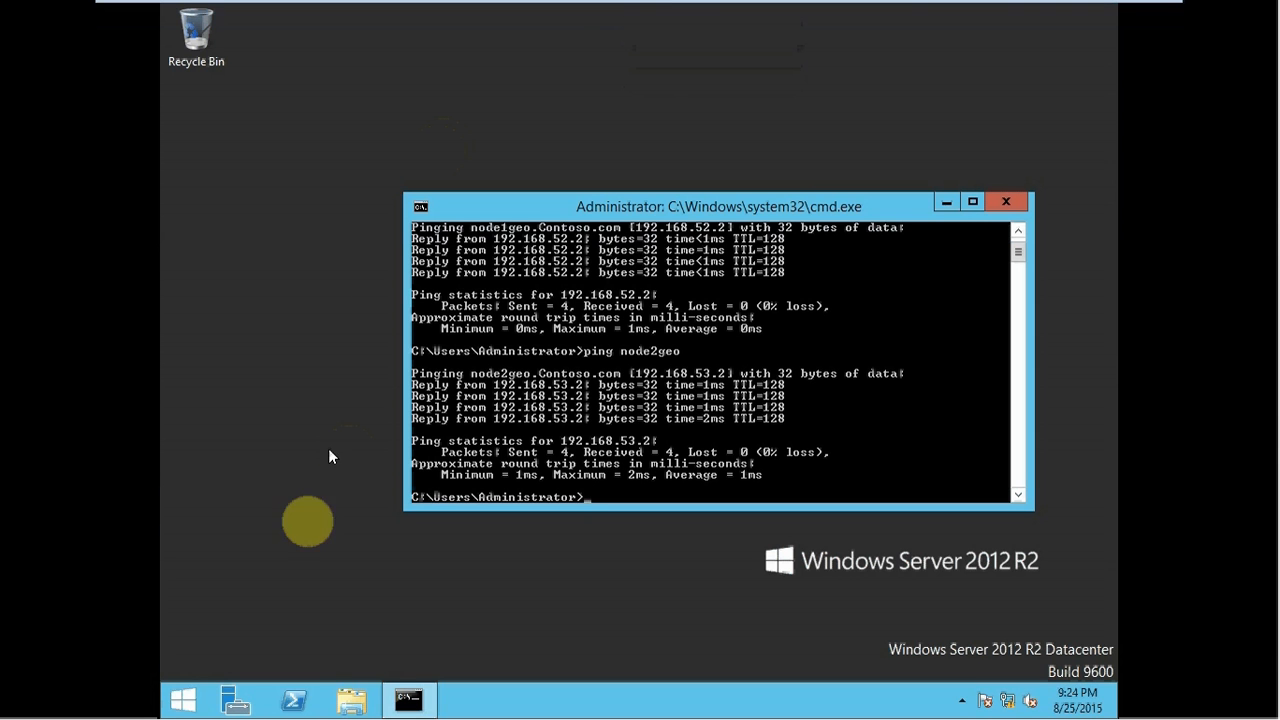
- Start Add Roles and Features for the local DCGeo server and select the Remote Access role
click(235, 703)
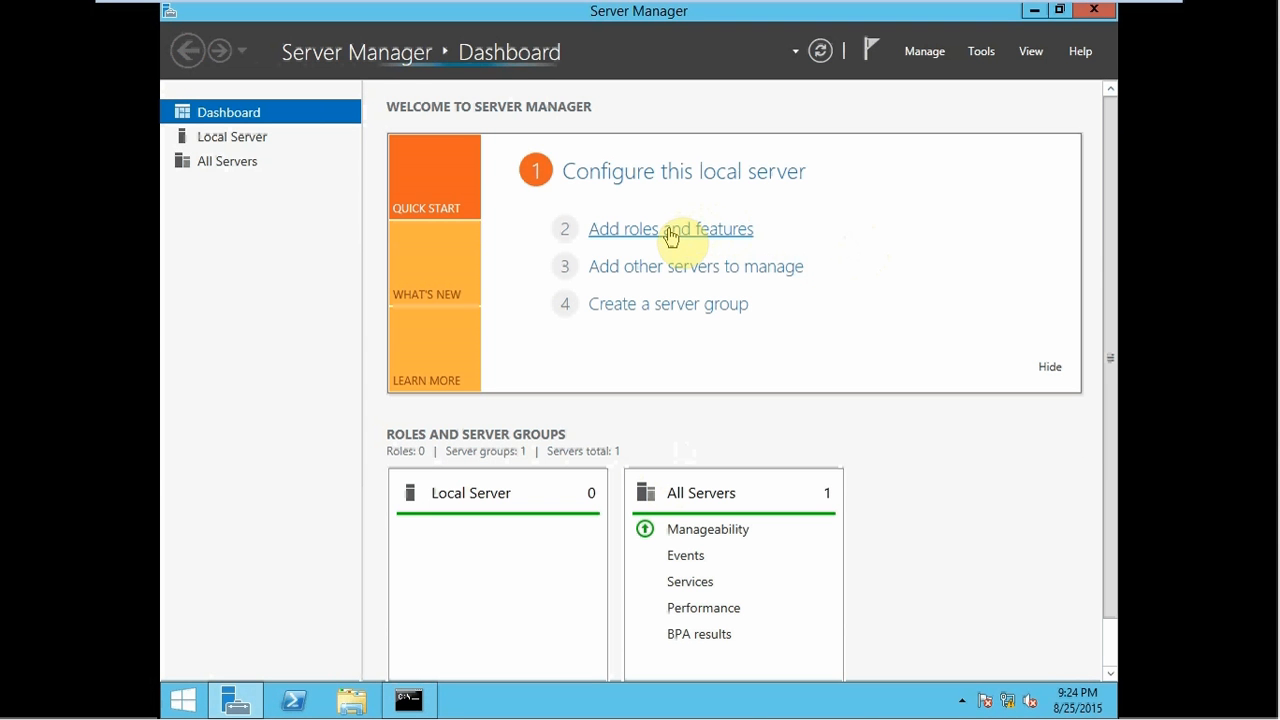
click(670, 232)
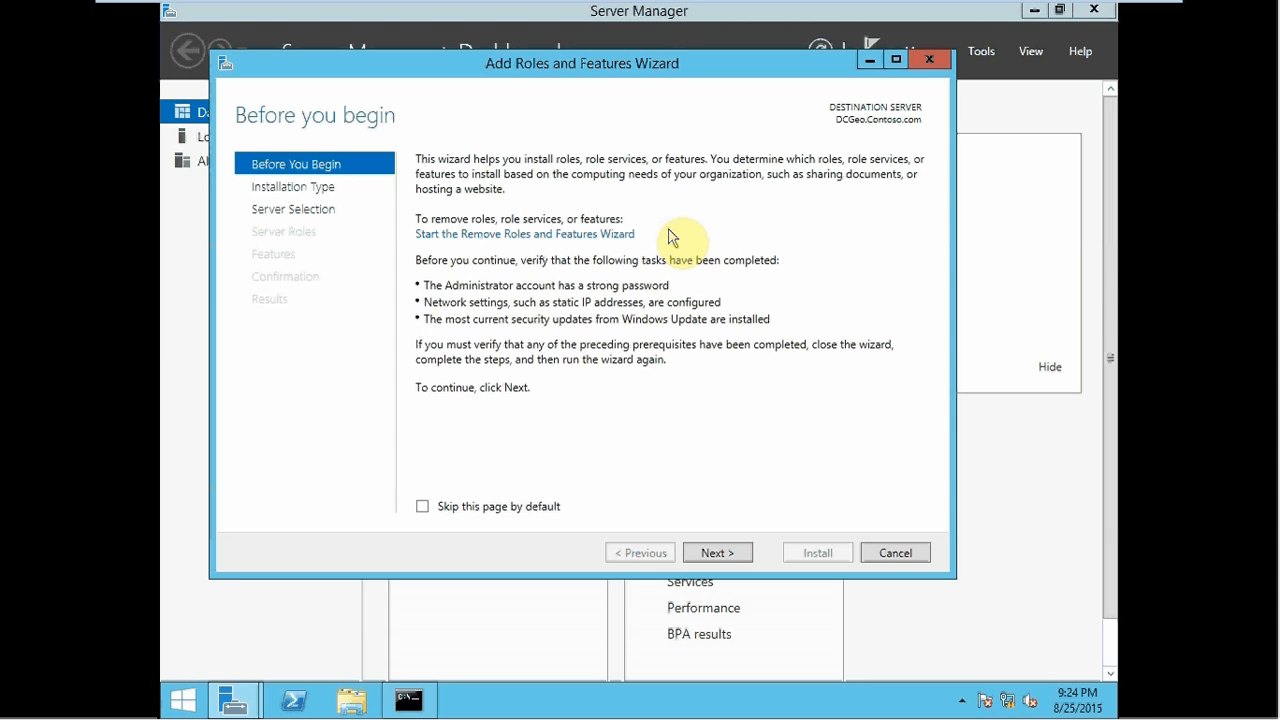
click(703, 551)
click(703, 552)
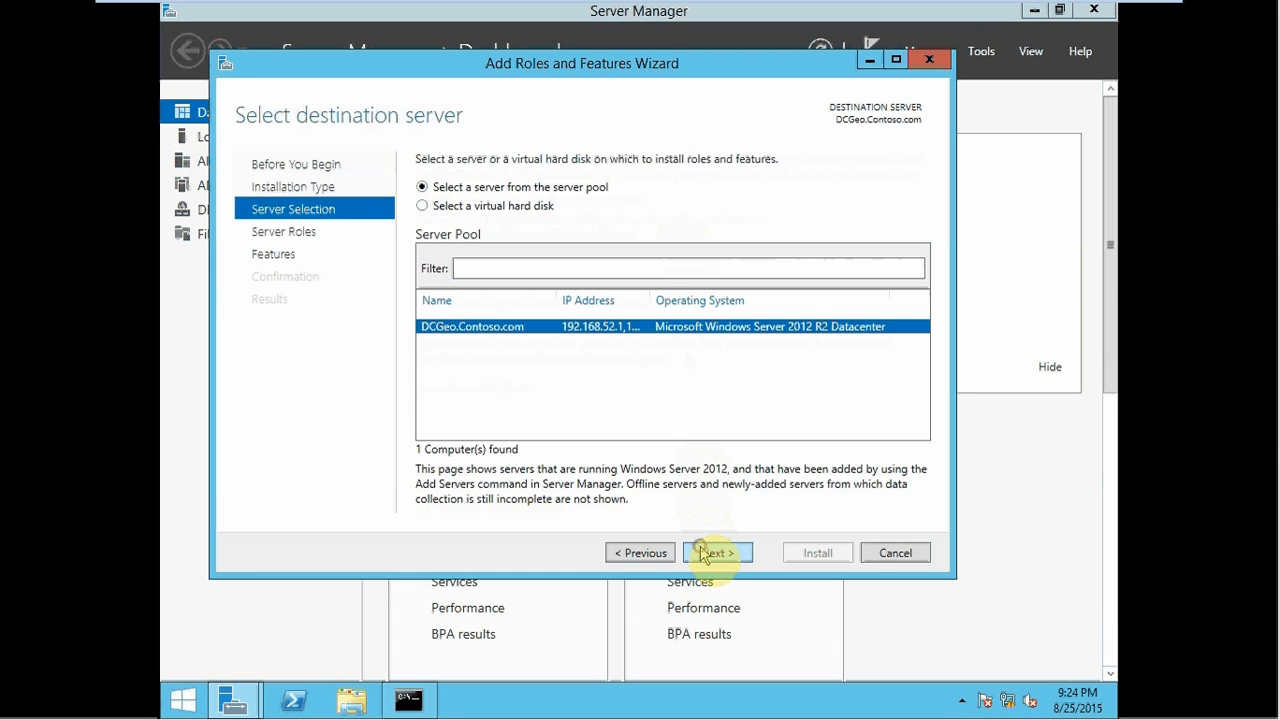
click(703, 553)
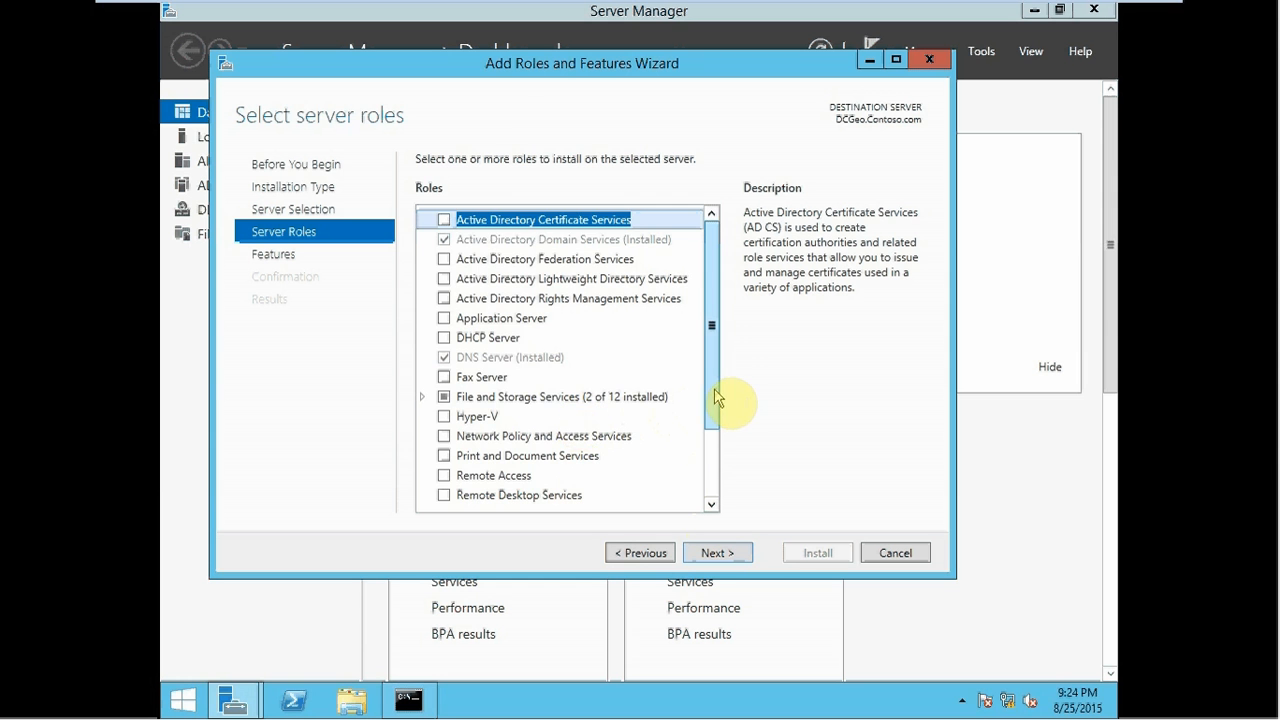
scroll(716, 400, down, 1)
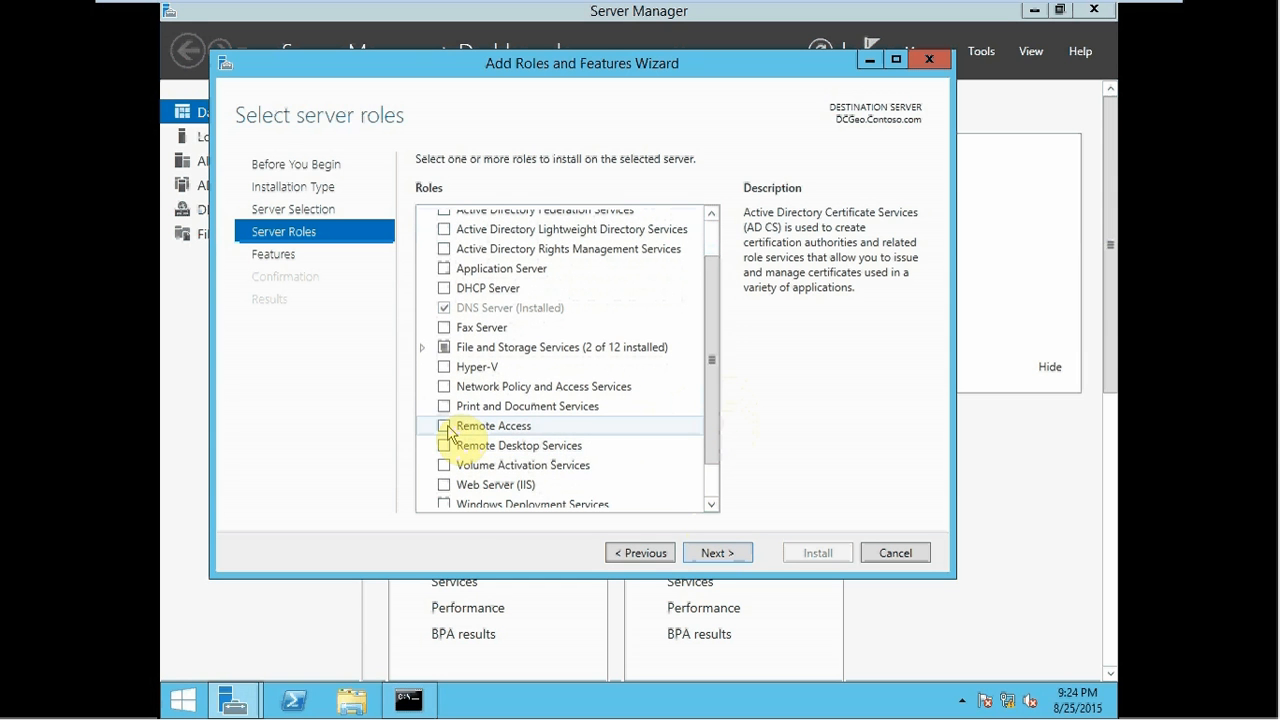
click(448, 430)
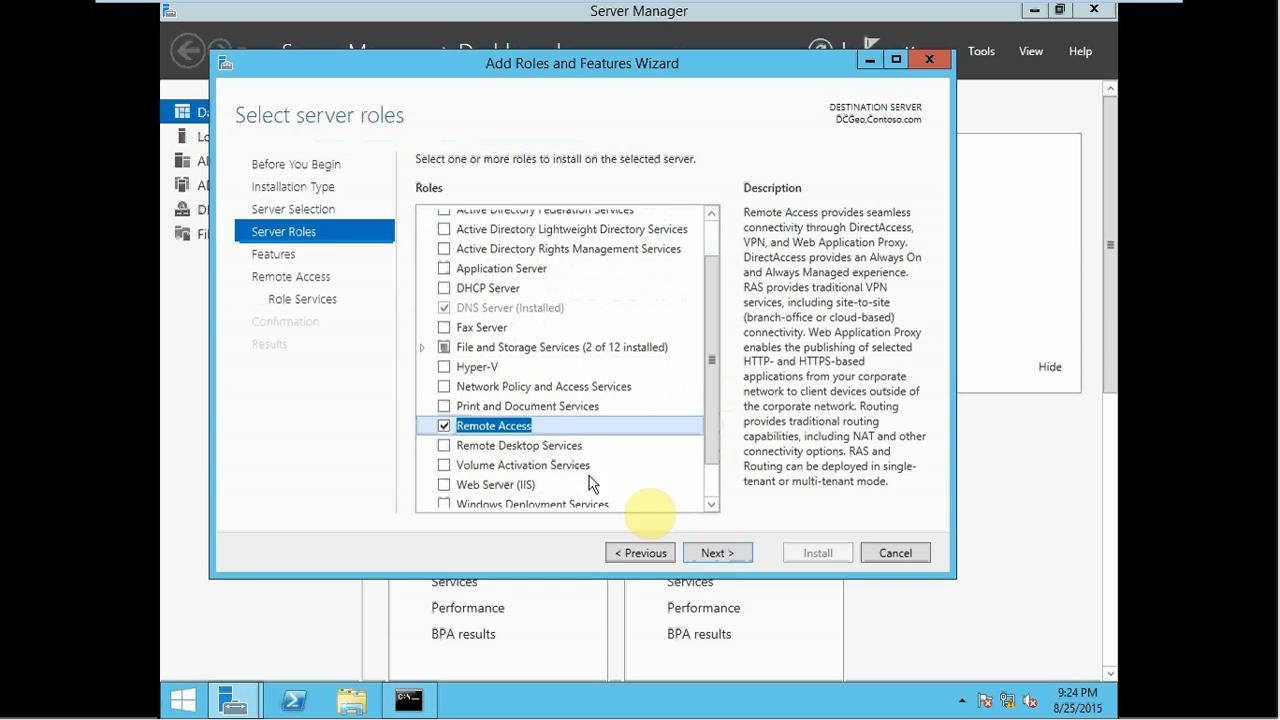
click(710, 553)
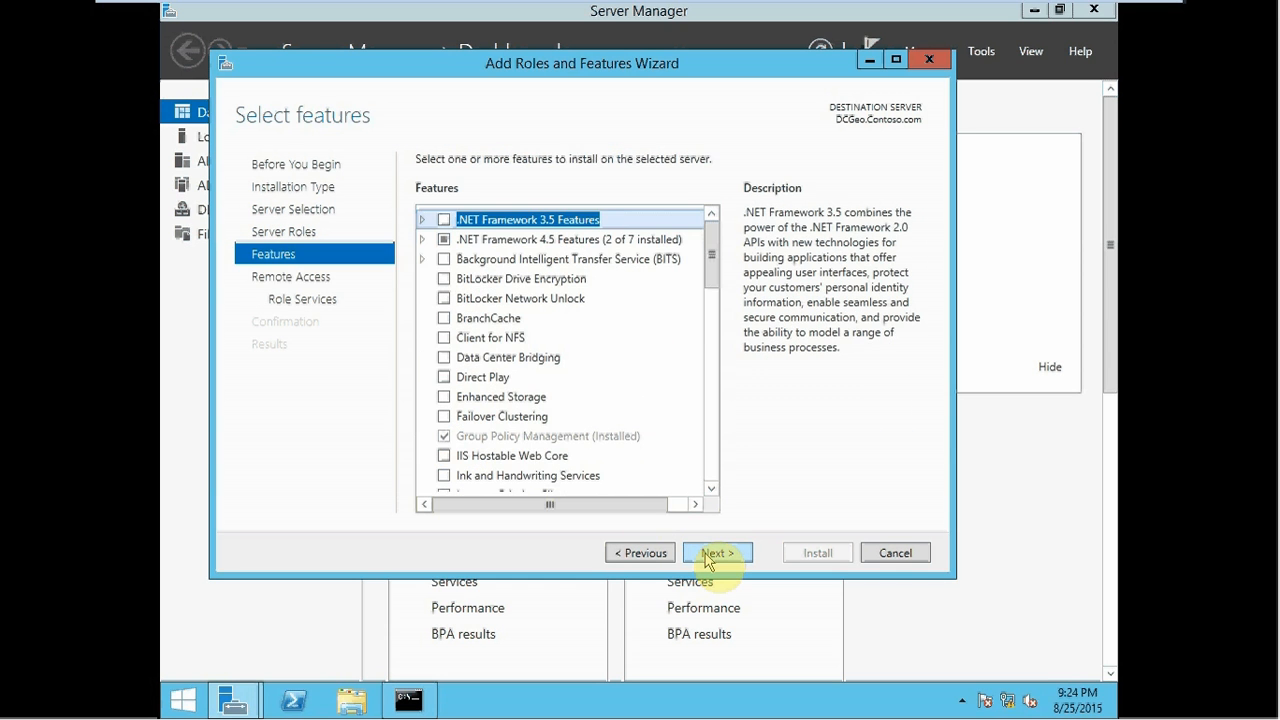
- Add DirectAccess and VPN (RAS) with its required features plus Routing, keep IIS defaults, and install
click(706, 556)
click(706, 556)
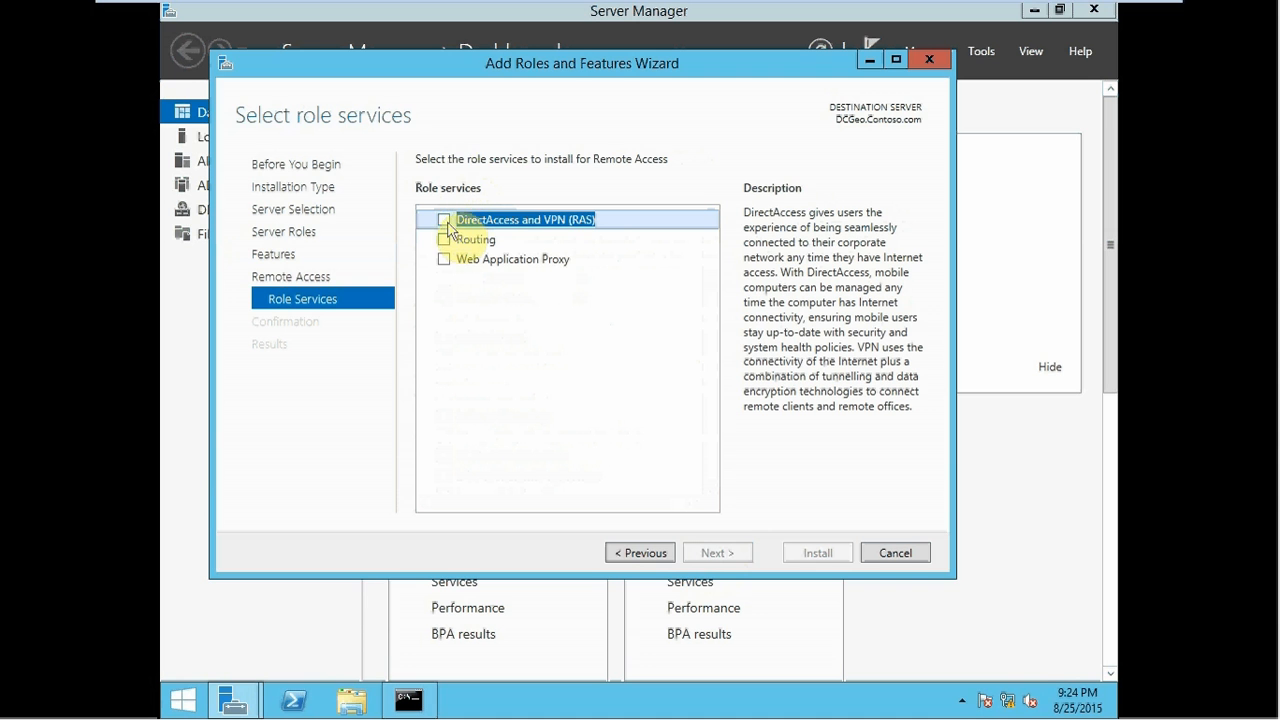
click(445, 221)
click(622, 496)
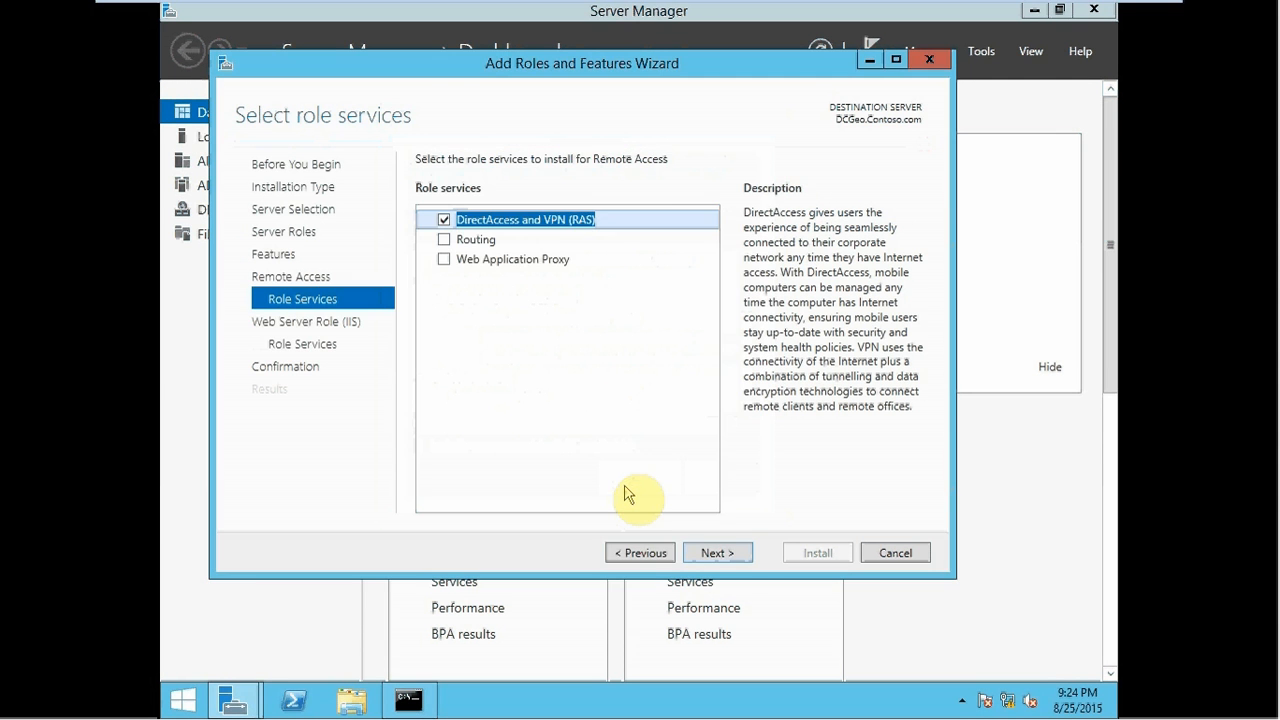
click(446, 241)
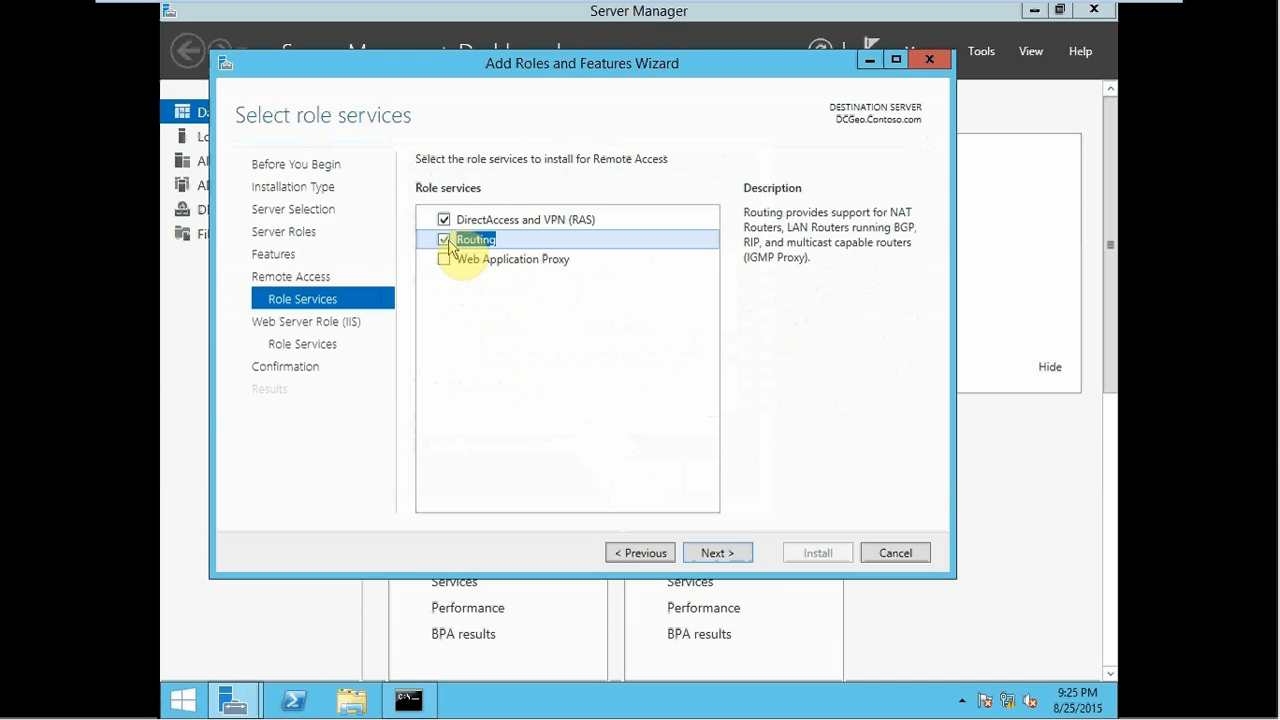
click(719, 555)
click(719, 553)
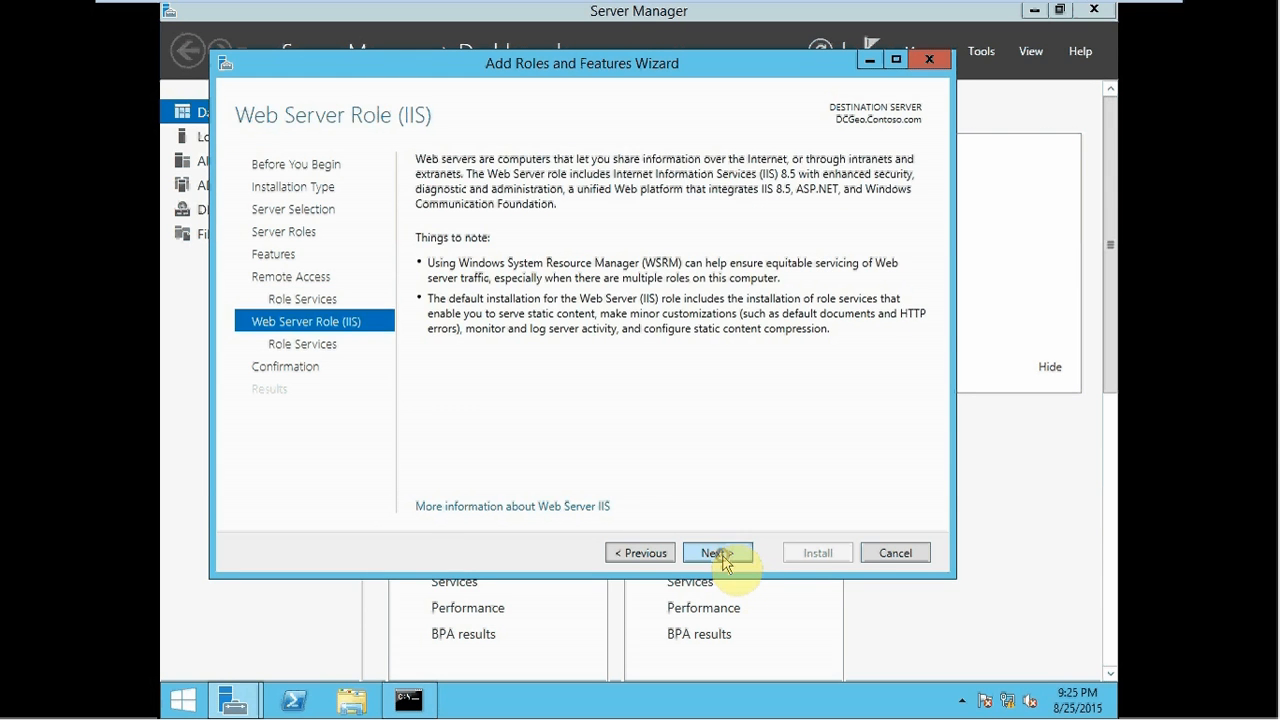
click(719, 553)
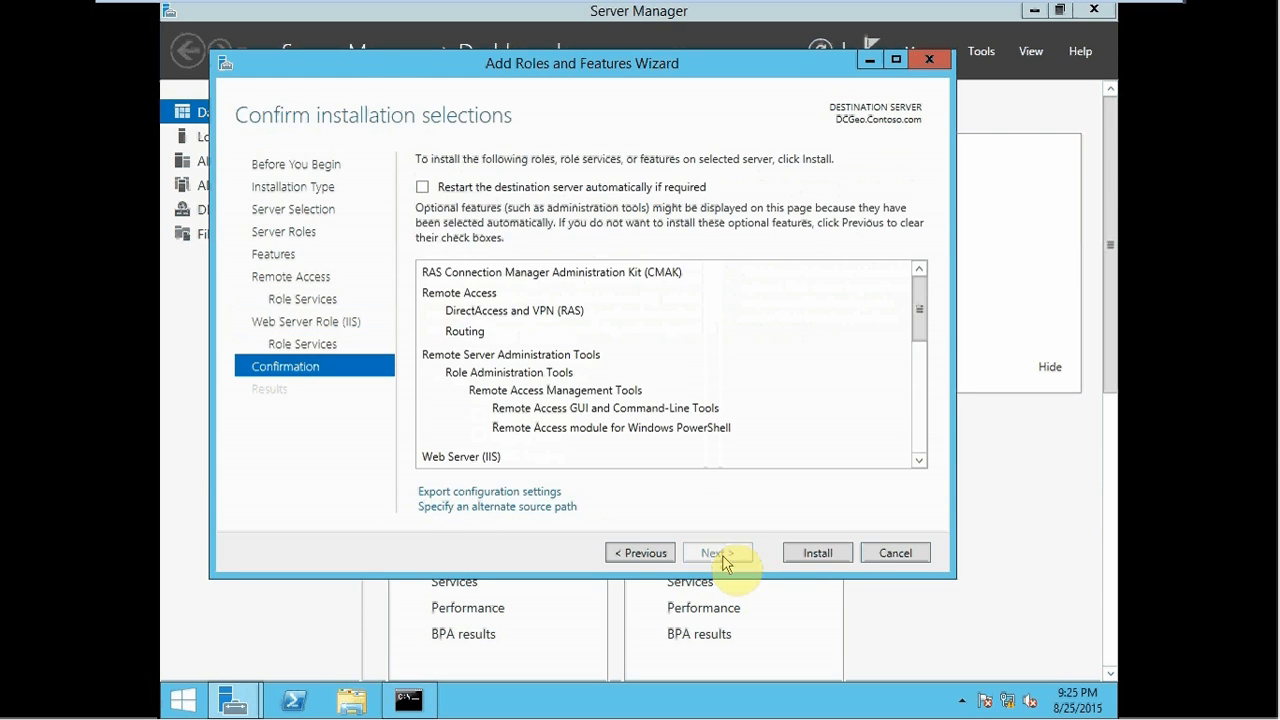
click(798, 552)
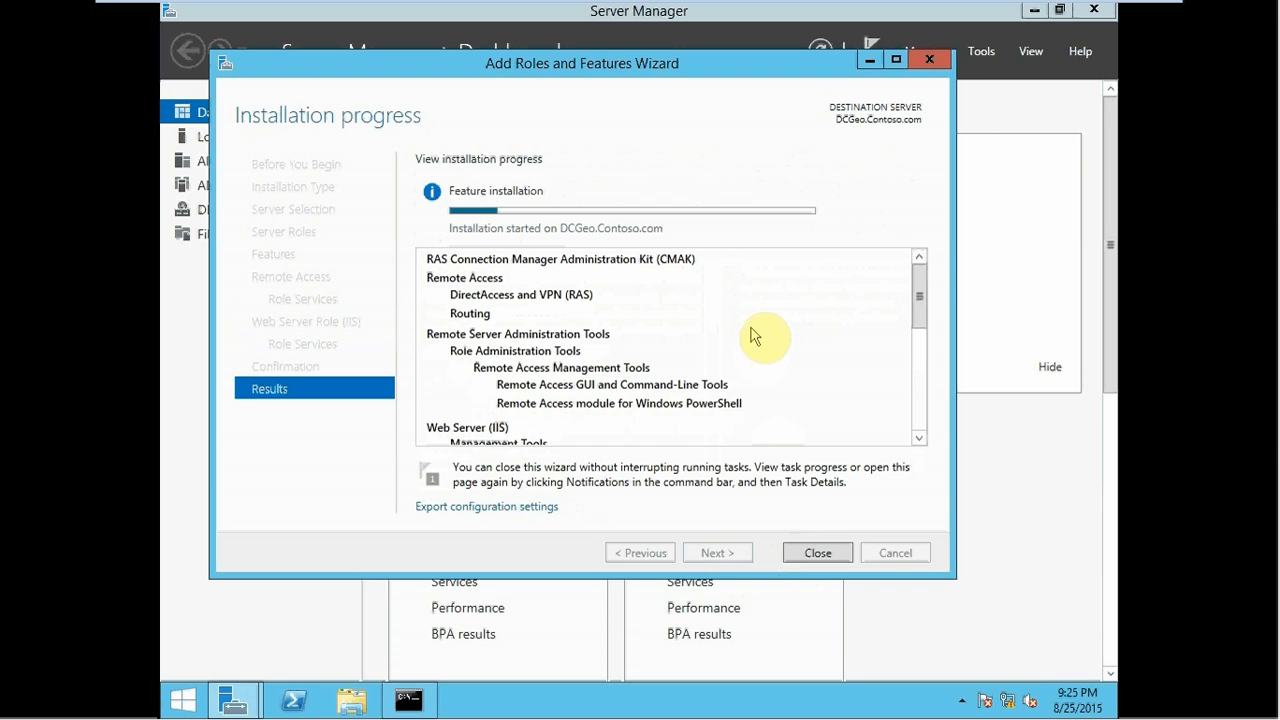
- Return to the DCGeo VM, then close the finished installation wizard and Server Manager
click(1058, 12)
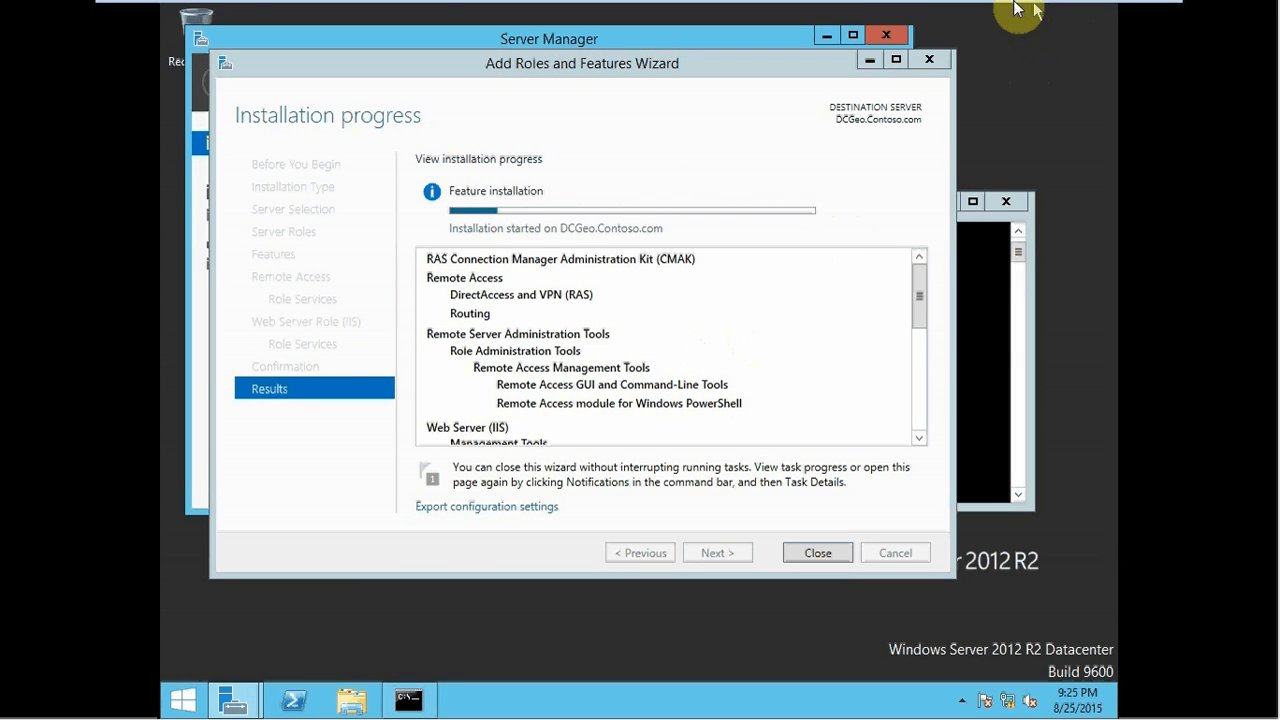
mouse_move(1016, 9)
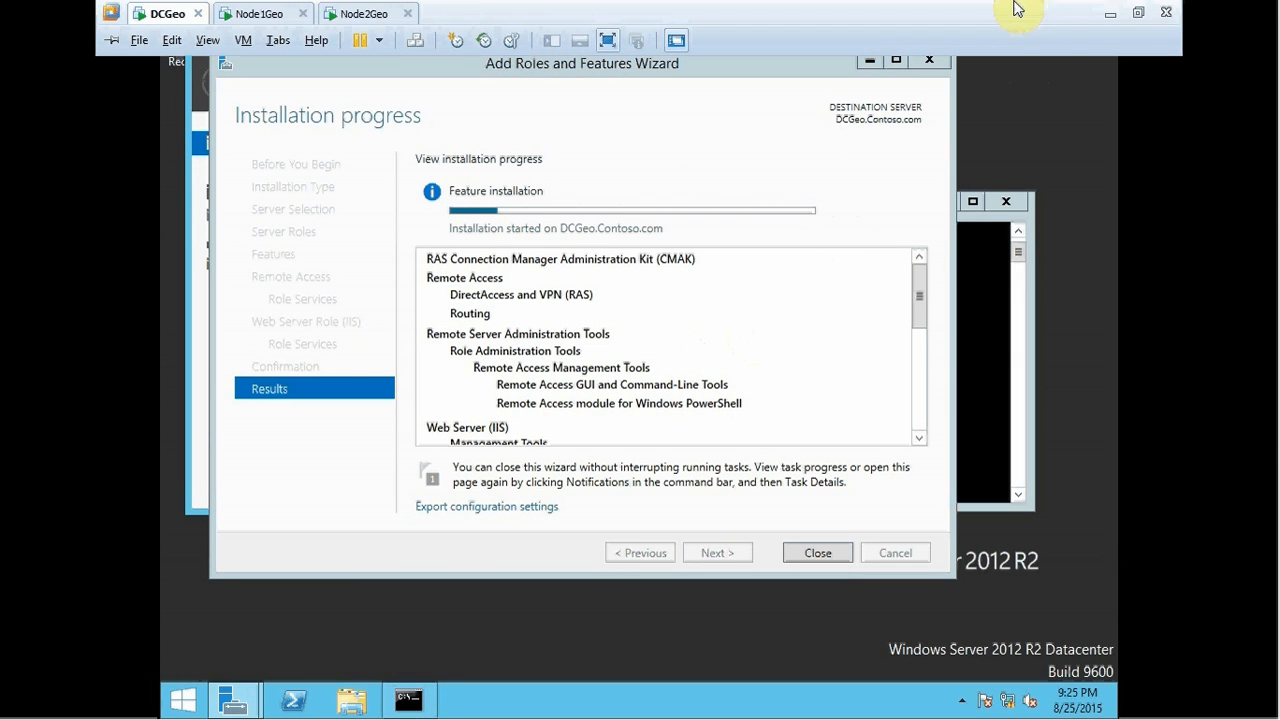
click(1113, 13)
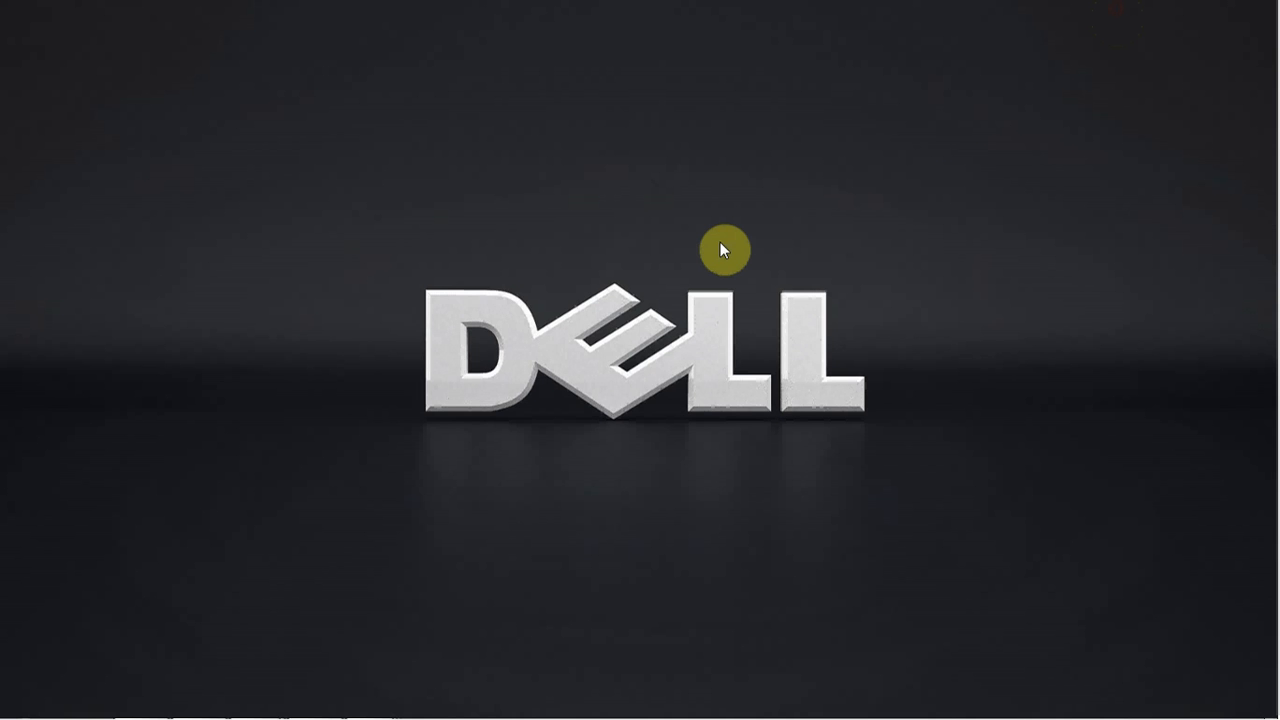
key(alt+Tab)
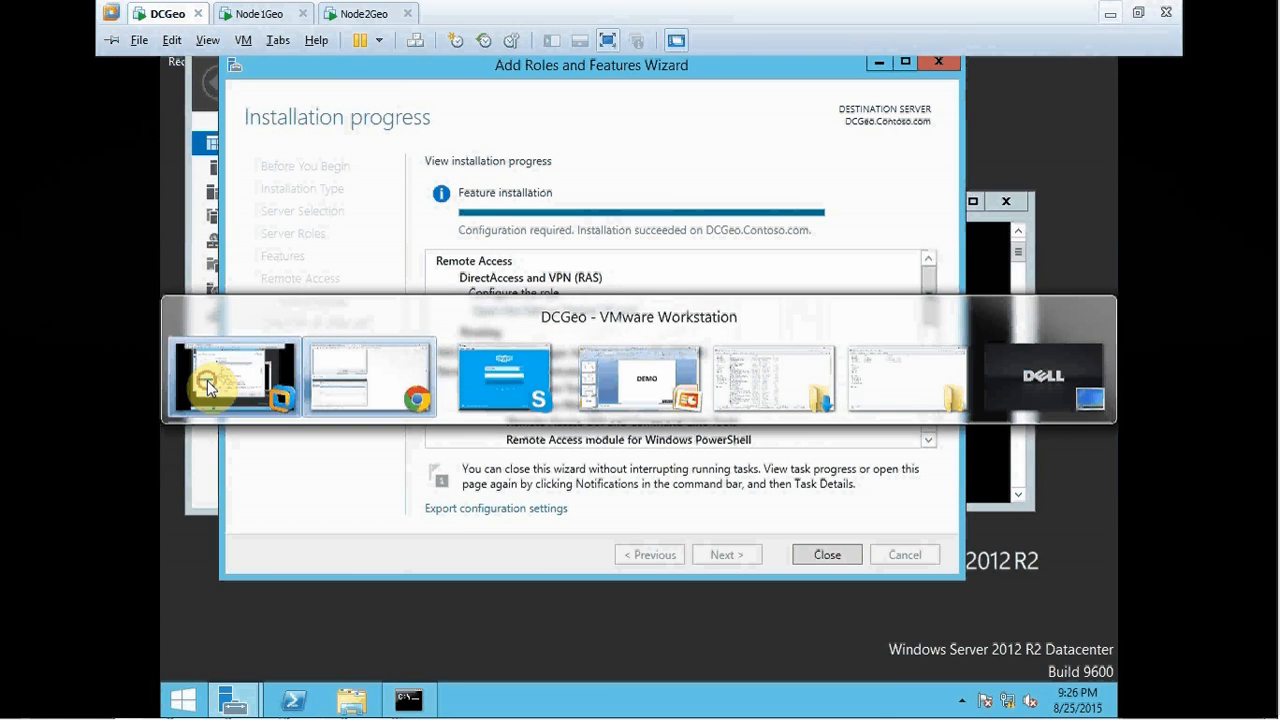
click(207, 380)
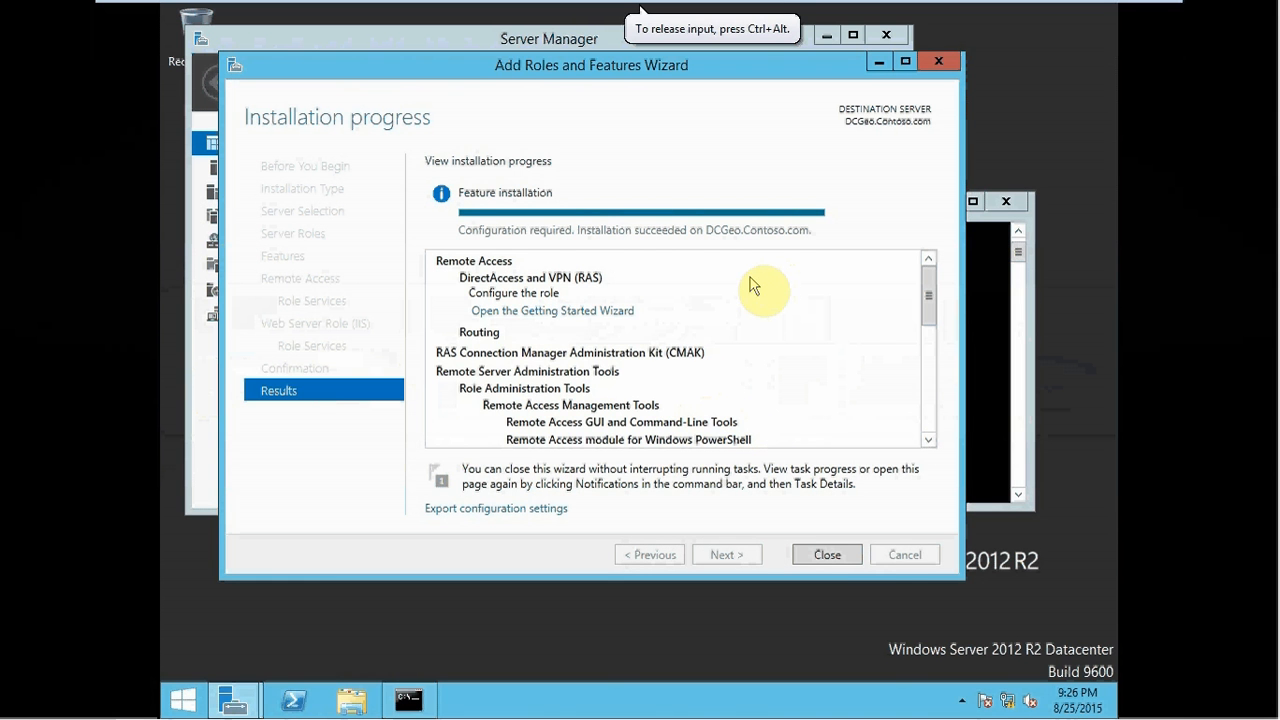
click(816, 558)
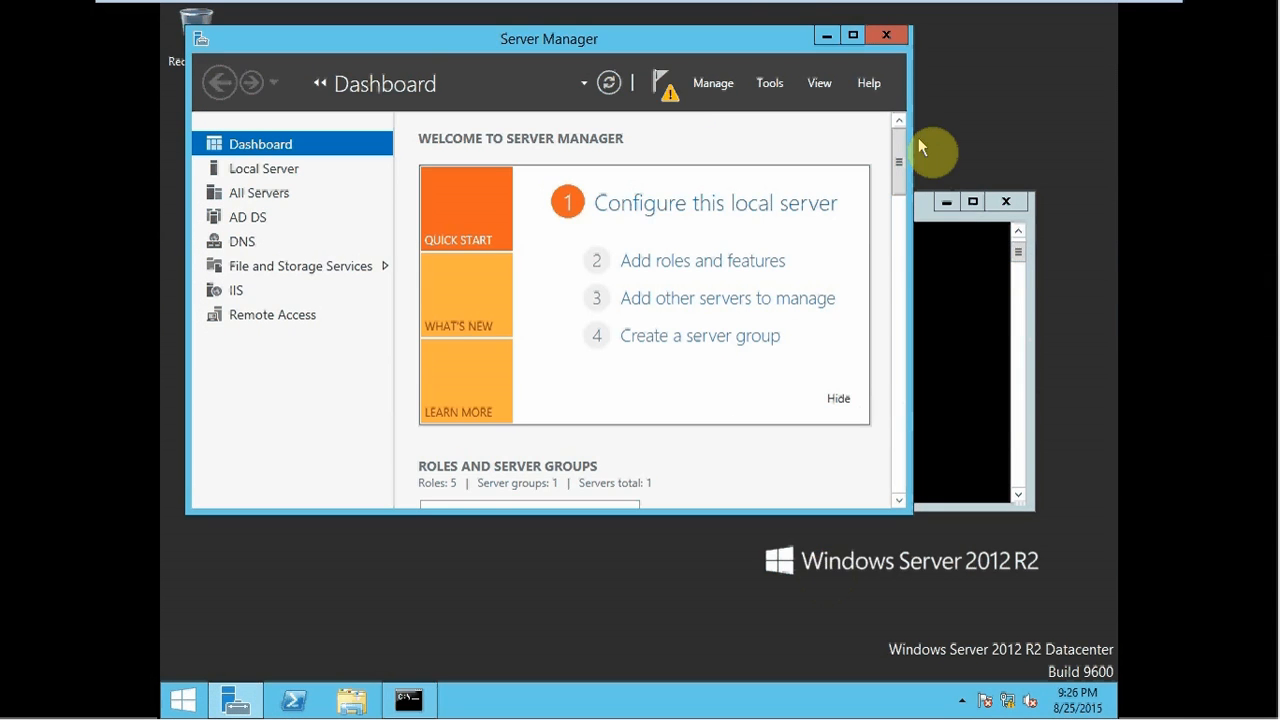
click(886, 35)
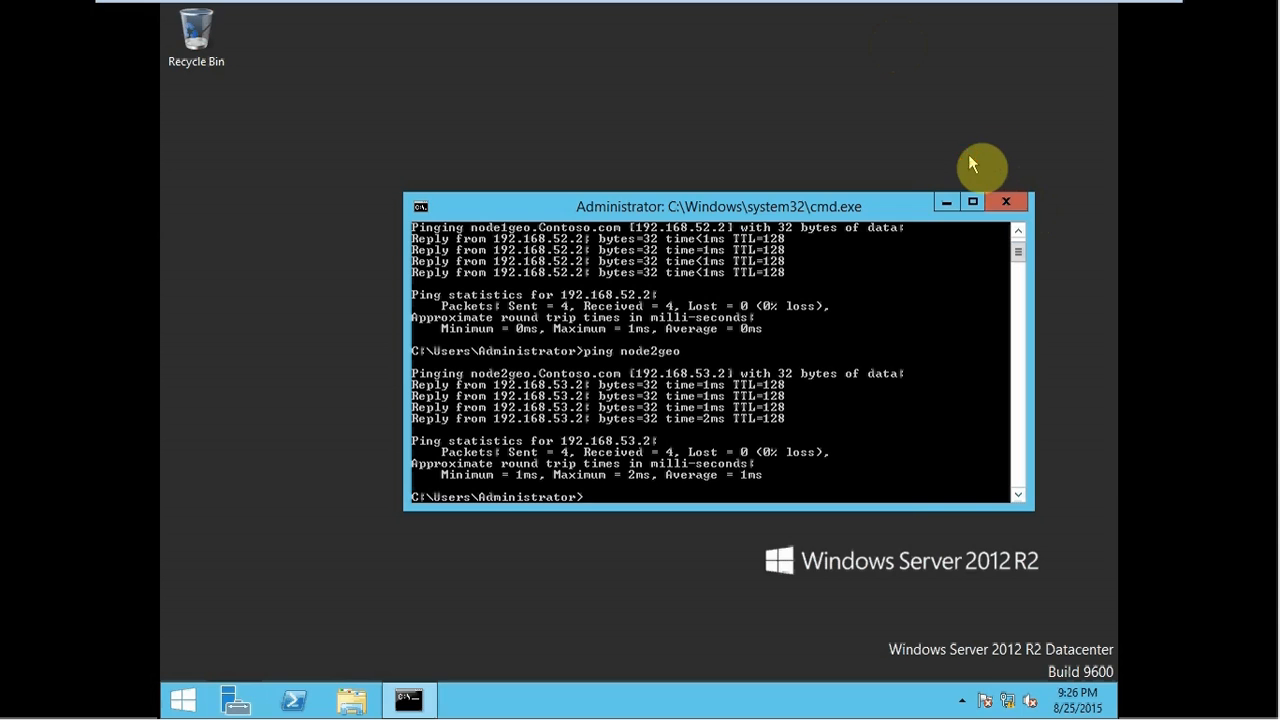
- Launch Routing and Remote Access and begin configuring routing on the DCGEO server
key(super)
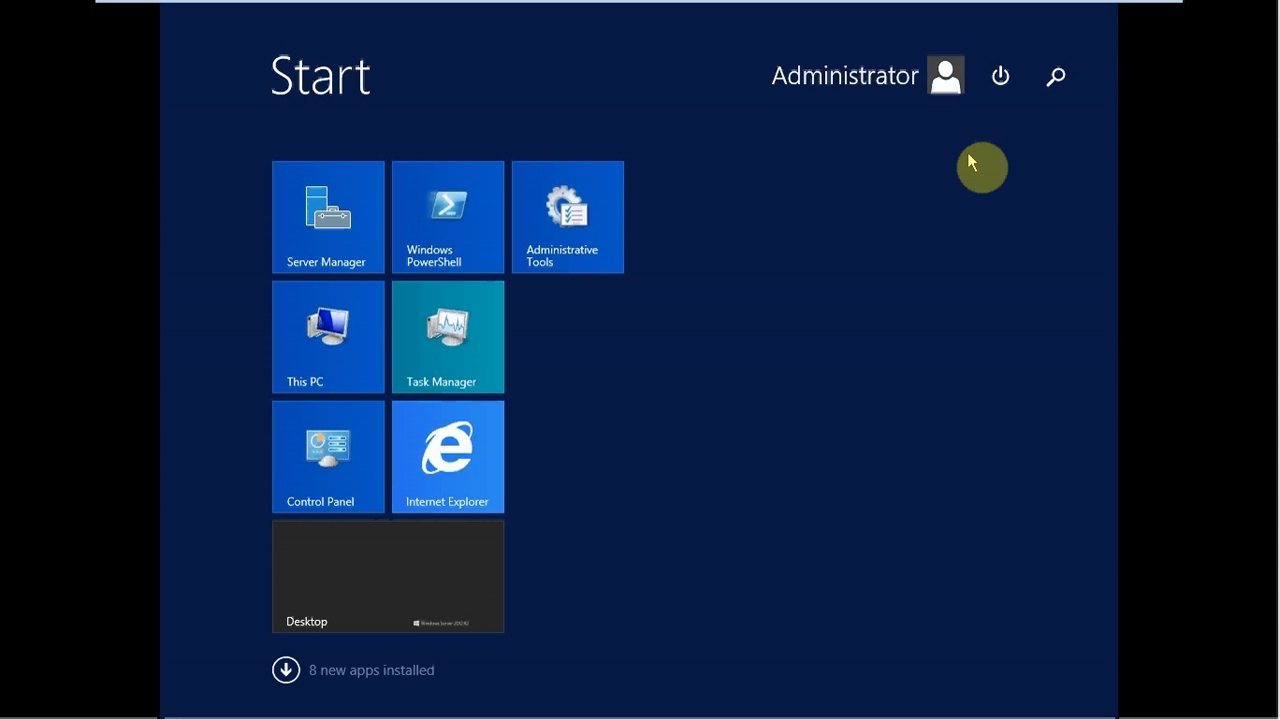
text(rout)
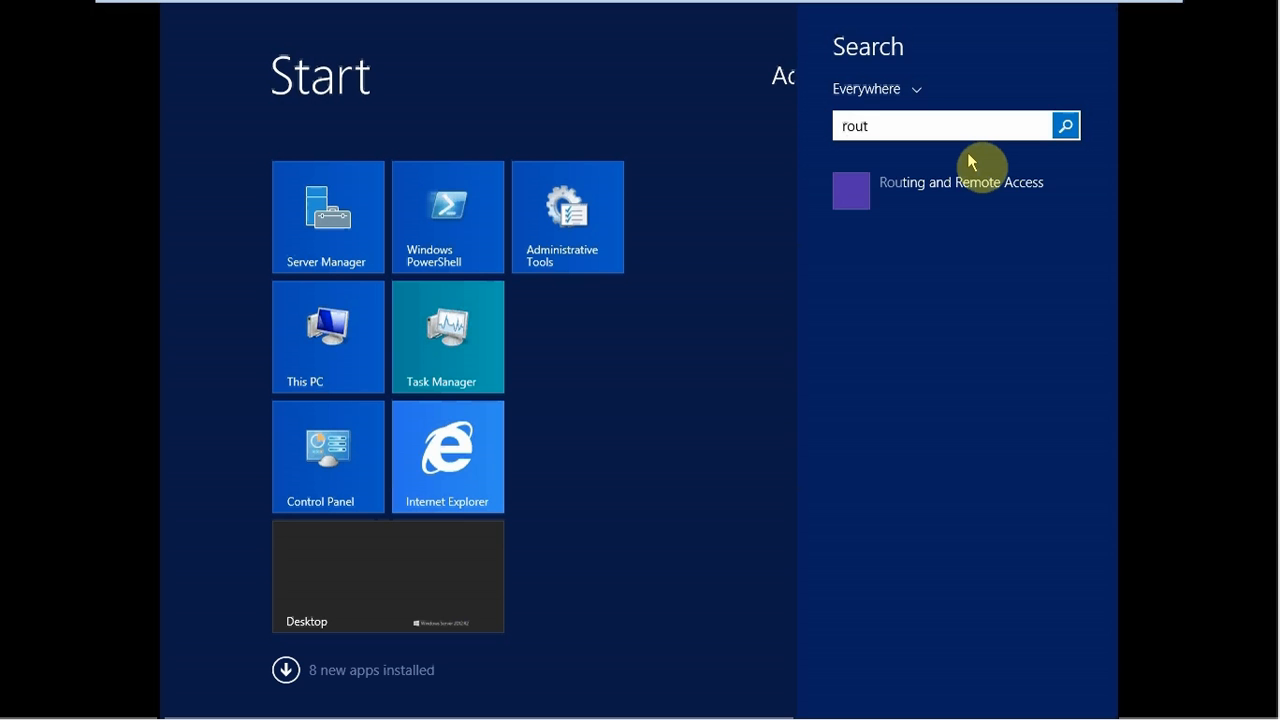
click(920, 186)
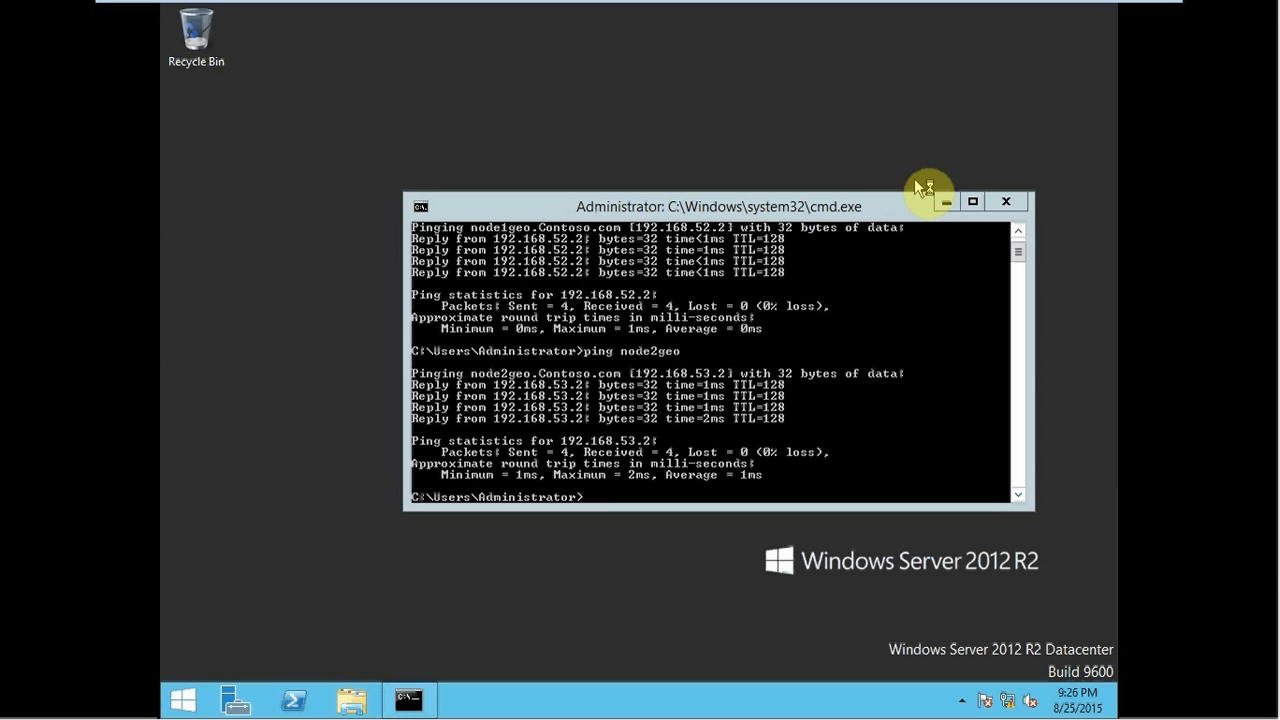
click(333, 166)
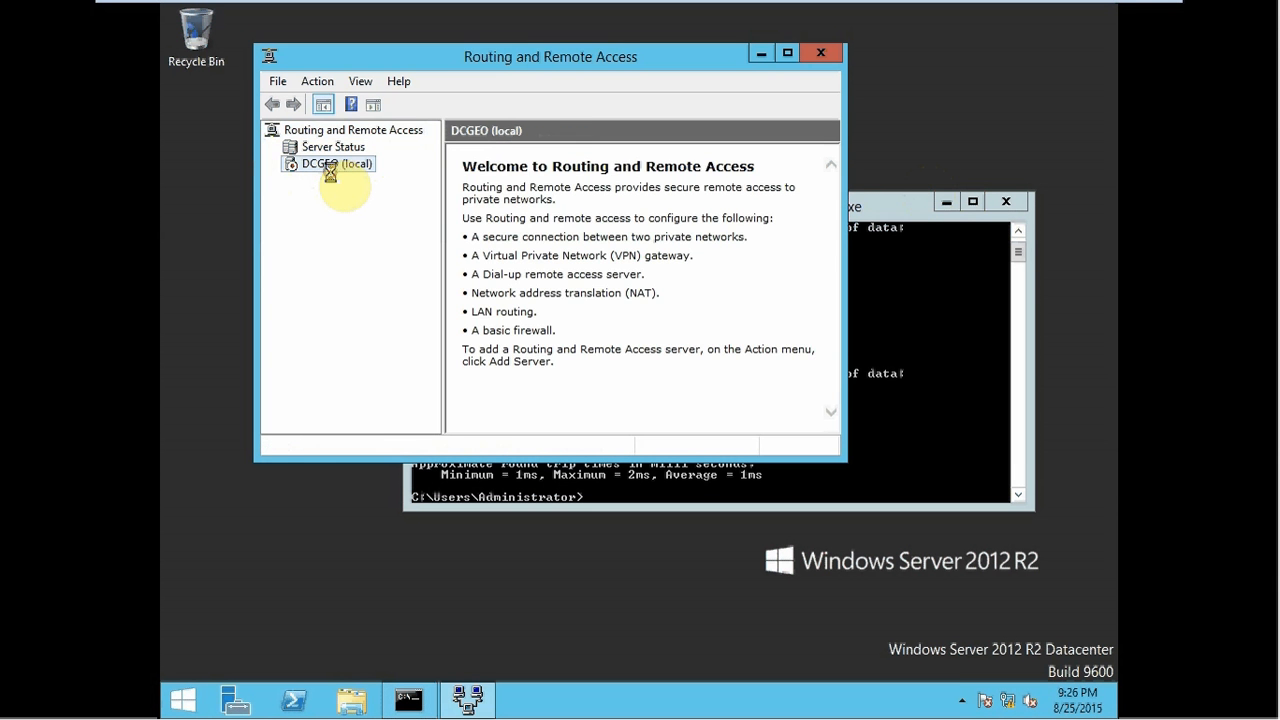
right_click(332, 174)
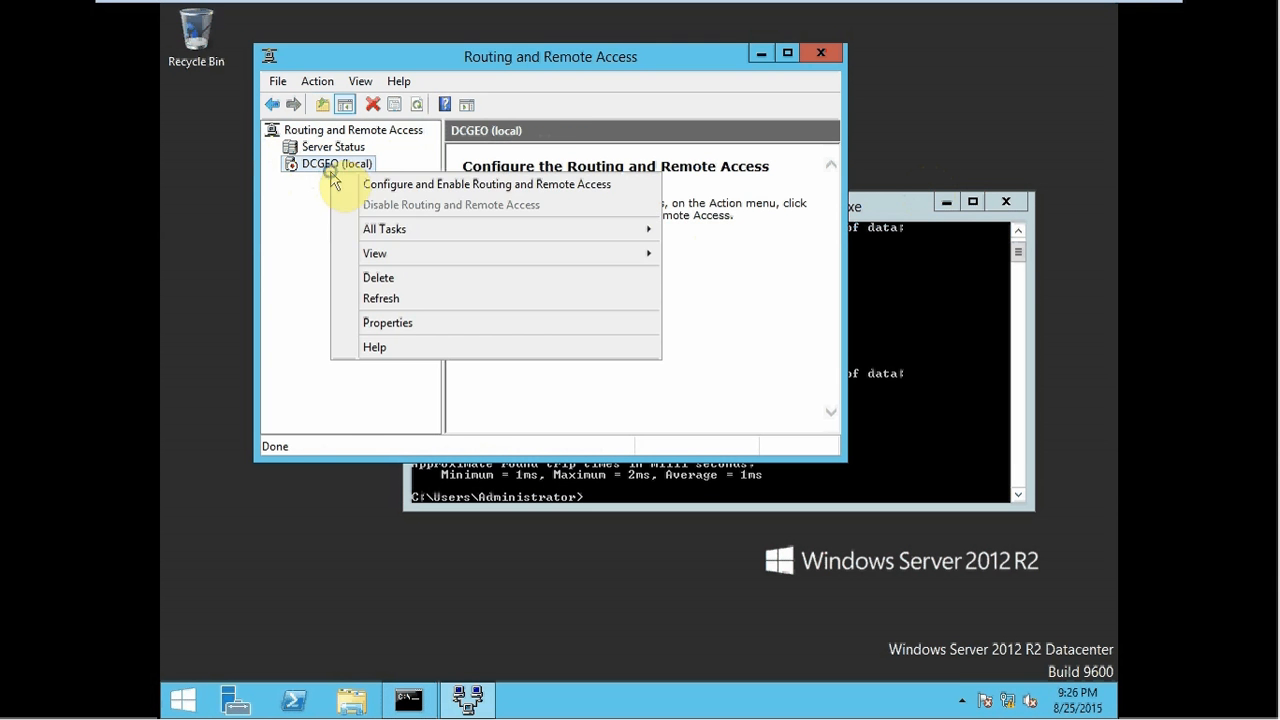
click(384, 186)
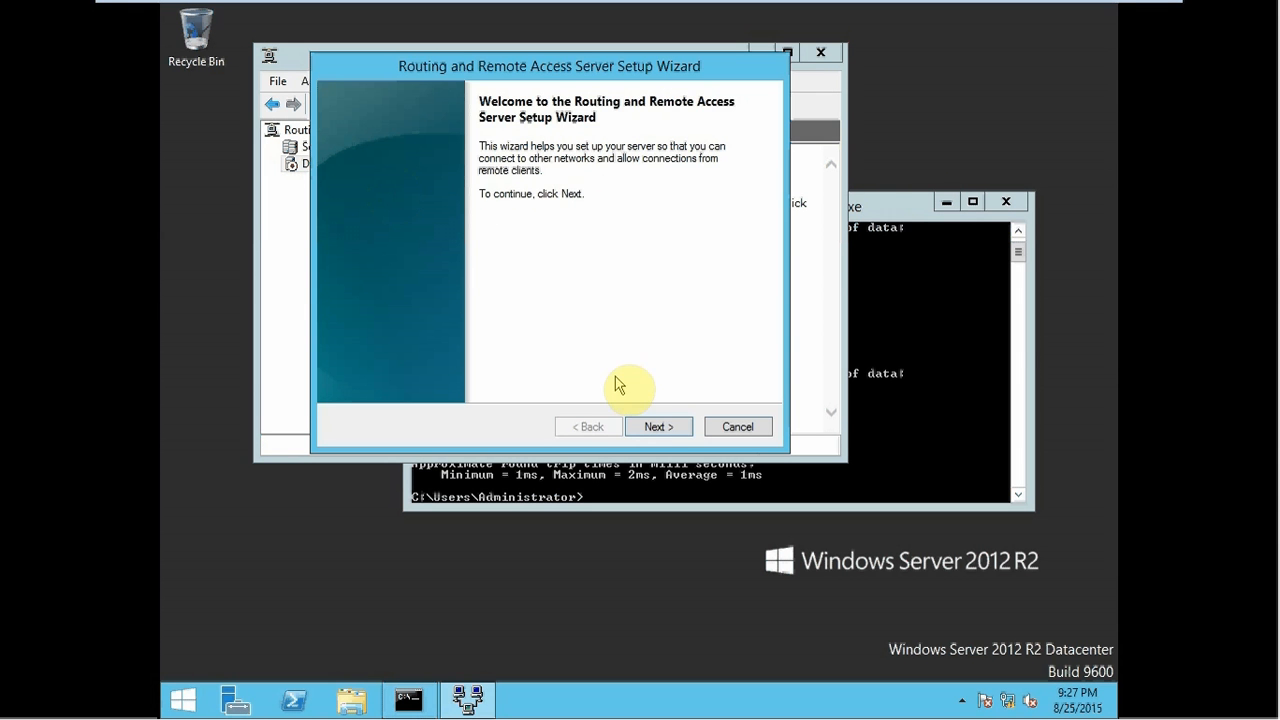
- Choose a custom configuration with LAN routing, finish setup, and start the service
click(659, 427)
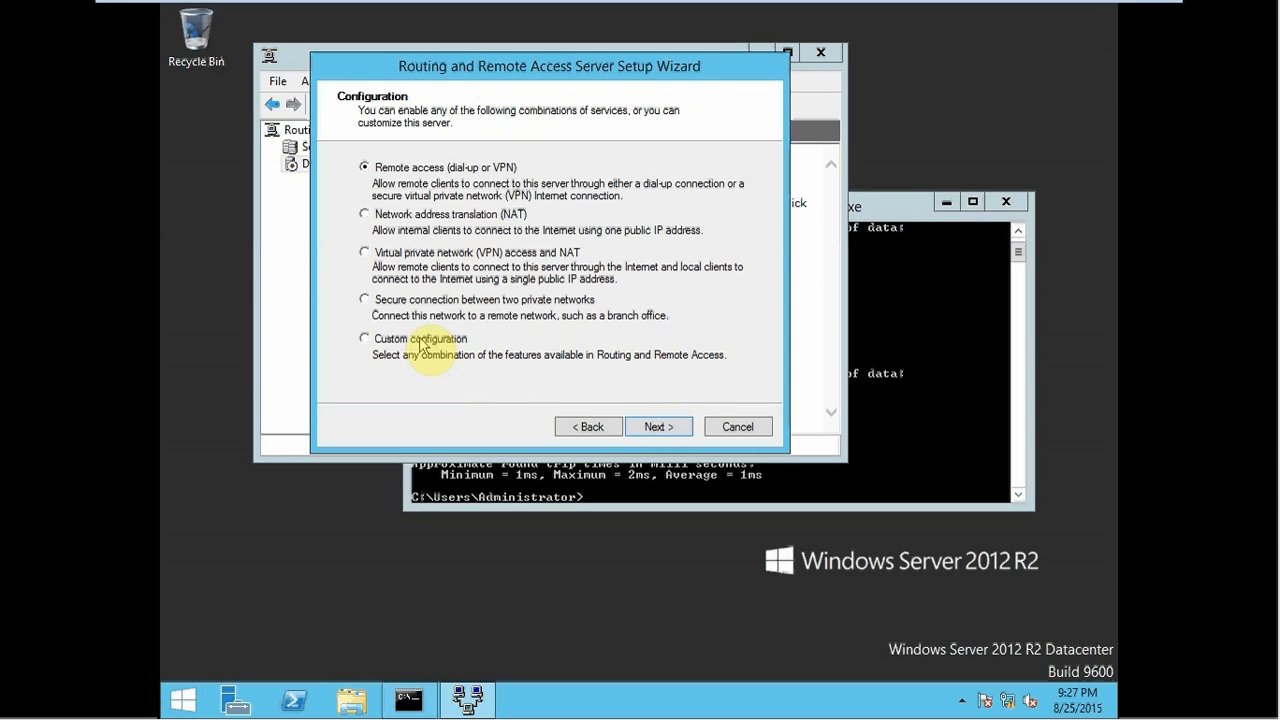
click(657, 427)
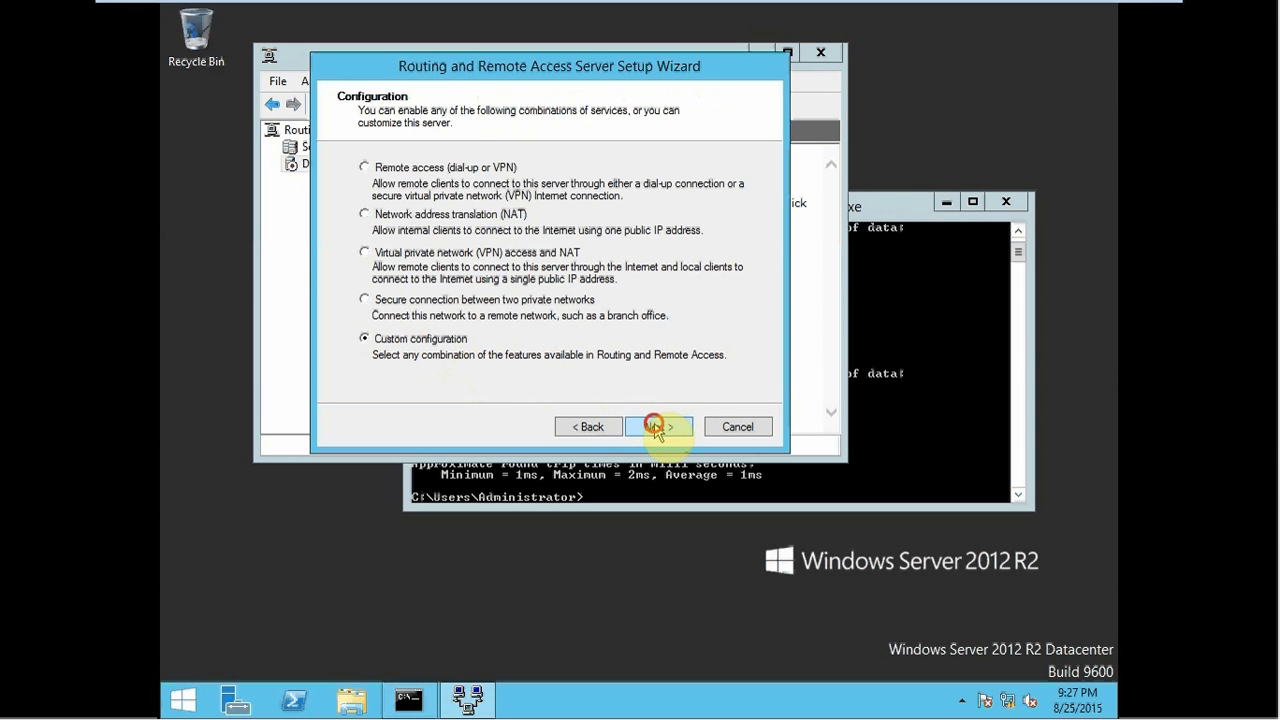
click(367, 277)
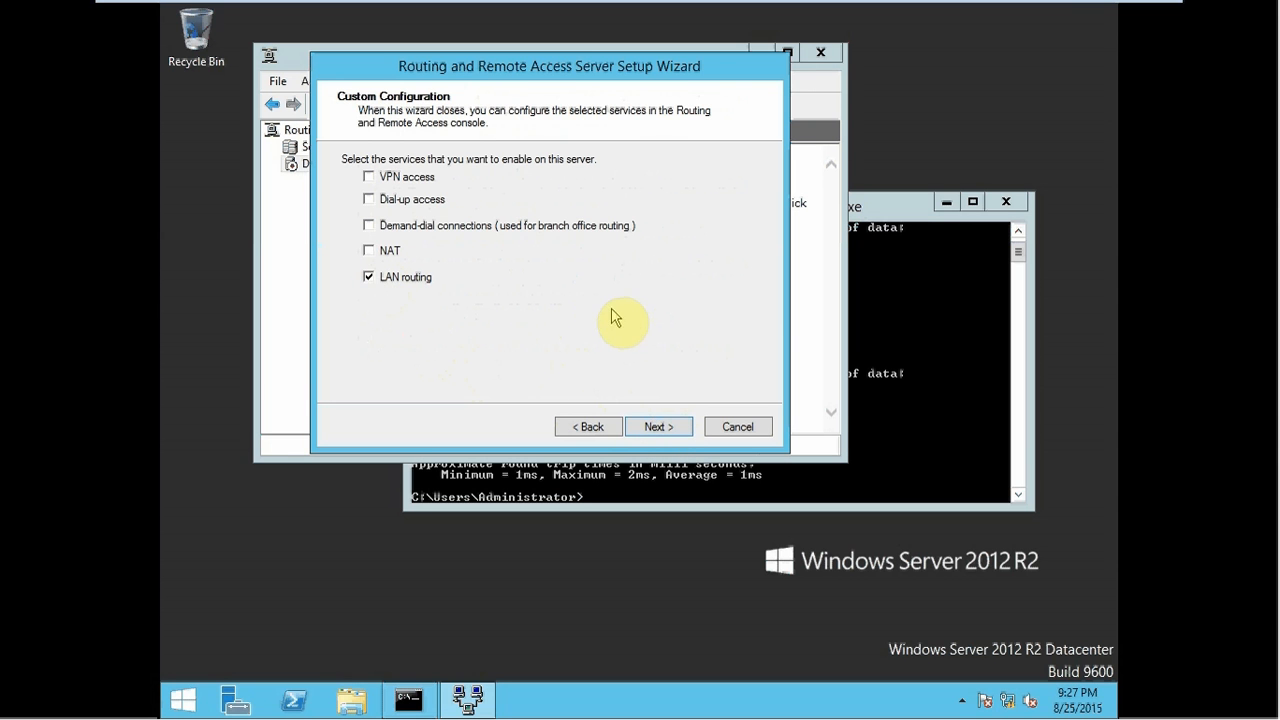
click(658, 427)
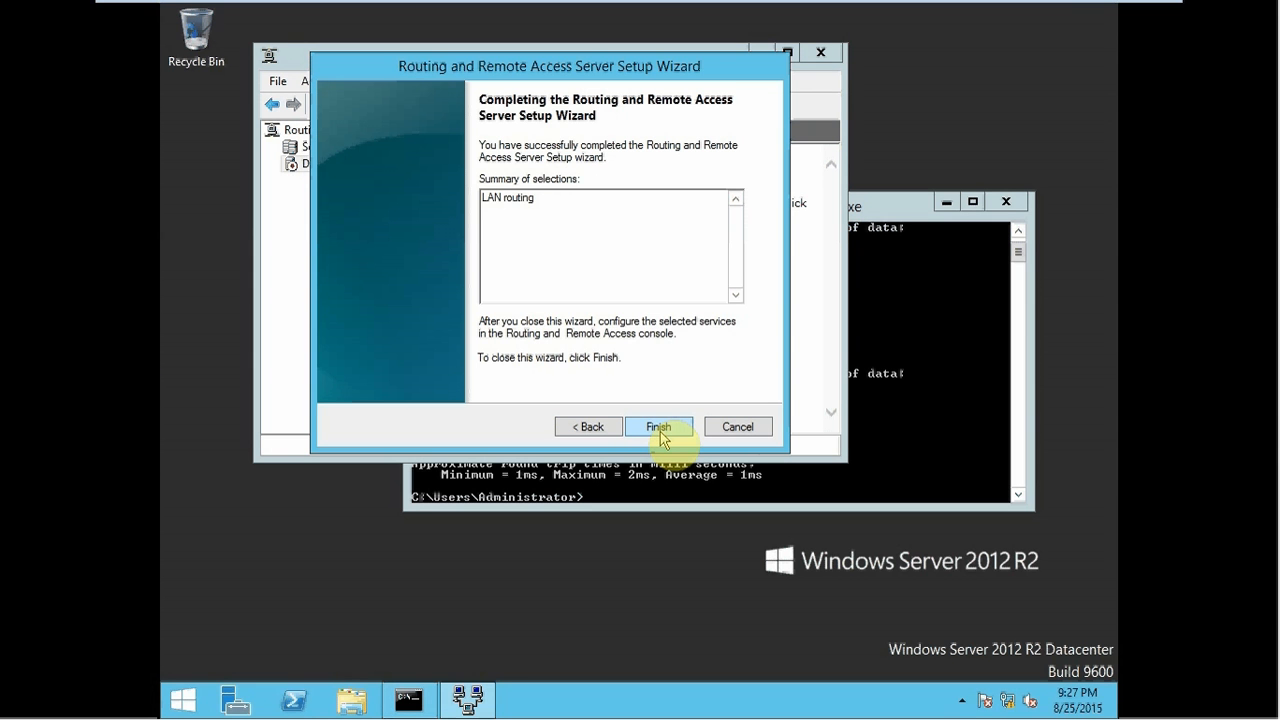
click(659, 430)
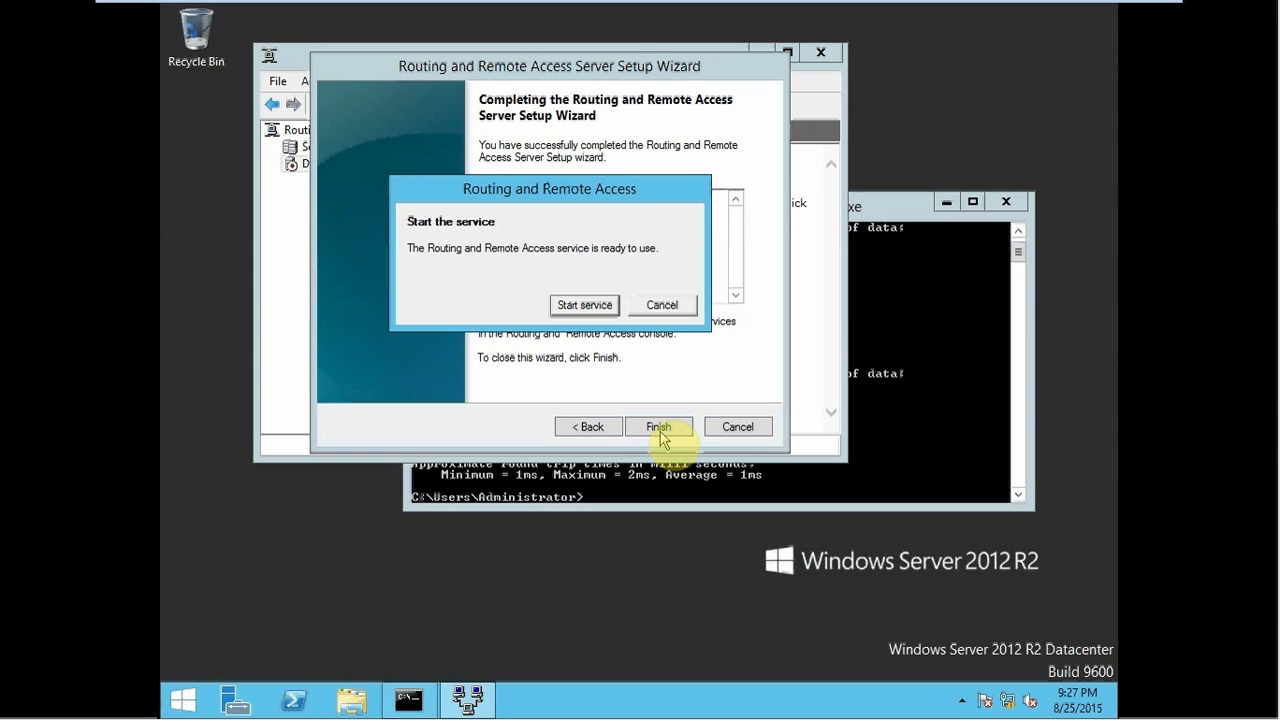
click(577, 306)
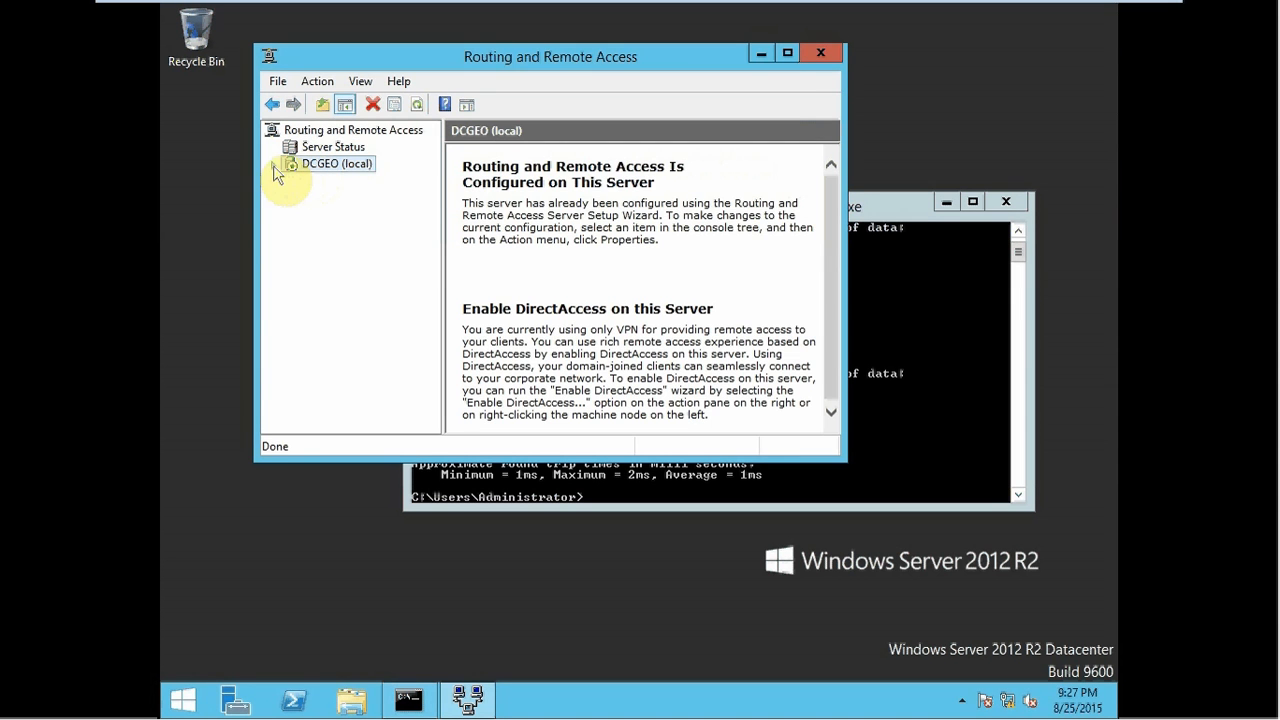
- Under DCGEO > IPv4 > General, add RIP Version 2 for Internet Protocol as a routing protocol
click(273, 165)
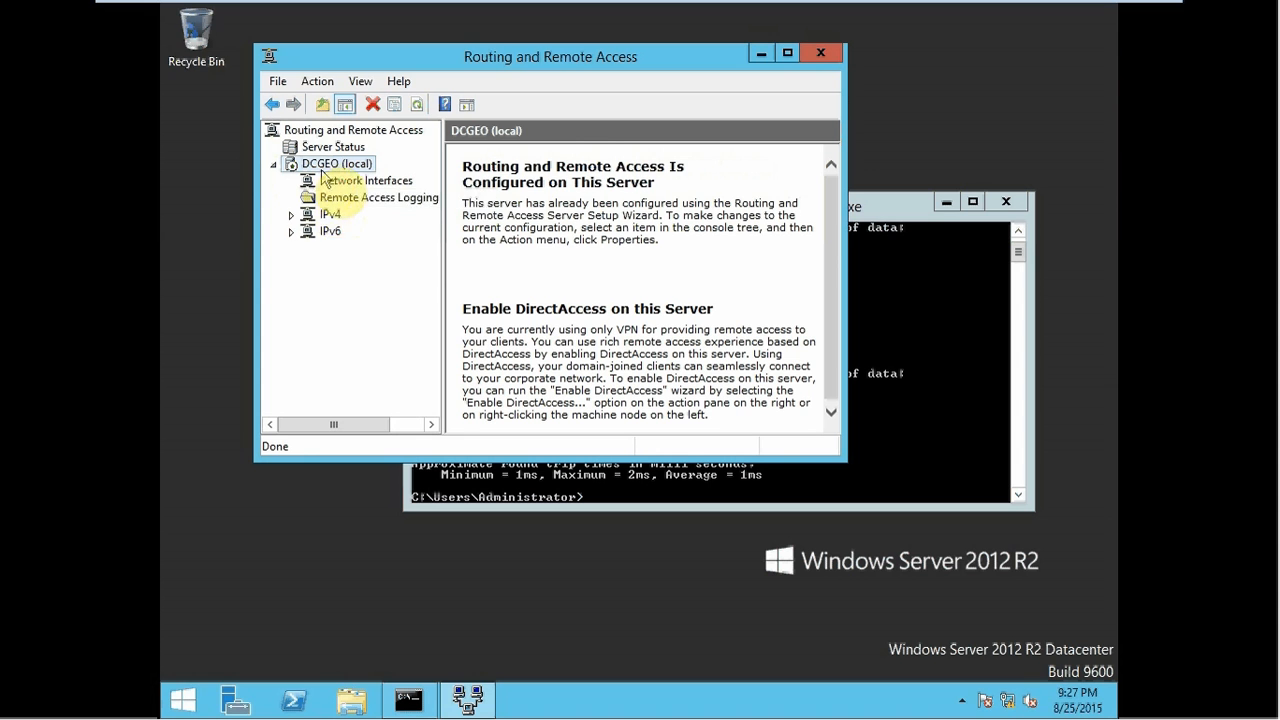
click(290, 215)
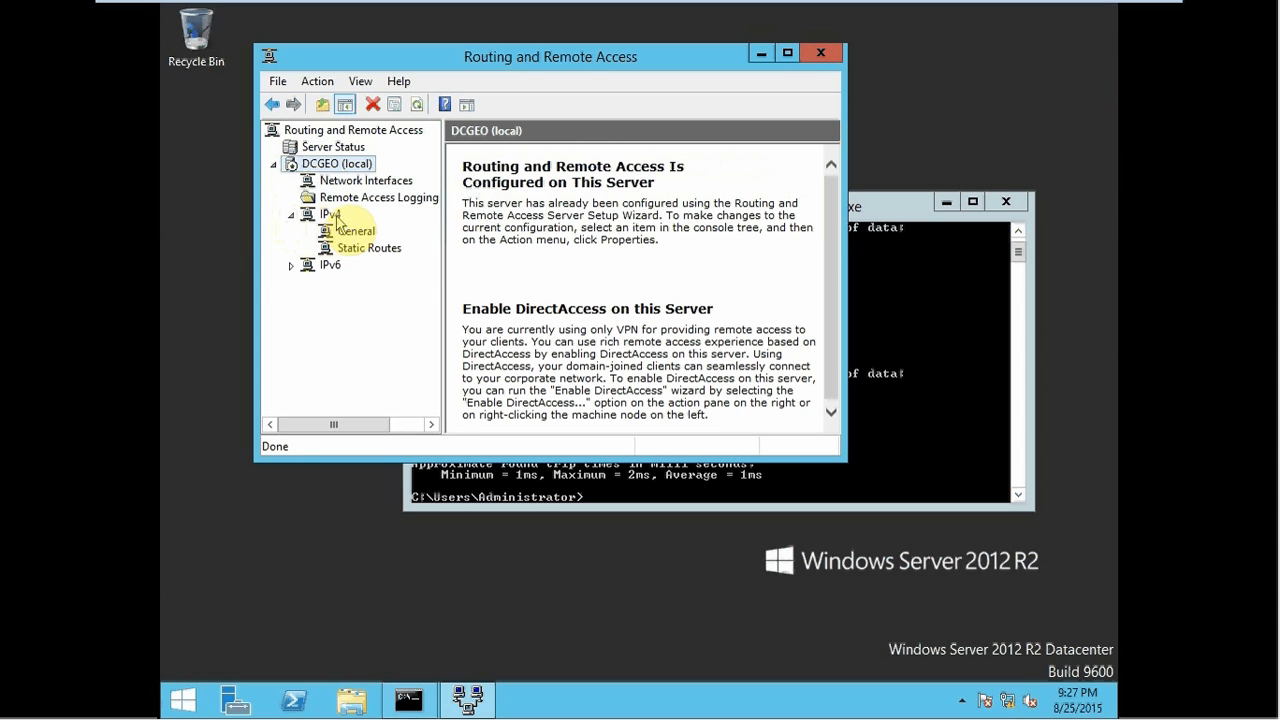
click(332, 215)
right_click(337, 221)
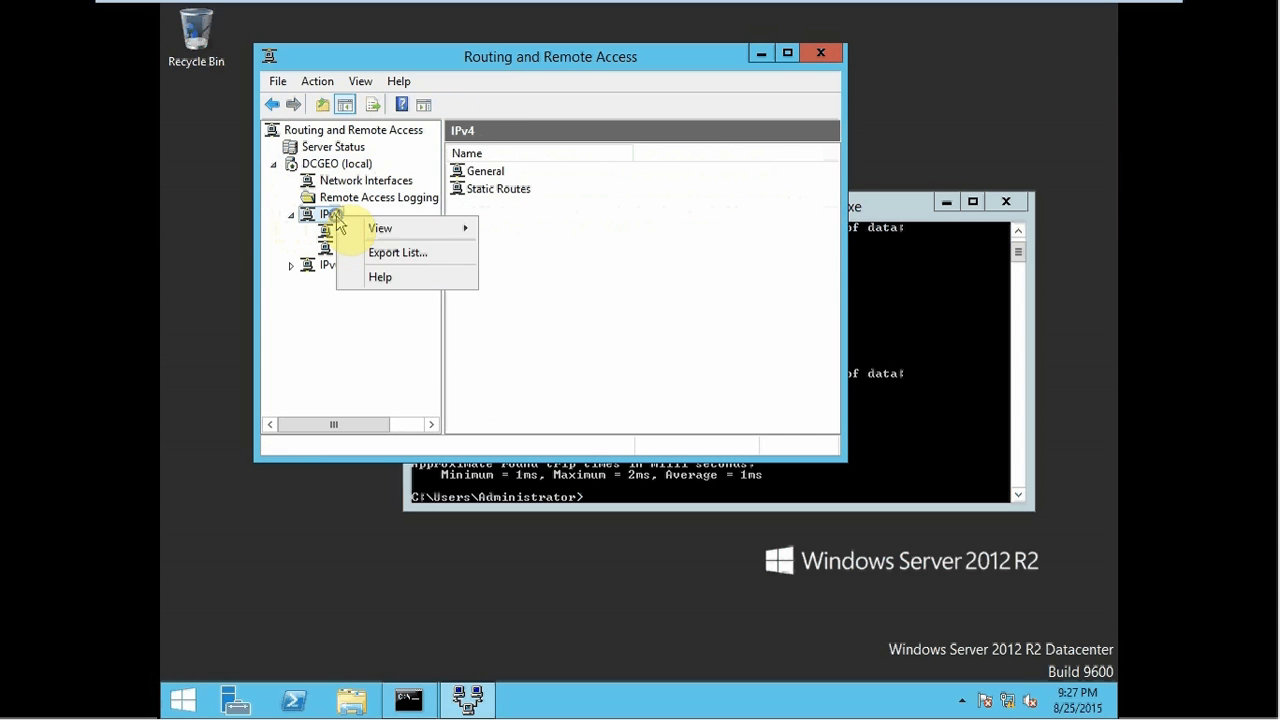
click(330, 232)
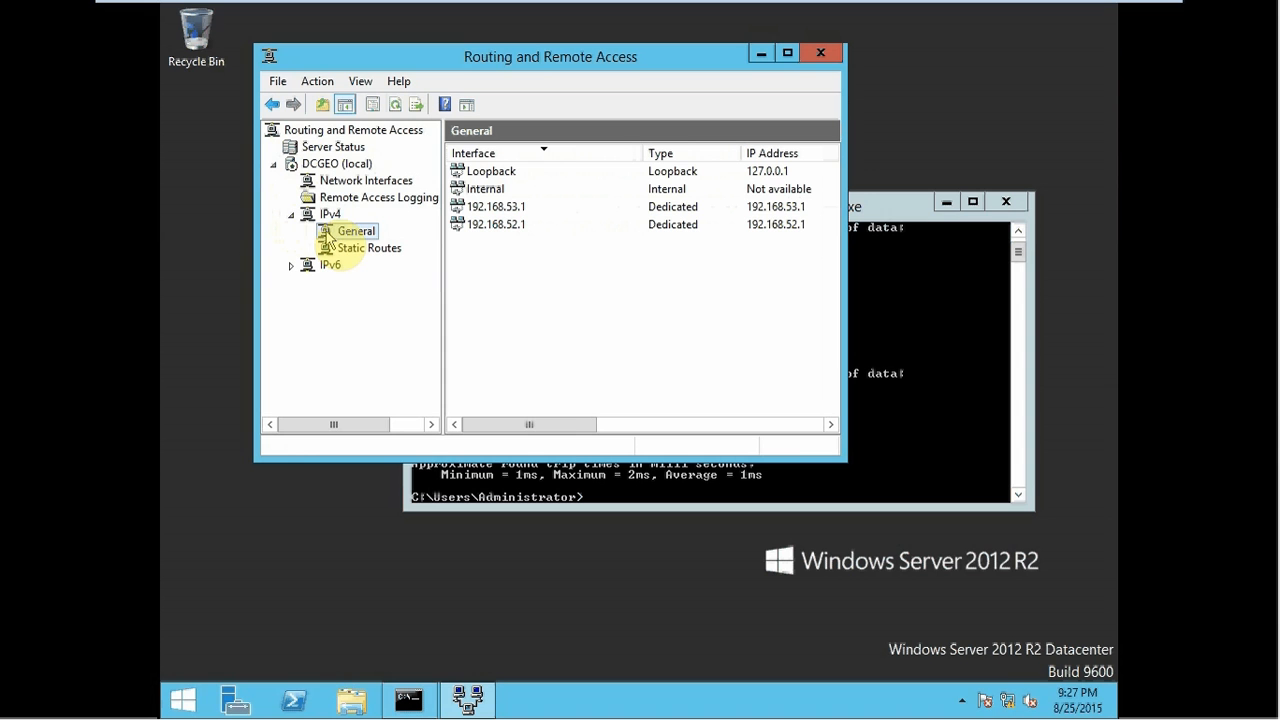
right_click(329, 238)
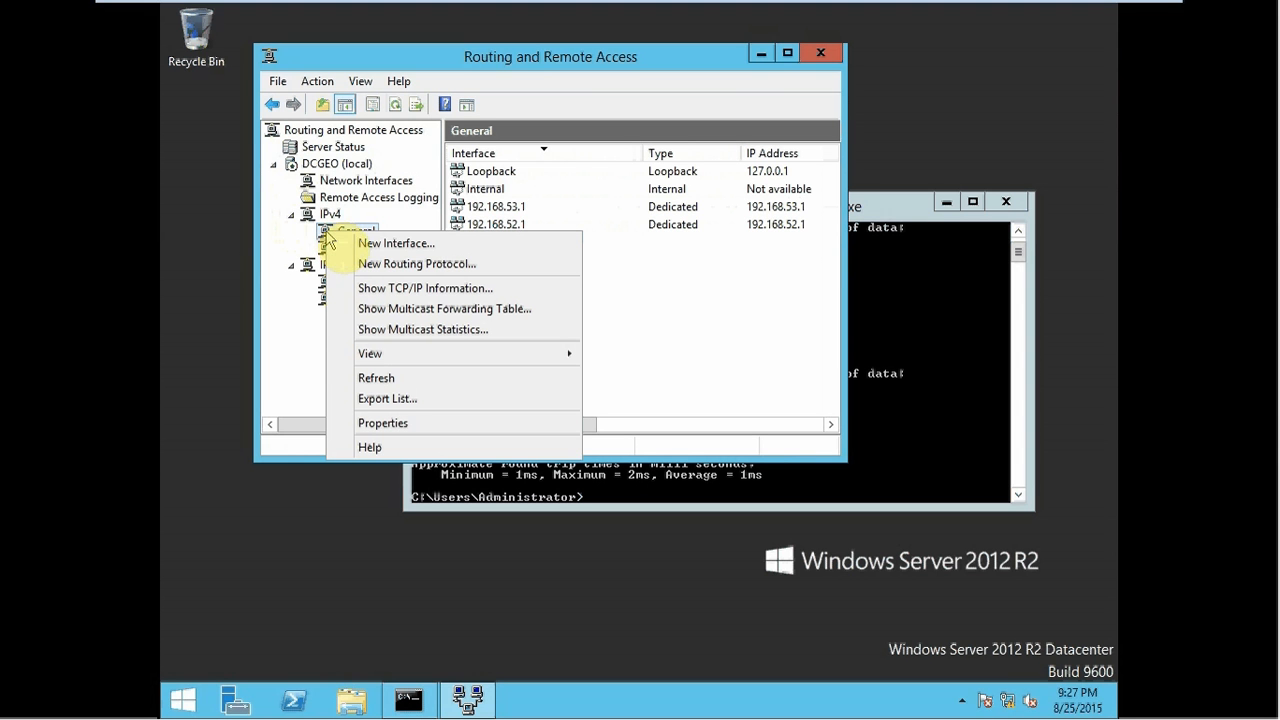
click(411, 267)
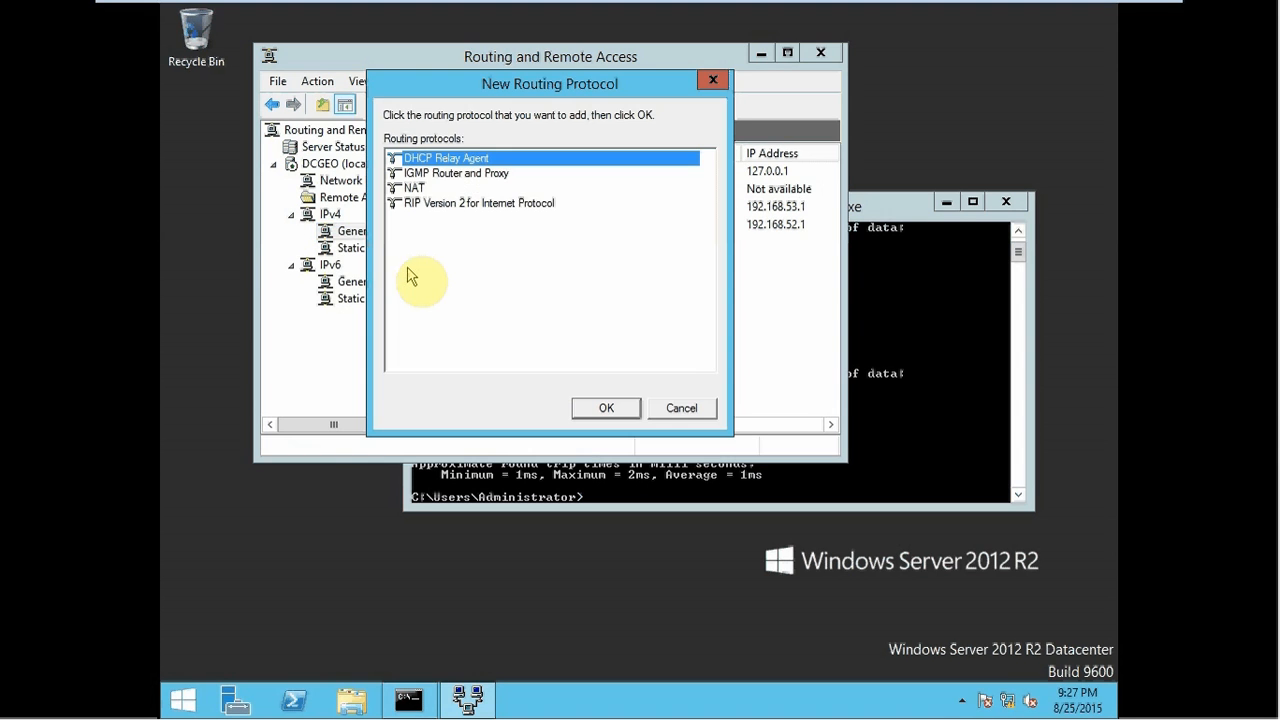
click(472, 205)
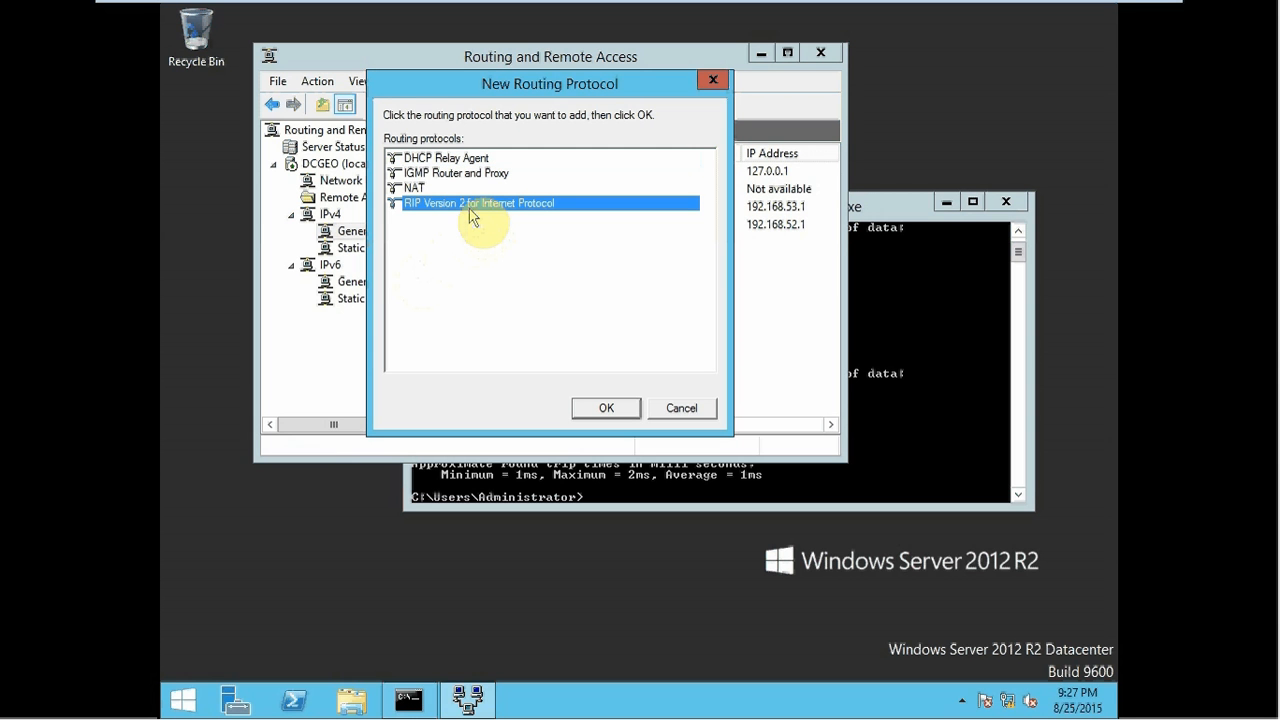
click(596, 404)
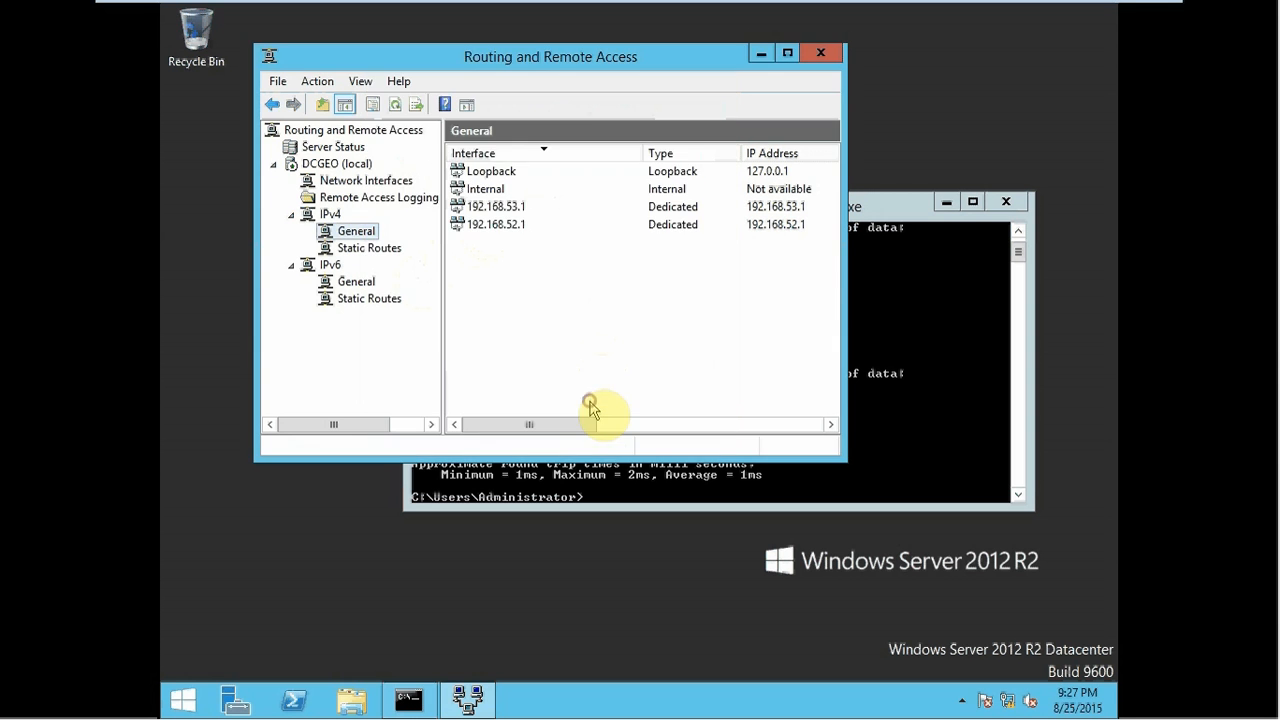
click(343, 265)
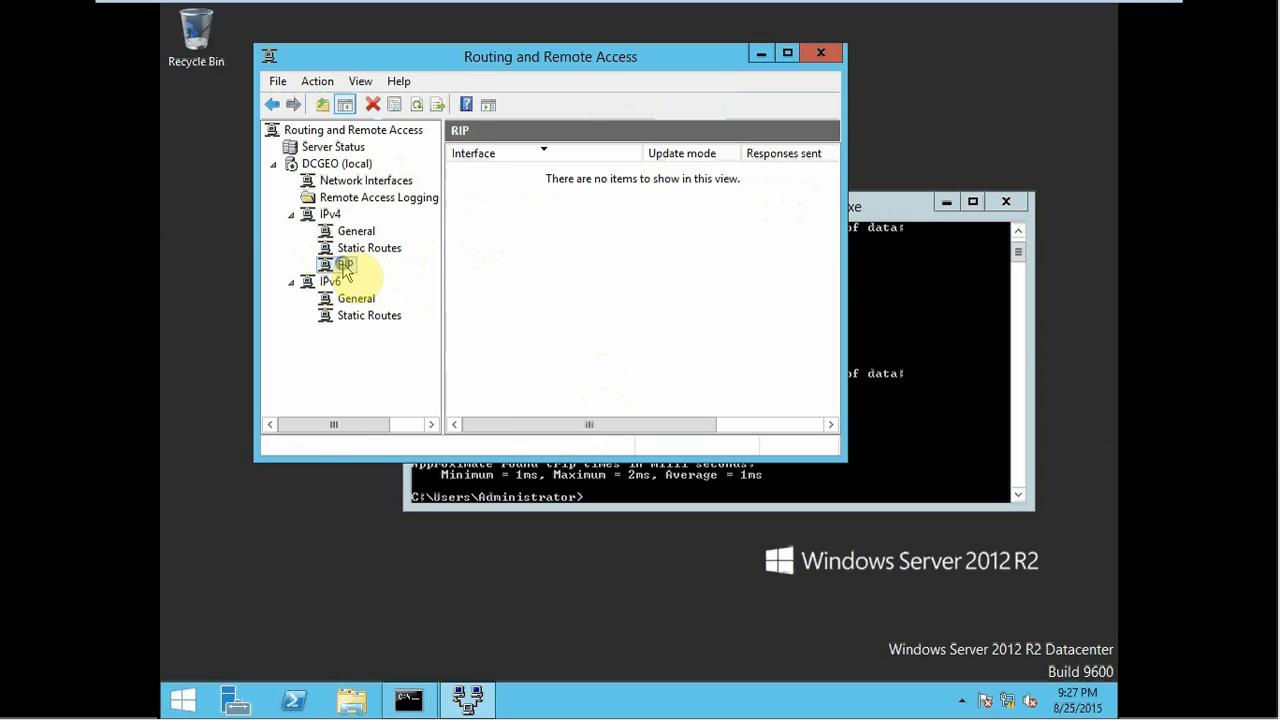
- Add 192.168.52.1 and 192.168.53.1 as RIP interfaces with default properties, then close the console
right_click(345, 267)
click(384, 277)
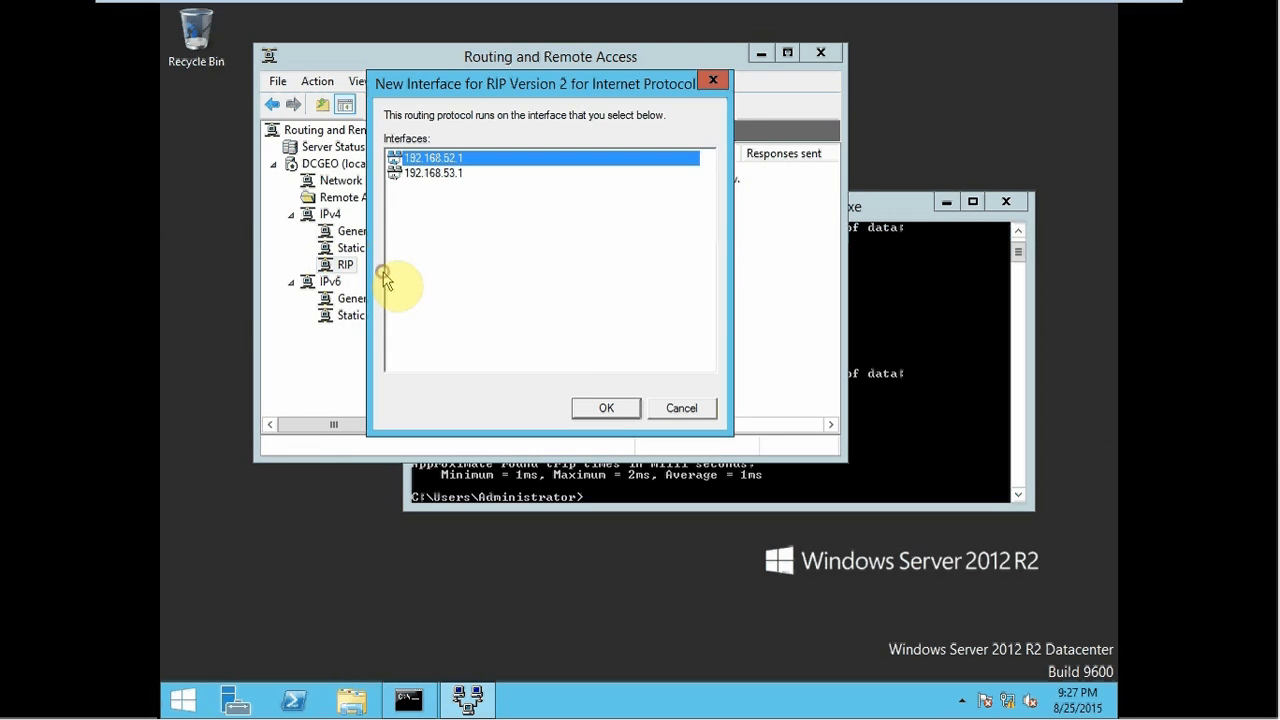
click(603, 410)
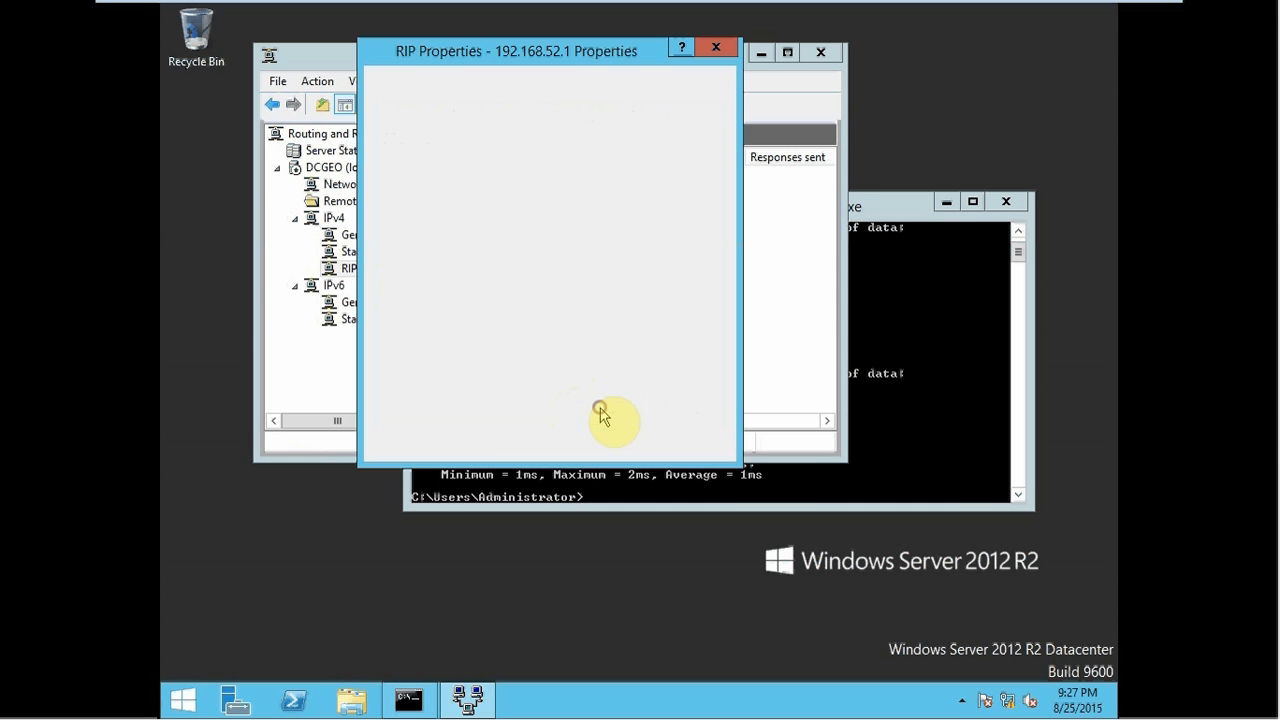
click(541, 447)
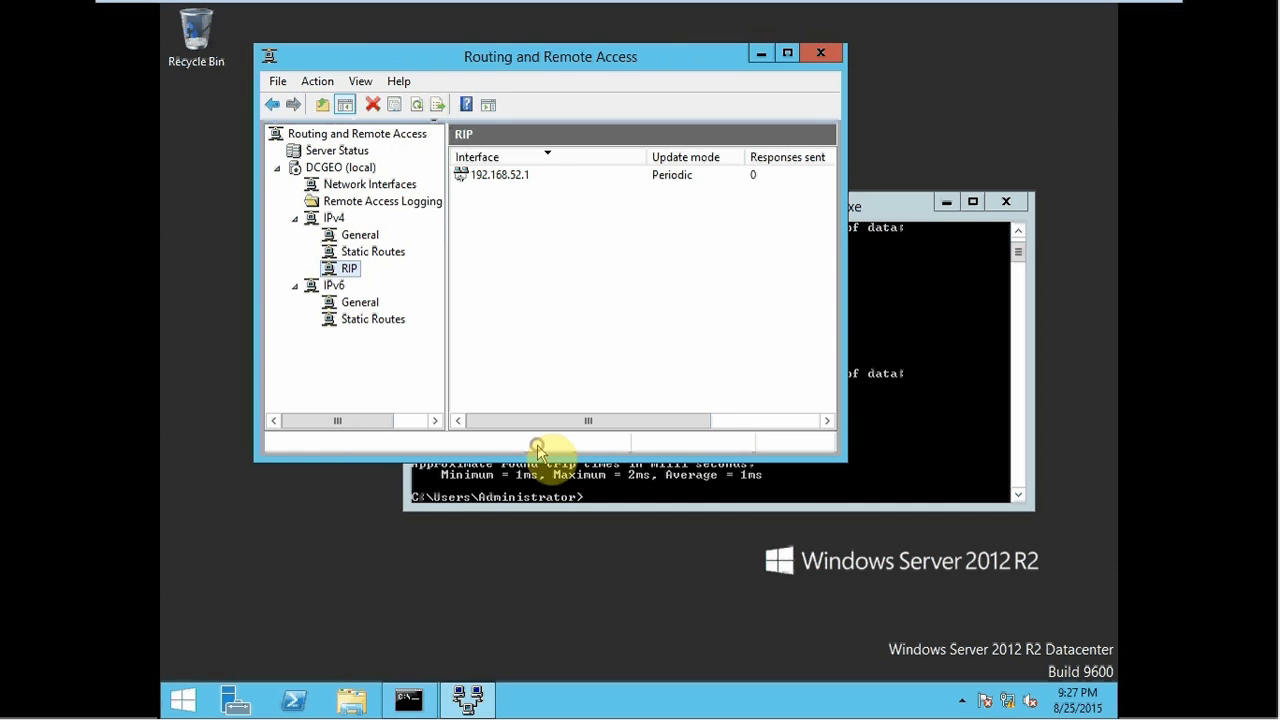
right_click(345, 270)
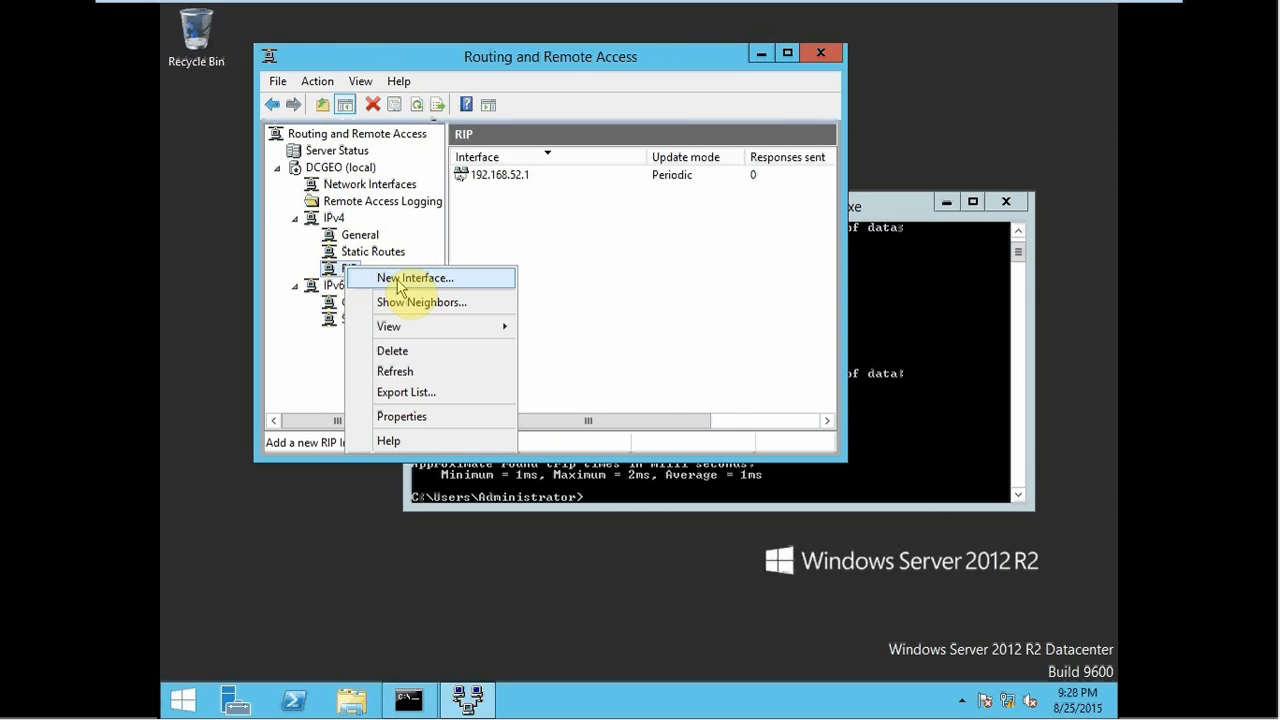
click(398, 280)
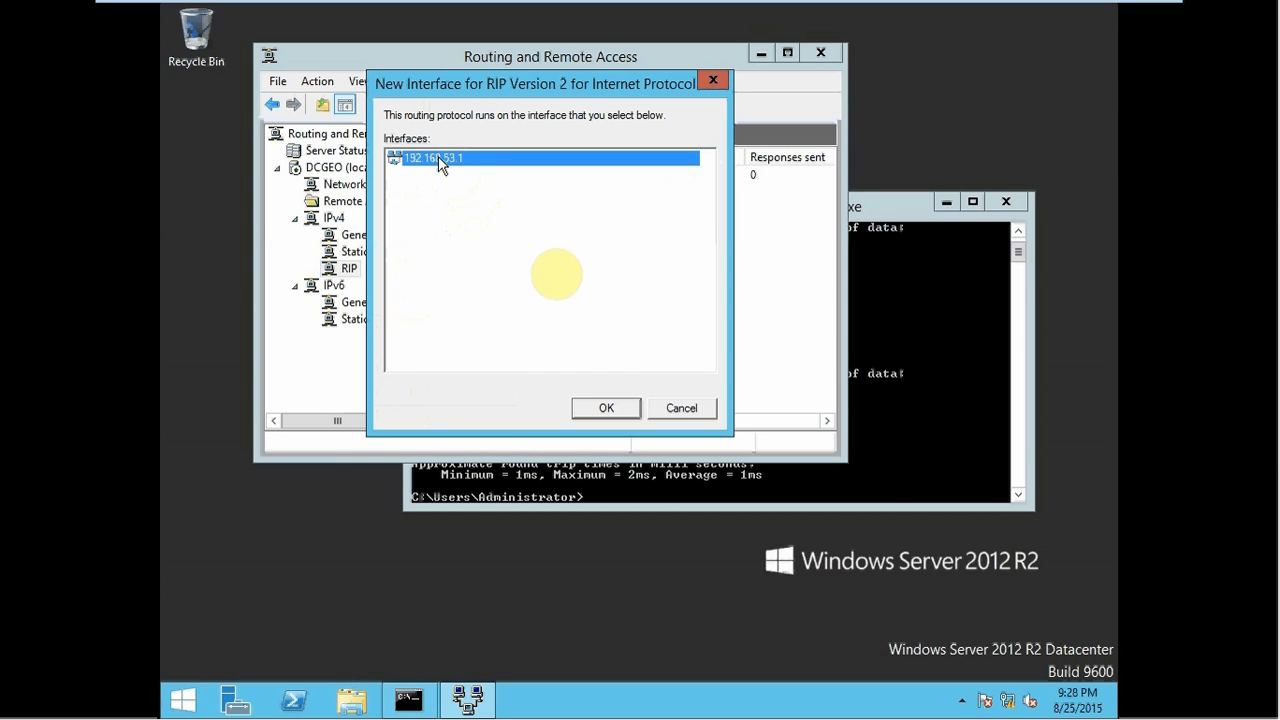
click(597, 410)
click(545, 443)
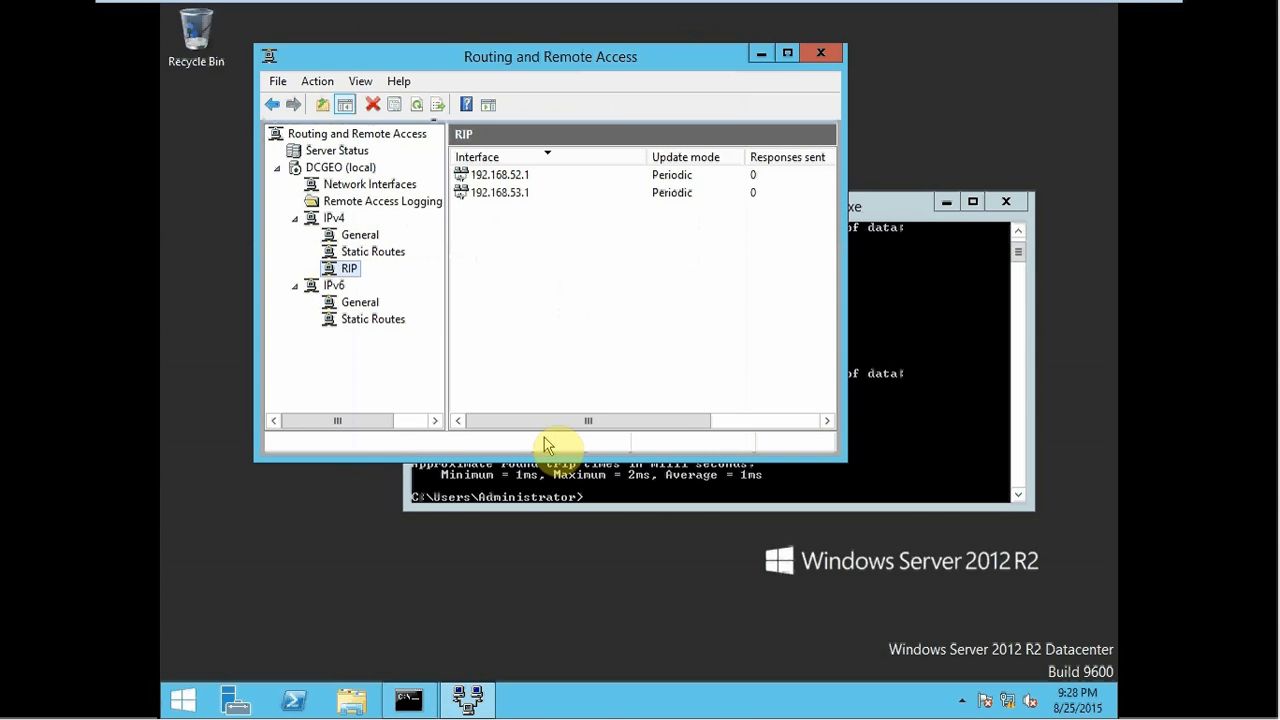
click(817, 56)
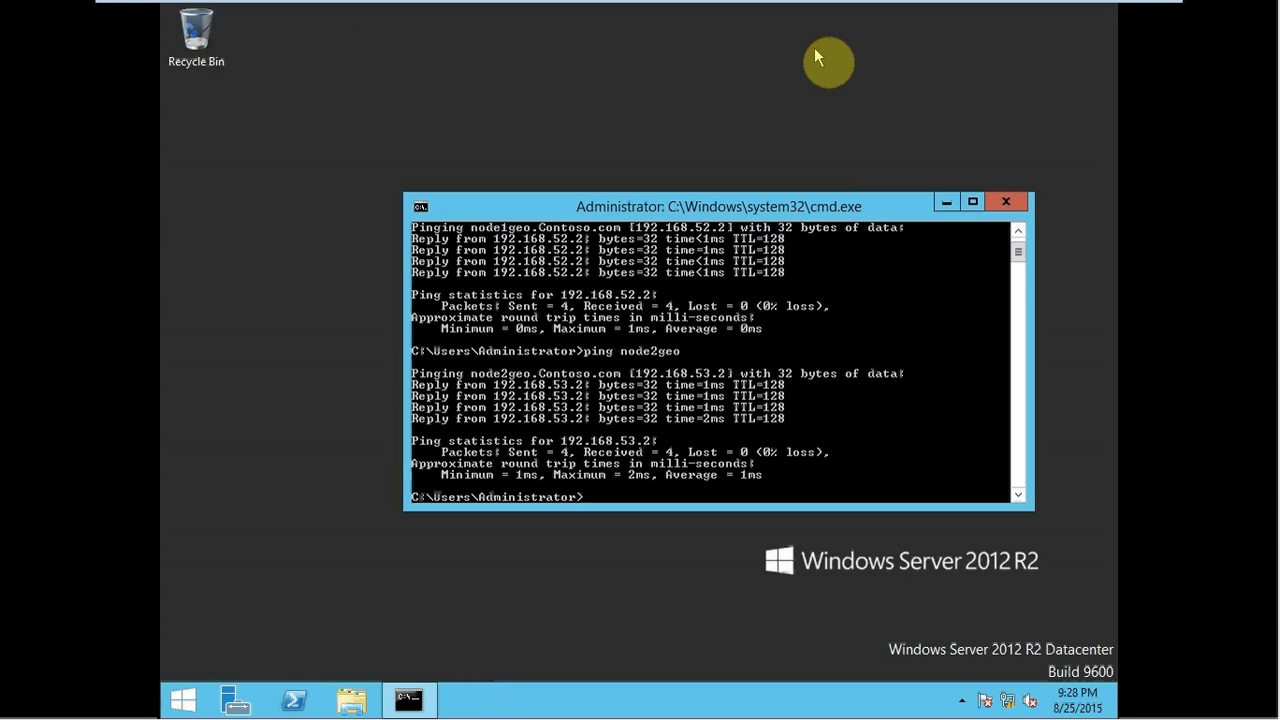
- Open the Services console with services.msc and jump to the services starting with R
key(super+r)
text(se)
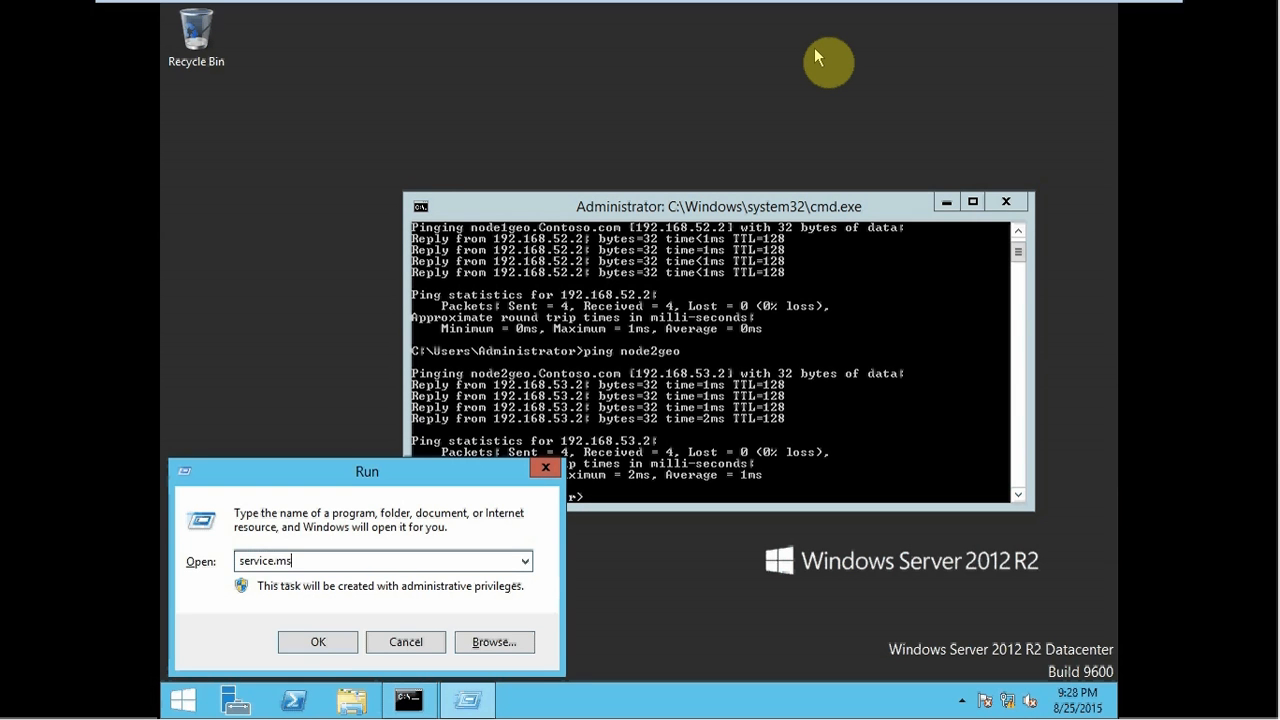
key(Return)
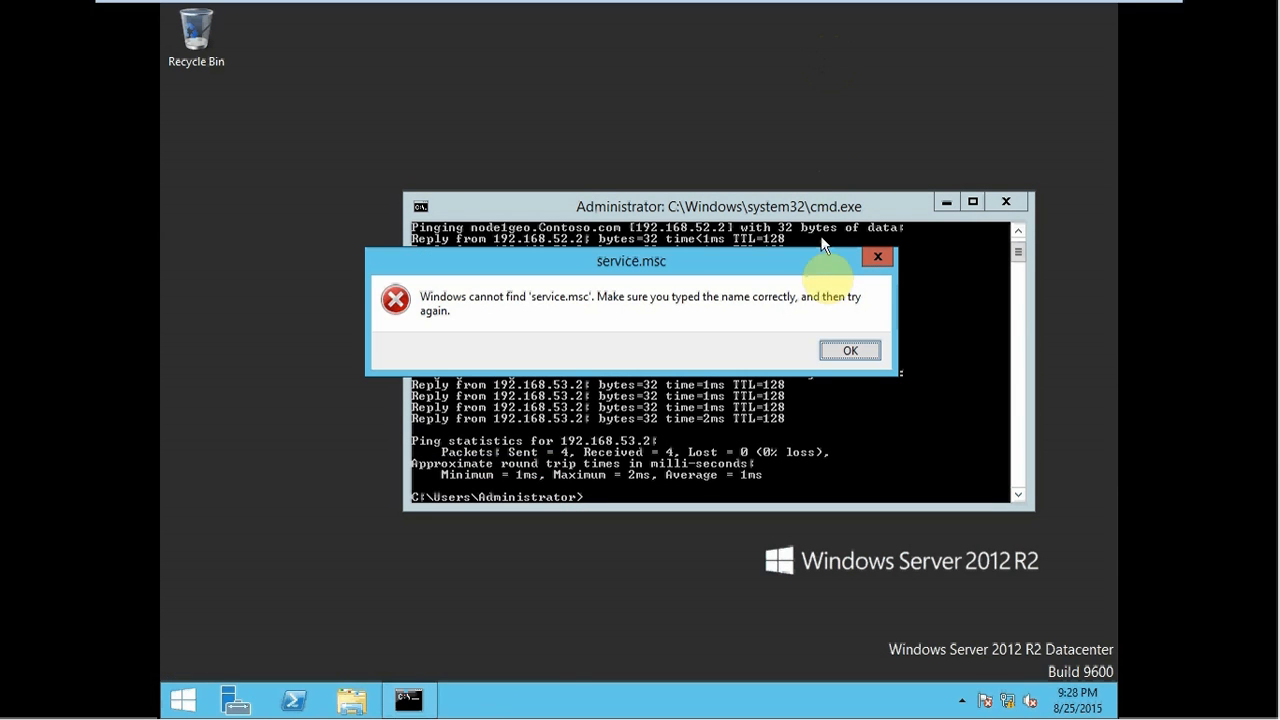
key(Return)
key(End)
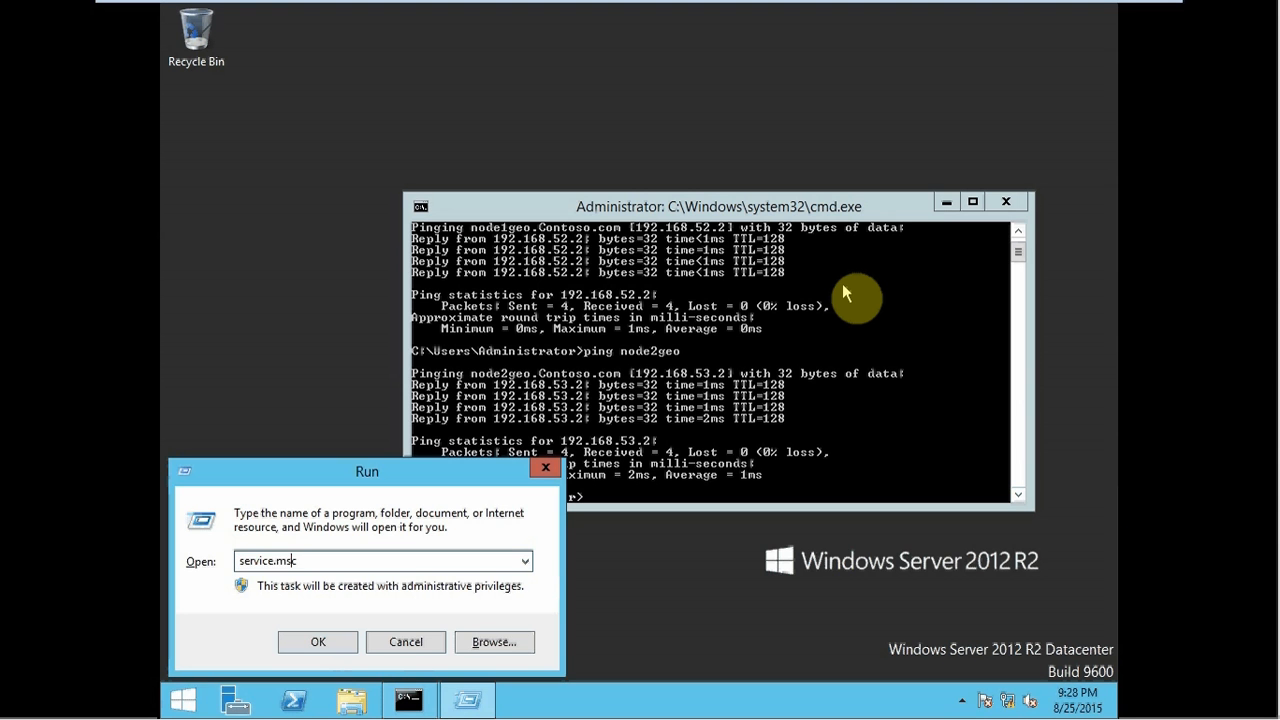
text(s)
key(Return)
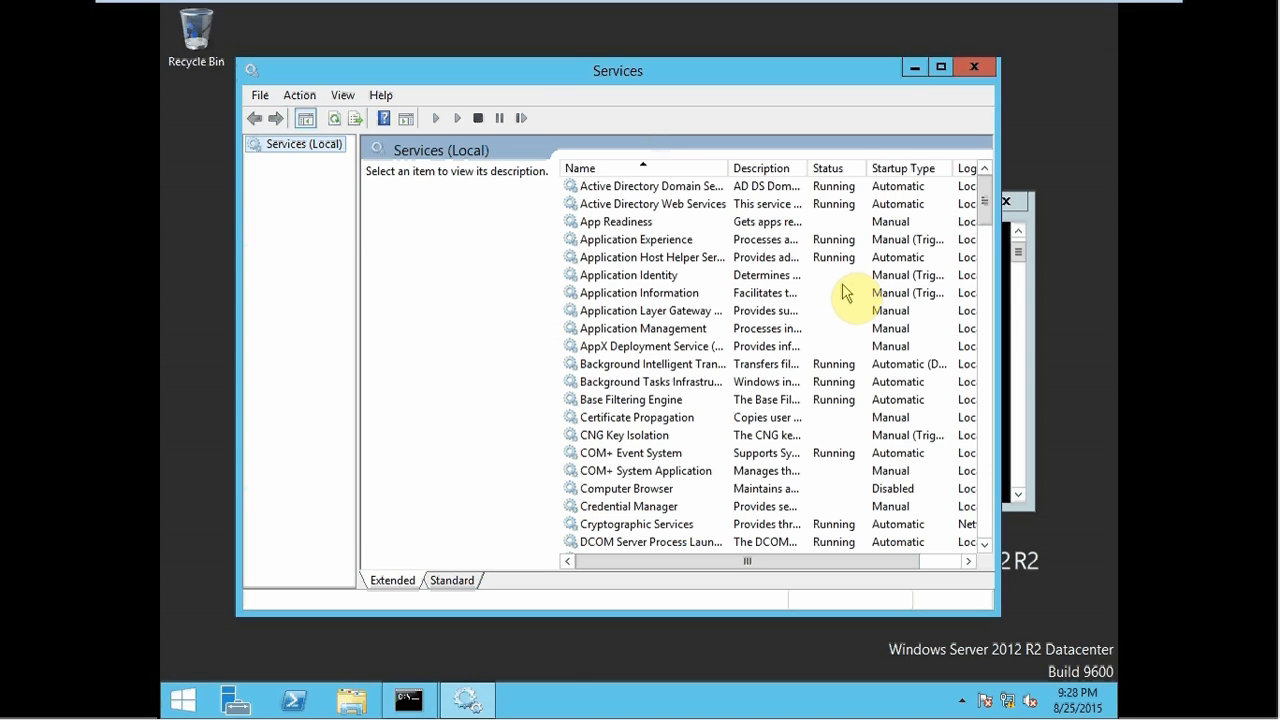
click(660, 364)
key(r)
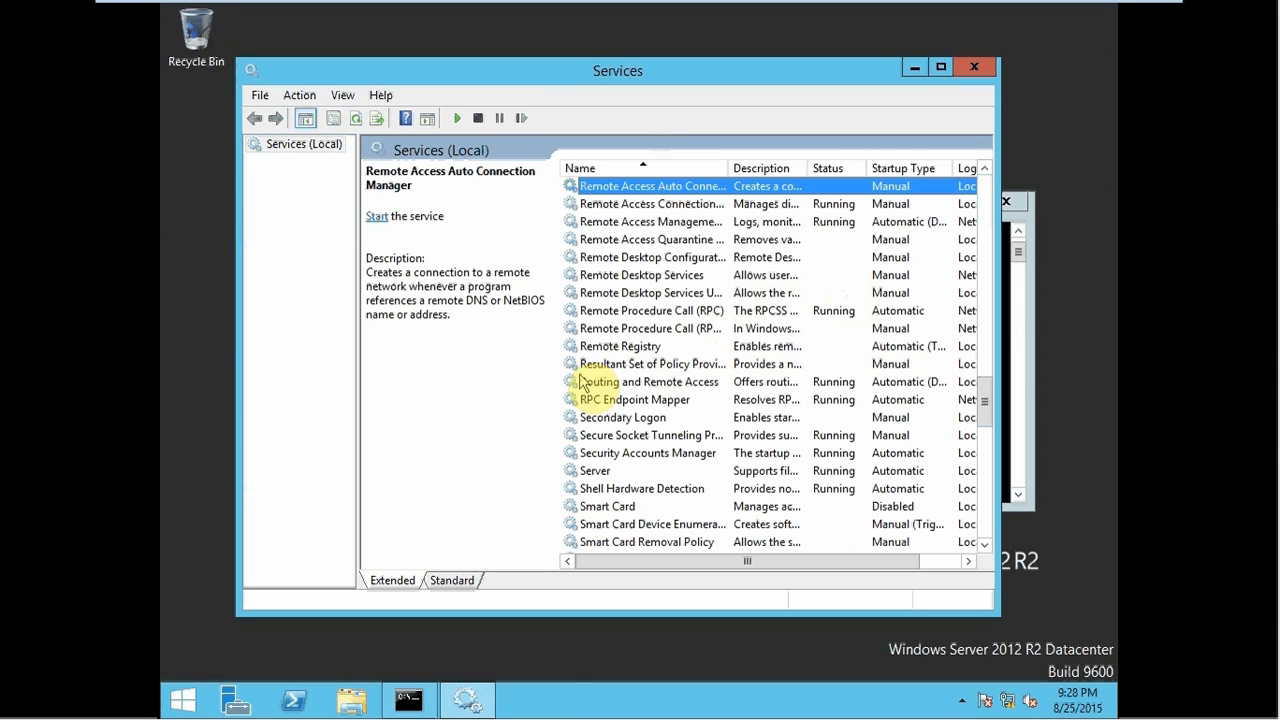
double_click(666, 72)
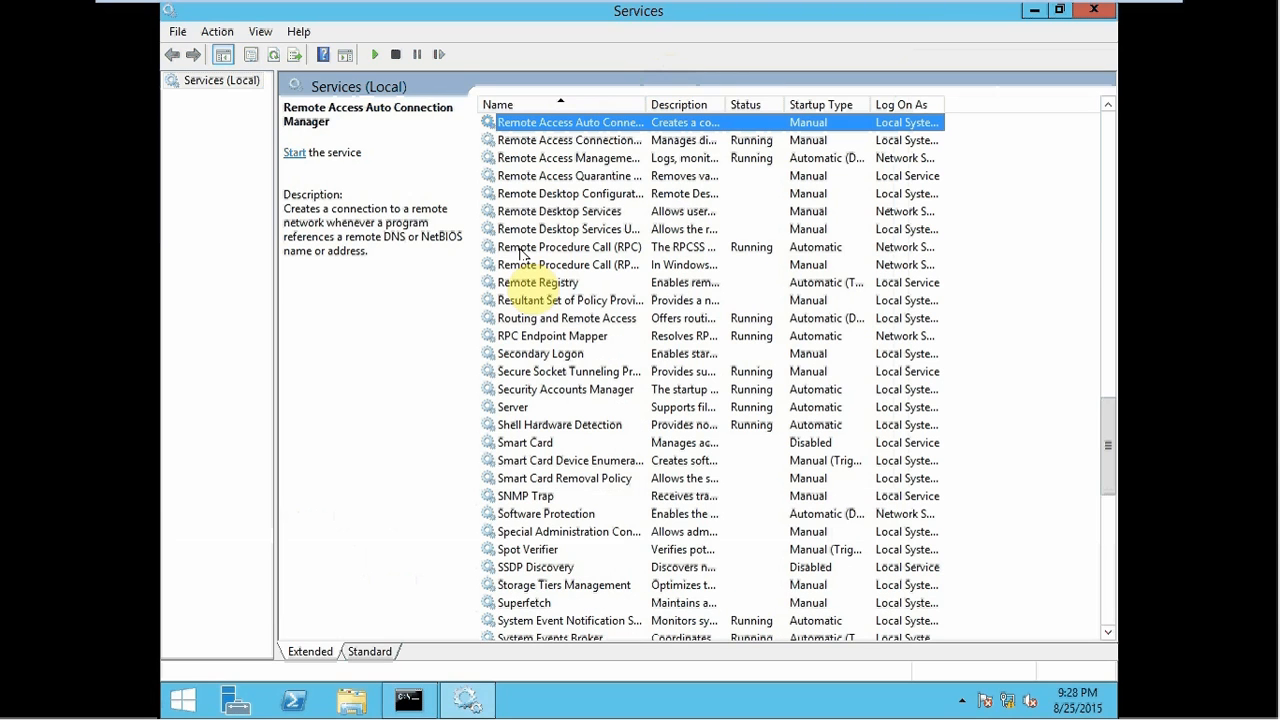
- Stop the Routing and Remote Access service, then start it again
click(570, 319)
right_click(568, 319)
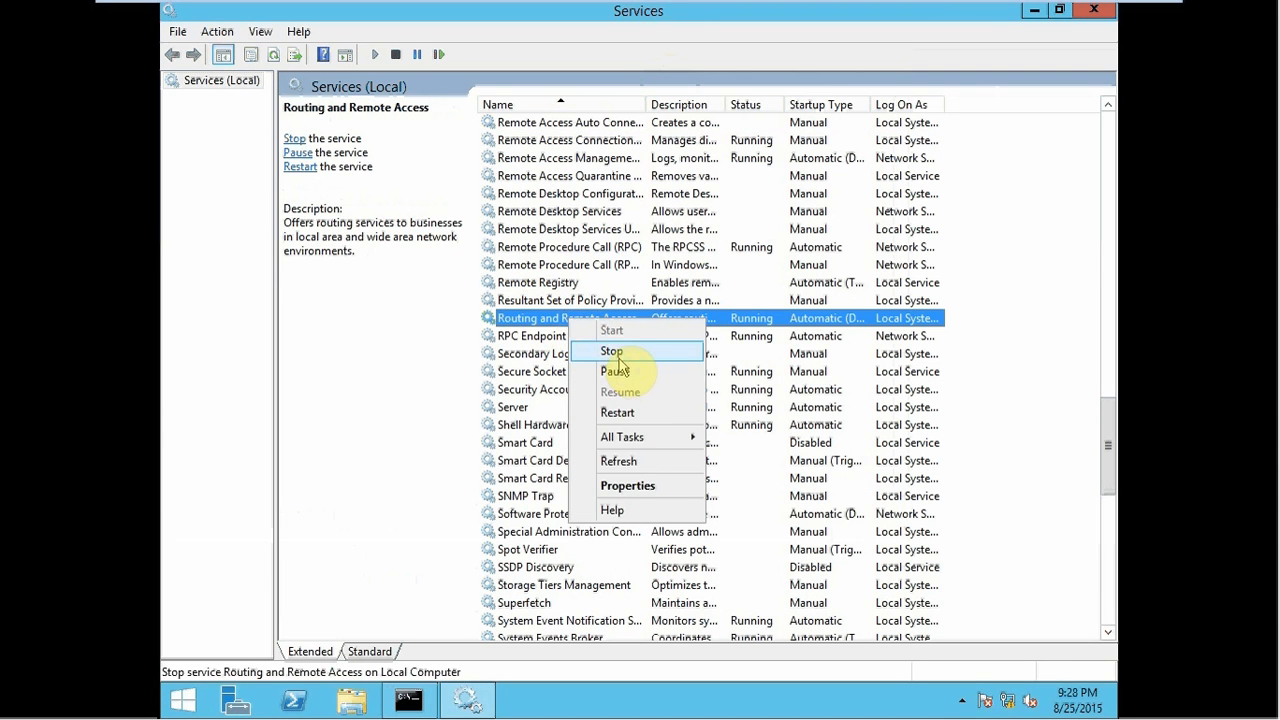
click(614, 352)
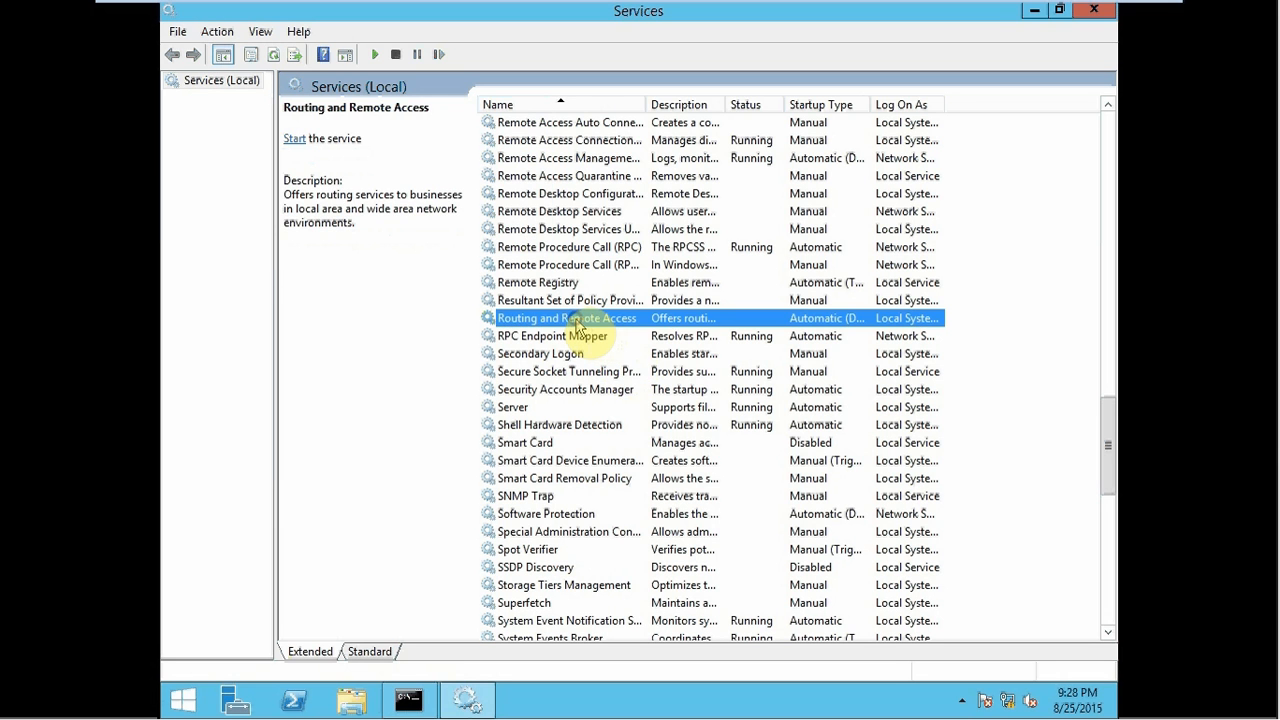
right_click(577, 326)
click(614, 334)
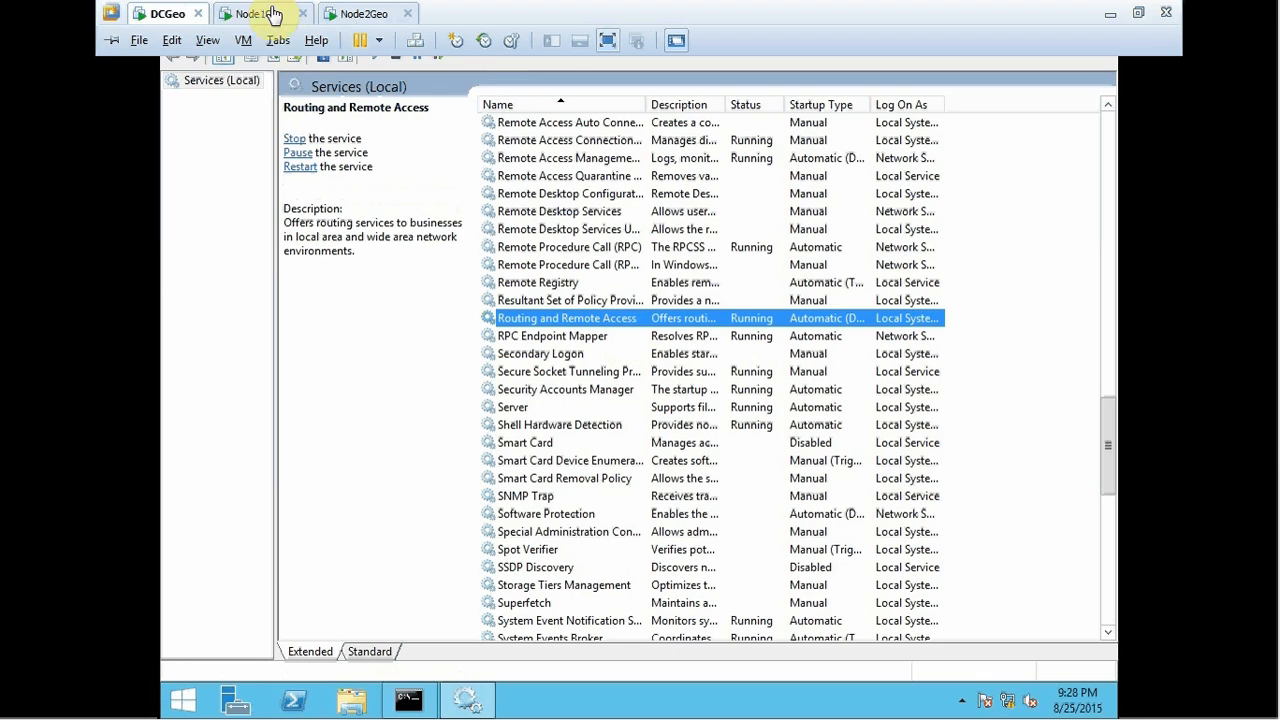
- On Node1Geo, open the IPv4 properties of the 192.168.52.2 connection
click(243, 13)
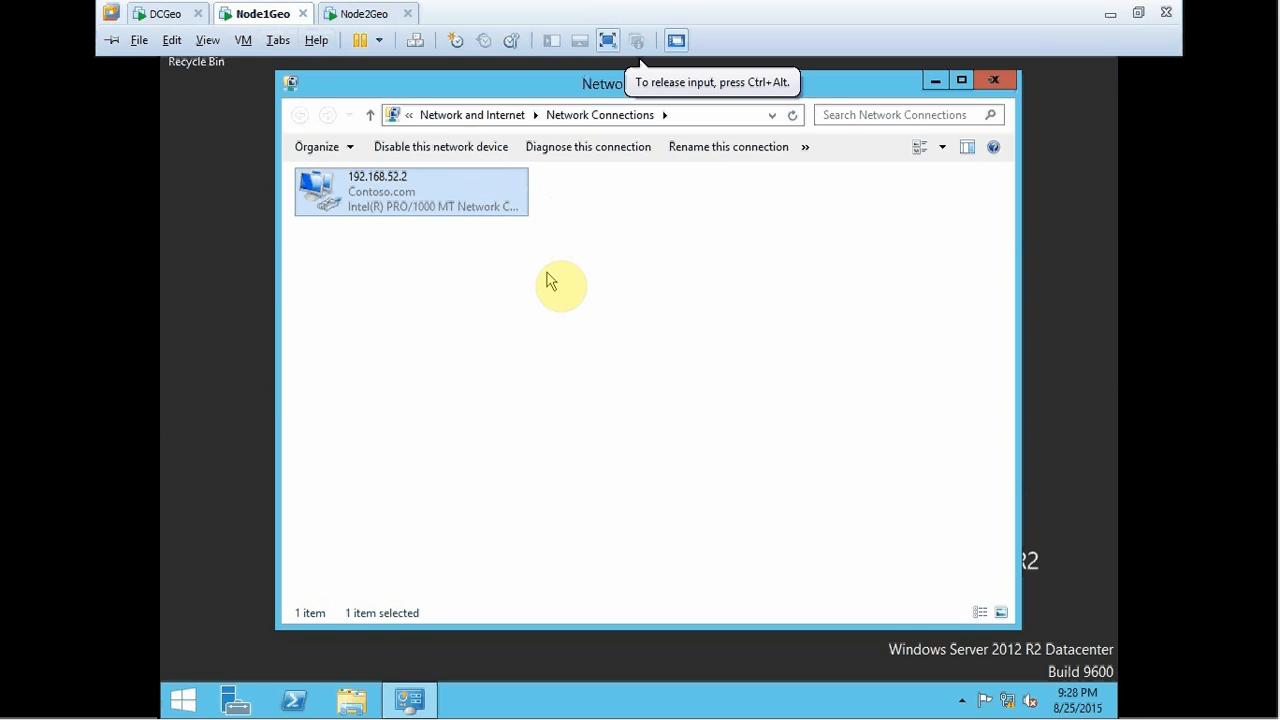
double_click(408, 204)
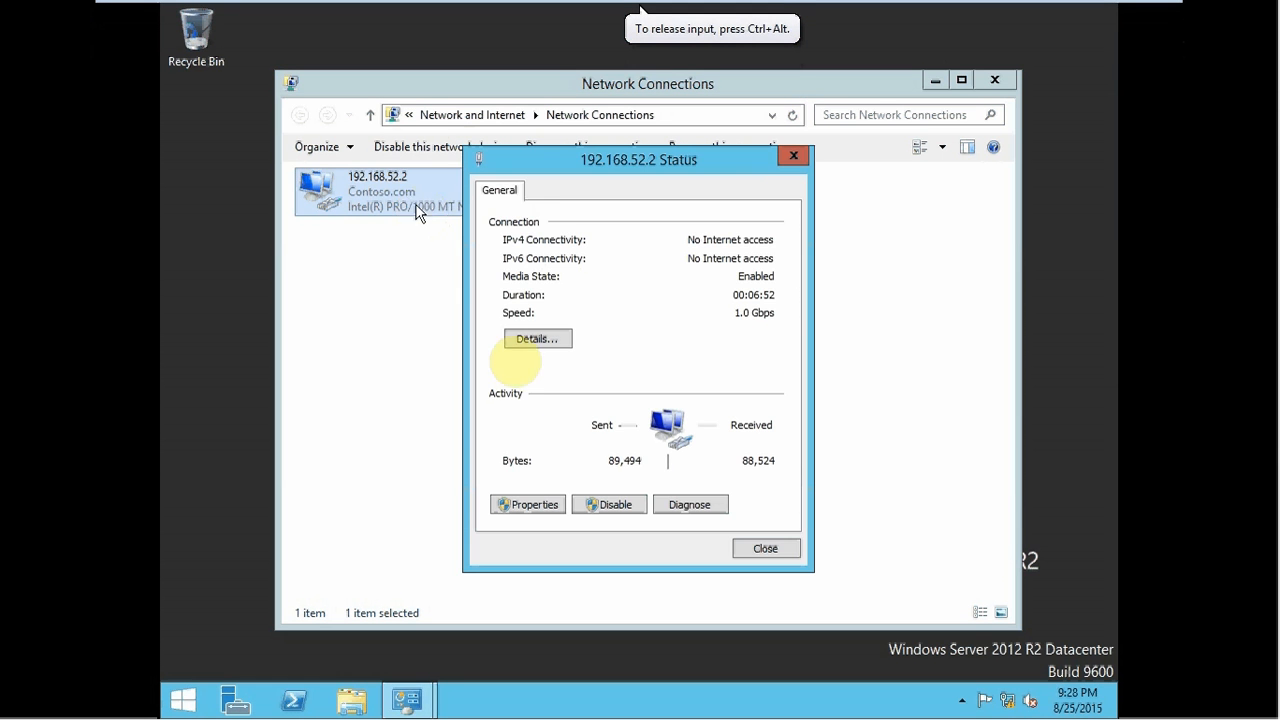
click(516, 505)
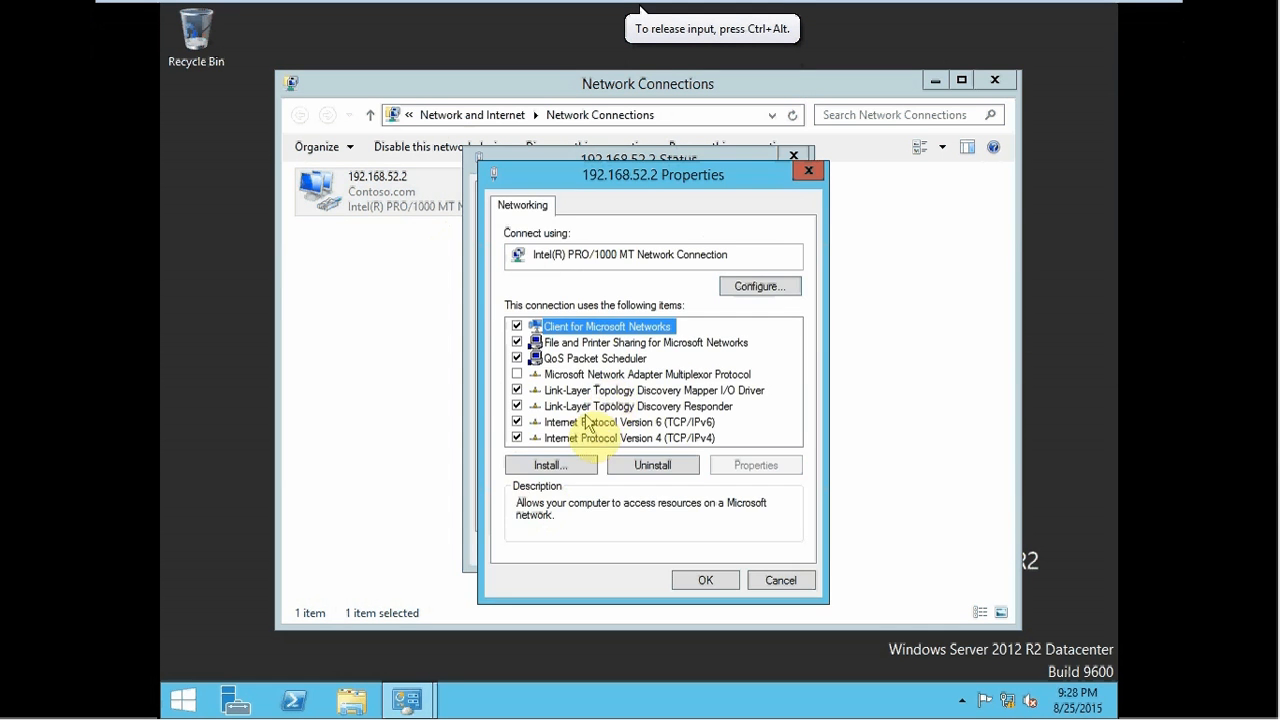
double_click(565, 441)
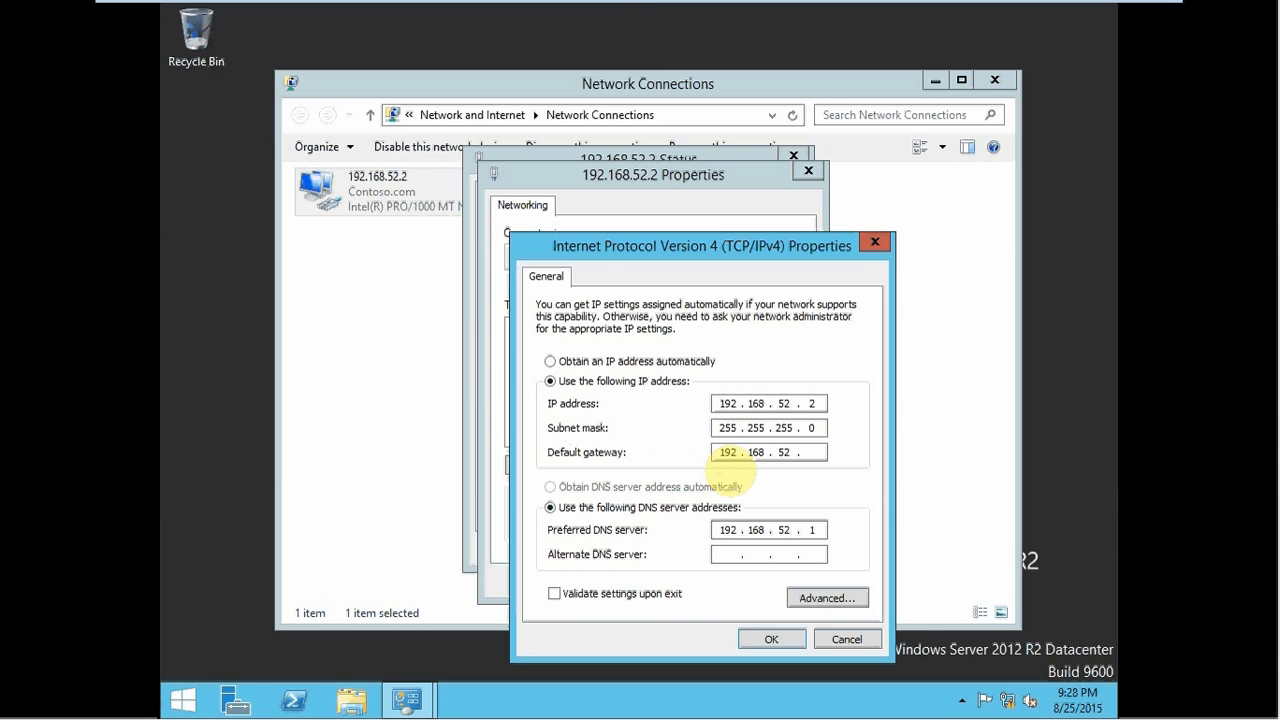
- Complete the alternate DNS server address, save the IPv4 settings, and close the adapter dialogs
key(Tab)
key(Tab)
text(1)
click(768, 637)
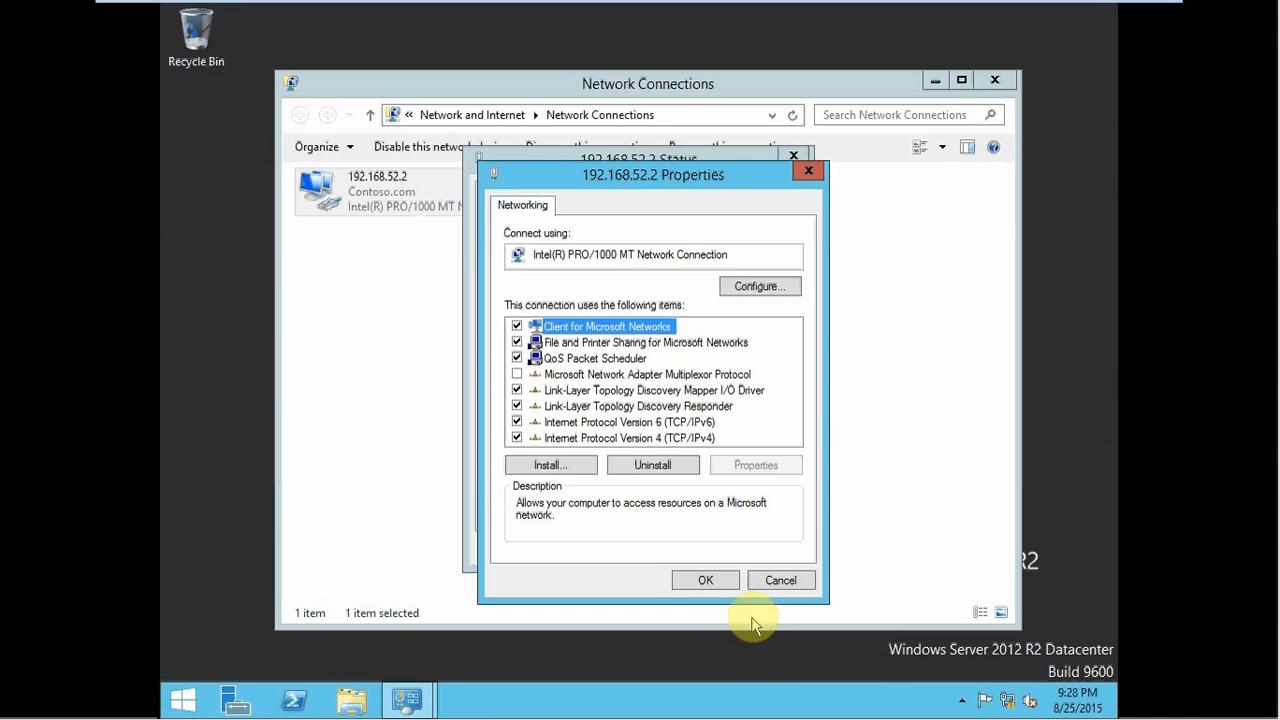
click(707, 580)
click(763, 549)
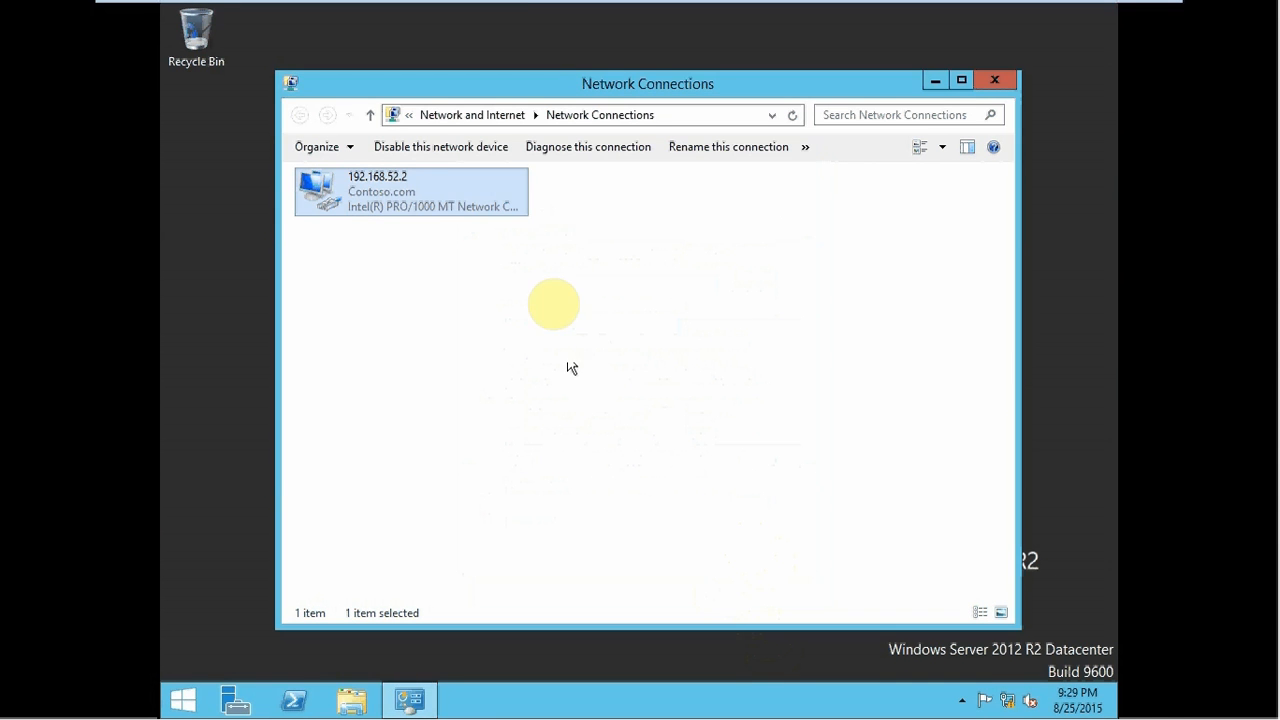
- On Node2Geo, open Network Connections and the IPv4 properties of the 192.168.53.2 adapter
mouse_move(500, 10)
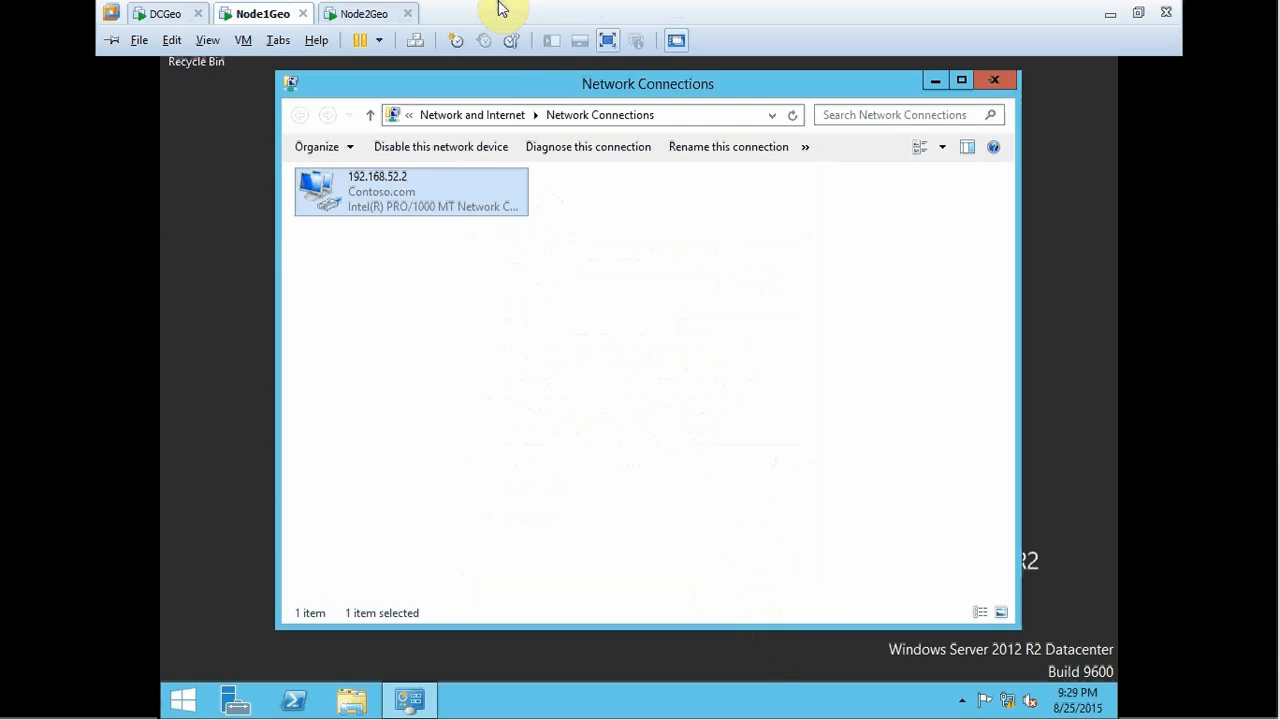
click(366, 13)
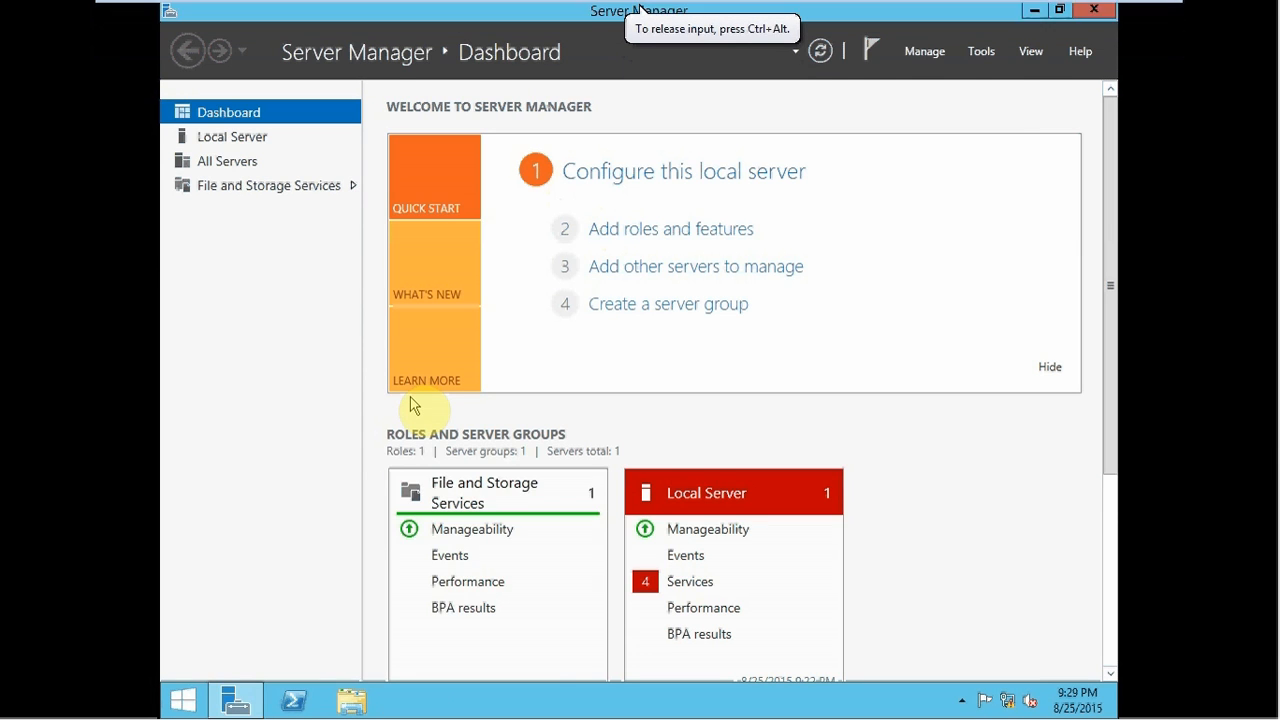
key(super+r)
key(Return)
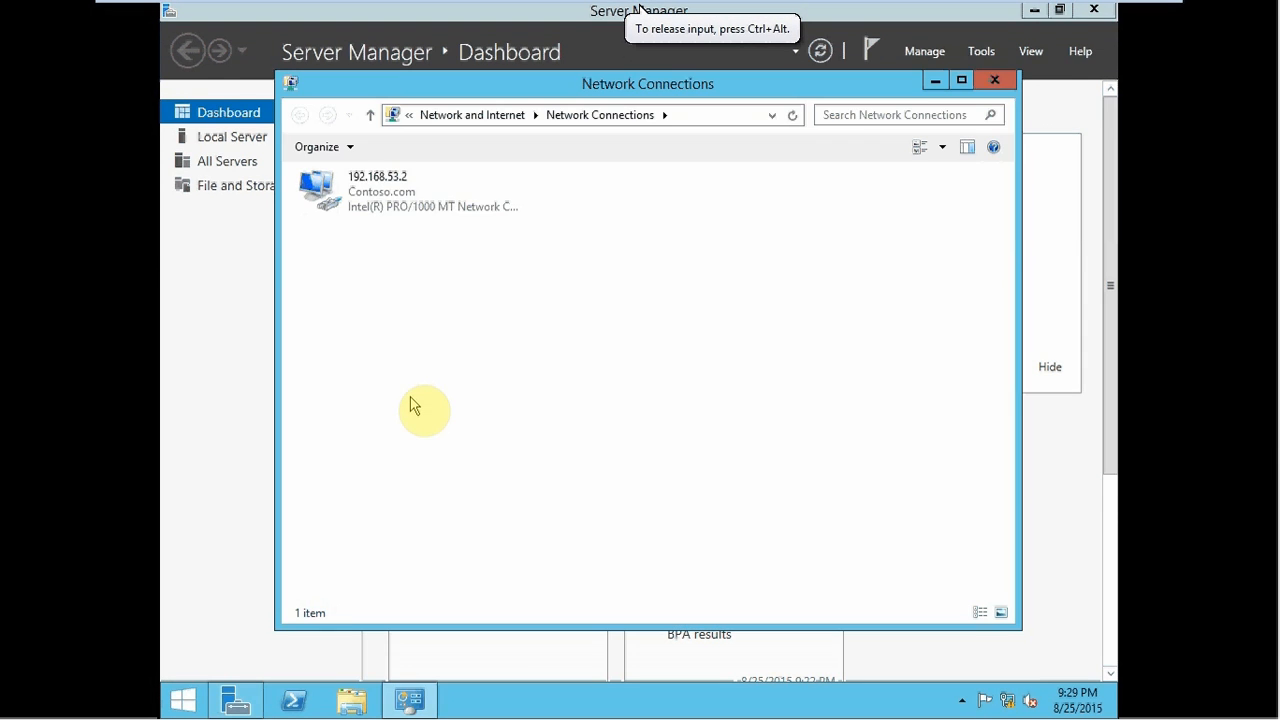
double_click(391, 174)
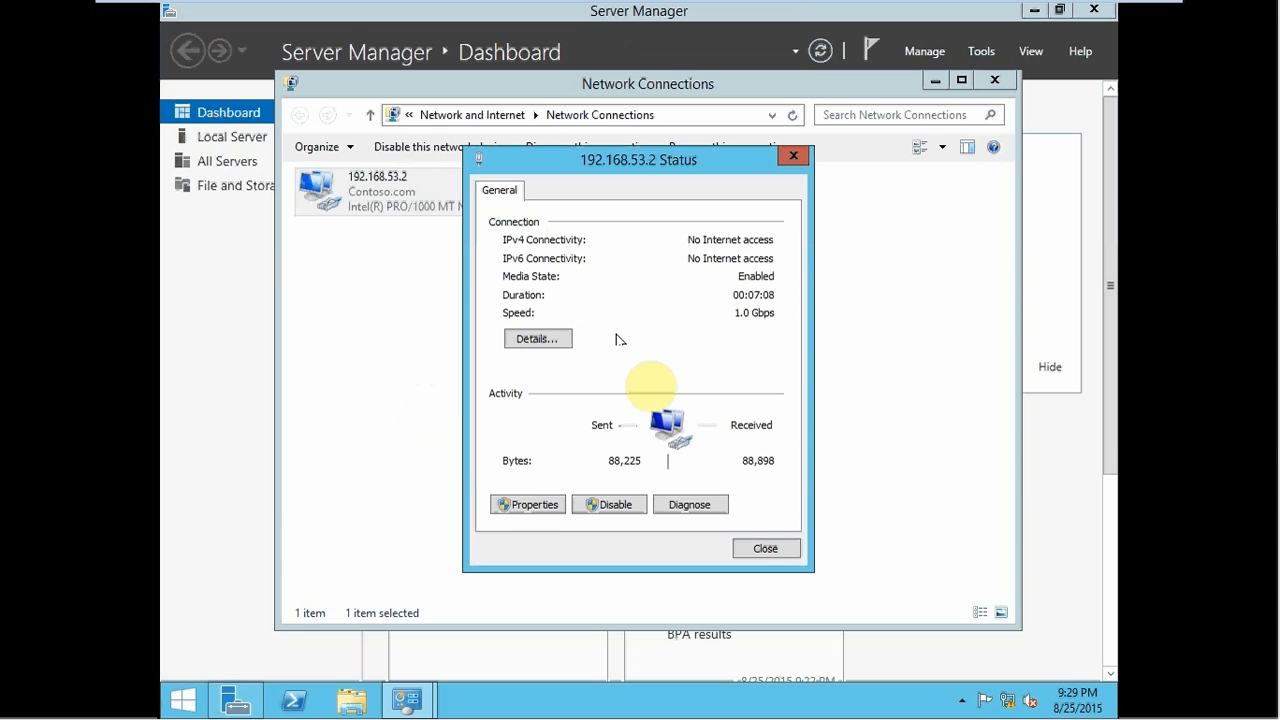
click(530, 503)
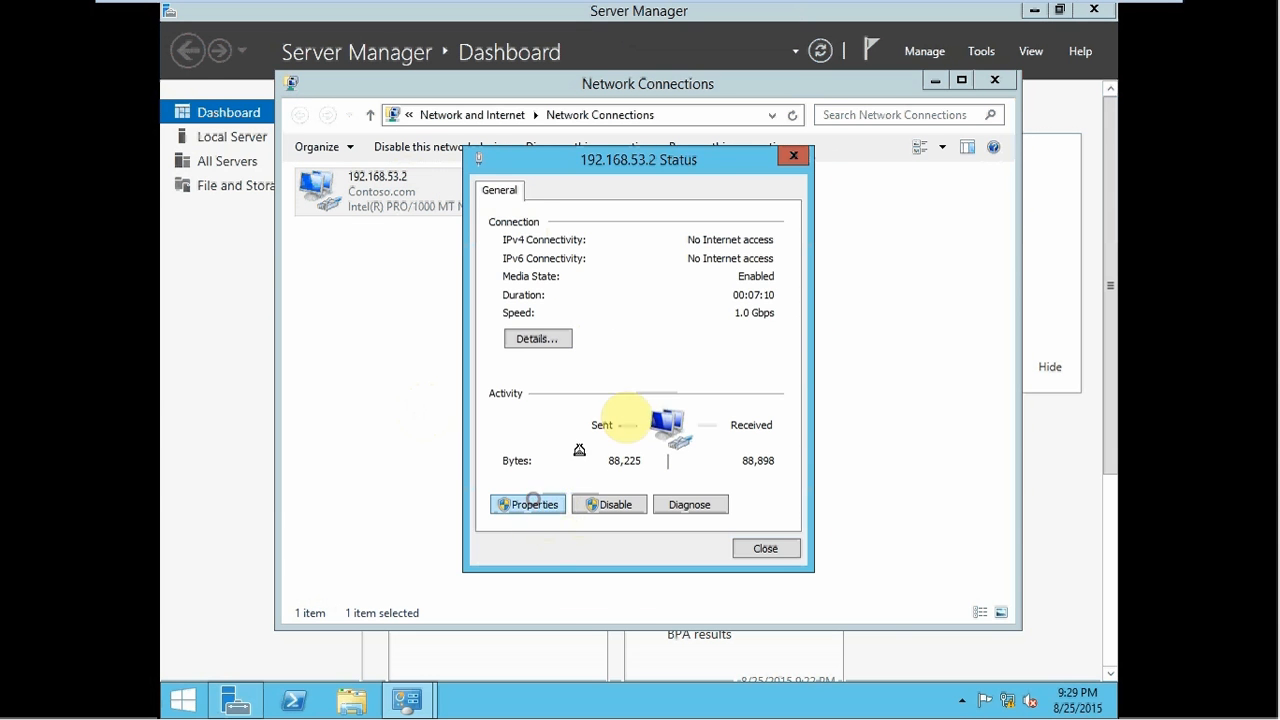
double_click(590, 438)
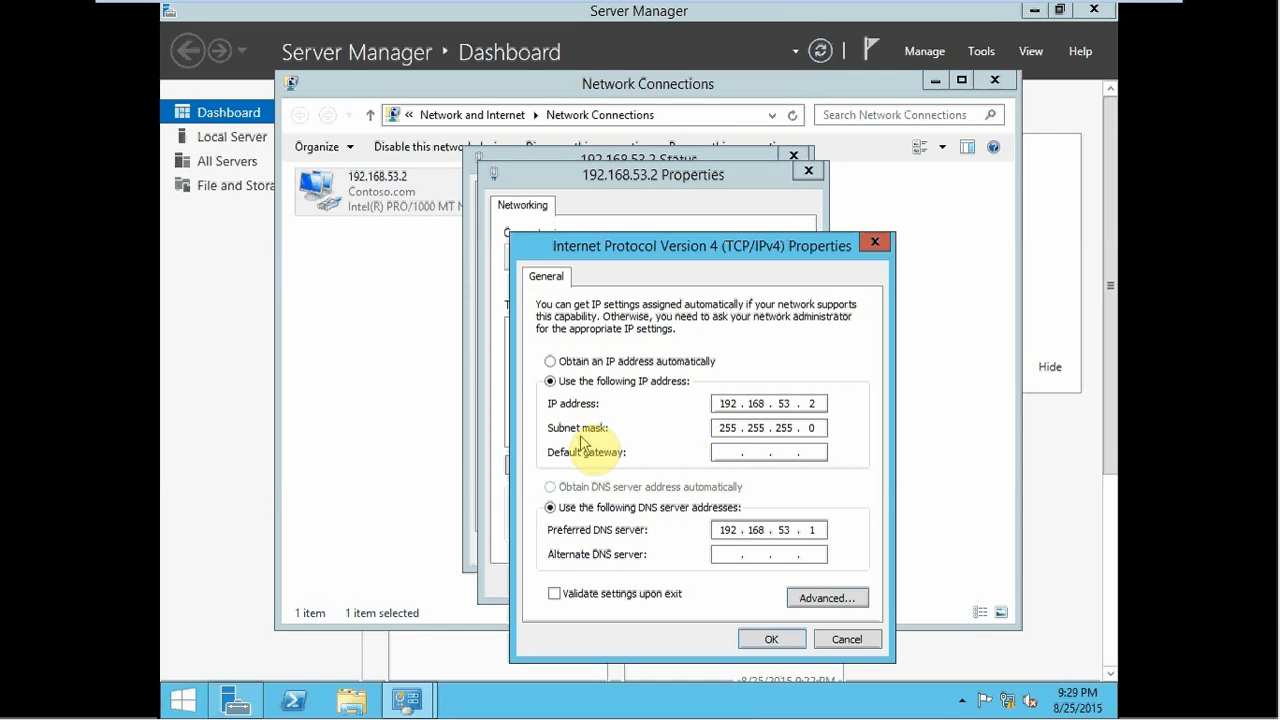
- Set default gateway 192.168.53.1 and alternate DNS 192.168.52.1, save, and close the dialogs
click(716, 452)
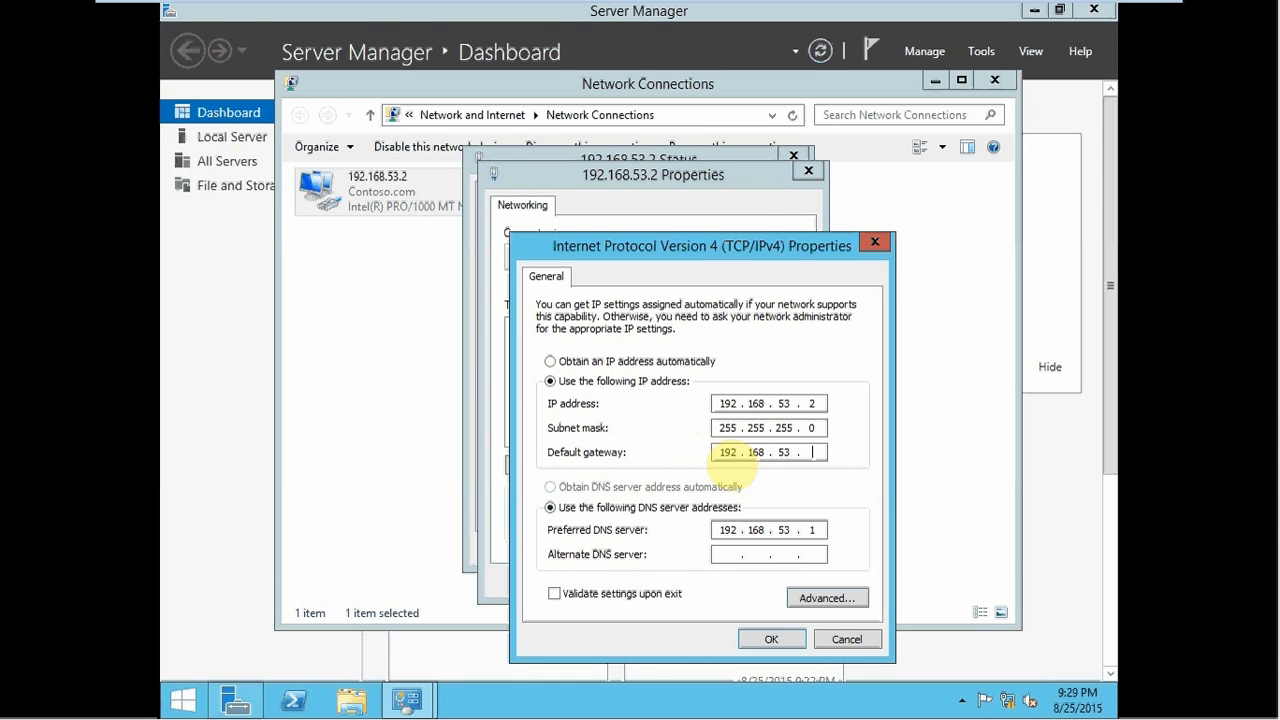
key(Tab)
key(Tab)
click(777, 641)
click(706, 580)
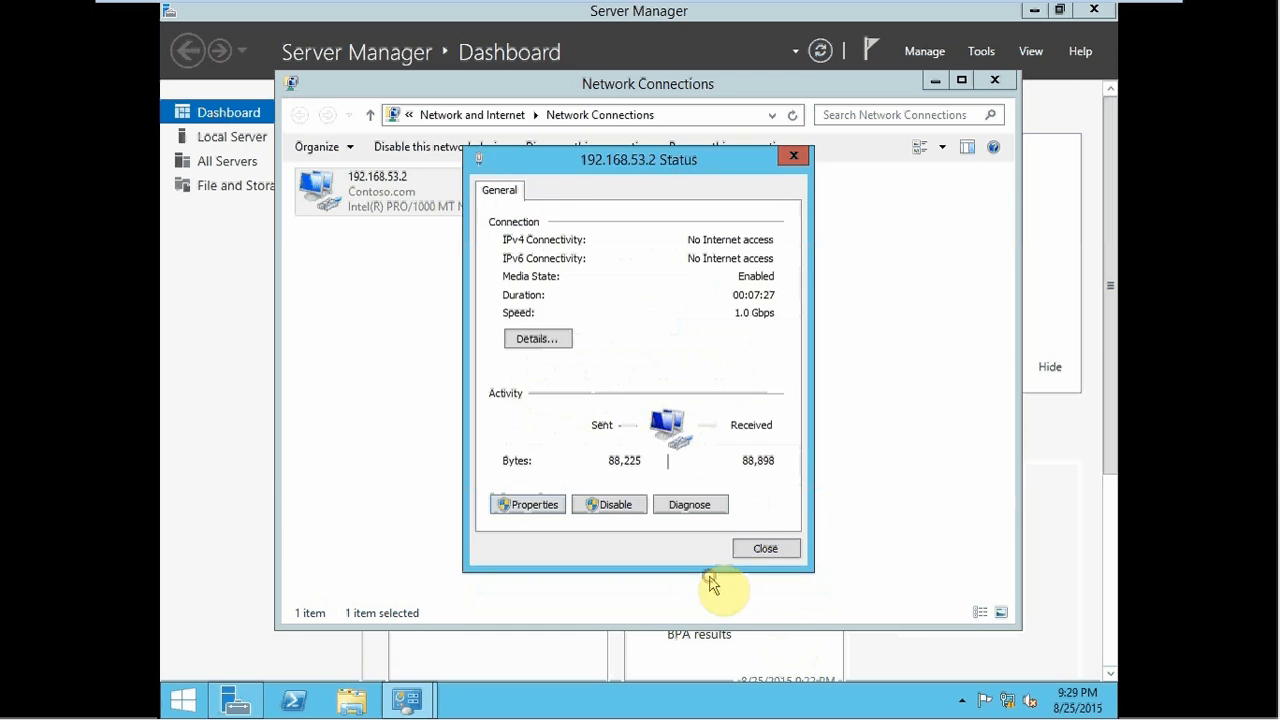
click(764, 547)
- Disable and re-enable the 192.168.53.2 adapter, refreshing the connections list each time
right_click(397, 237)
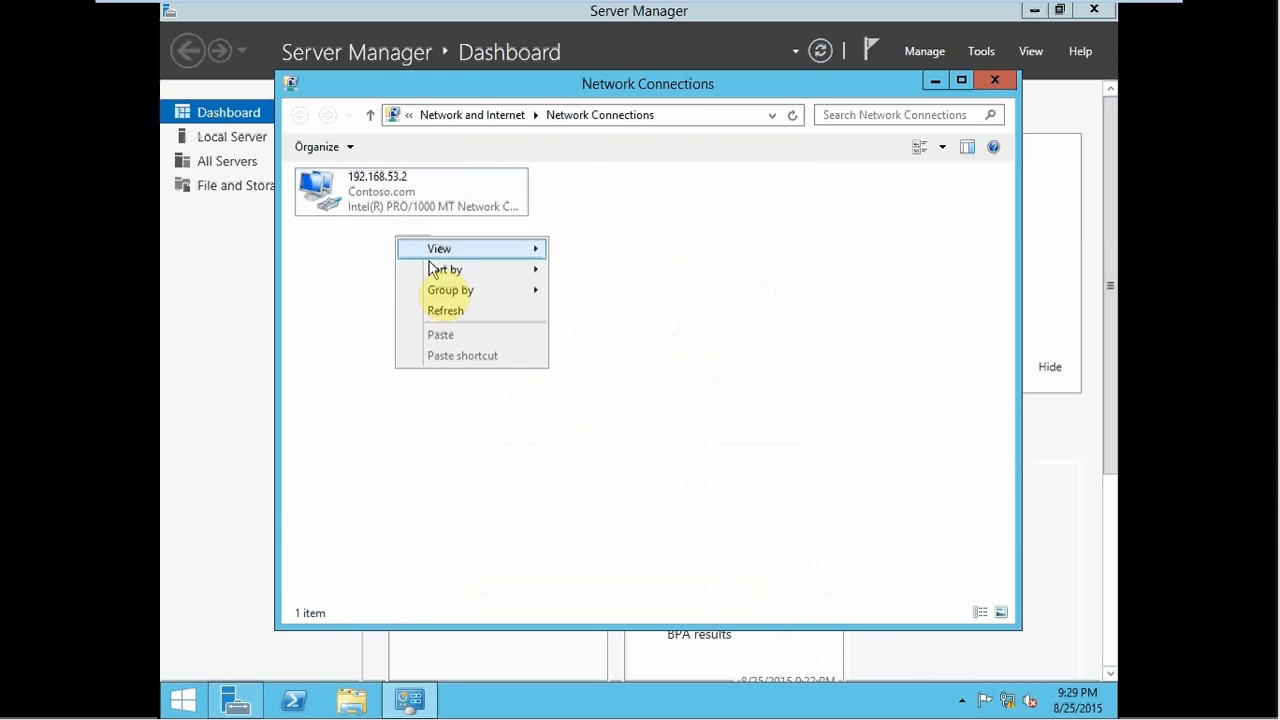
click(427, 308)
right_click(370, 204)
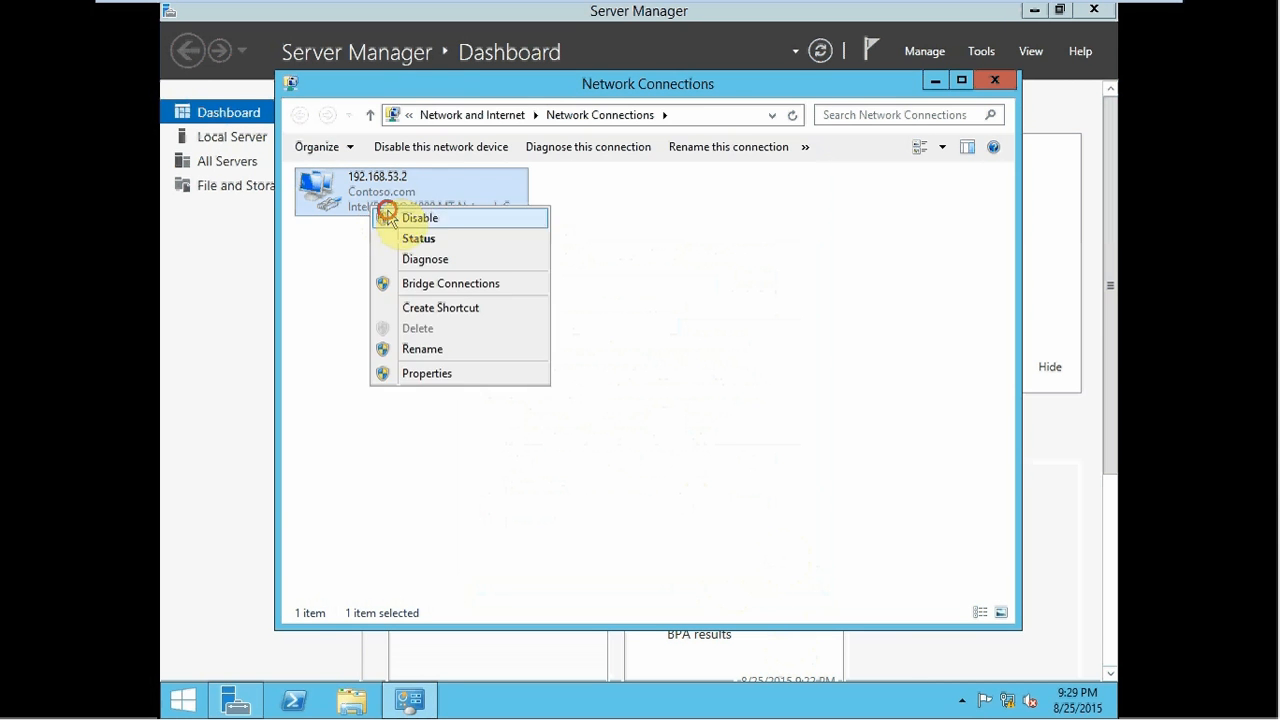
click(410, 236)
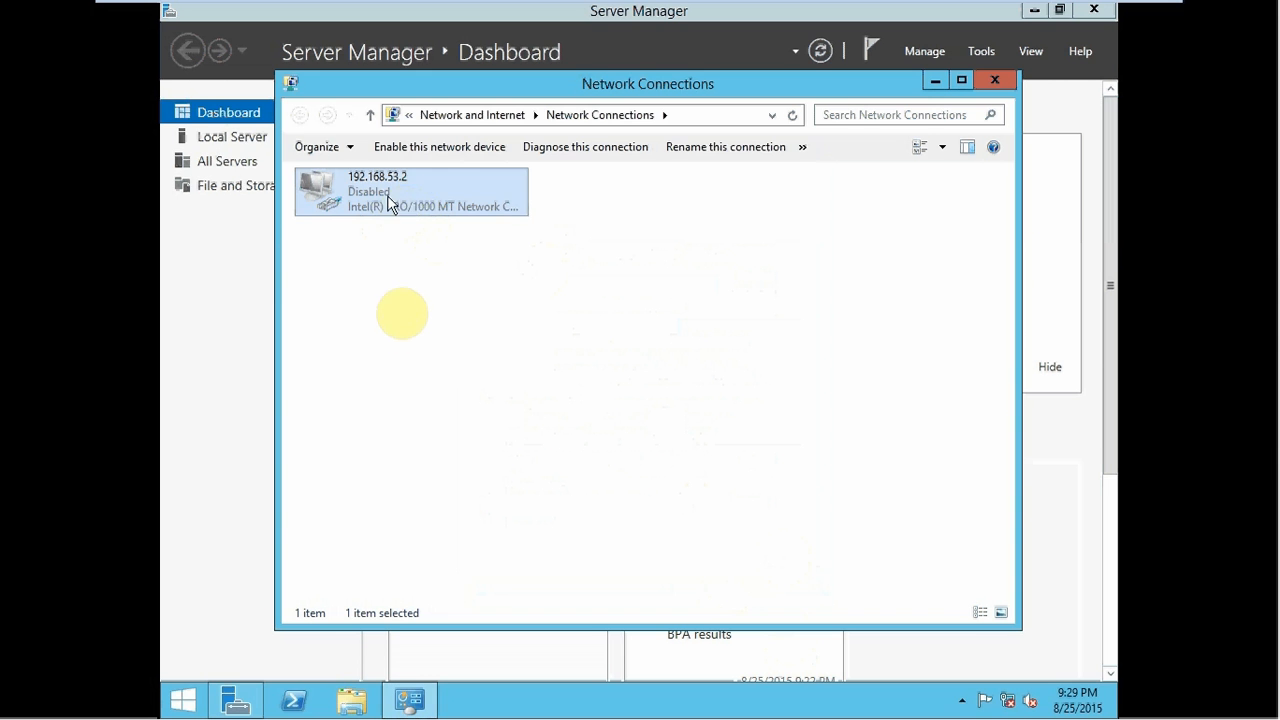
right_click(389, 313)
click(440, 384)
right_click(358, 207)
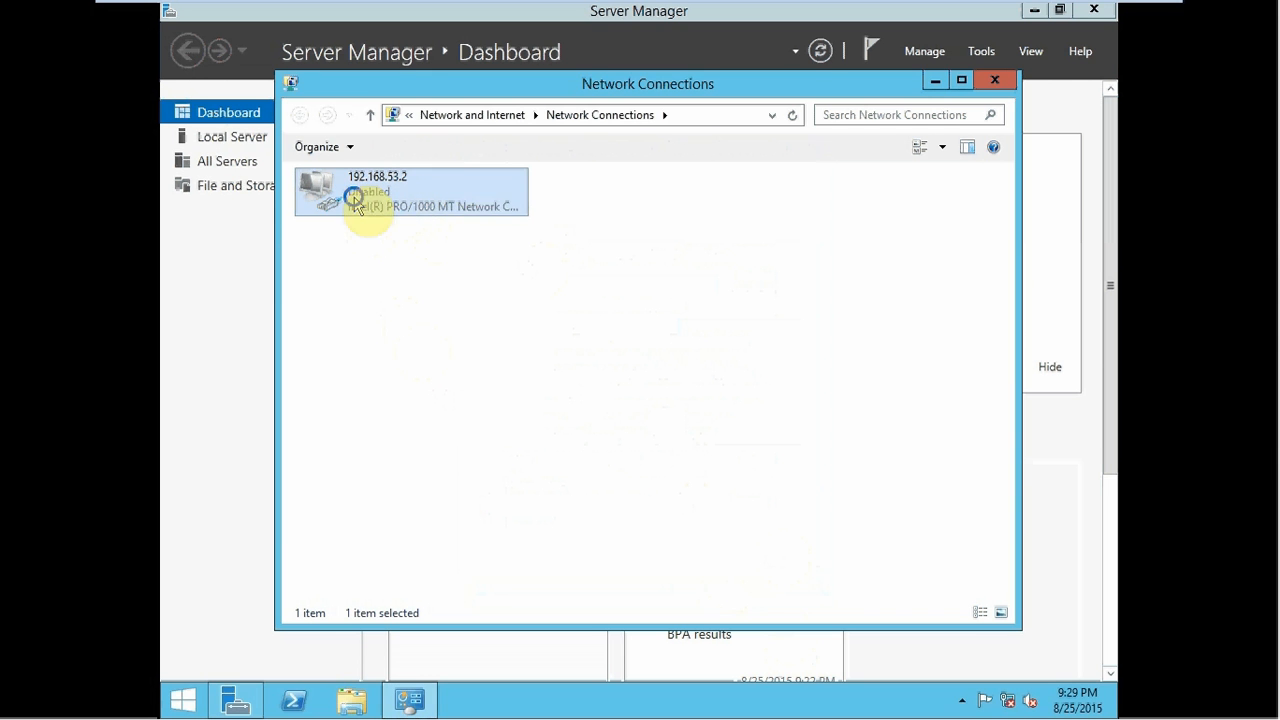
click(398, 210)
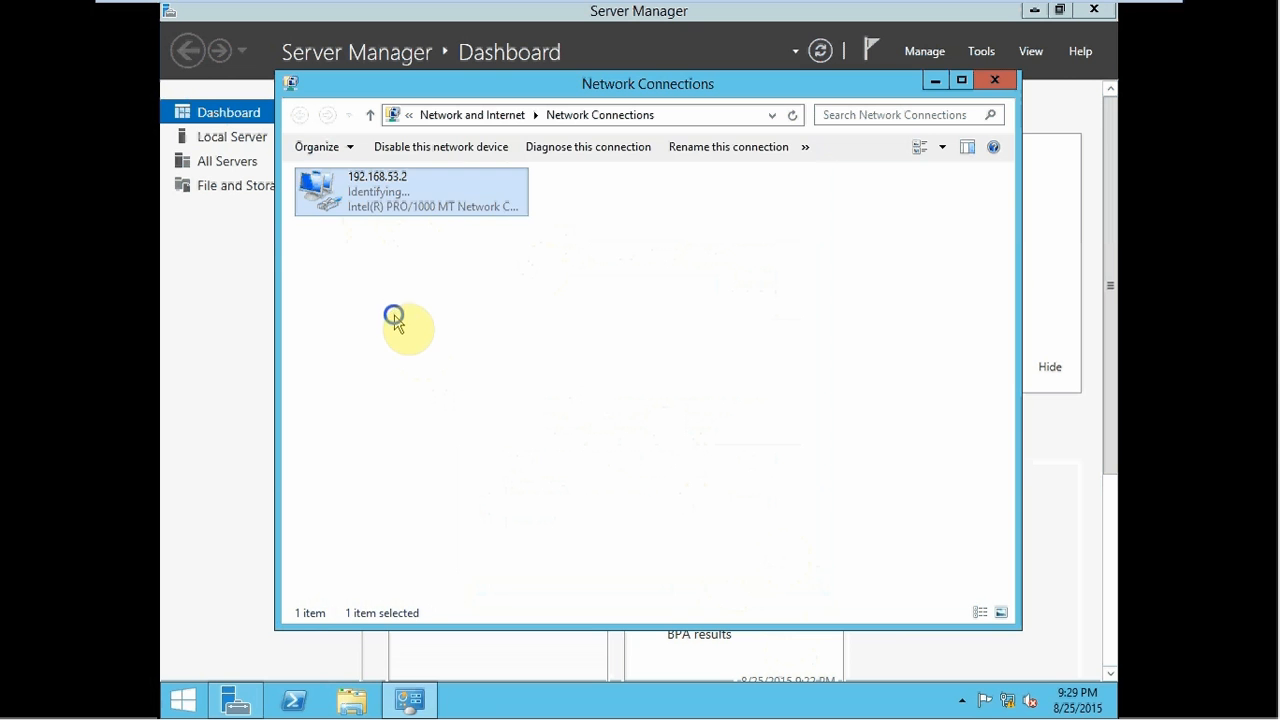
right_click(394, 318)
click(455, 389)
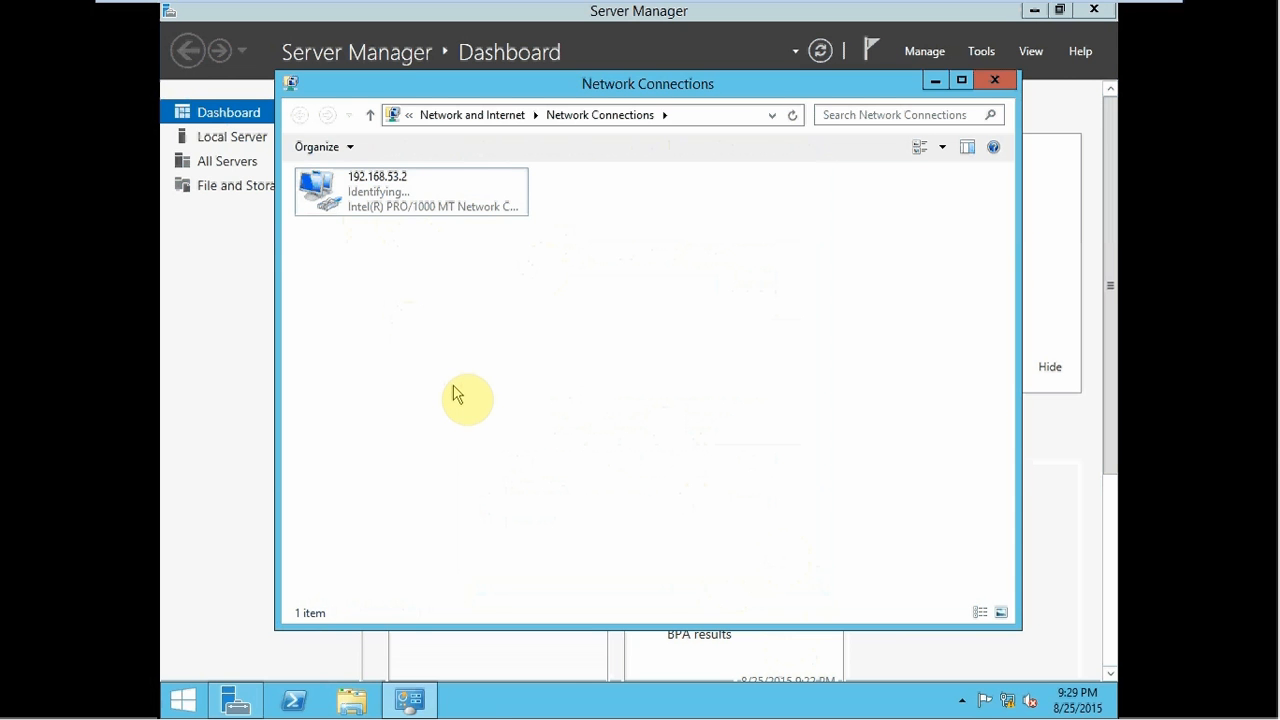
- Open a command prompt and run 'ping node1geo' to confirm replies from 192.168.52.2
key(super+r)
text(cmd)
key(Return)
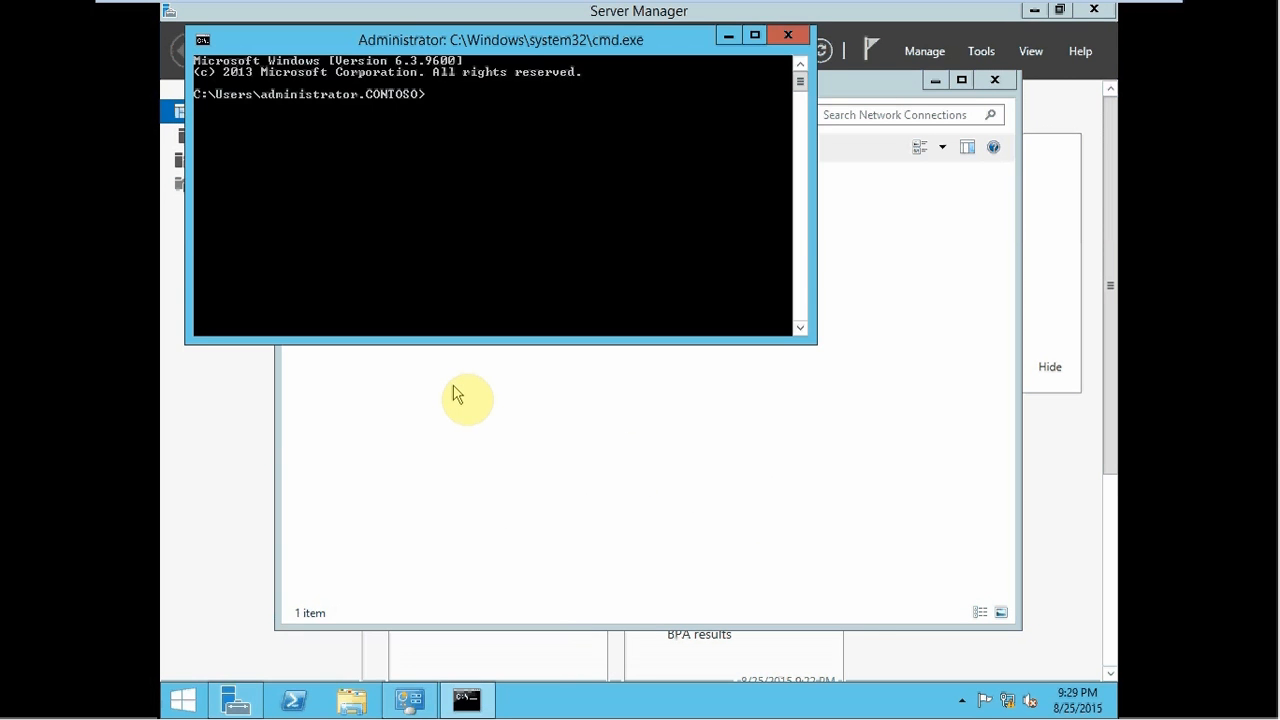
drag(501, 45, 535, 331)
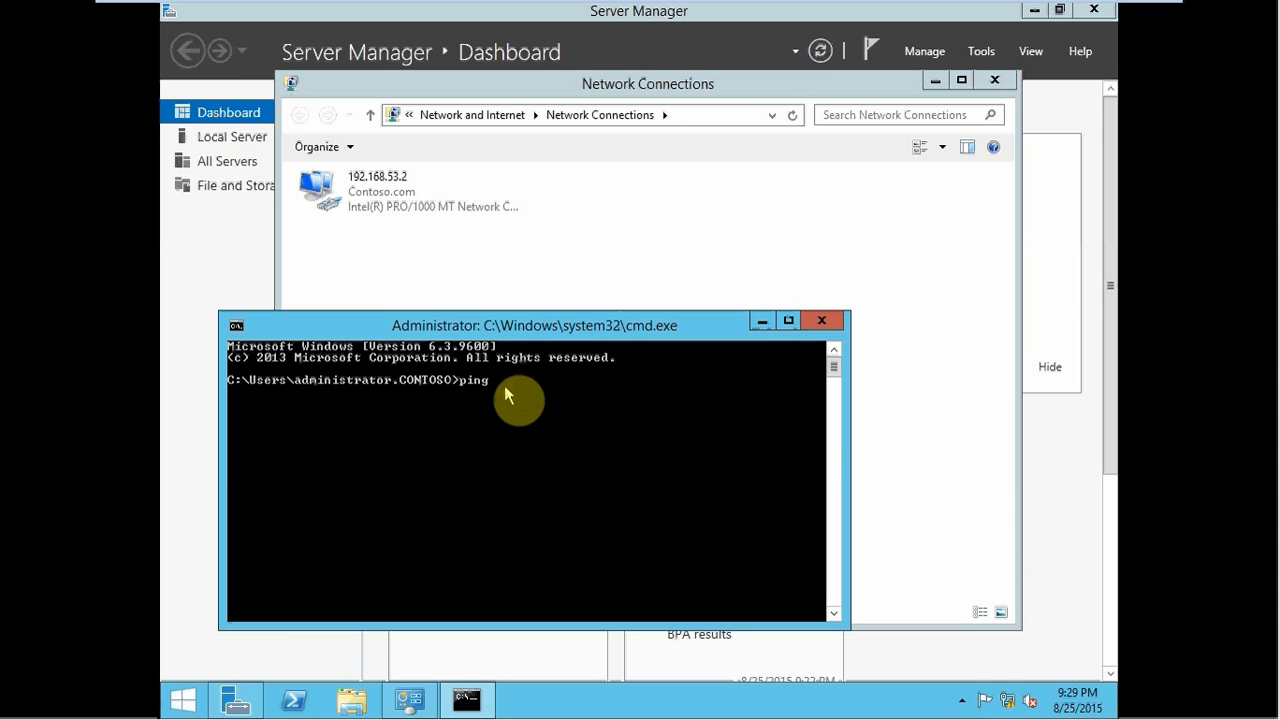
text(ping node1geo)
key(Return)
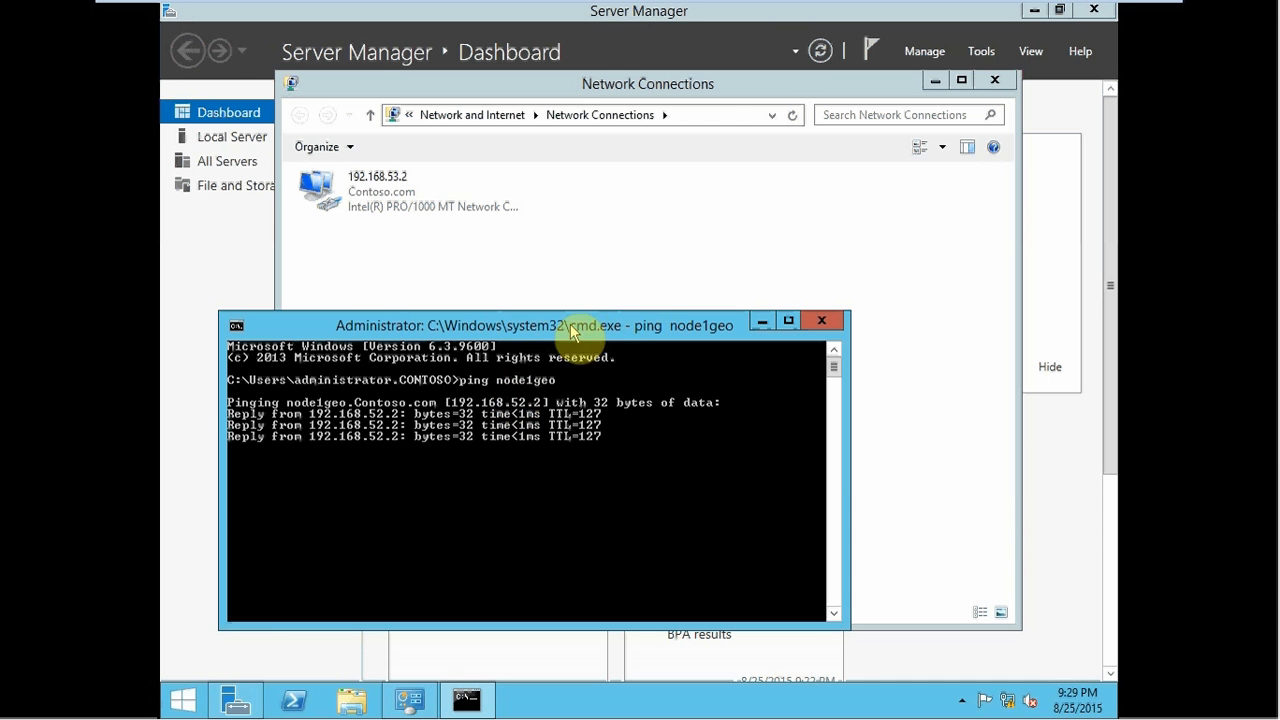
- Leave Node2Geo and switch to the Node1Geo VM, whose Network Connections shows the 192.168.52.2 adapter
mouse_move(590, 10)
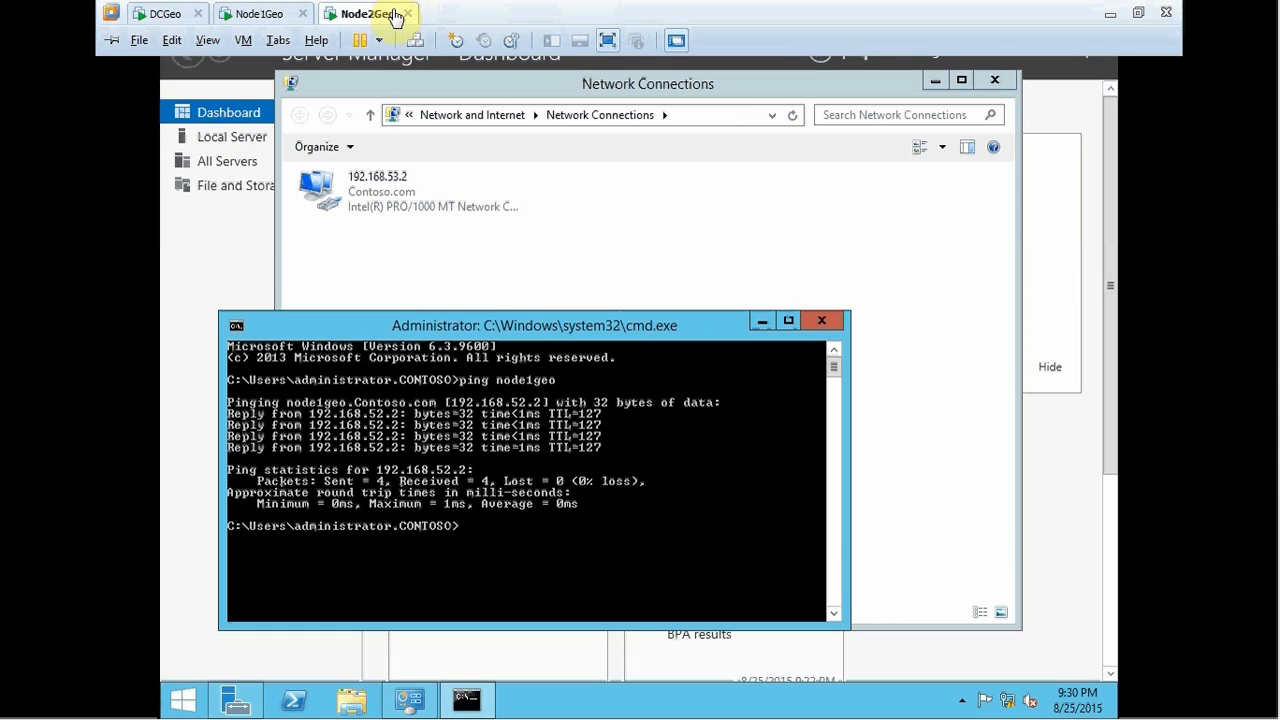
click(510, 258)
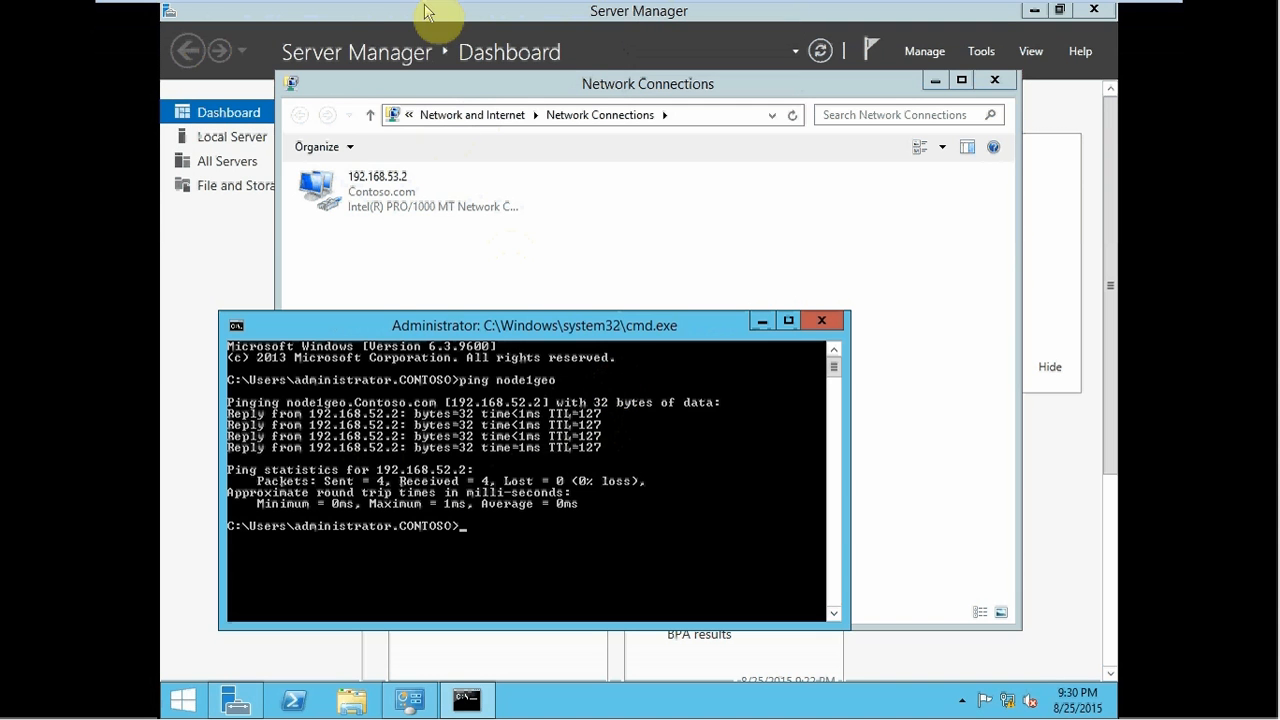
mouse_move(345, 10)
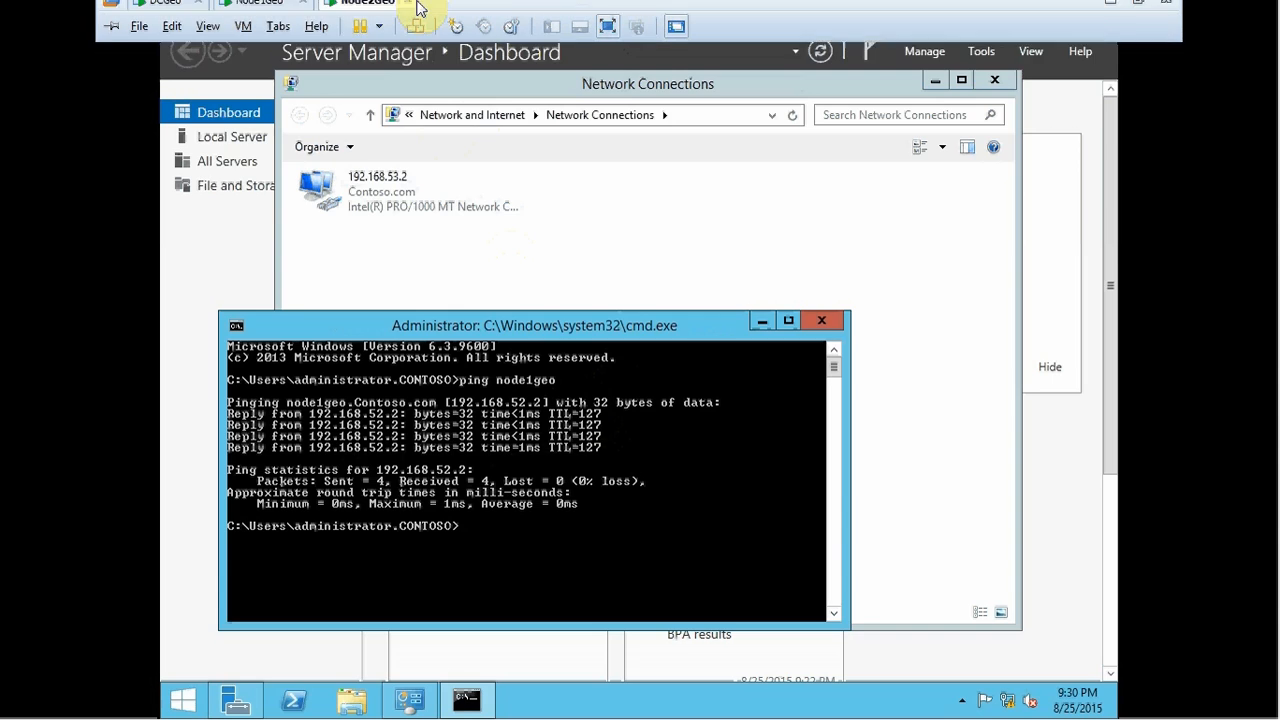
click(263, 16)
- Run 'ping node2geo' from a cmd prompt on Node1Geo, then close cmd and Network Connections
click(495, 371)
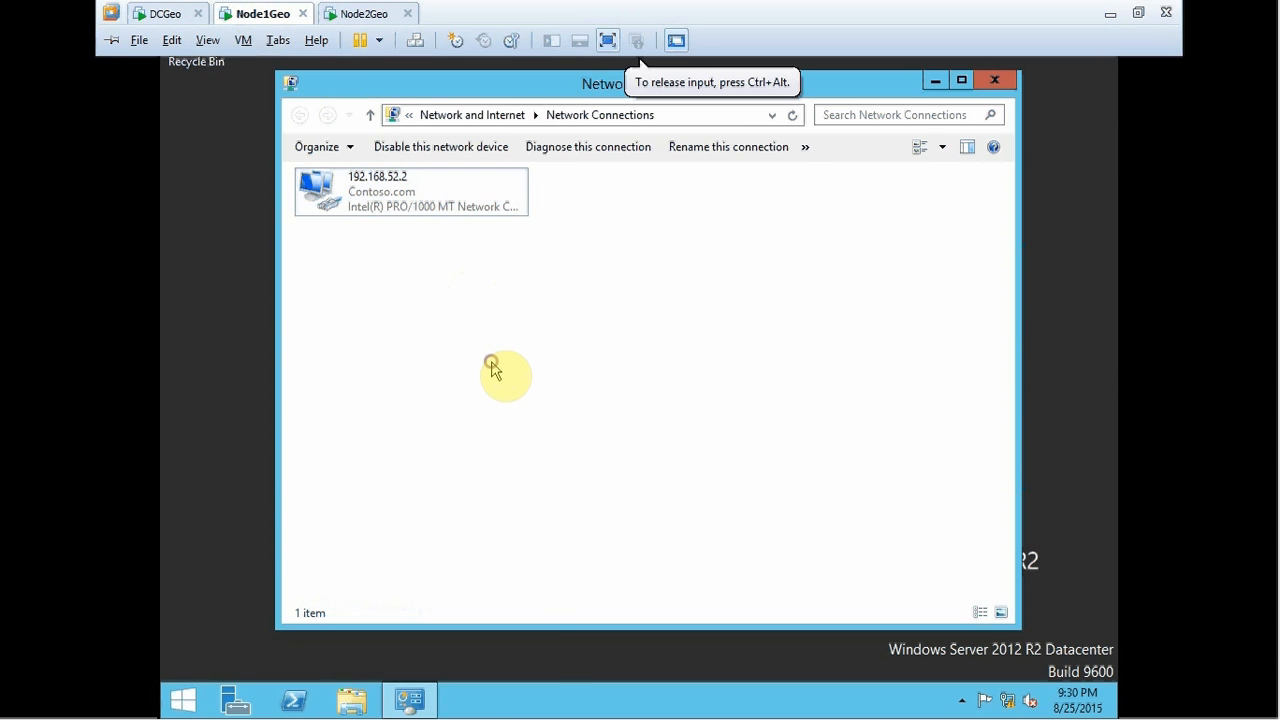
key(super+r)
text(cmd)
key(Return)
text(pi)
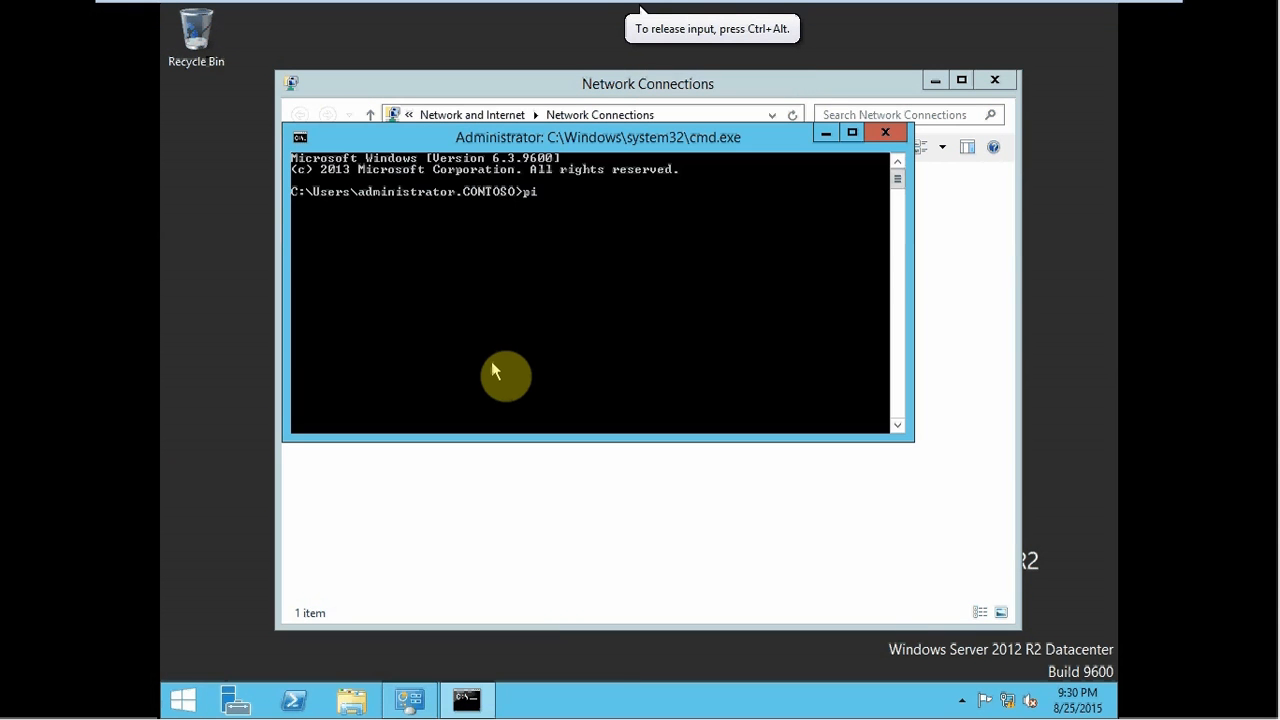
text(ng node2geo)
key(Return)
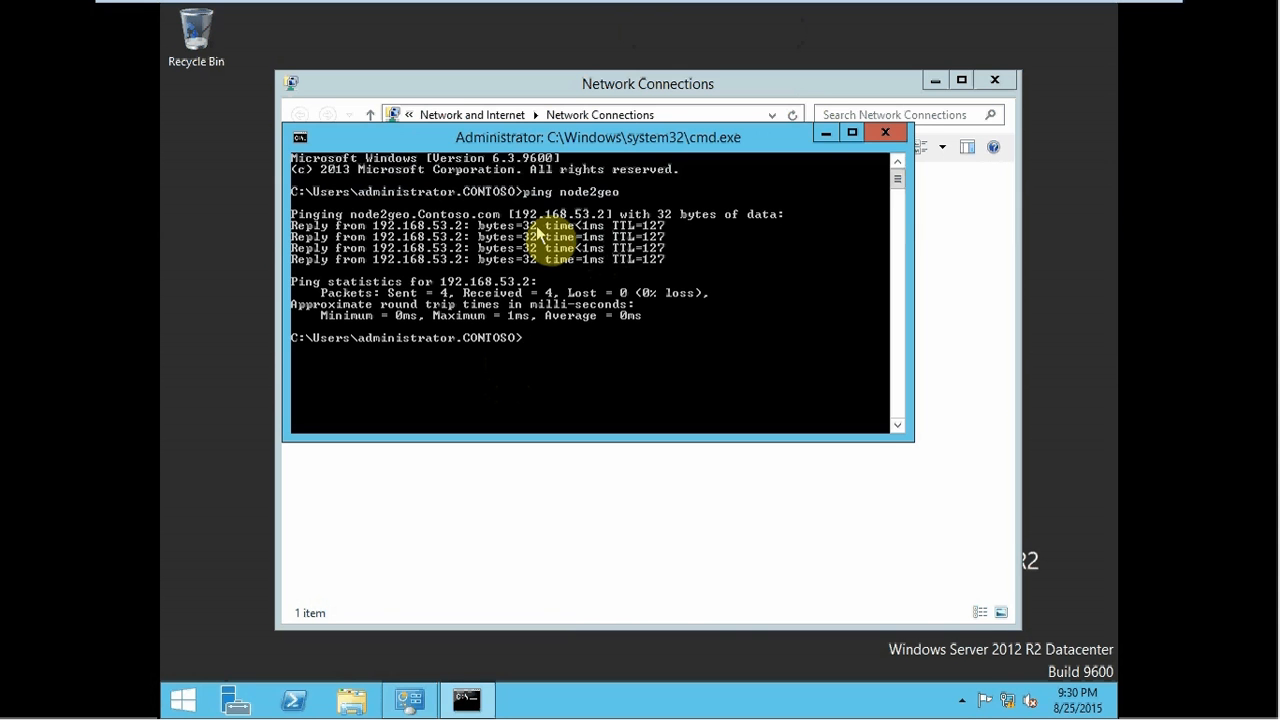
click(885, 132)
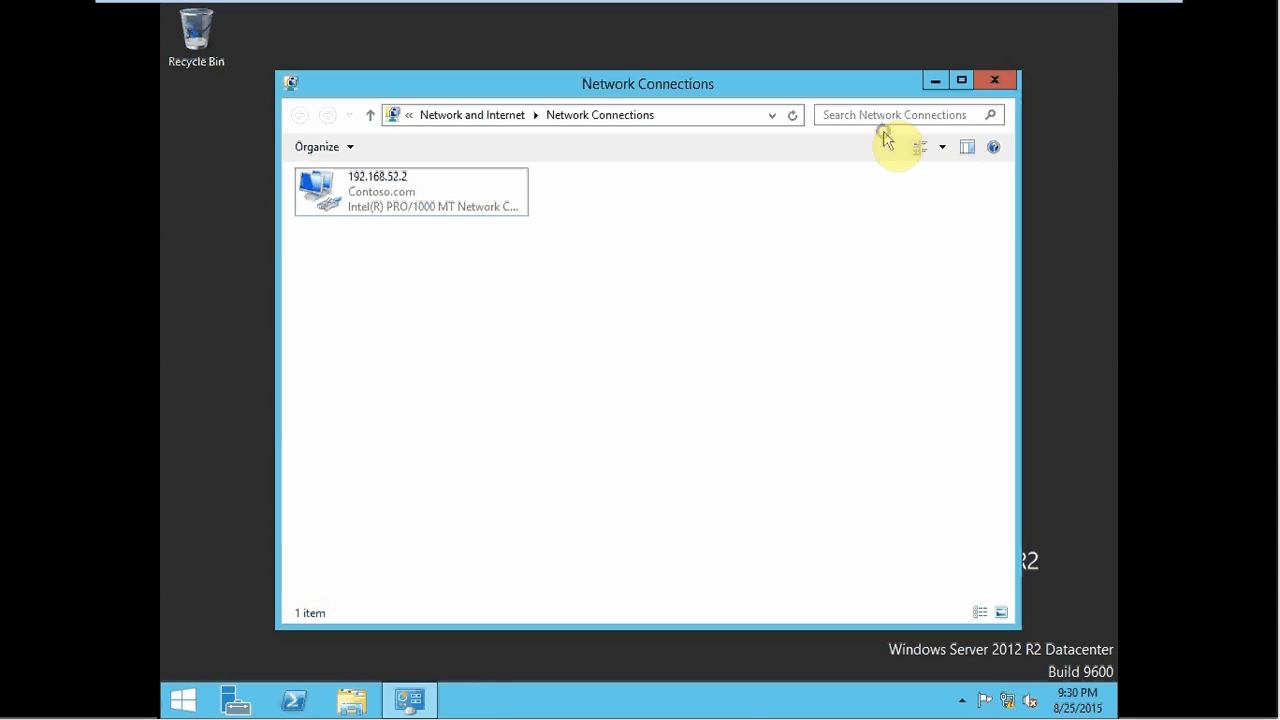
click(993, 81)
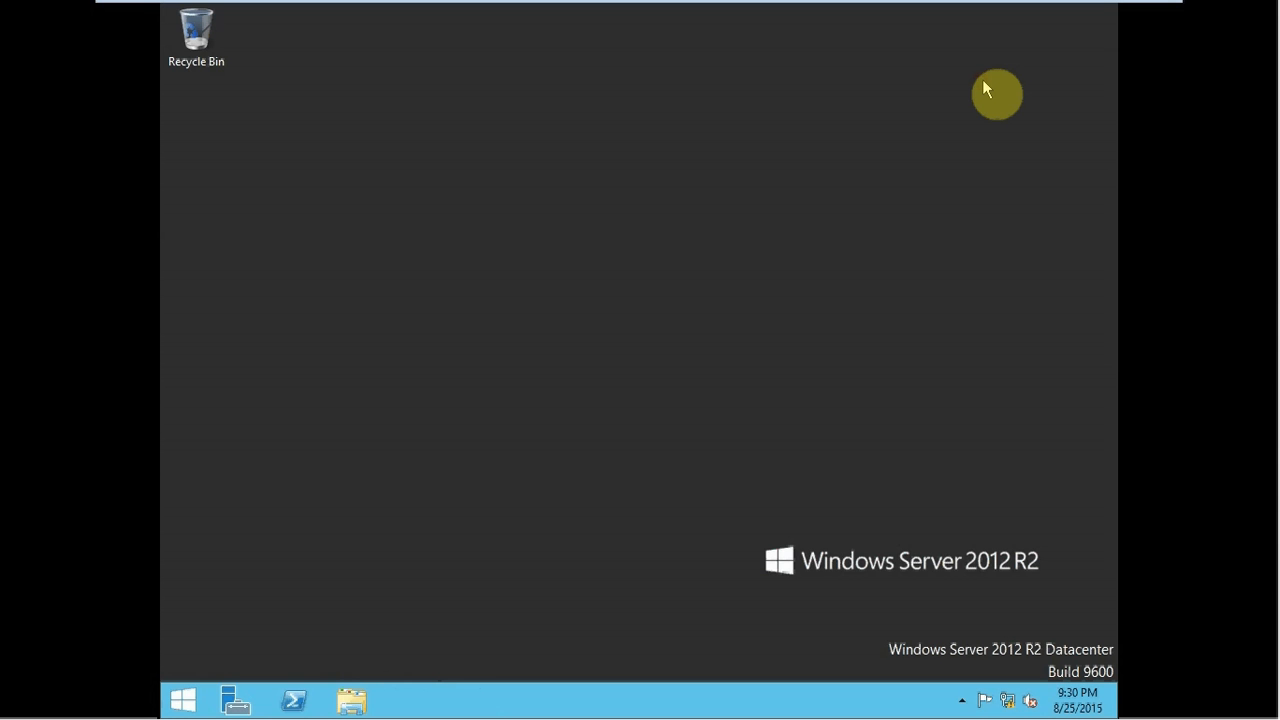
- Open Server Manager's Add Roles and Features wizard on Node1Geo and advance to the Features page
mouse_move(546, 6)
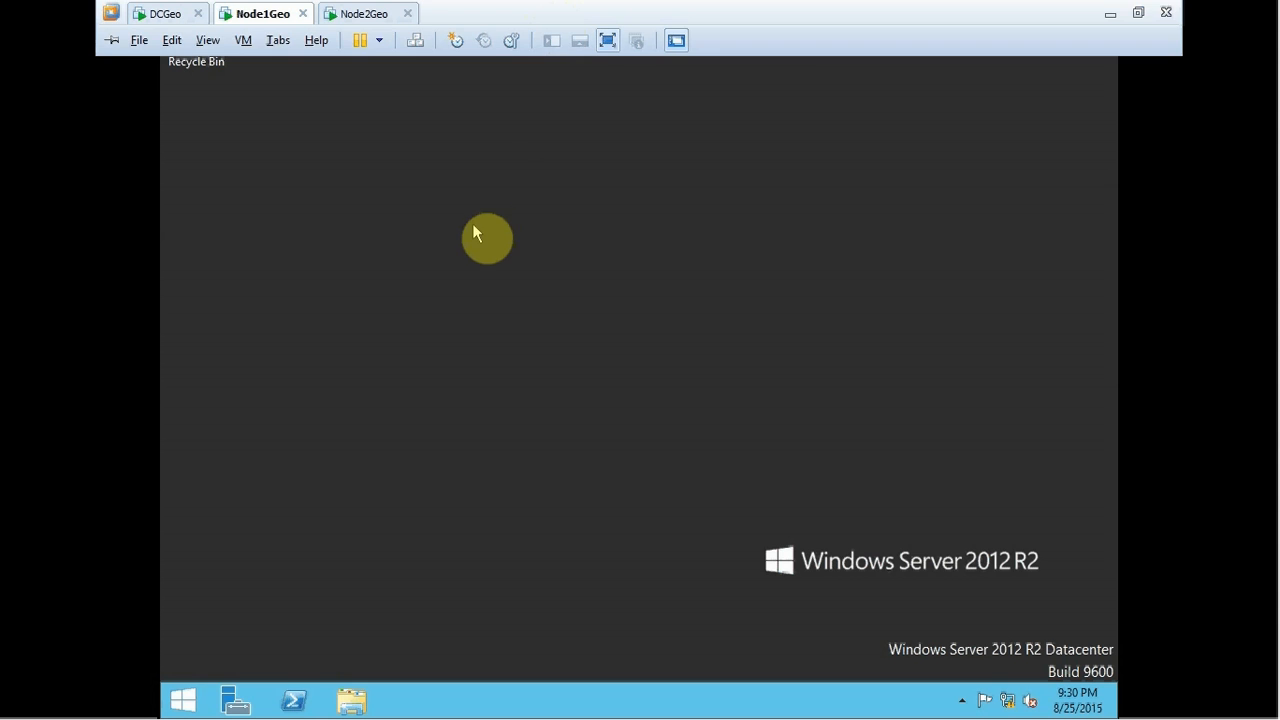
click(235, 700)
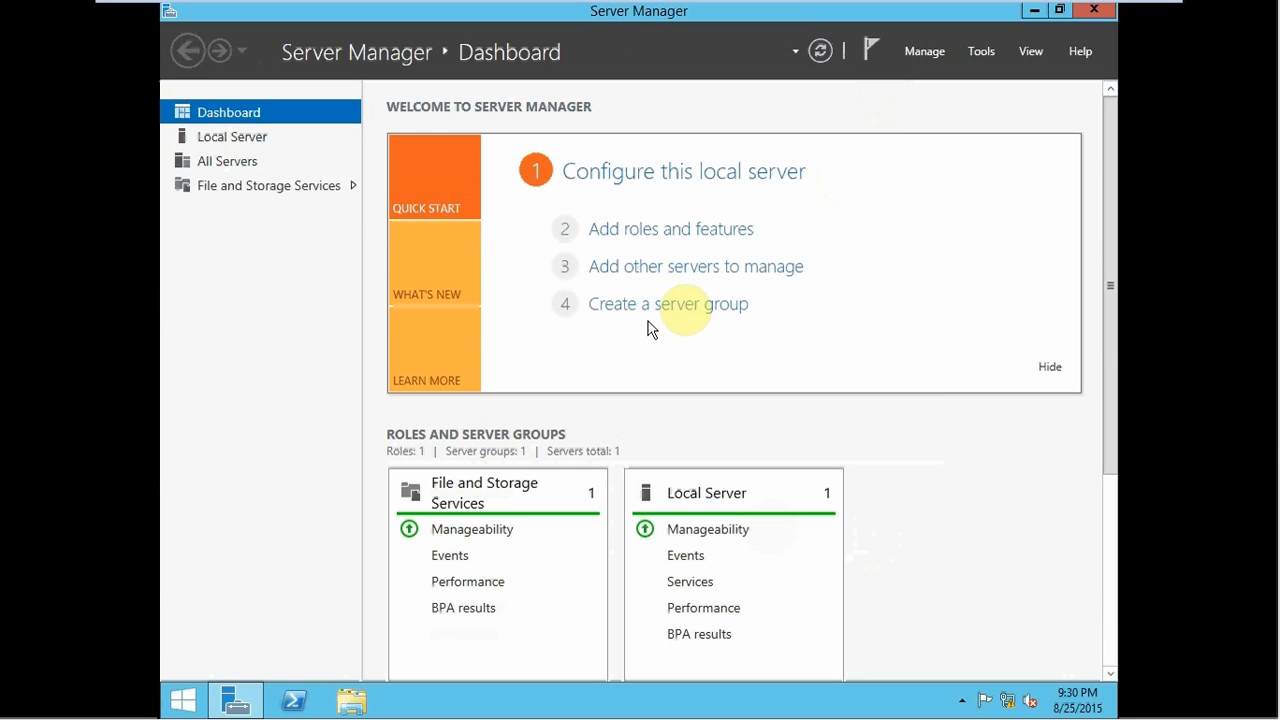
click(660, 232)
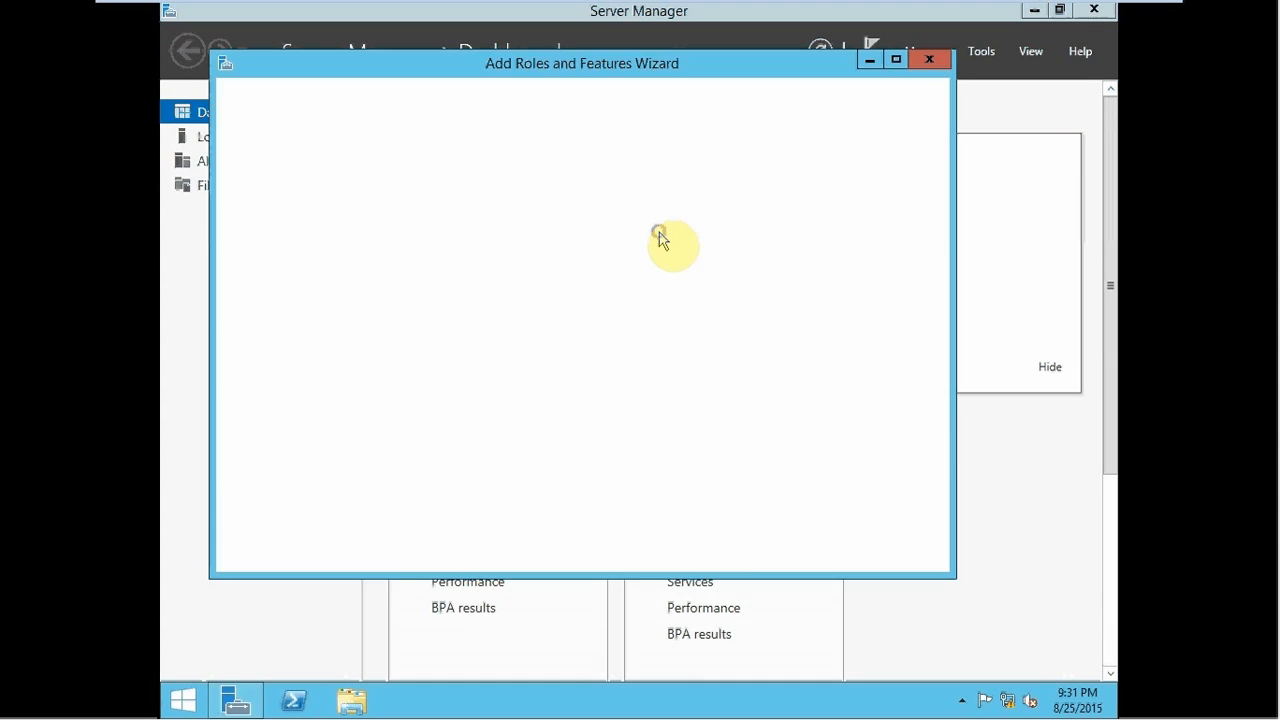
click(710, 556)
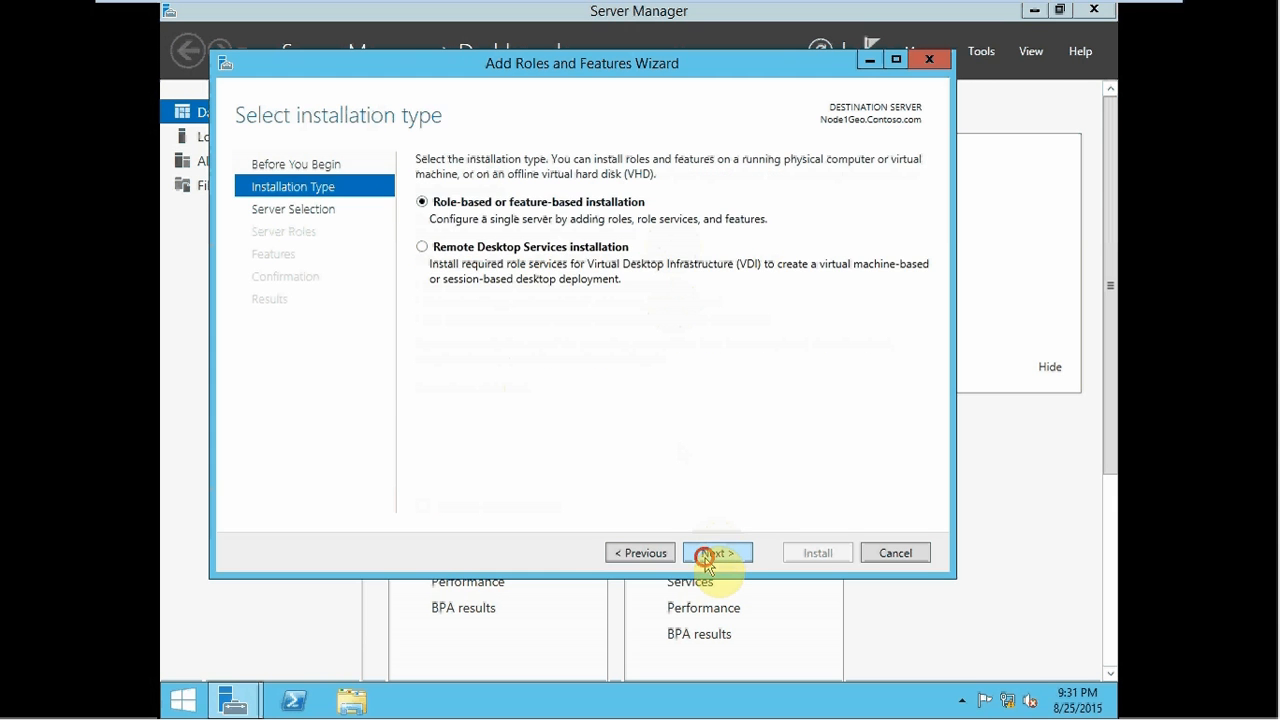
click(706, 556)
click(708, 556)
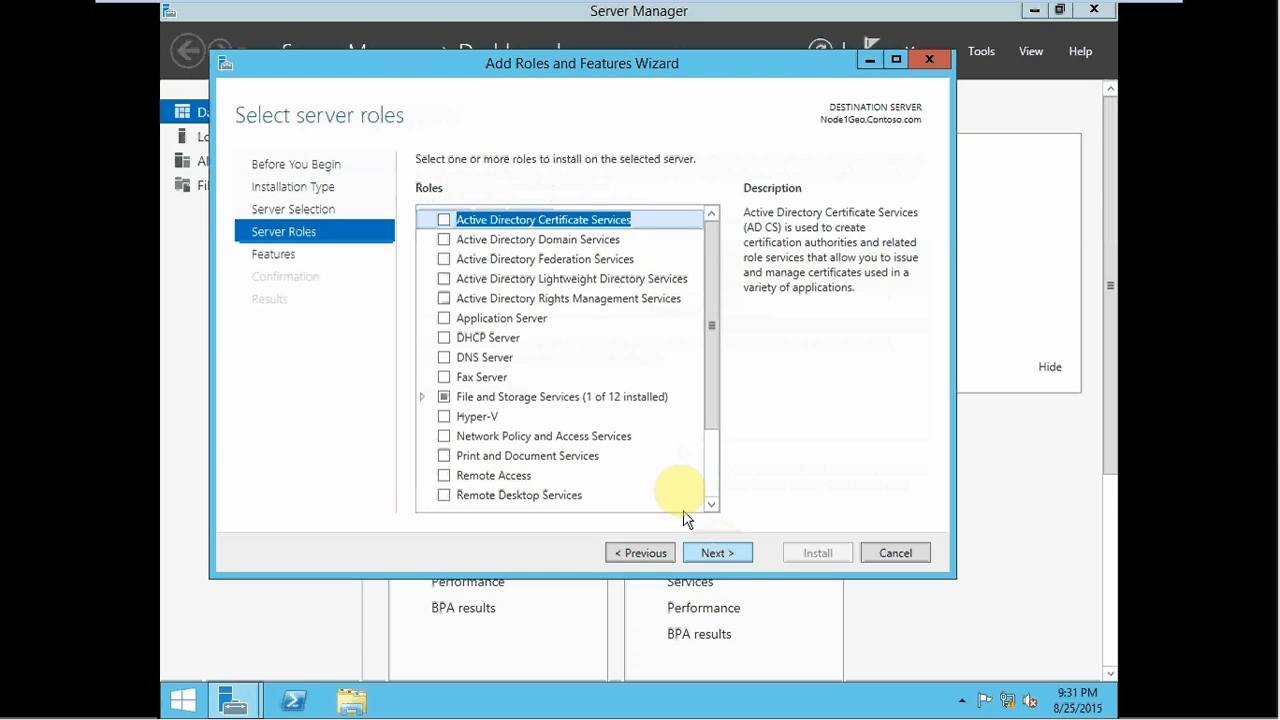
click(707, 556)
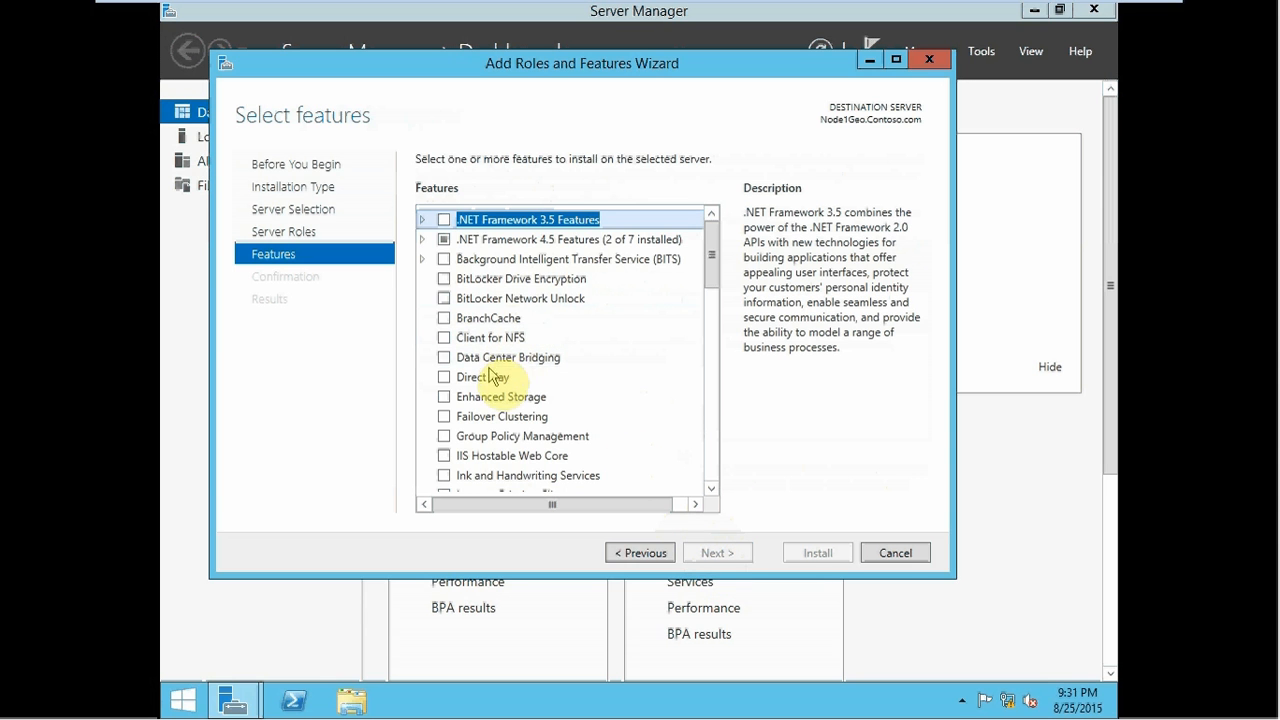
- Select Failover Clustering with its management tools and start the installation
click(445, 416)
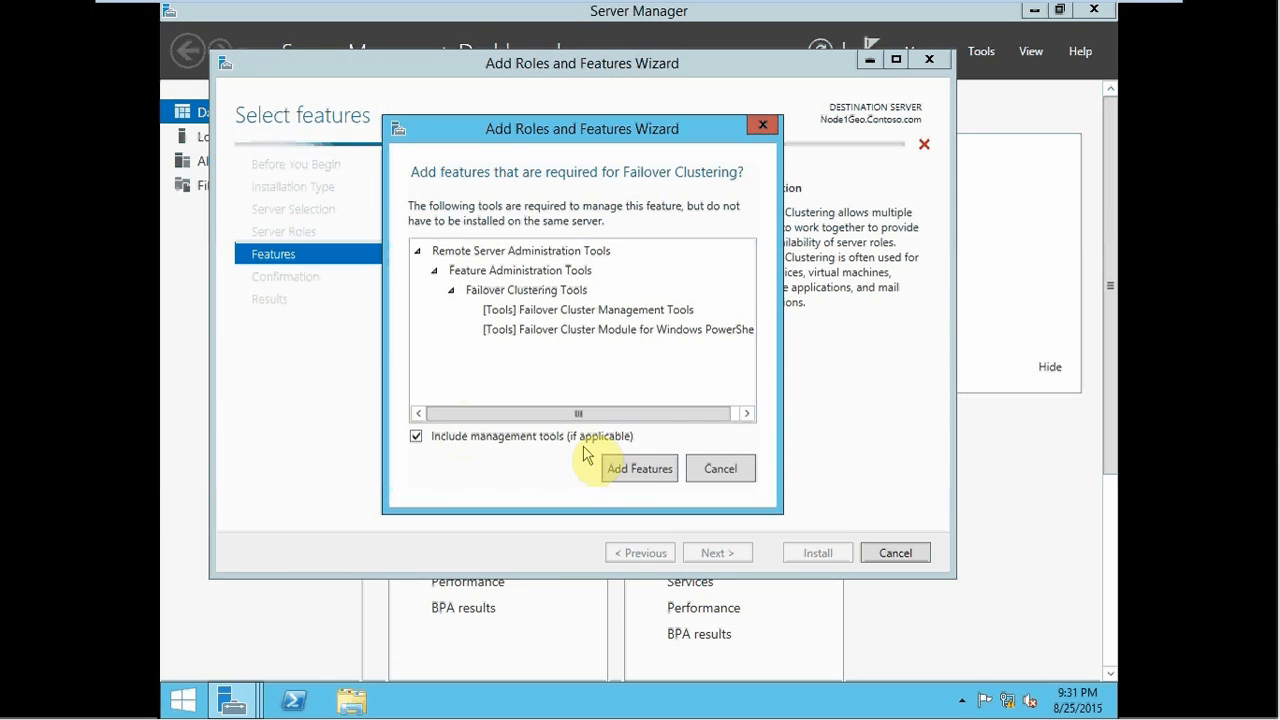
click(622, 470)
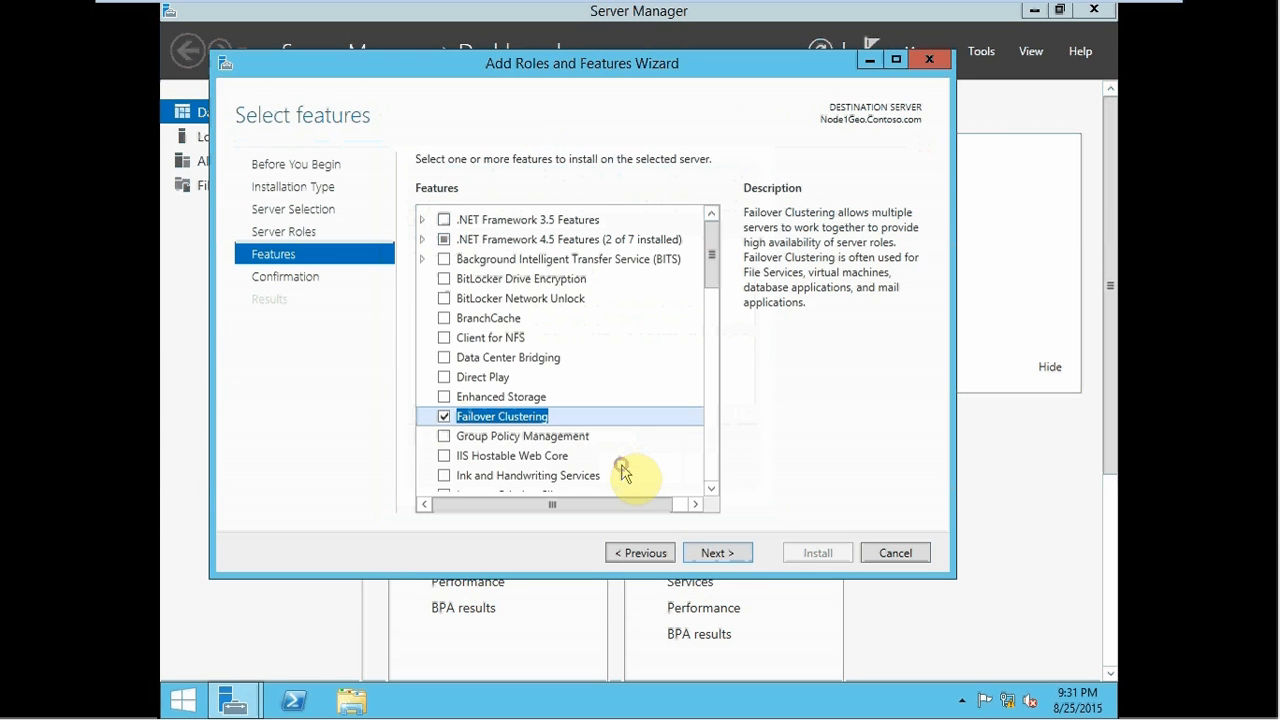
click(727, 553)
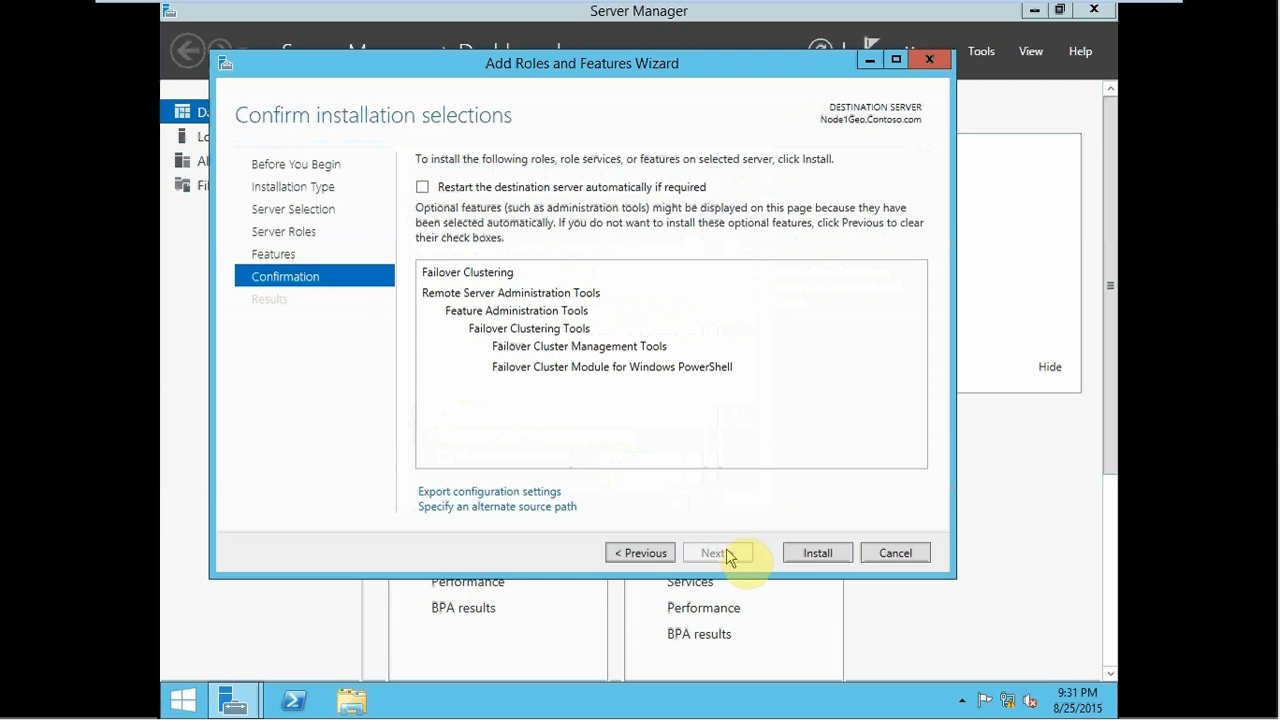
click(812, 553)
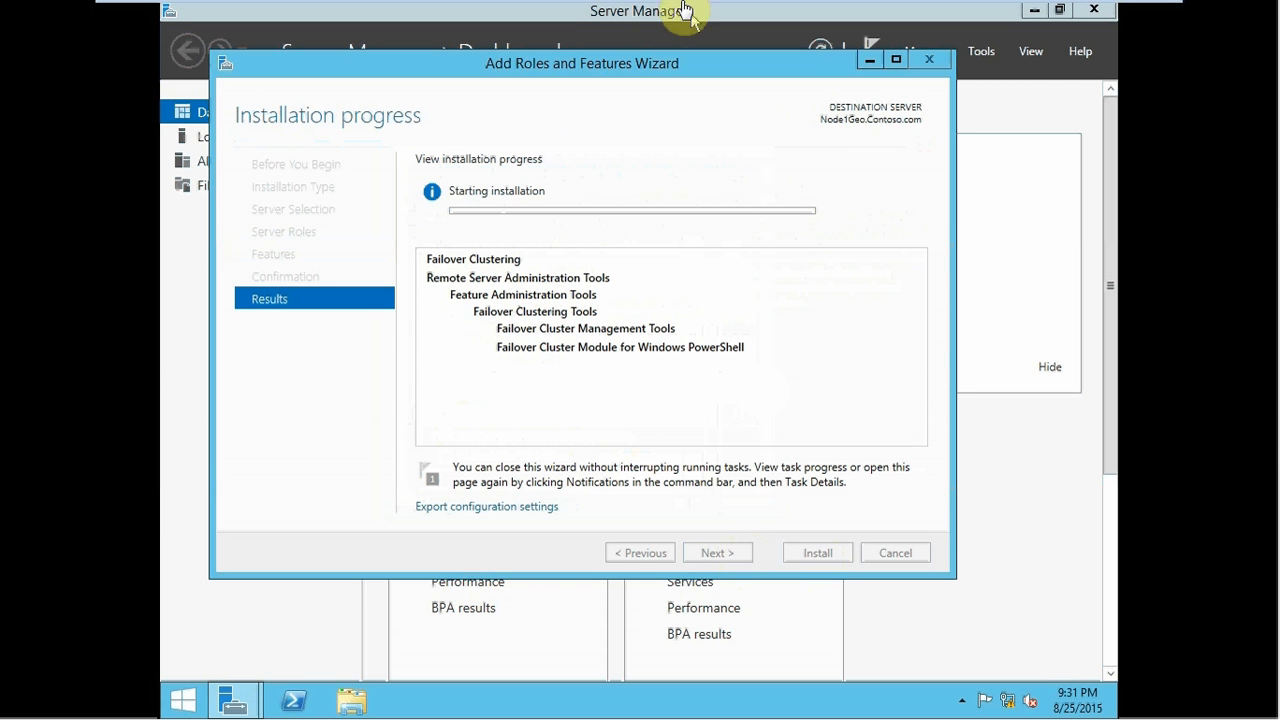
mouse_move(349, 15)
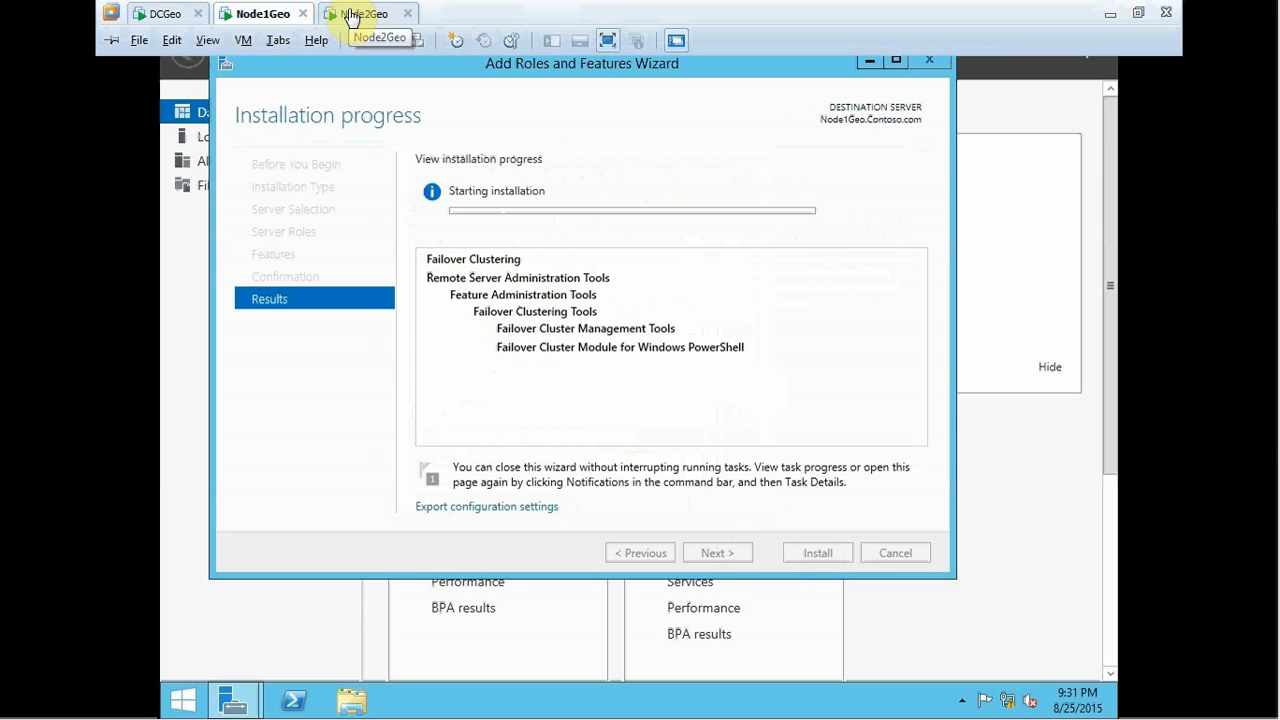
- On Node2Geo, close the command prompt and Network Connections, then reopen Server Manager
click(349, 15)
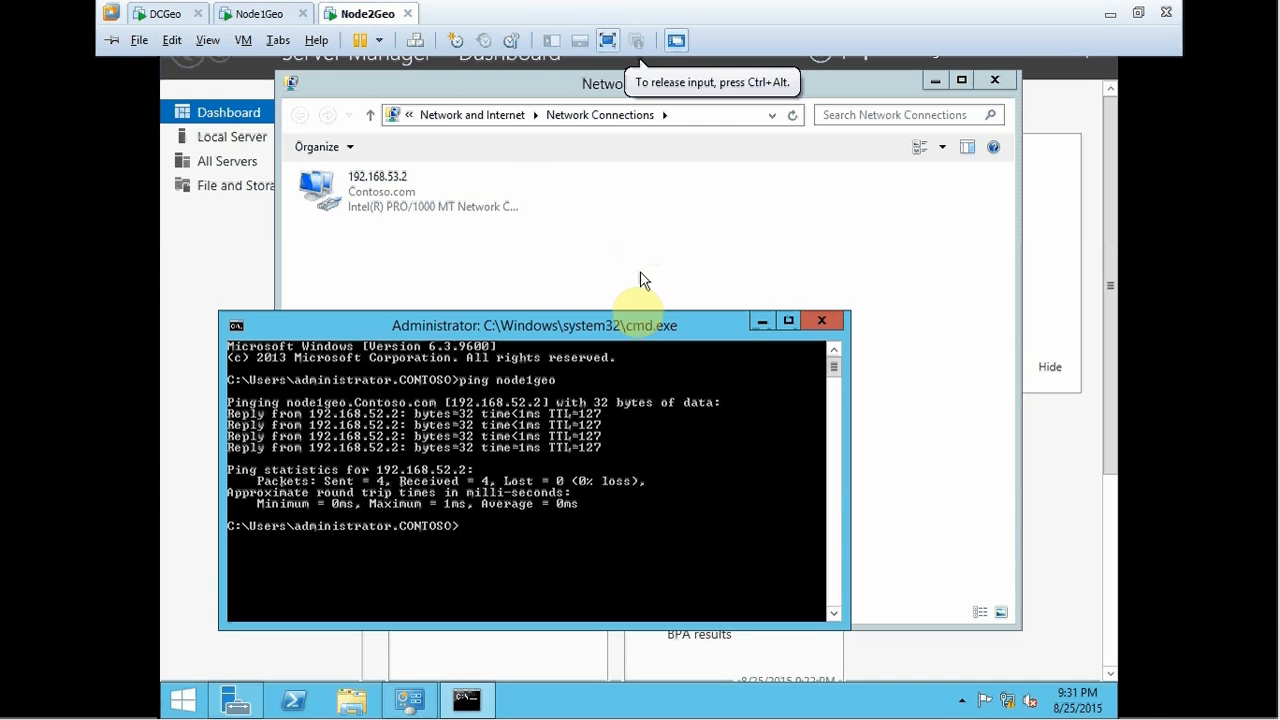
click(821, 321)
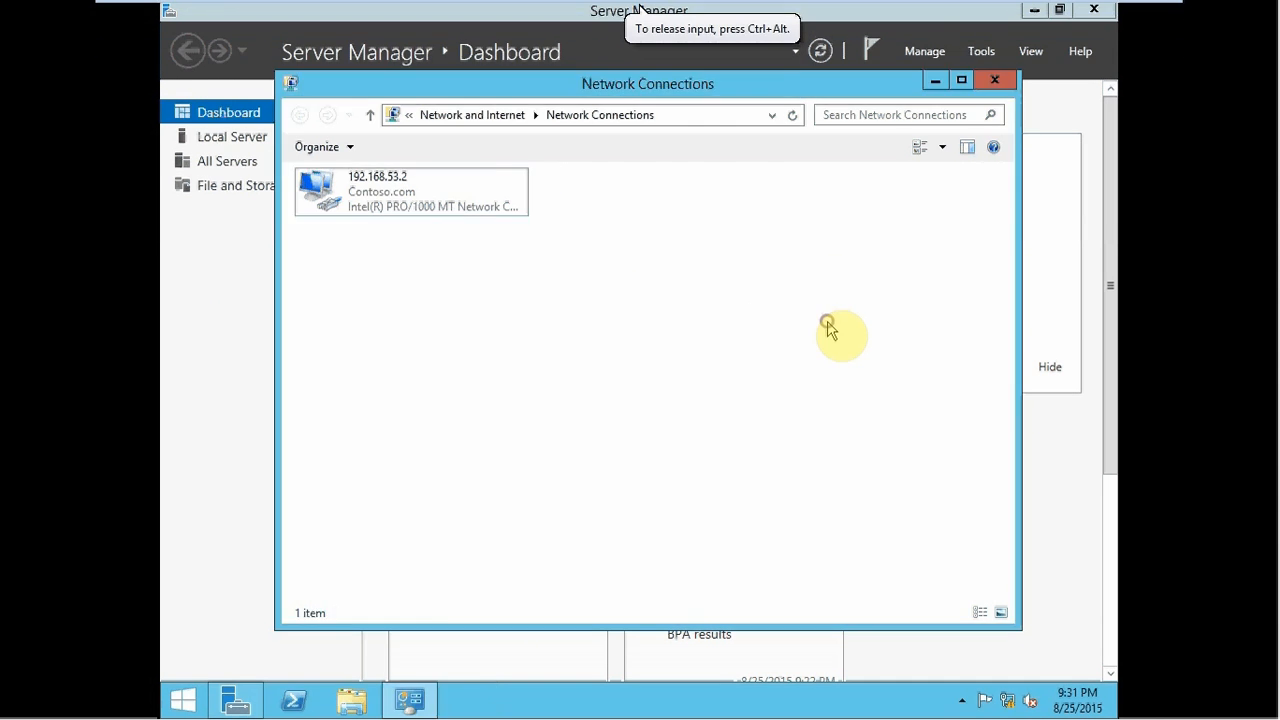
key(alt+F4)
key(alt+F4)
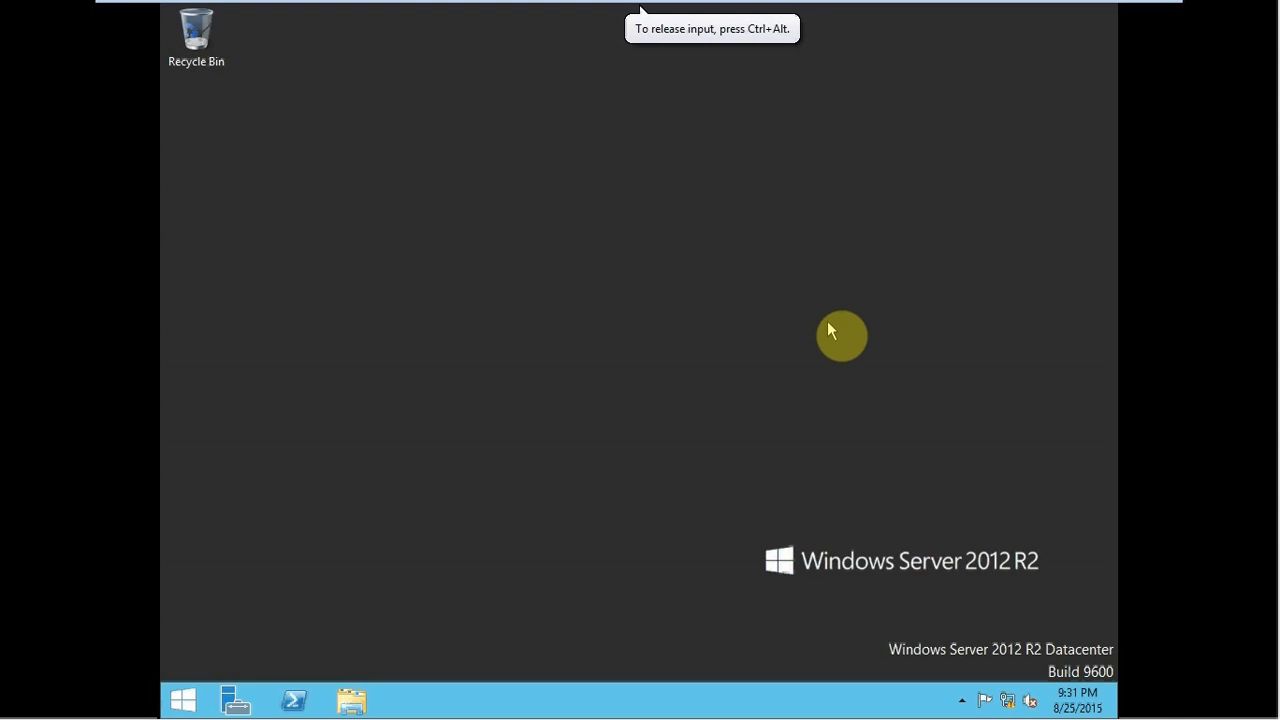
click(236, 700)
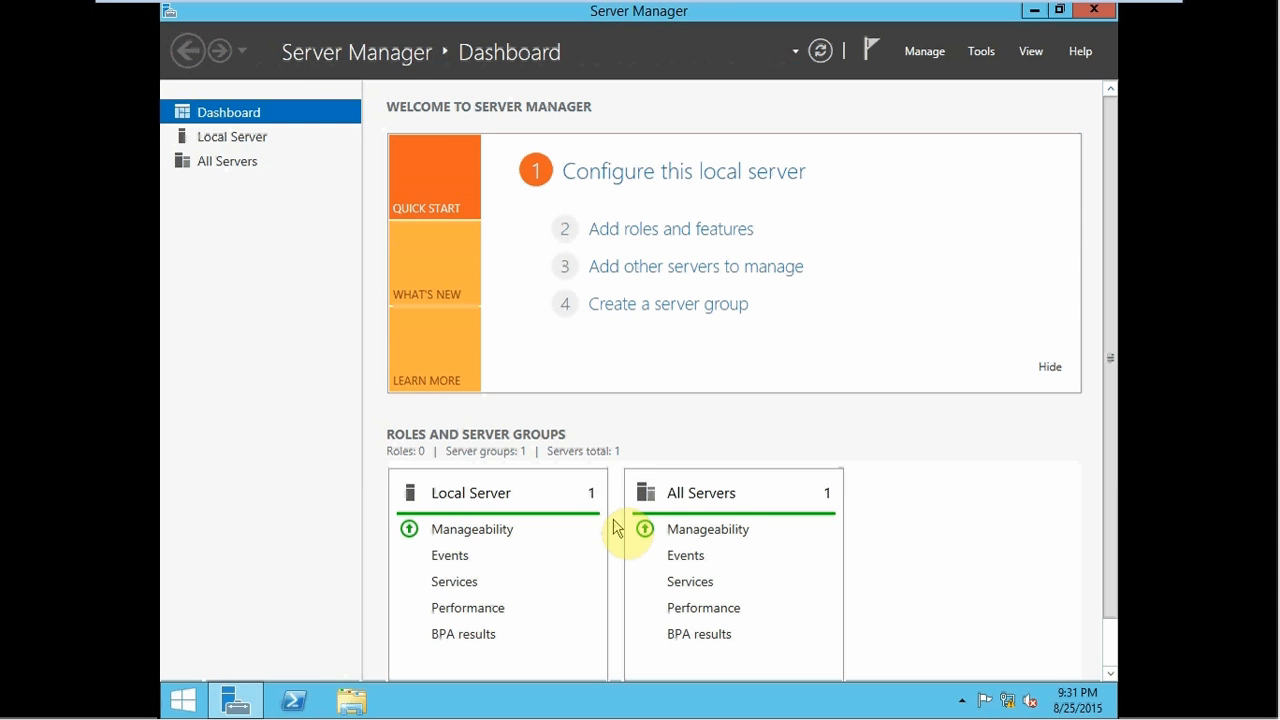
- Run the Add Roles and Features wizard on Node2Geo through to the Features page
click(621, 232)
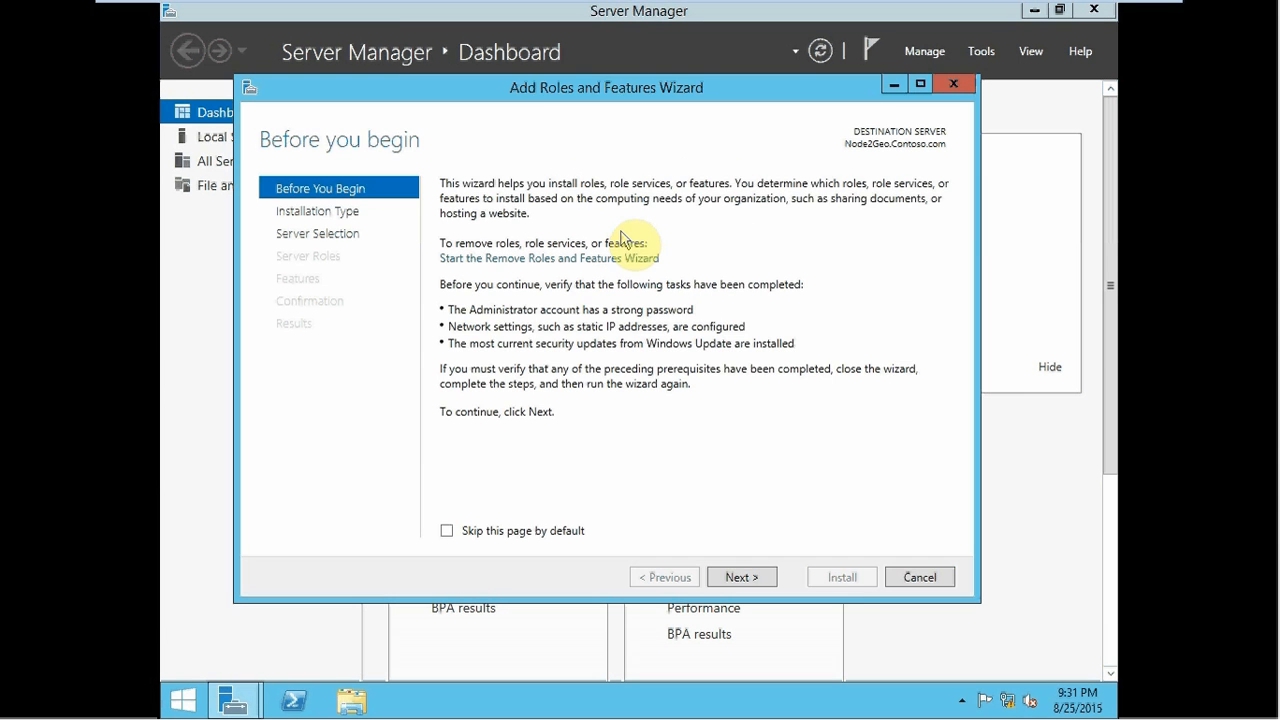
click(740, 577)
click(740, 577)
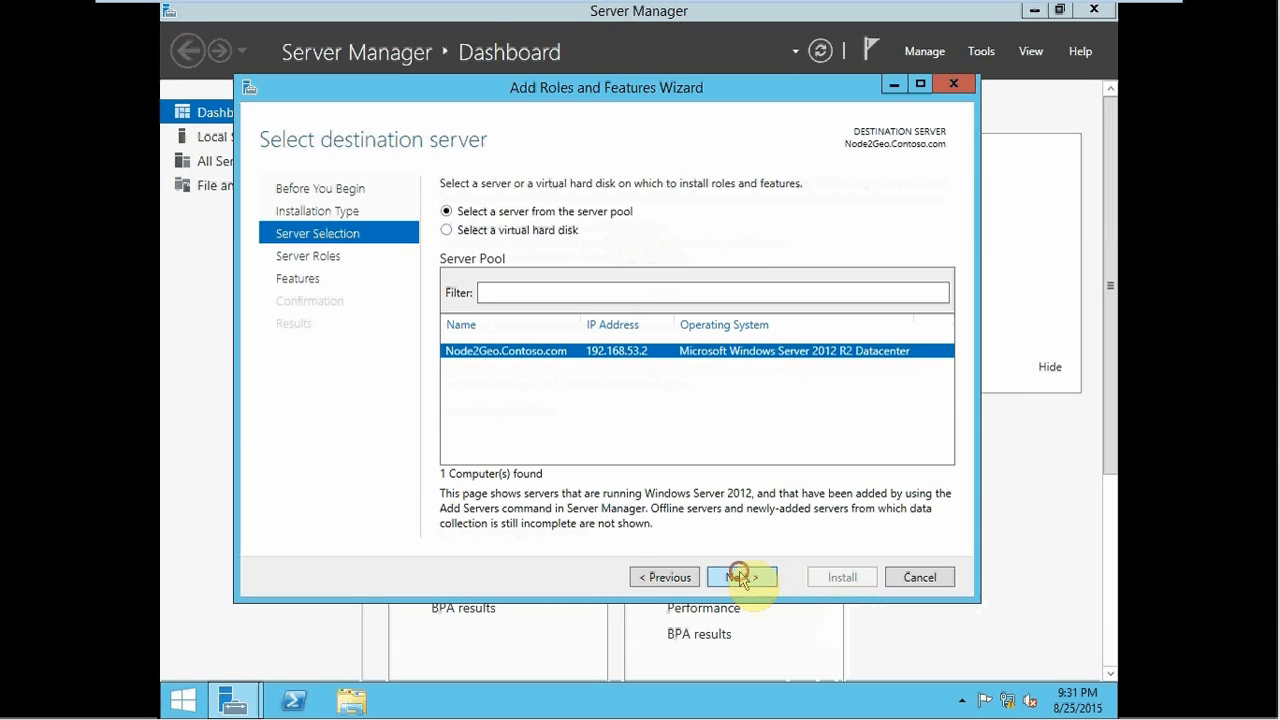
click(741, 578)
click(741, 578)
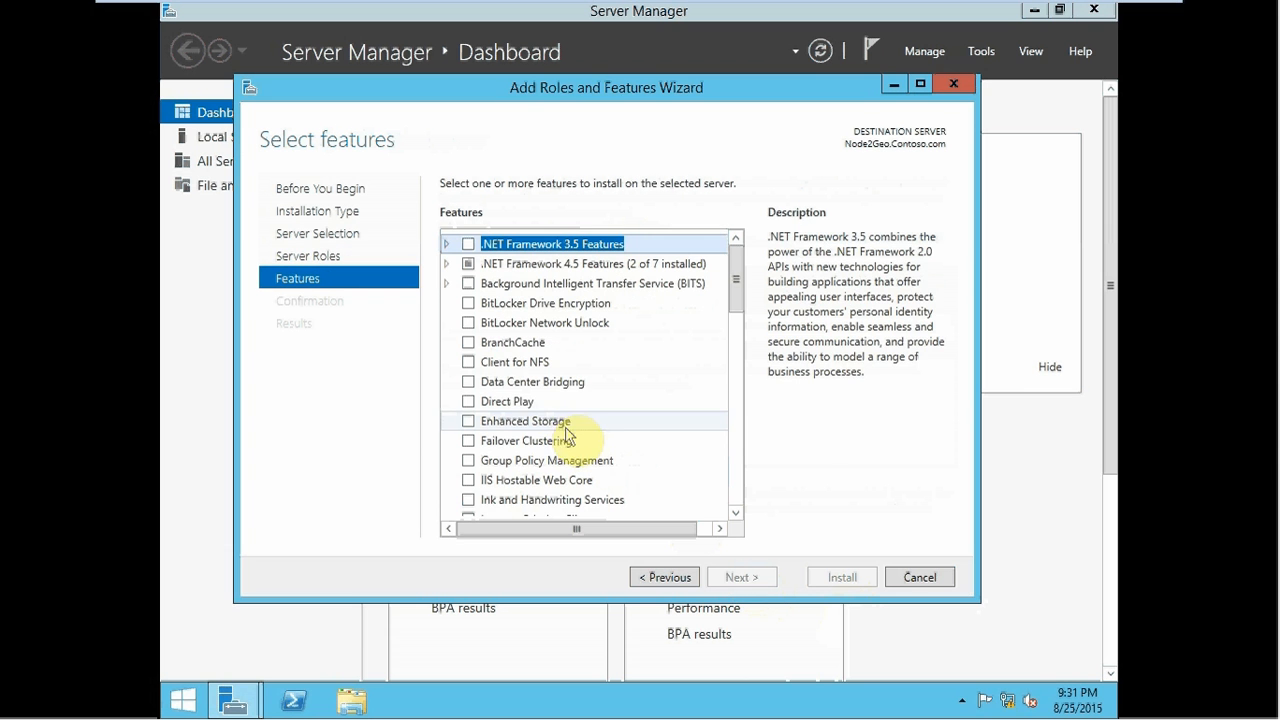
- Install Failover Clustering with its management tools on Node2Geo, then switch to Node1Geo
click(469, 441)
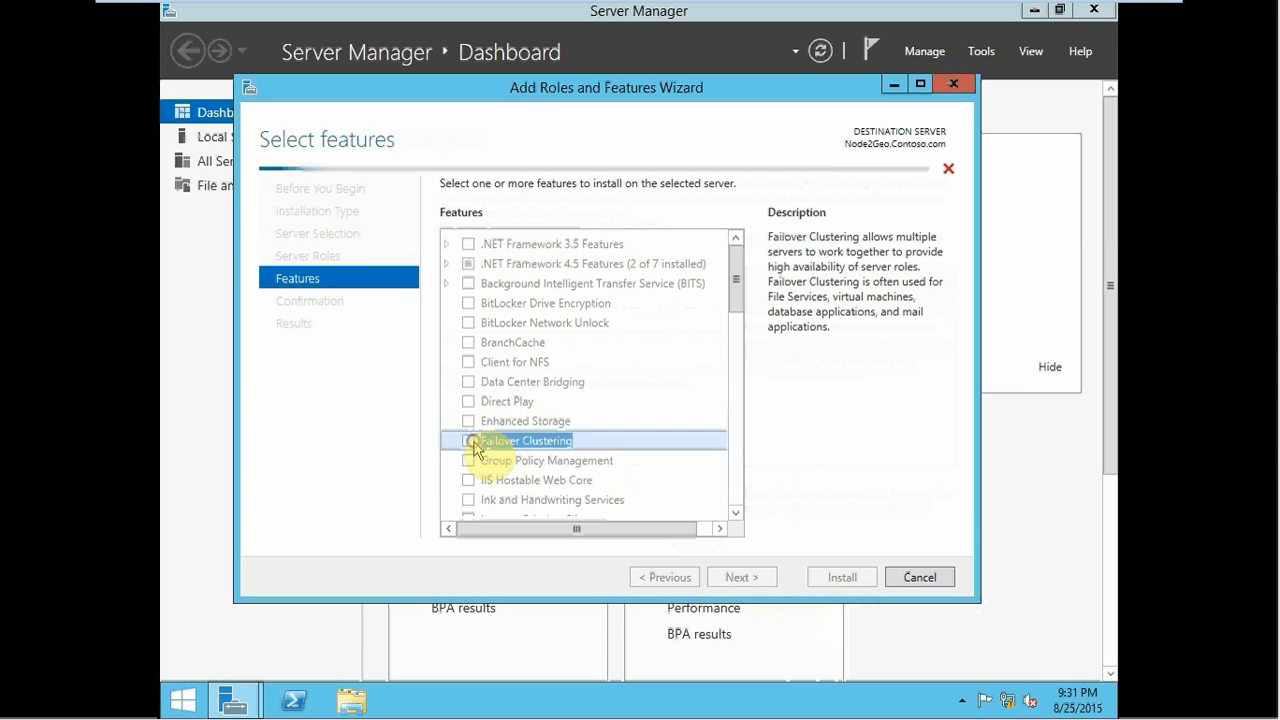
click(672, 500)
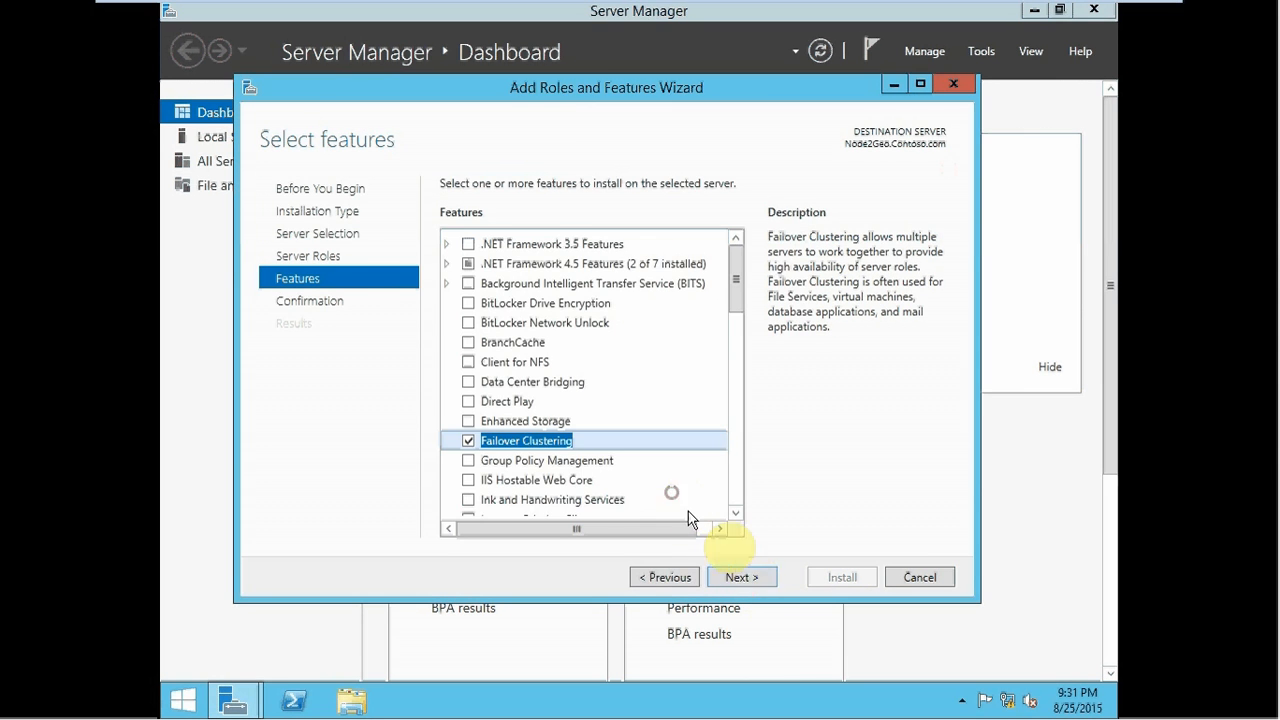
click(740, 578)
click(848, 578)
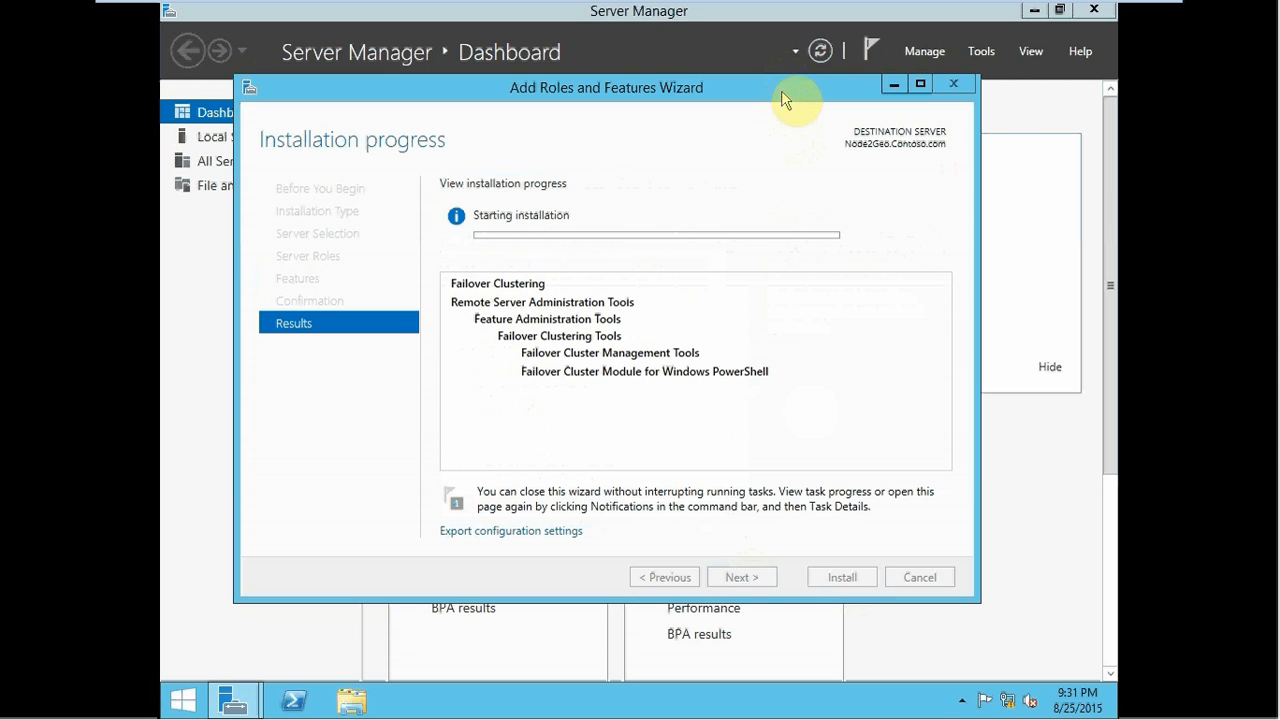
mouse_move(338, 8)
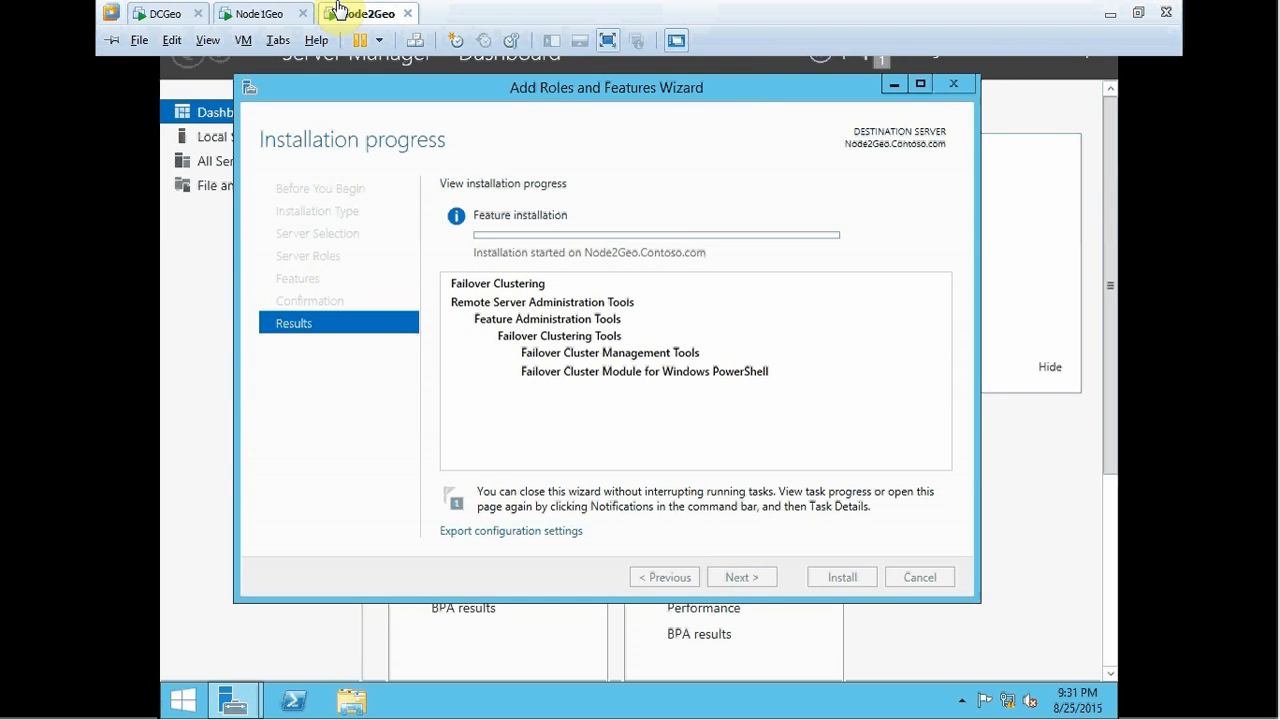
click(272, 13)
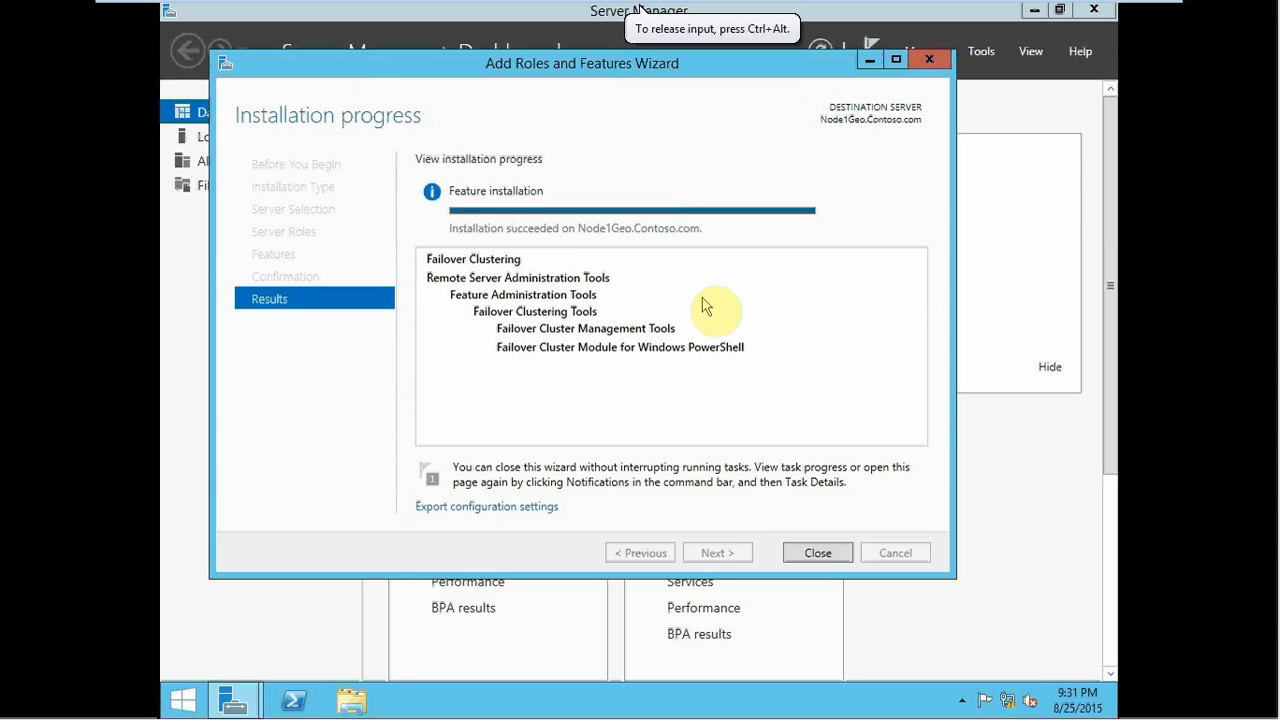
- Close Node1Geo's finished installation wizard and switch to Node2Geo's installation wizard
click(815, 553)
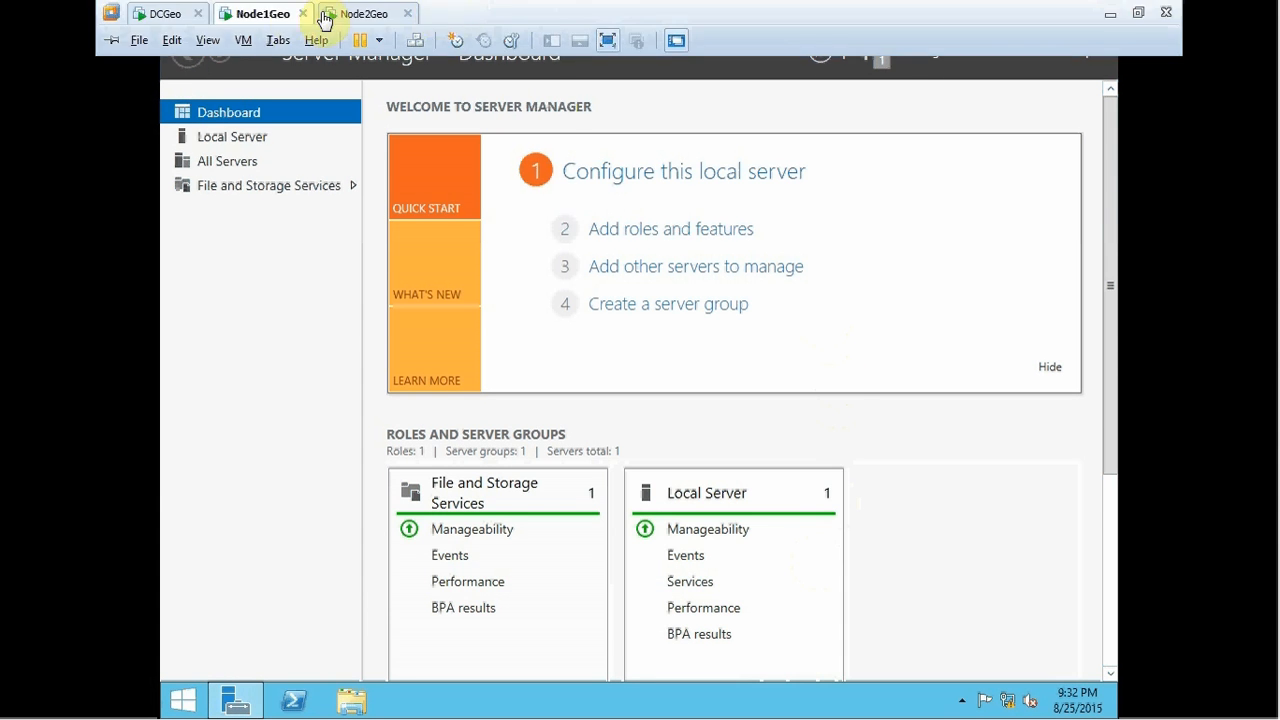
click(335, 14)
click(558, 176)
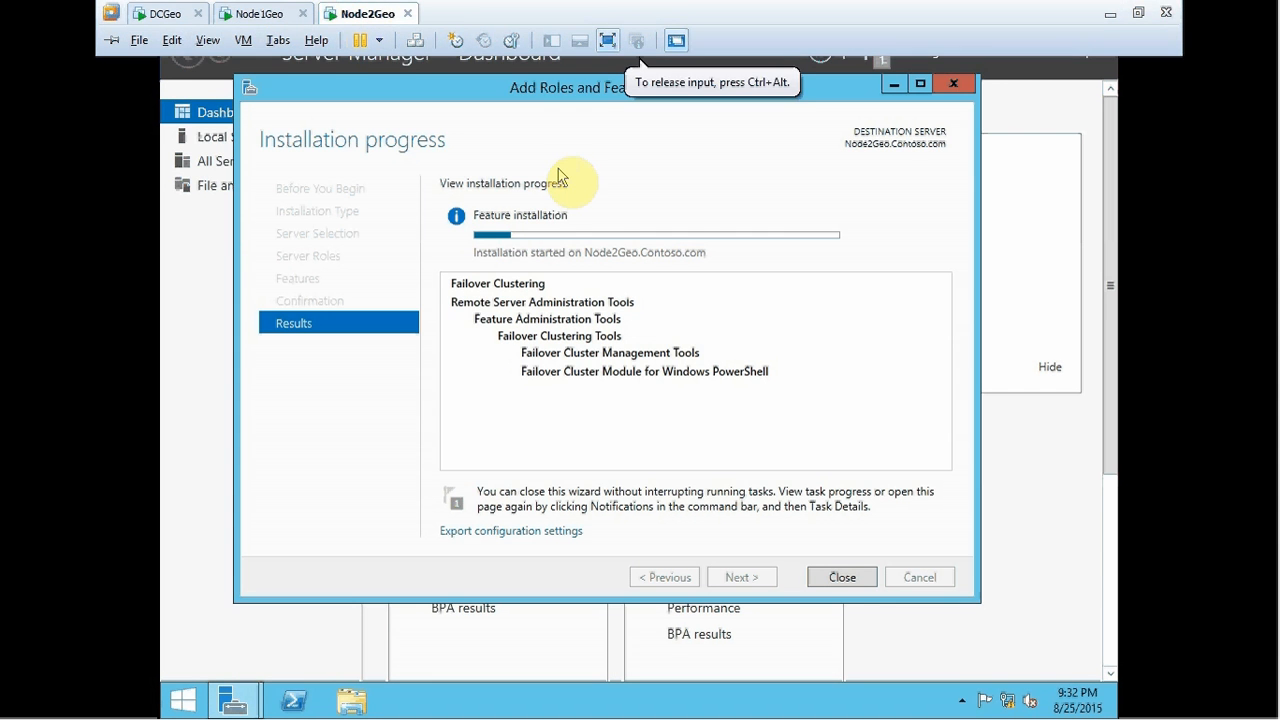
drag(505, 97, 478, 105)
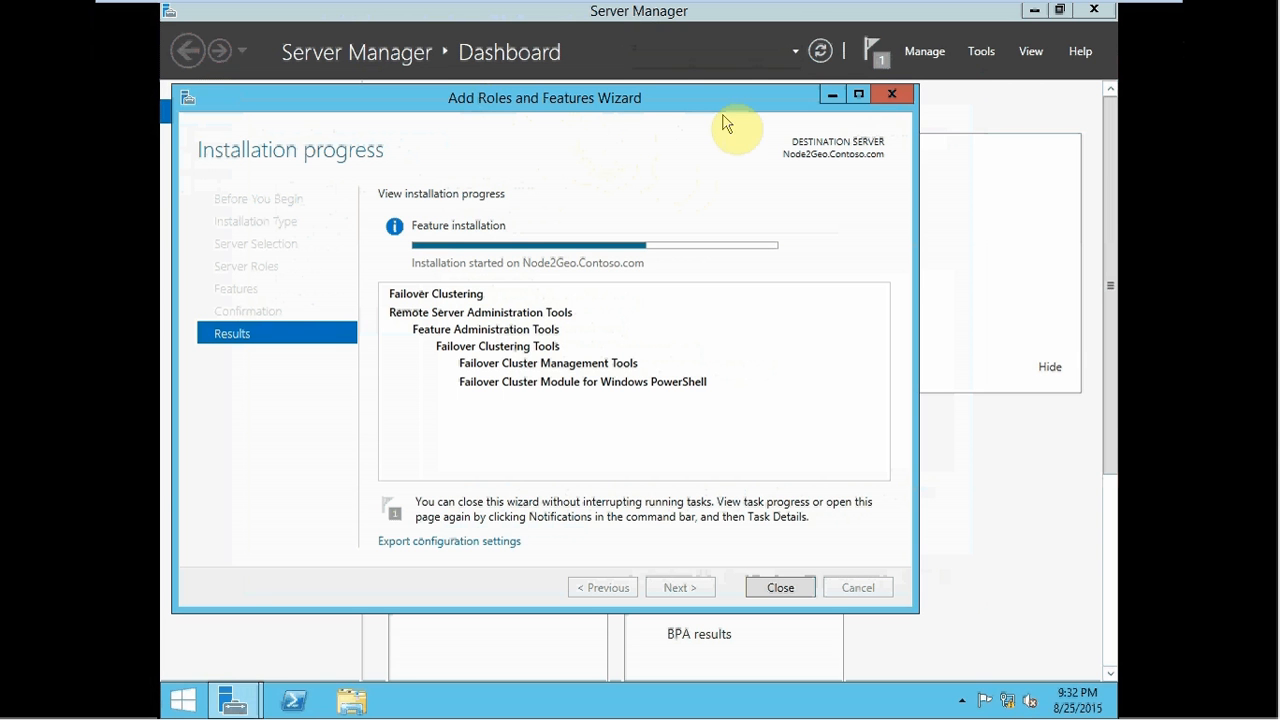
- Wait for Node2Geo's Failover Clustering install to succeed, then close its wizard
mouse_move(1086, 11)
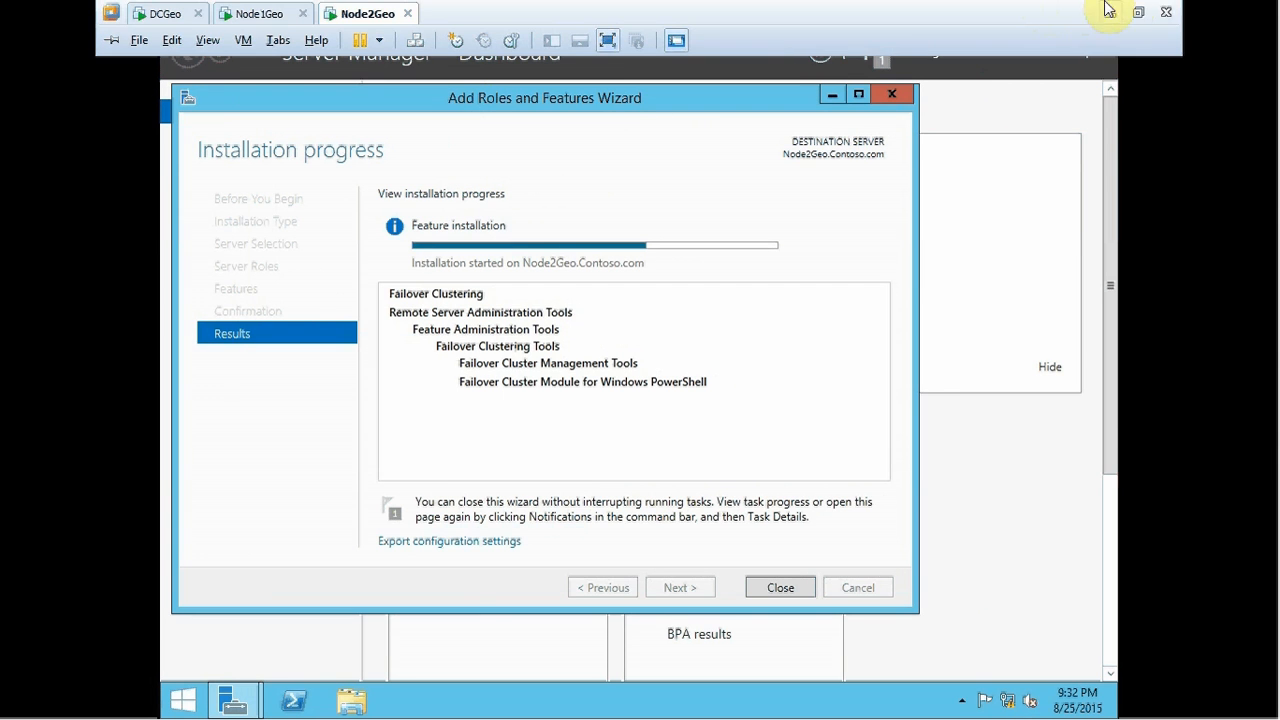
click(1152, 12)
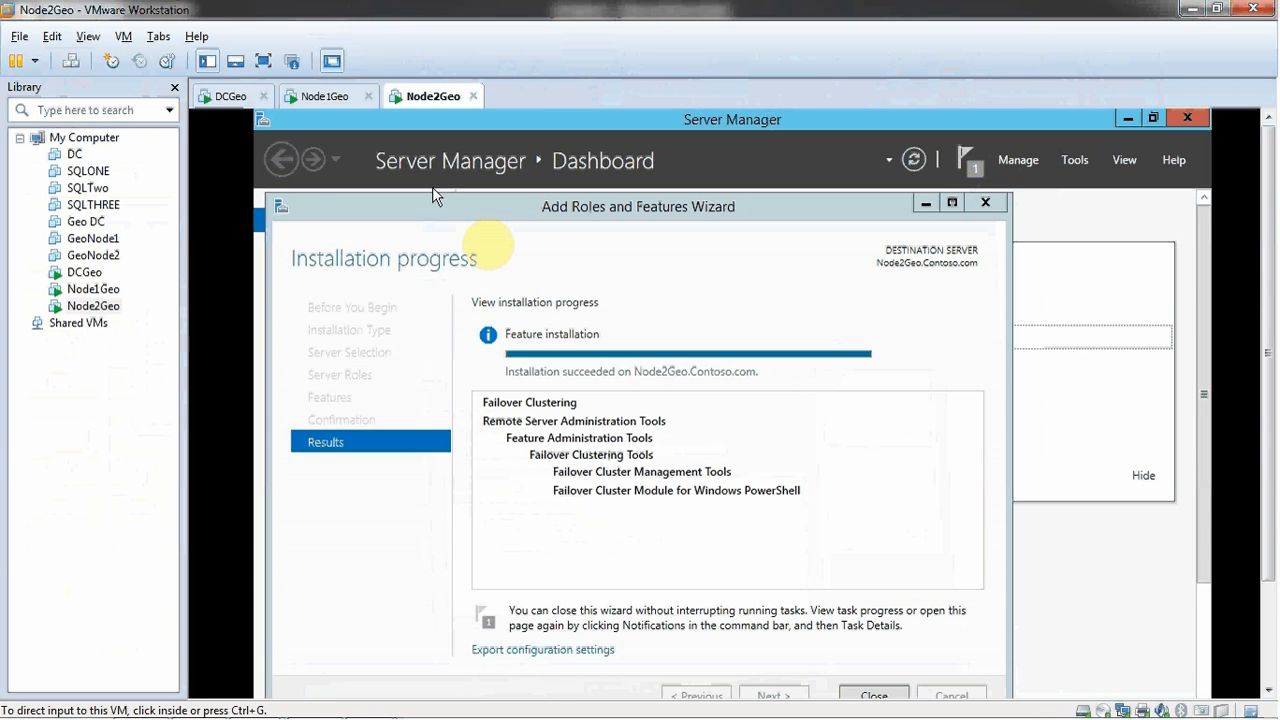
click(602, 296)
key(ctrl+alt+Return)
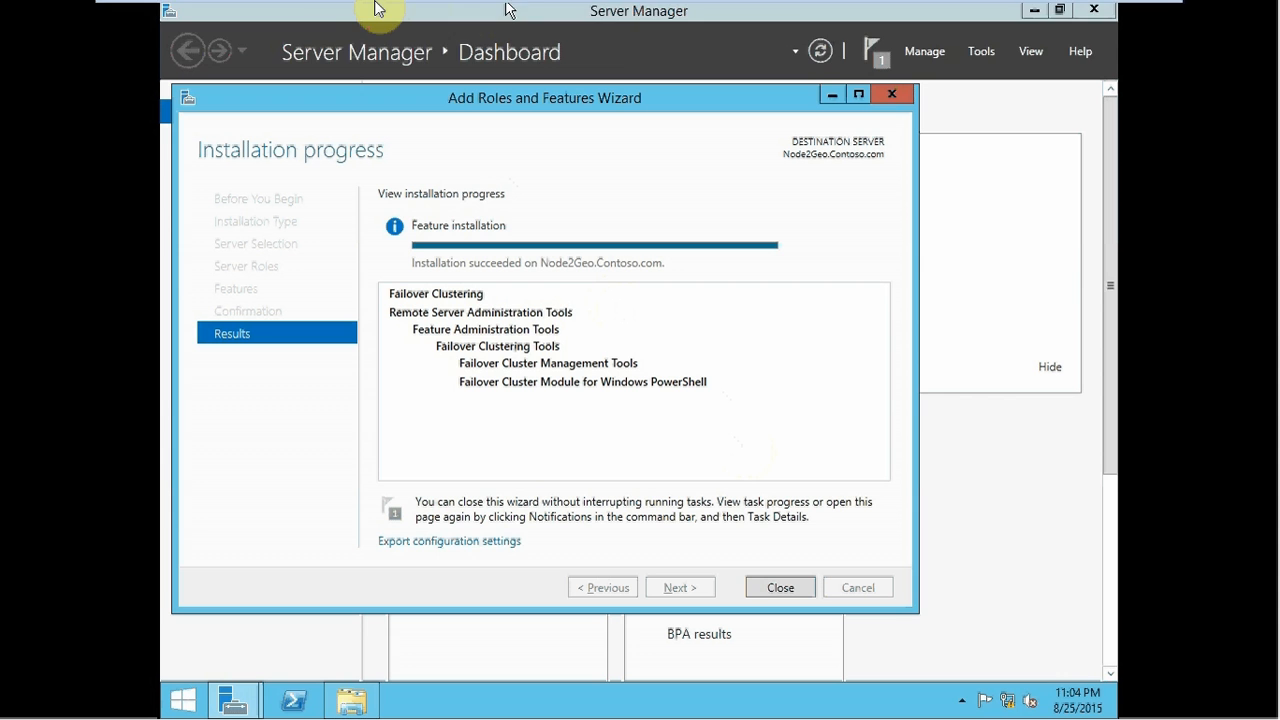
mouse_move(383, 8)
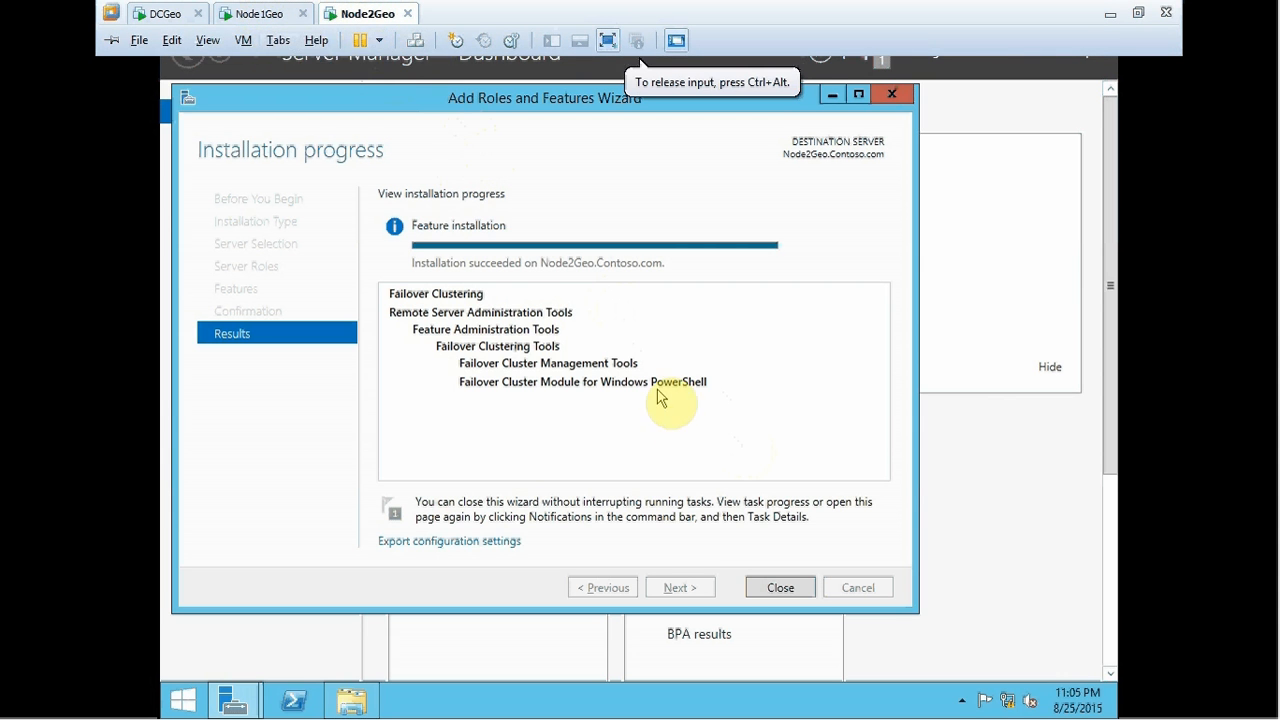
click(779, 588)
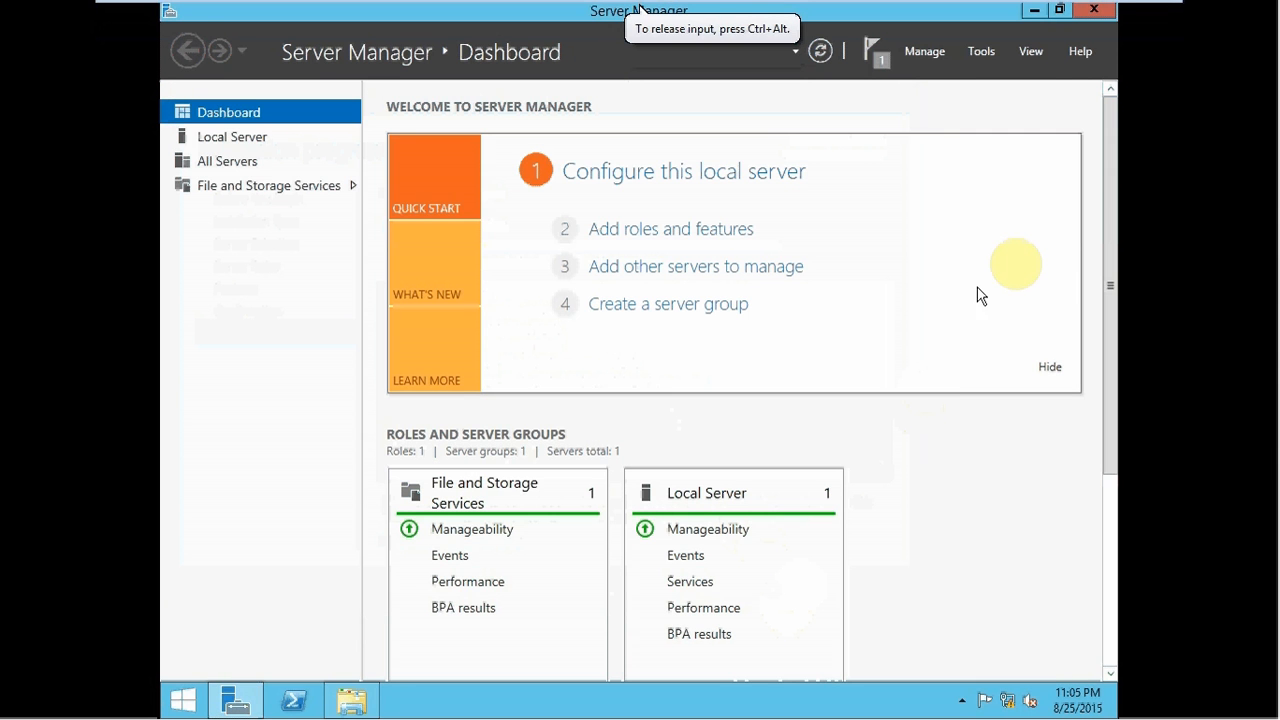
- Close Node2Geo's Server Manager and switch to the Node1Geo desktop
click(1094, 10)
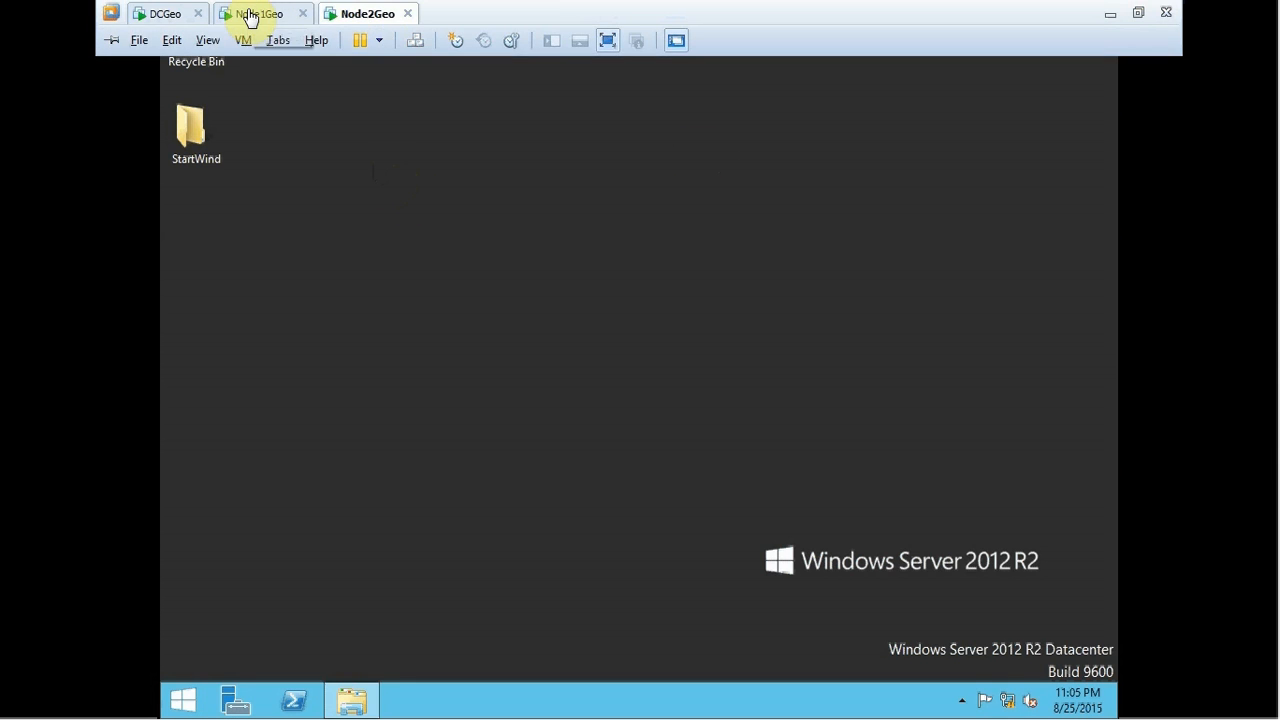
click(248, 12)
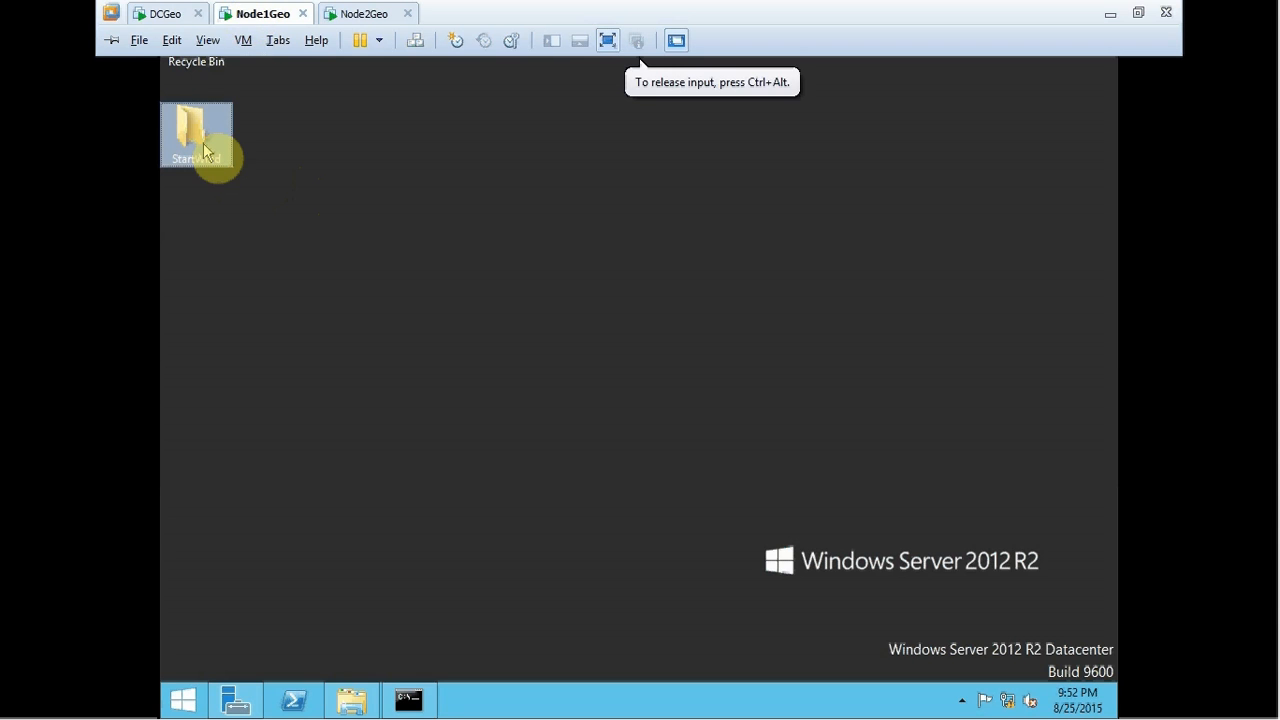
mouse_move(268, 12)
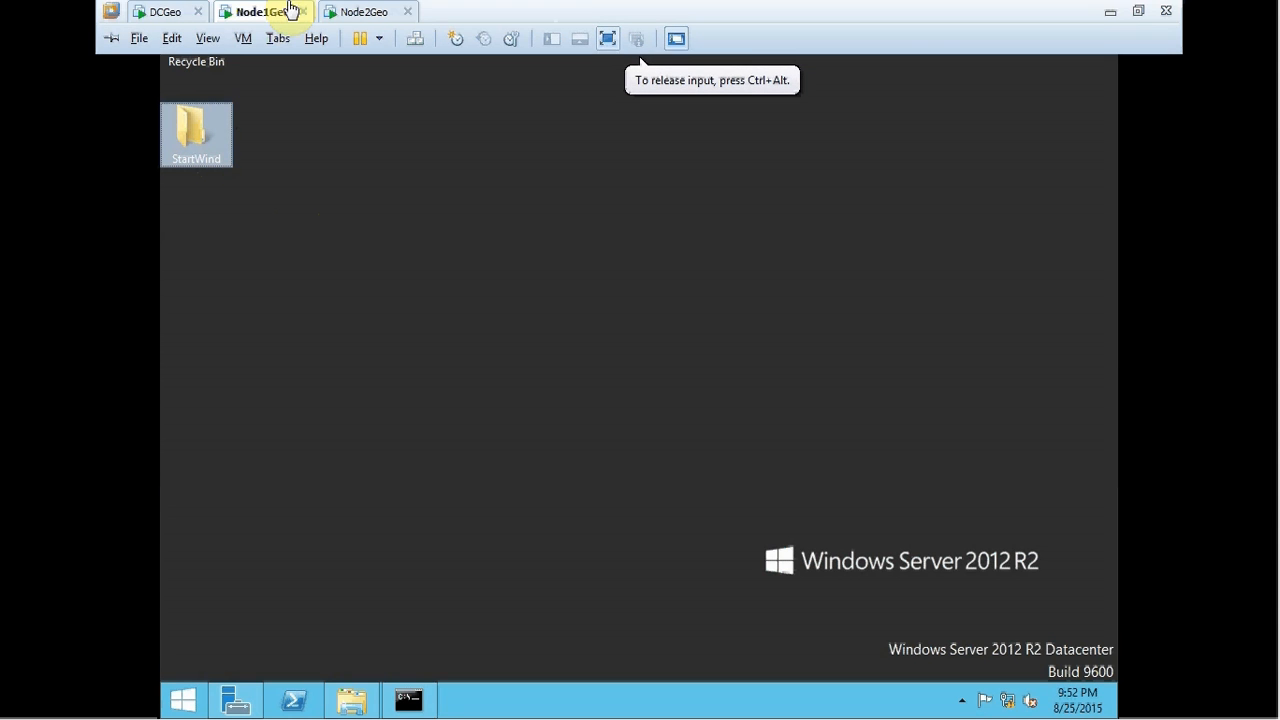
- Open the StartWind folder and launch starwind-v8, refreshing the listing until the security warning appears
double_click(220, 124)
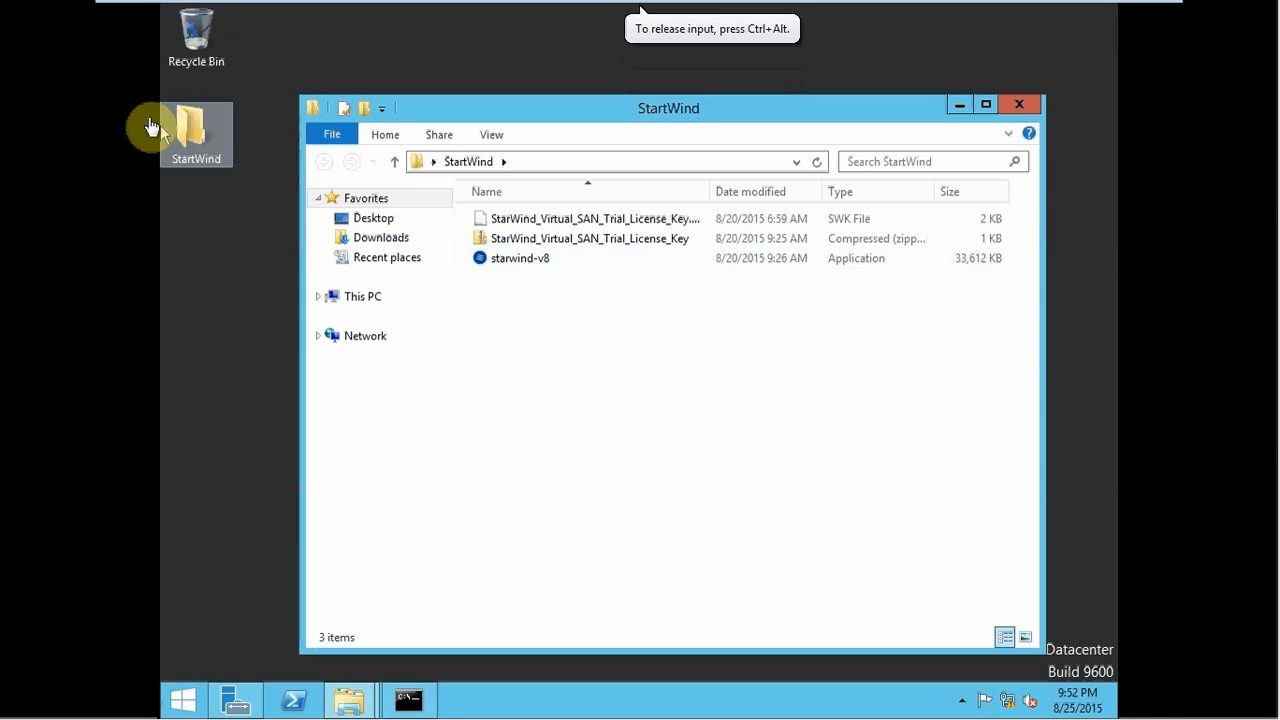
click(213, 155)
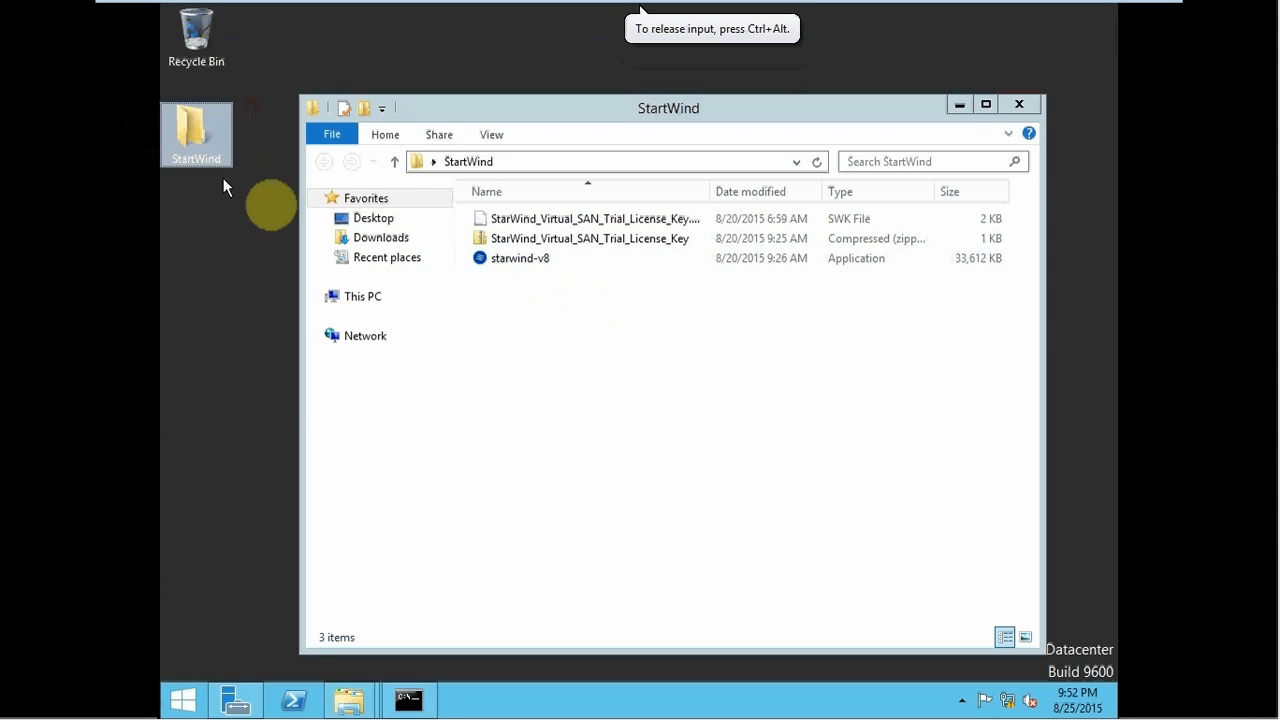
click(521, 265)
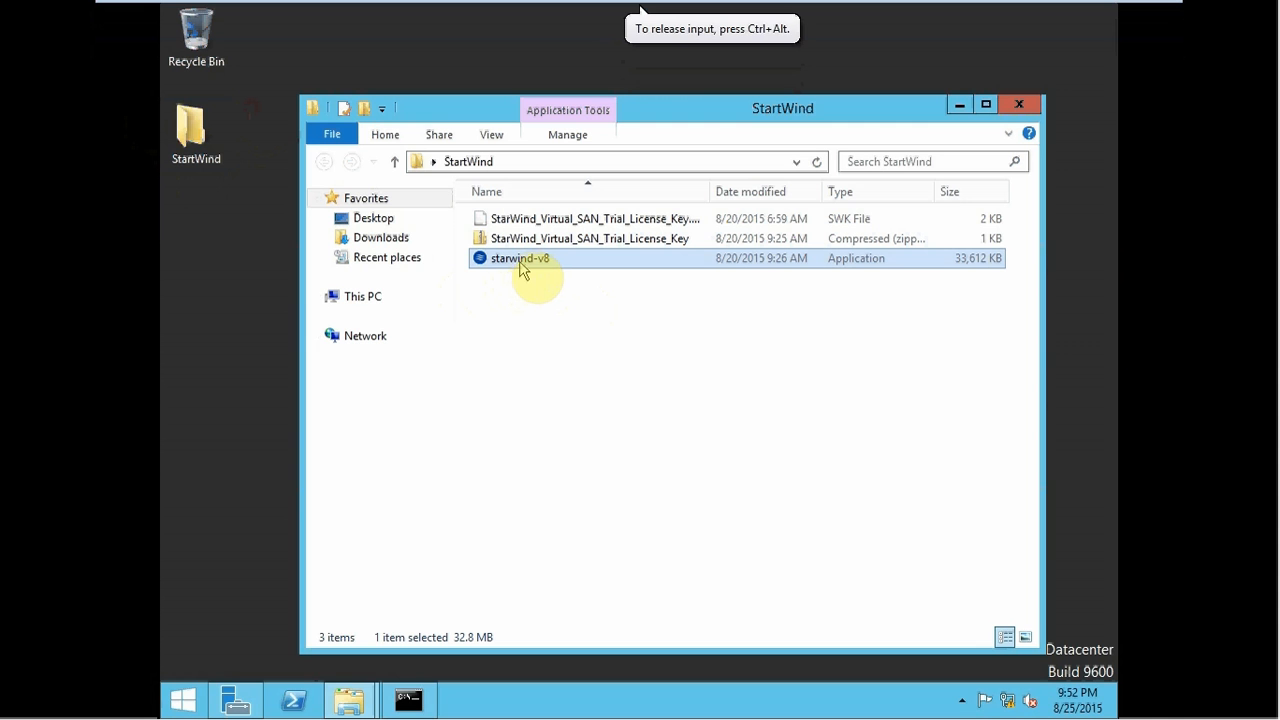
double_click(537, 266)
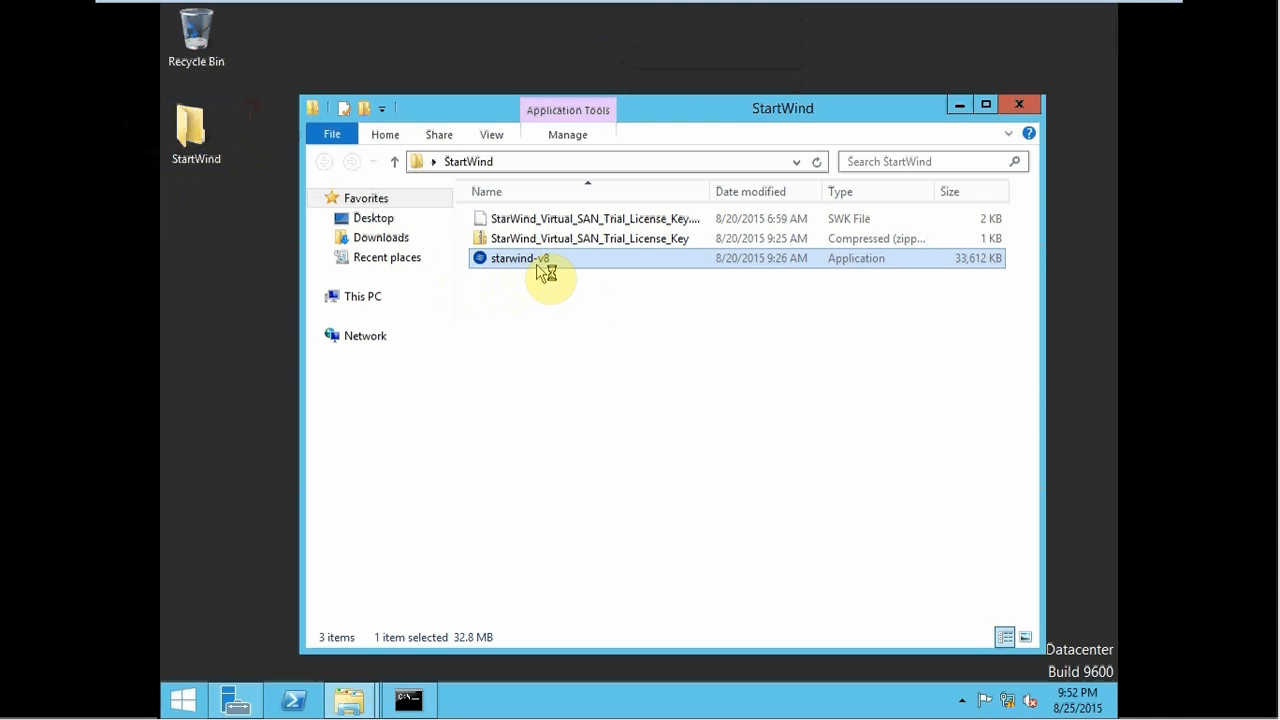
right_click(696, 319)
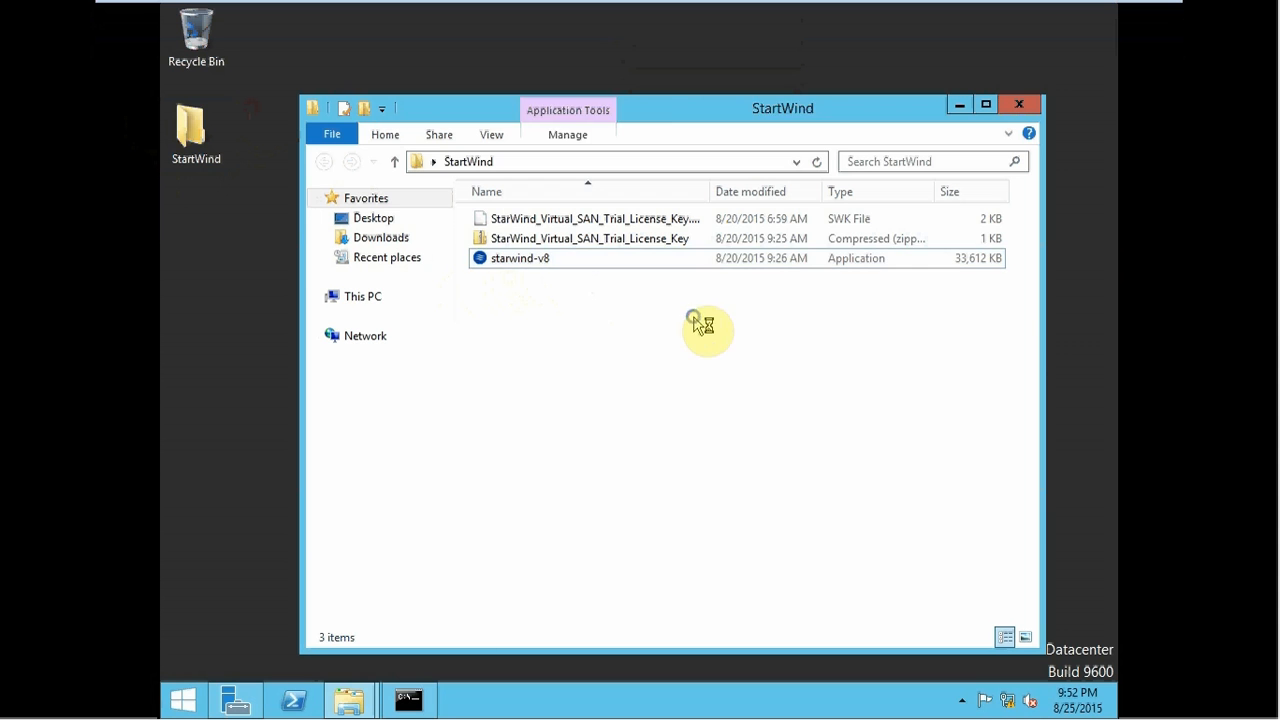
click(748, 392)
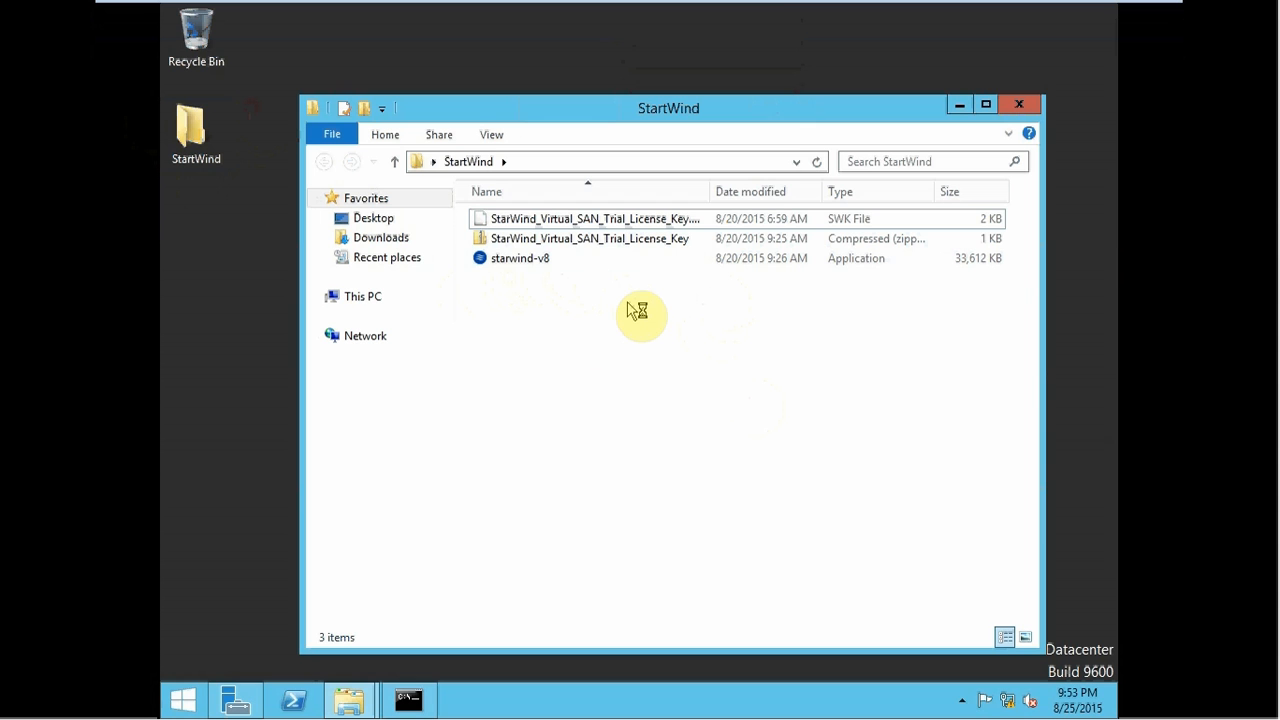
right_click(582, 324)
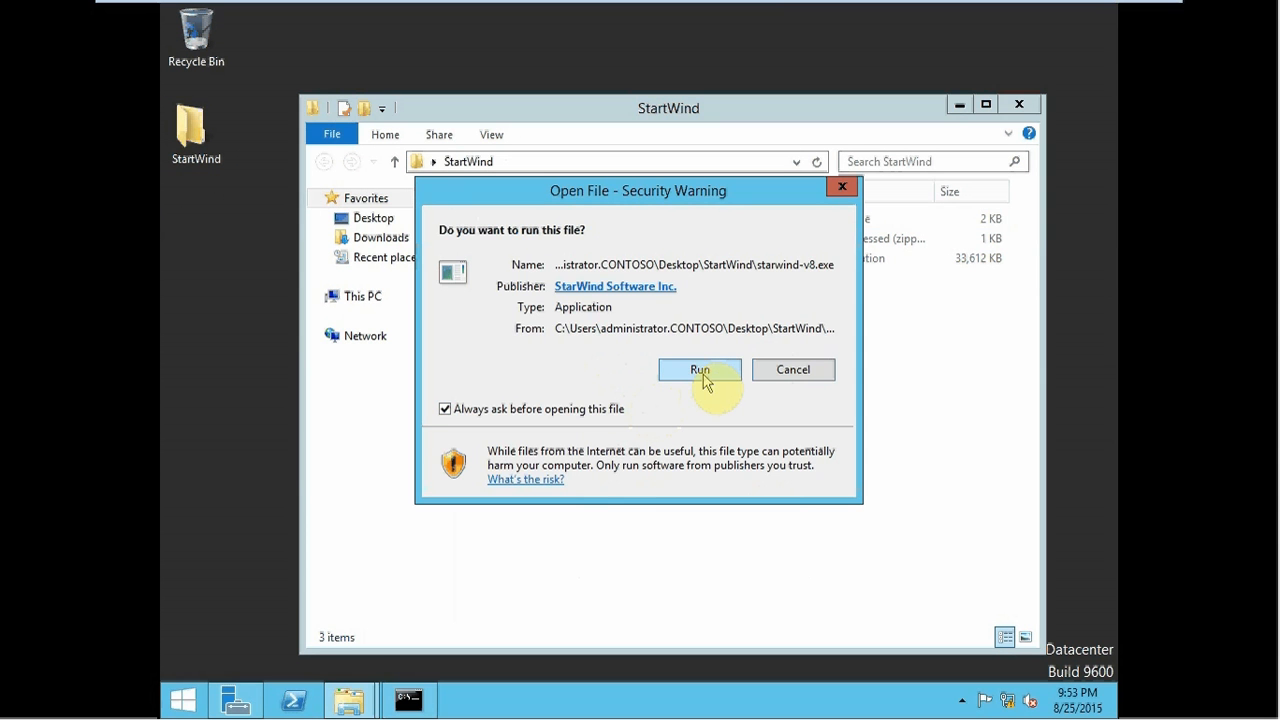
- Run starwind-v8, accept the license agreement, and keep default folder, components and Start Menu settings
click(703, 377)
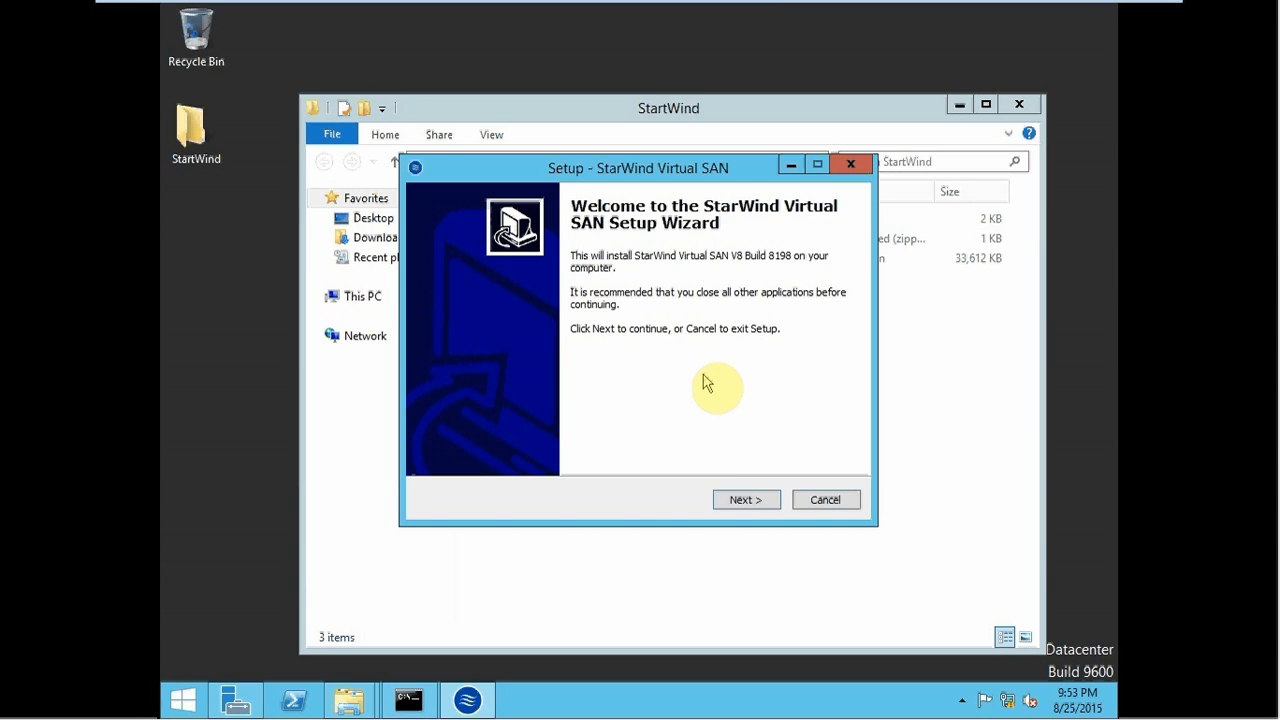
click(737, 499)
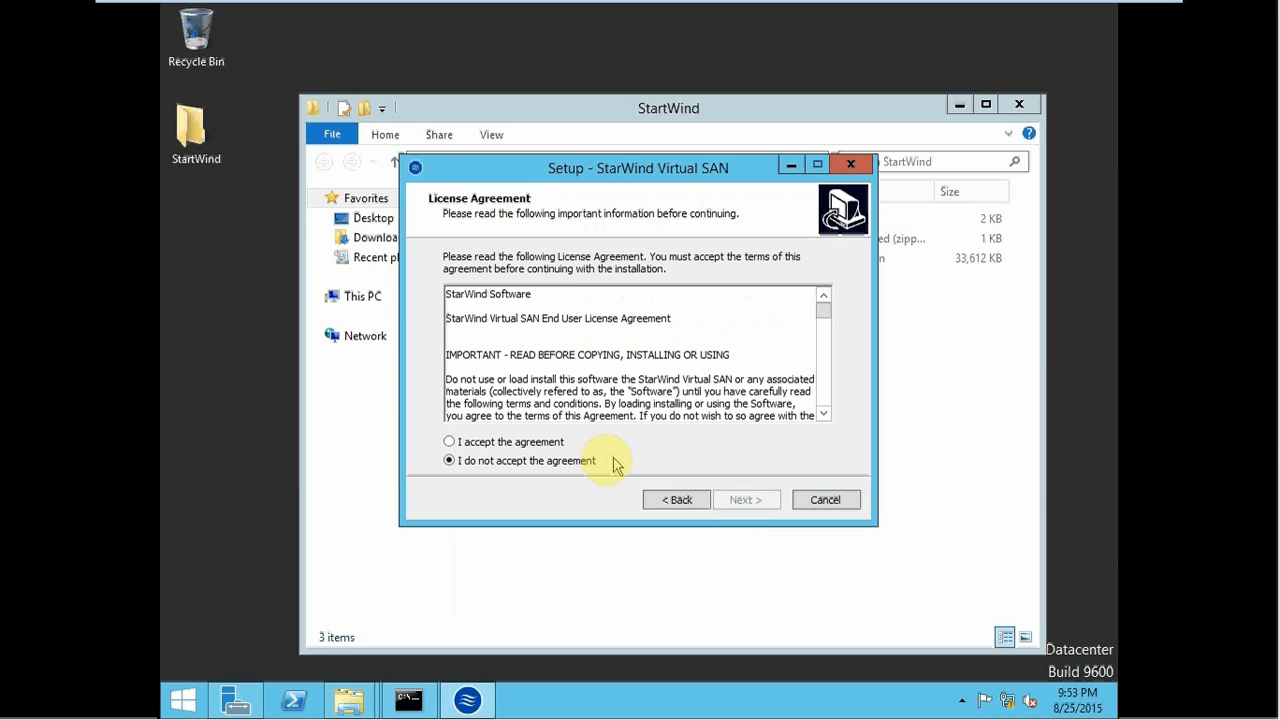
click(551, 447)
click(749, 503)
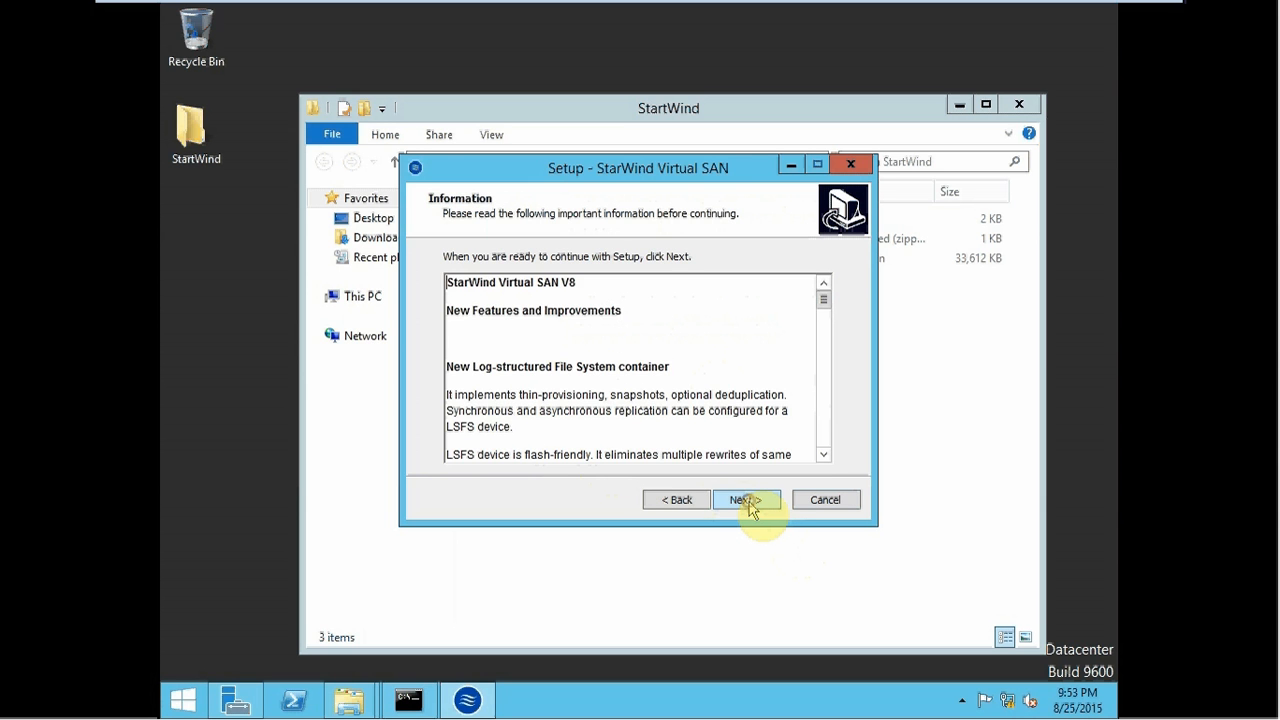
click(748, 501)
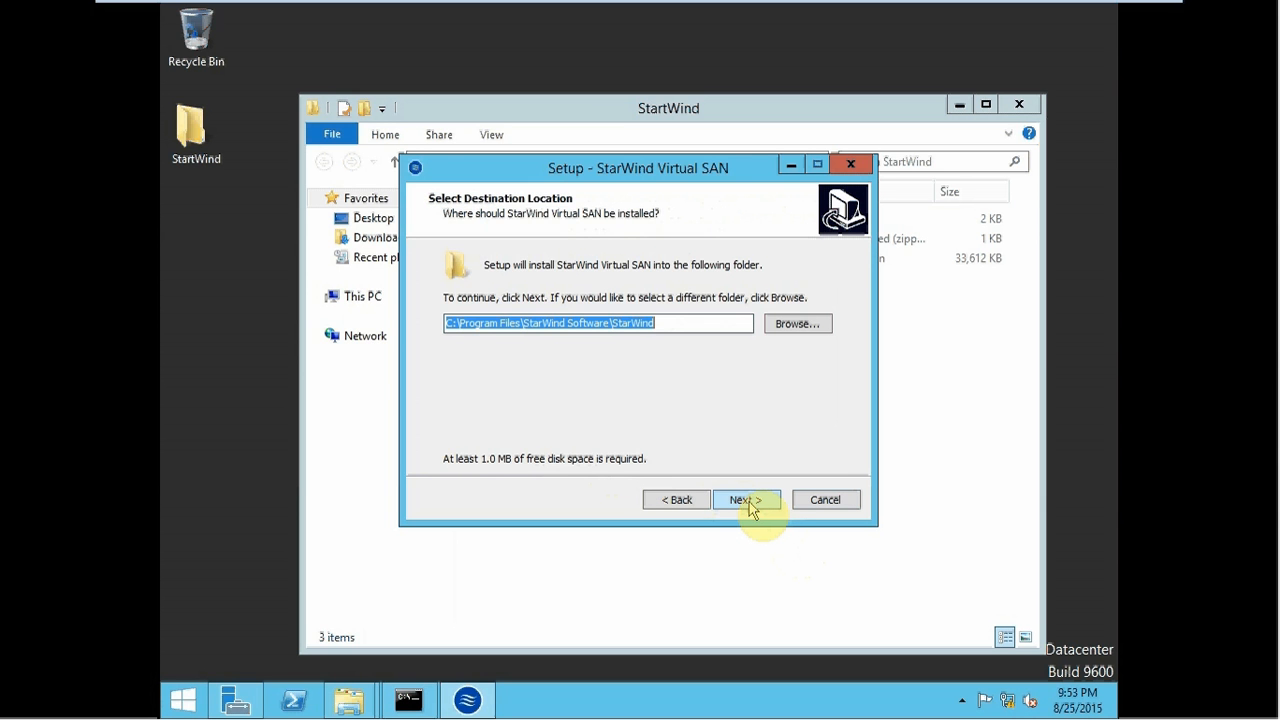
click(752, 505)
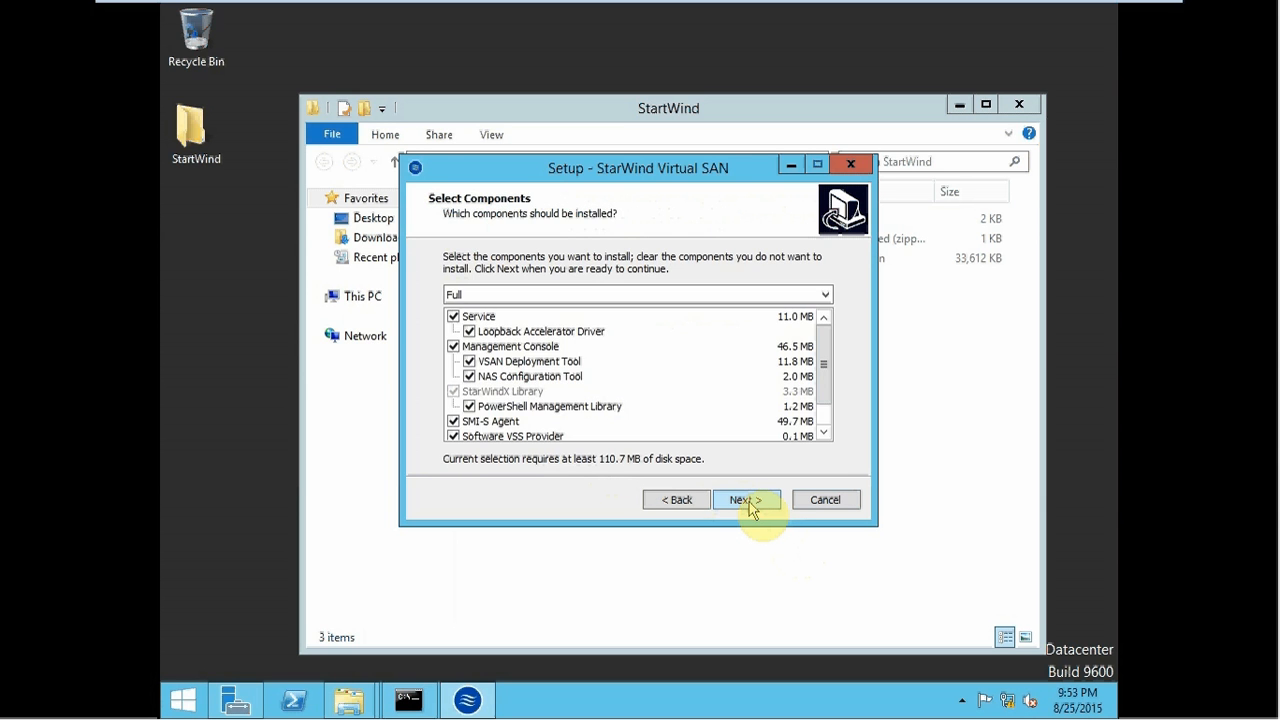
click(751, 505)
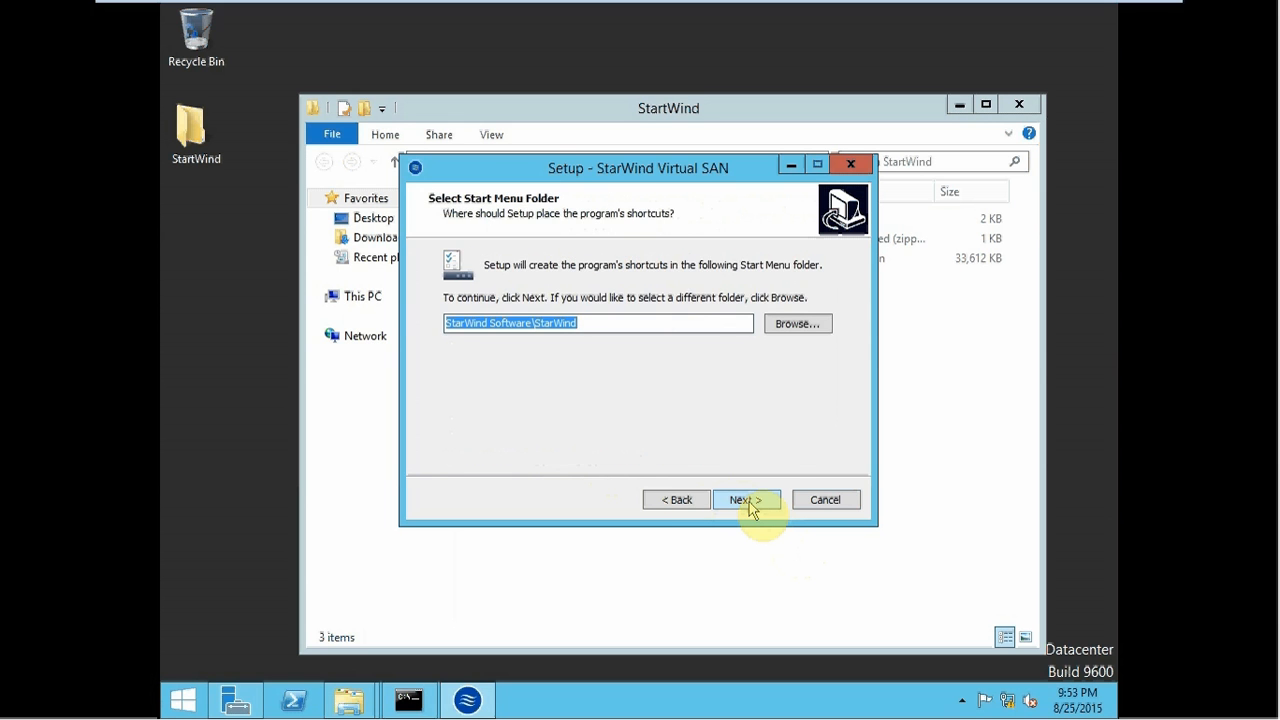
click(752, 505)
click(752, 505)
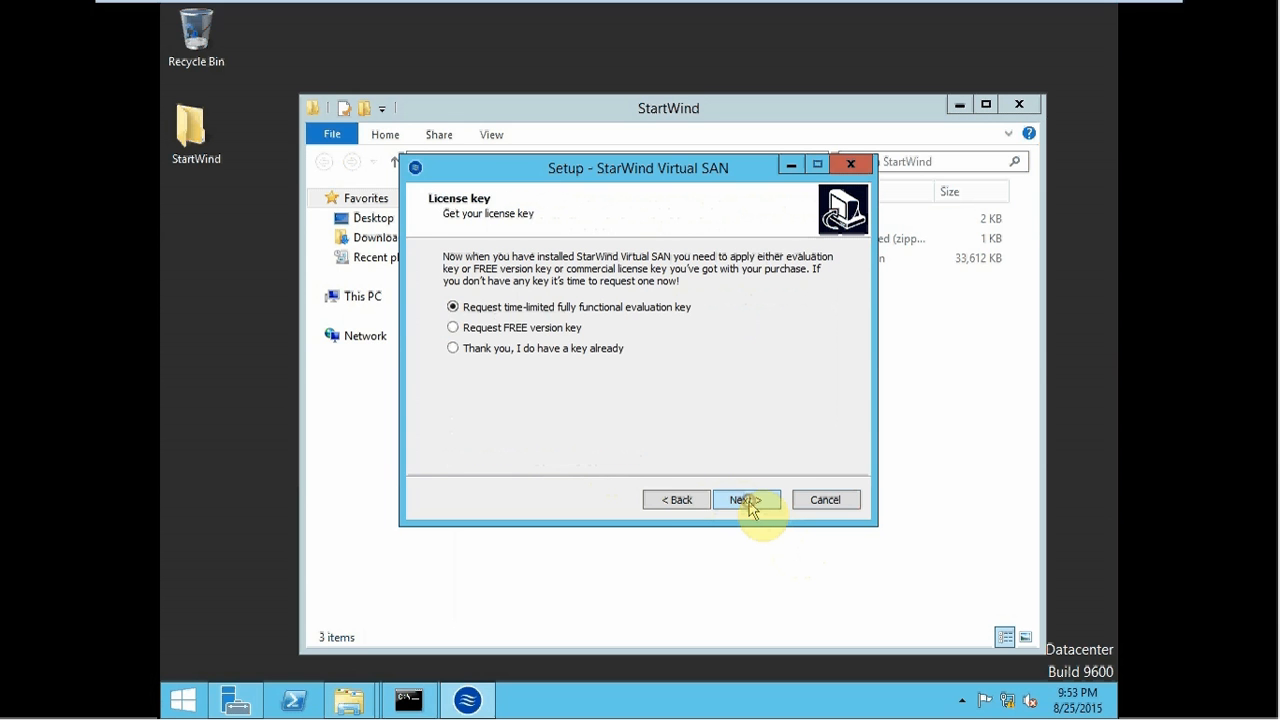
- Choose 'I do have a key already' and select the trial license key file
click(540, 354)
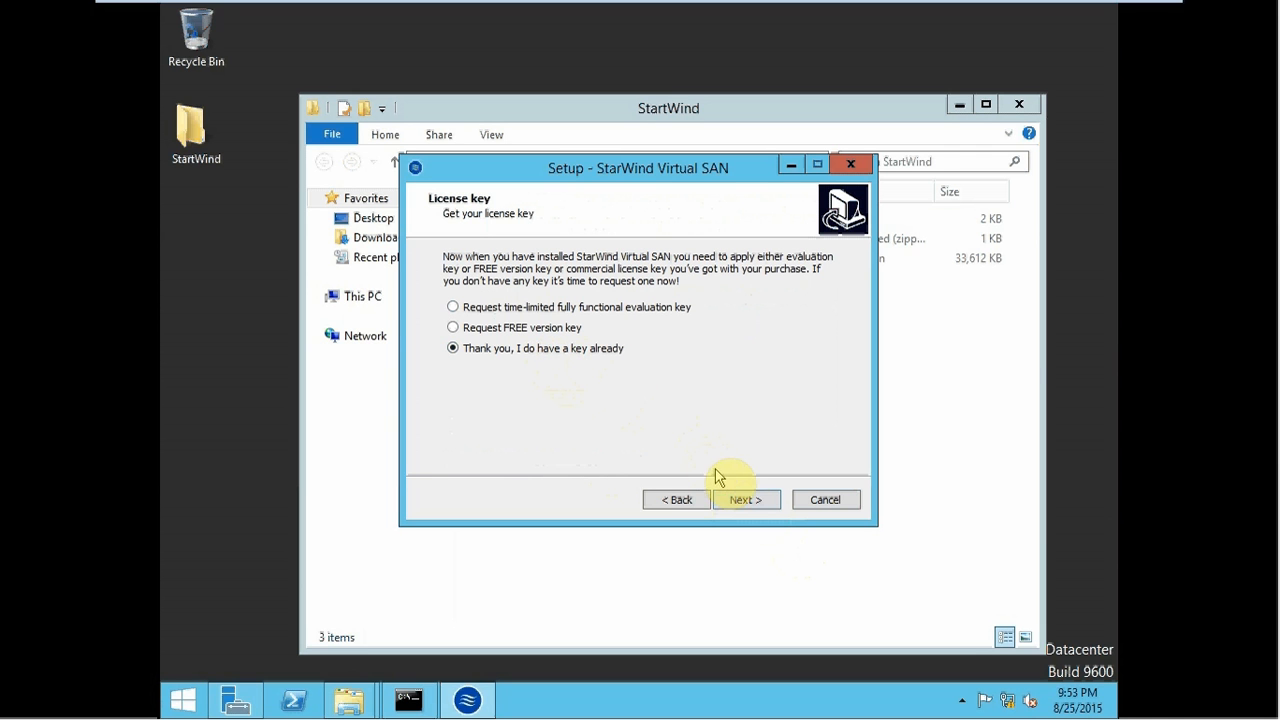
click(738, 499)
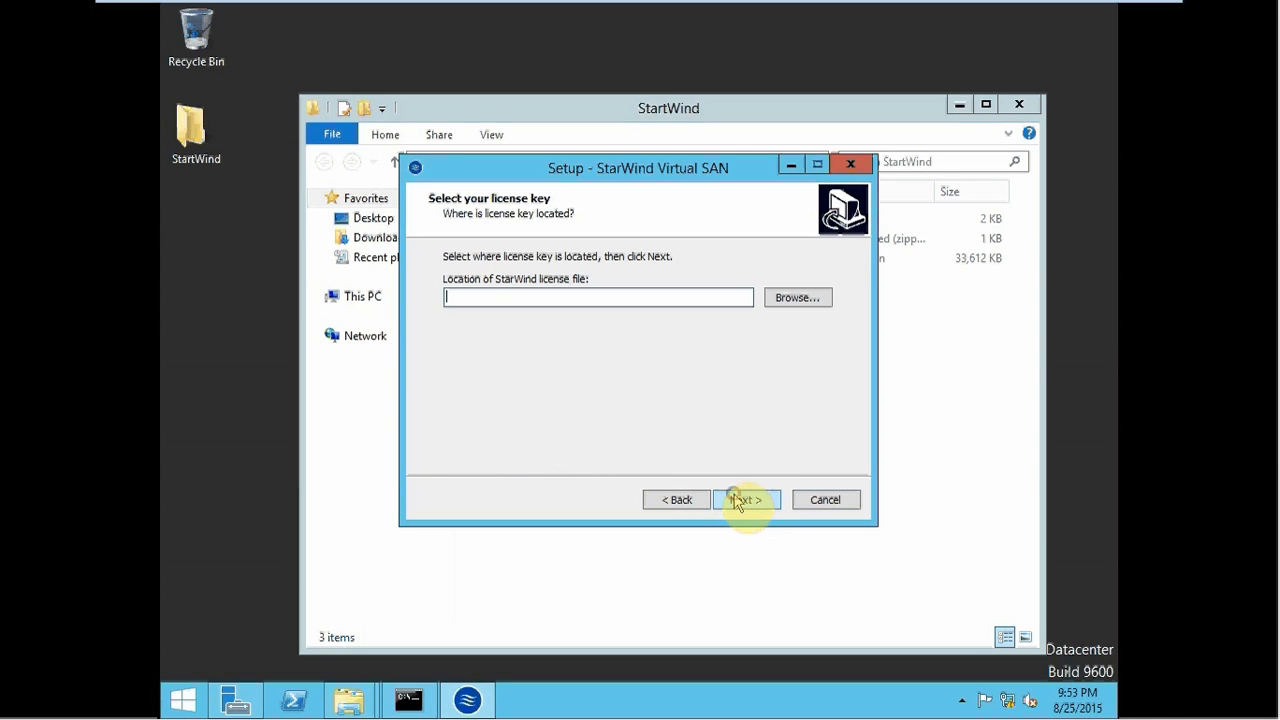
click(798, 299)
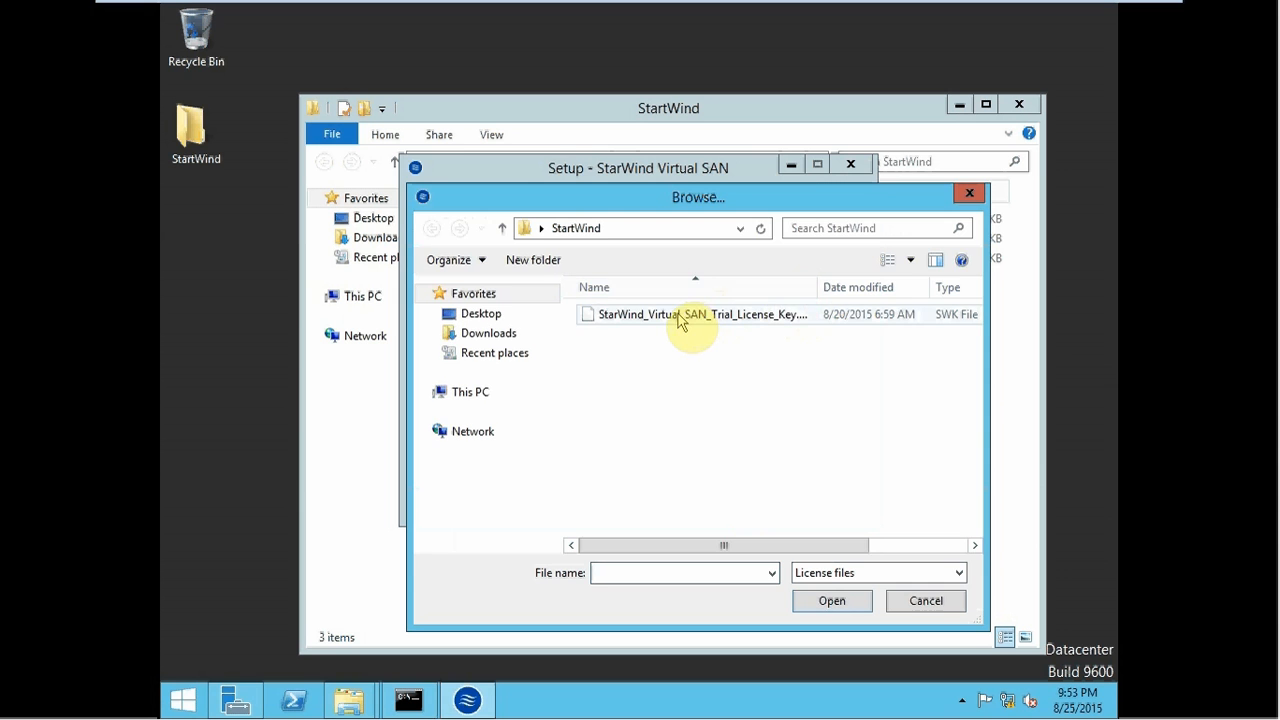
double_click(678, 318)
click(740, 499)
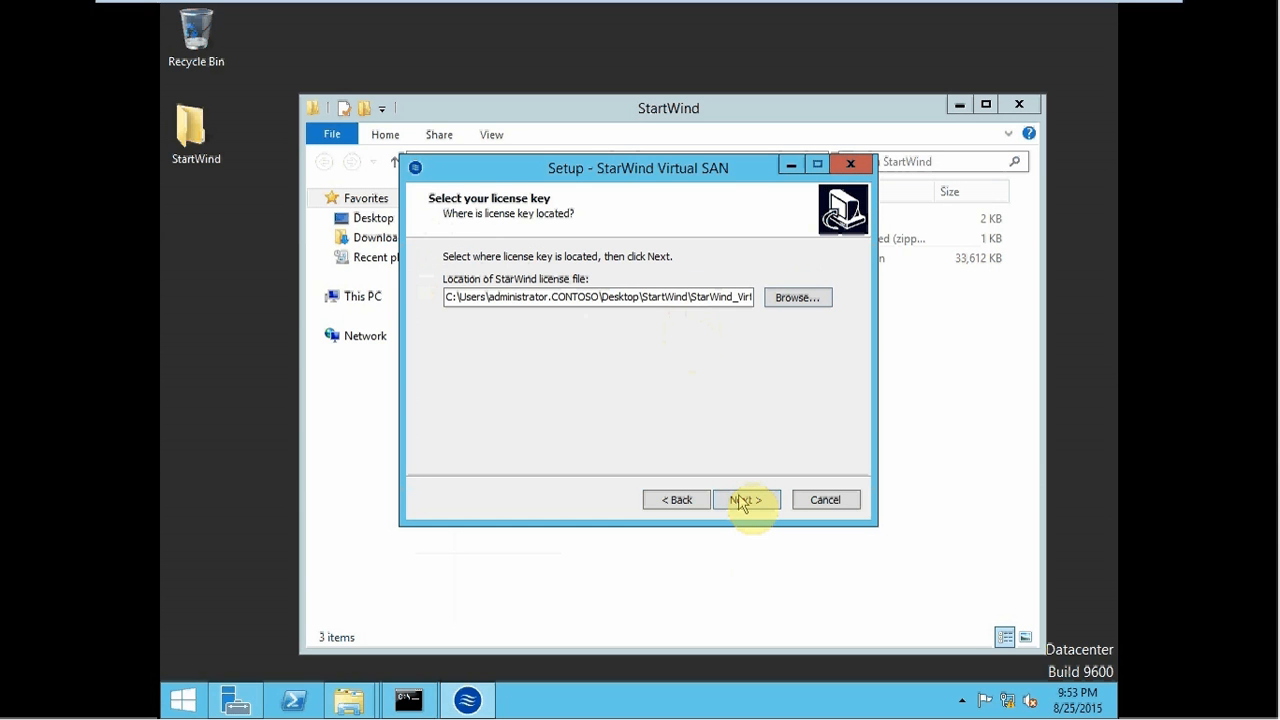
- Install StarWind Virtual SAN, accept default SMI-S Agent settings, and finish without the Management Console
click(742, 501)
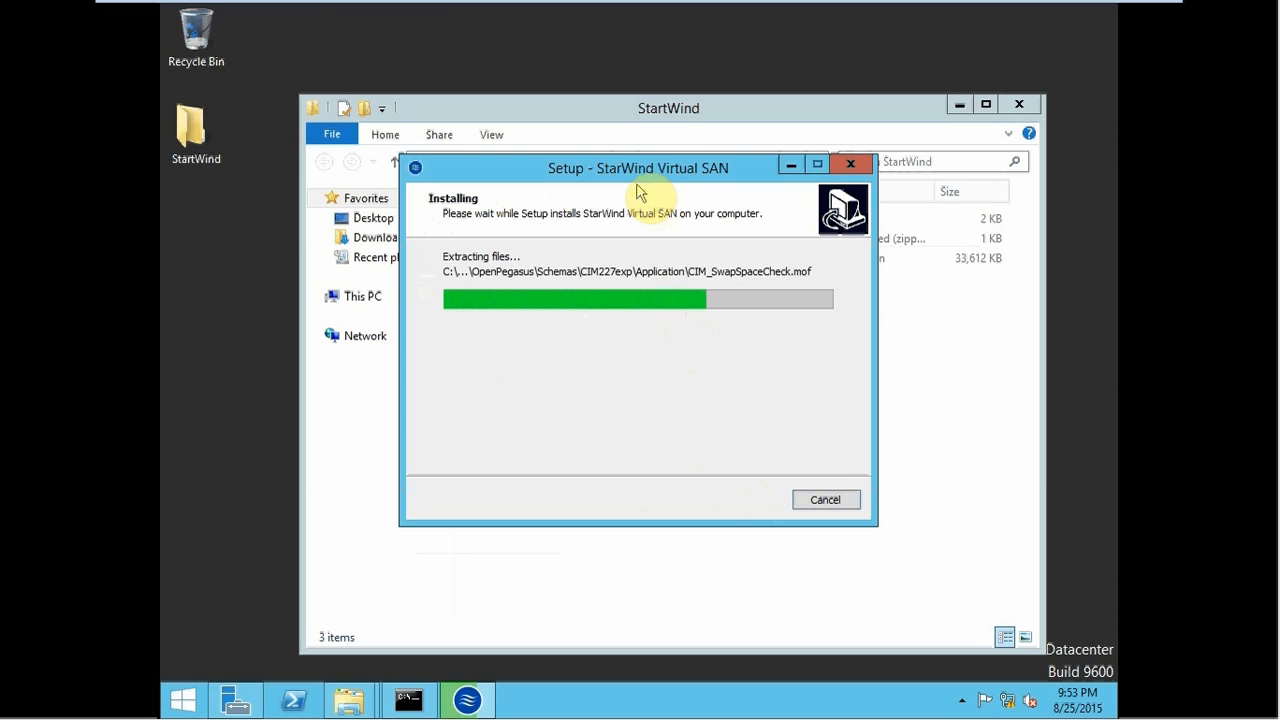
mouse_move(315, 10)
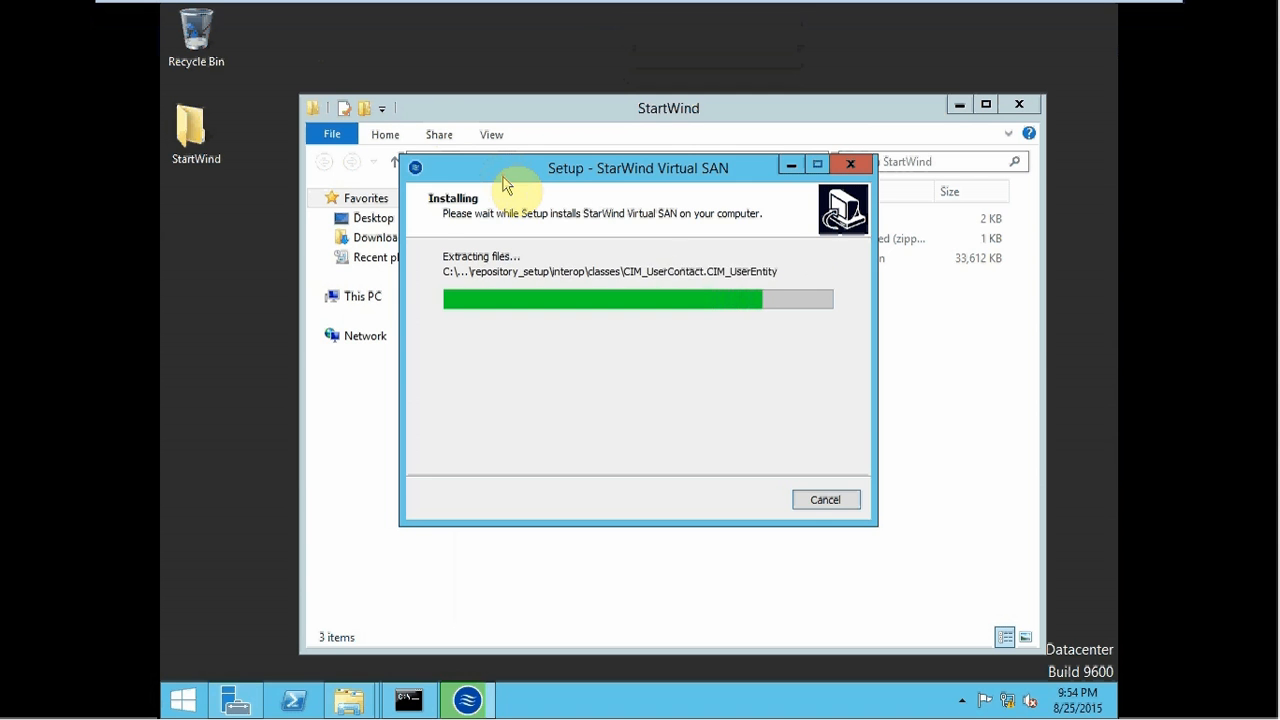
drag(503, 177, 488, 221)
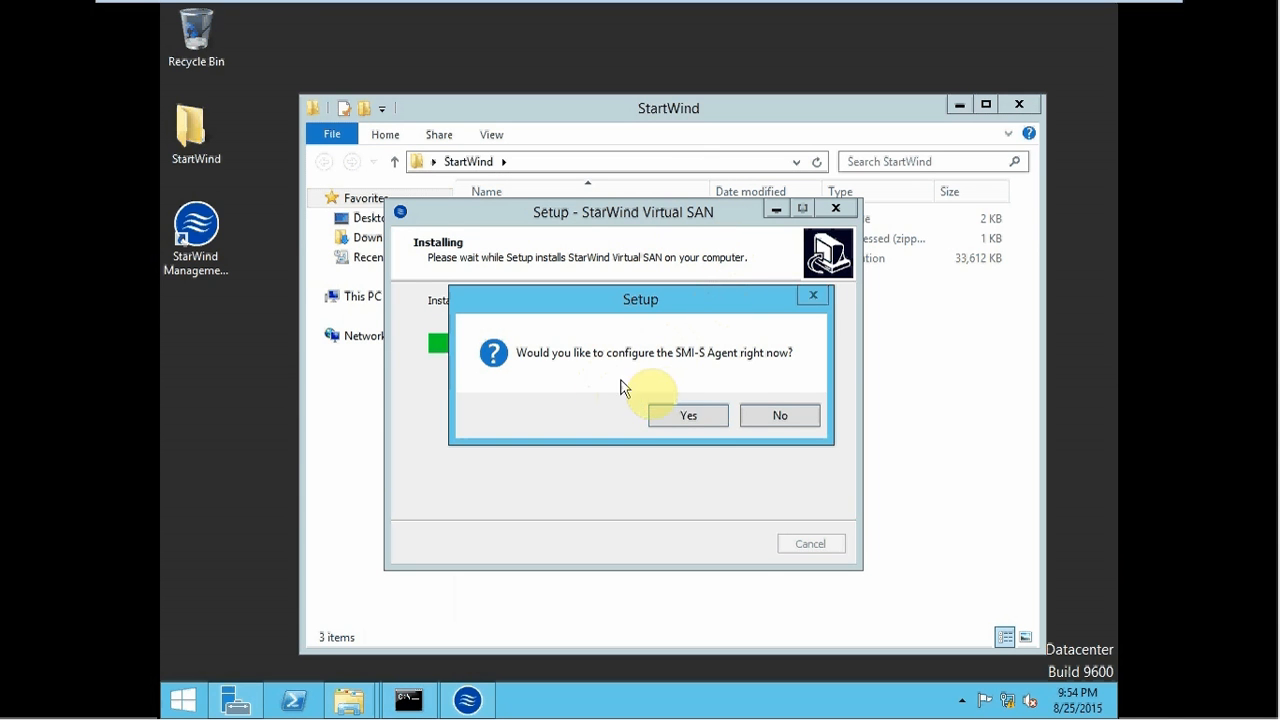
click(690, 416)
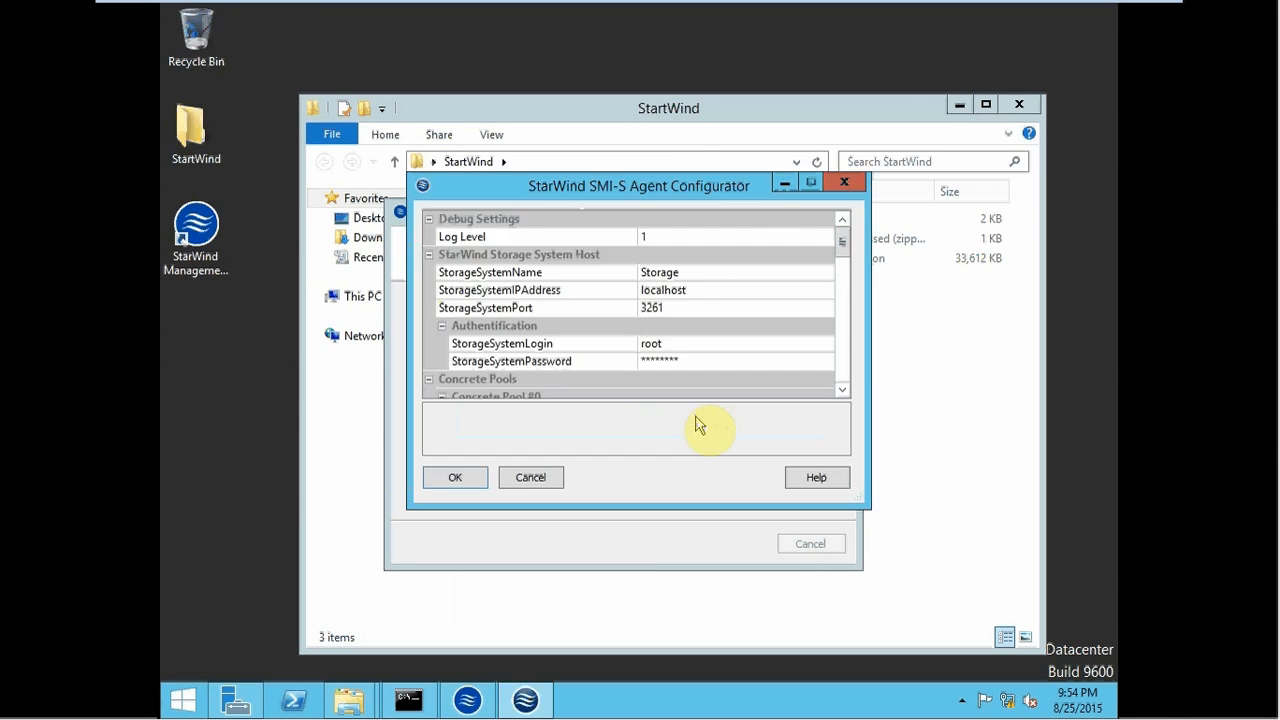
click(453, 480)
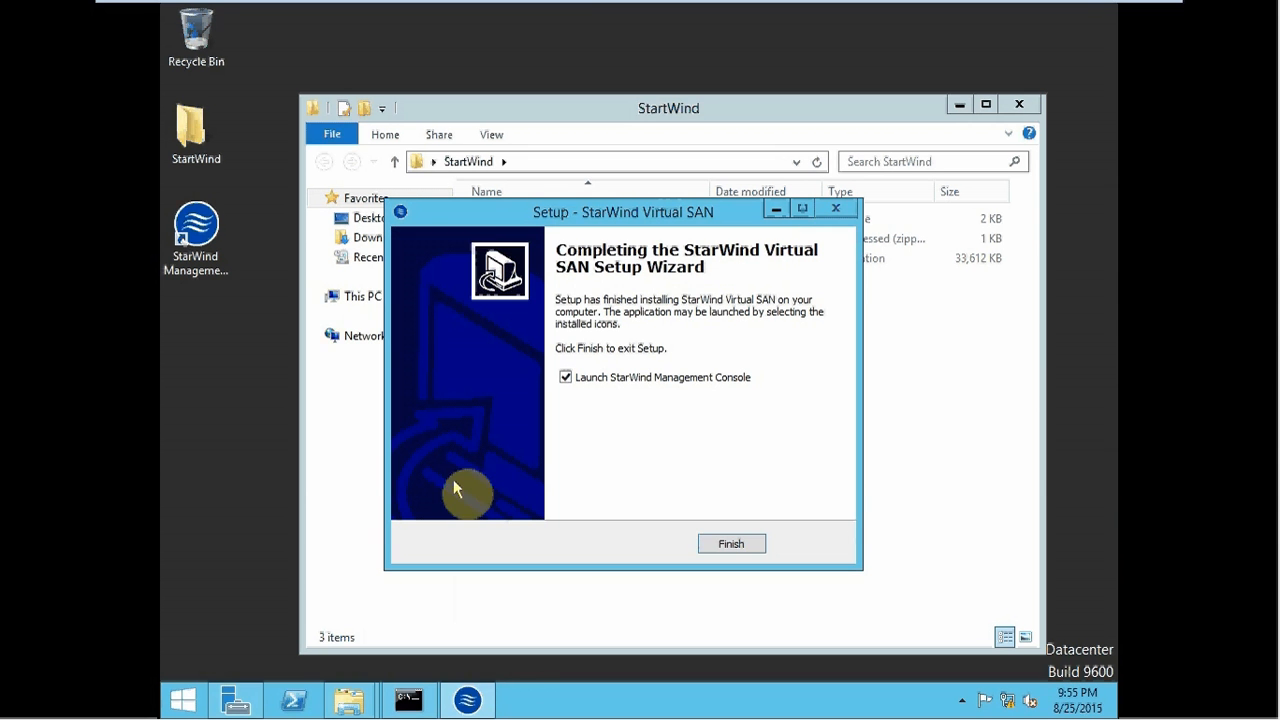
click(655, 378)
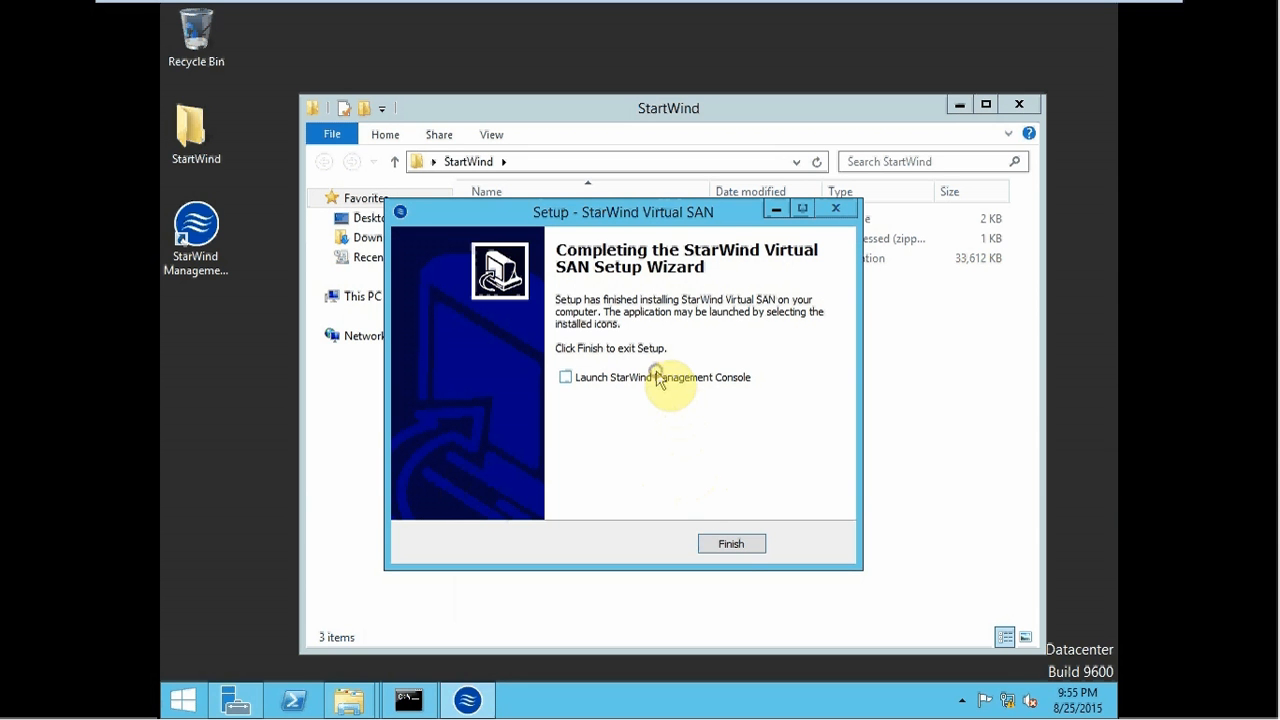
click(728, 544)
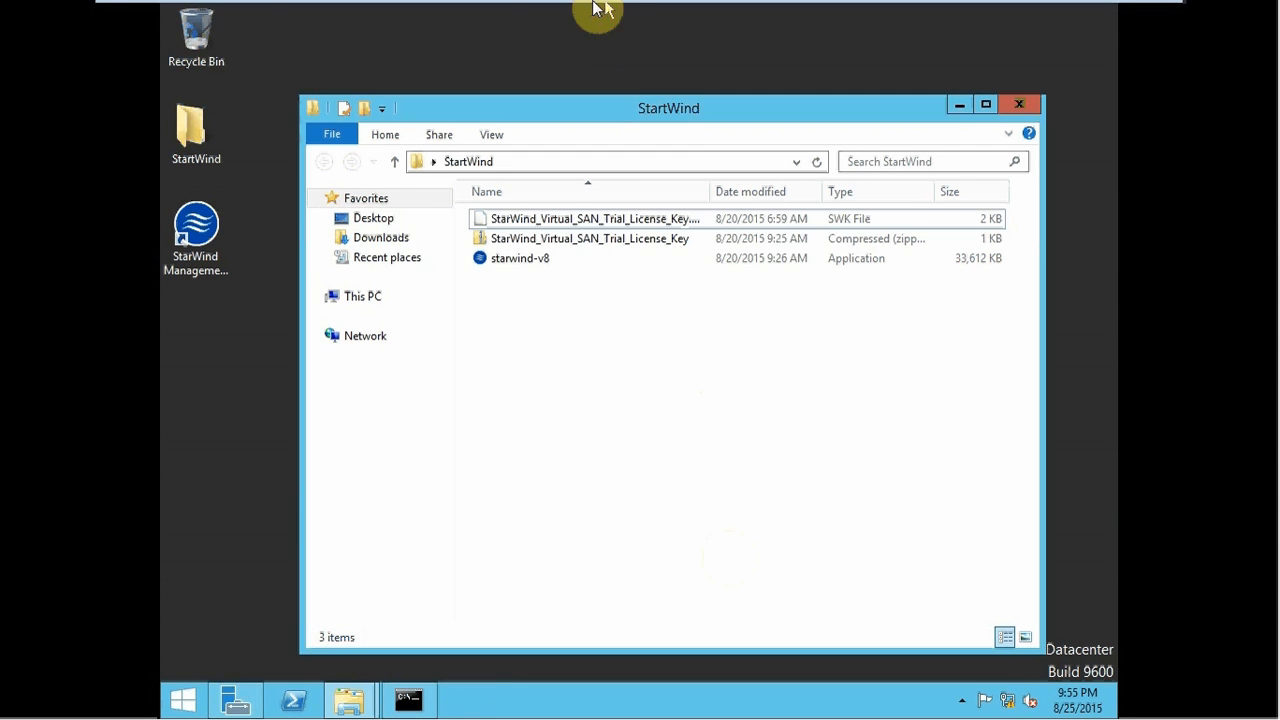
- On Node2Geo, open the StartWind desktop folder and launch the starwind-v8 installer
mouse_move(594, 8)
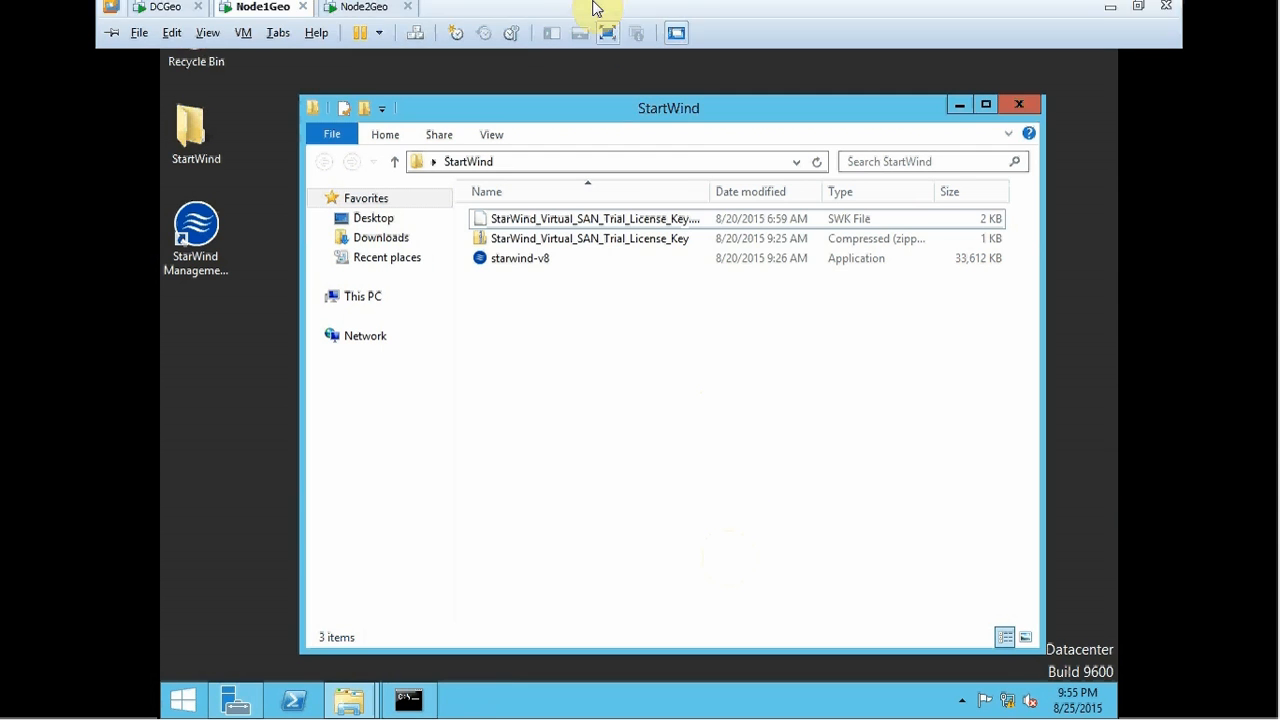
click(357, 16)
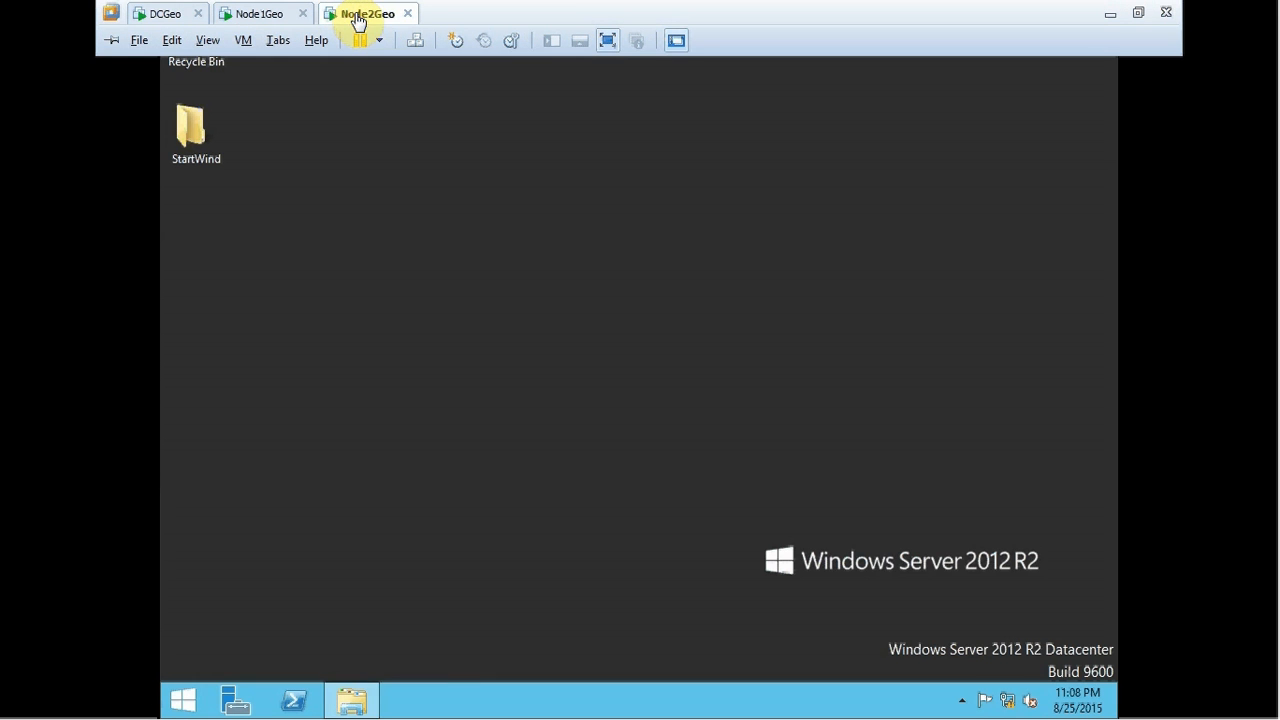
click(254, 131)
click(198, 136)
double_click(198, 136)
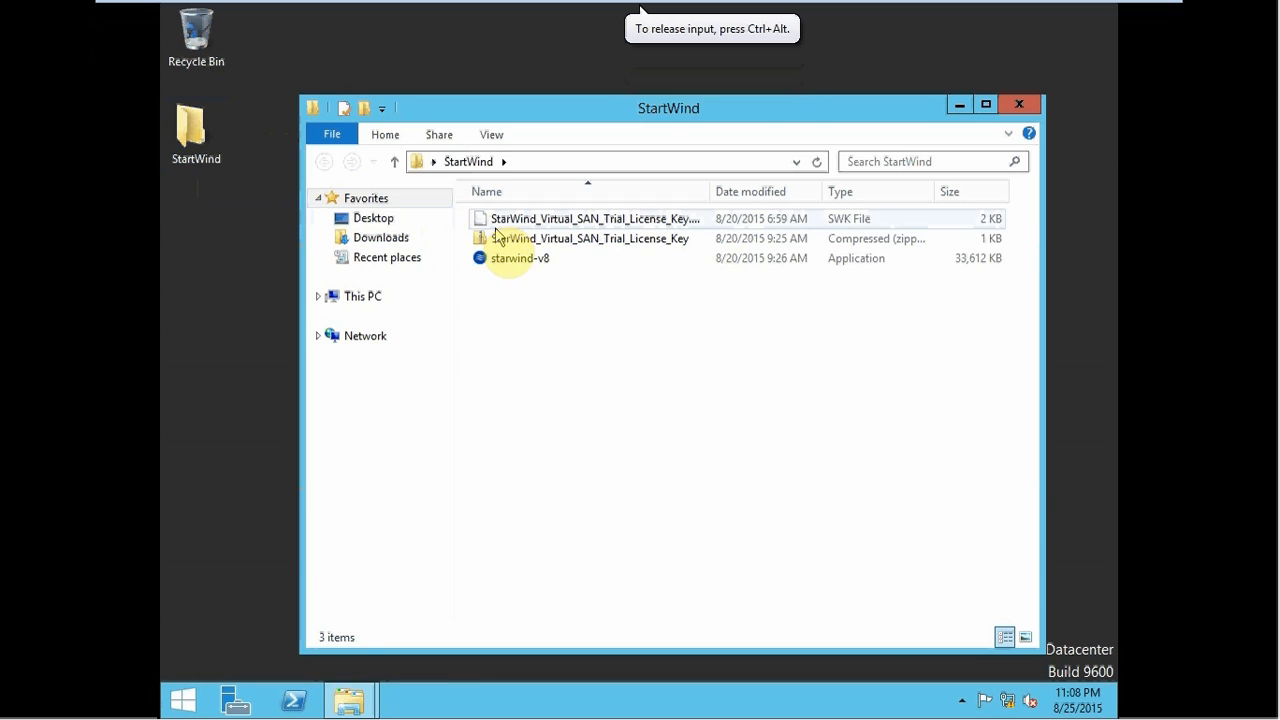
click(503, 262)
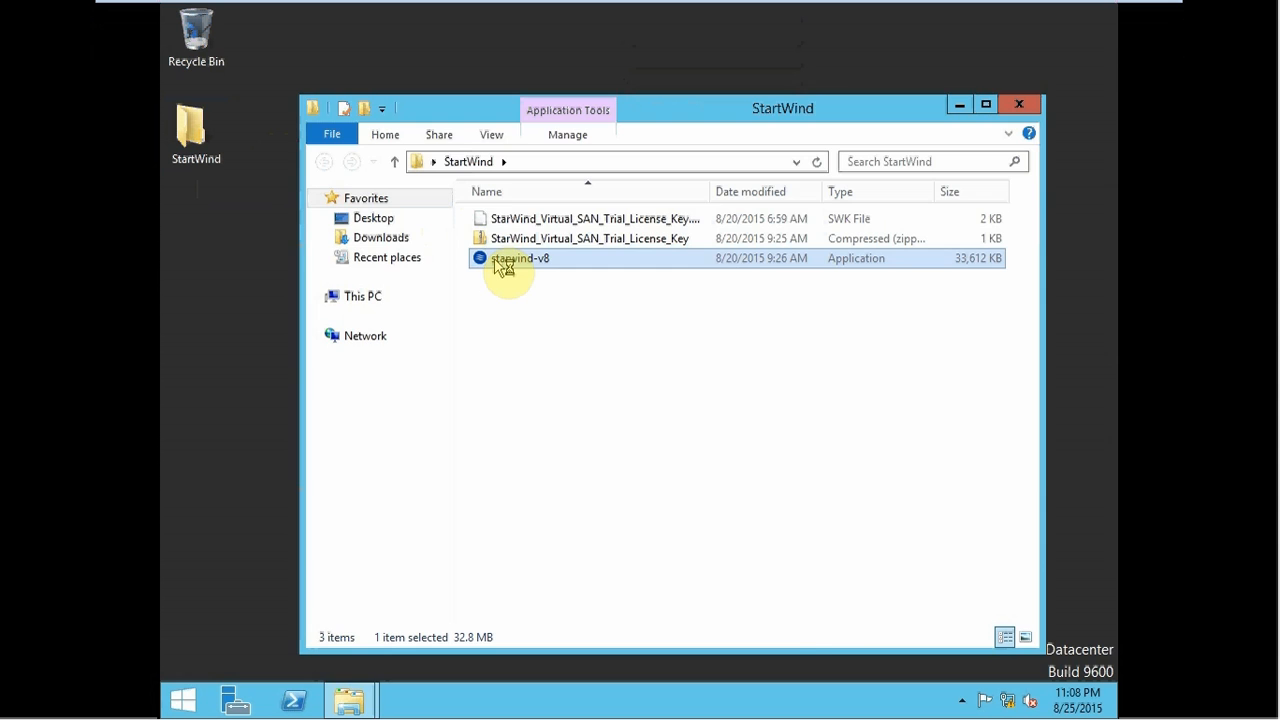
double_click(503, 262)
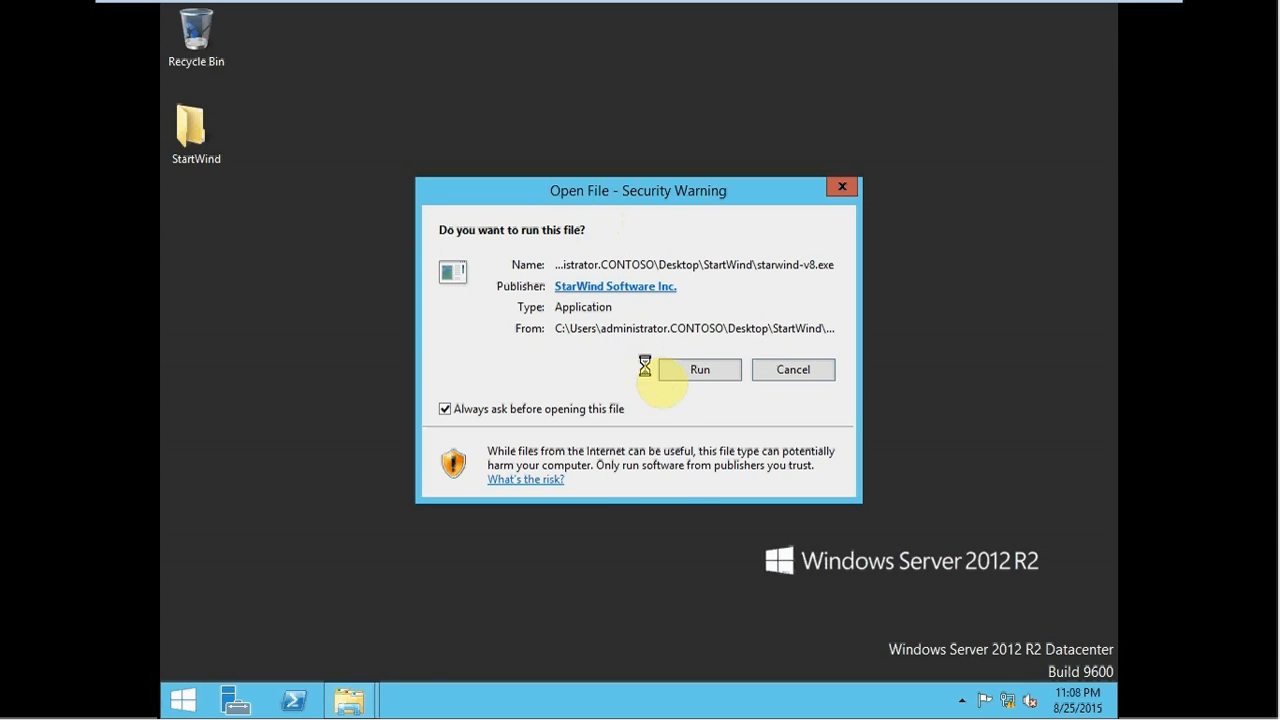
- Run the installer, accept the licence agreement, and keep the default folder, components and start menu
click(670, 380)
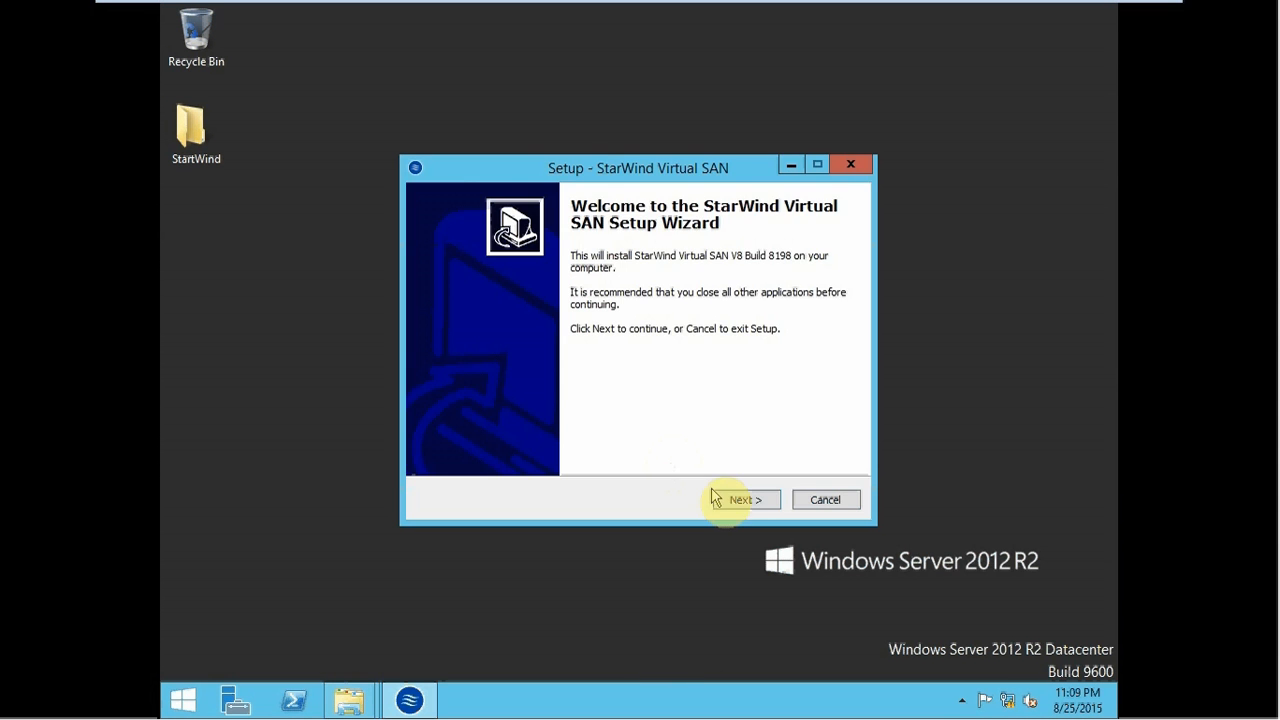
click(731, 498)
click(522, 442)
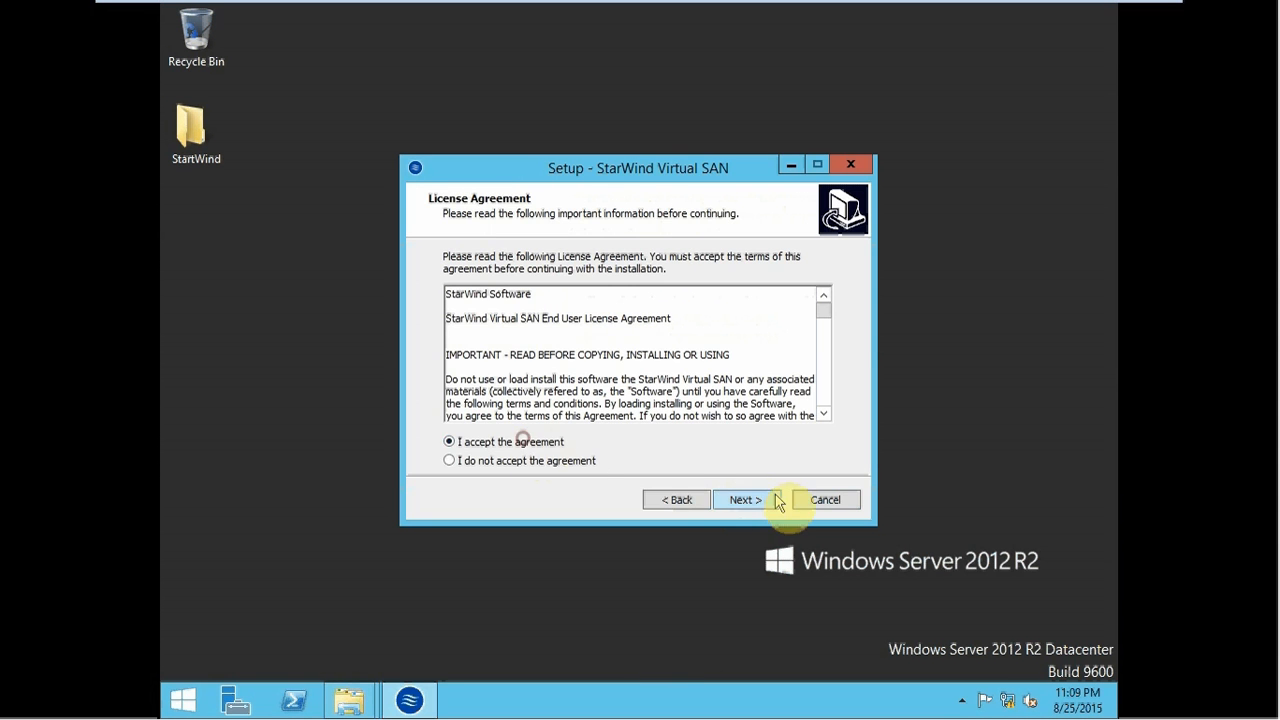
click(762, 500)
click(745, 500)
click(745, 500)
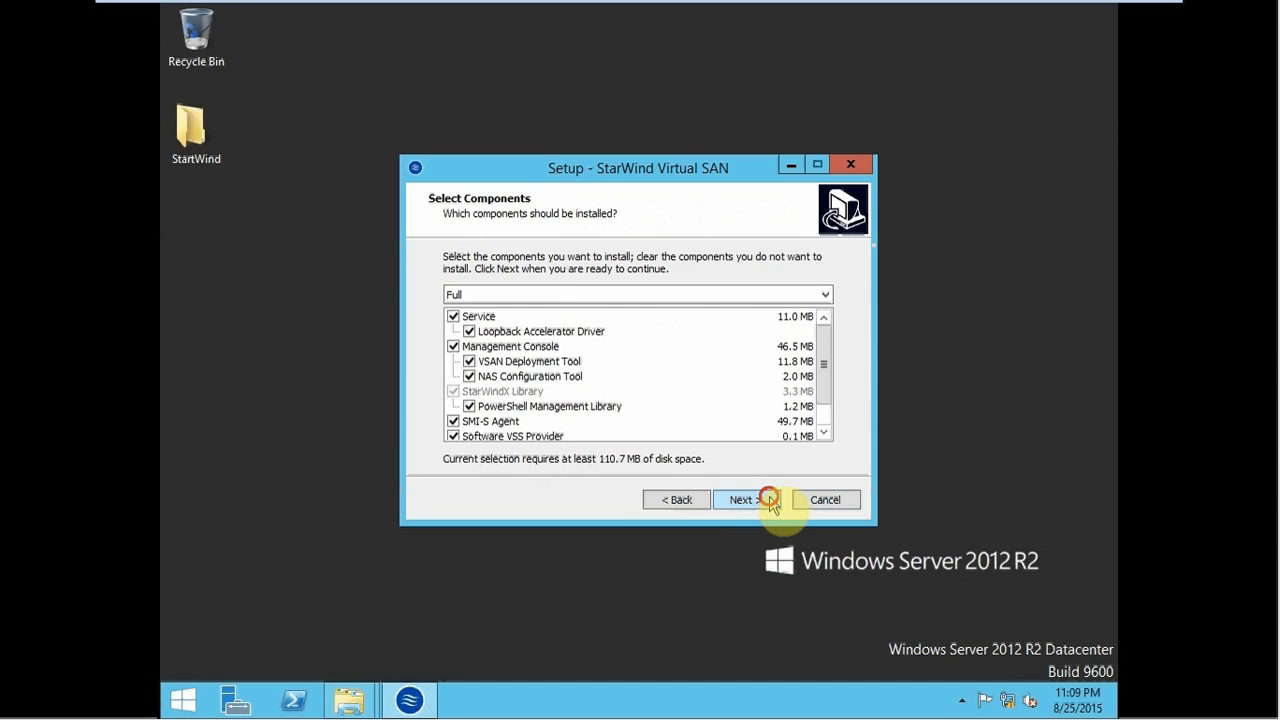
click(745, 500)
click(745, 500)
click(745, 500)
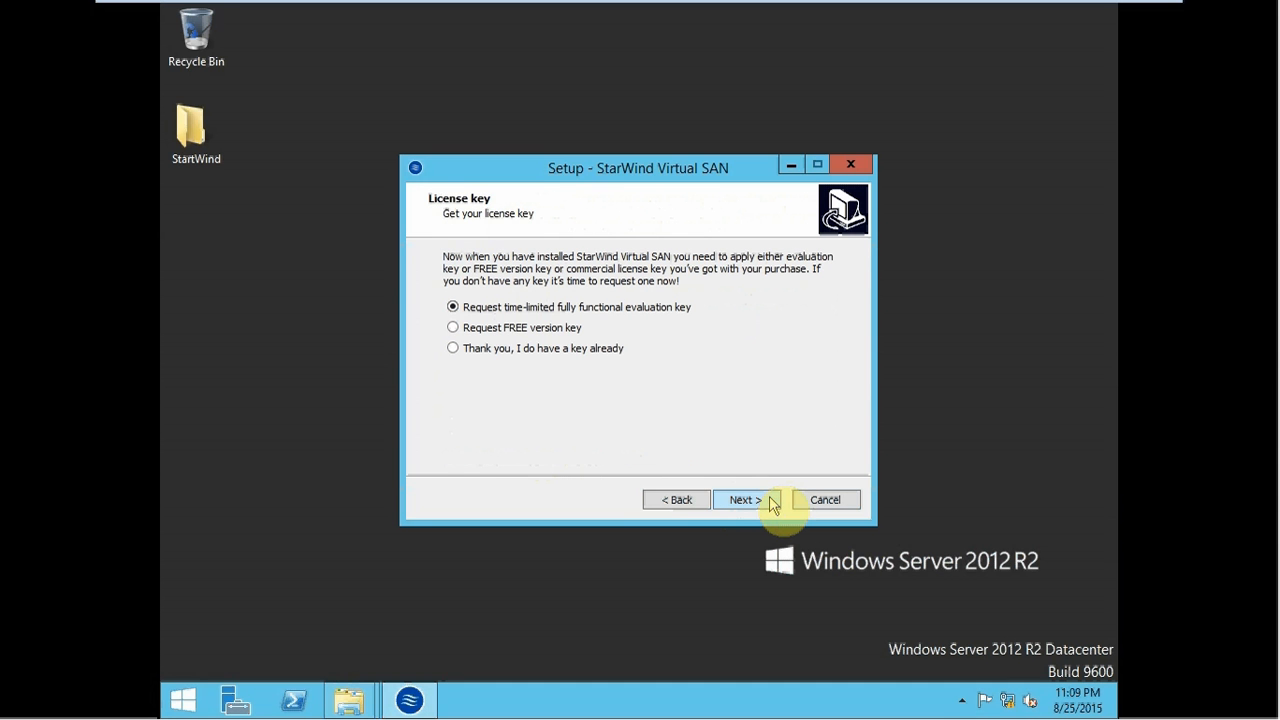
- Supply the existing trial license key file and start installing StarWind Virtual SAN
click(574, 348)
click(726, 500)
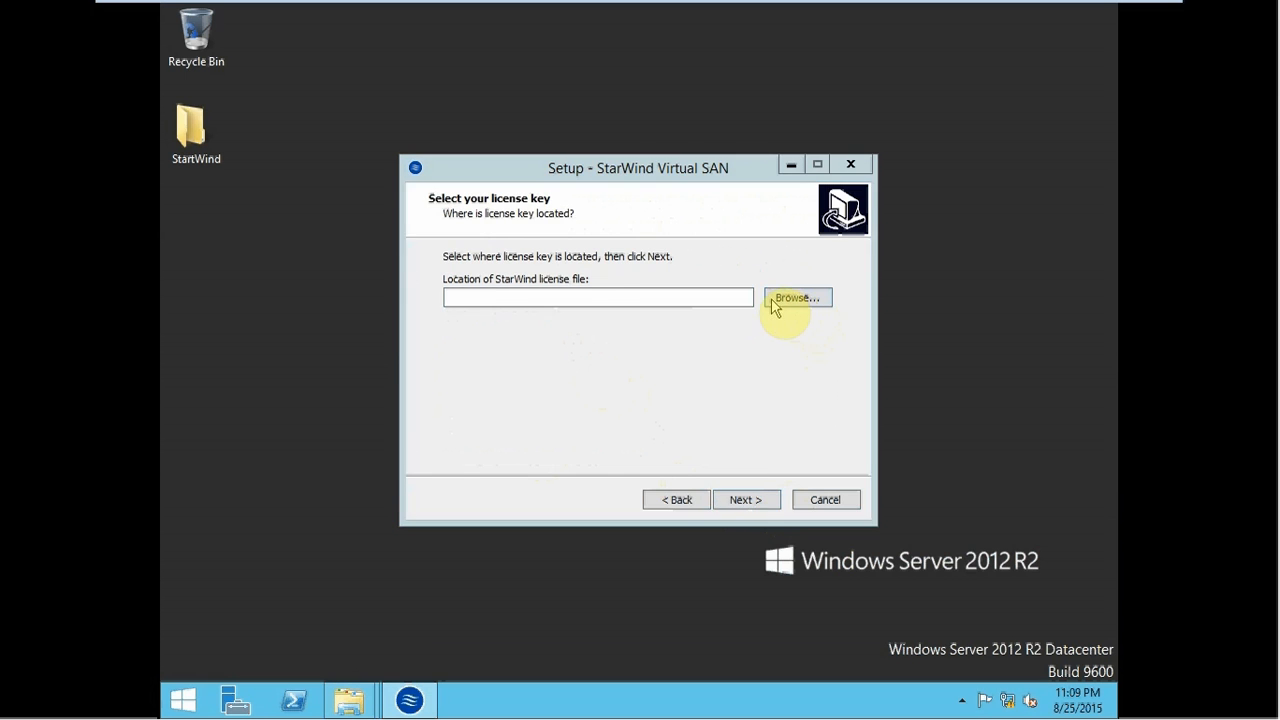
click(776, 302)
double_click(710, 320)
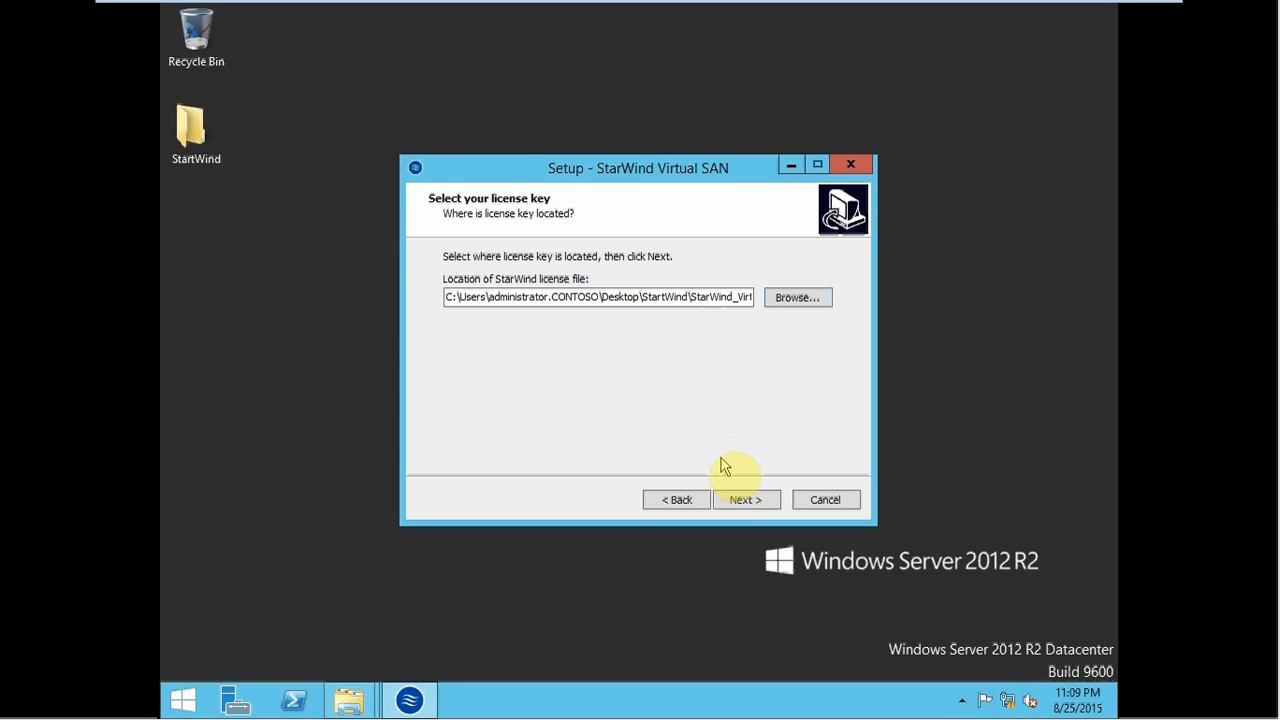
click(723, 500)
click(723, 501)
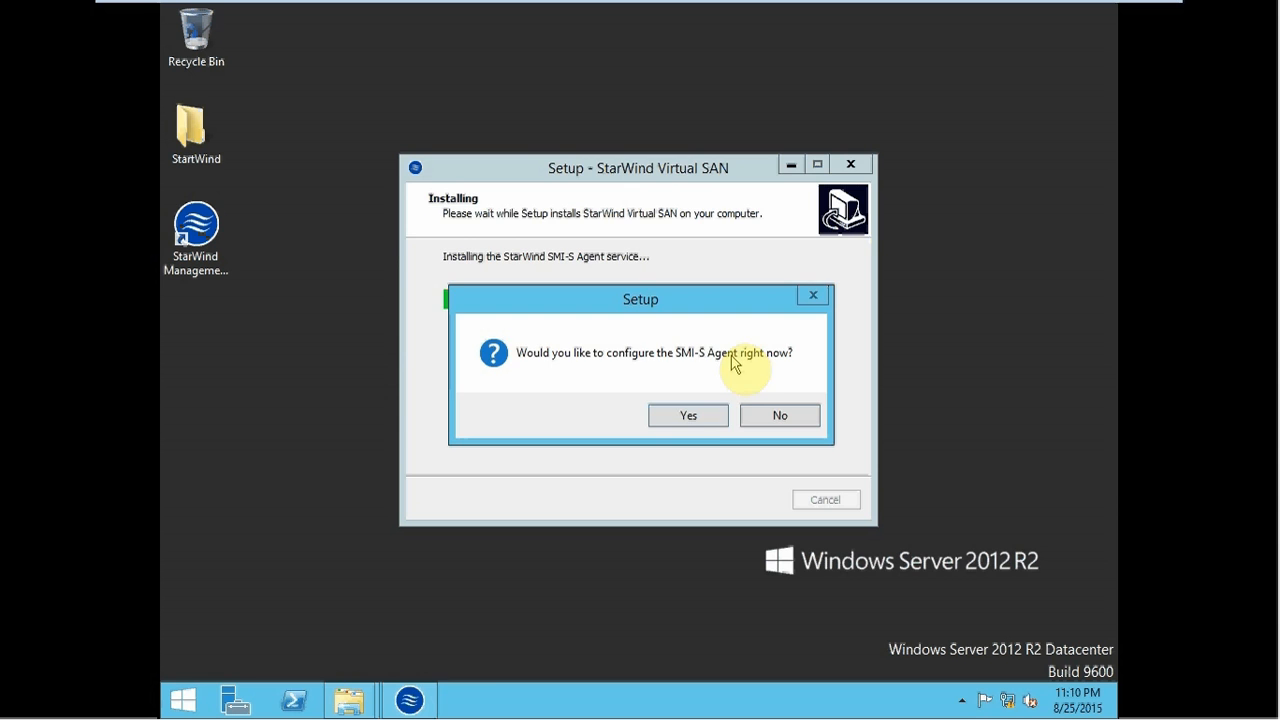
- Configure the SMI-S Agent now, then finish setup with 'Launch StarWind Management Console' left checked
click(689, 415)
click(470, 474)
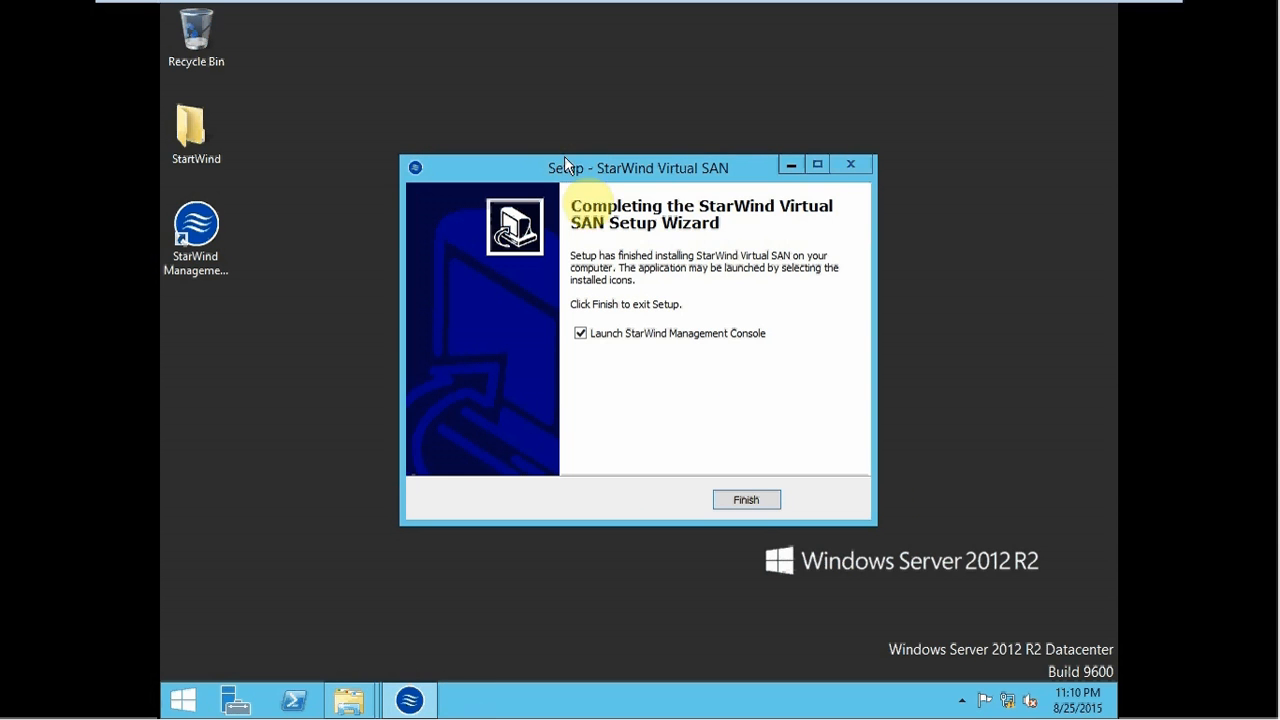
click(625, 333)
click(625, 333)
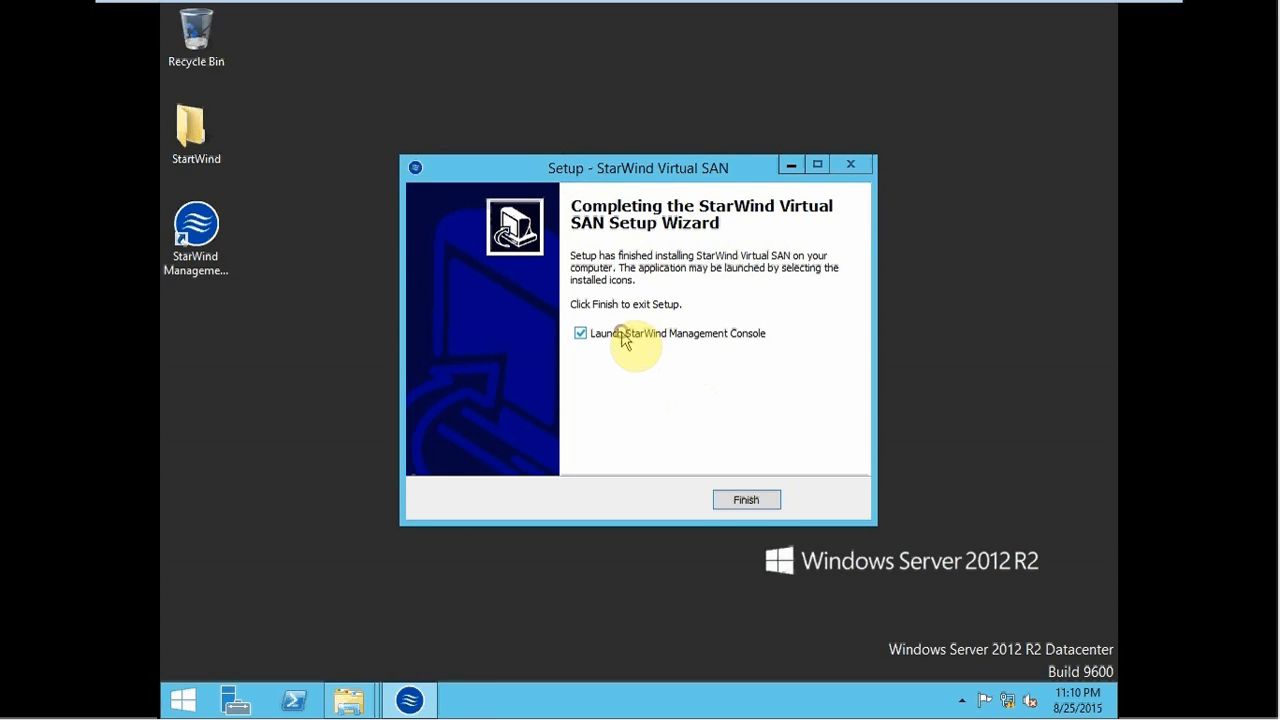
click(732, 498)
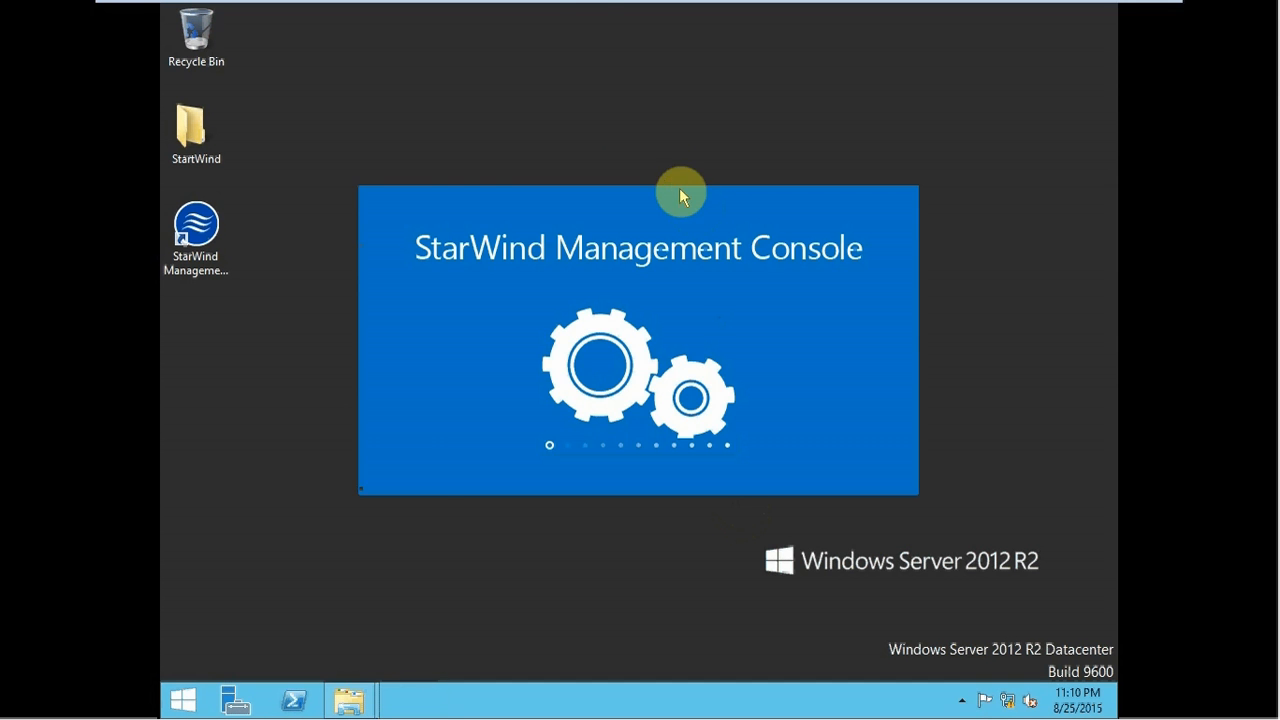
- On Node1Geo, close the StartWind folder window and launch StarWind Management Console
mouse_move(500, 8)
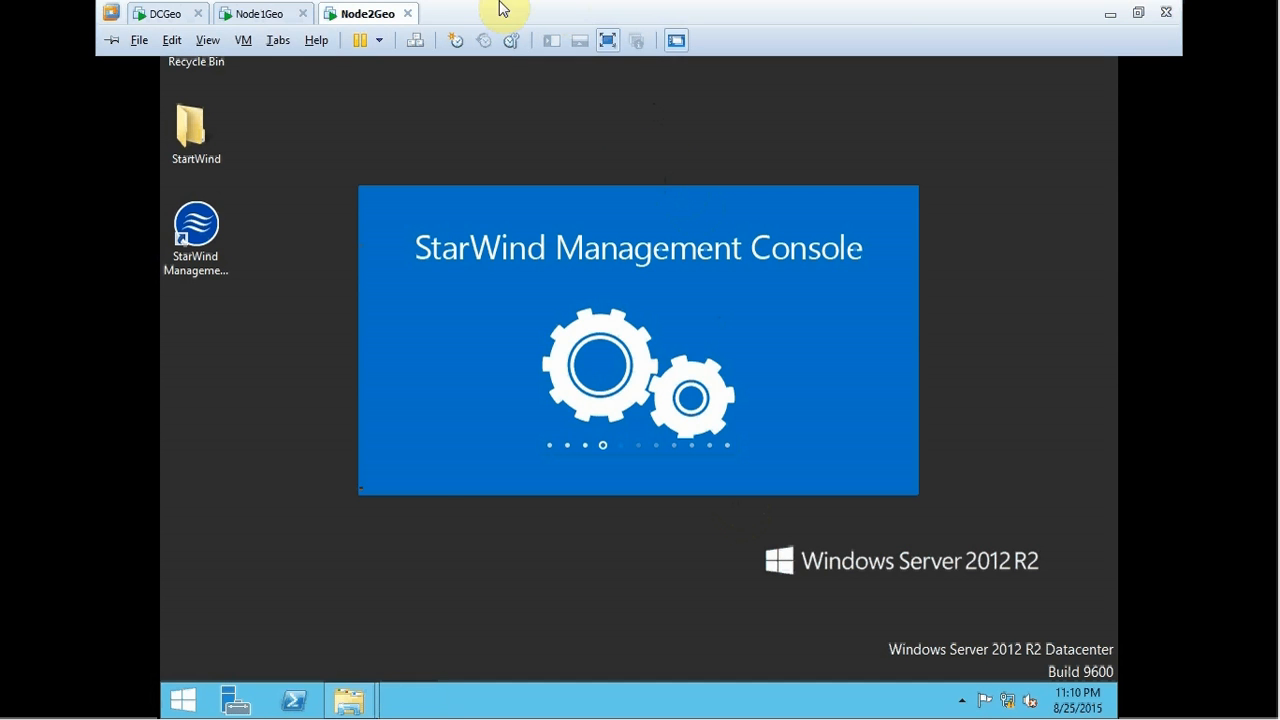
click(274, 17)
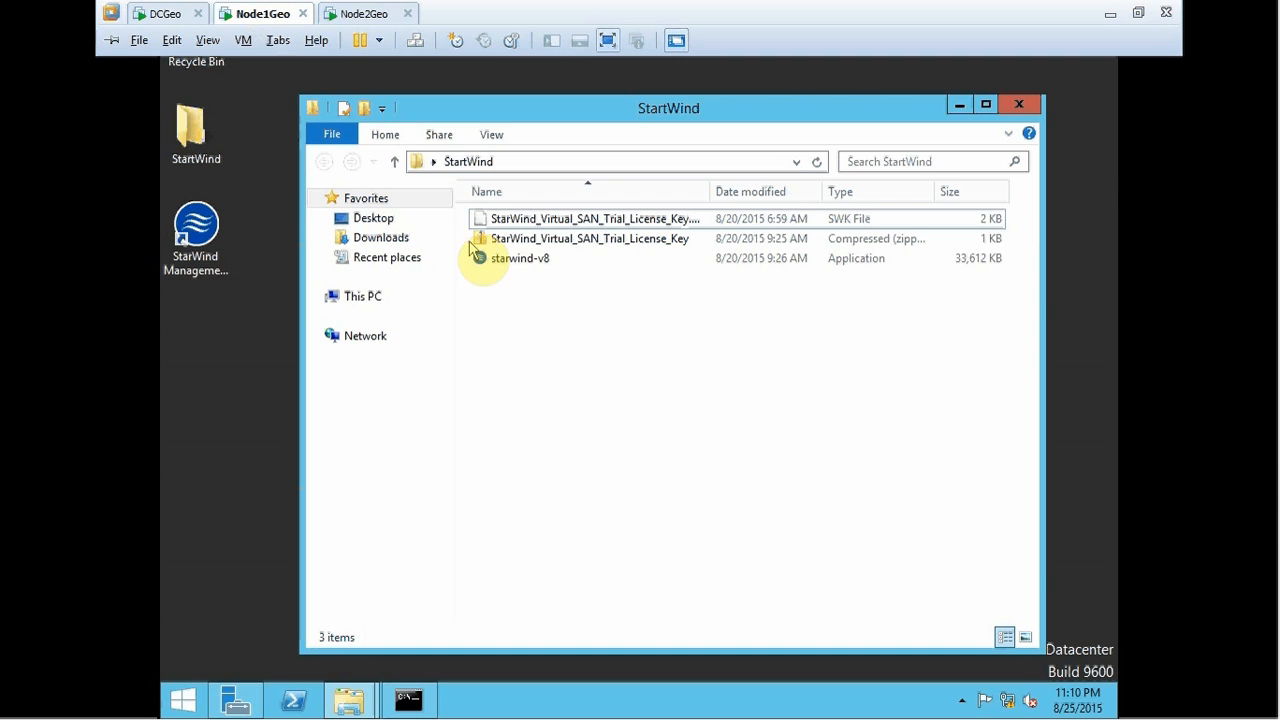
click(1018, 104)
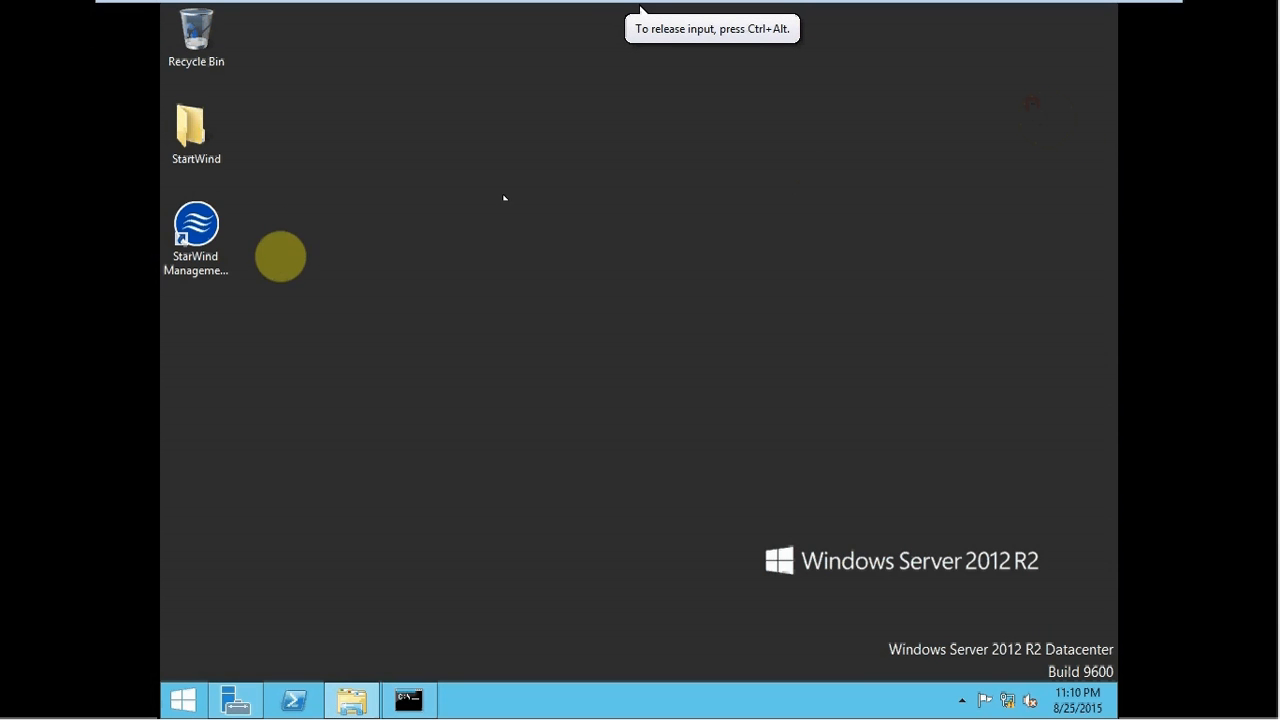
double_click(205, 258)
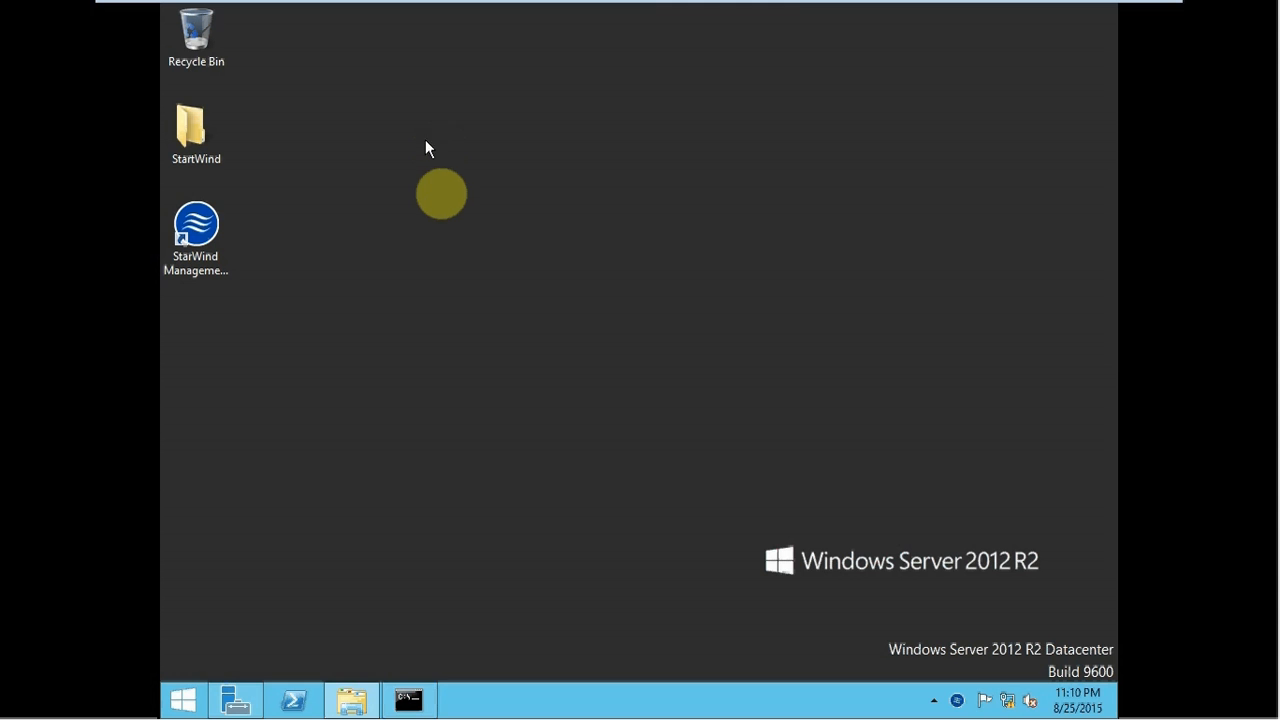
- Rerun ping node2geo showing 0% loss, close Command Prompt, and right-click the desktop
click(420, 702)
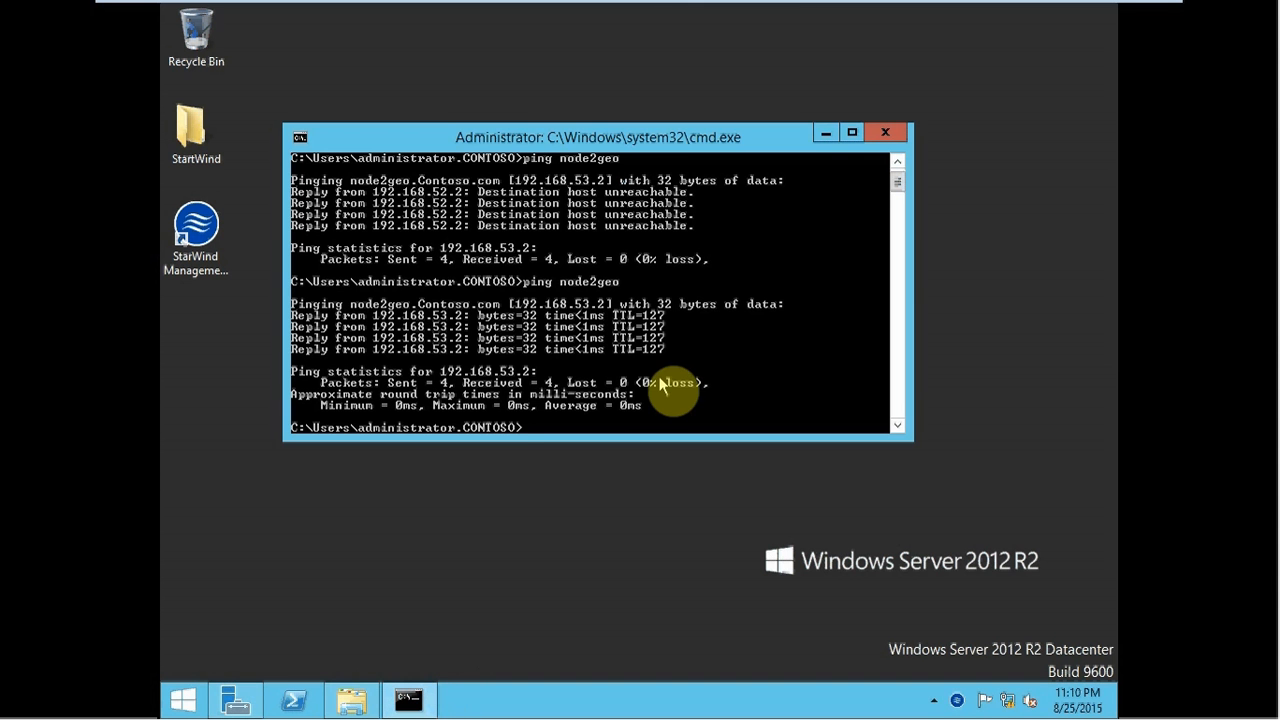
key(Up)
key(Return)
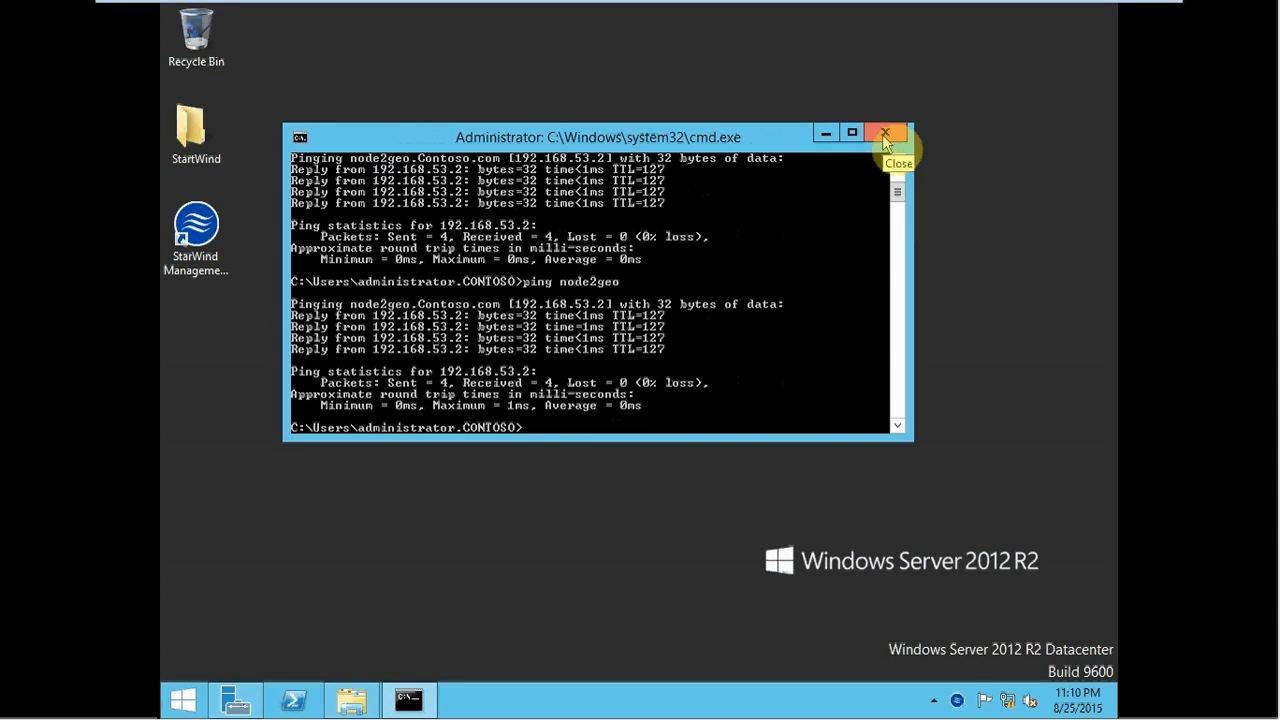
click(884, 139)
right_click(709, 240)
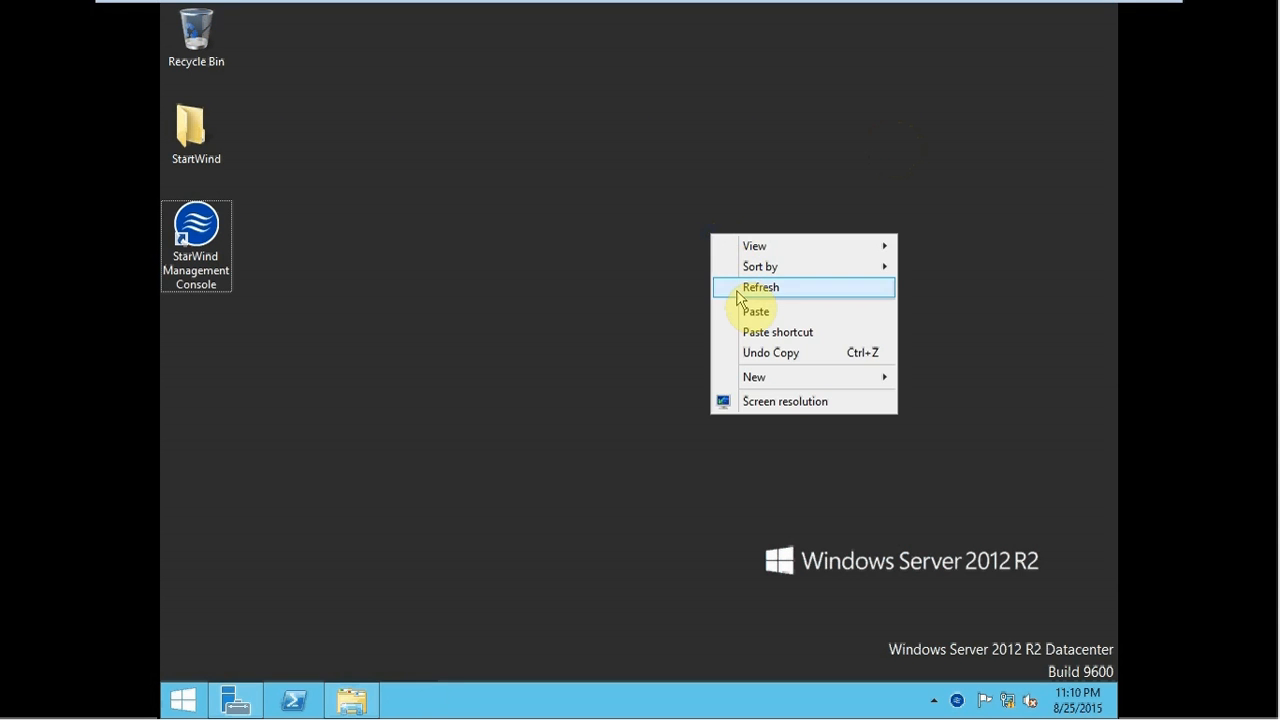
- Refresh the desktop, open StarWind Management Console maximized with a wider navigation pane, and start Add Server
click(737, 287)
click(224, 255)
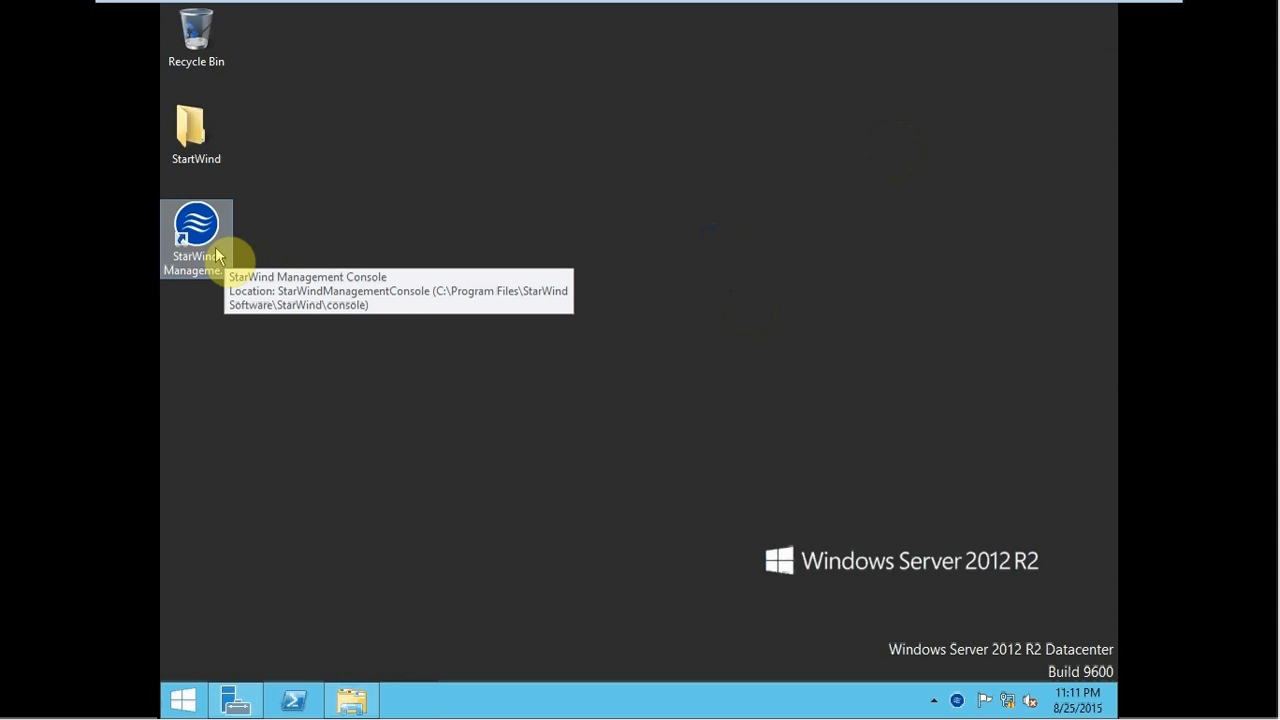
double_click(217, 254)
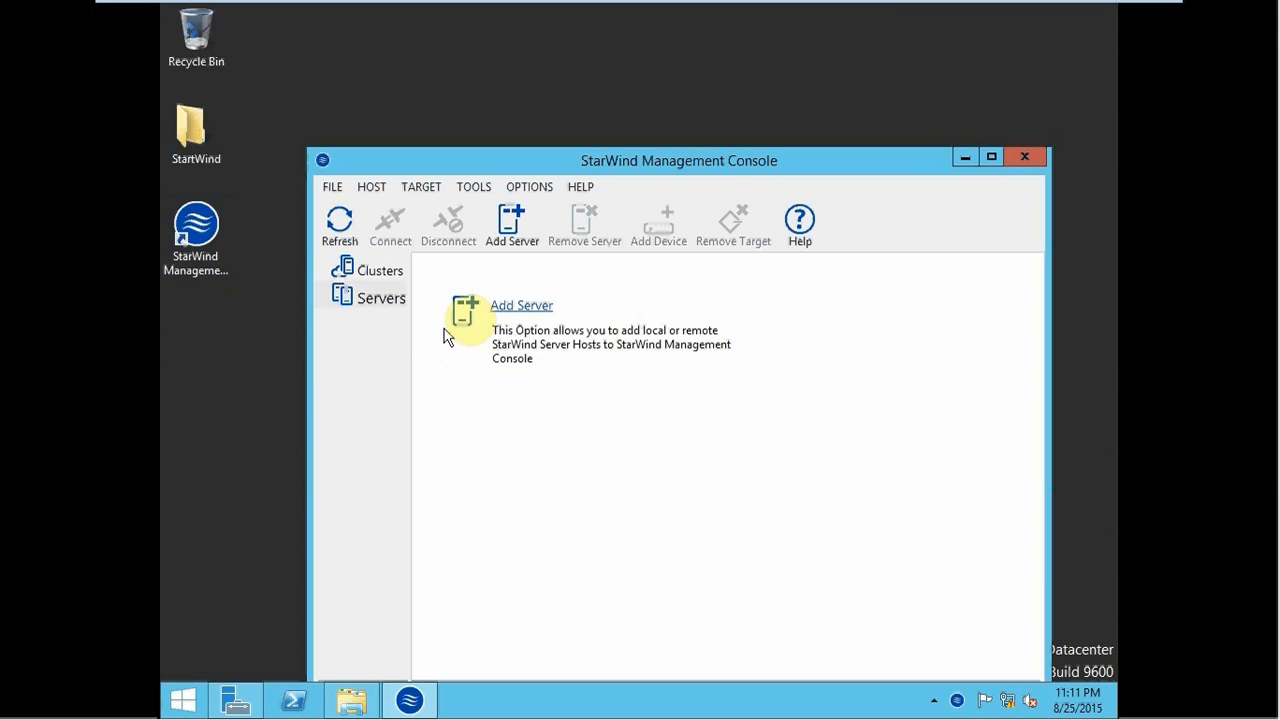
double_click(579, 162)
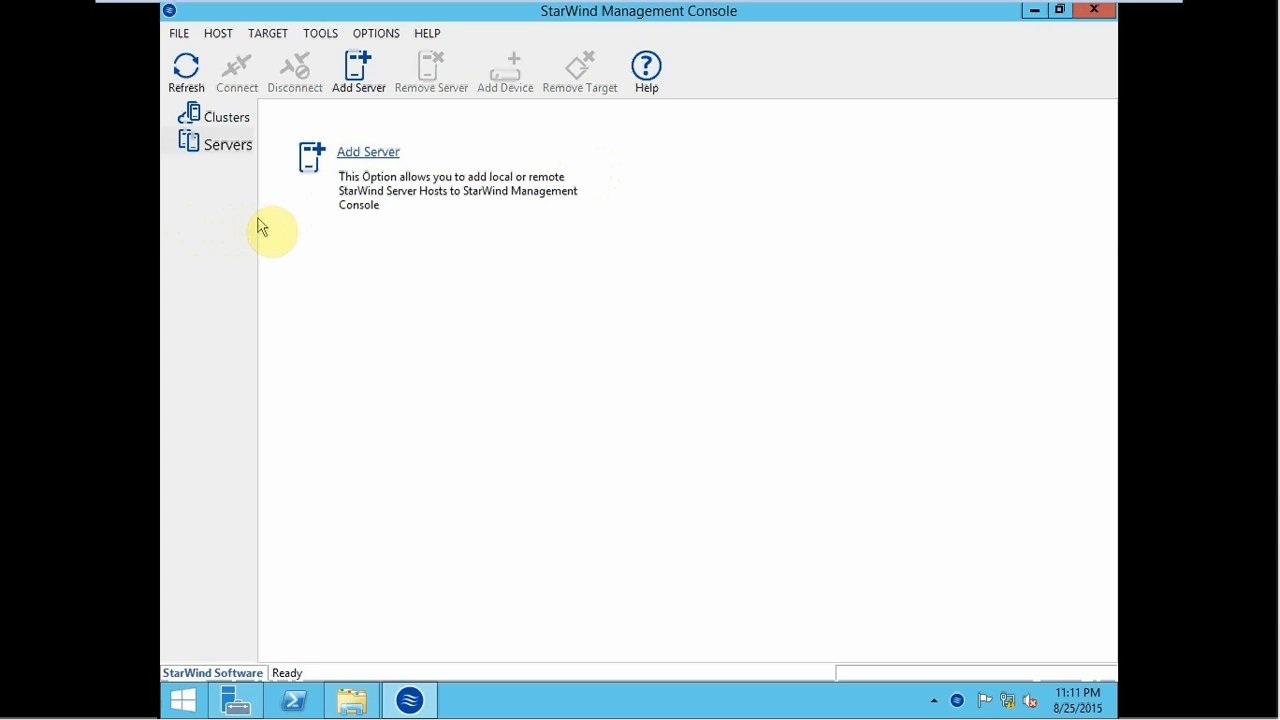
drag(257, 228, 391, 237)
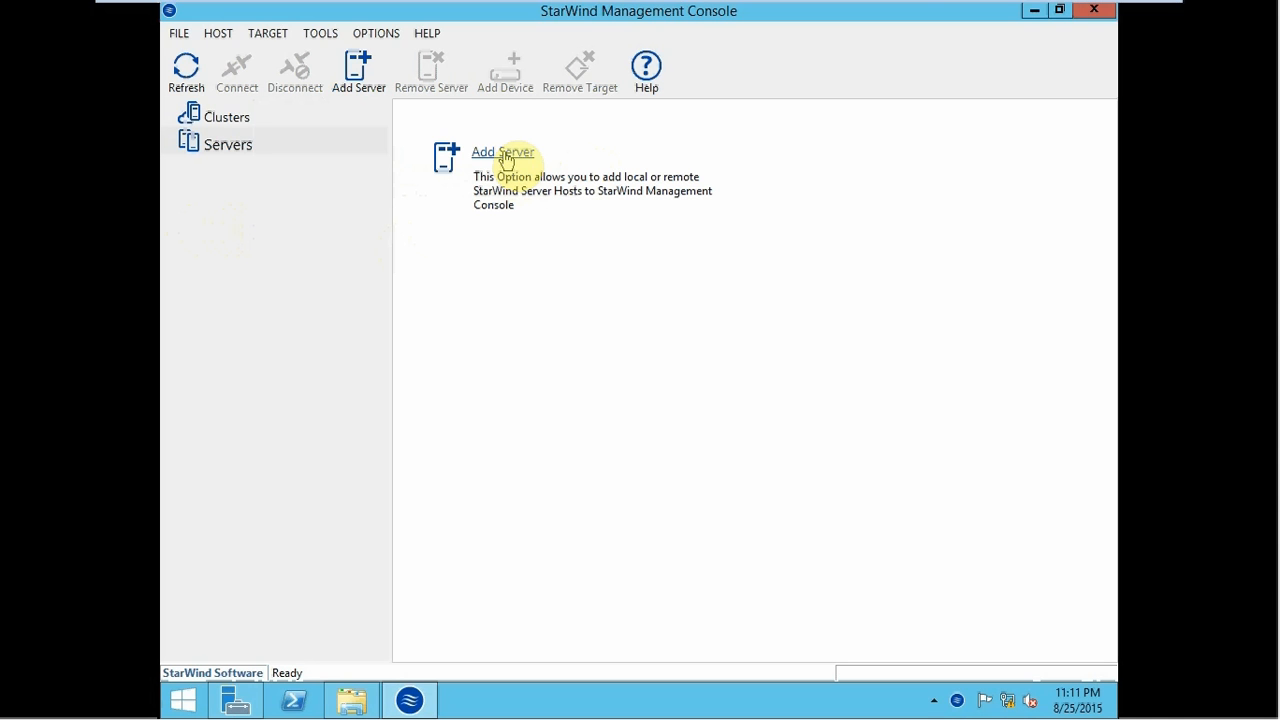
mouse_move(571, 6)
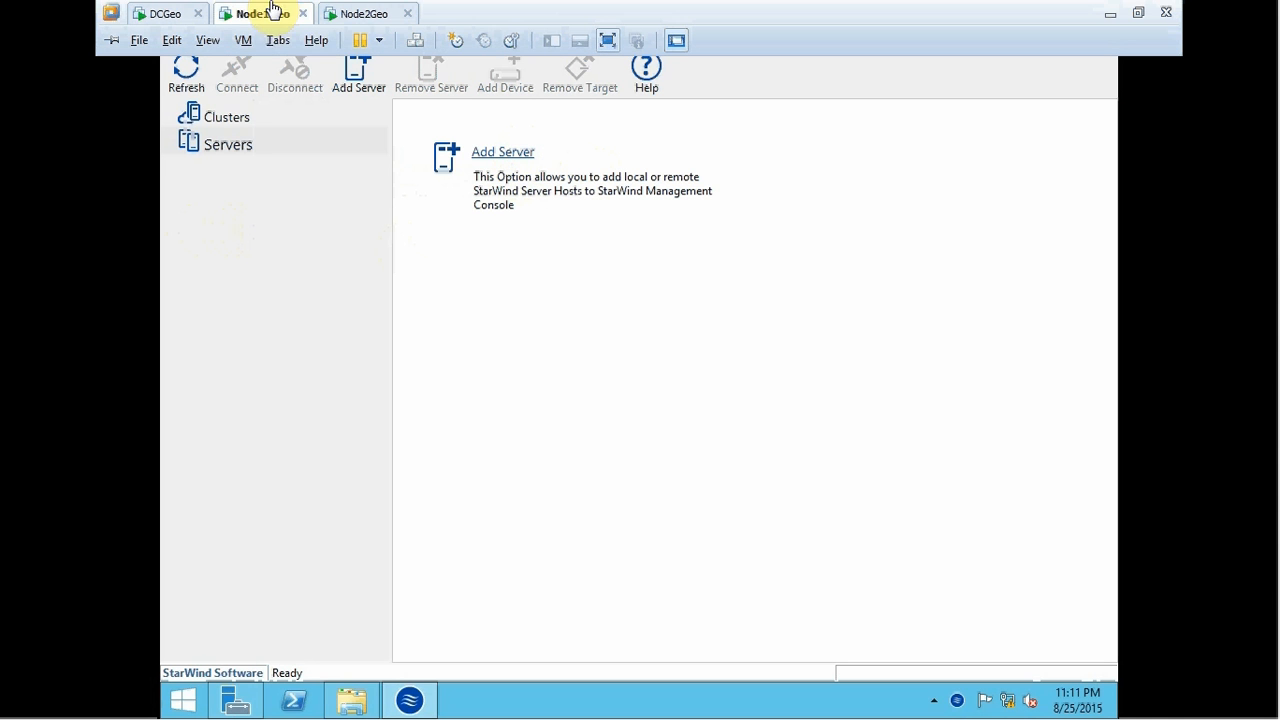
click(497, 160)
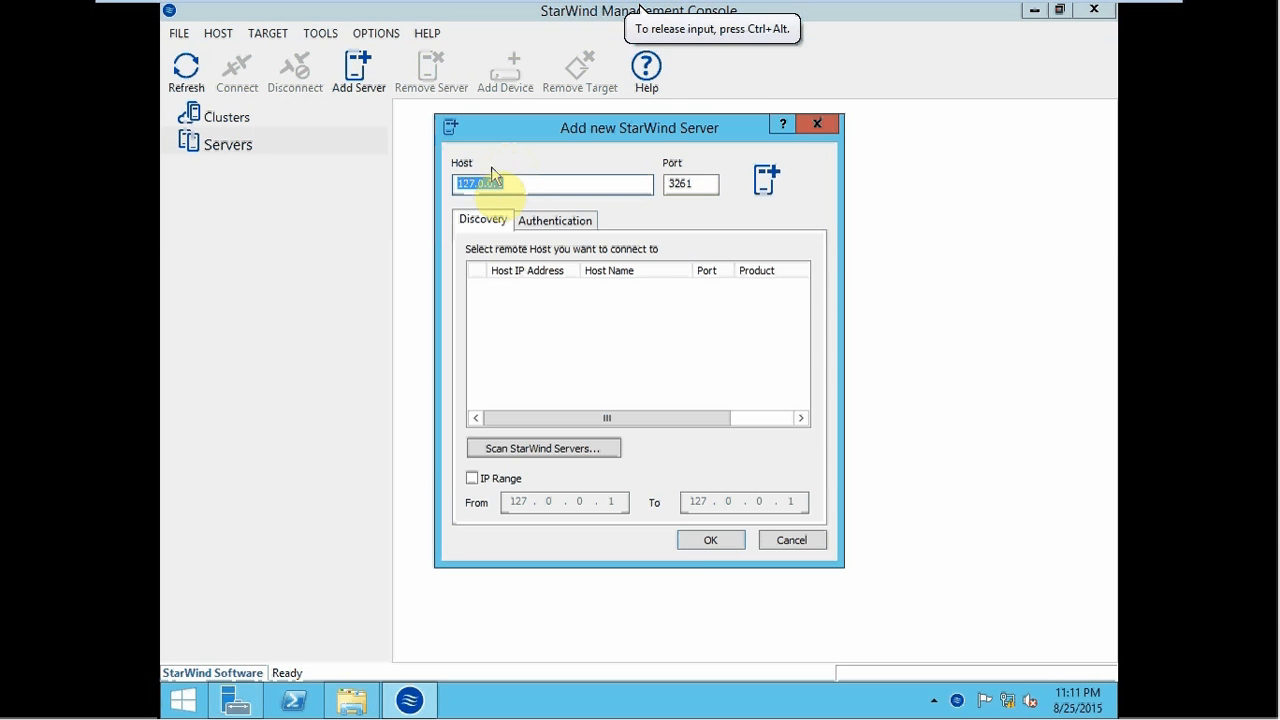
- Add server 127.0.0.1:3261, connect to NODE1GEO.CONTOSO.COM, and accept My Computer\C as the storage pool
click(514, 184)
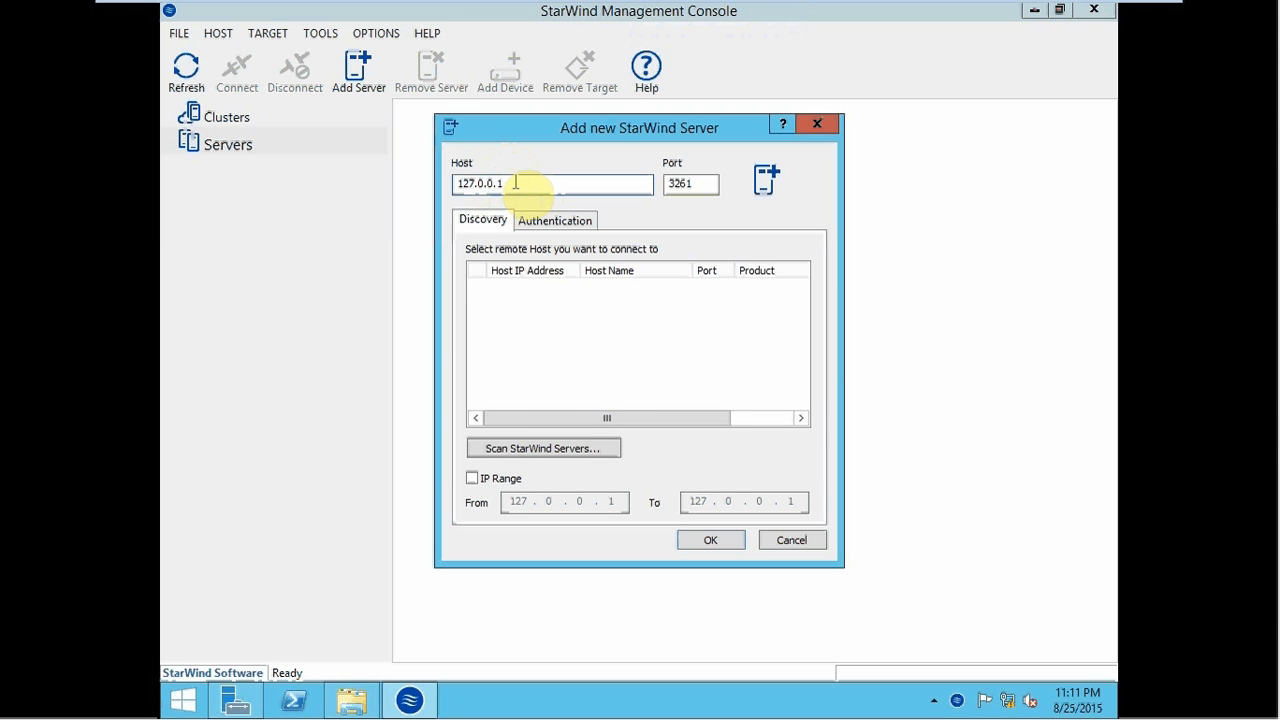
click(708, 542)
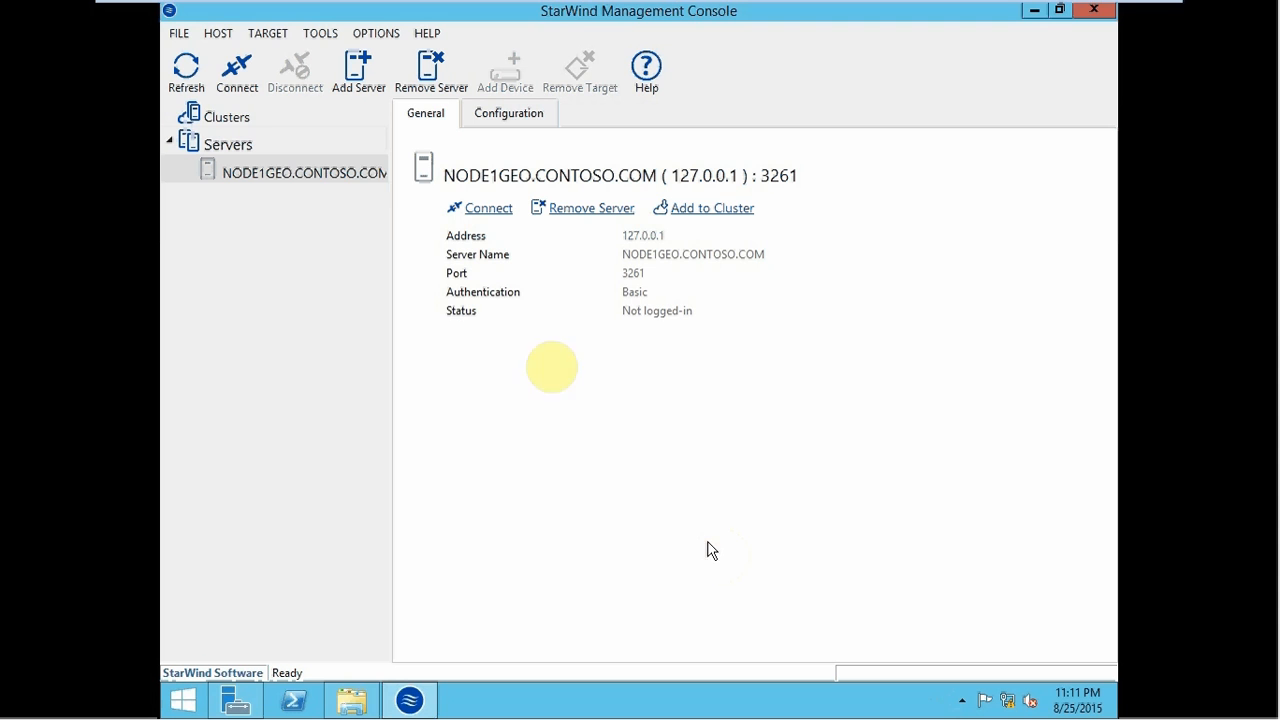
click(273, 174)
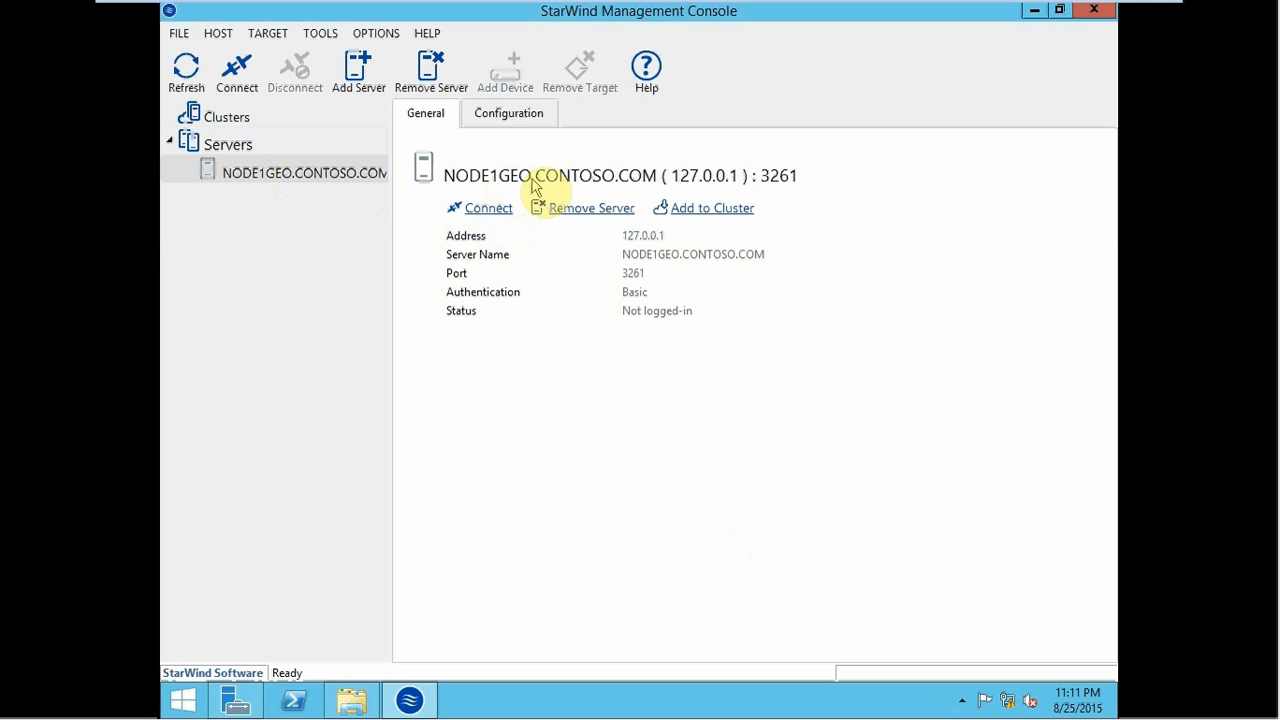
click(487, 214)
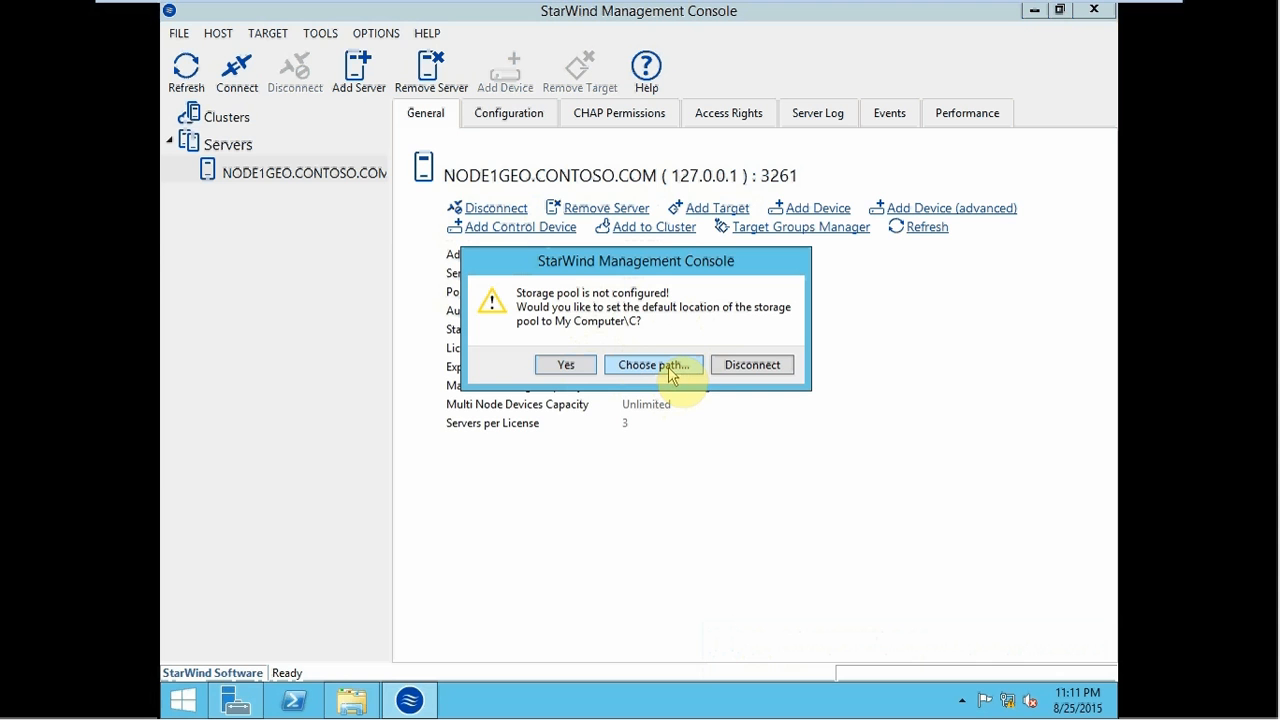
click(566, 365)
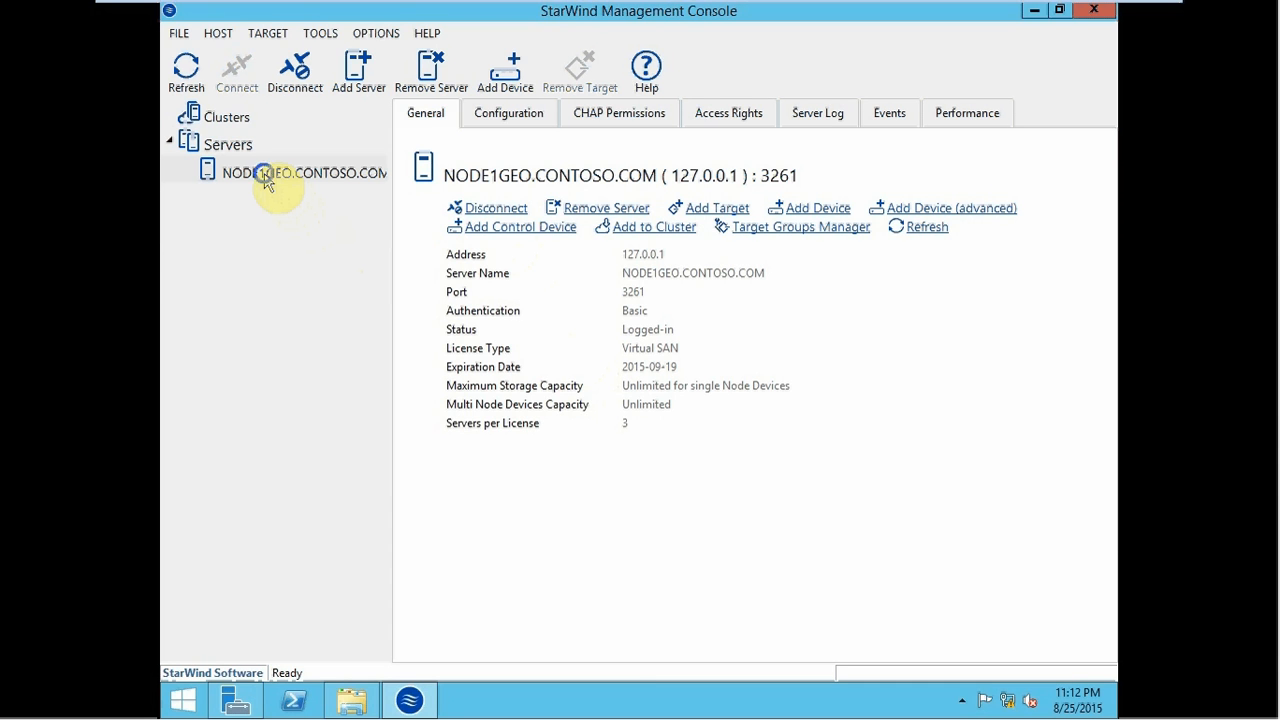
- Start adding a virtual hard disk device to NODE1GEO with a 4 GB size
right_click(266, 181)
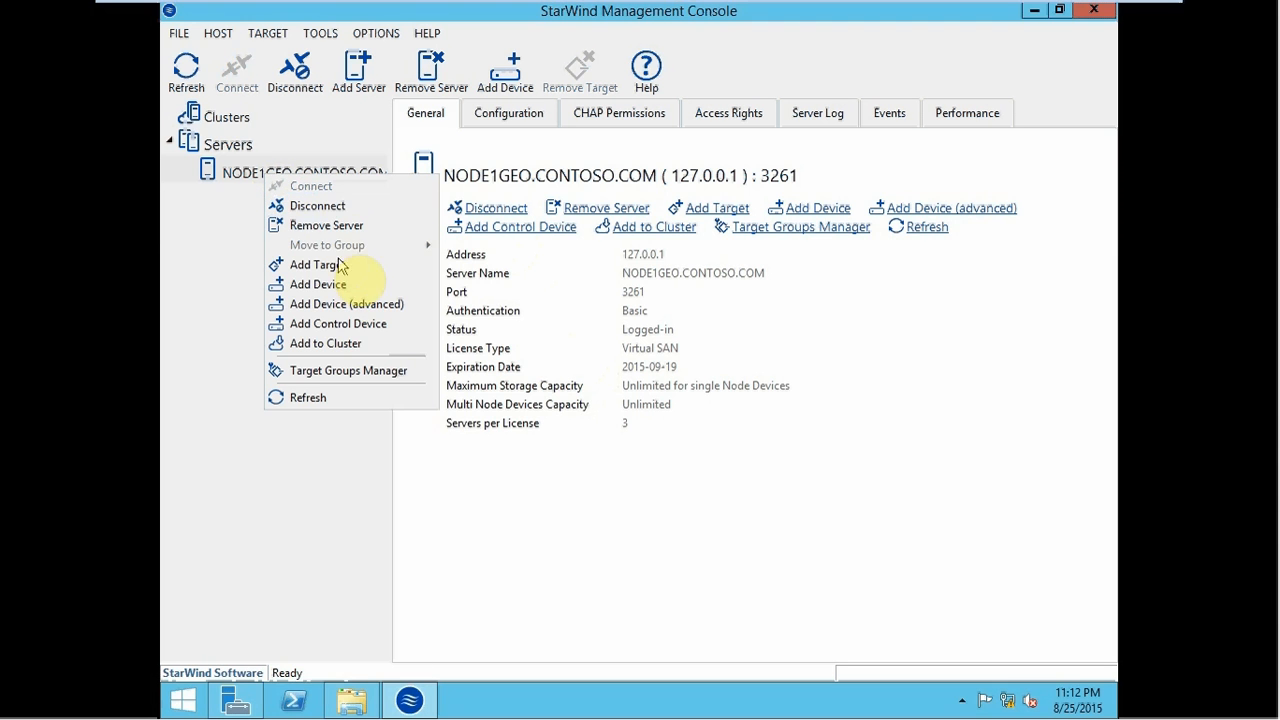
click(348, 309)
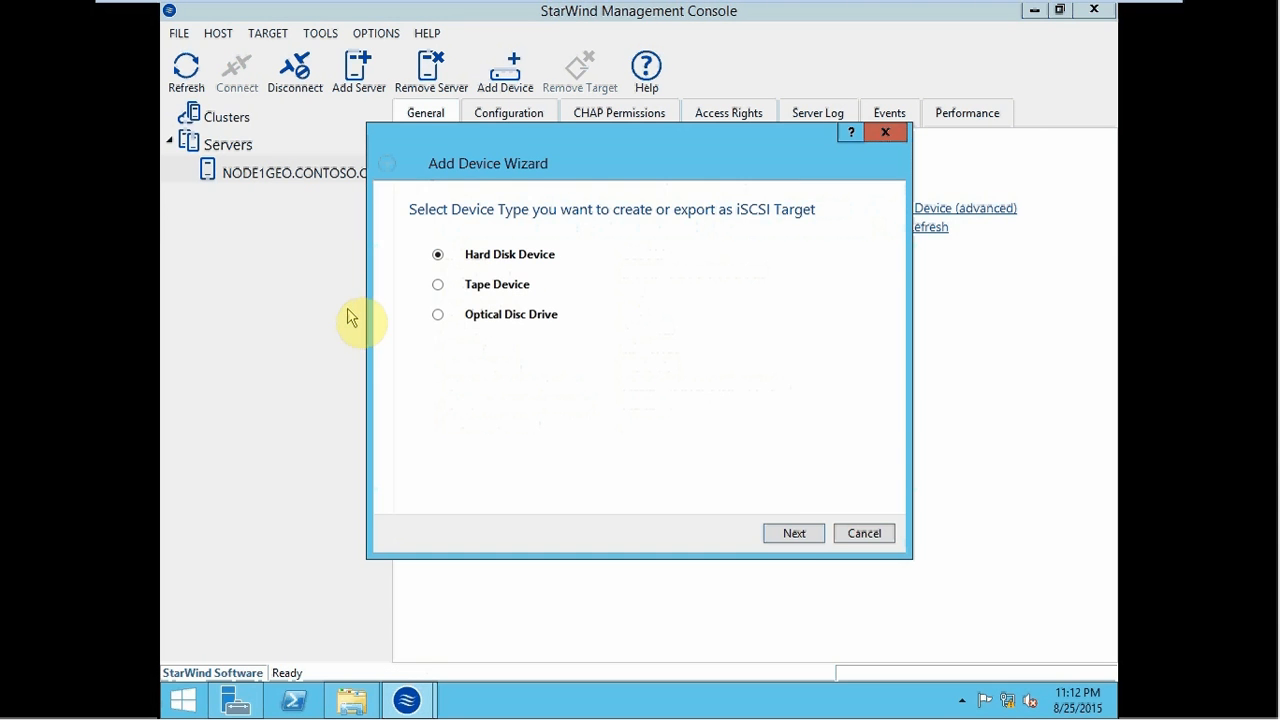
click(793, 533)
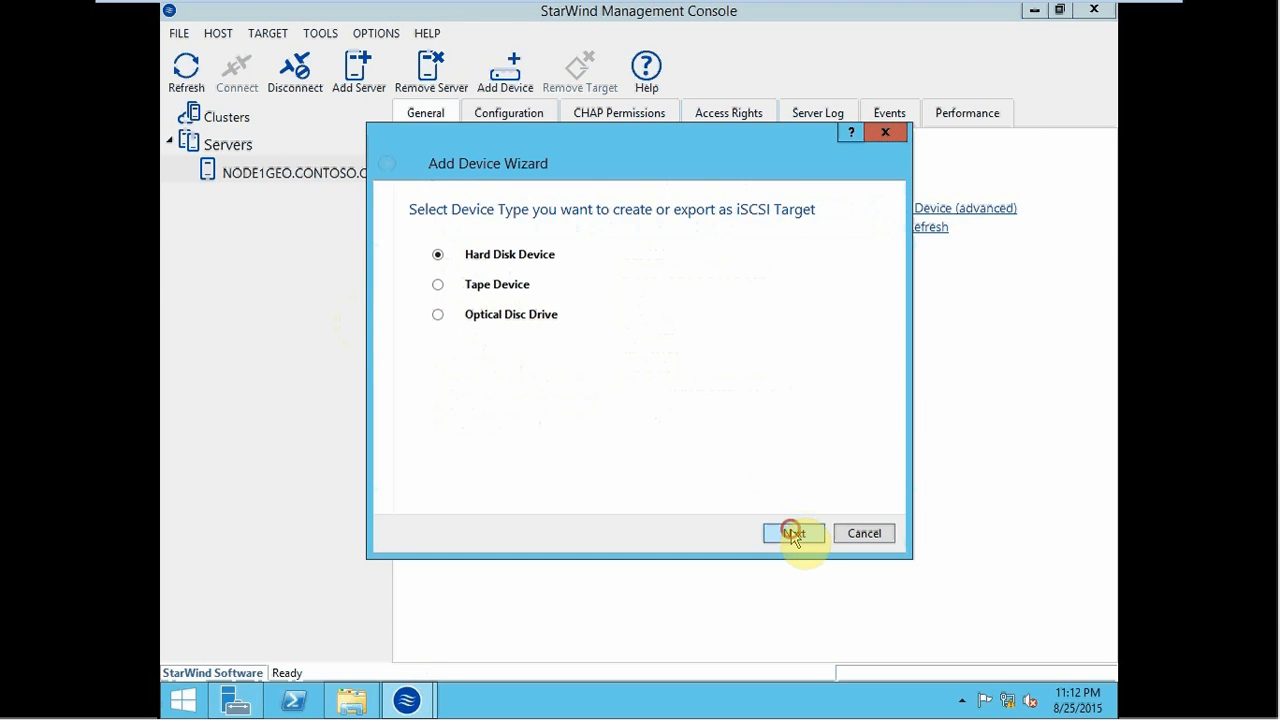
click(793, 533)
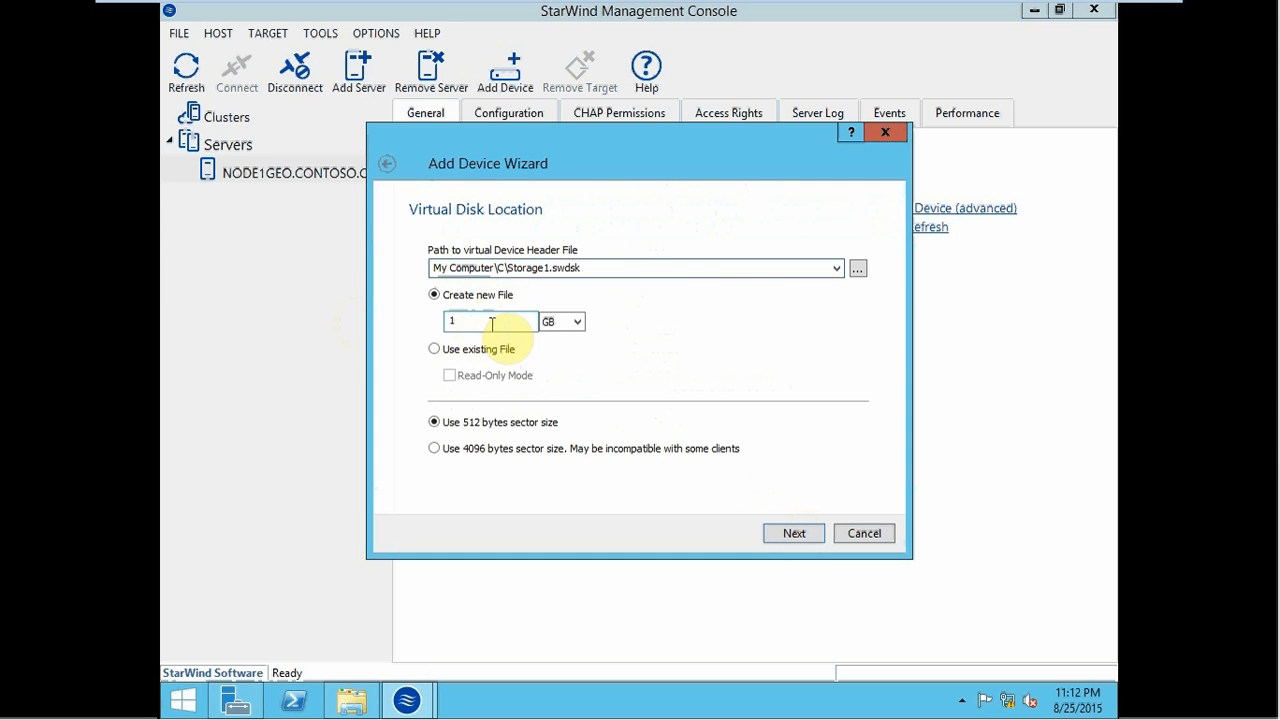
drag(491, 324, 438, 317)
text(4)
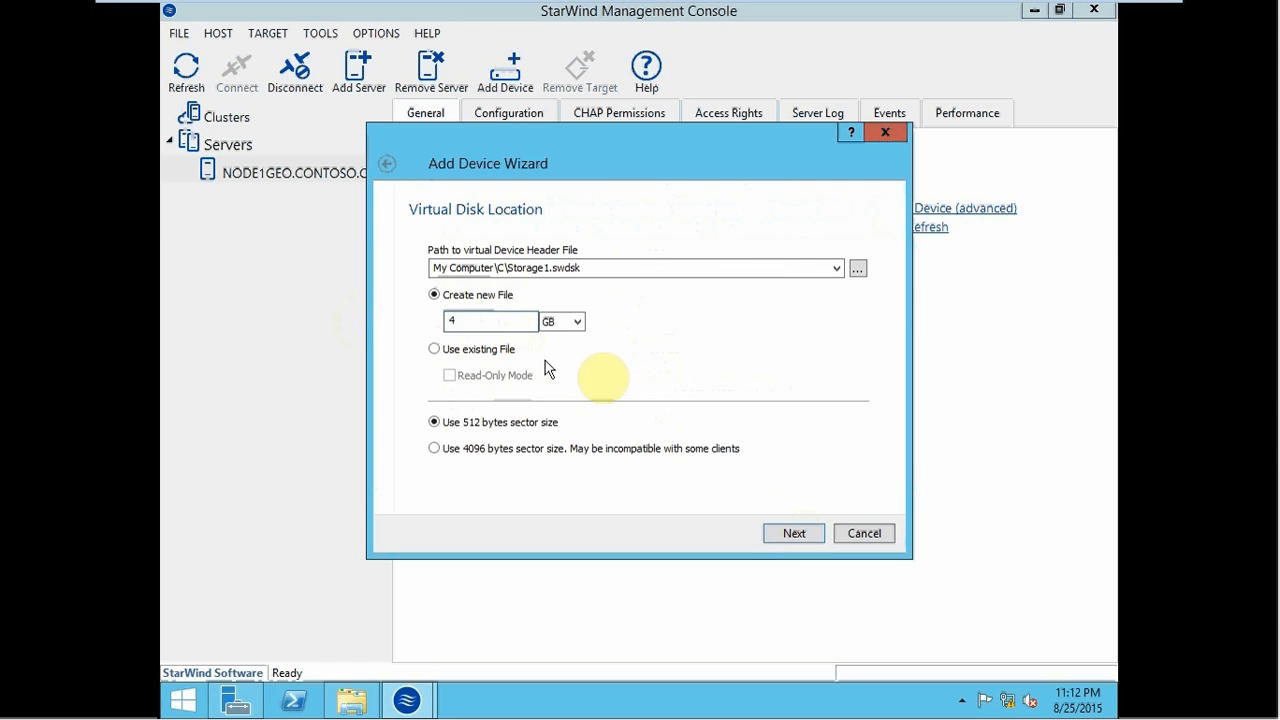
click(797, 538)
- Keep the default disk and 128 MB Write-Back cache options, then create the target named DataDrive
click(797, 538)
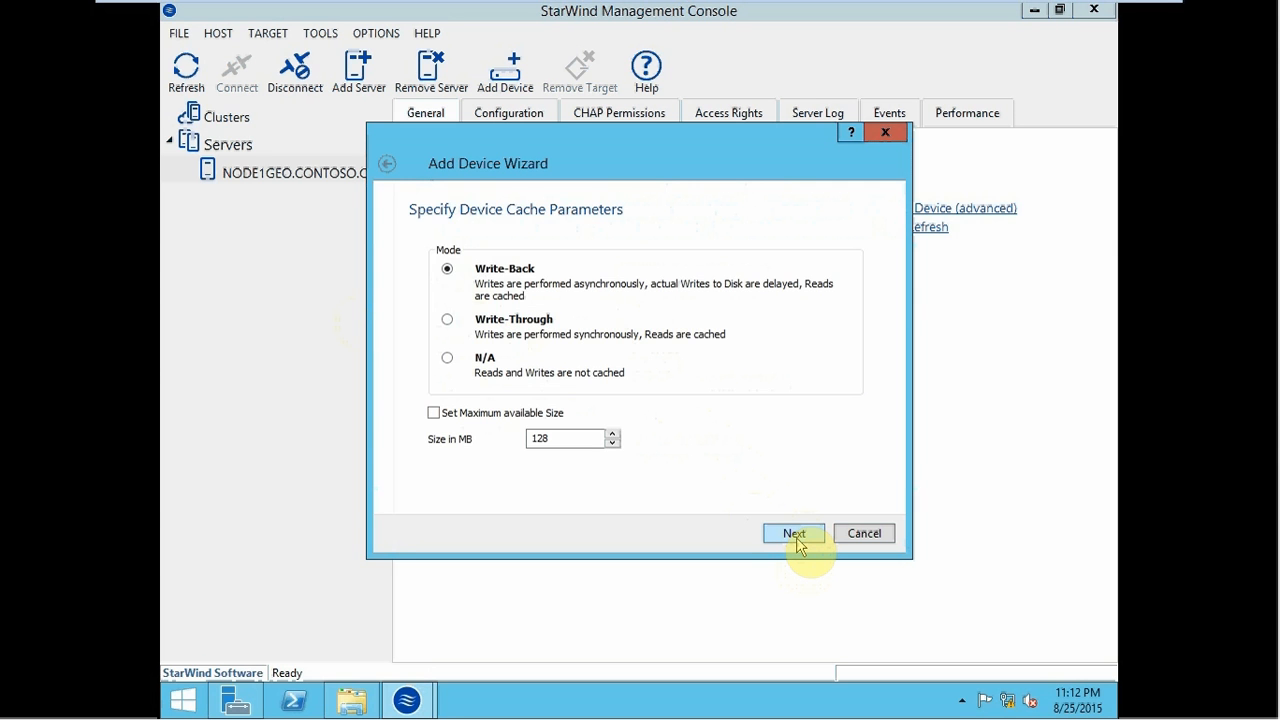
click(794, 535)
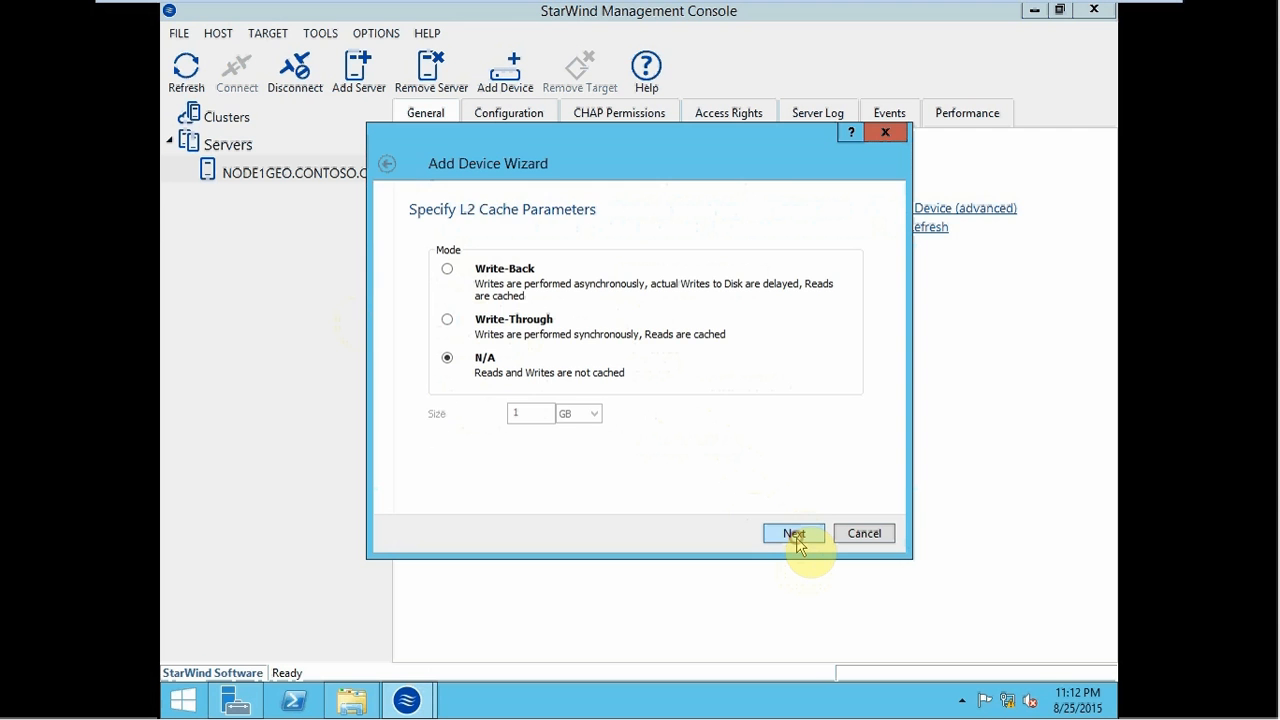
click(795, 536)
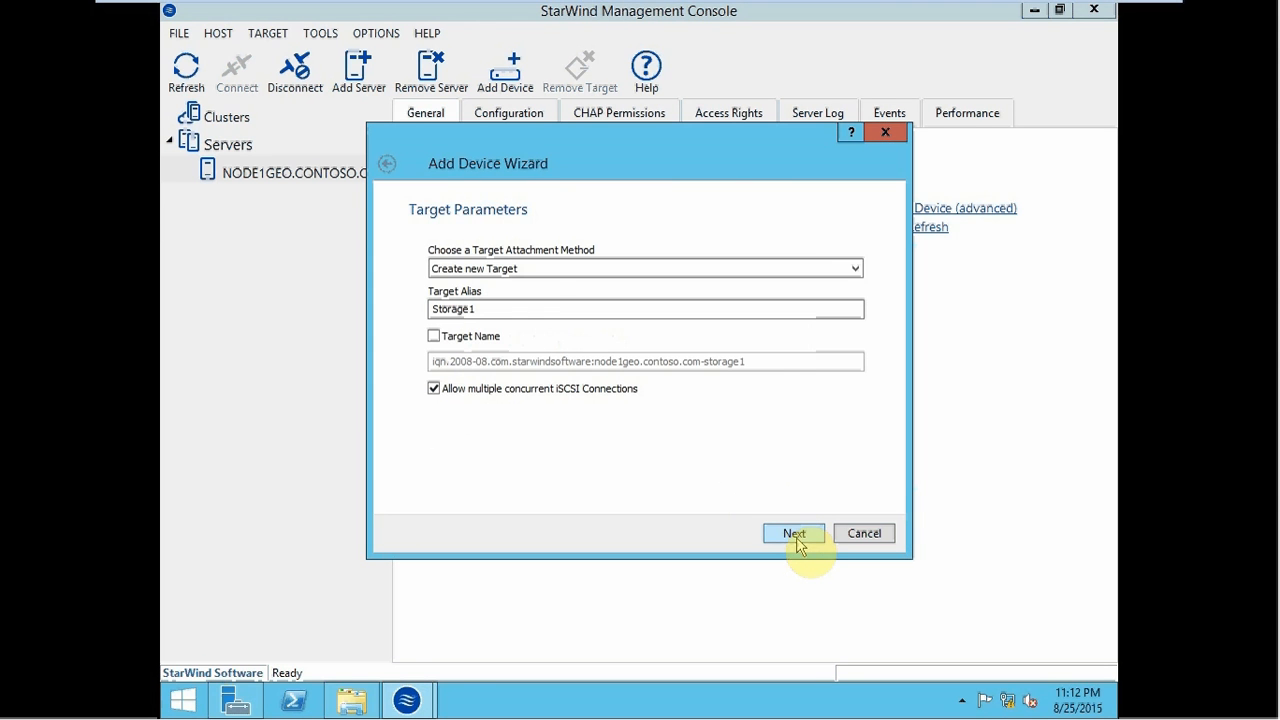
double_click(491, 312)
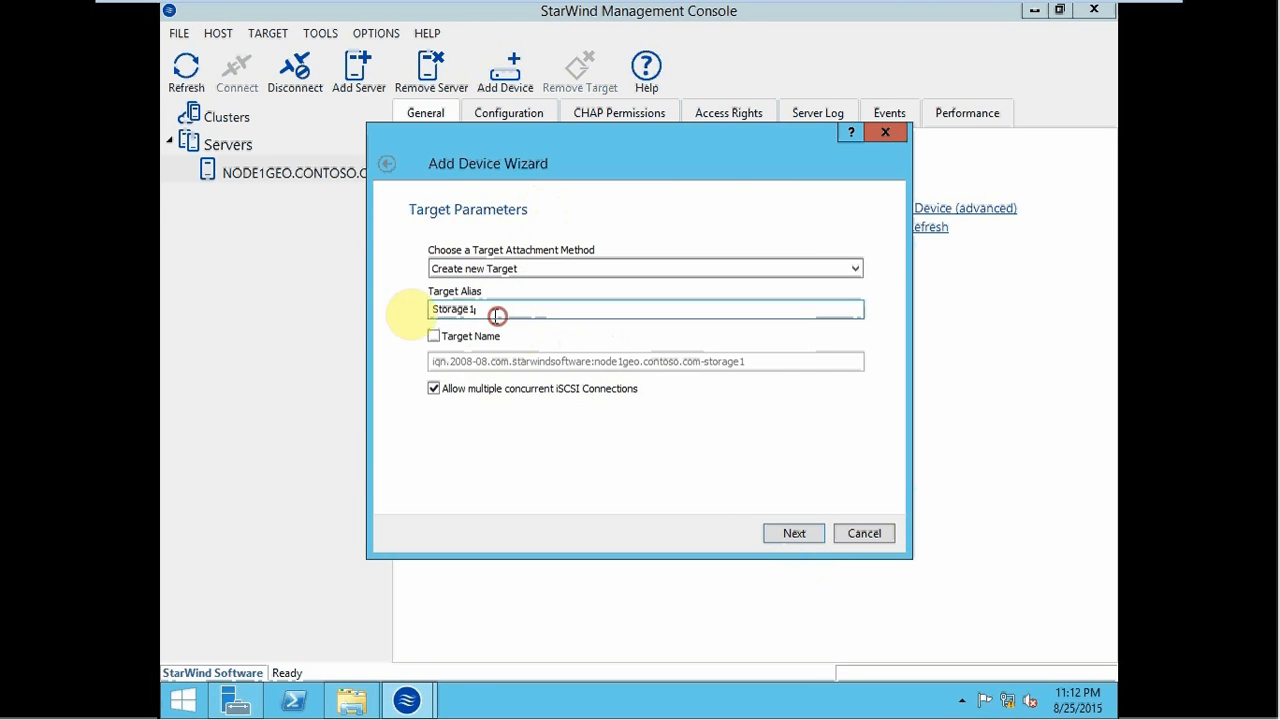
text(Data)
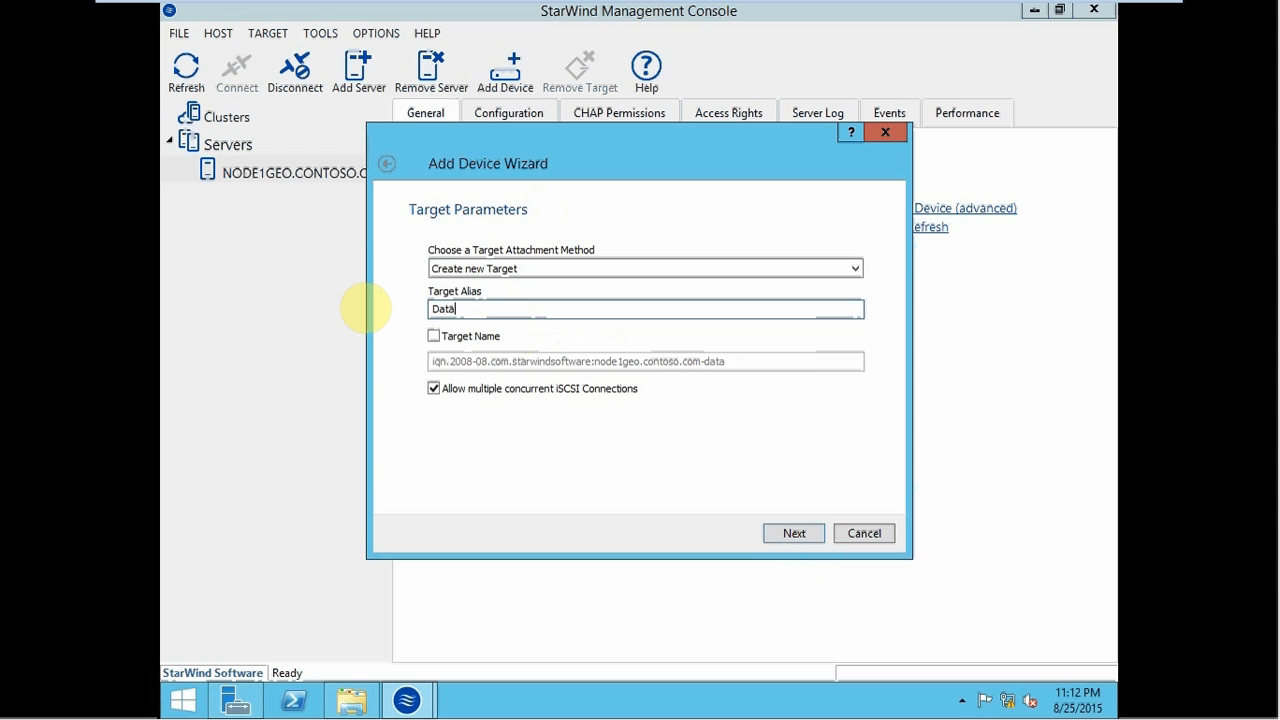
text(Drive)
click(794, 533)
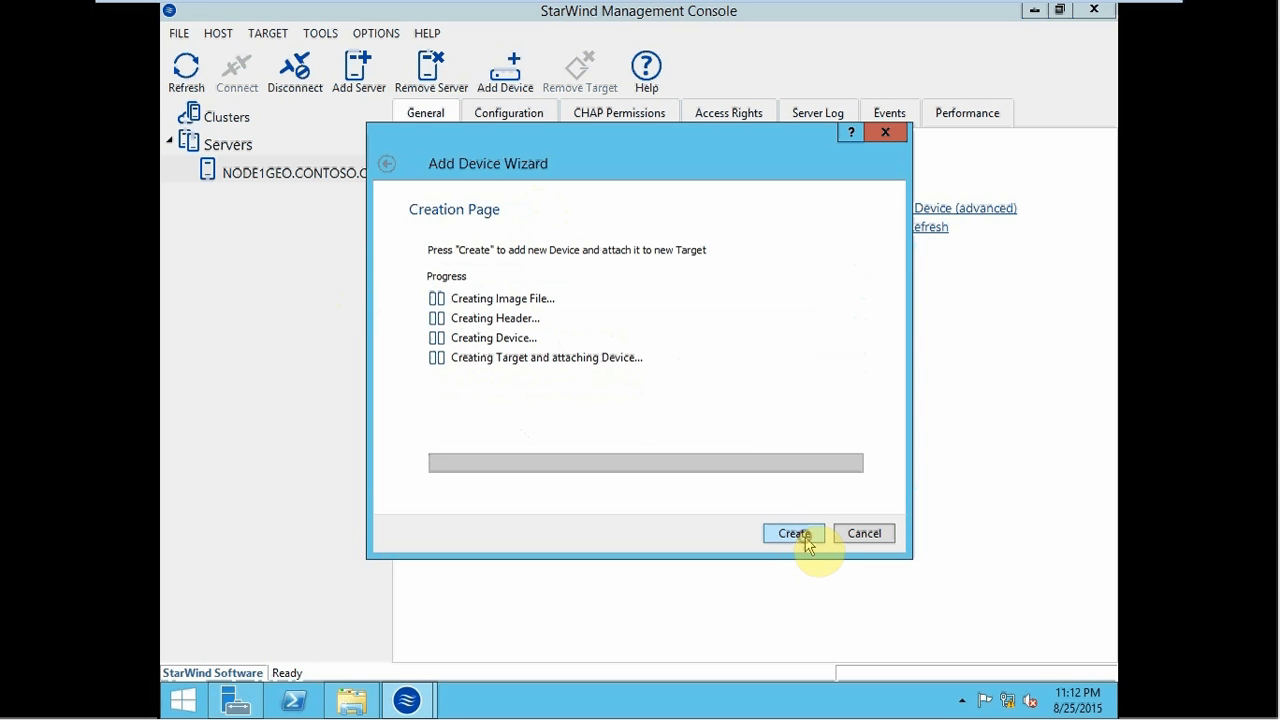
click(806, 540)
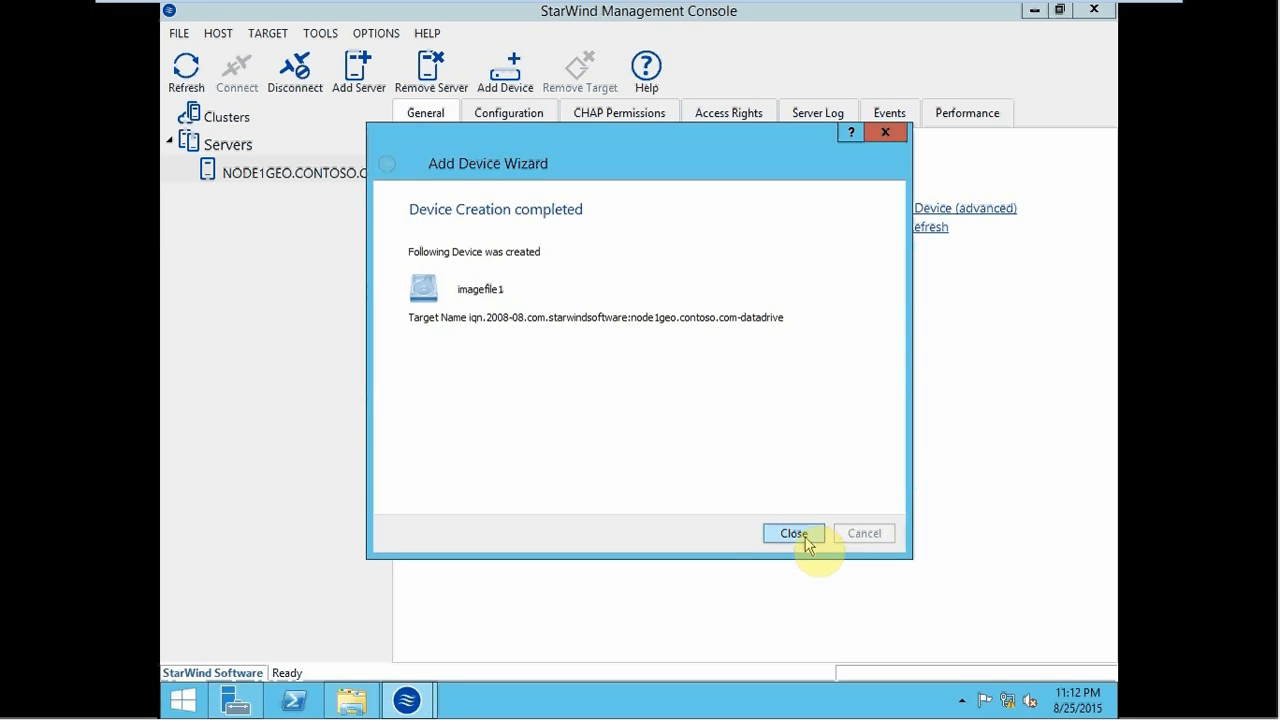
click(808, 542)
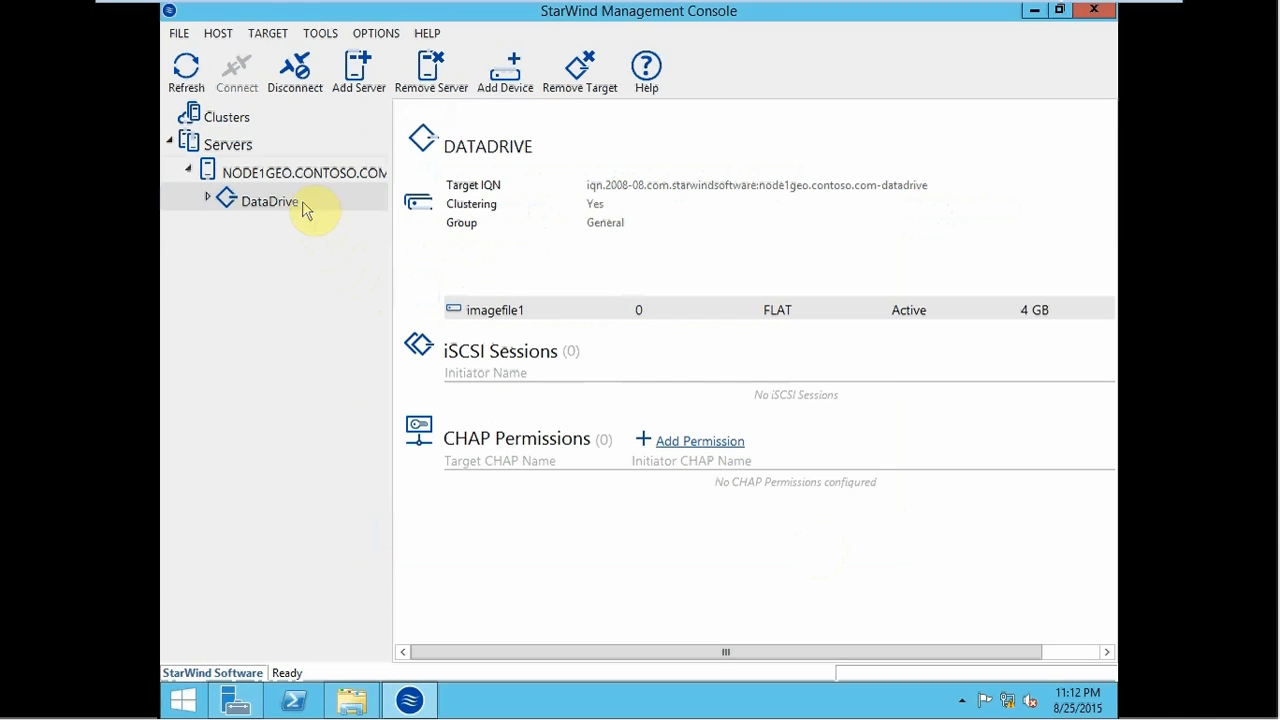
click(281, 183)
- Start adding another virtual hard disk device to NODE1GEO with a 2 GB size
right_click(274, 176)
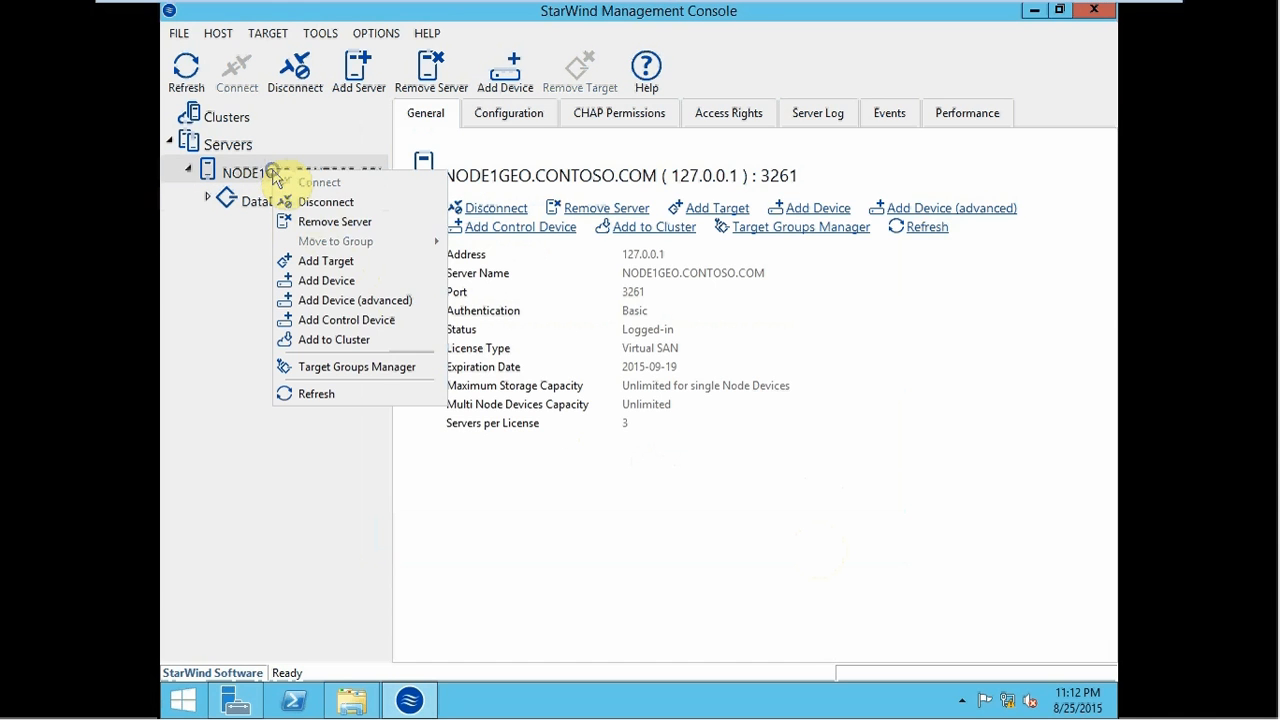
click(333, 304)
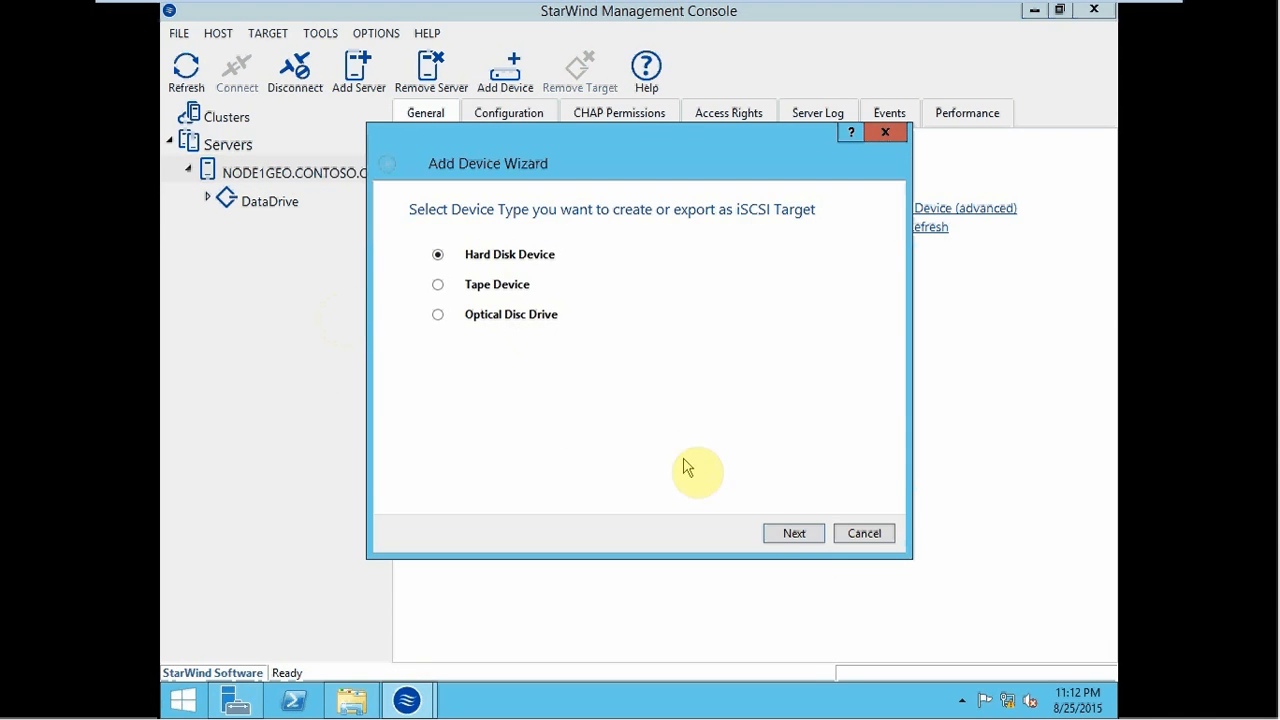
click(795, 535)
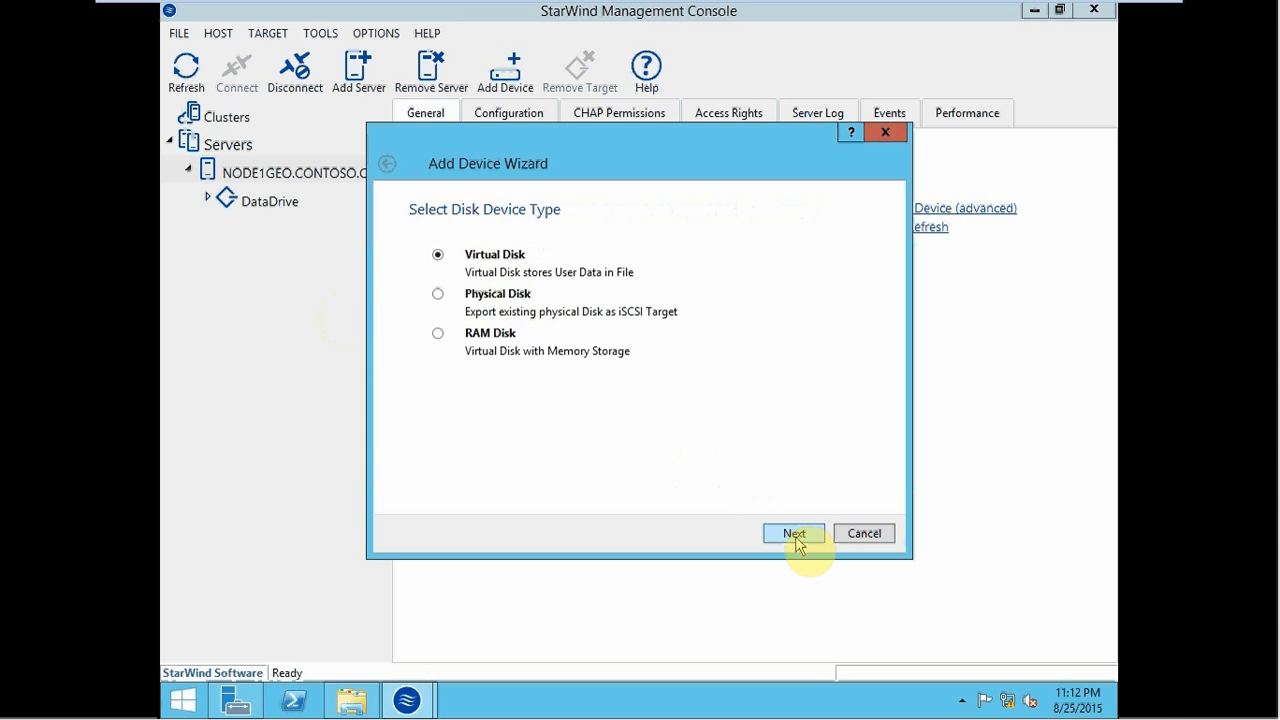
click(796, 536)
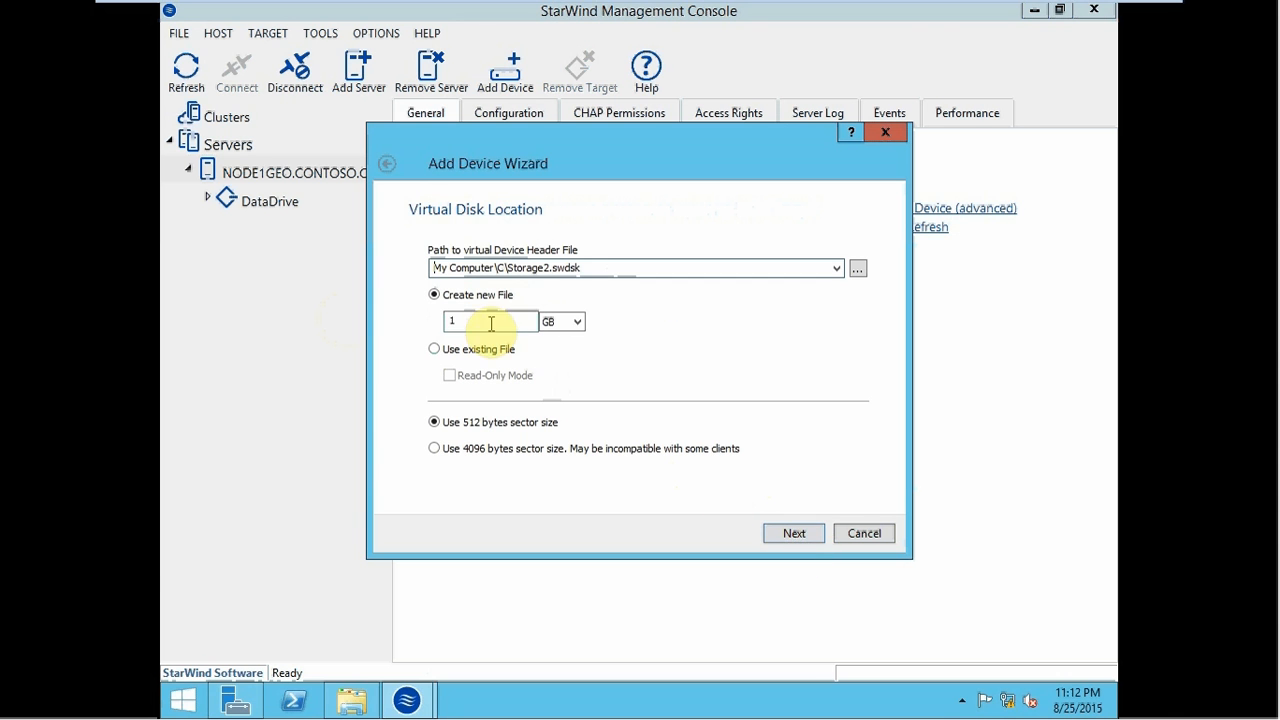
drag(466, 320, 414, 323)
text(2)
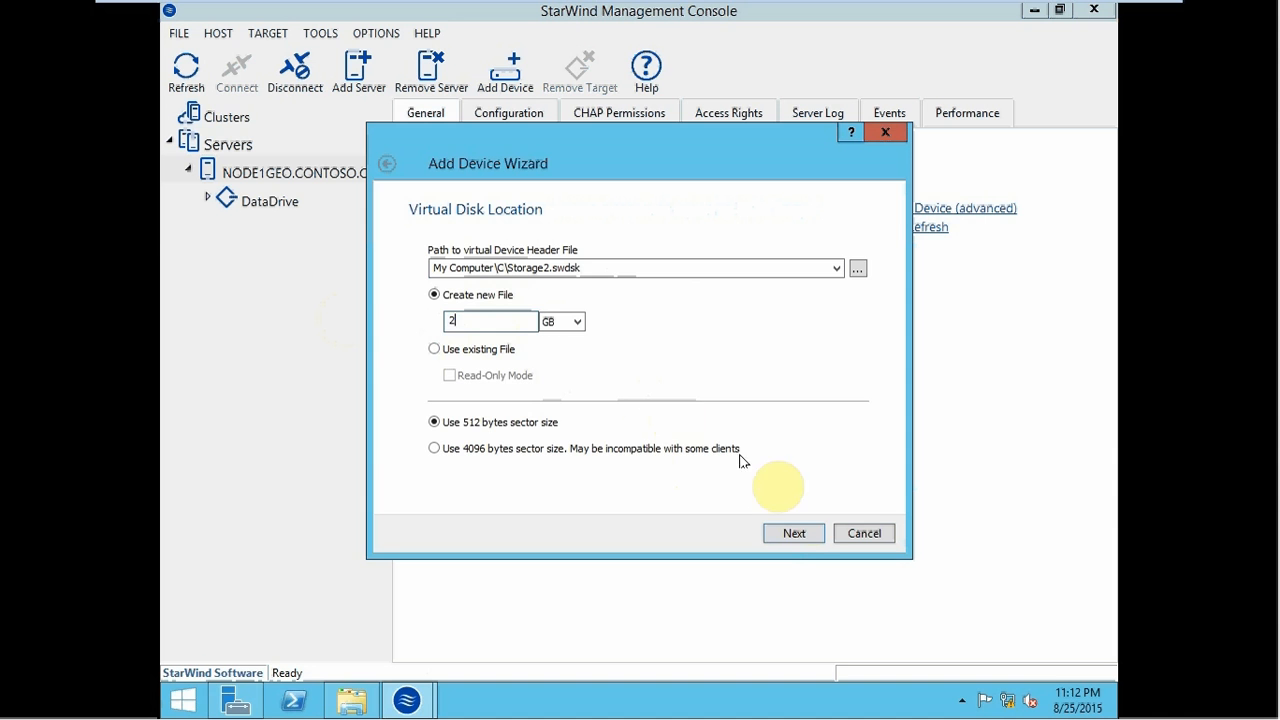
click(789, 533)
- Keep the default cache options, create the target named LogFile, and expand it
click(785, 536)
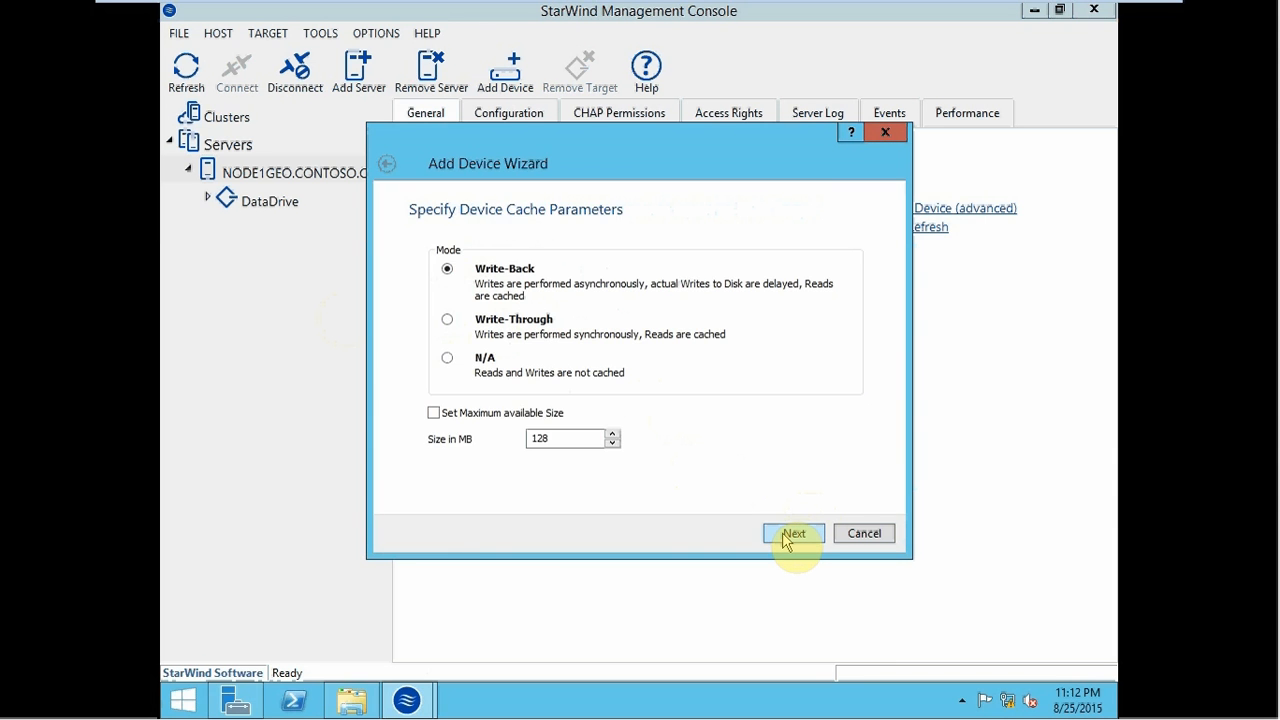
click(786, 536)
click(786, 536)
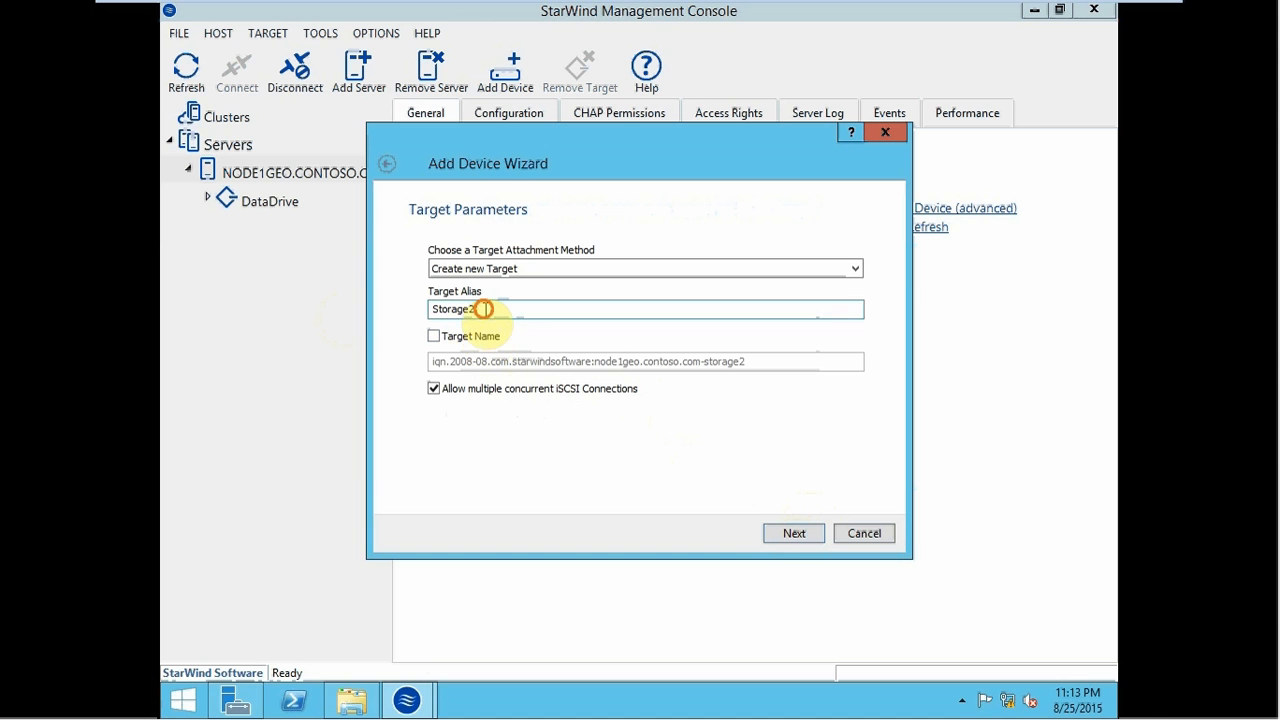
double_click(480, 309)
text(LogFile)
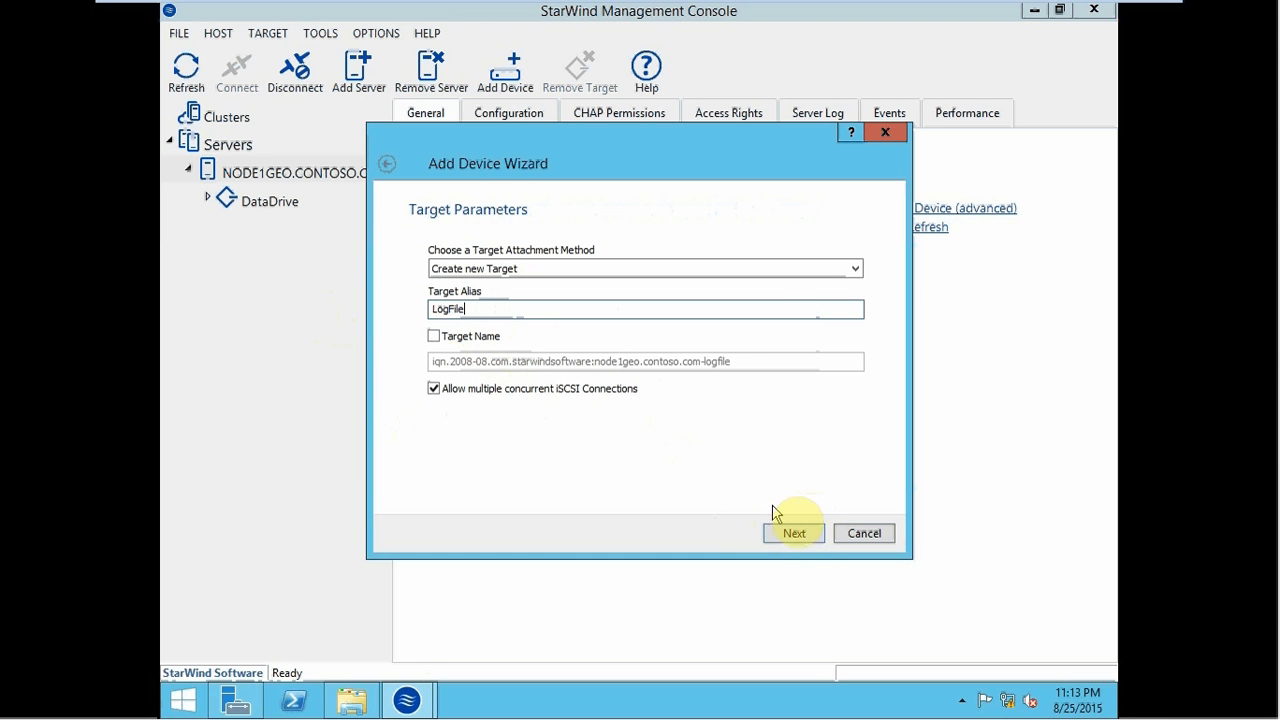
click(794, 533)
click(791, 537)
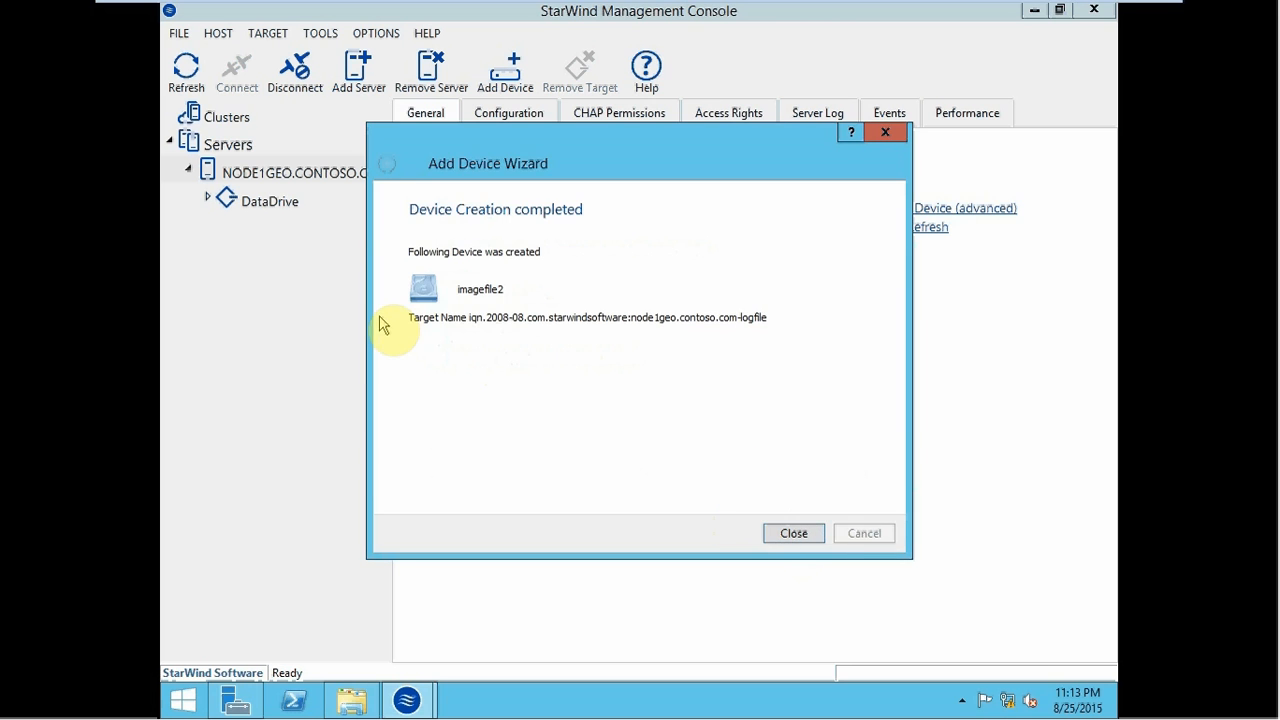
click(794, 533)
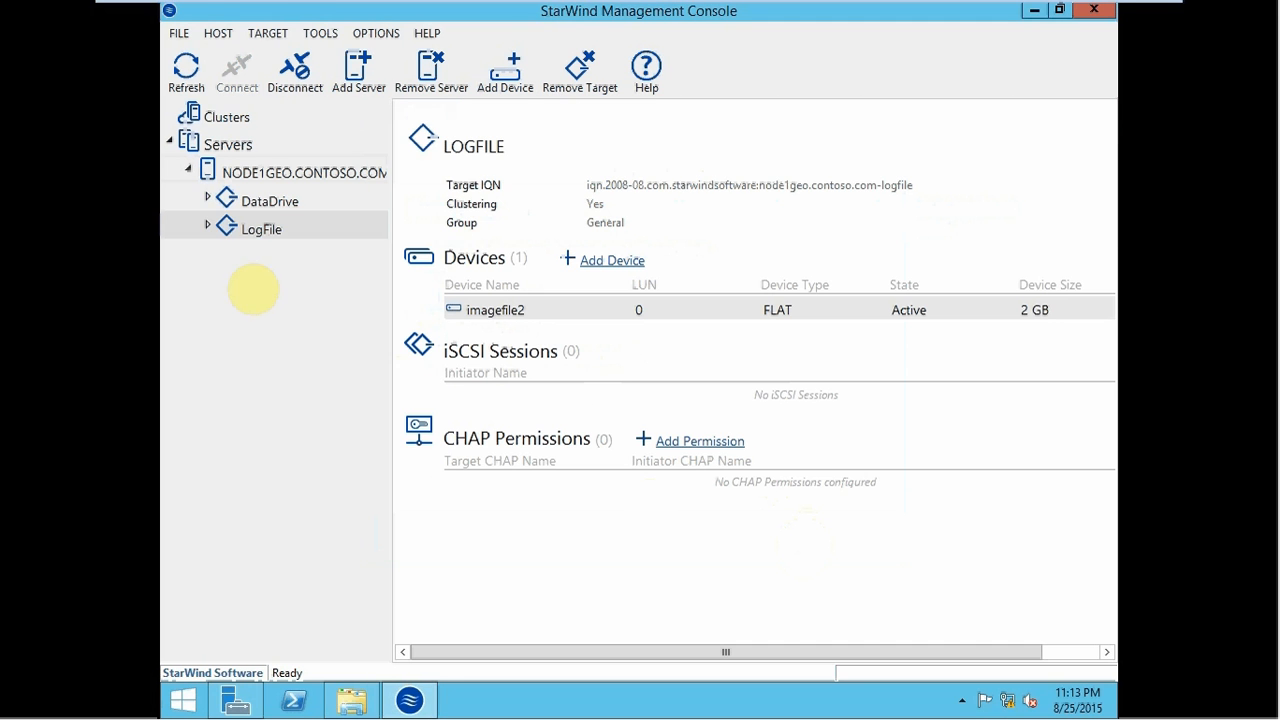
click(207, 226)
- Review imagefile1 and imagefile2 under DataDrive and LogFile, then open Replication Manager for imagefile1
click(207, 201)
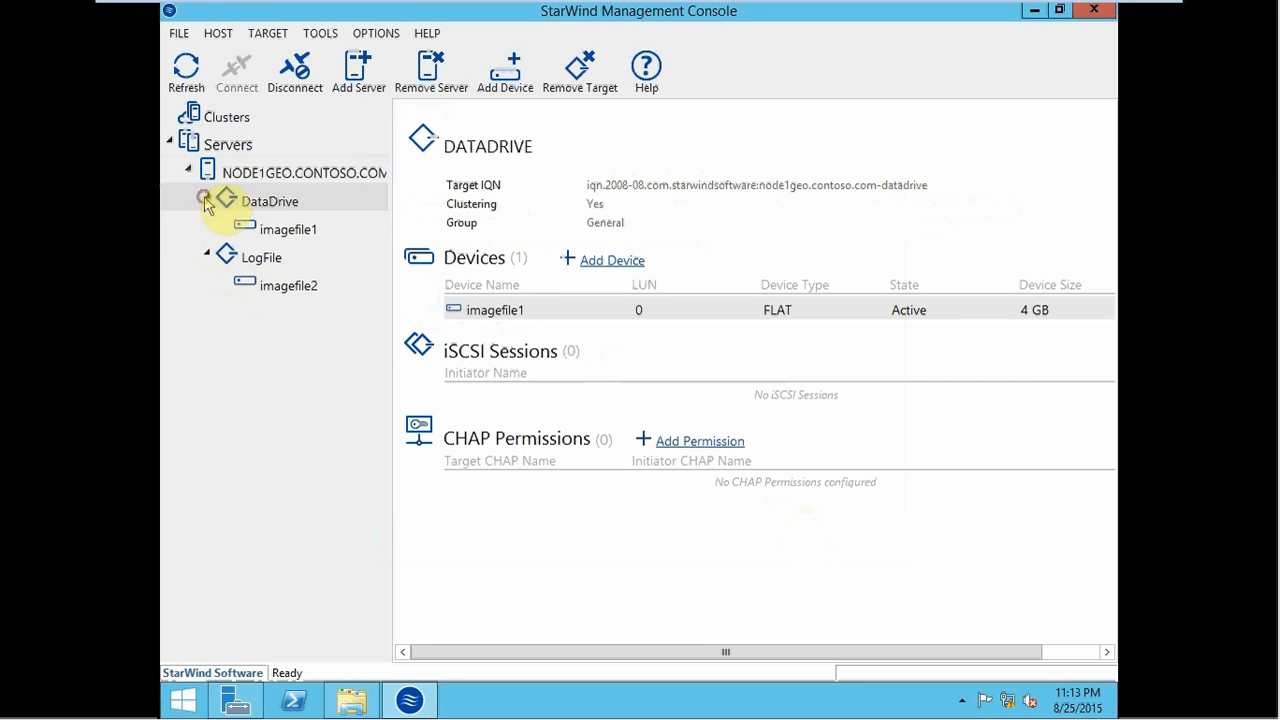
click(273, 236)
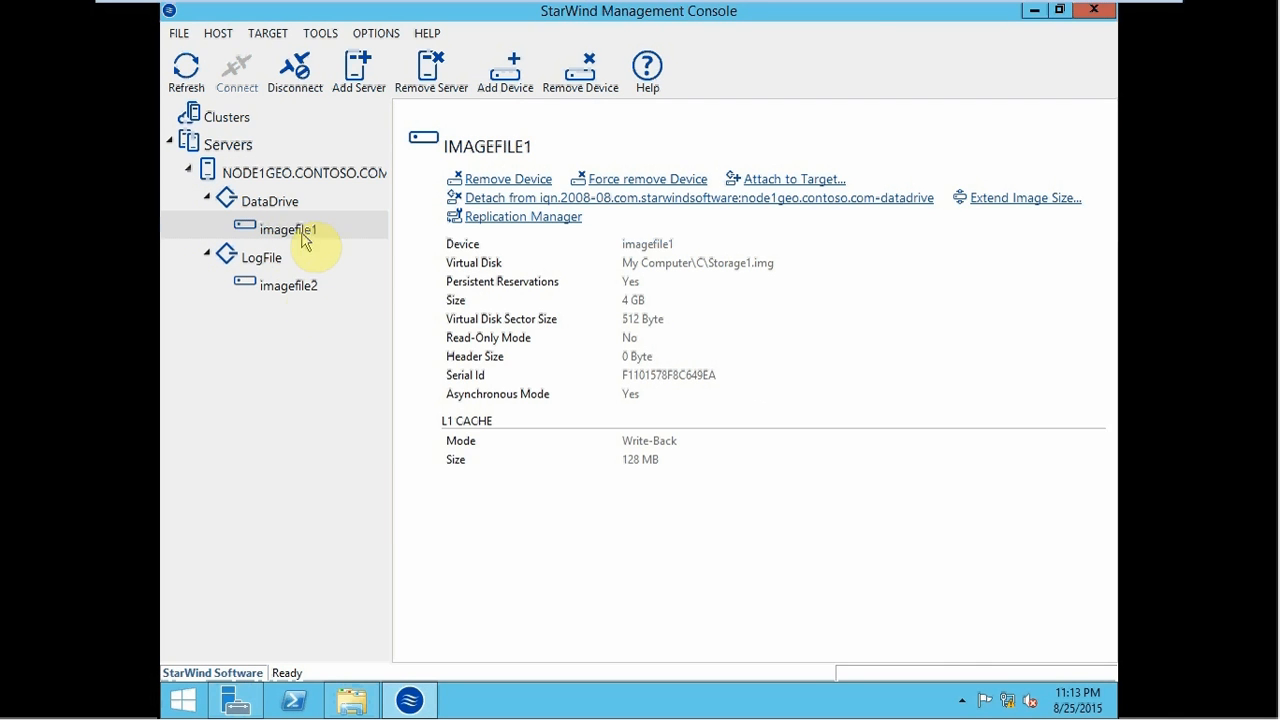
click(302, 292)
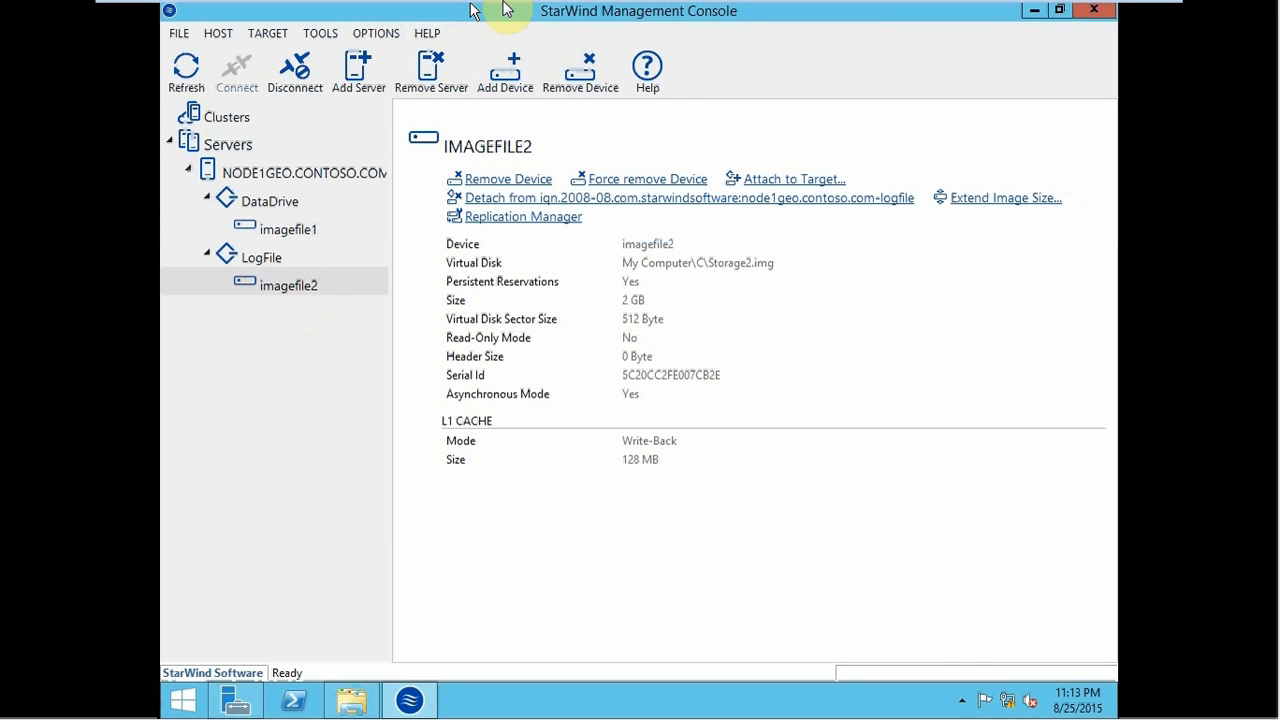
mouse_move(452, 7)
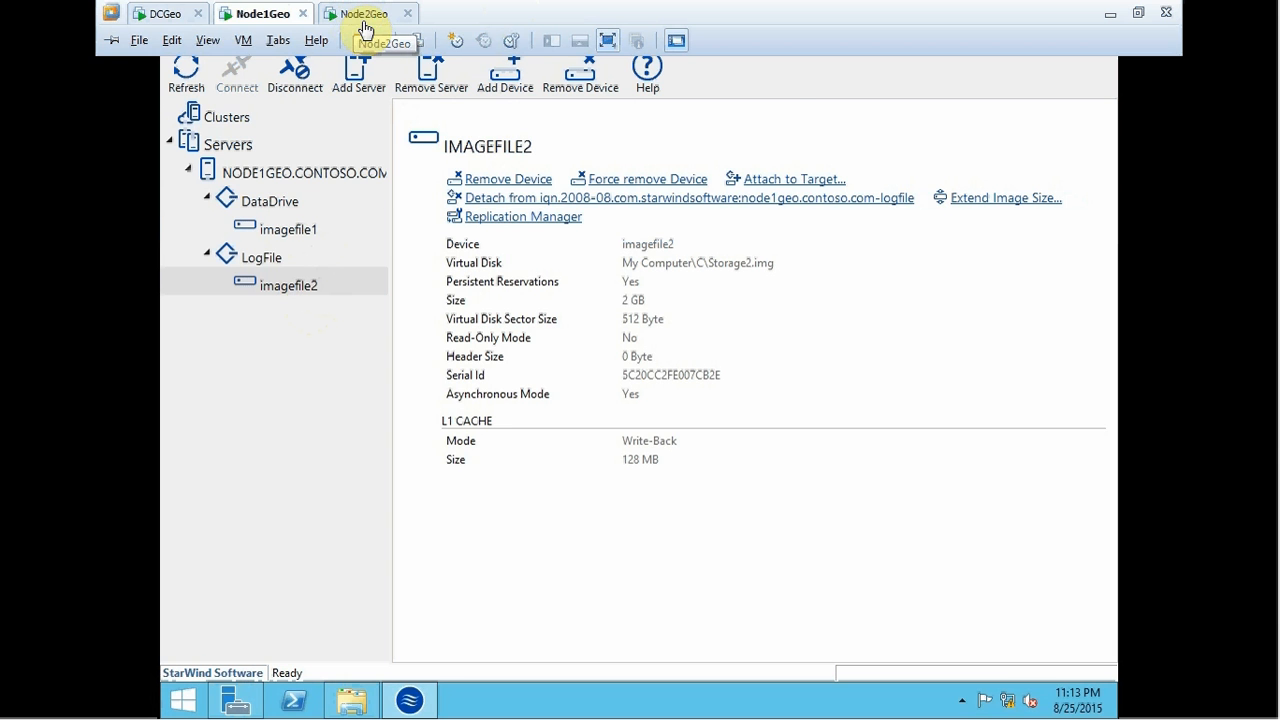
click(305, 238)
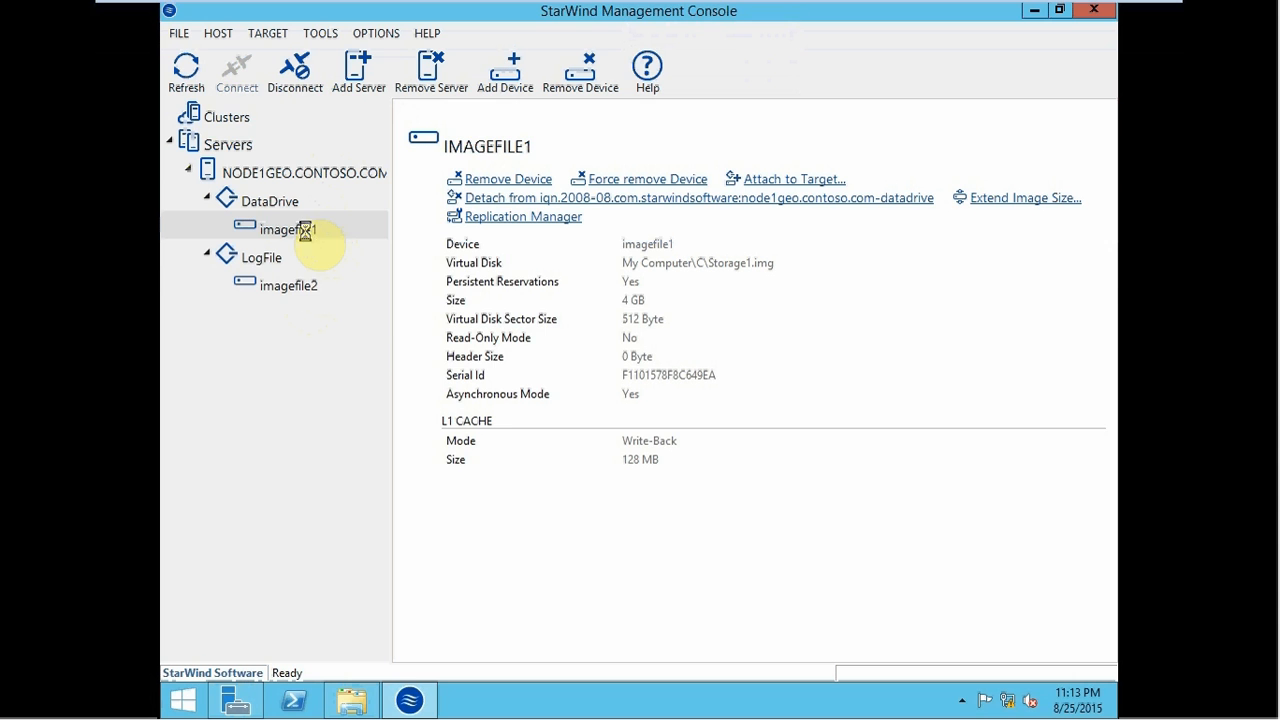
right_click(307, 236)
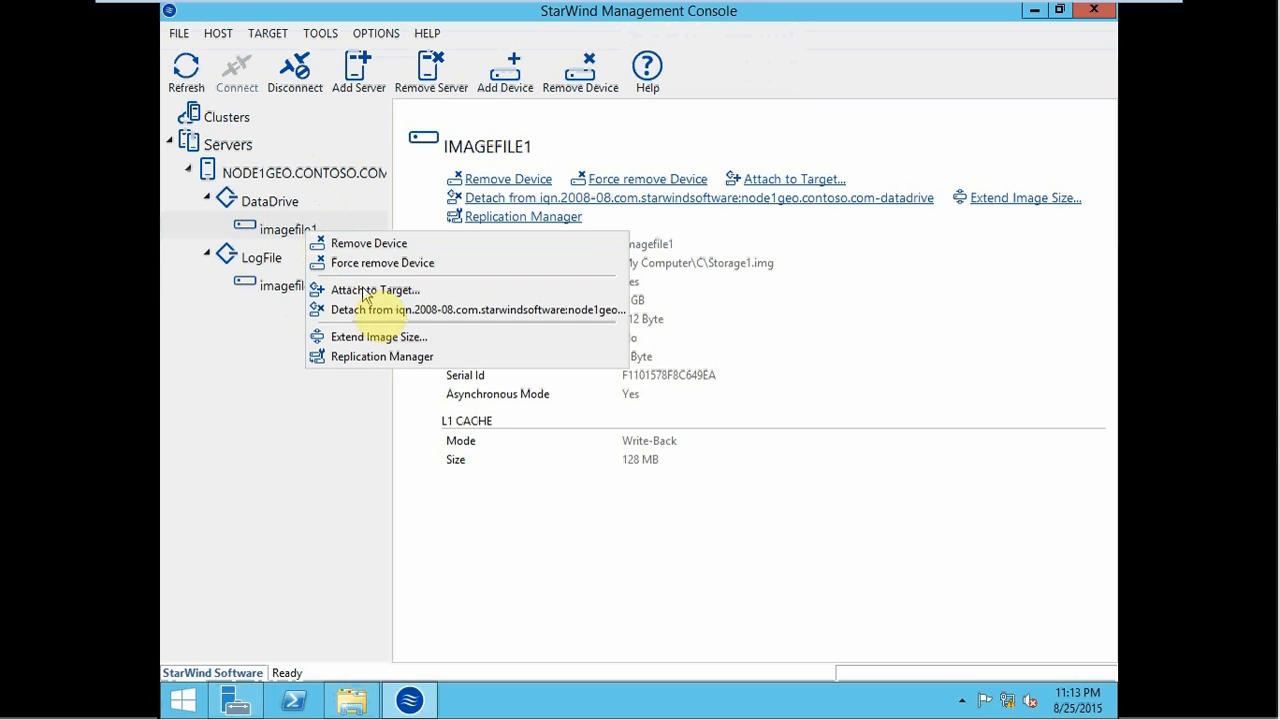
click(377, 360)
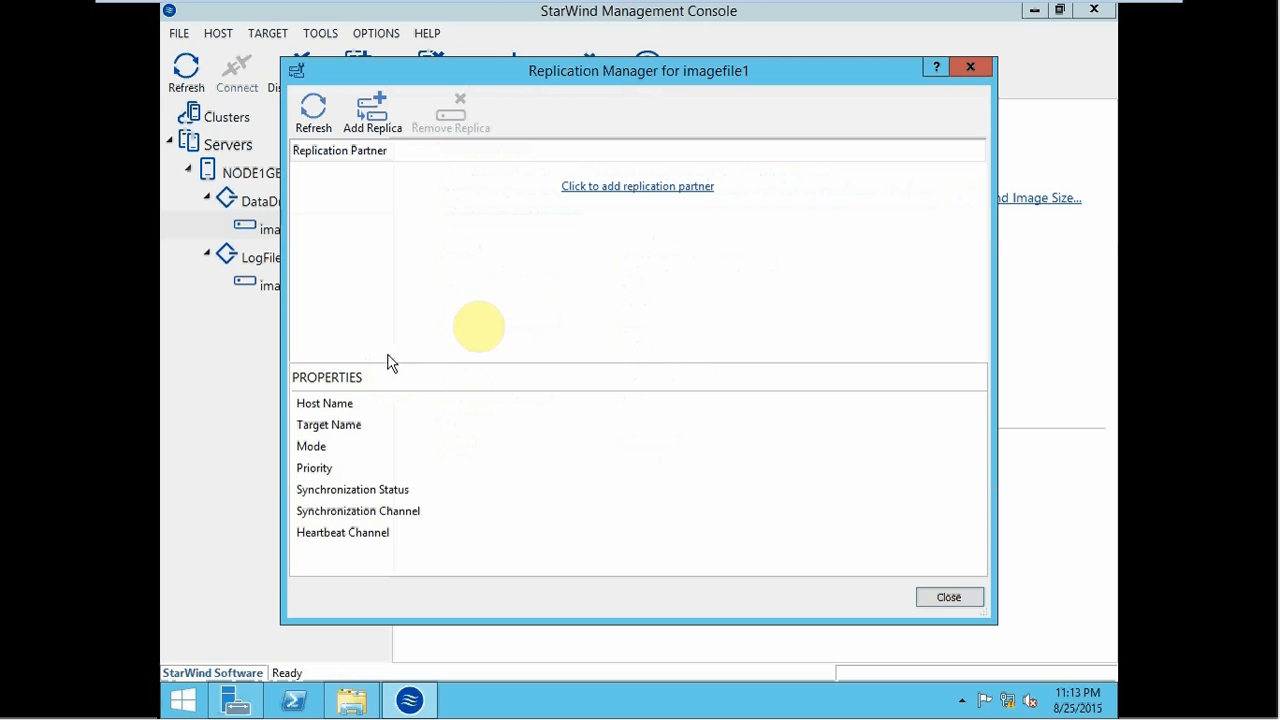
- Add replication partner 192.168.53.2 with synchronous two-way replication, accepting the default storage pool on C
click(639, 187)
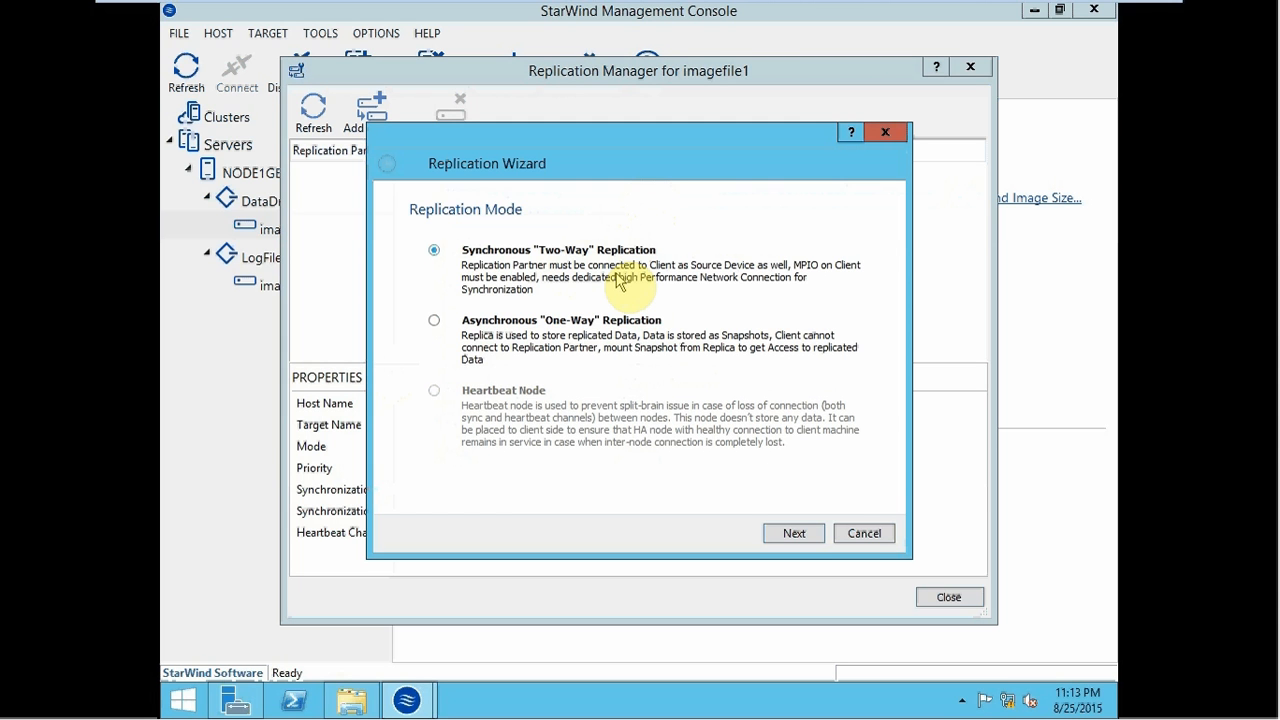
click(794, 533)
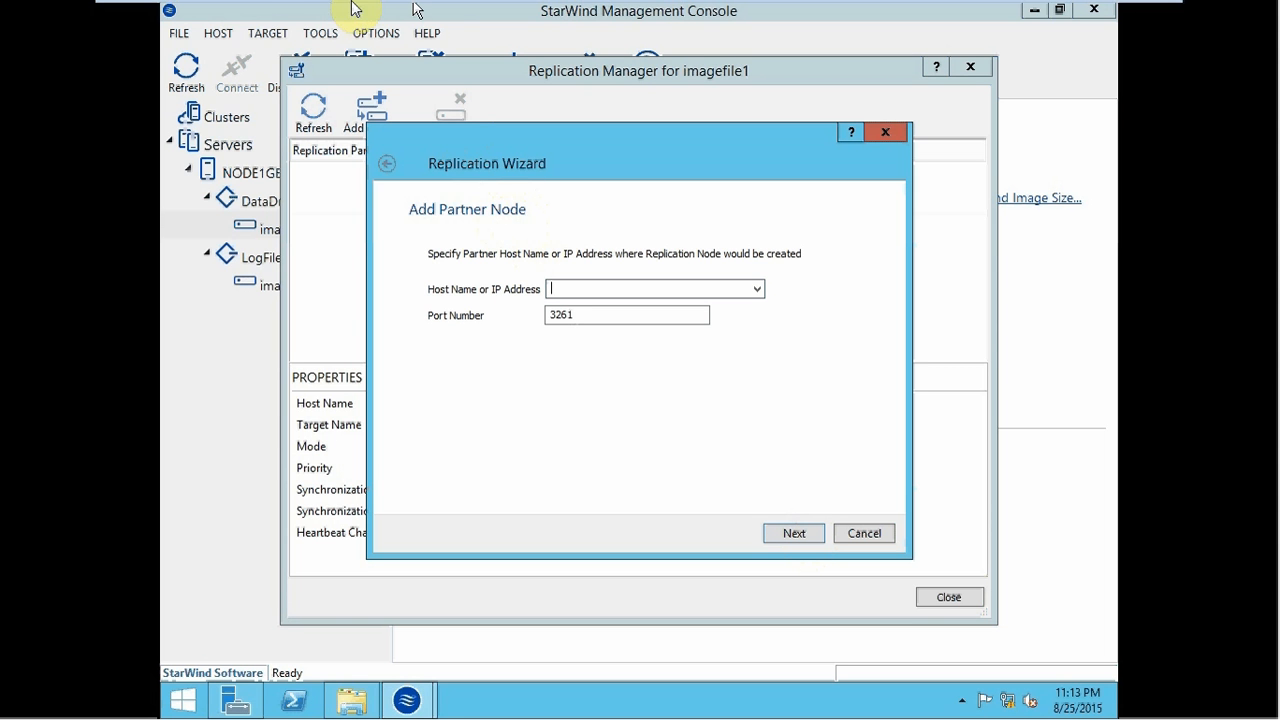
mouse_move(357, 8)
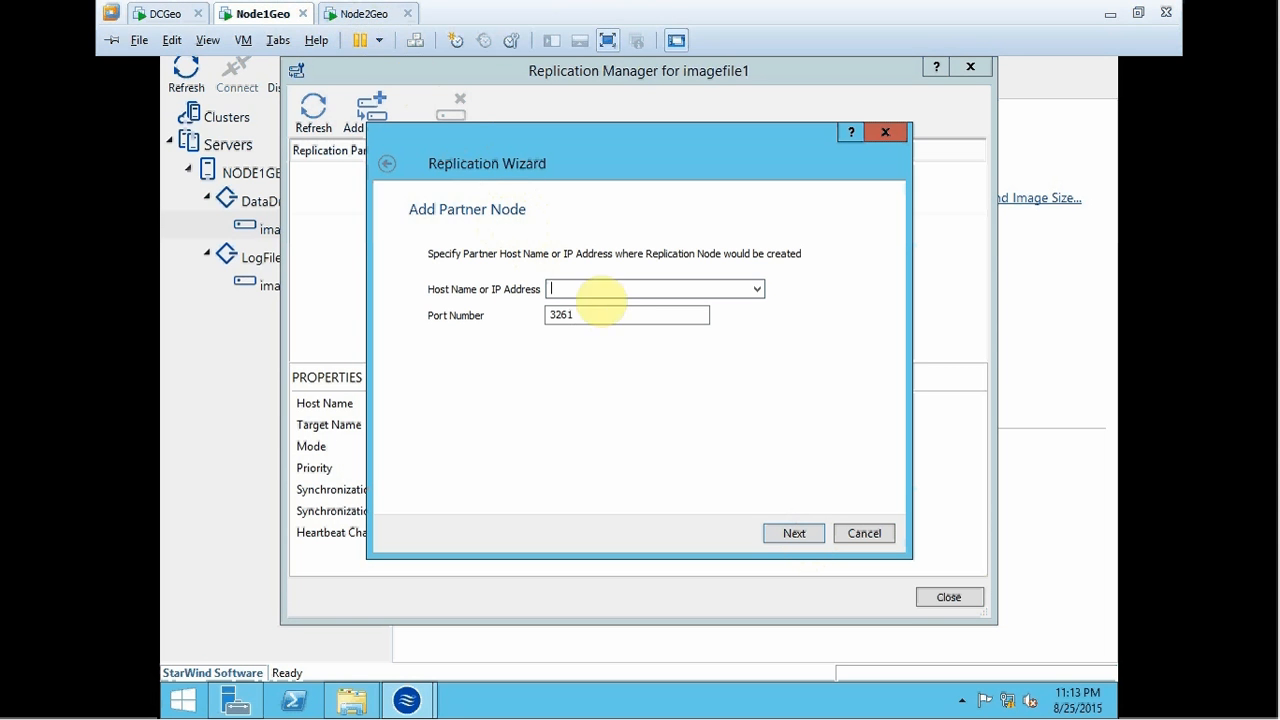
click(600, 289)
text(192.168)
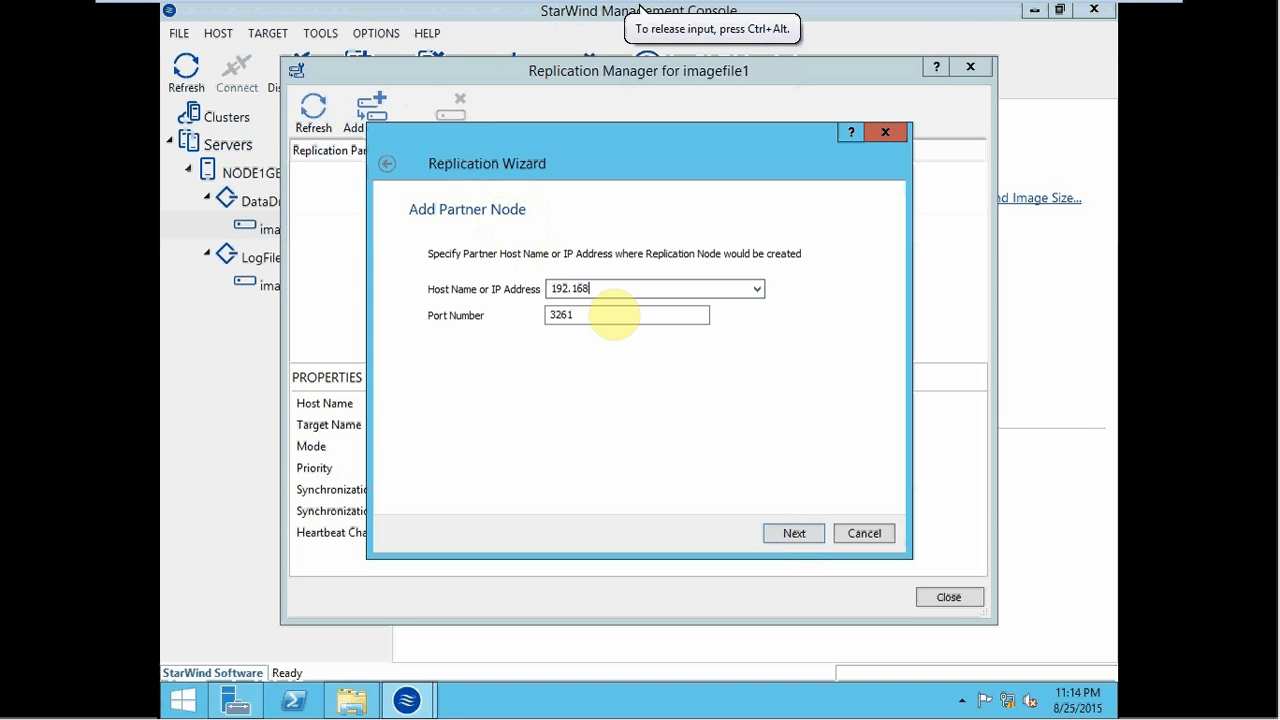
text(.53.2)
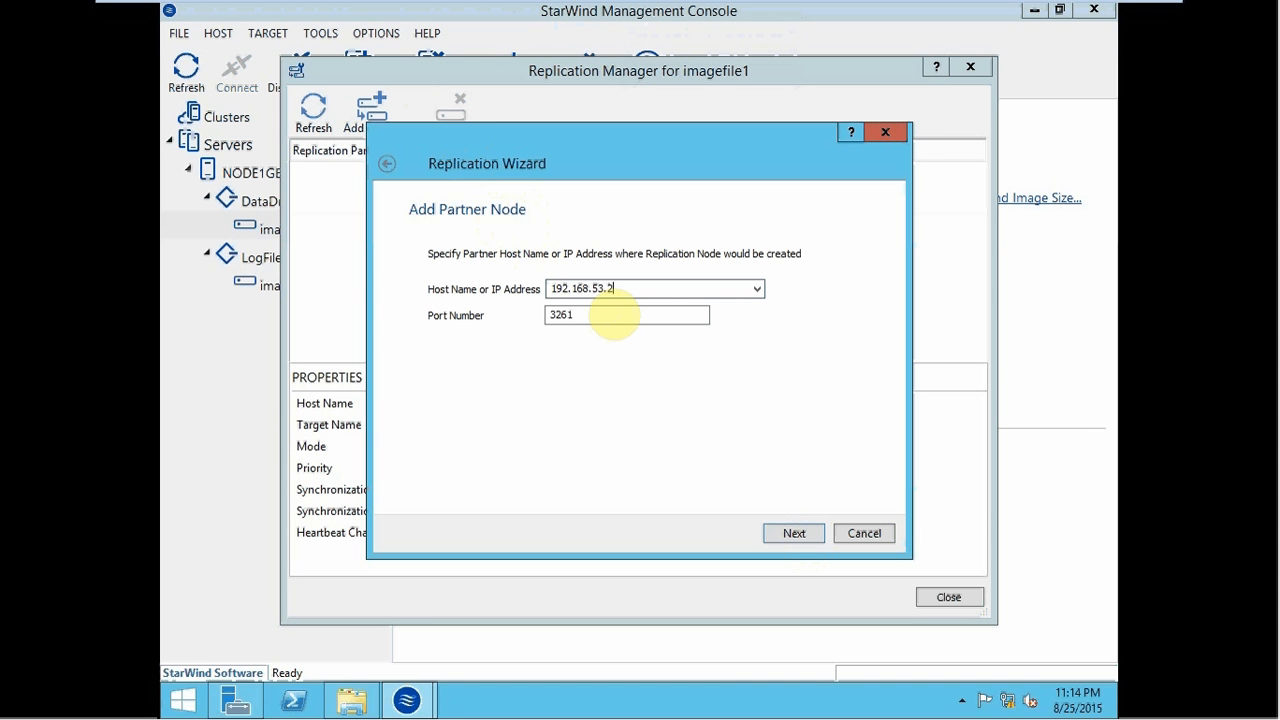
click(793, 534)
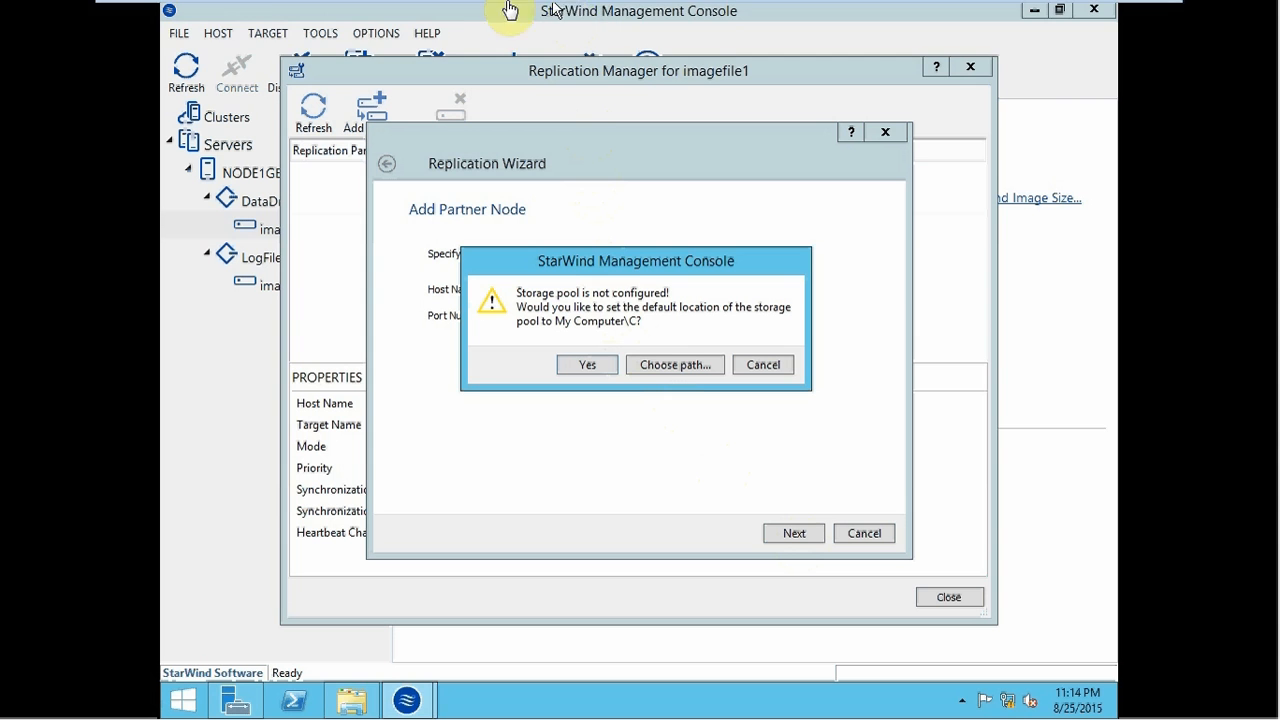
mouse_move(441, 9)
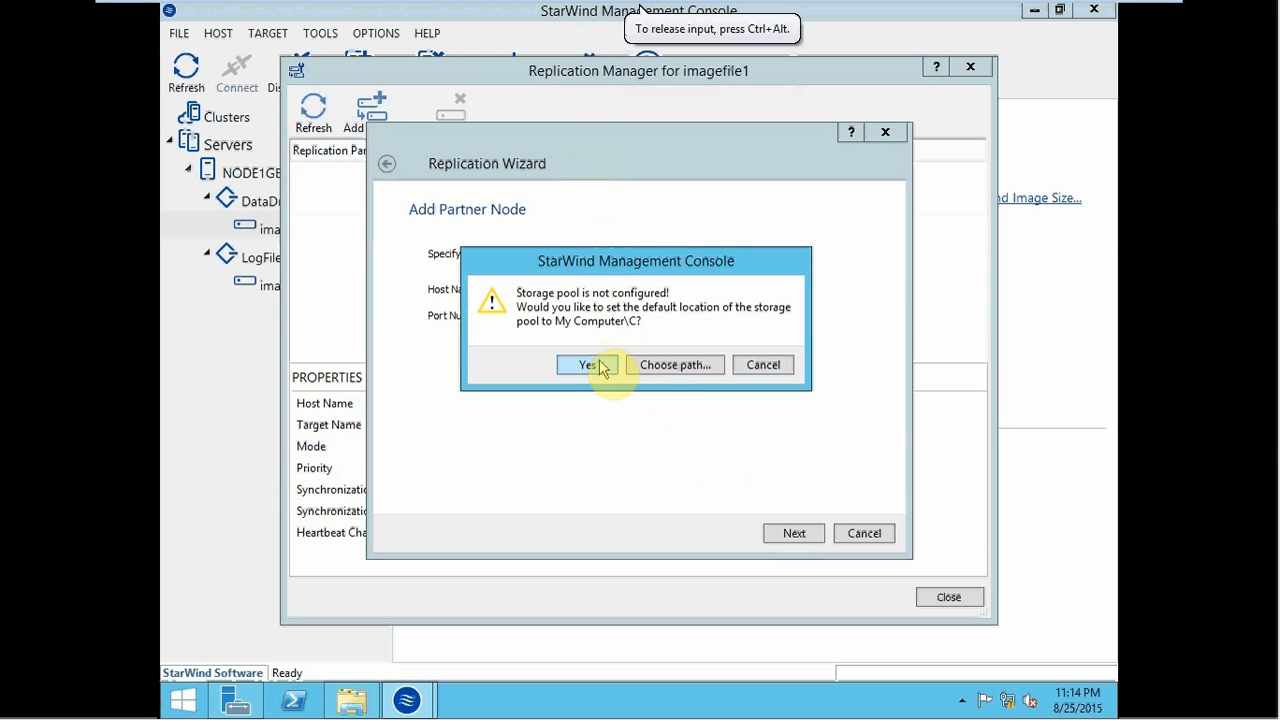
click(588, 365)
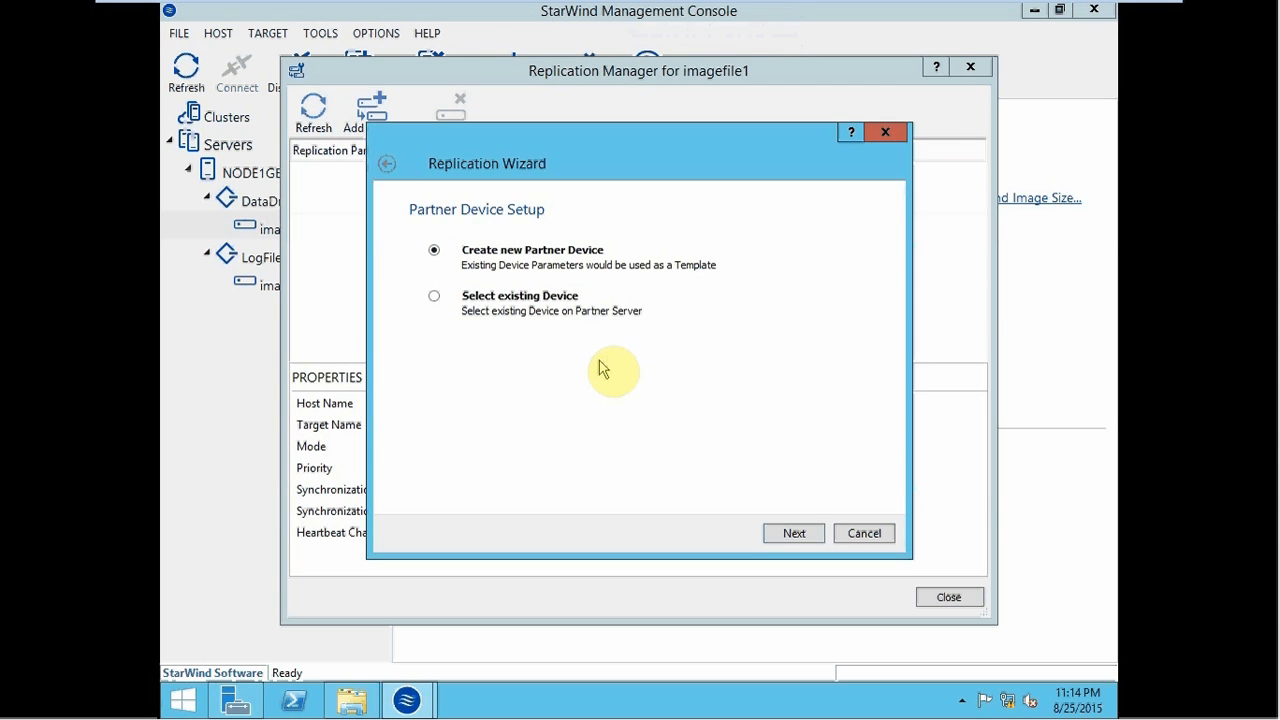
- Advance to the replication network options, then cancel the interface selection and the Replication Wizard
click(795, 533)
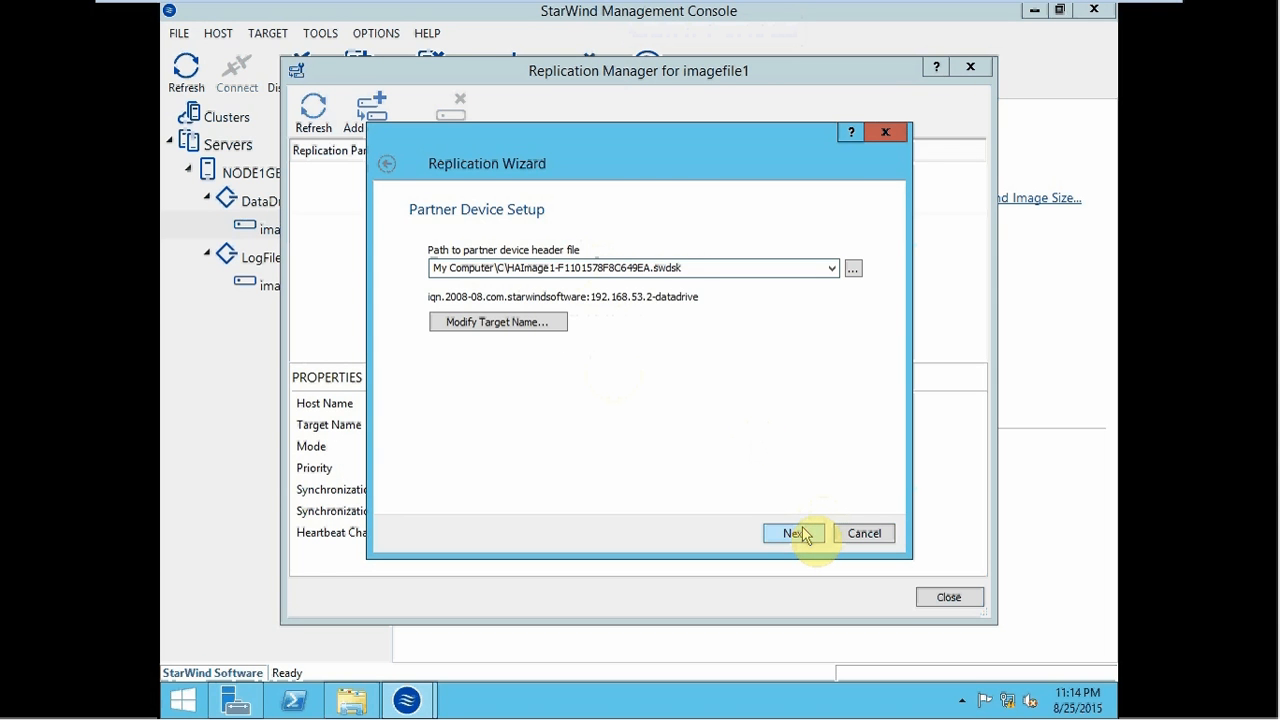
click(800, 533)
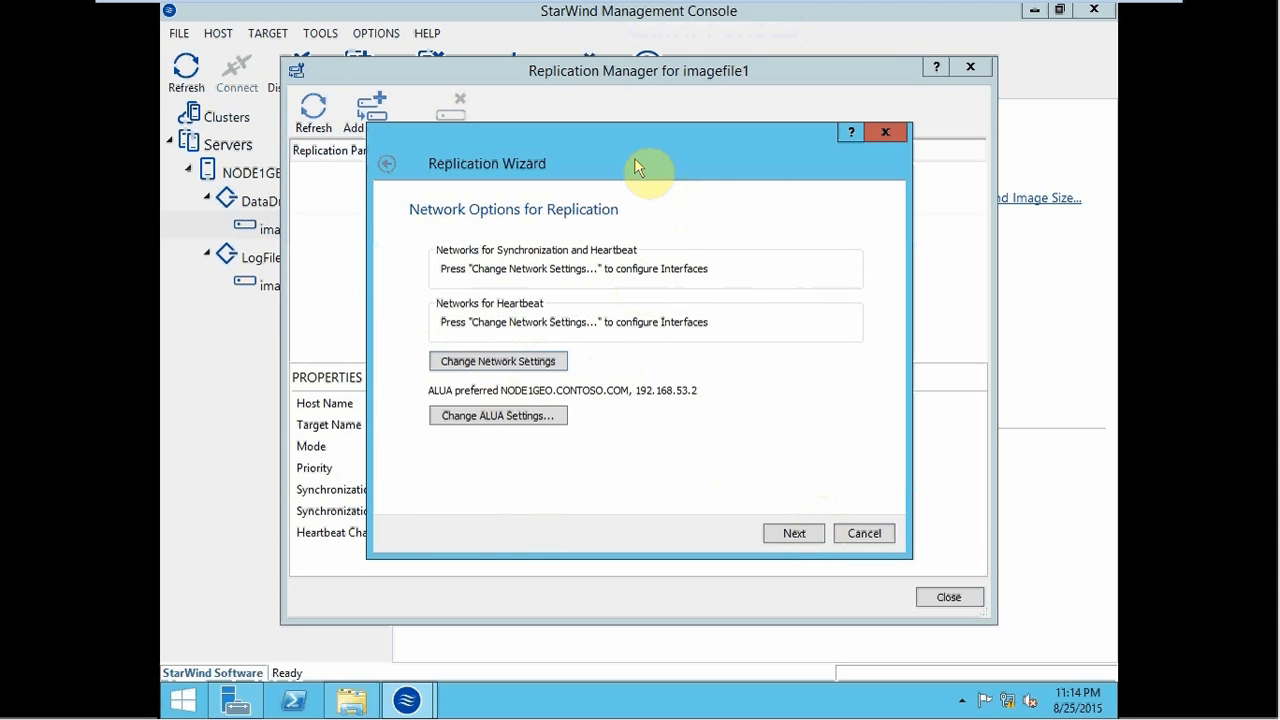
click(498, 361)
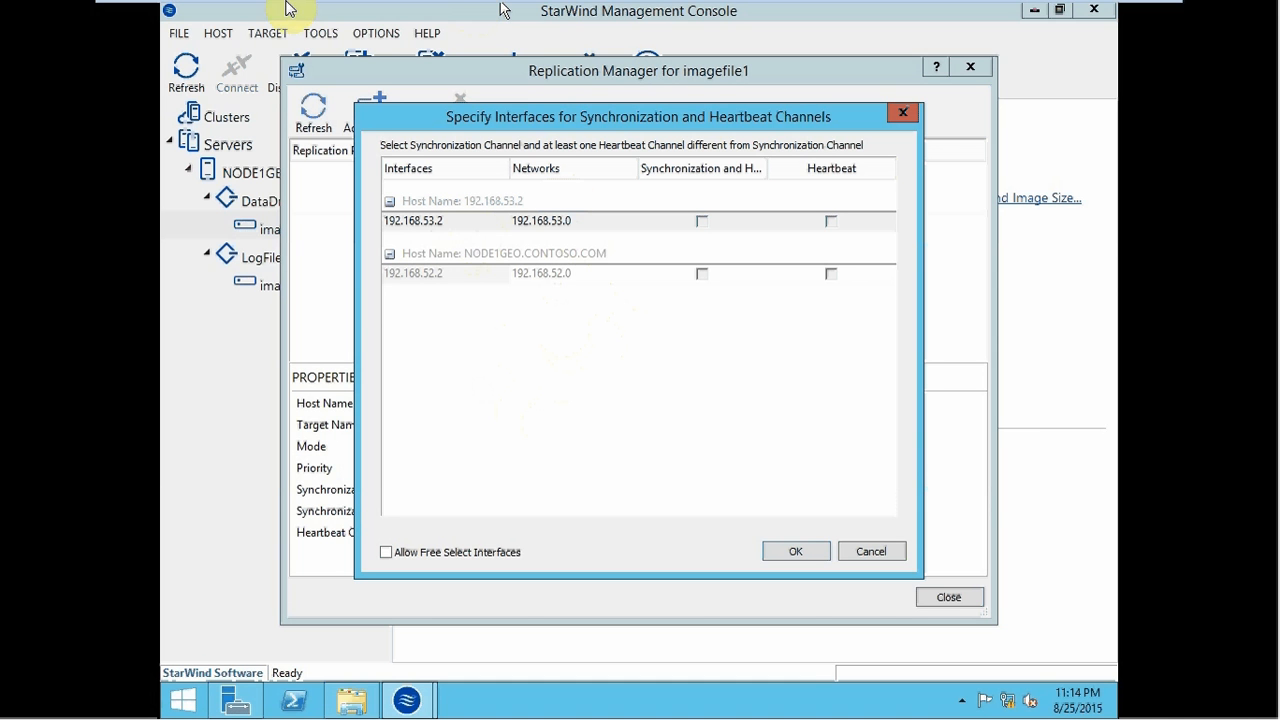
mouse_move(345, 8)
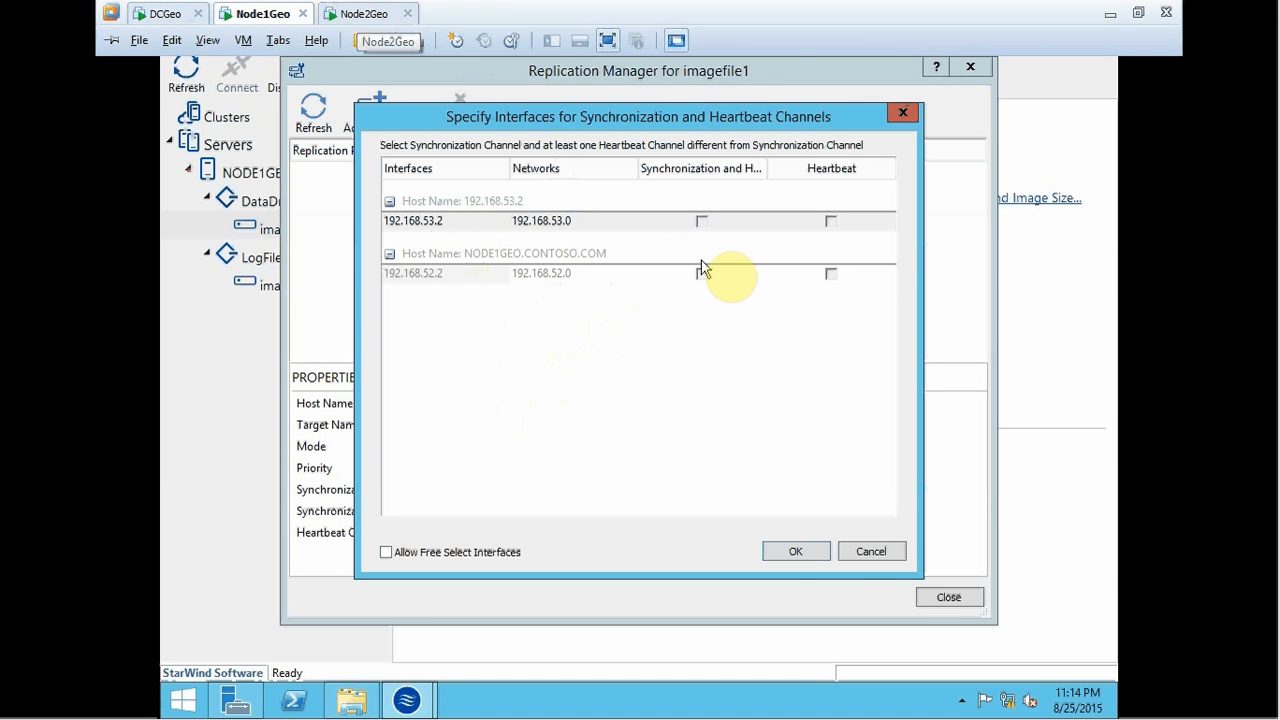
click(871, 551)
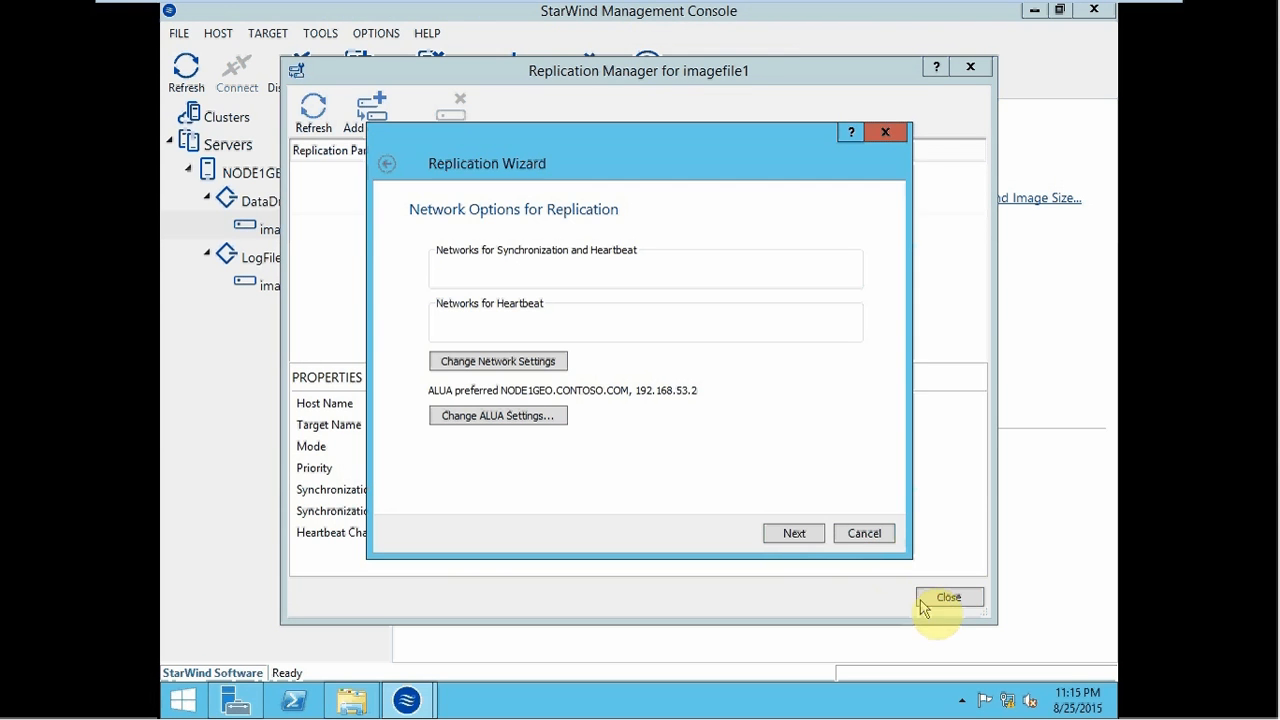
click(864, 535)
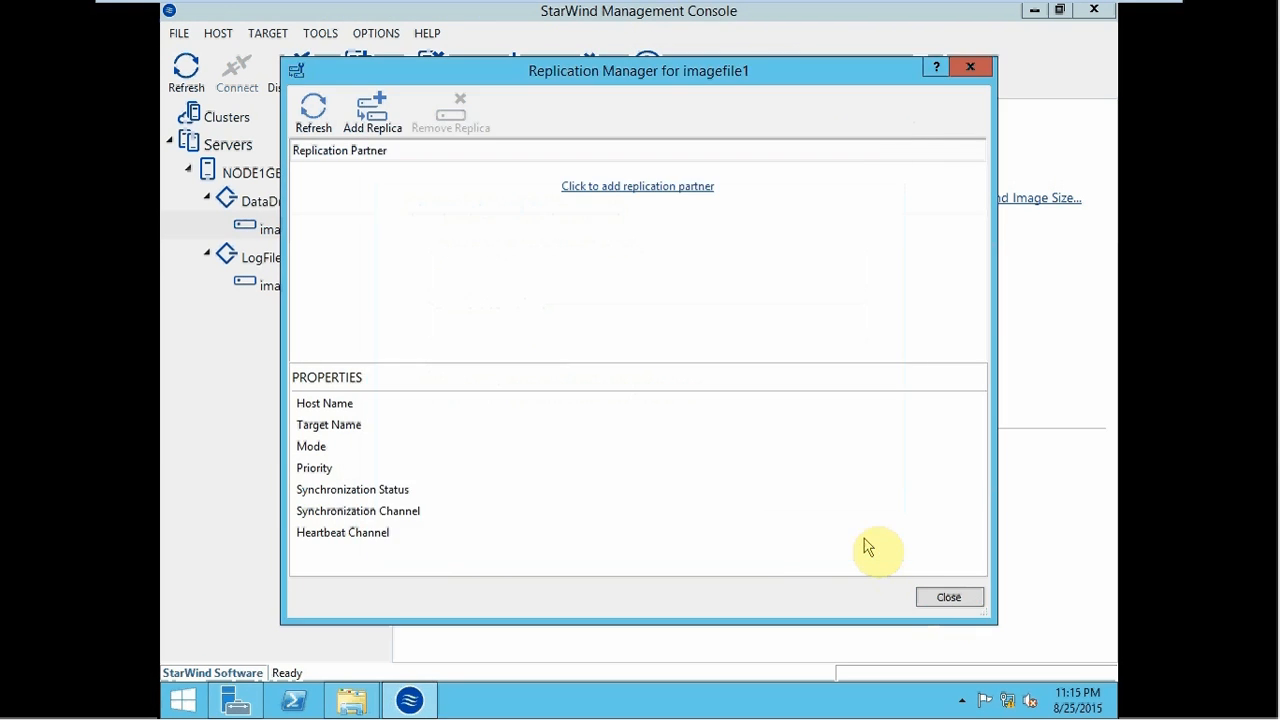
- Close the Replication Manager and shut down Node1Geo using the shutdown command from Run
click(948, 598)
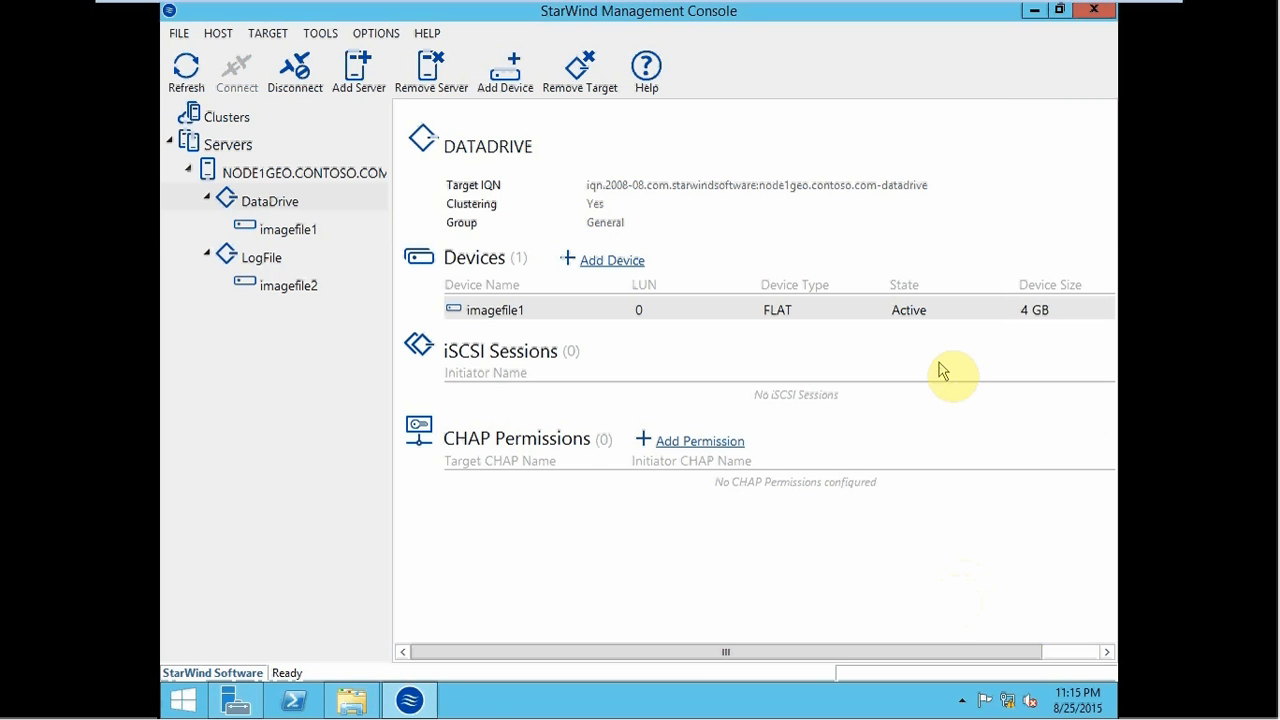
key(super+r)
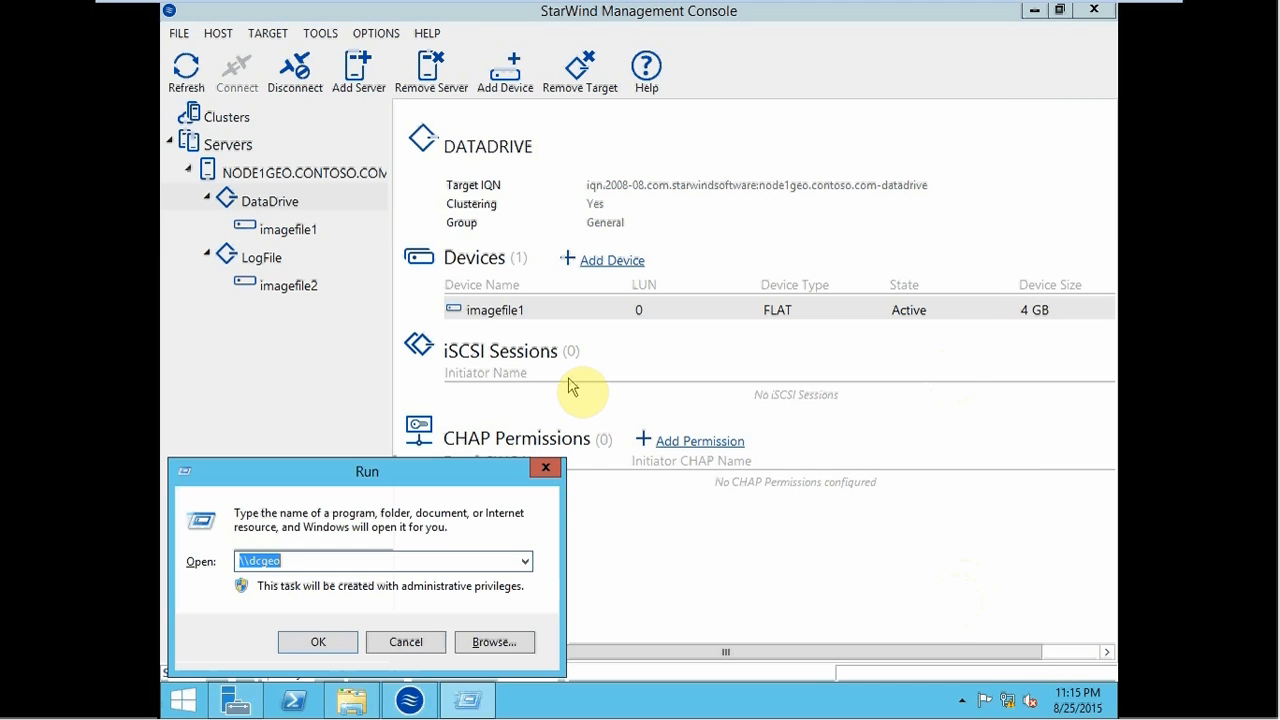
text(shut)
key(Down)
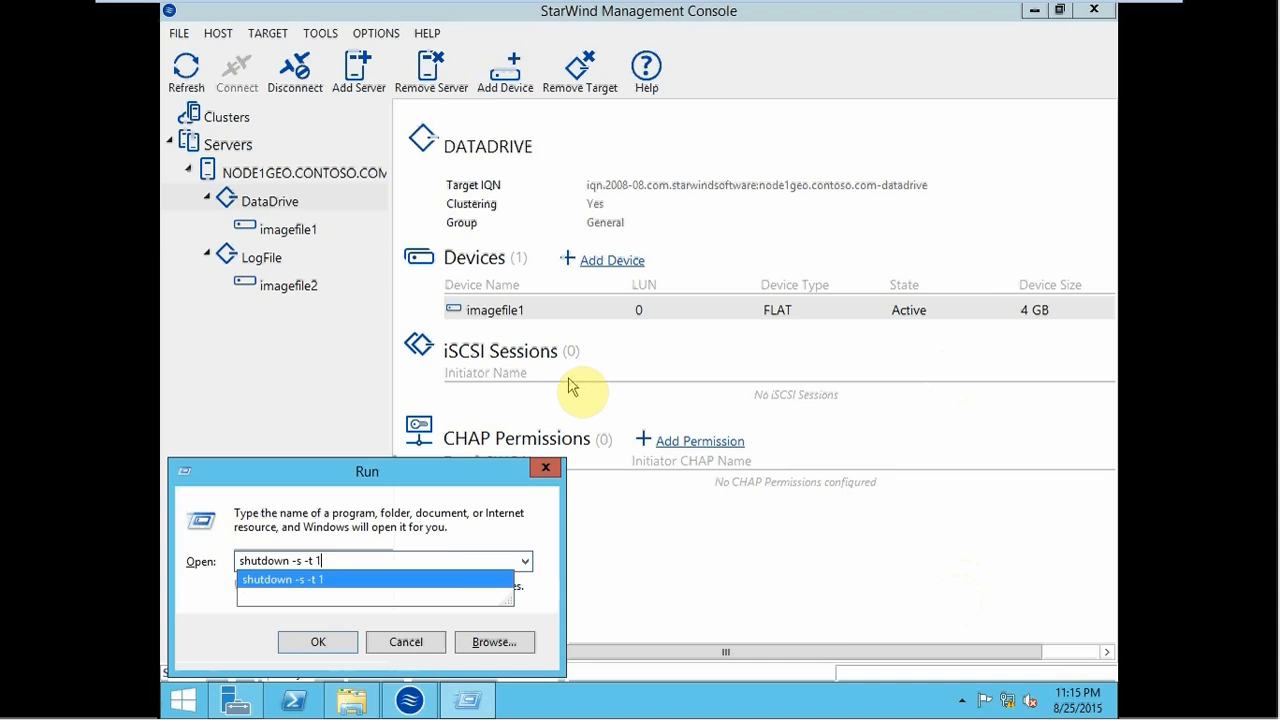
key(Return)
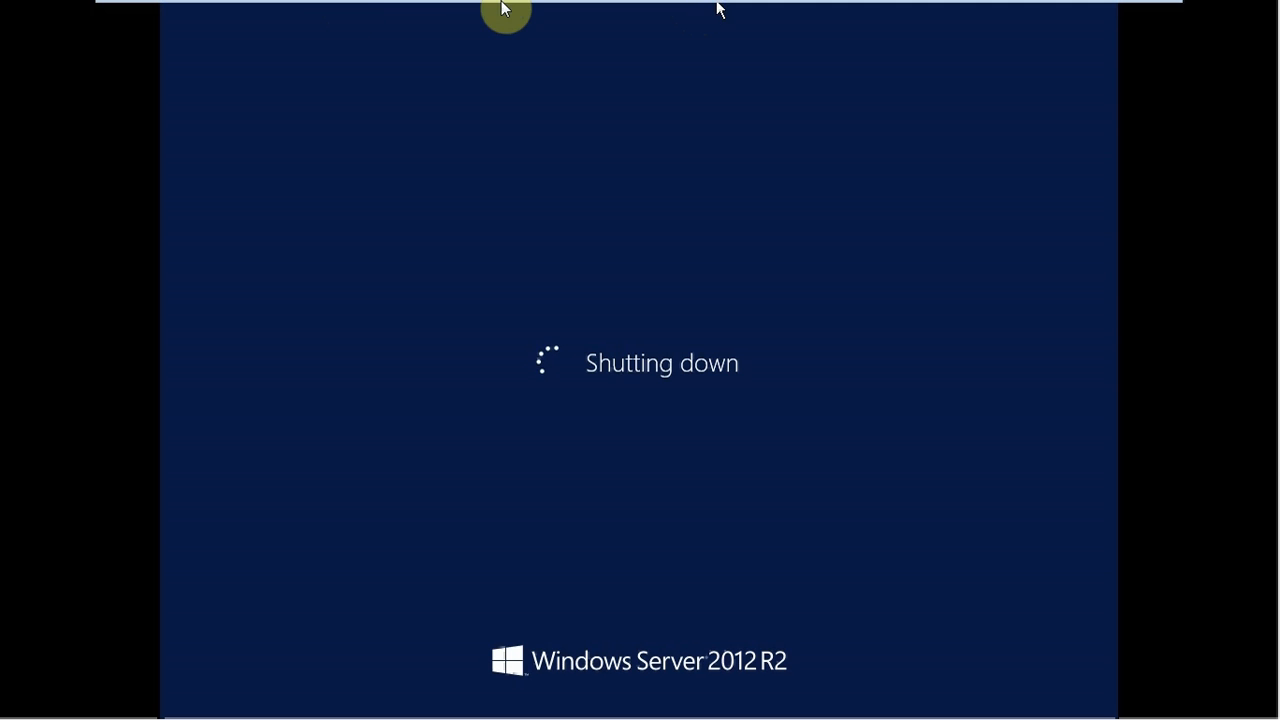
- Switch to Node2Geo and shut it down with the same Run shutdown command
mouse_move(497, 8)
click(368, 14)
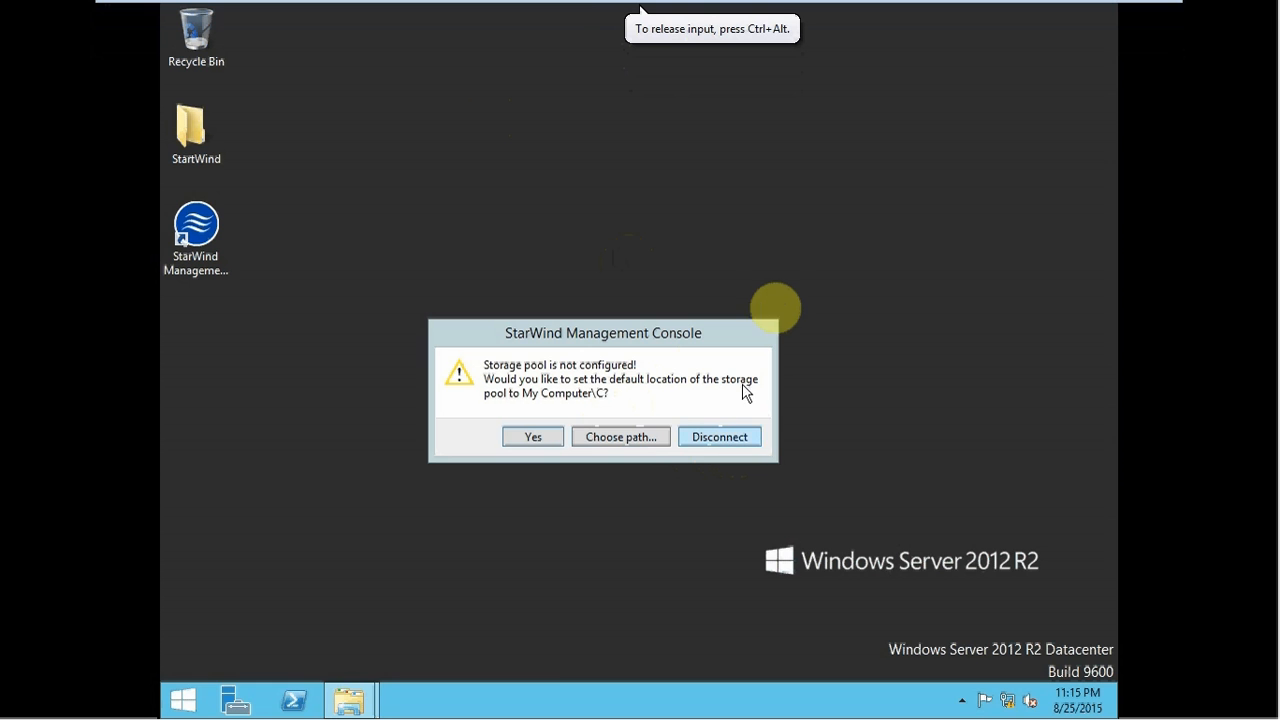
key(super+r)
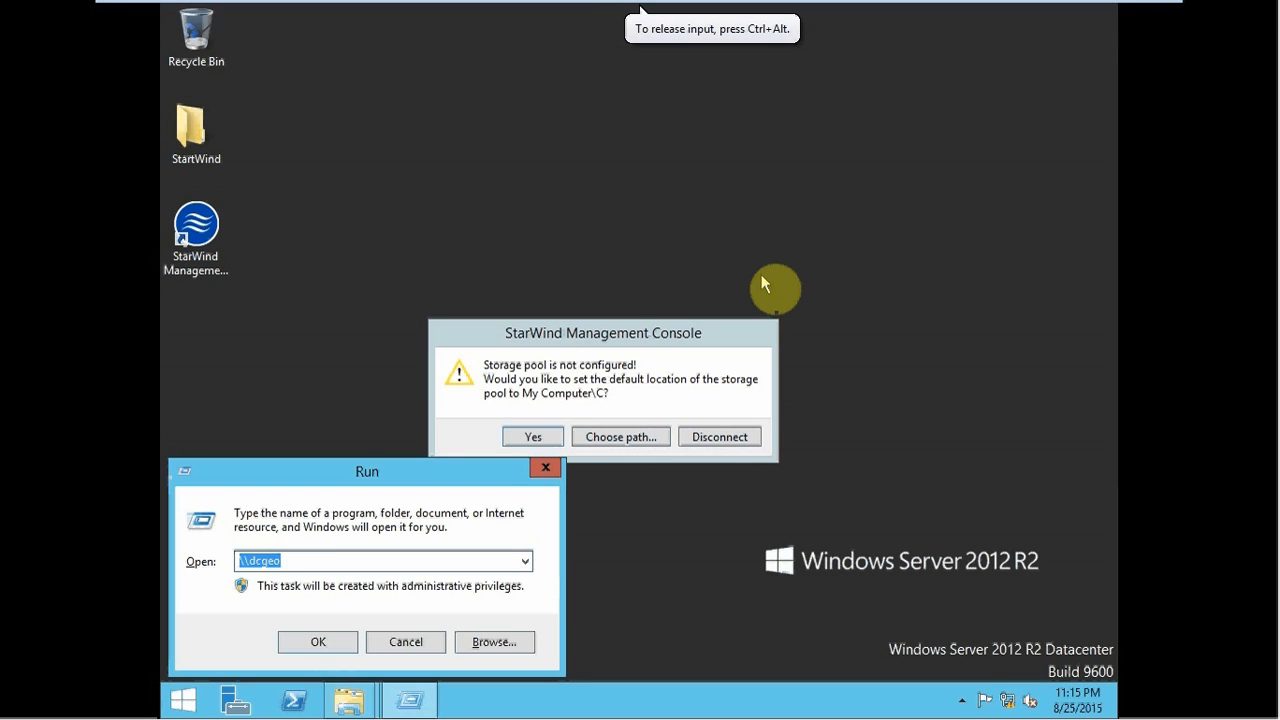
text(shu)
key(Down)
key(Return)
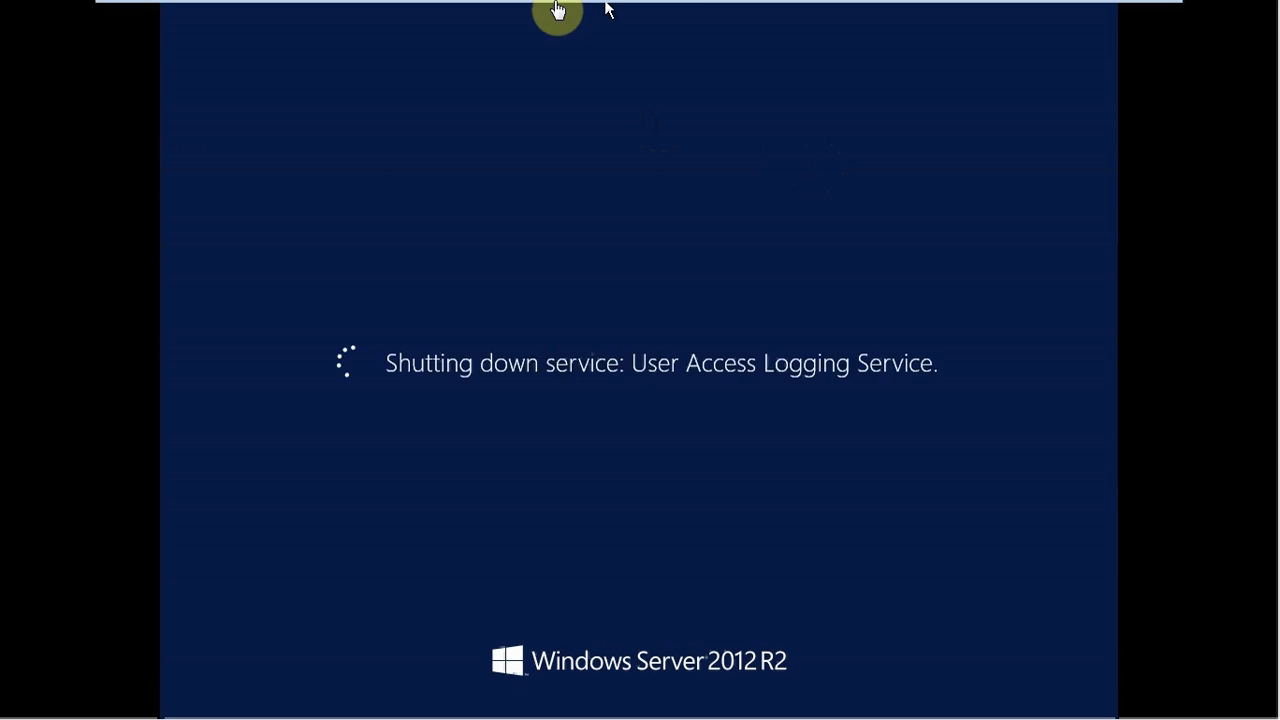
mouse_move(557, 8)
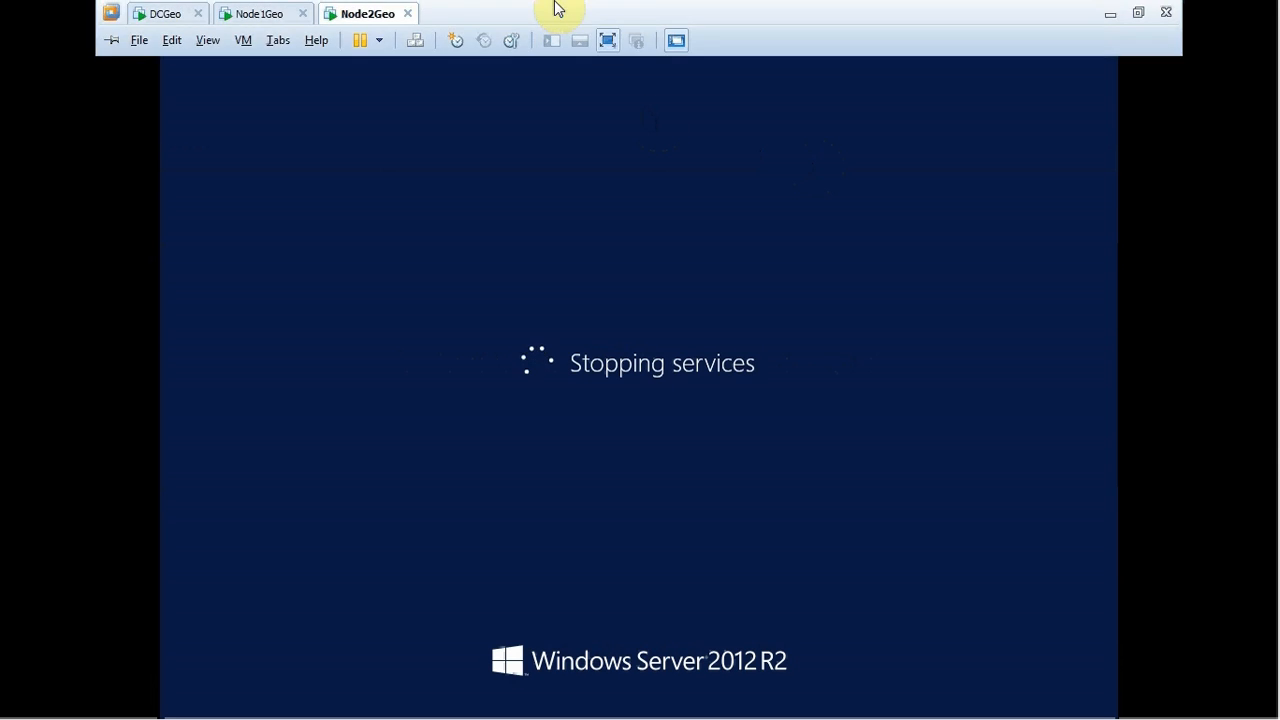
- Leave full screen and open Node1Geo's virtual machine settings to view its network adapter
click(1139, 12)
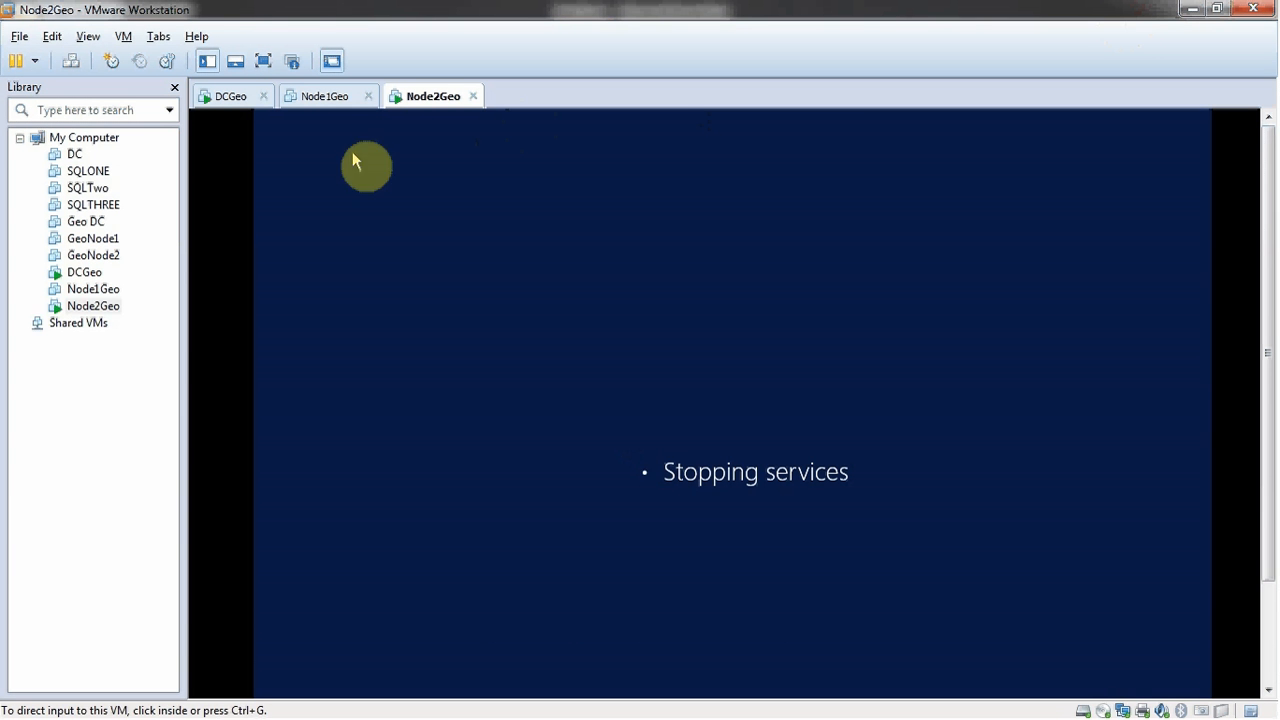
right_click(63, 290)
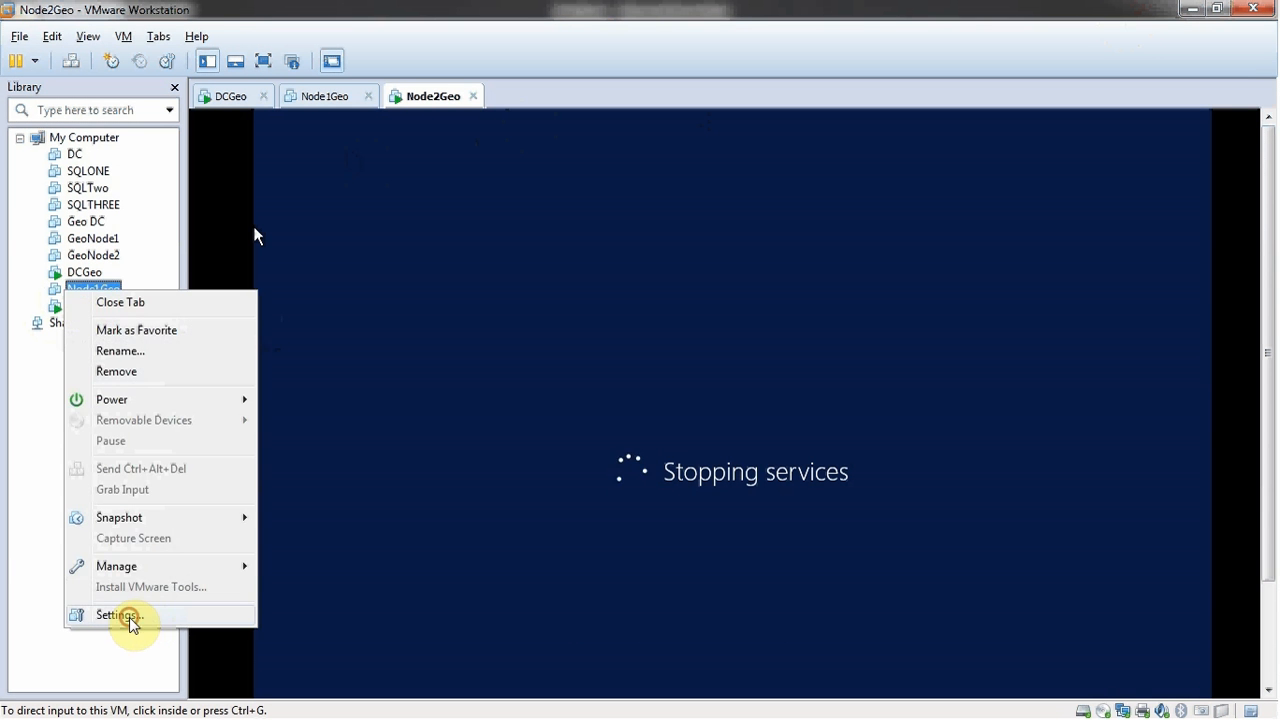
click(126, 615)
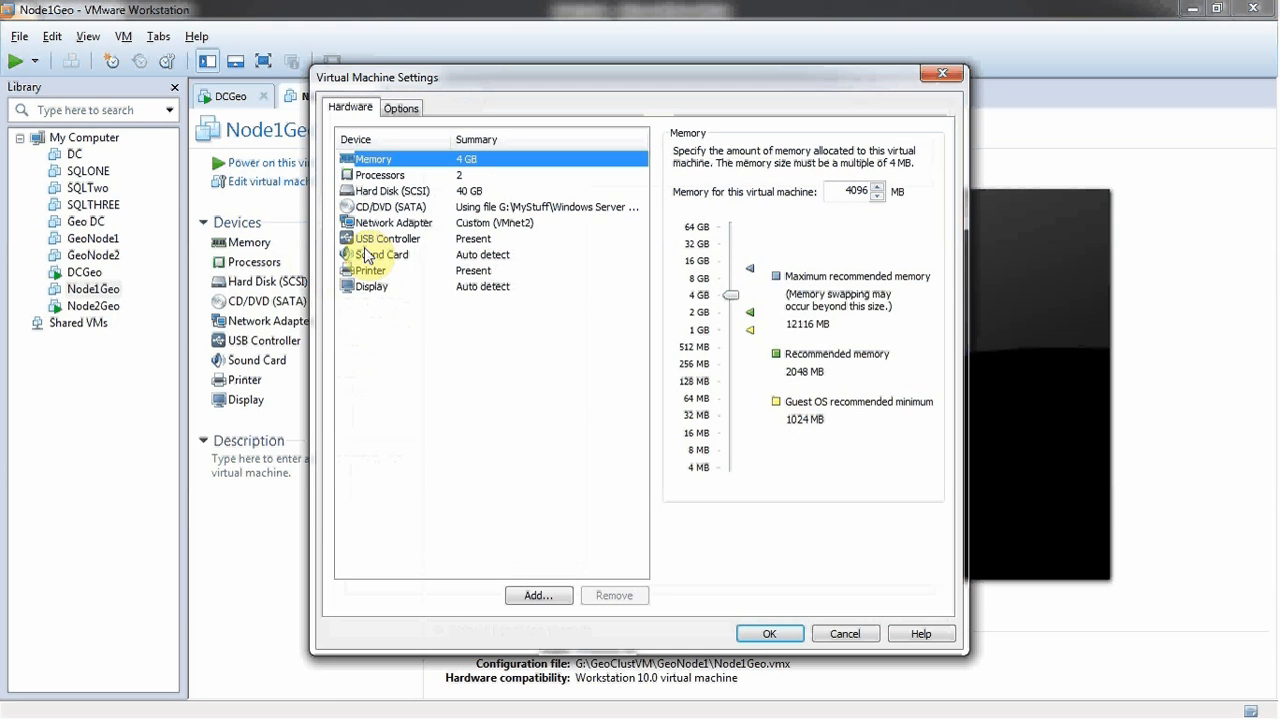
click(380, 222)
- Add a new network adapter set to Custom: Specific virtual network and list the VMnets
click(537, 595)
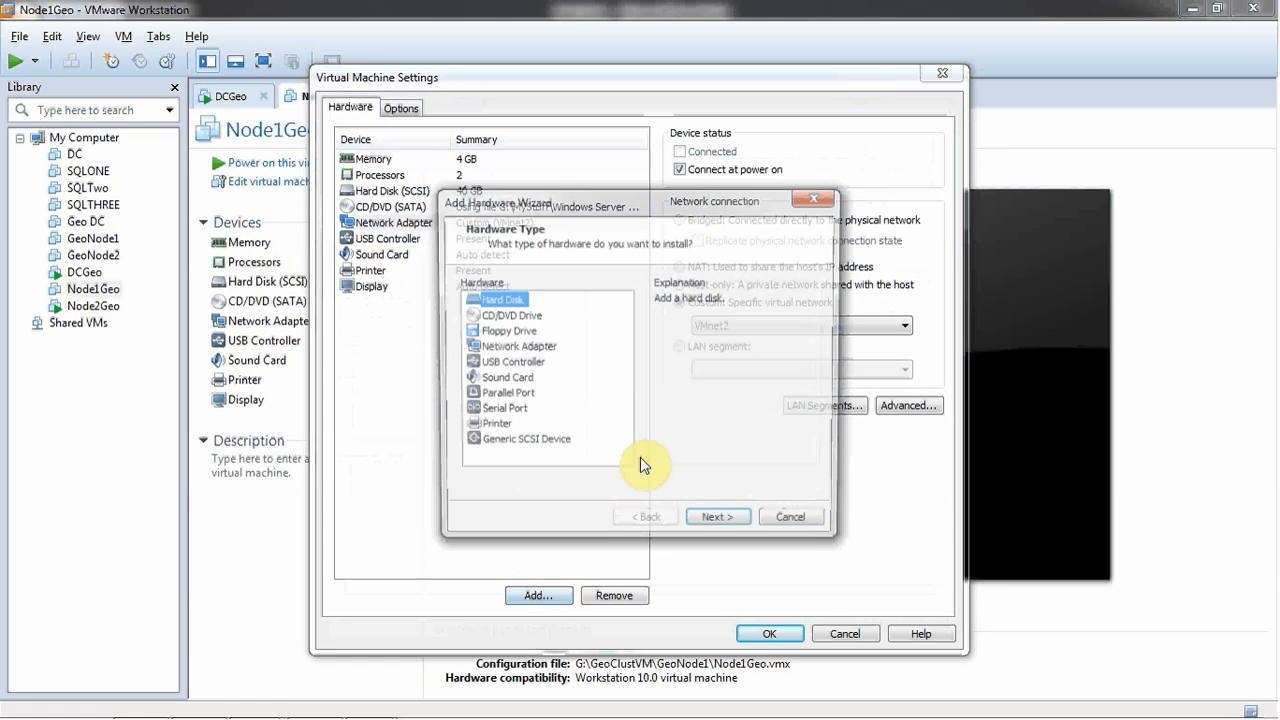
click(518, 347)
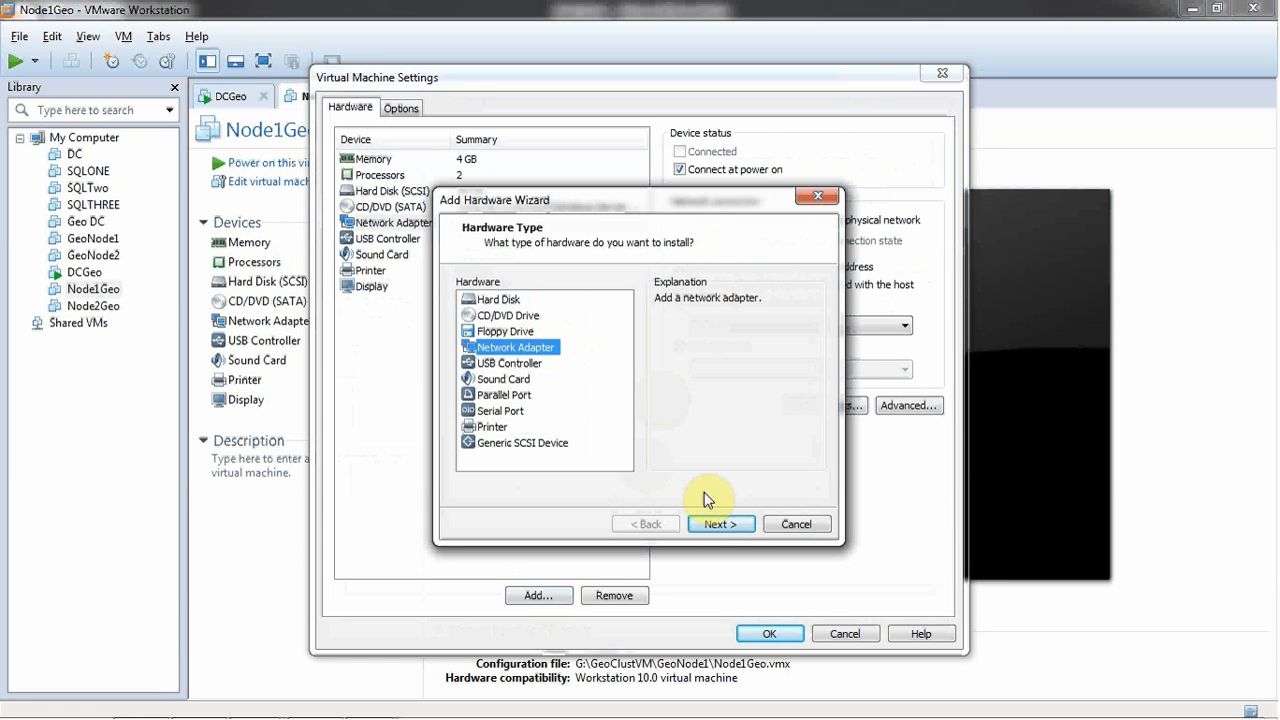
click(716, 524)
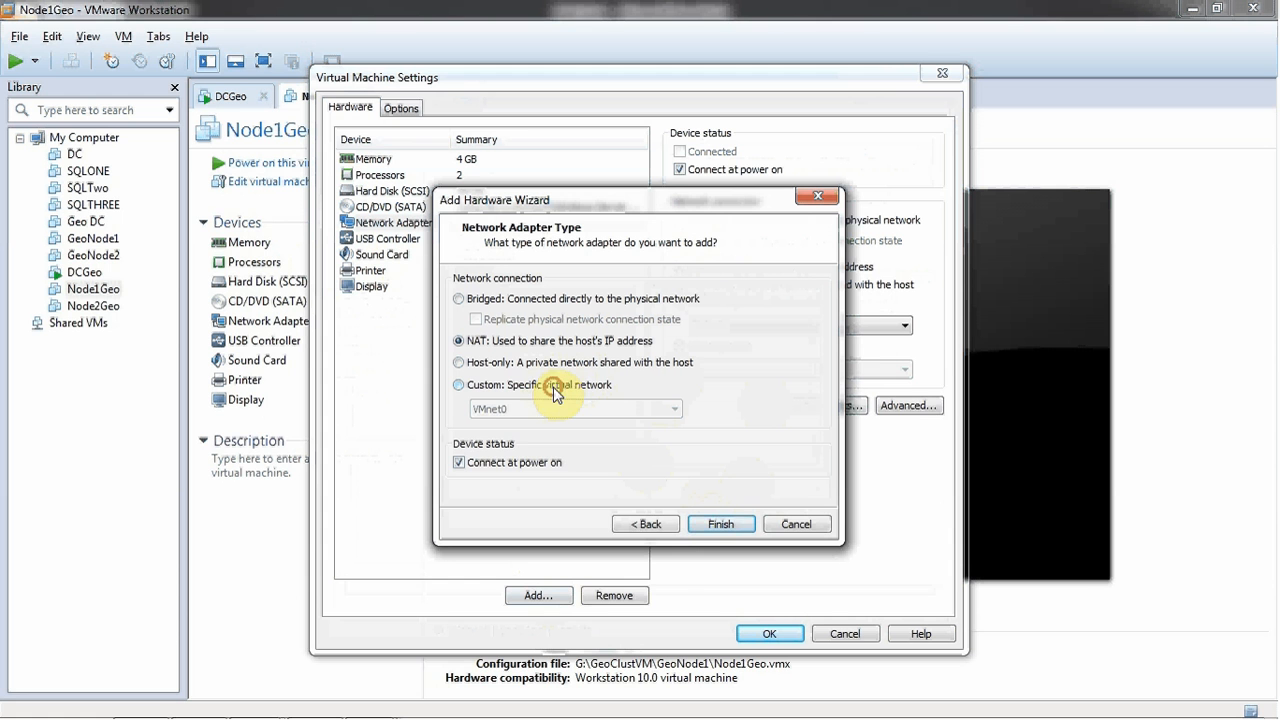
click(554, 388)
click(548, 409)
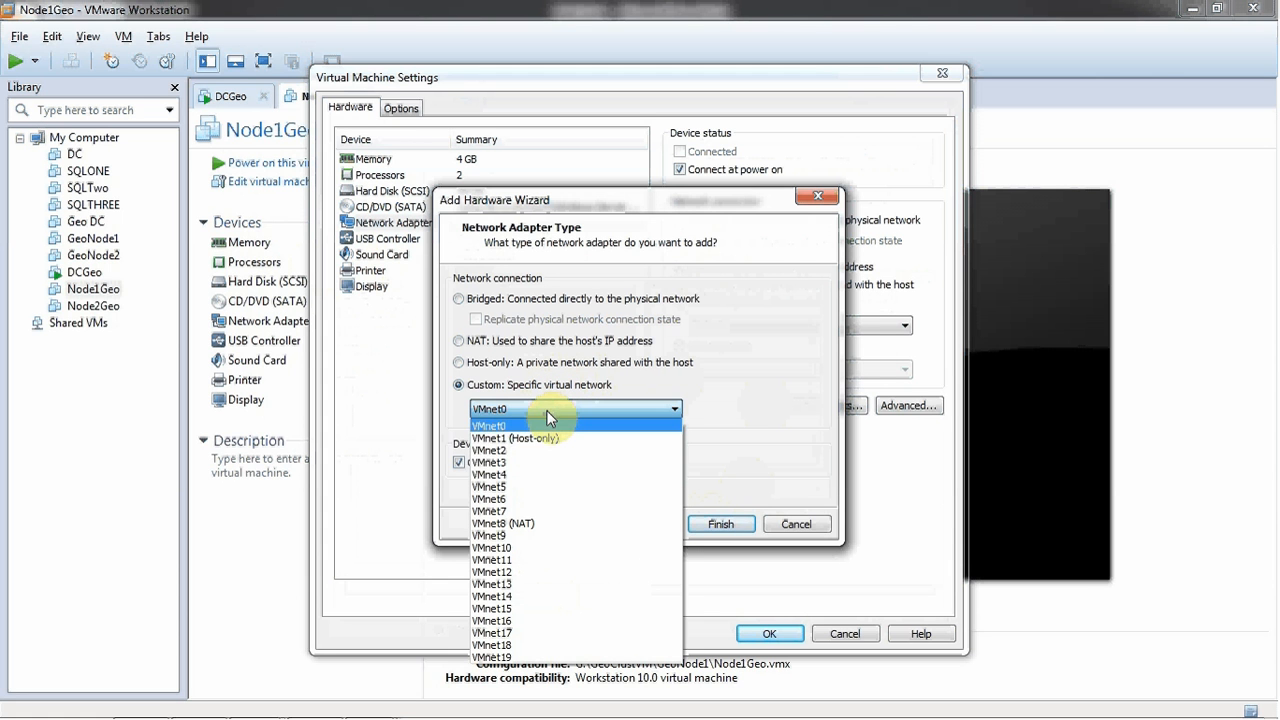
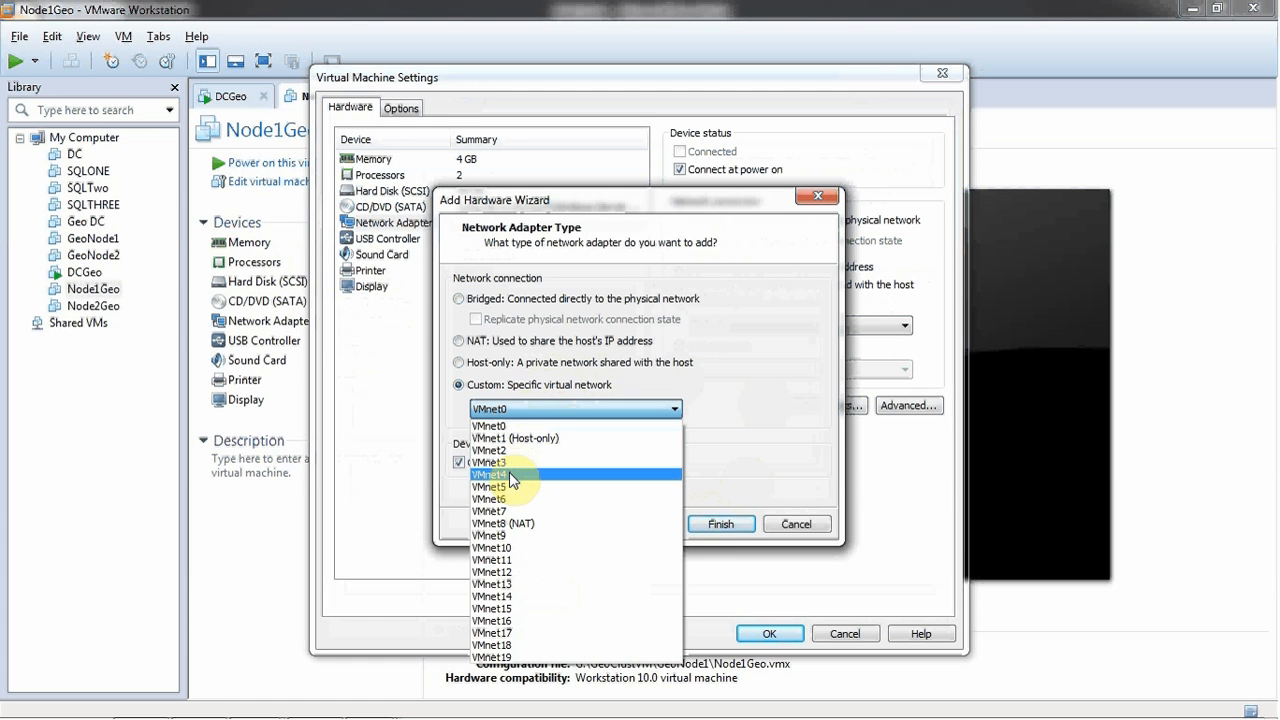
- Attach the new adapter to VMnet4, add a third adapter on custom VMnet5, save, and power on Node1Geo
click(509, 474)
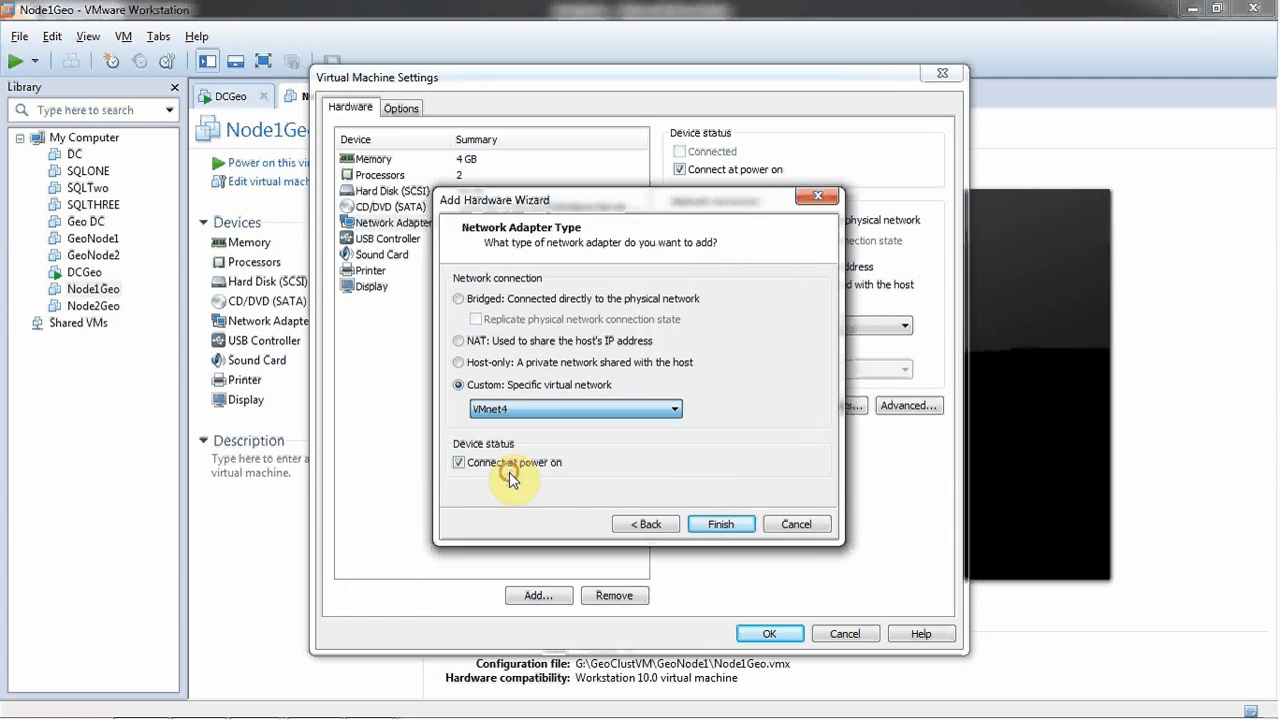
click(696, 528)
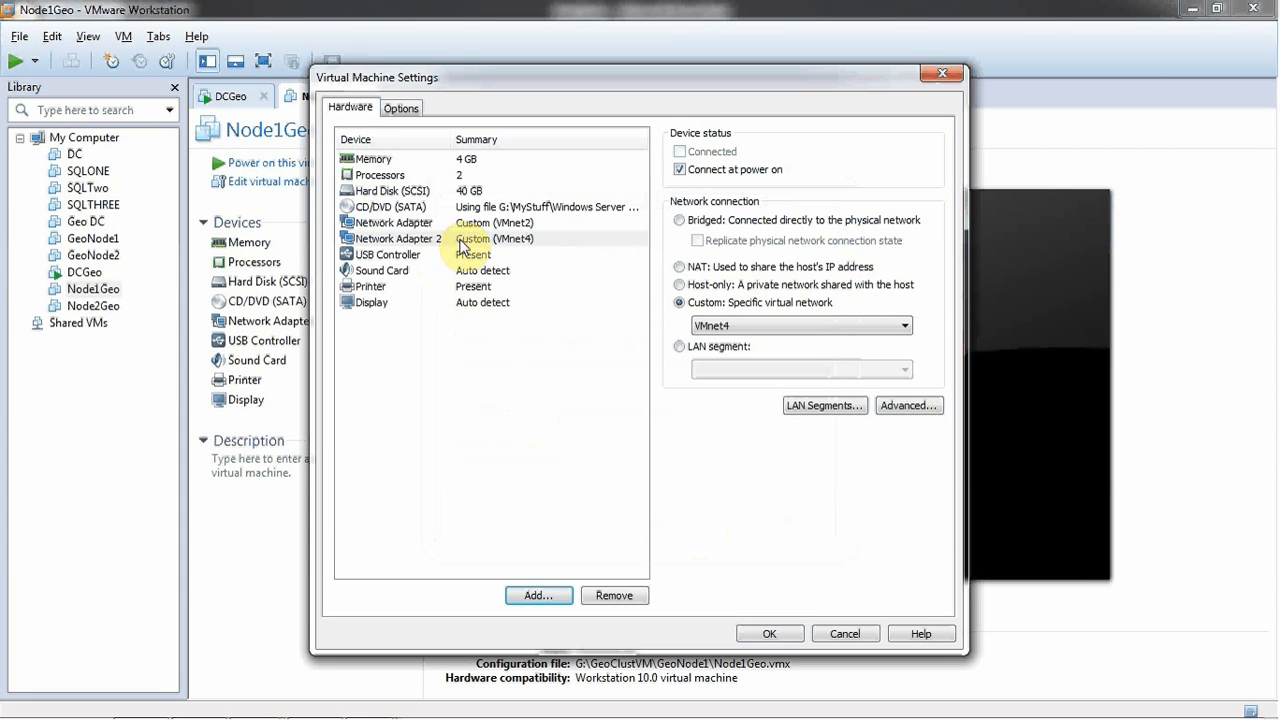
click(528, 596)
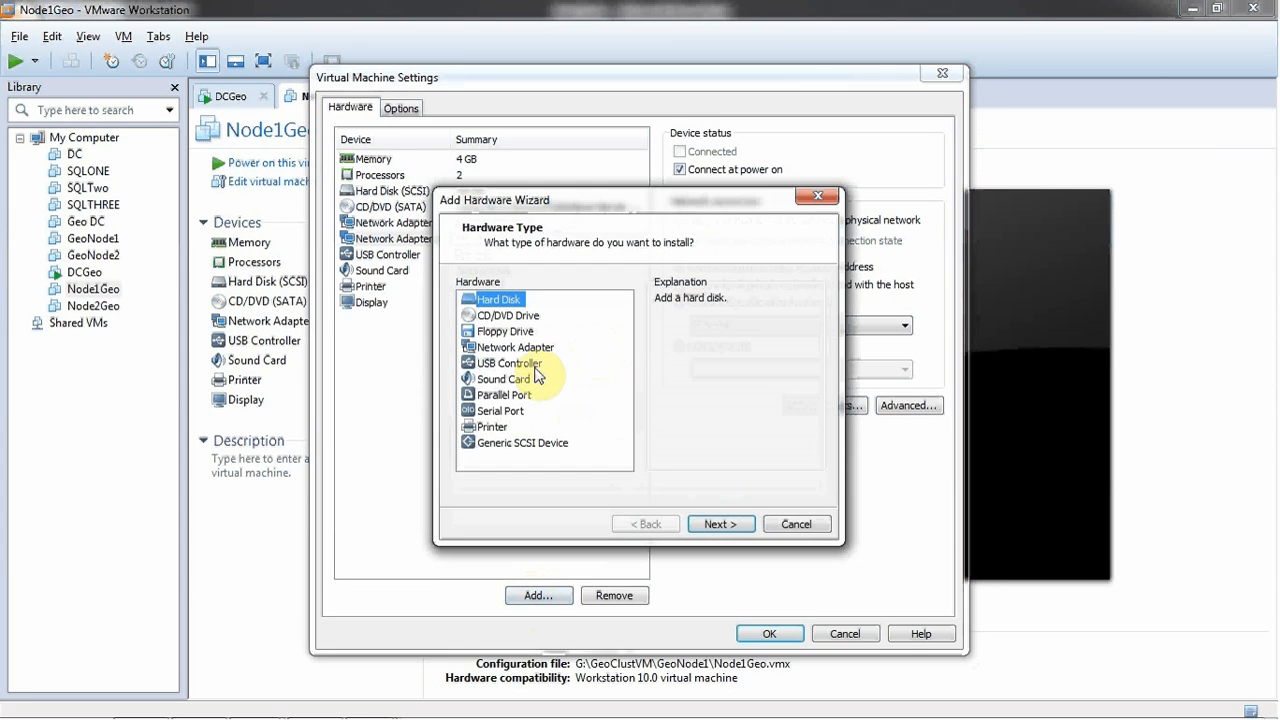
click(515, 347)
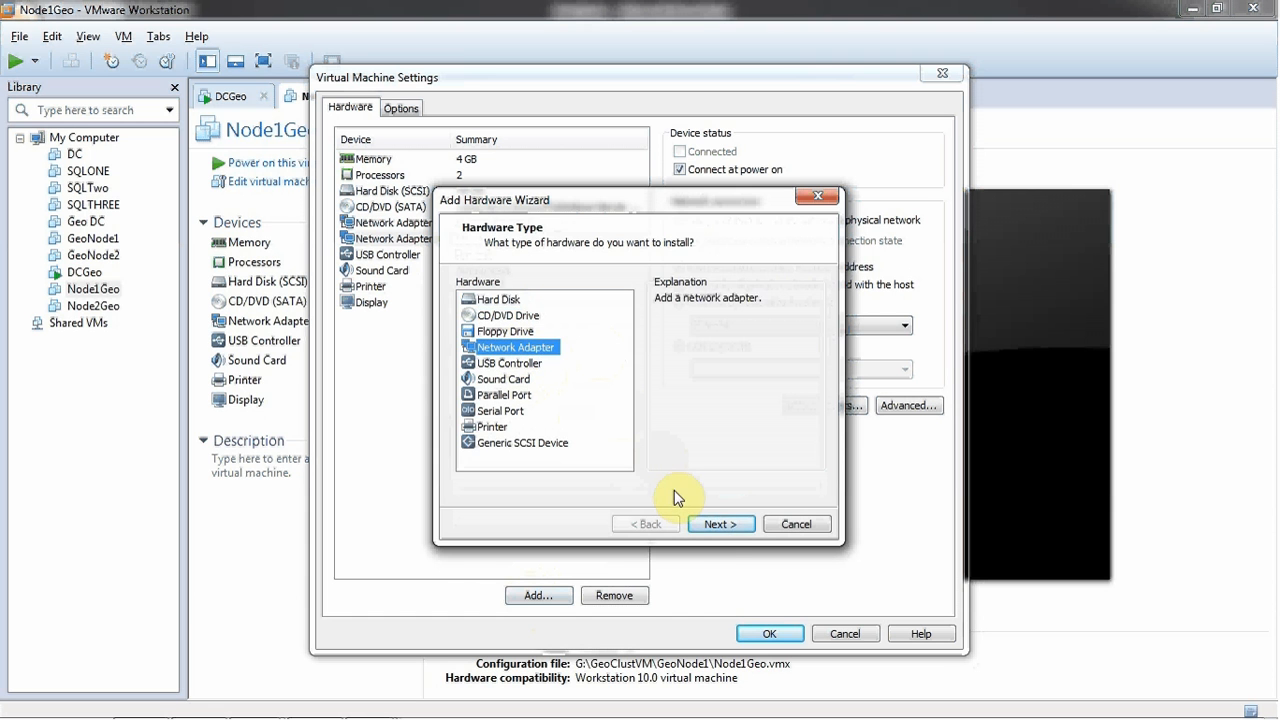
click(713, 533)
click(548, 385)
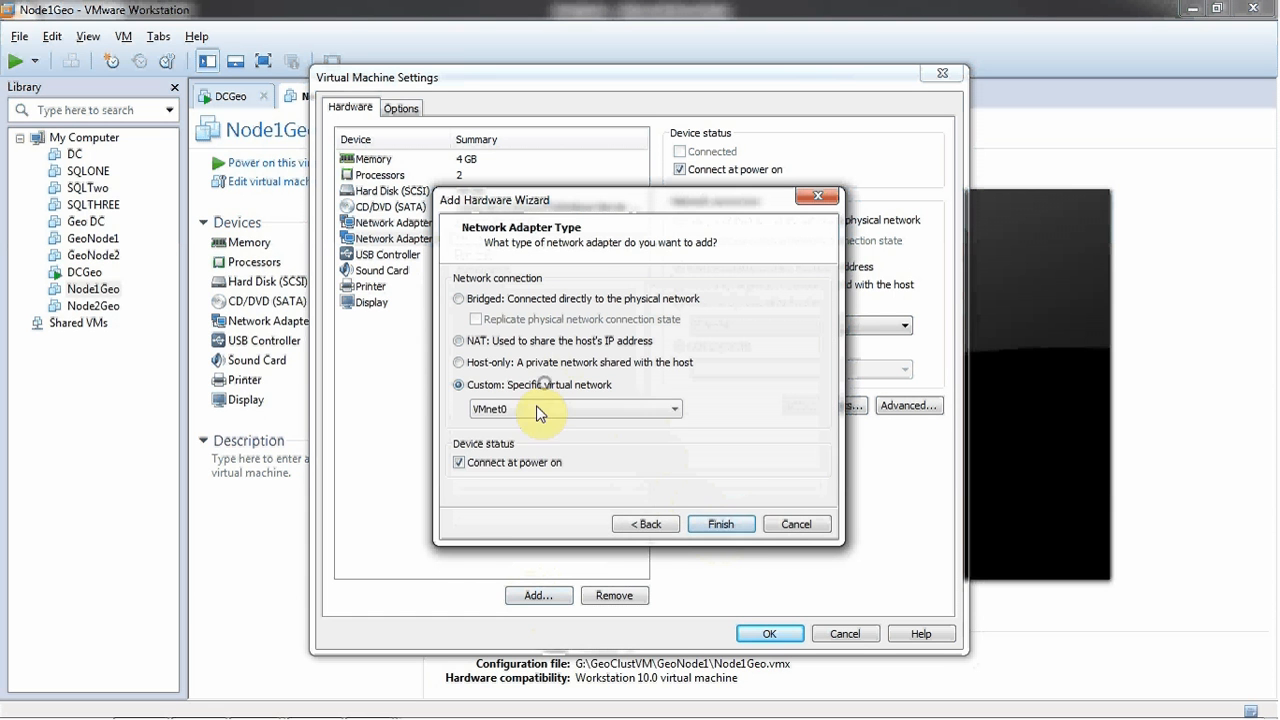
click(535, 409)
click(536, 487)
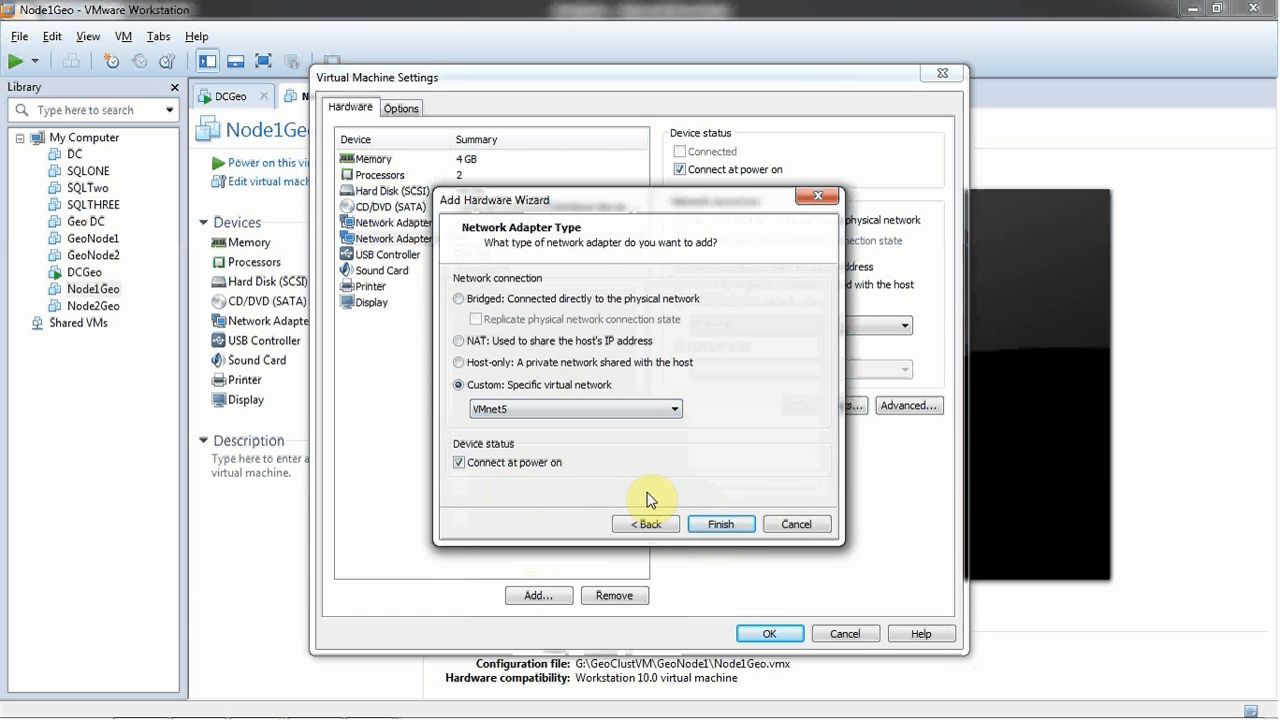
click(701, 527)
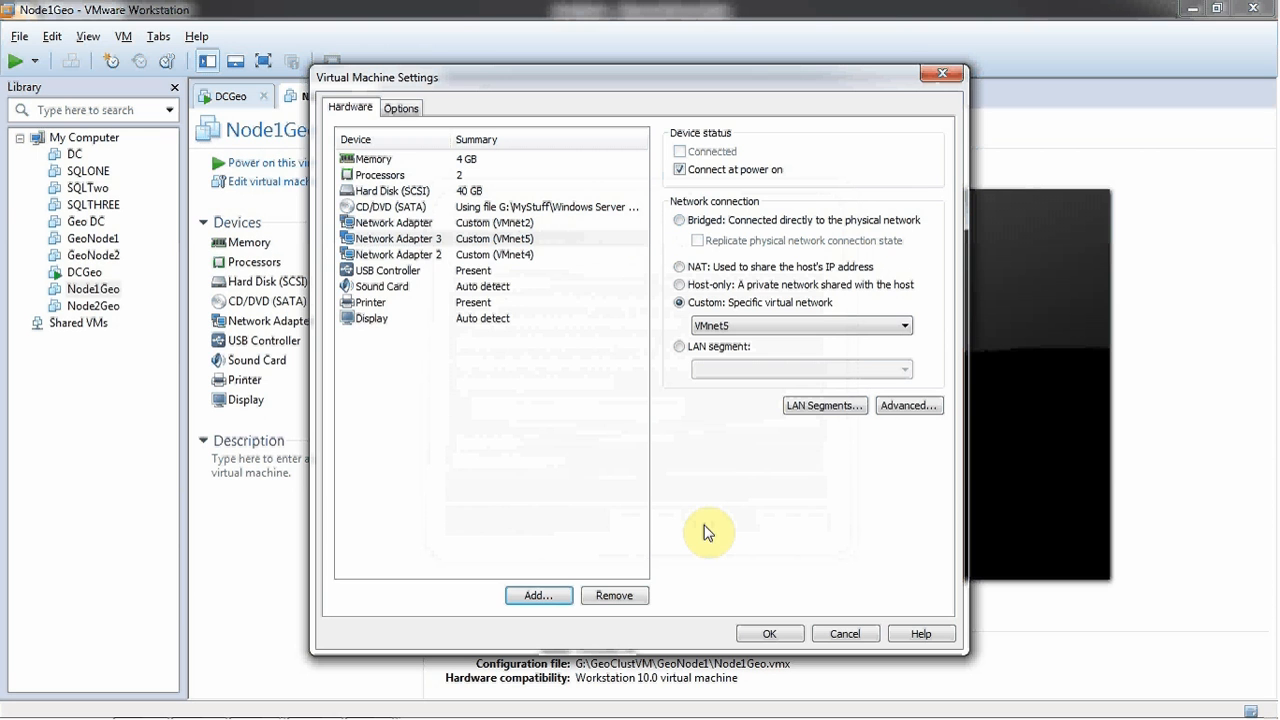
click(782, 633)
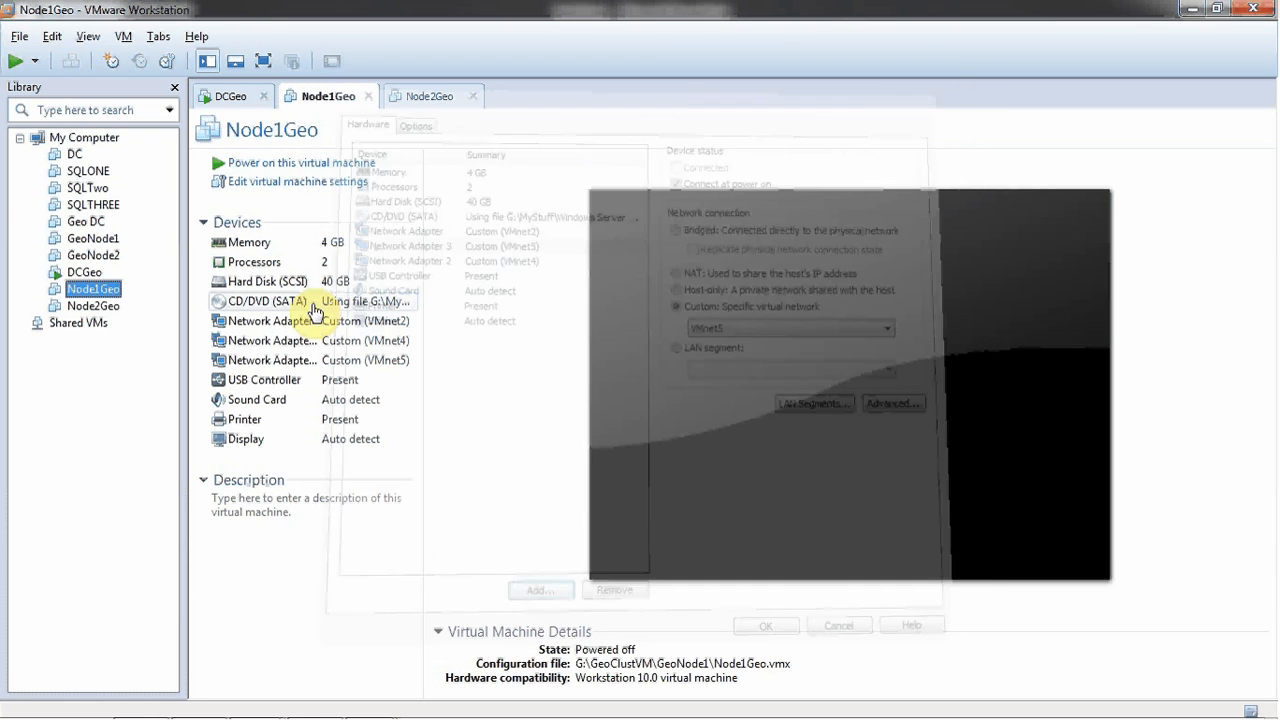
click(210, 163)
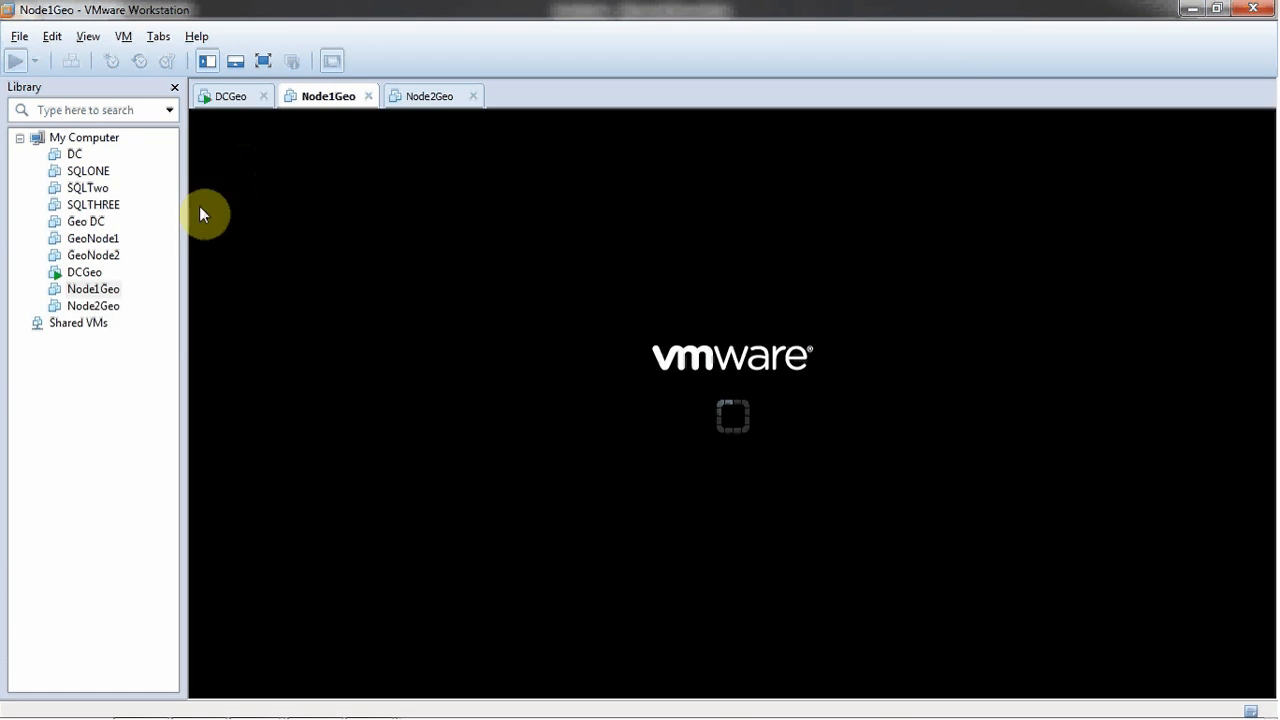
- In Node2Geo's settings, add a second network adapter on custom VMnet4
click(108, 305)
right_click(108, 305)
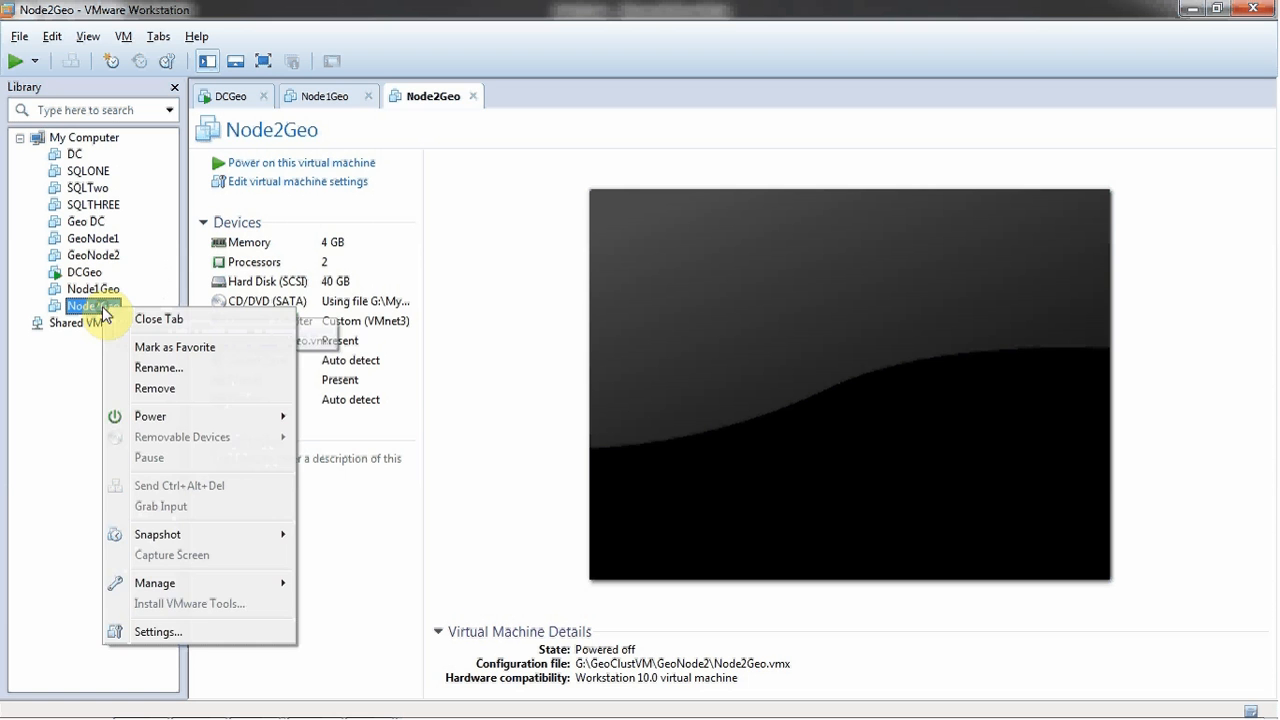
click(155, 631)
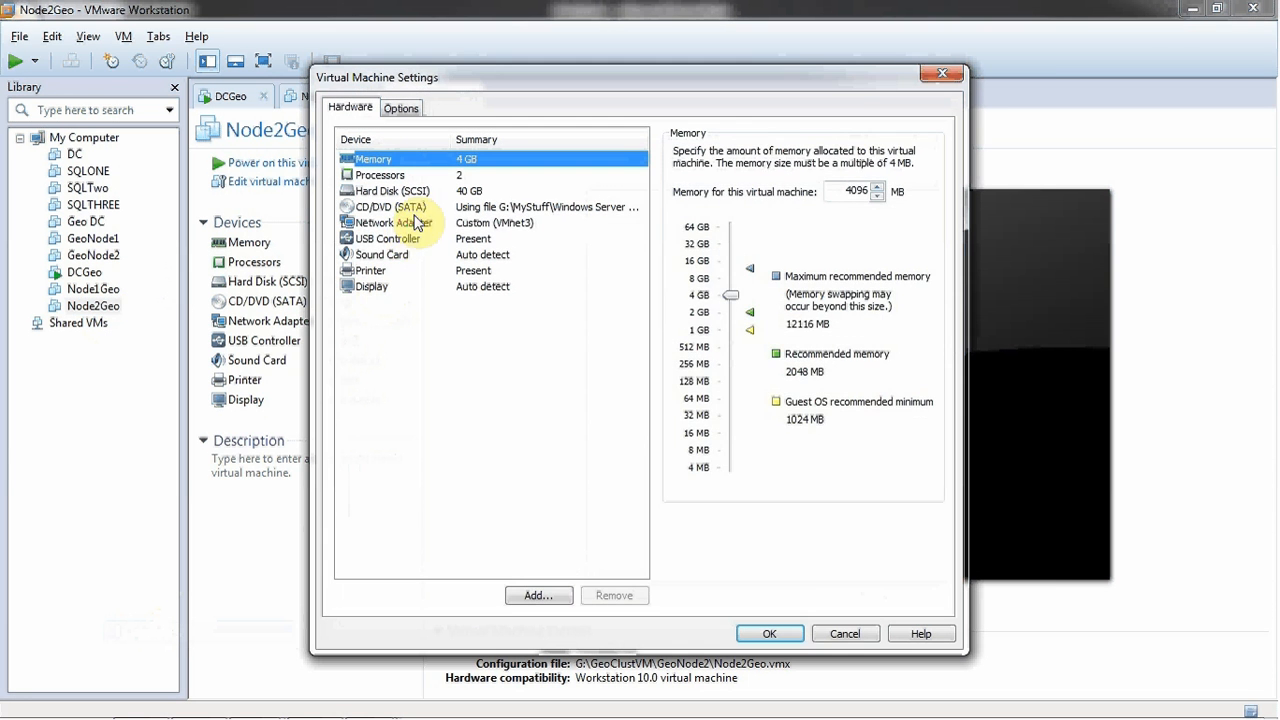
click(416, 223)
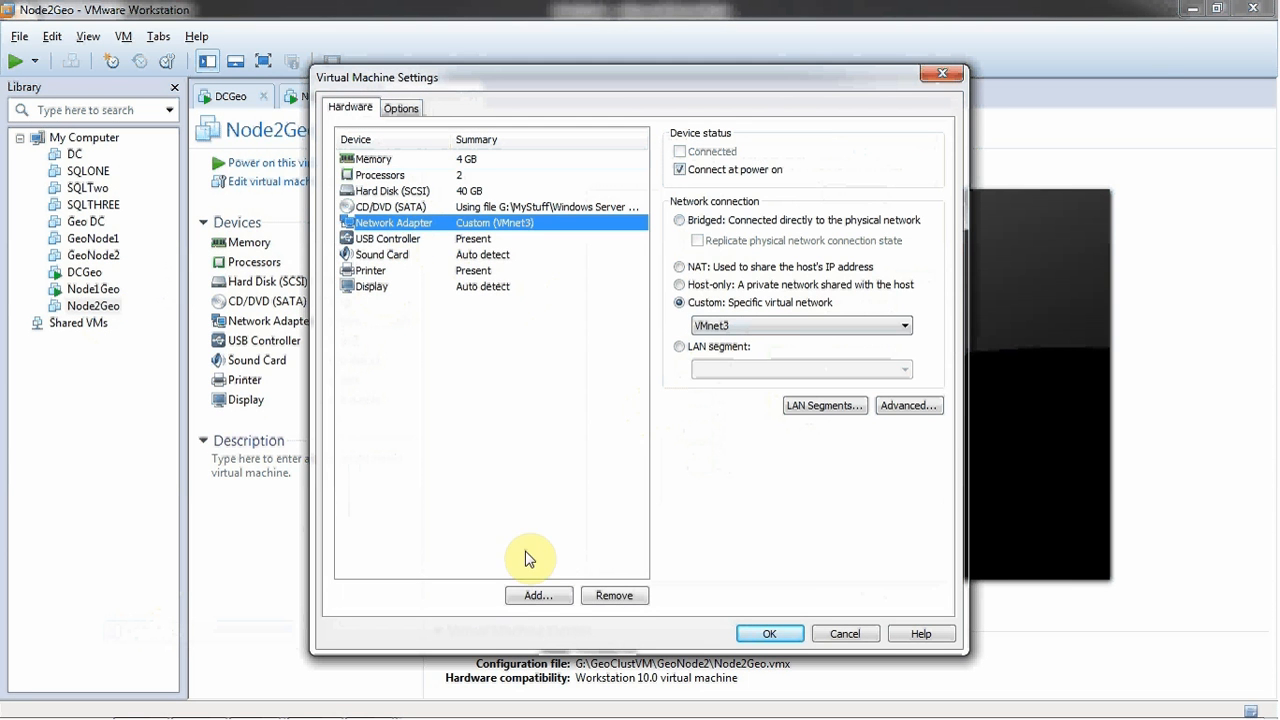
click(537, 595)
click(533, 350)
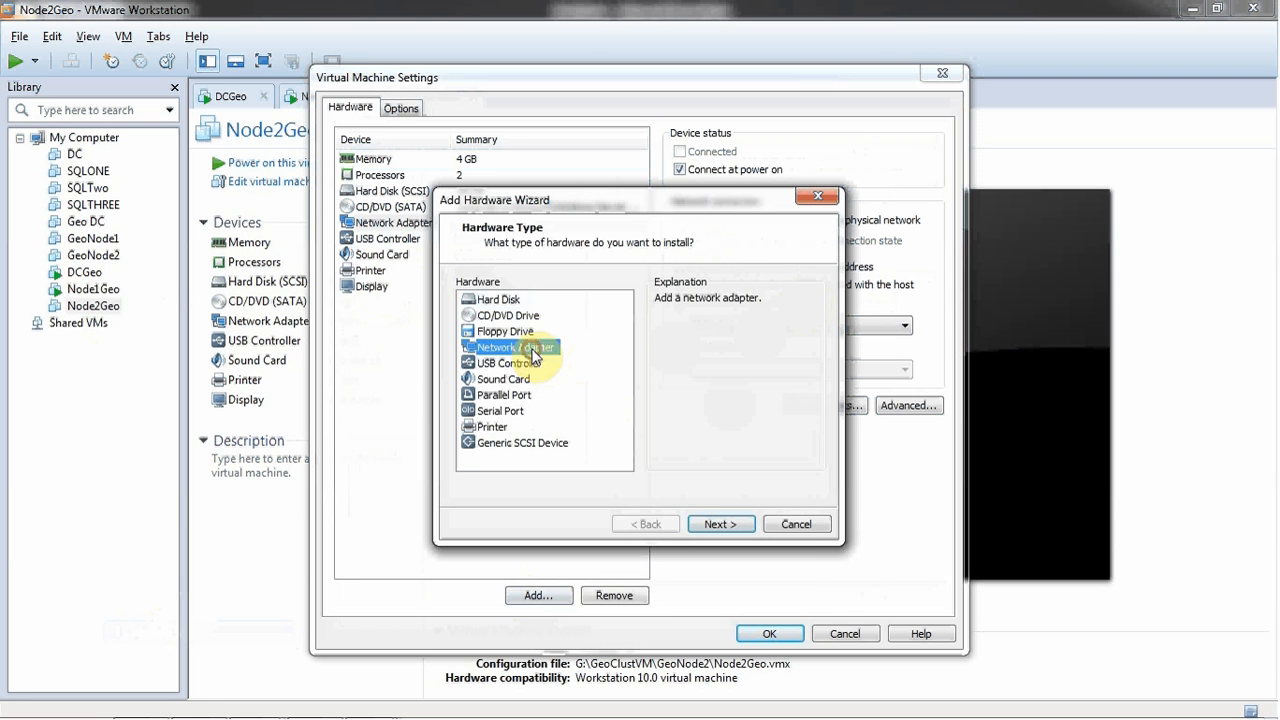
click(722, 524)
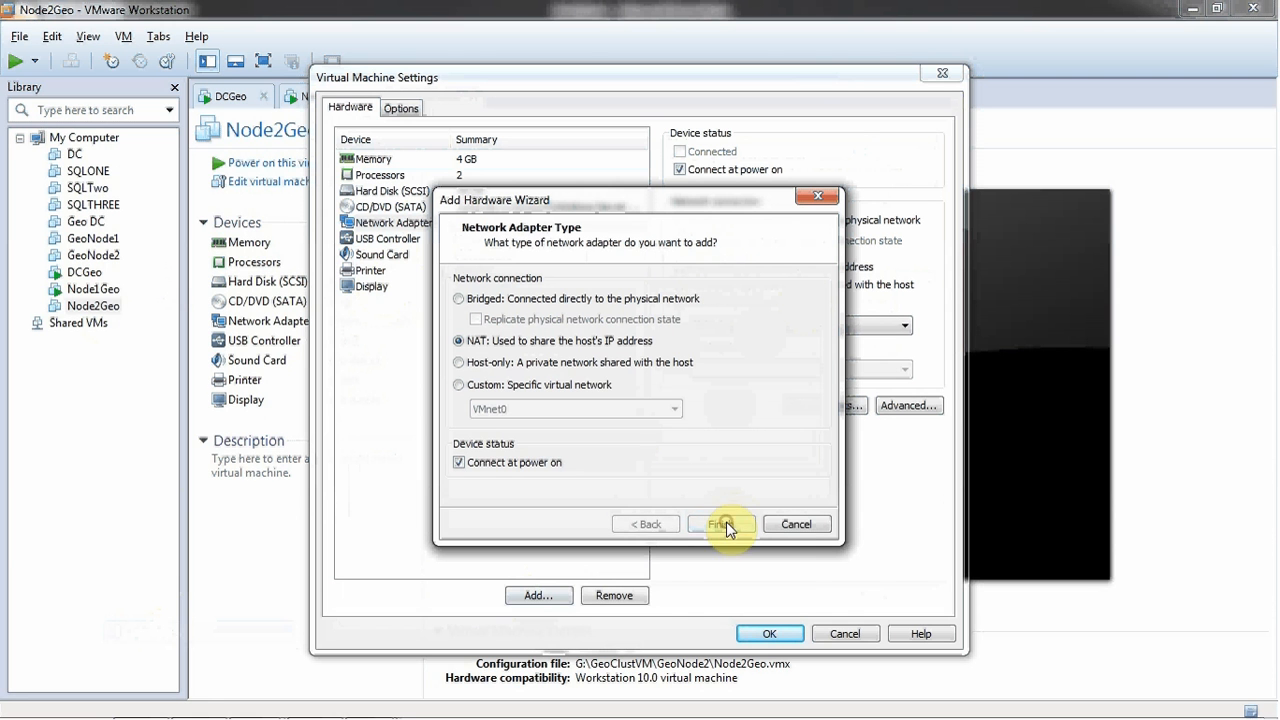
click(578, 388)
click(571, 408)
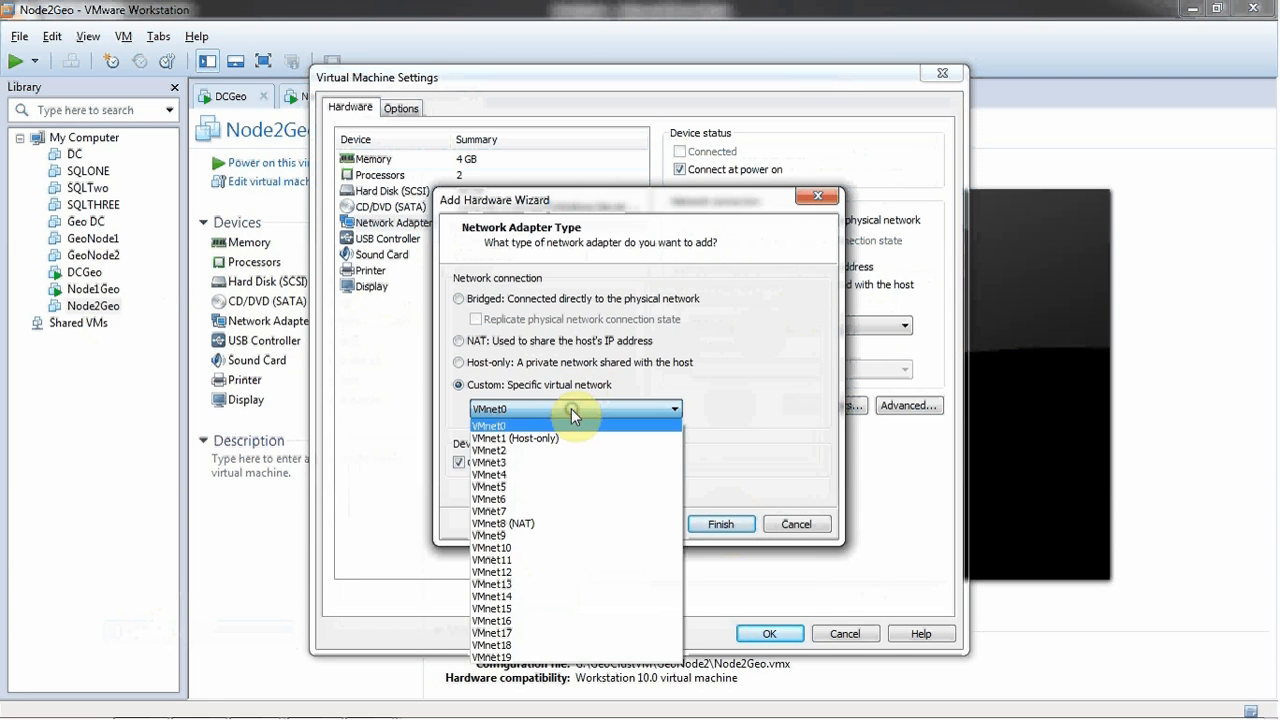
click(527, 476)
click(705, 524)
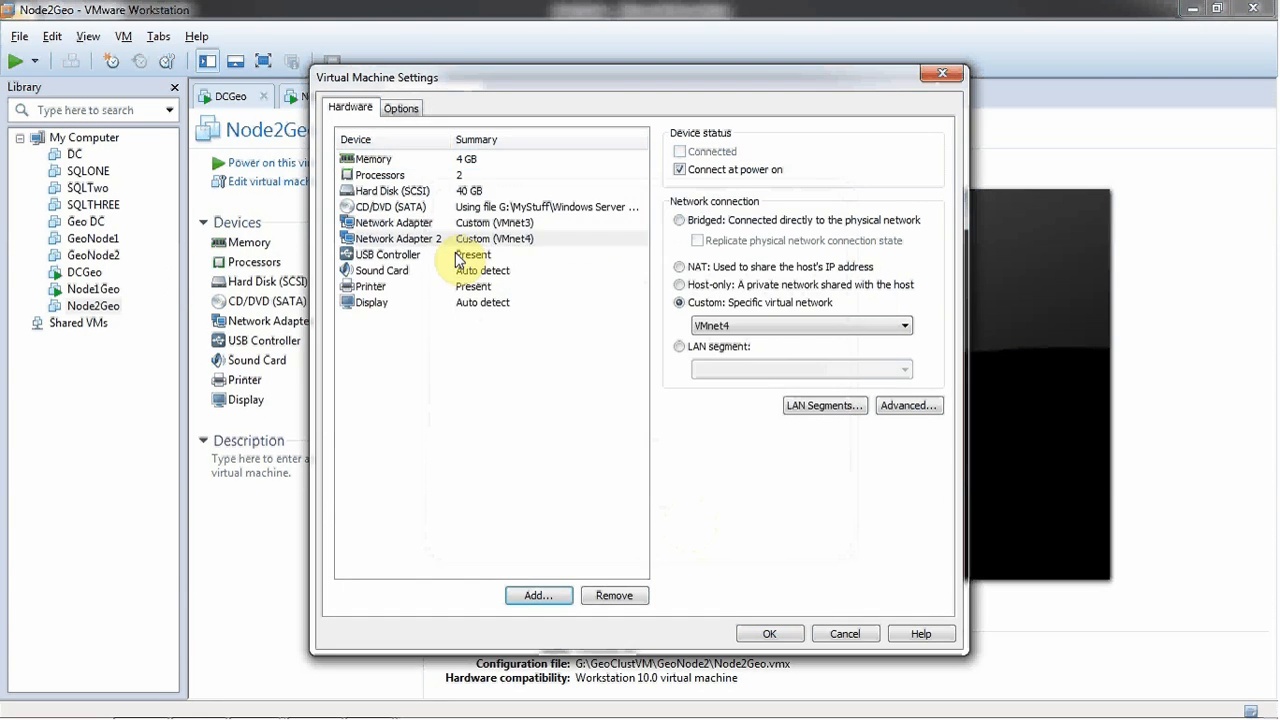
- Add a third Node2Geo adapter on custom VMnet5, save the settings, and power it on
click(548, 597)
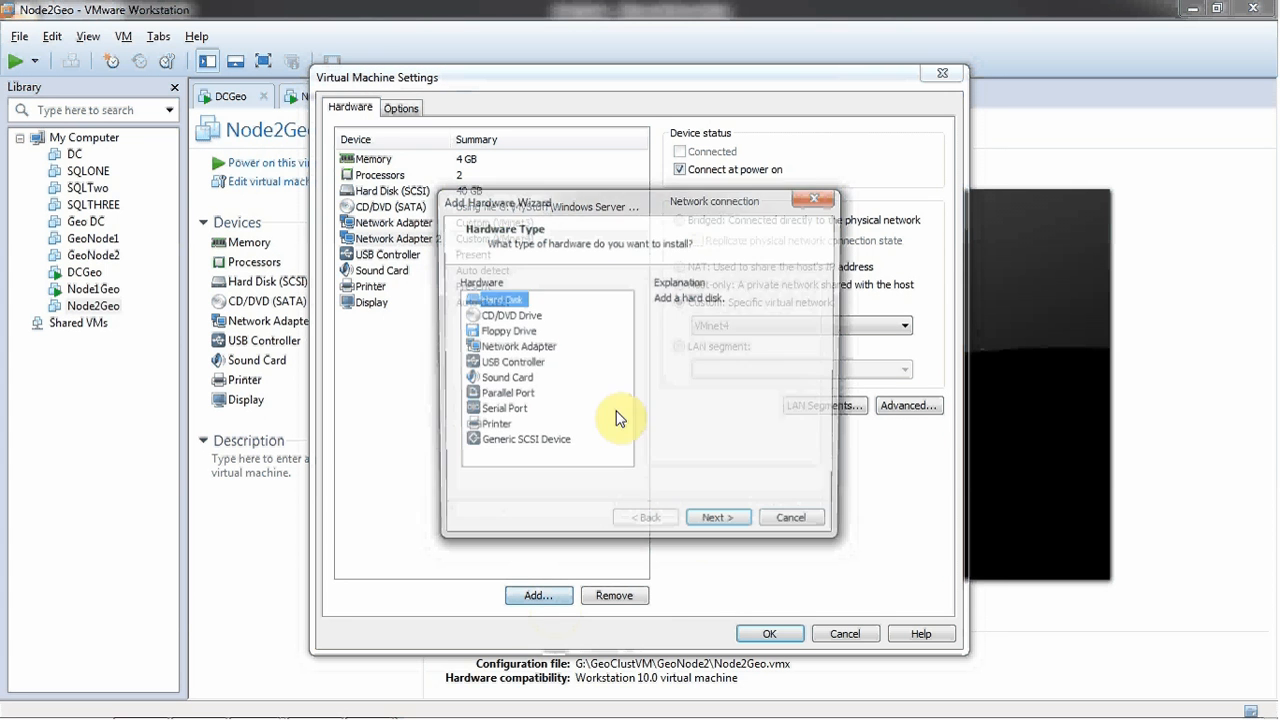
click(510, 348)
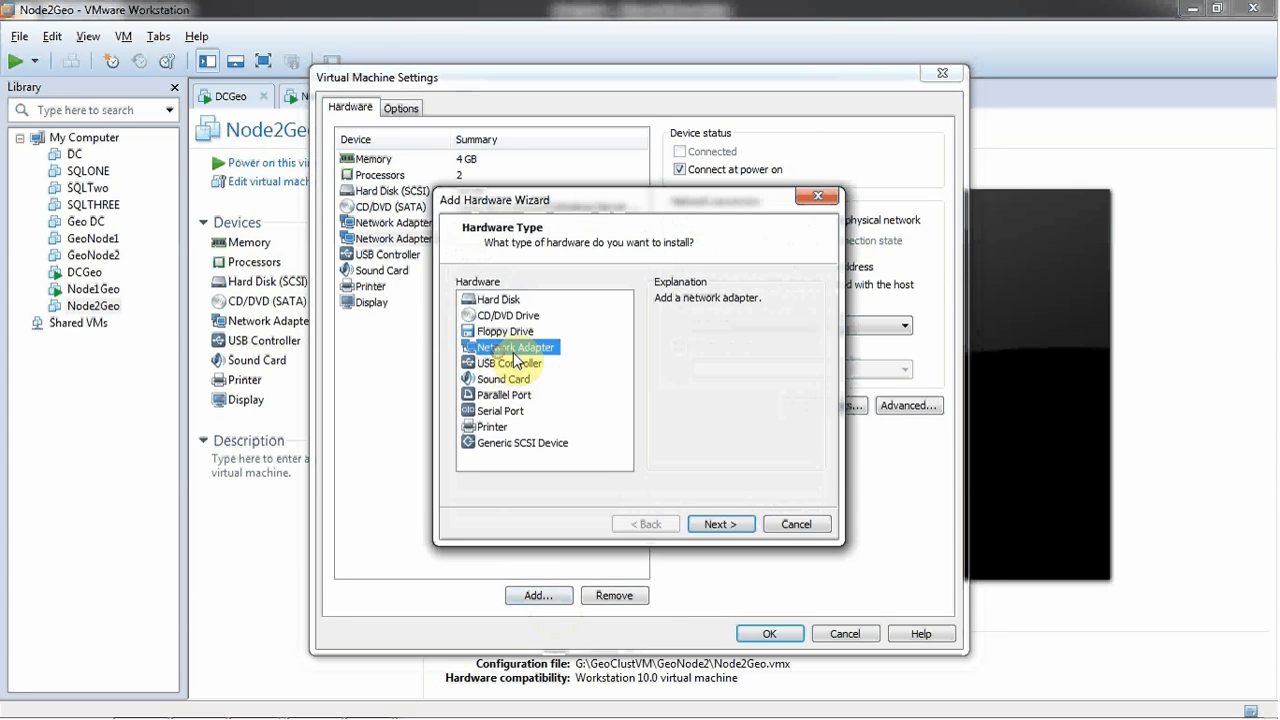
click(716, 524)
click(586, 385)
click(576, 408)
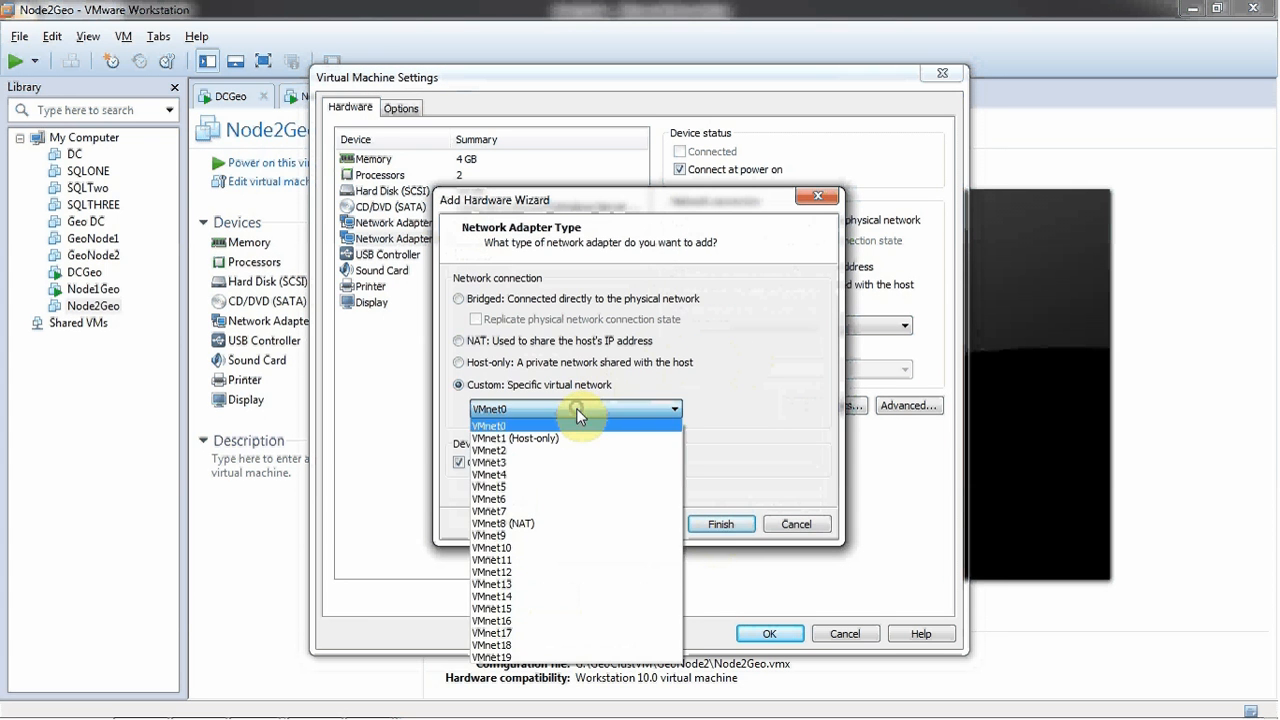
click(540, 486)
click(722, 524)
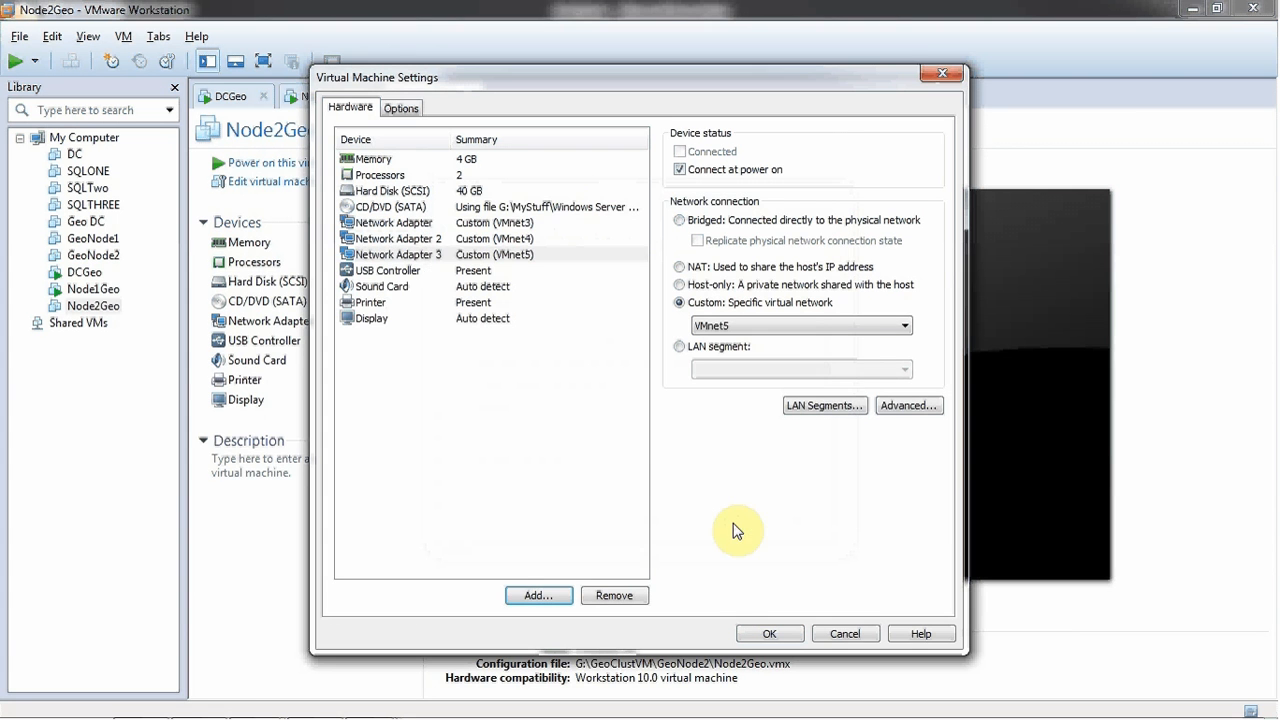
click(769, 633)
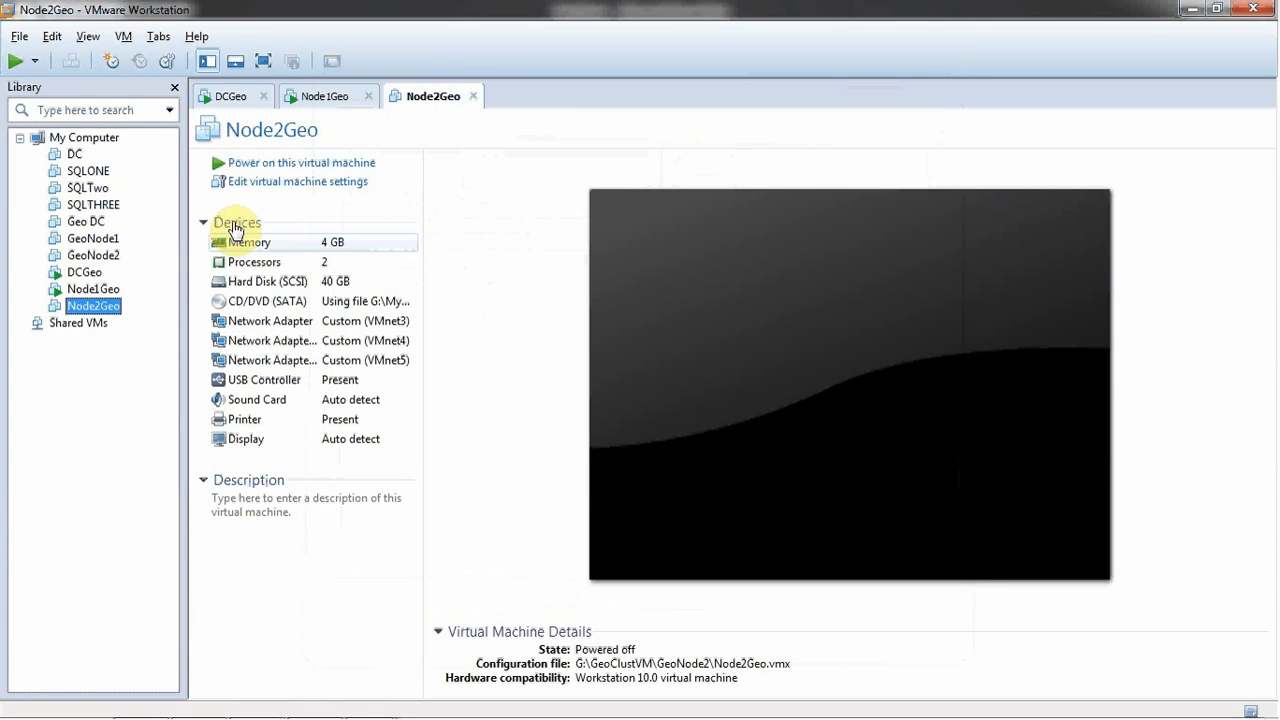
click(232, 166)
- Sign in to Node1Geo as administrator with its console in full screen
click(330, 97)
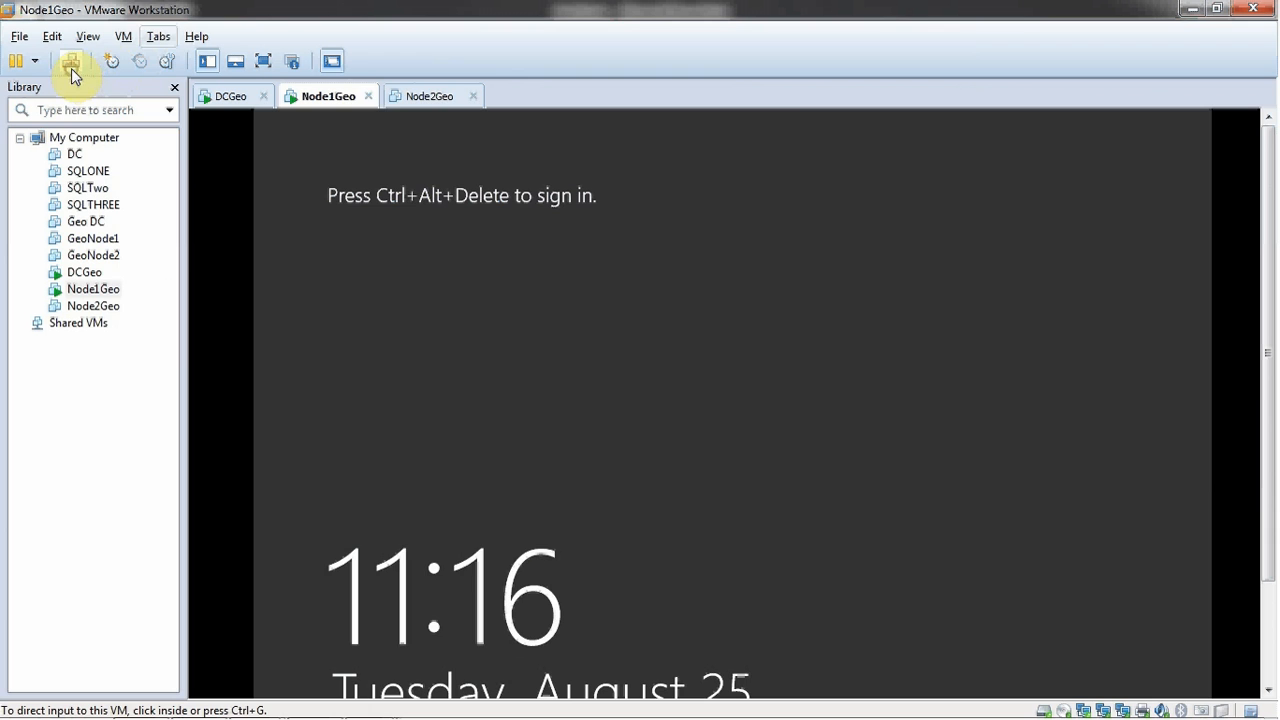
click(71, 66)
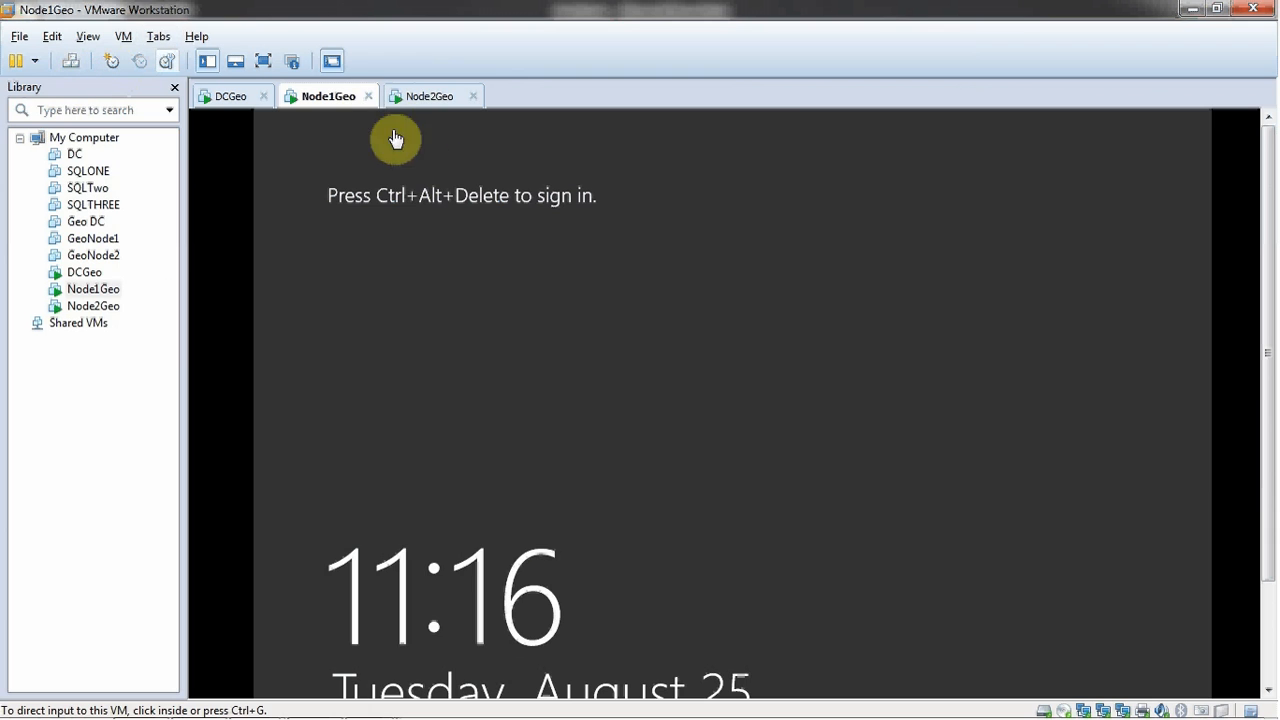
click(712, 296)
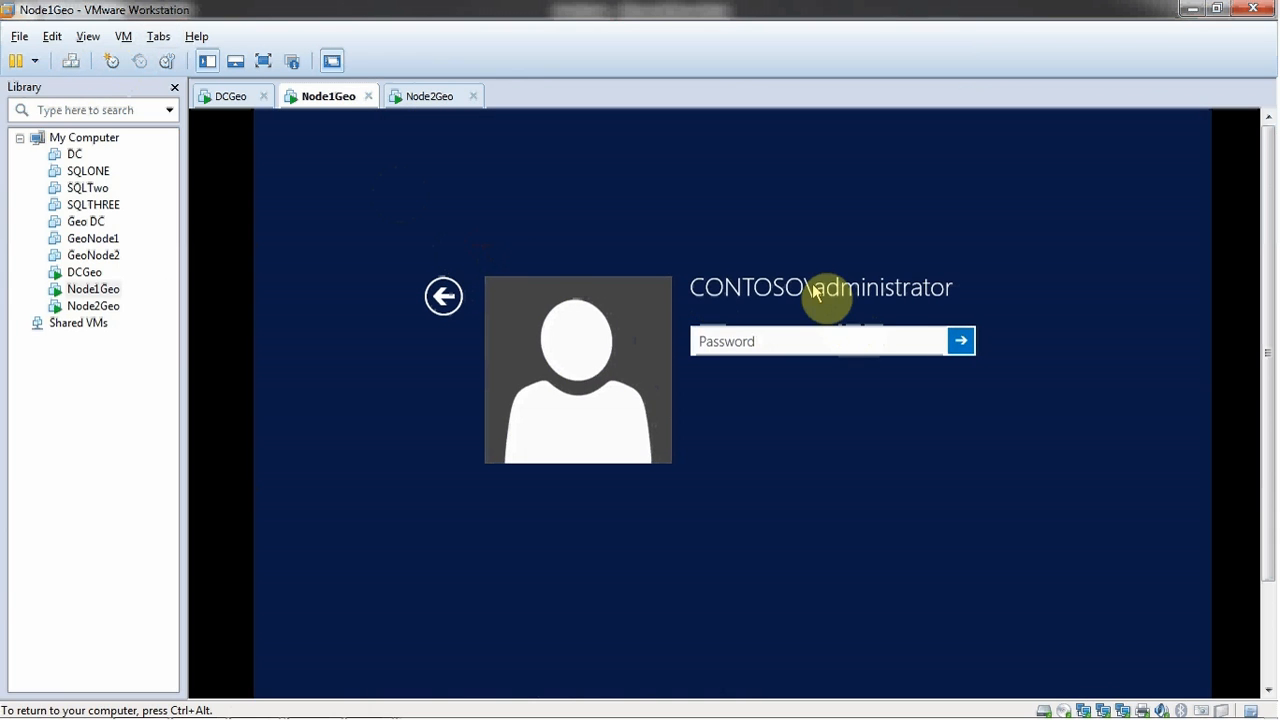
key(ctrl+alt+Return)
click(686, 234)
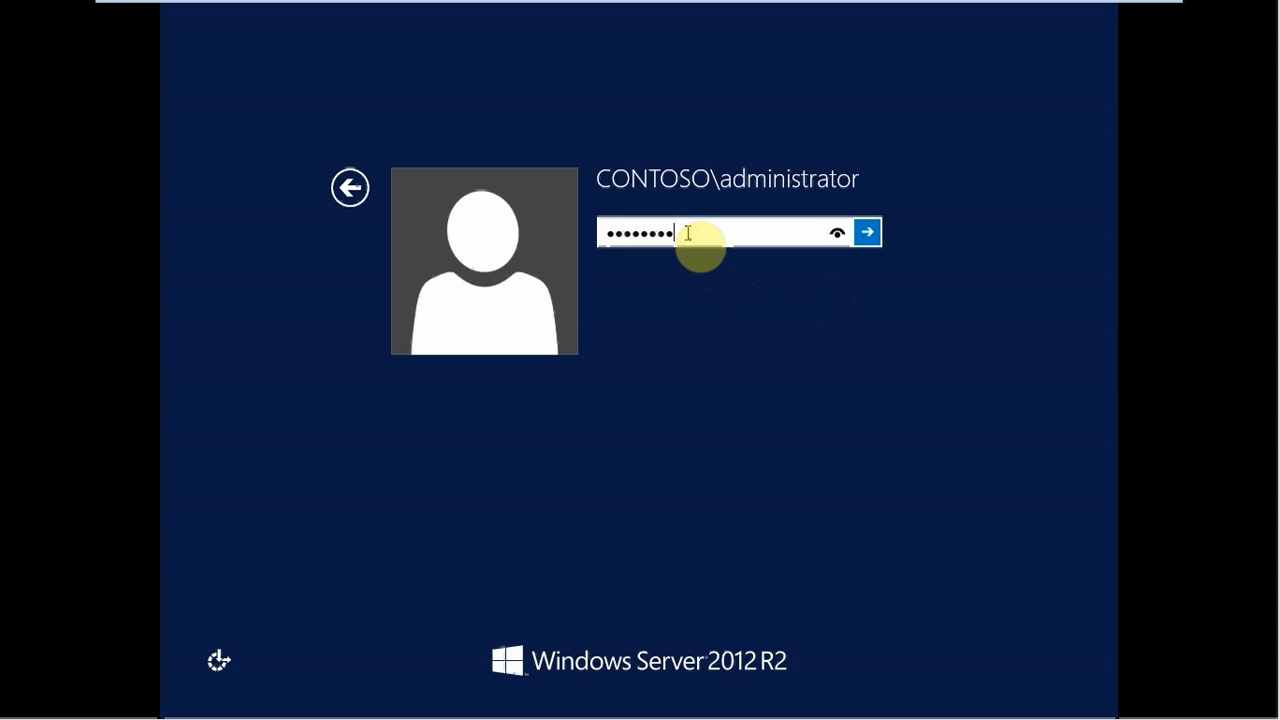
key(Return)
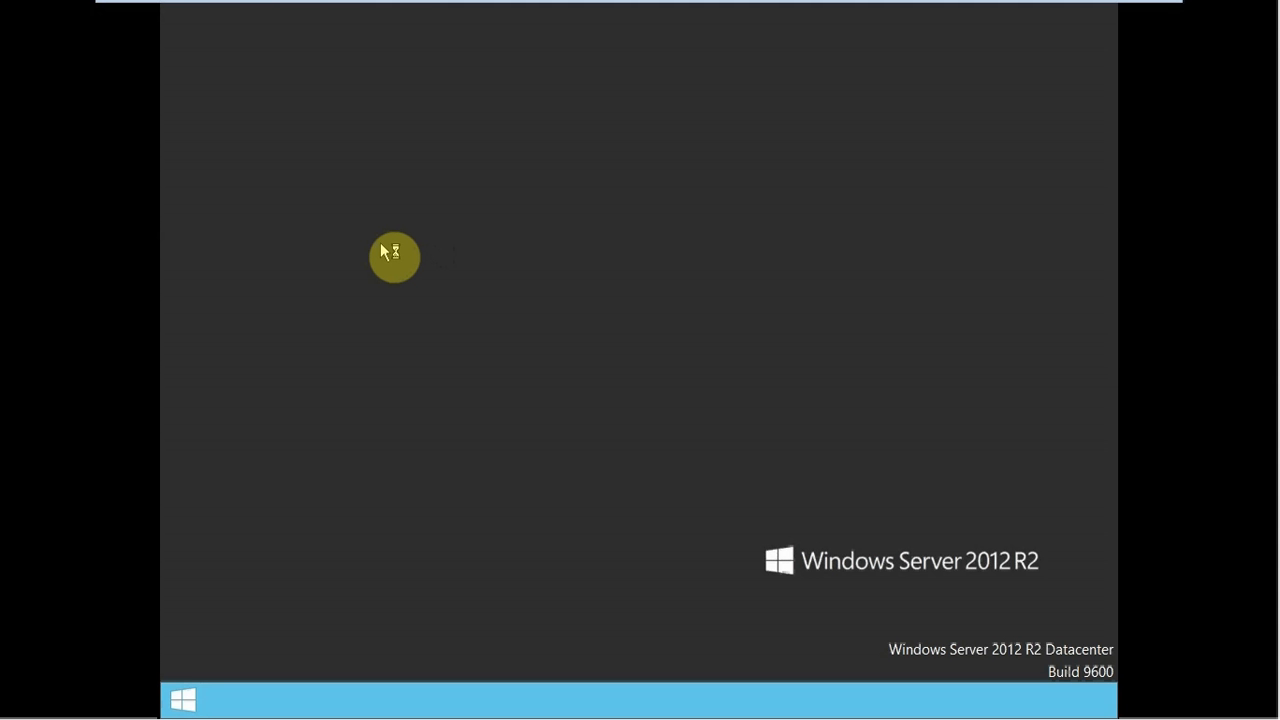
- Open Network Connections via ncpa.cpl, inspect Ethernet1 and Ethernet2, then leave full screen
key(super+r)
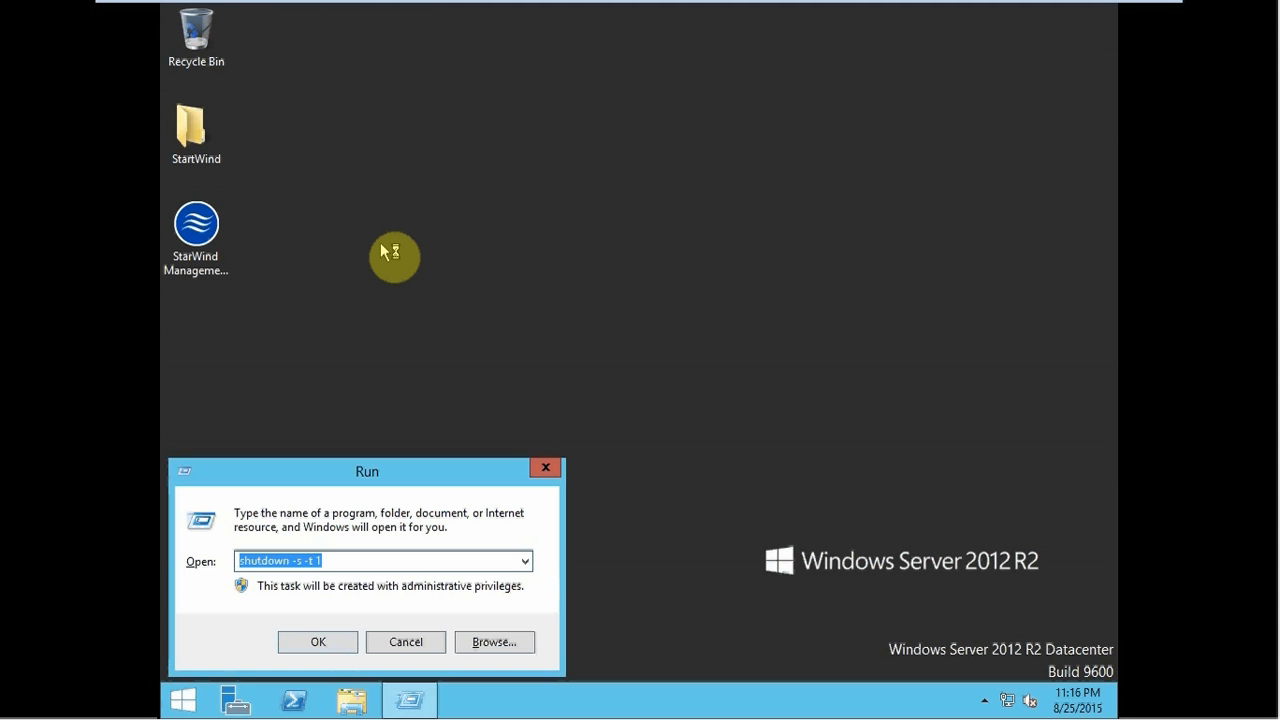
text(nc)
key(Down)
key(Return)
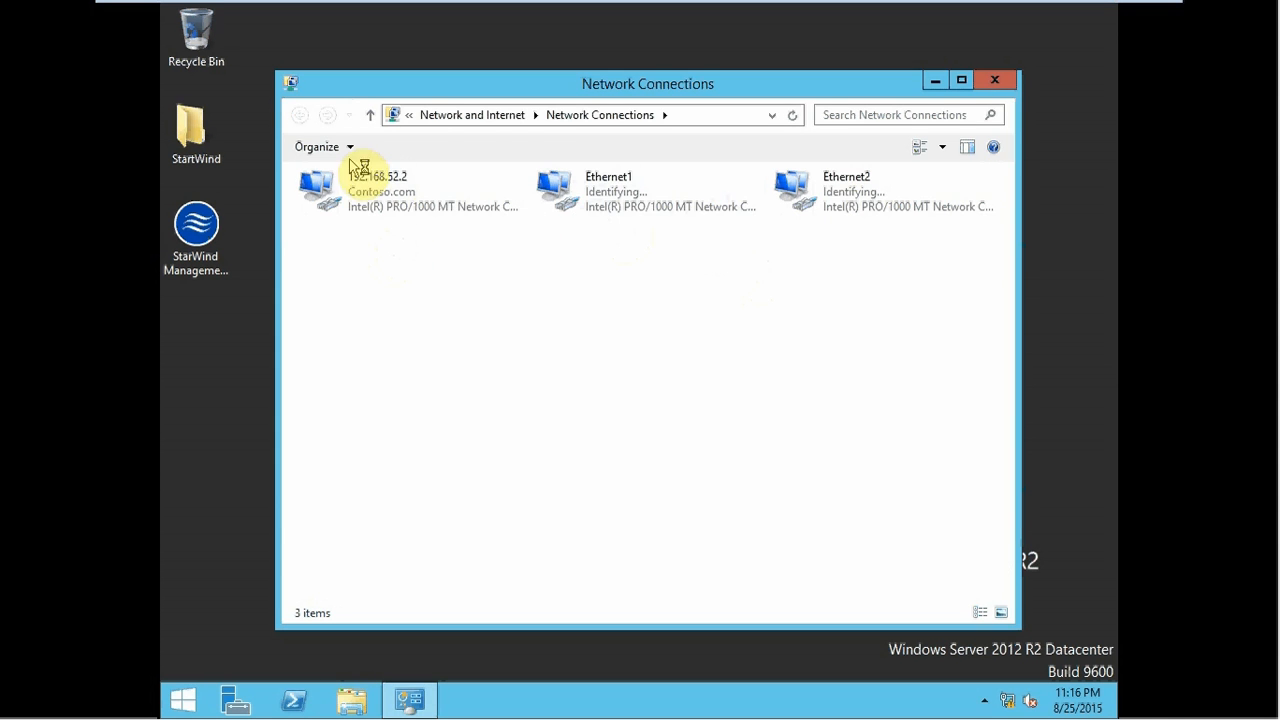
click(815, 212)
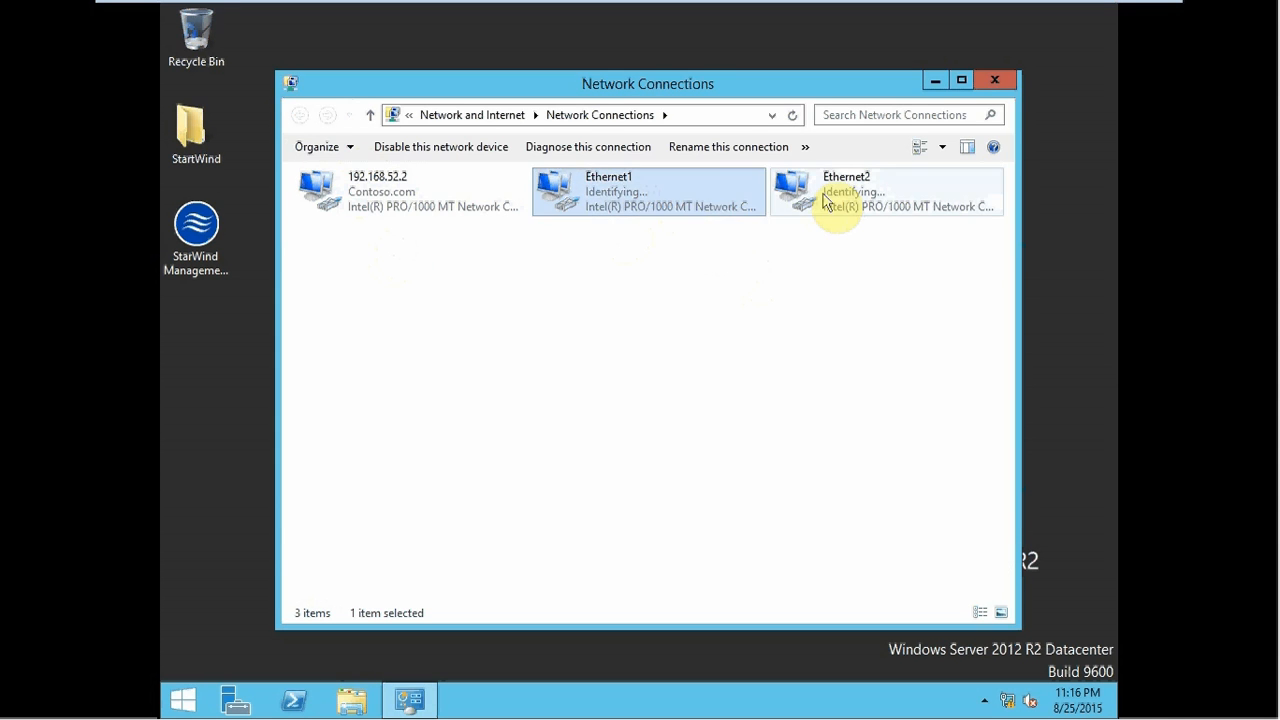
click(645, 209)
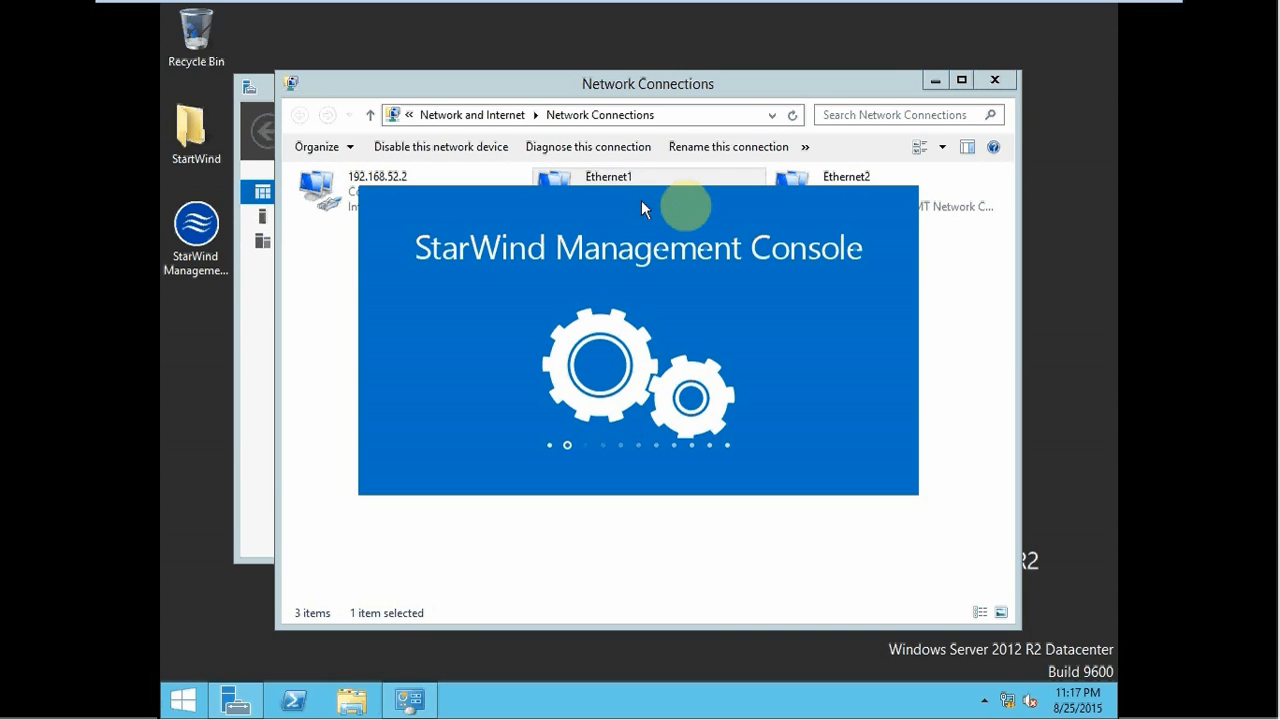
click(878, 184)
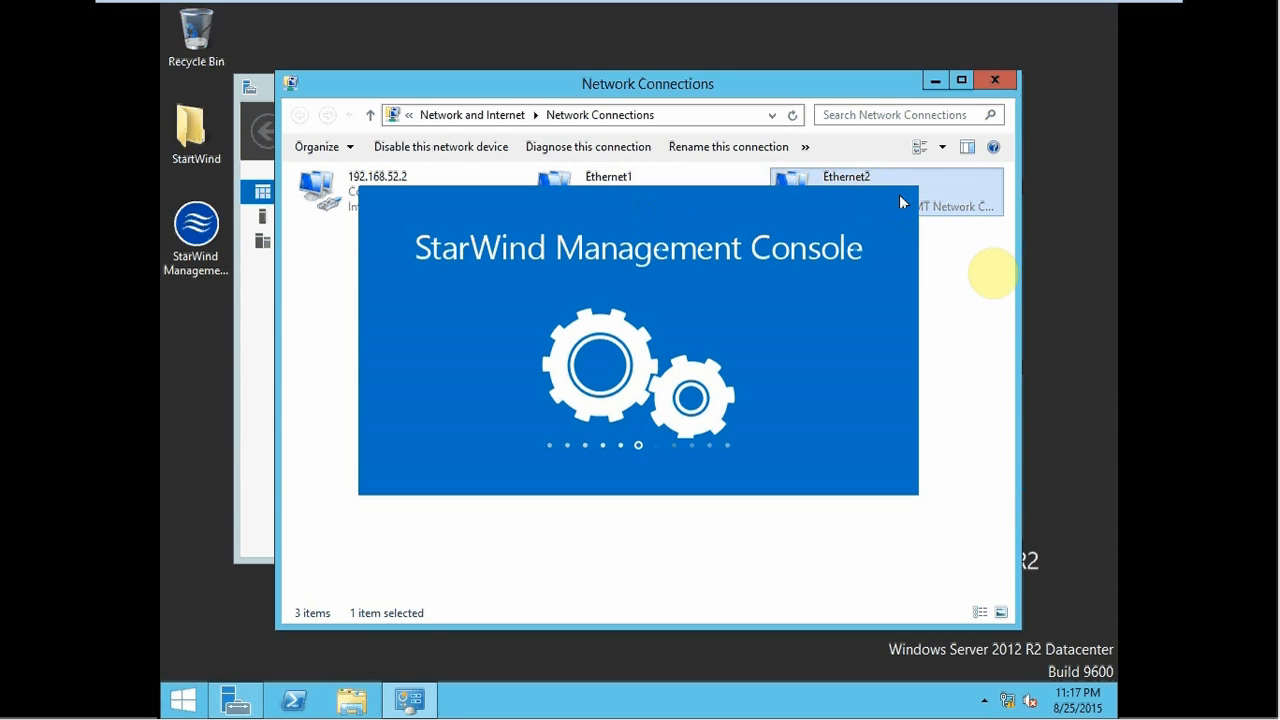
click(974, 277)
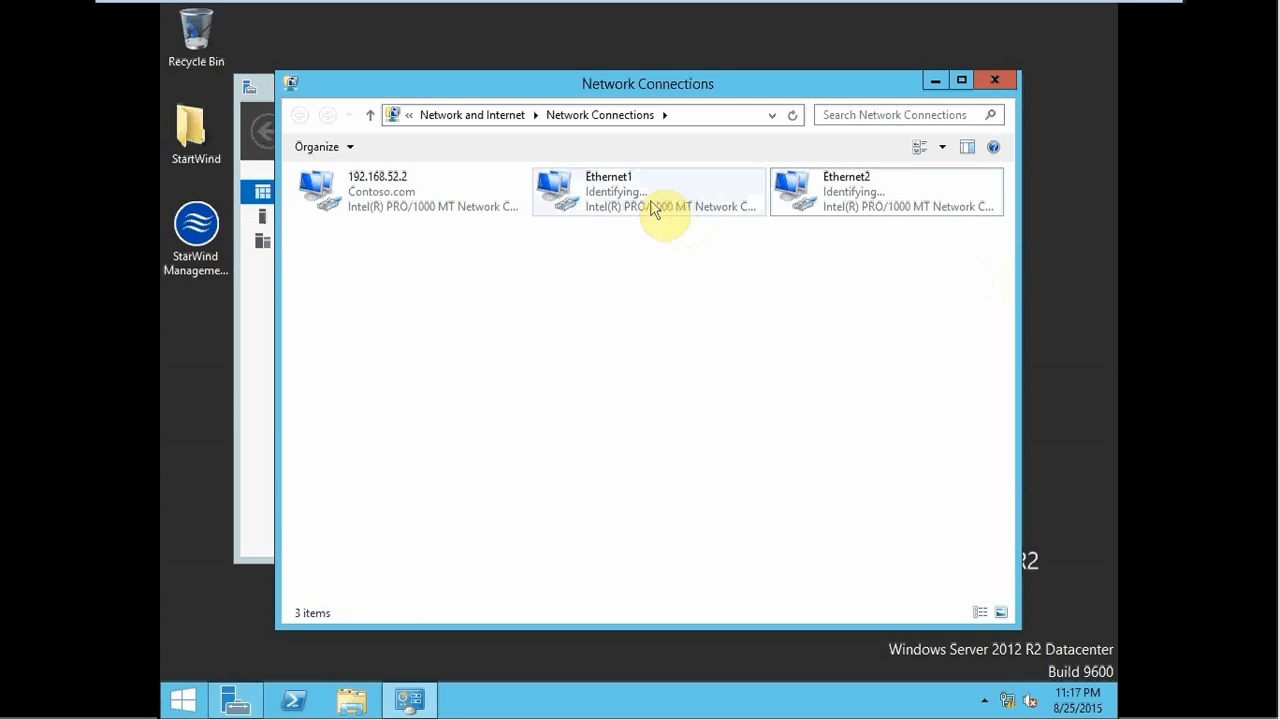
mouse_move(1061, 12)
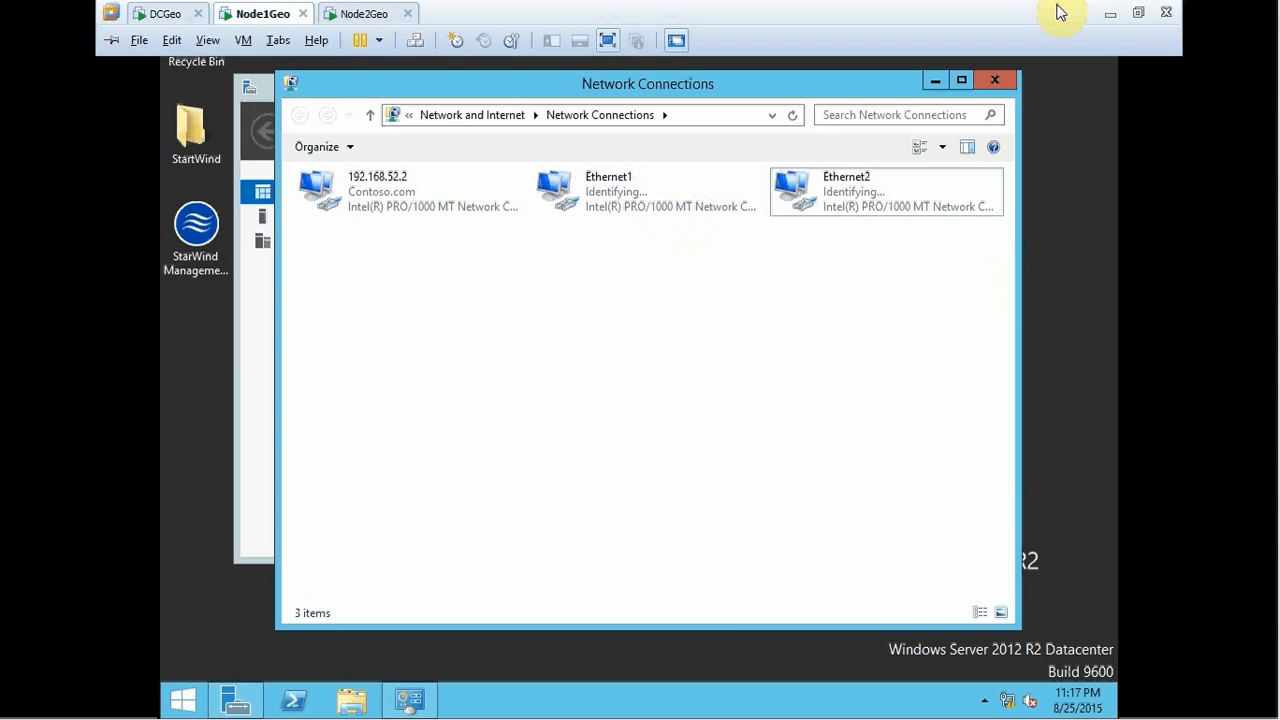
click(1125, 14)
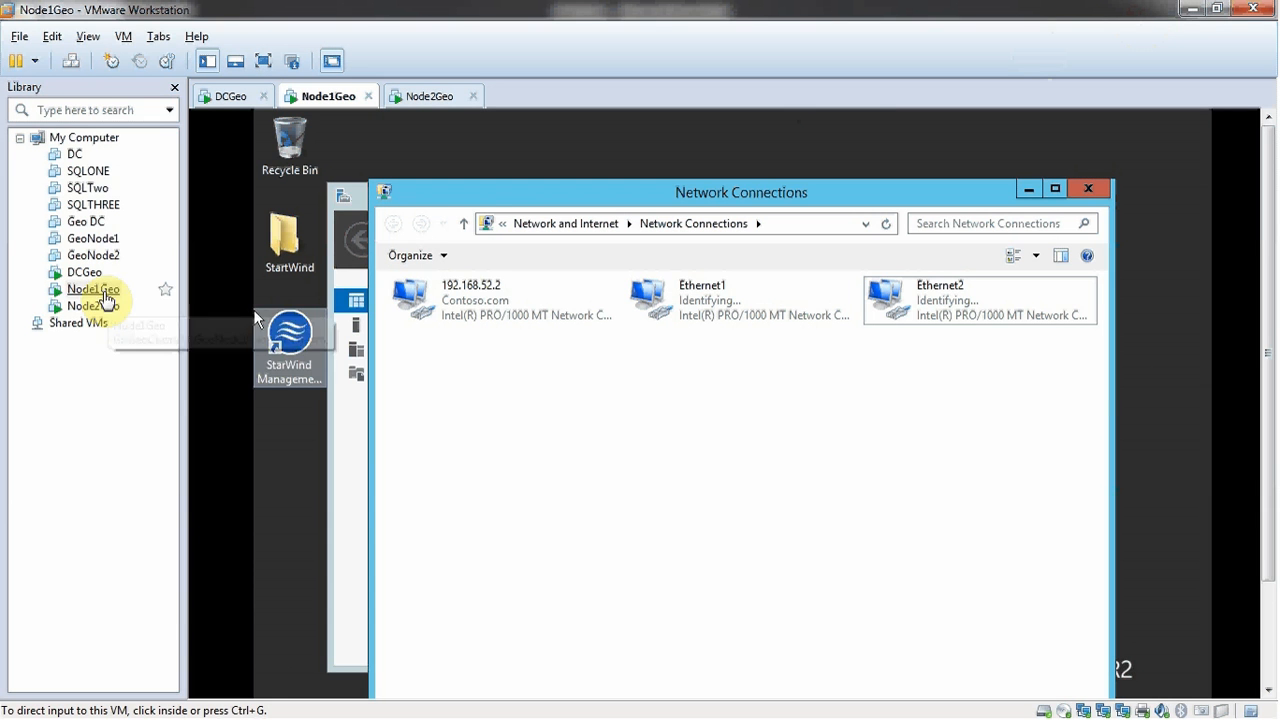
- Disconnect Node1Geo's Network Adapter 2 (VMnet4) in its virtual machine settings
right_click(104, 294)
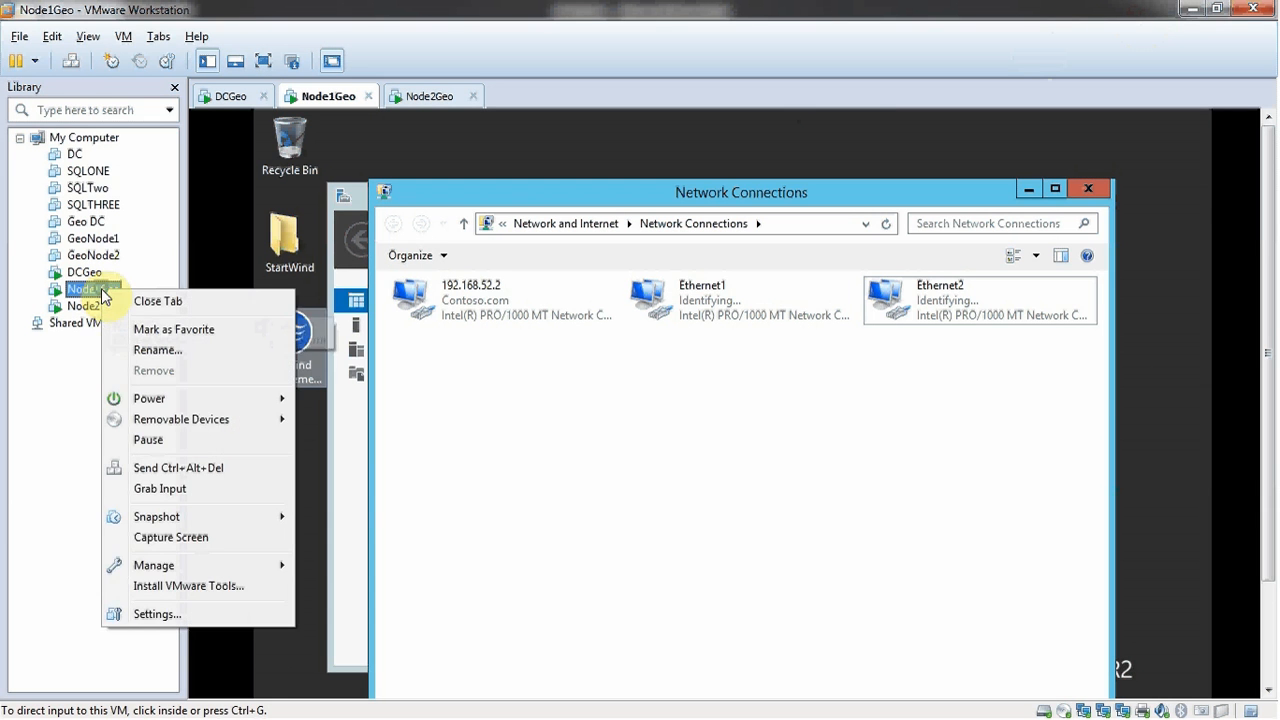
click(120, 612)
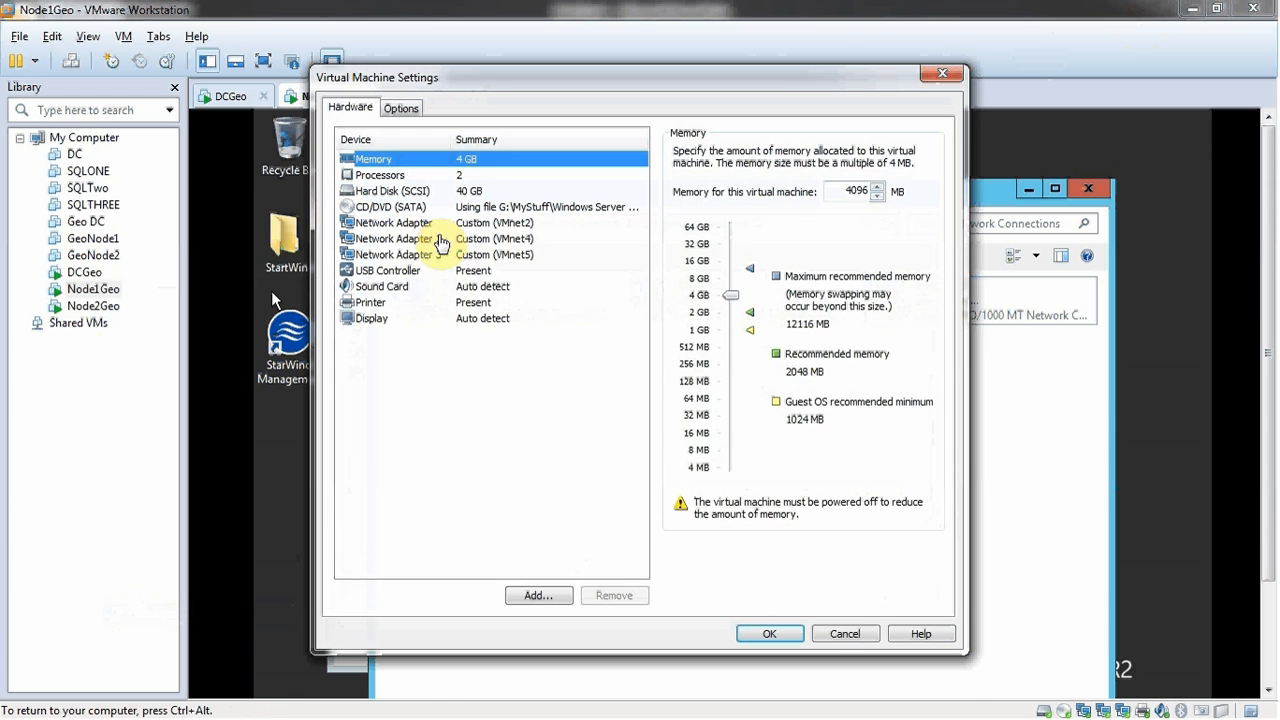
click(463, 242)
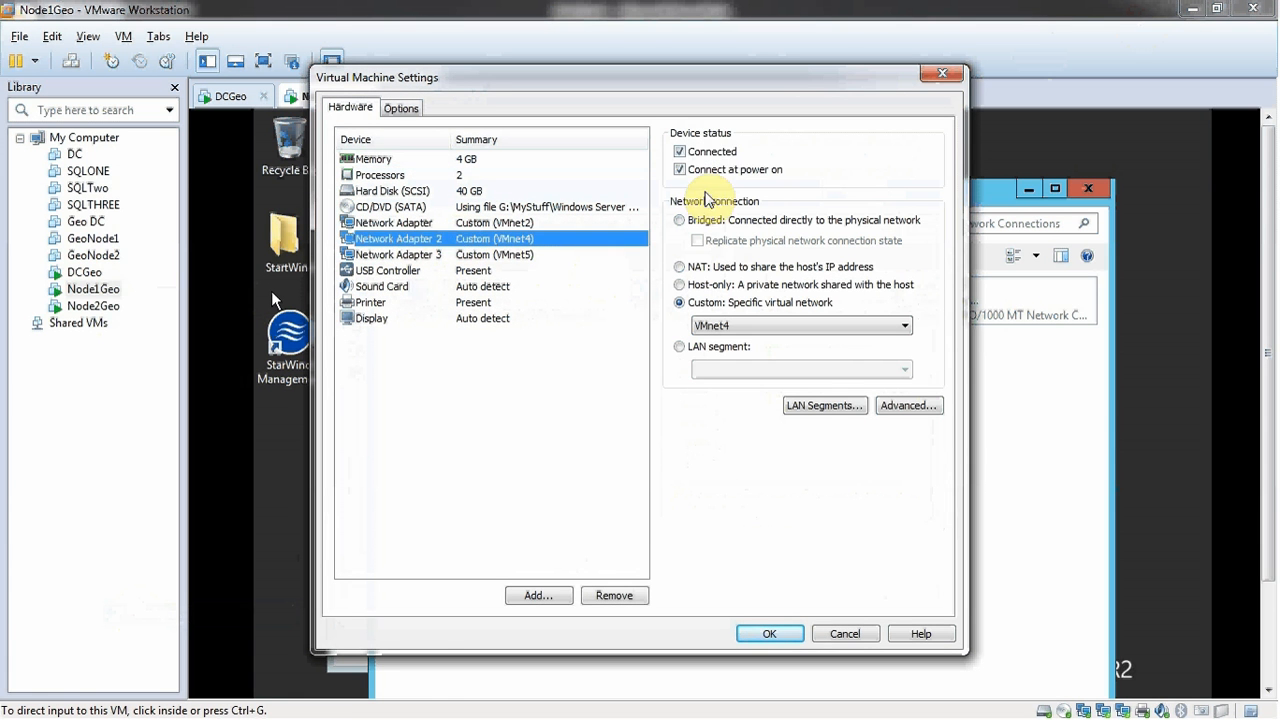
click(716, 153)
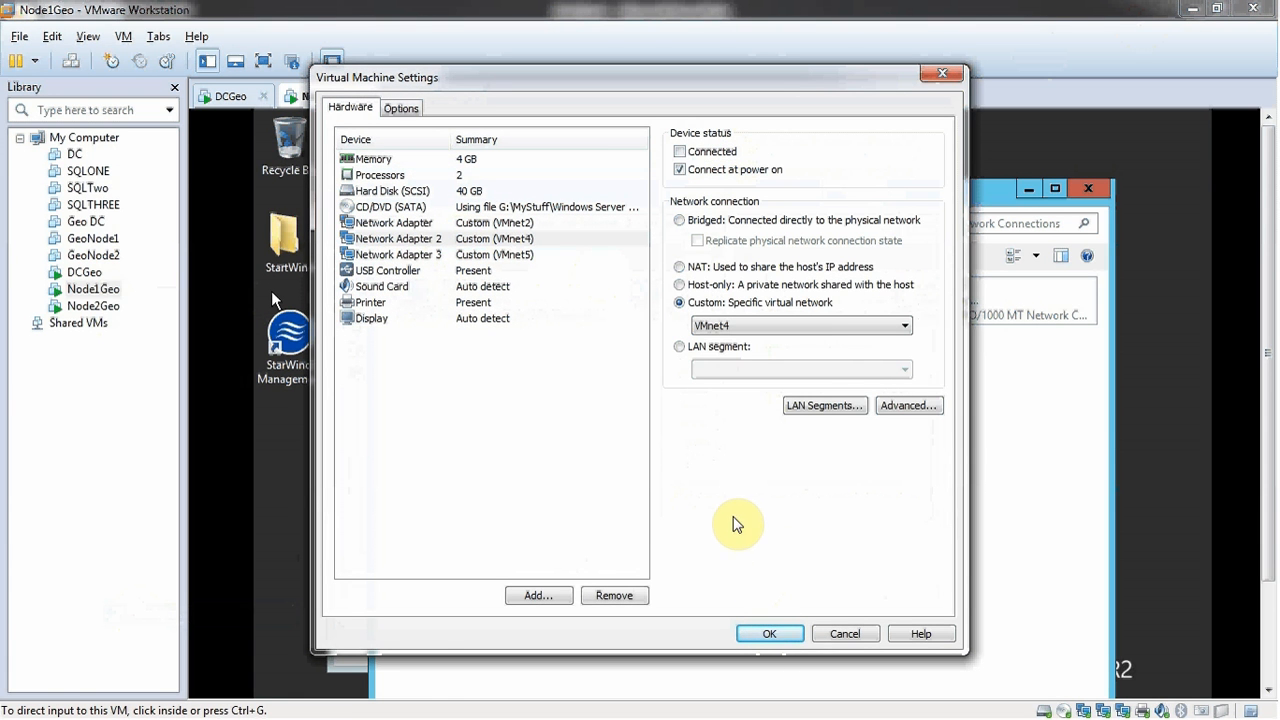
click(768, 633)
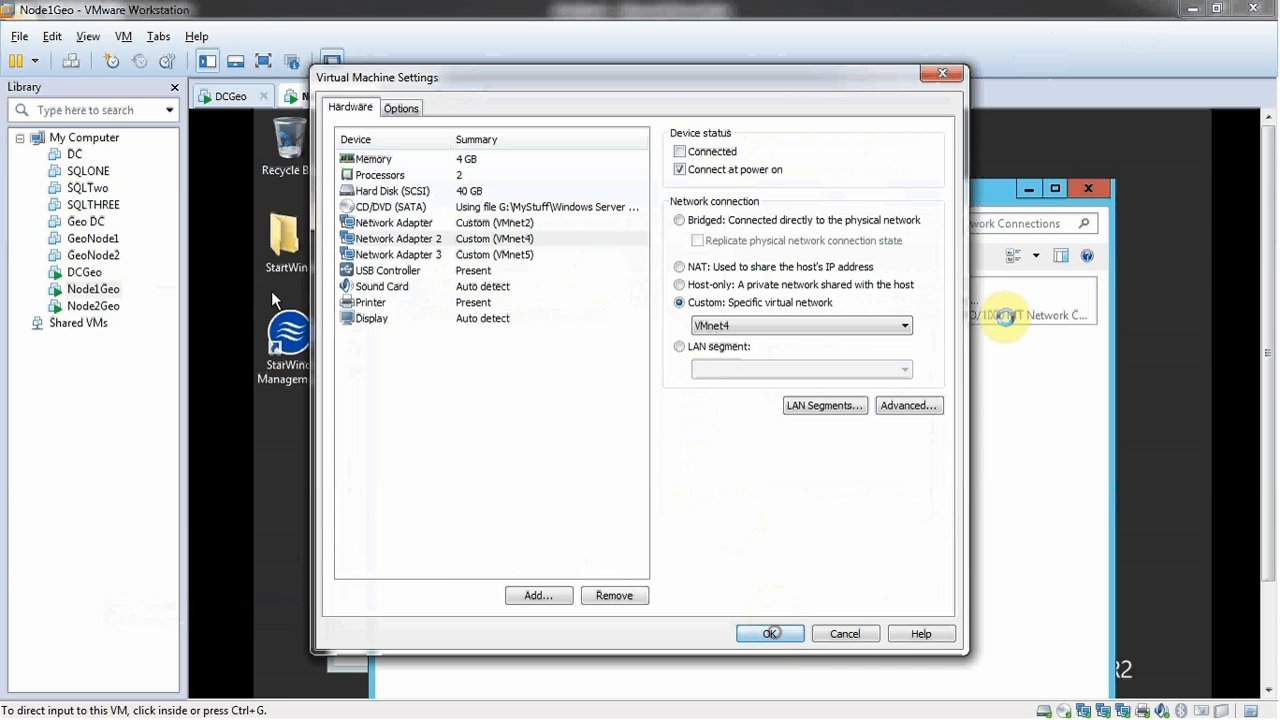
click(722, 289)
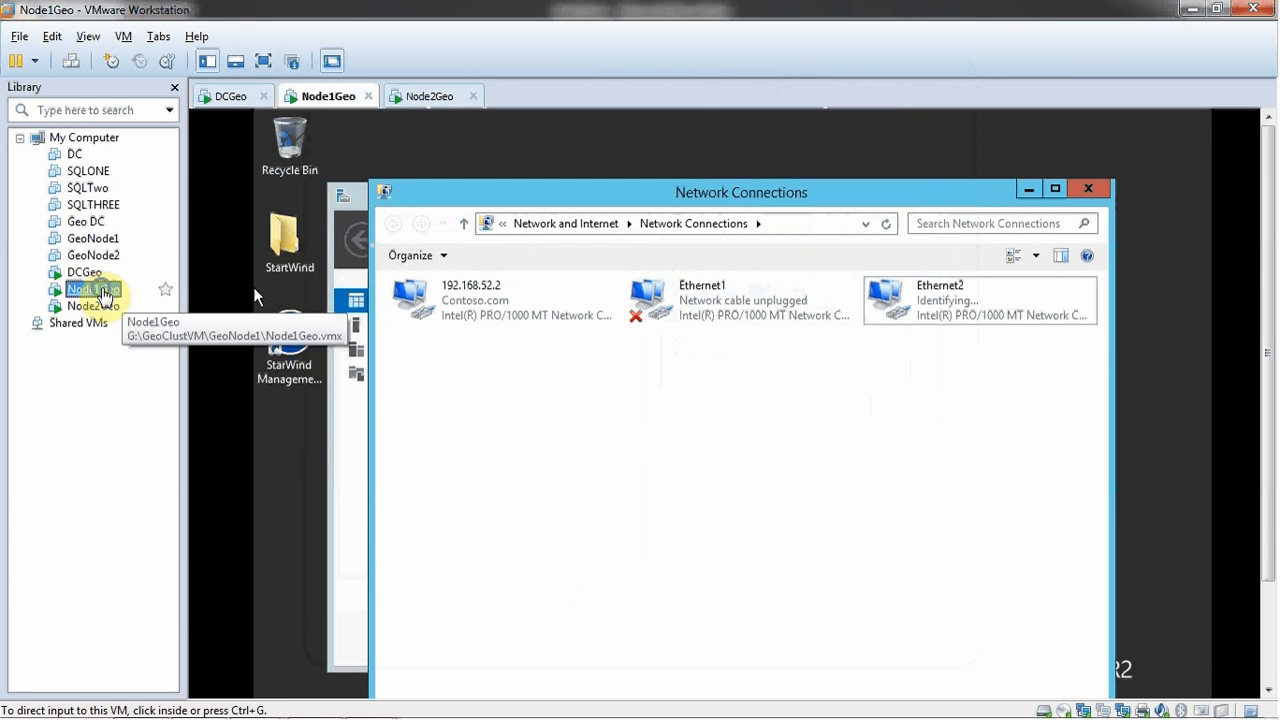
- Reconnect Node1Geo's Network Adapter 2 and save the settings
right_click(98, 289)
click(165, 613)
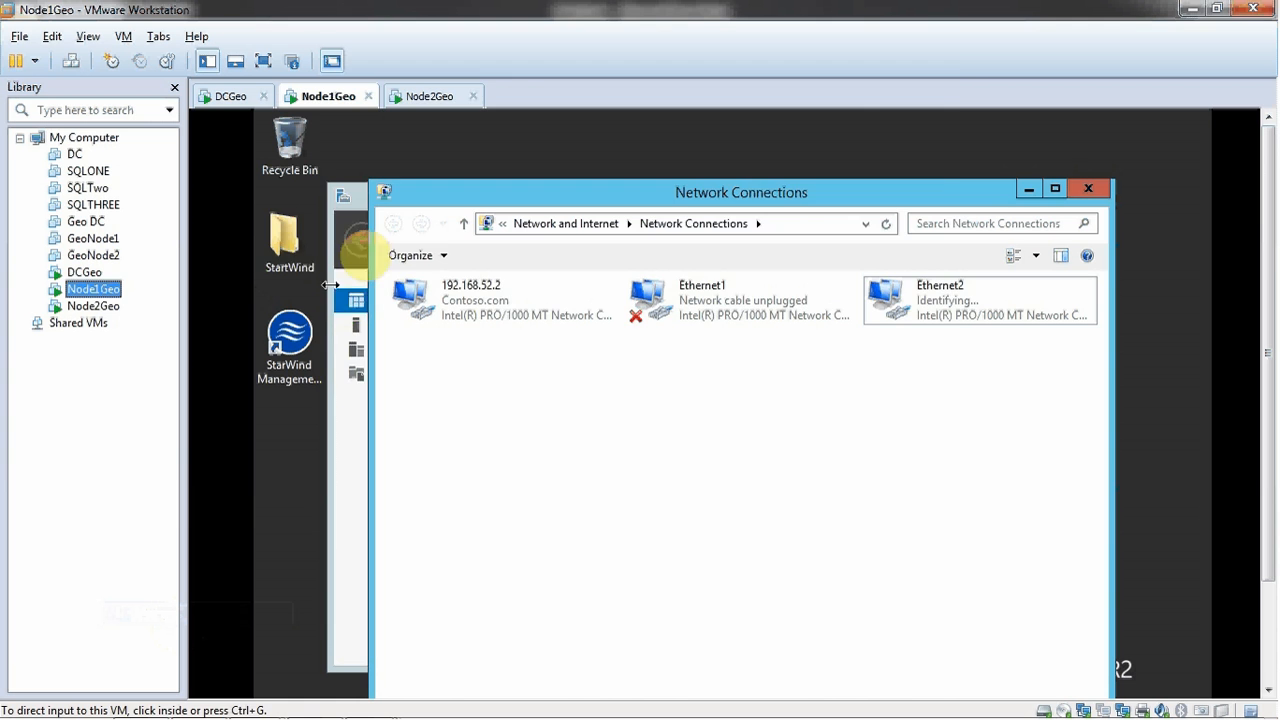
click(410, 239)
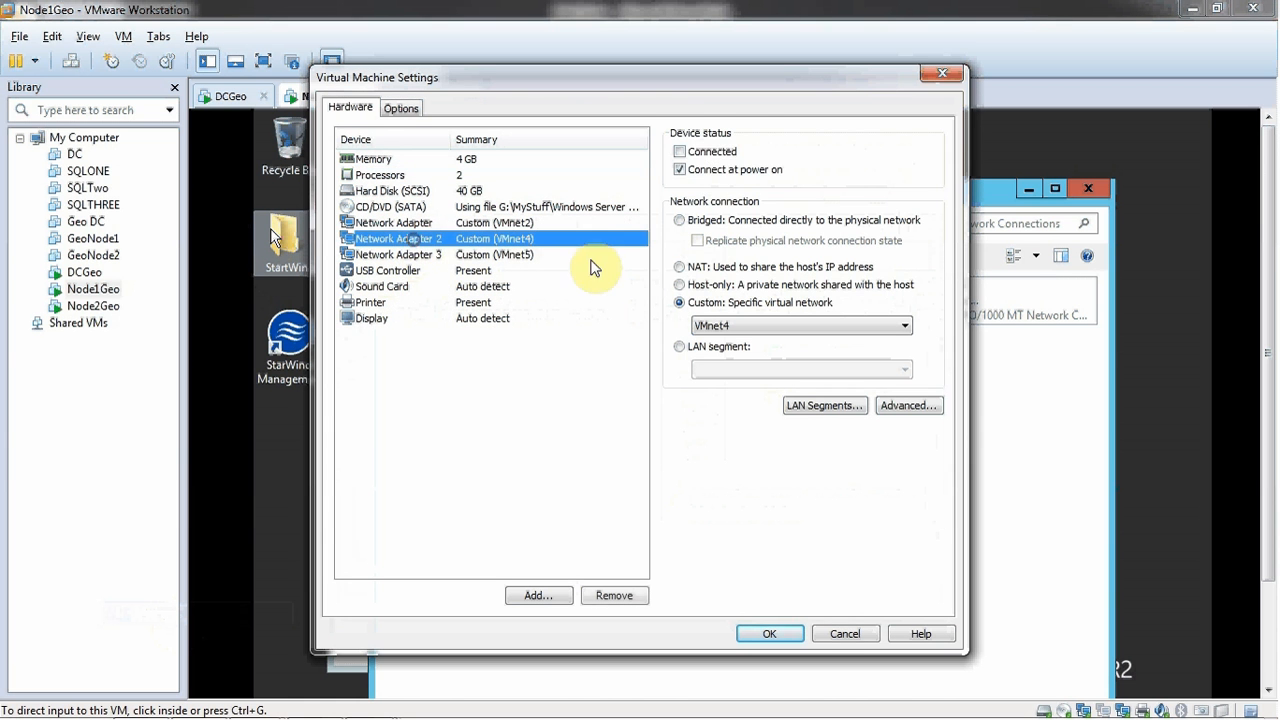
click(681, 152)
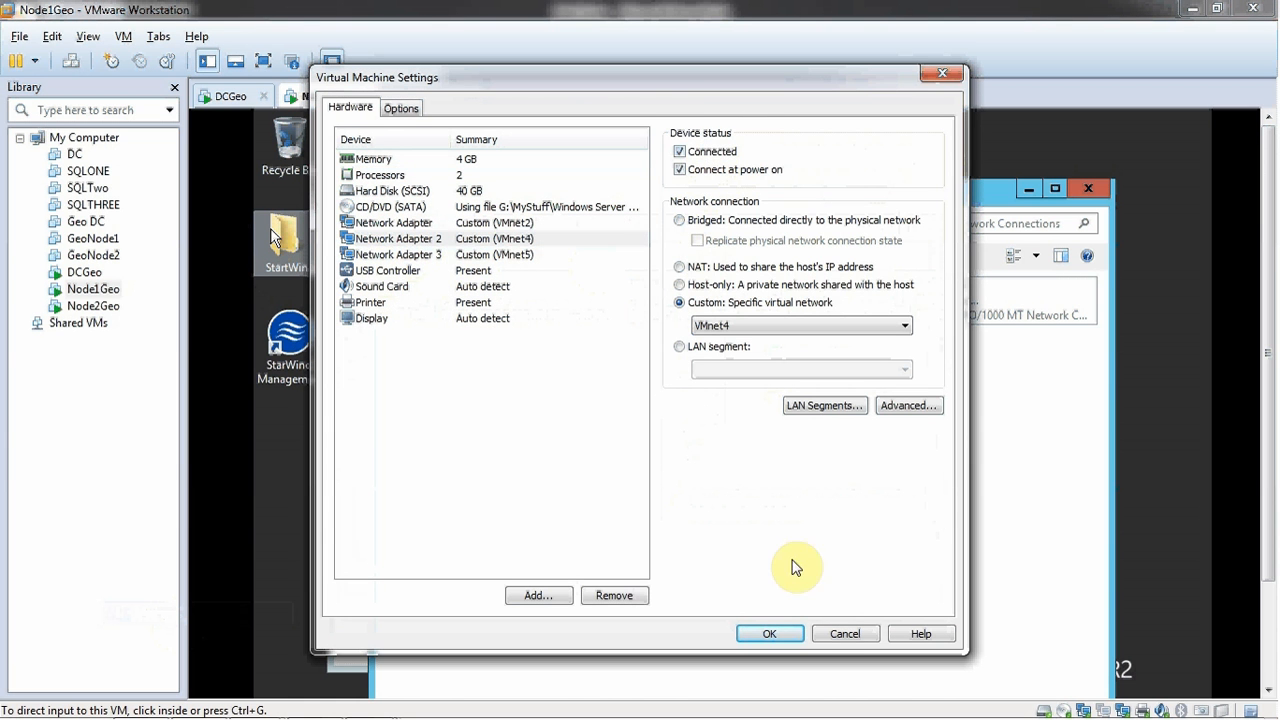
click(760, 633)
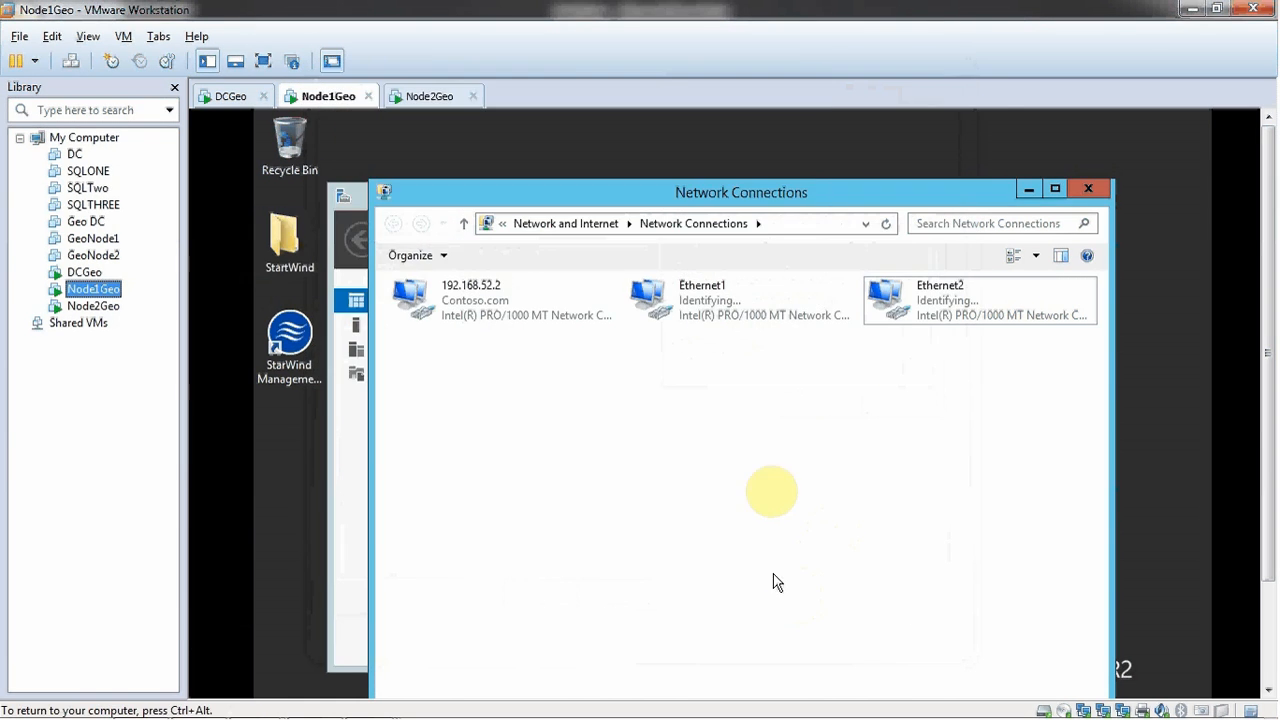
- Give Ethernet1 the static IPv4 address 10.10.1.1 with subnet mask 255.0.0.0
key(ctrl+alt+Return)
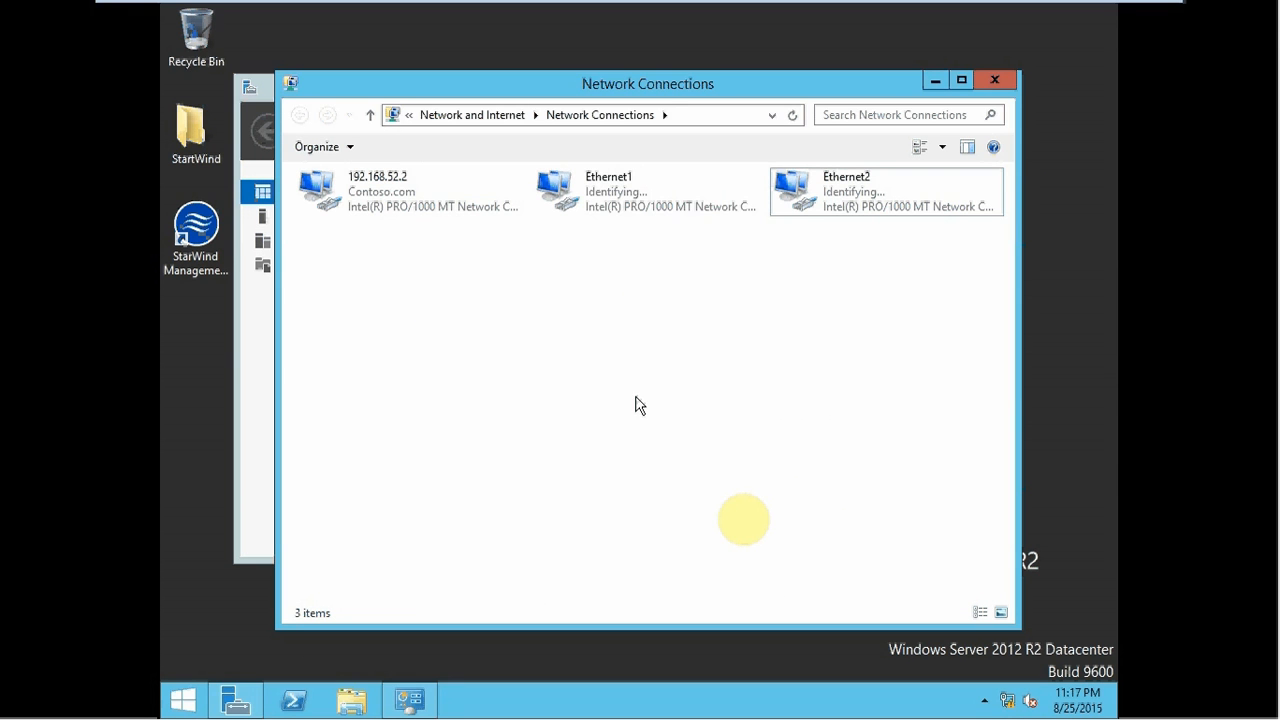
double_click(605, 210)
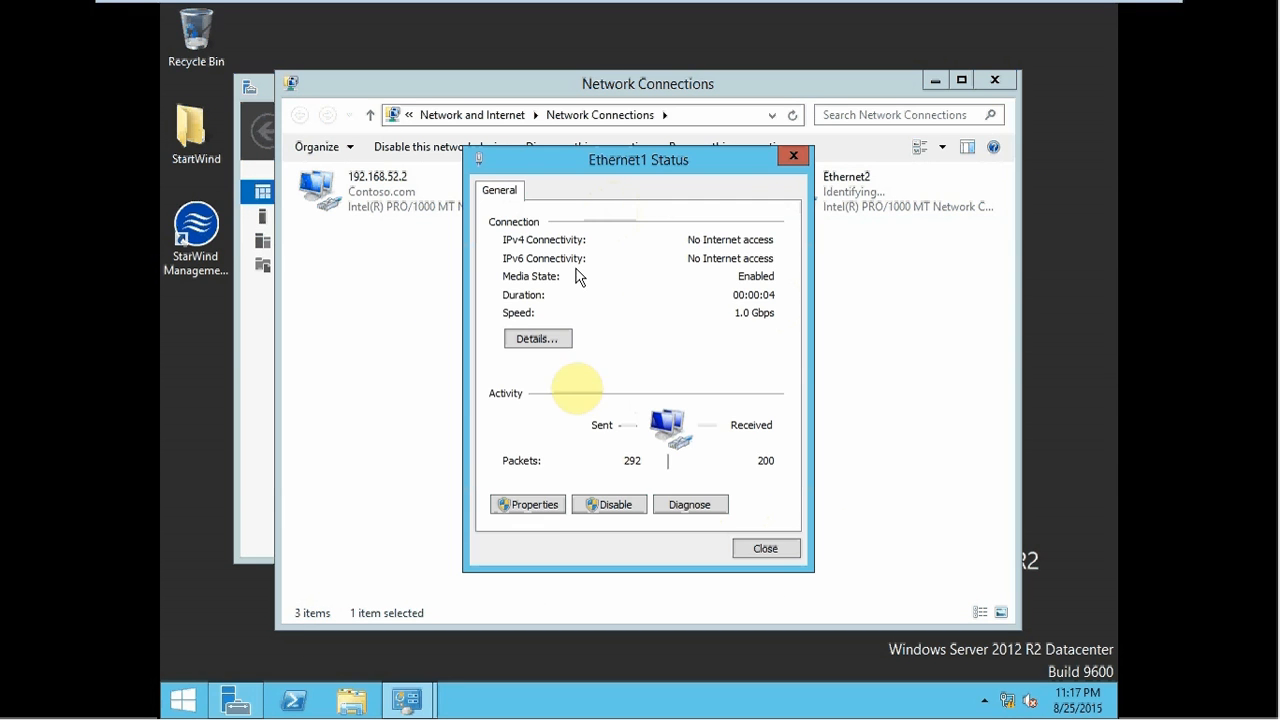
click(528, 505)
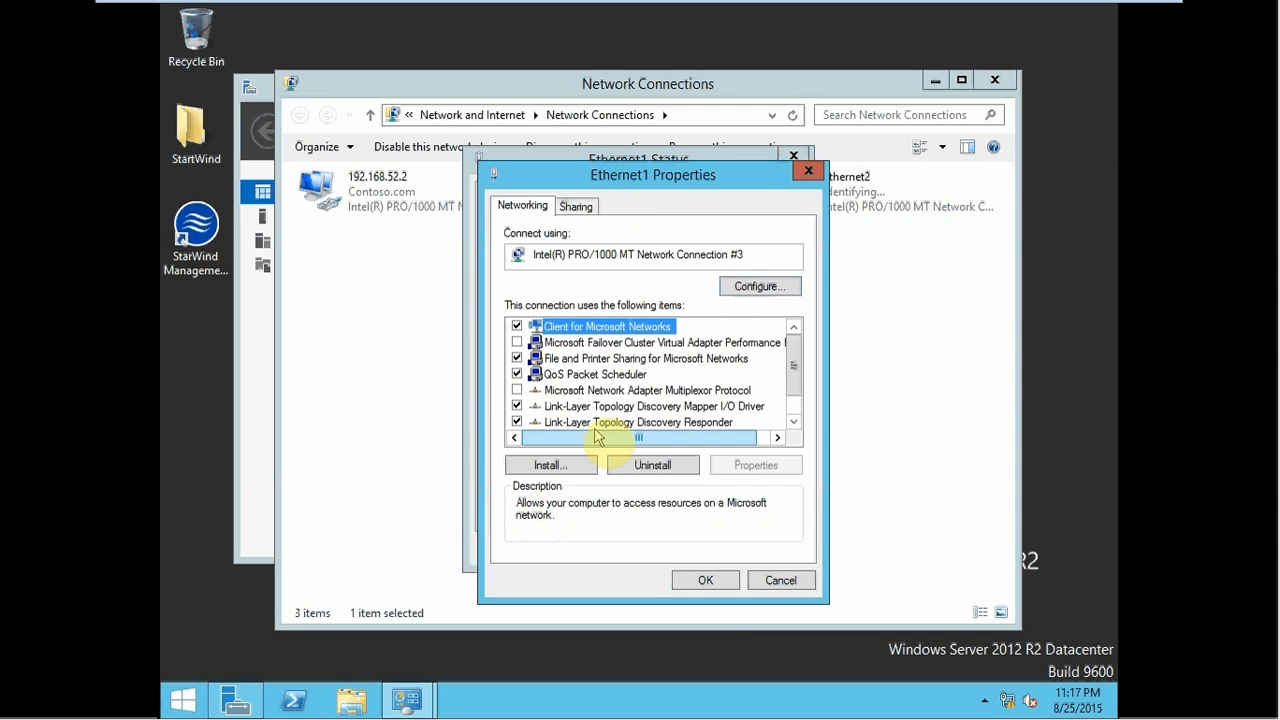
click(793, 421)
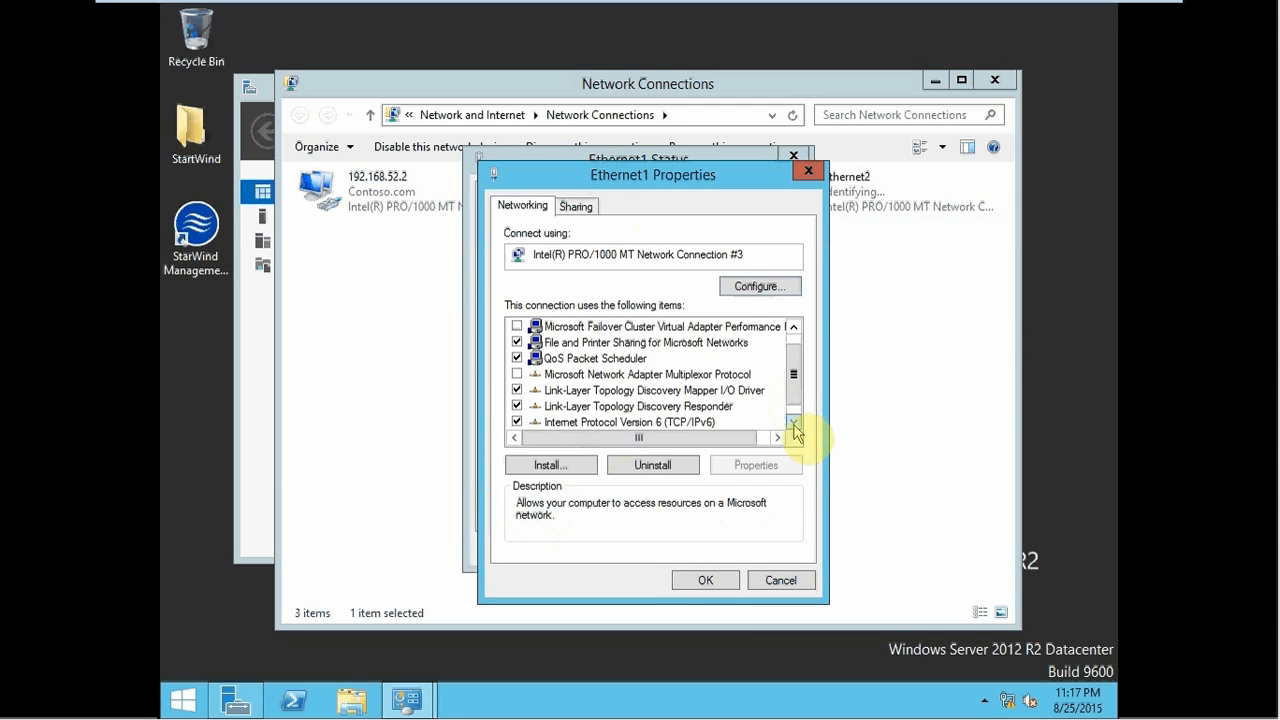
click(793, 421)
double_click(658, 420)
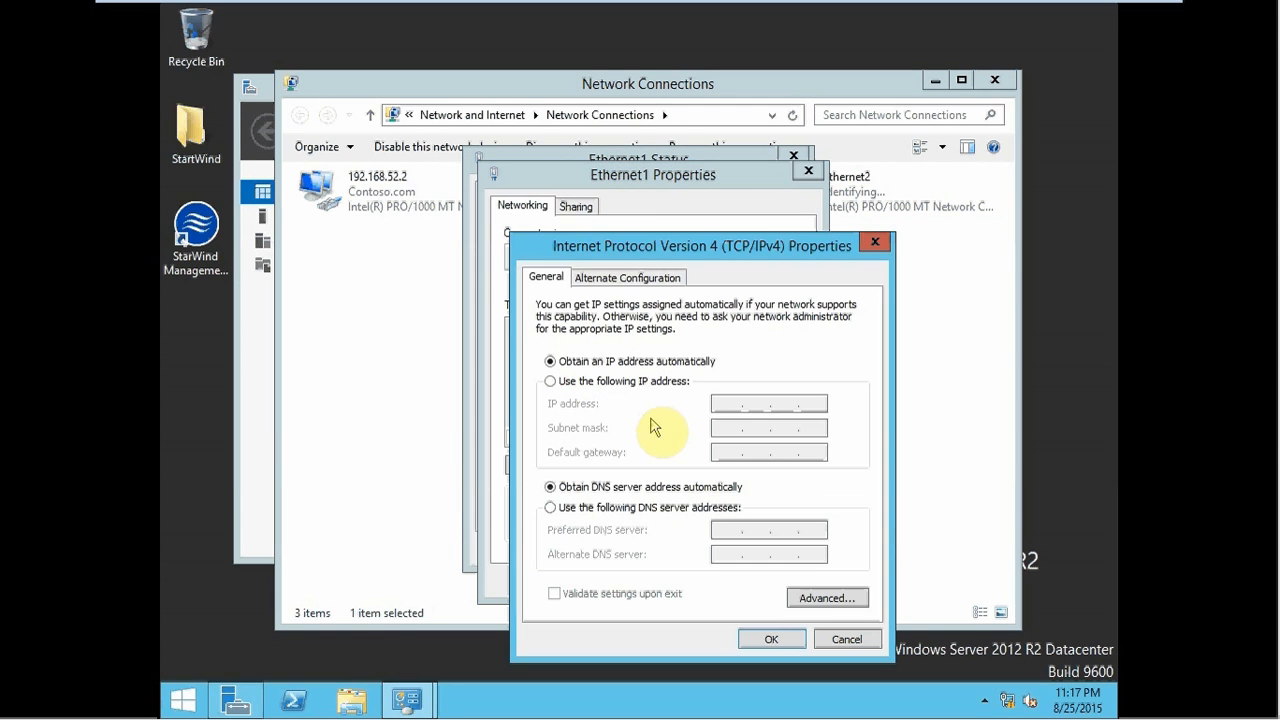
click(590, 381)
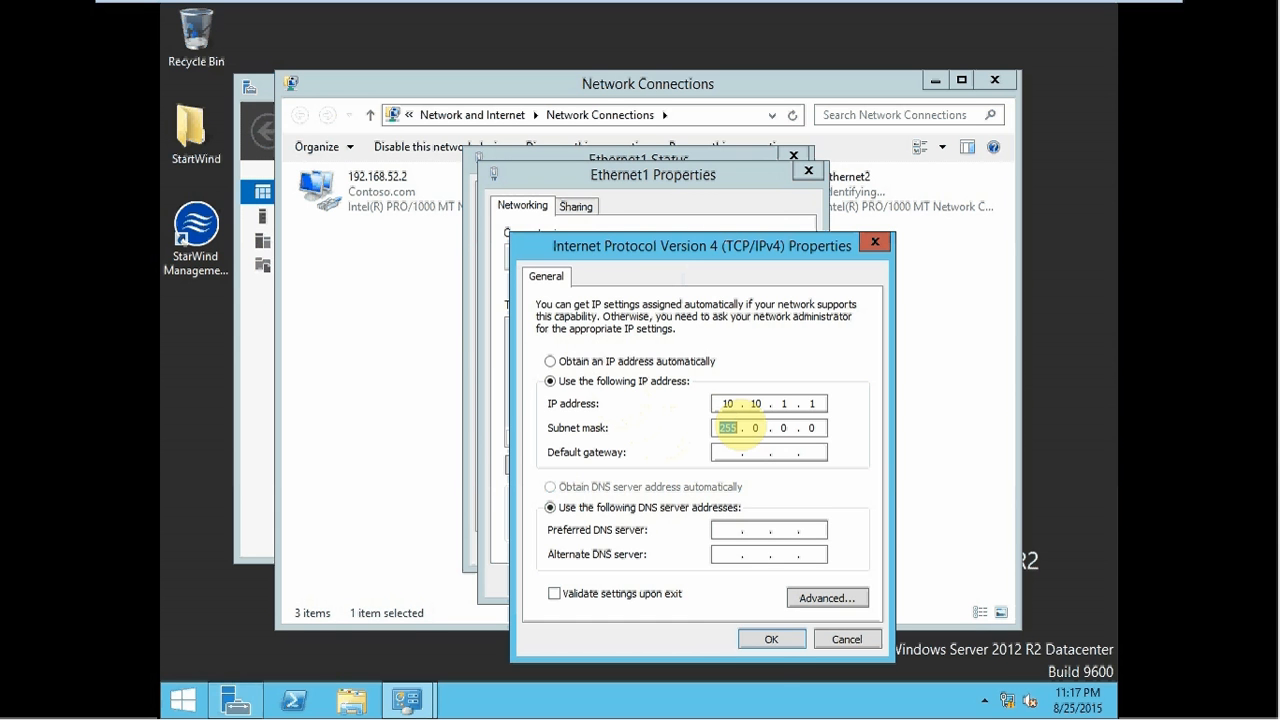
click(771, 639)
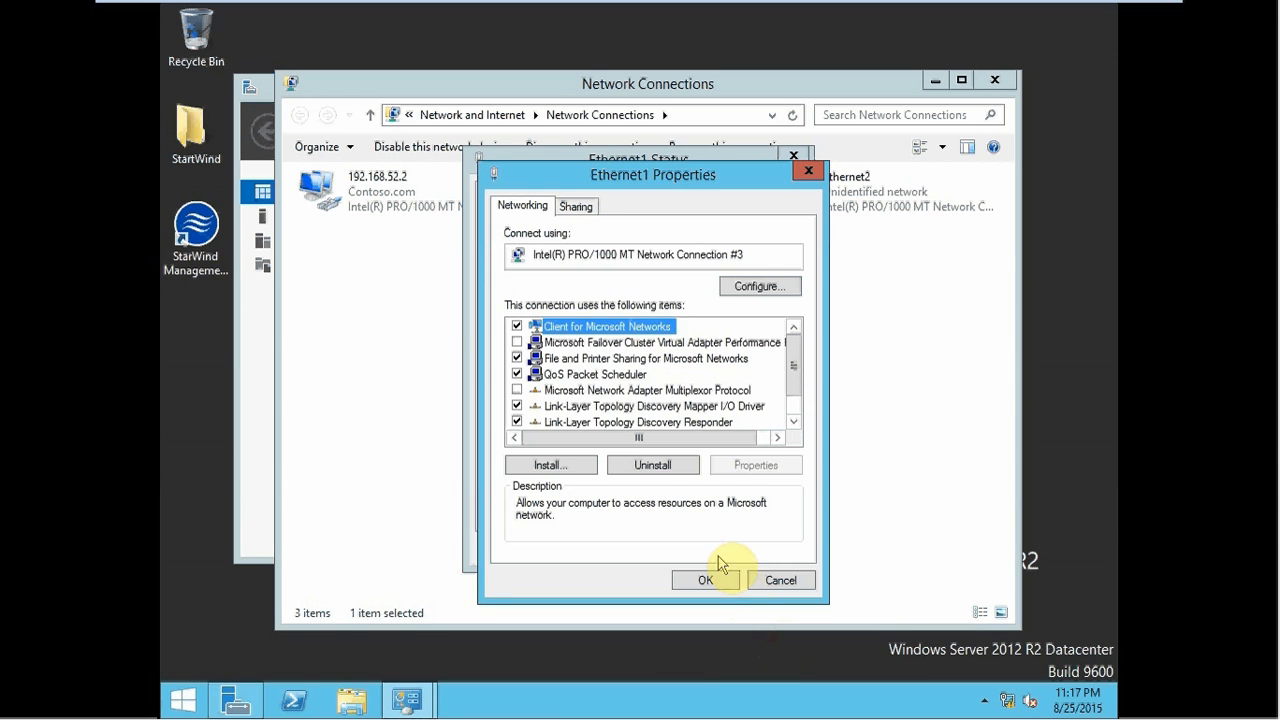
click(706, 580)
click(762, 548)
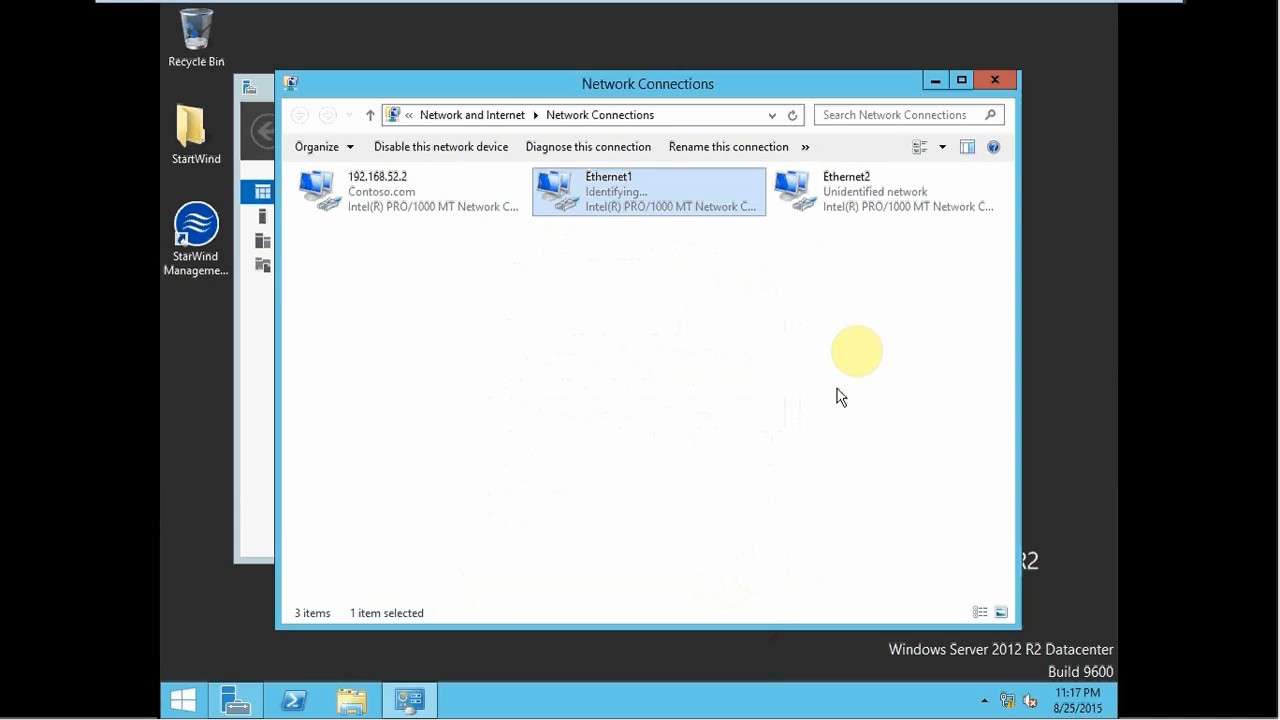
- Give Ethernet2 the static IPv4 address 10.10.2.1 with subnet mask 255.0.0.0
double_click(849, 215)
click(522, 496)
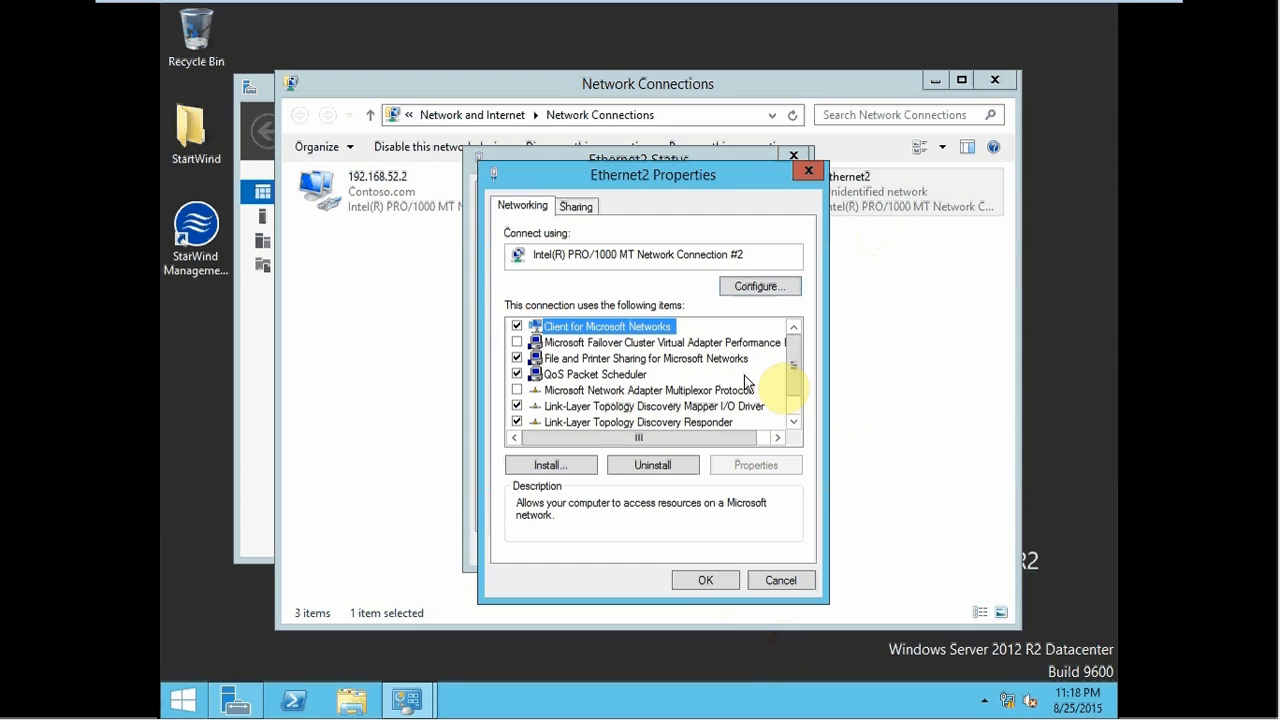
click(794, 422)
click(794, 422)
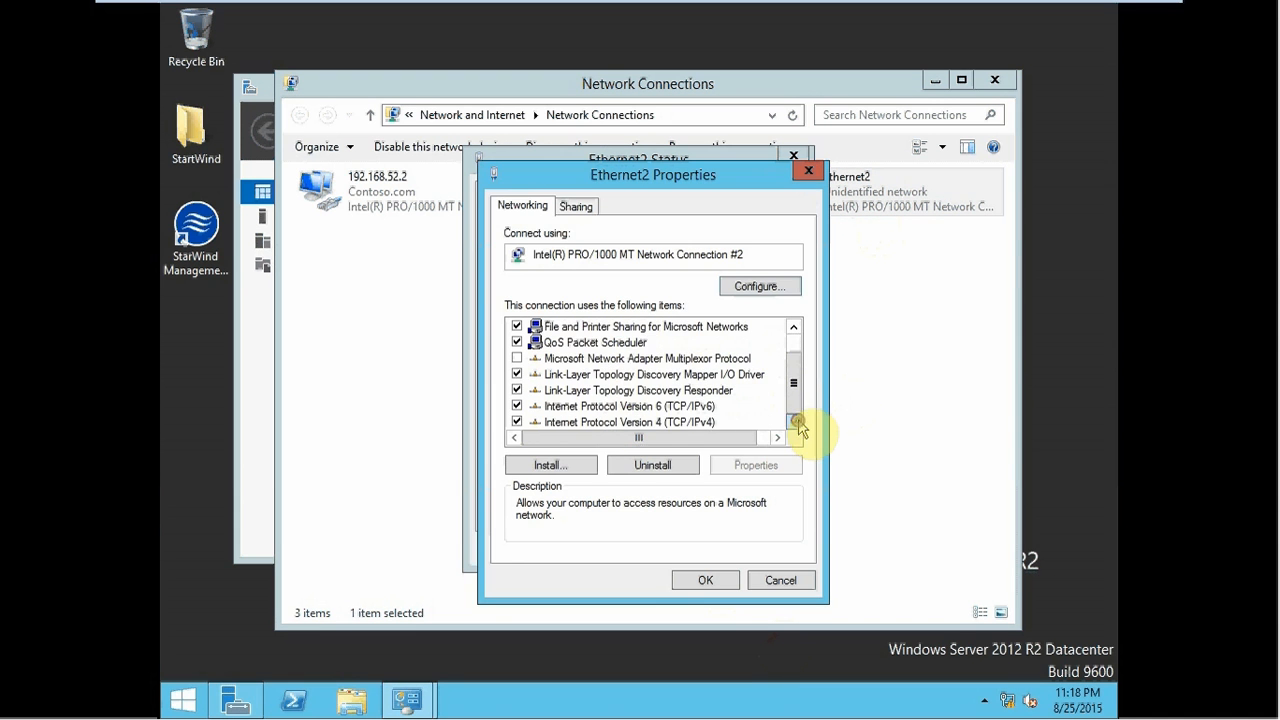
double_click(668, 424)
click(662, 381)
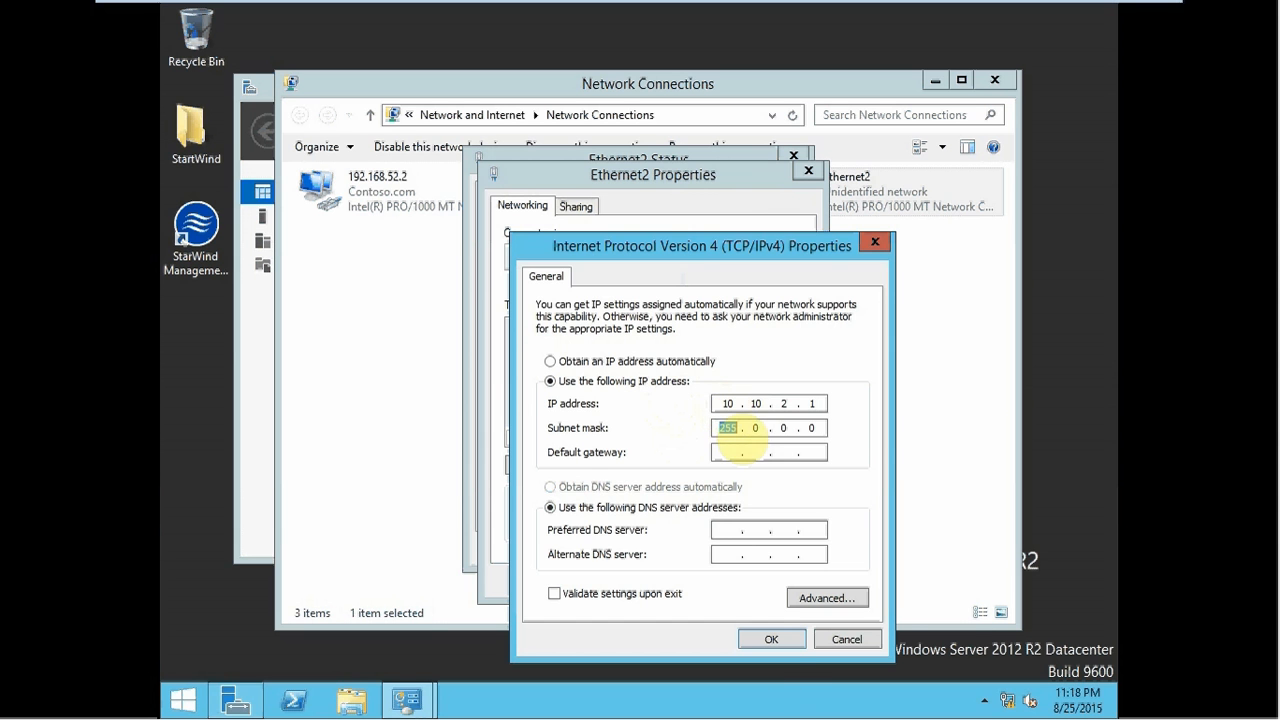
click(767, 637)
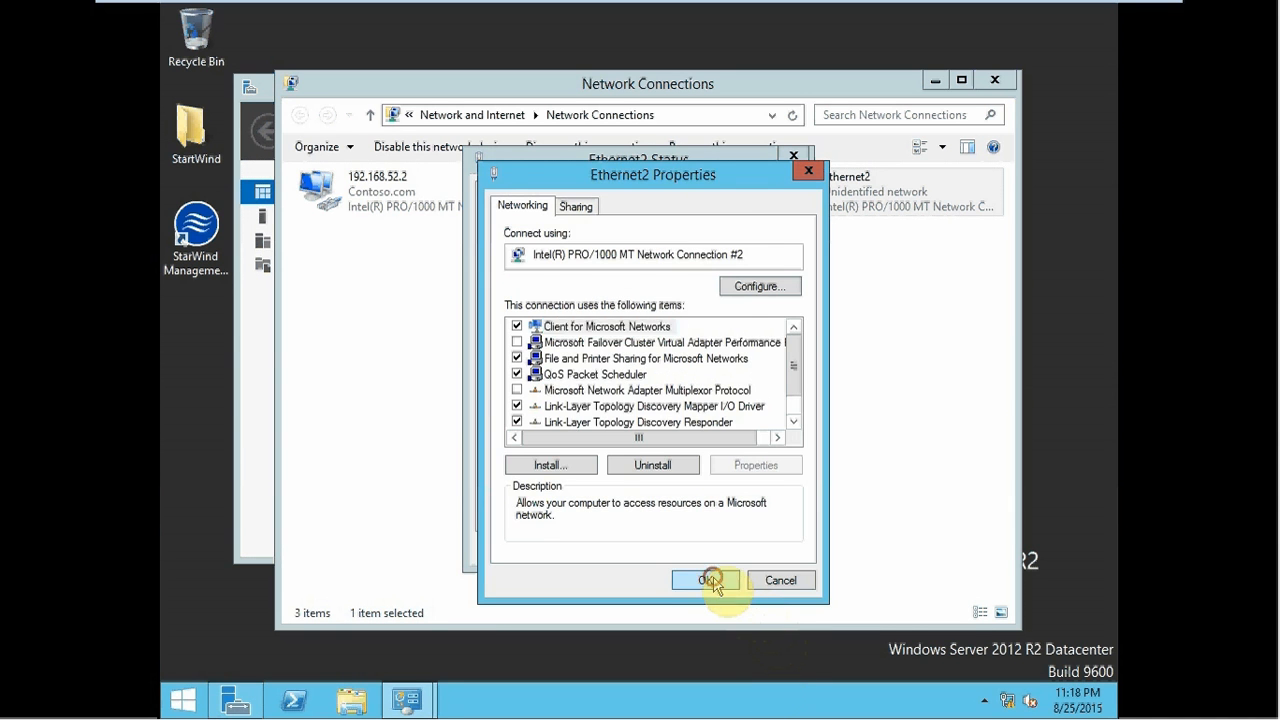
click(708, 580)
click(757, 545)
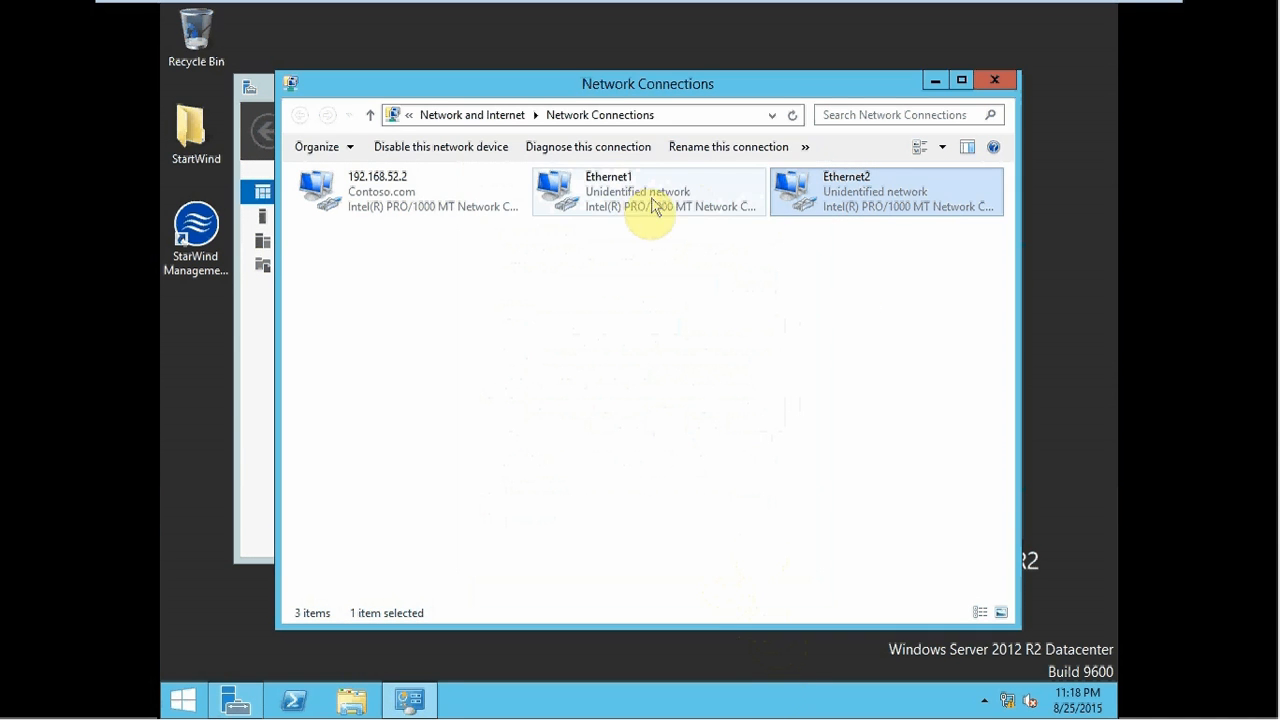
- Check Ethernet1's address details and rename the connection to 10.10.1.1
click(628, 205)
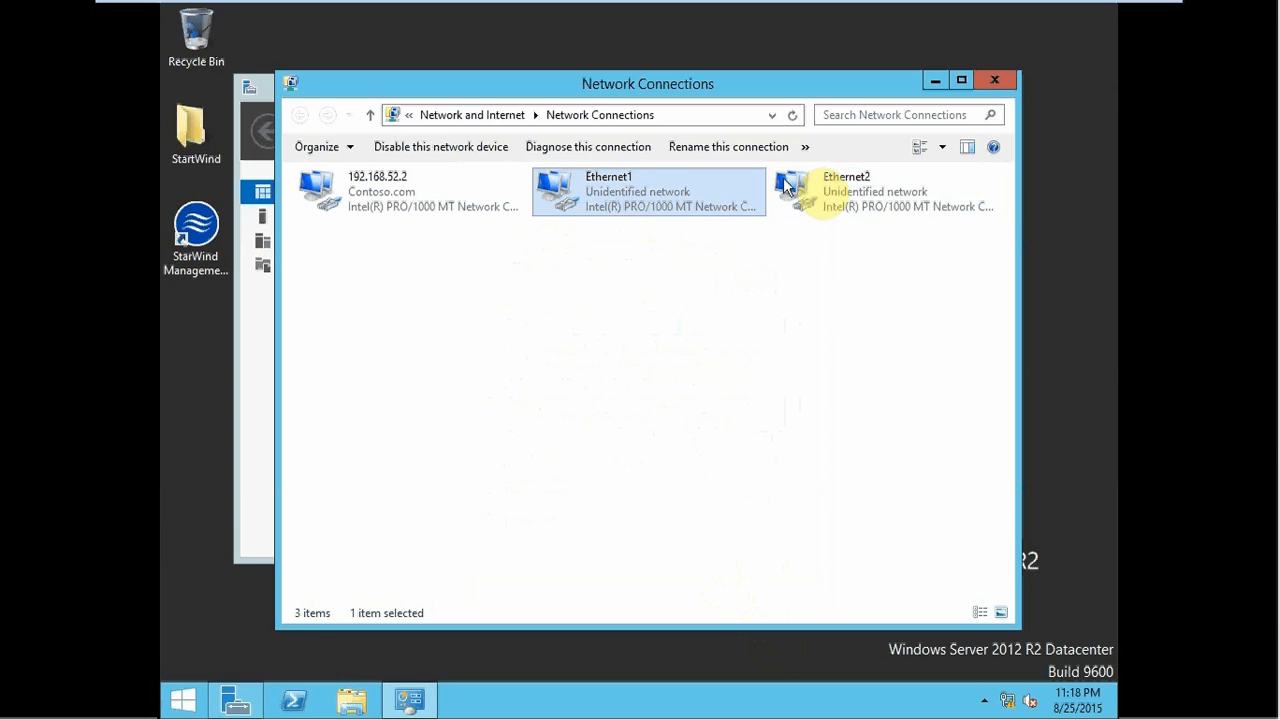
click(896, 198)
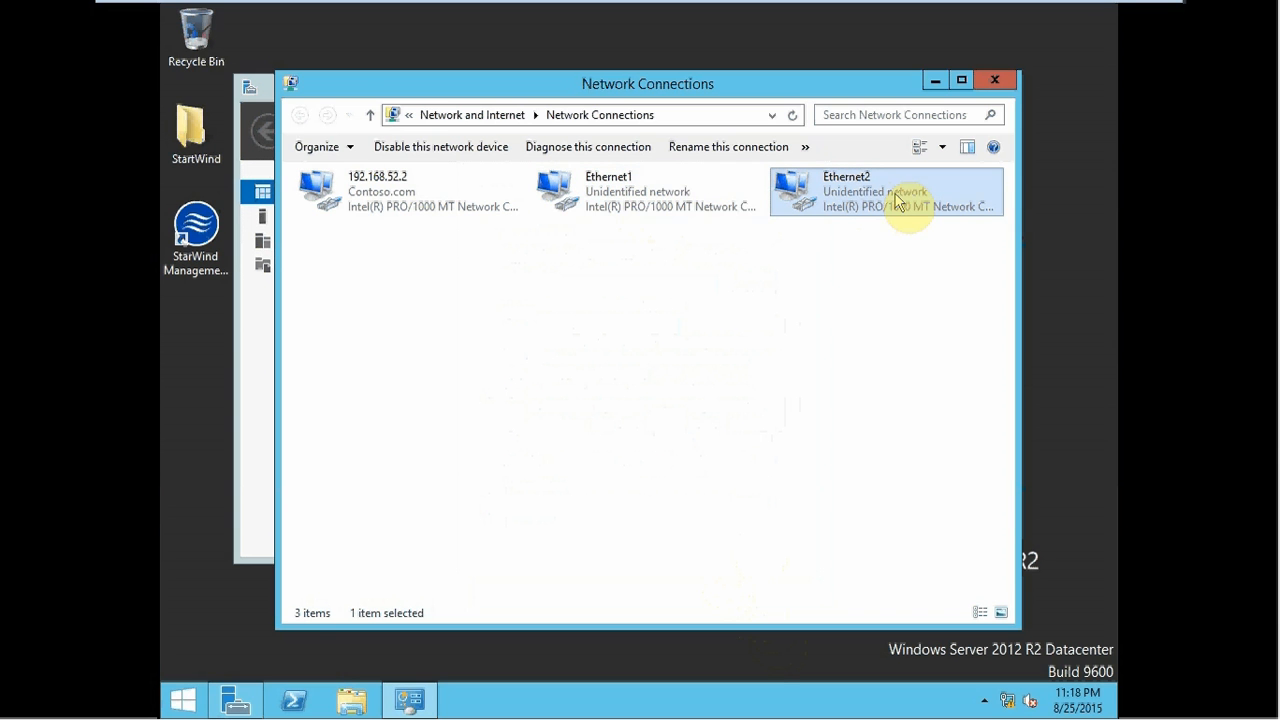
double_click(660, 200)
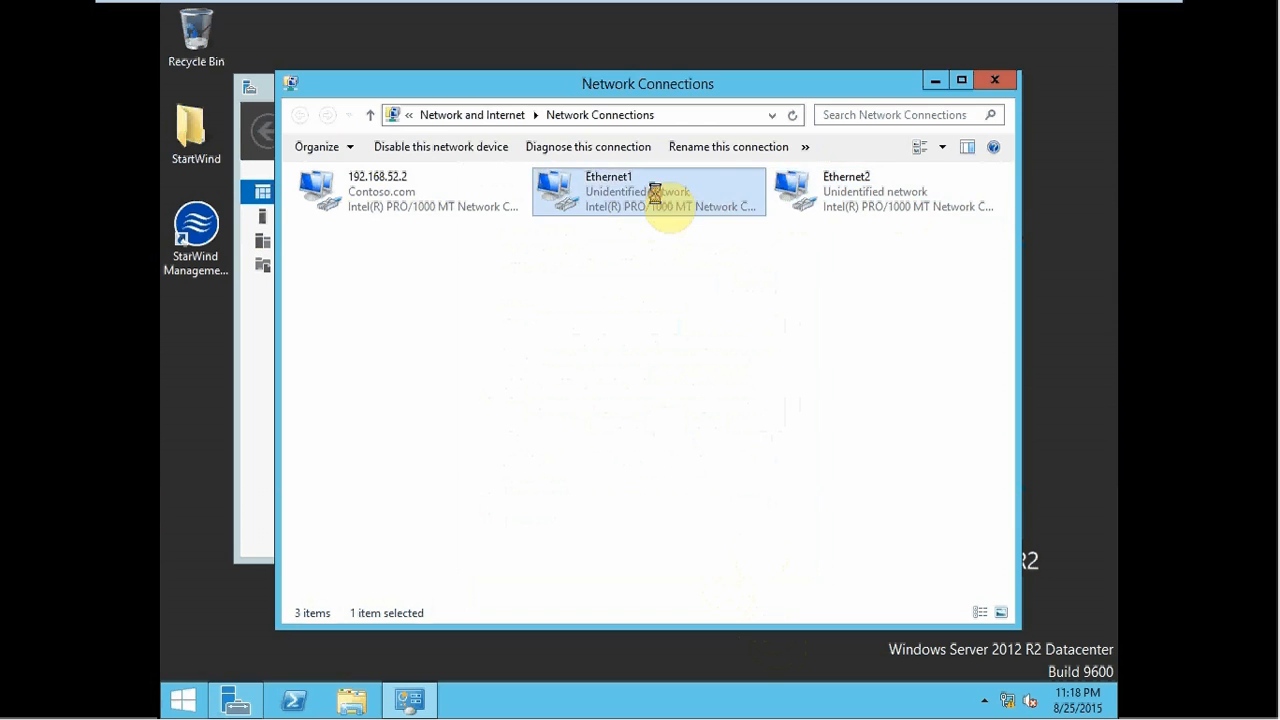
click(543, 337)
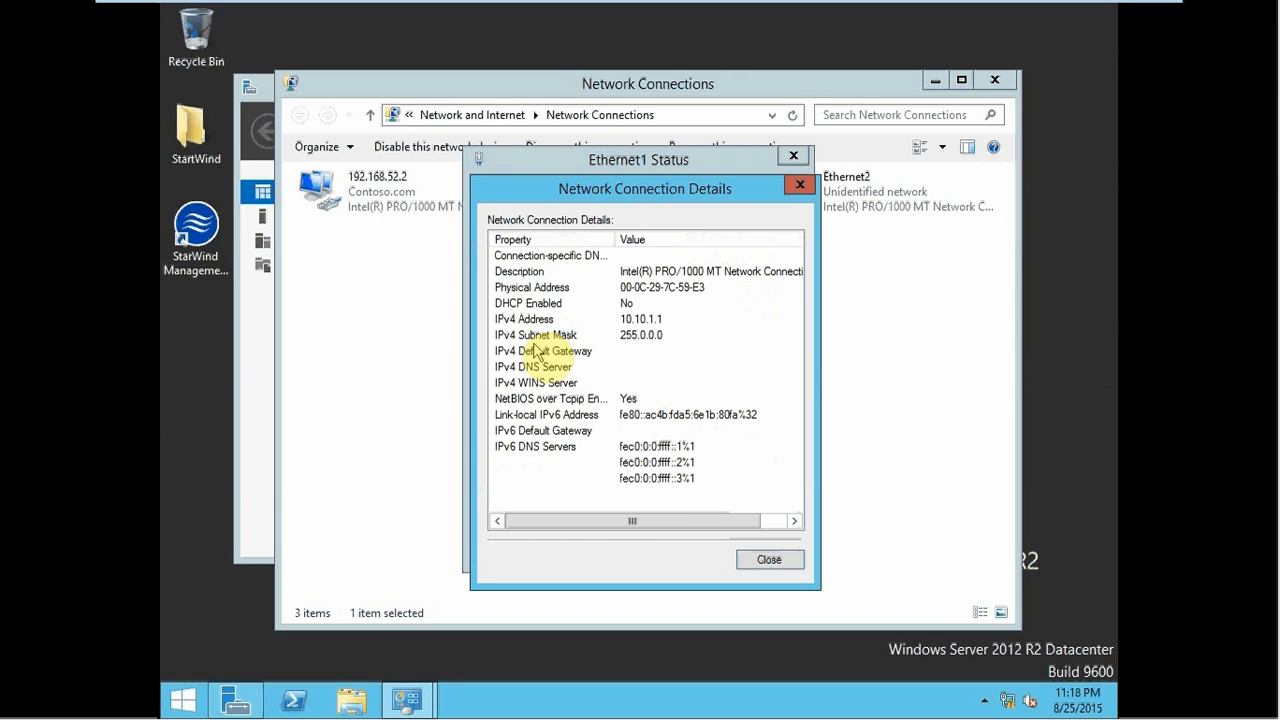
key(Escape)
key(Escape)
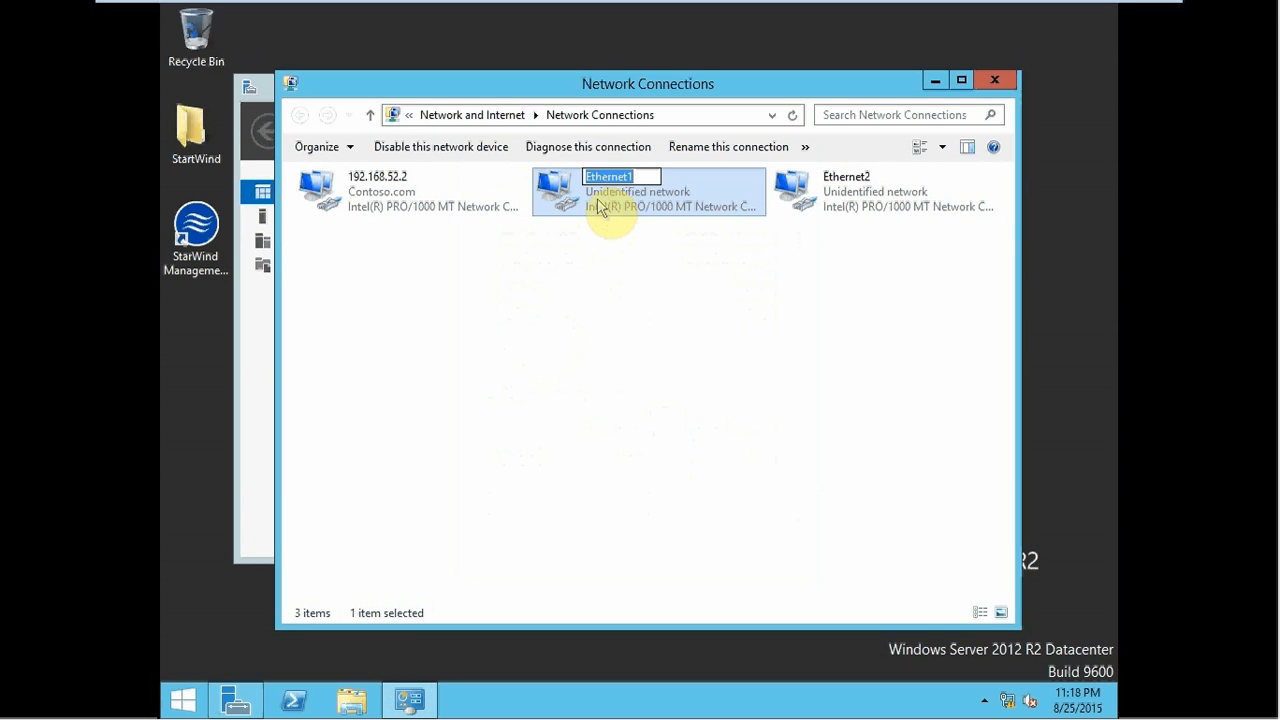
text(10.10.)
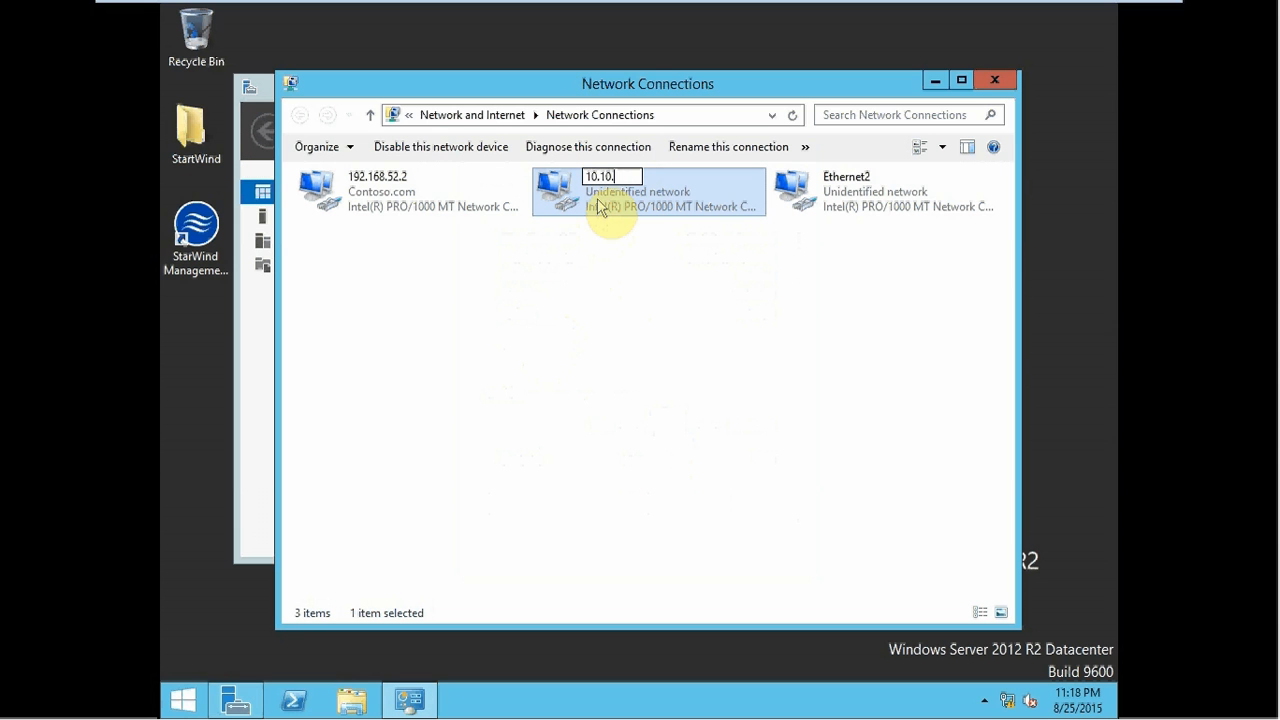
text(1.1)
click(570, 228)
- Confirm the 10.10.1.1 connection's details, then rename Ethernet2 to 10.10.2.1
double_click(596, 205)
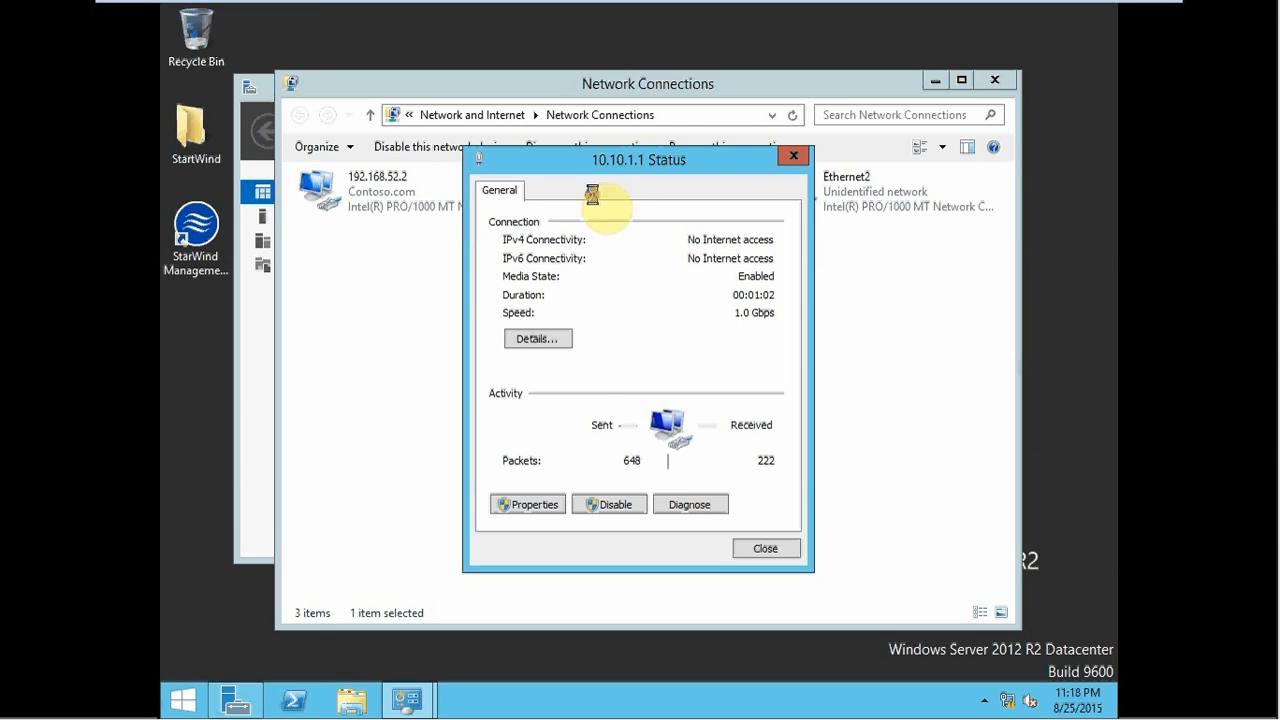
click(538, 336)
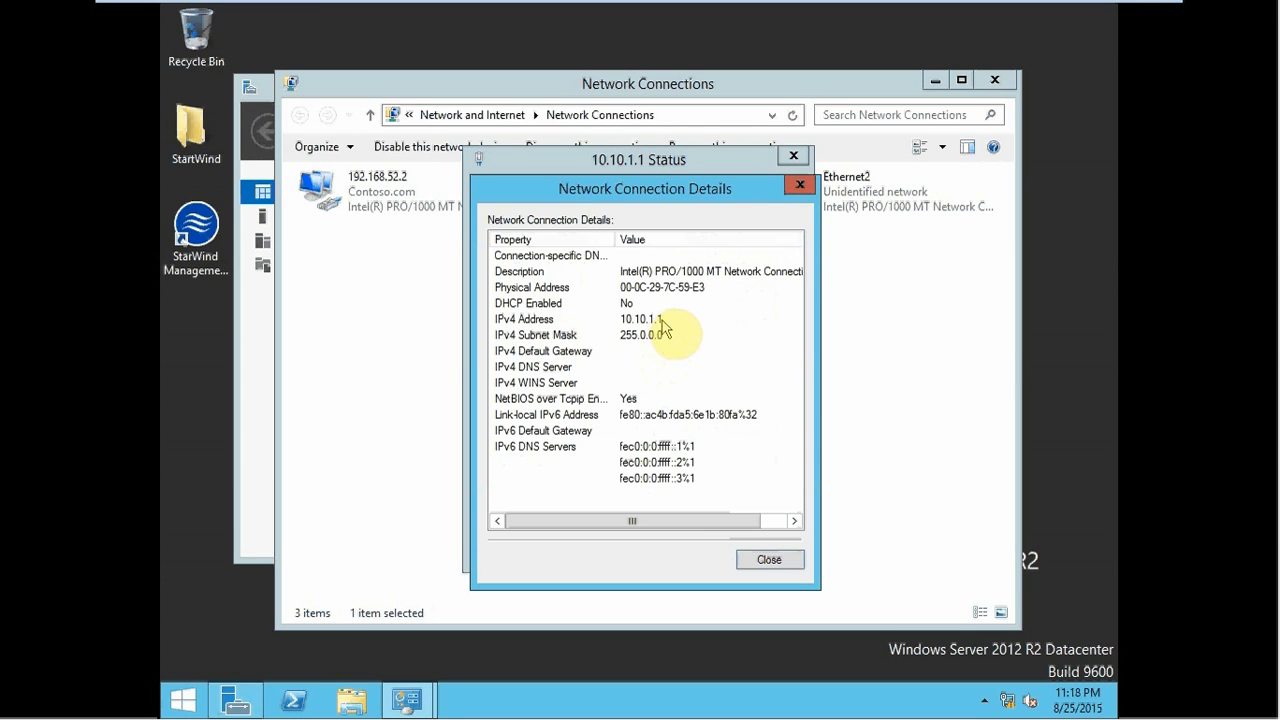
key(Escape)
key(Escape)
double_click(823, 200)
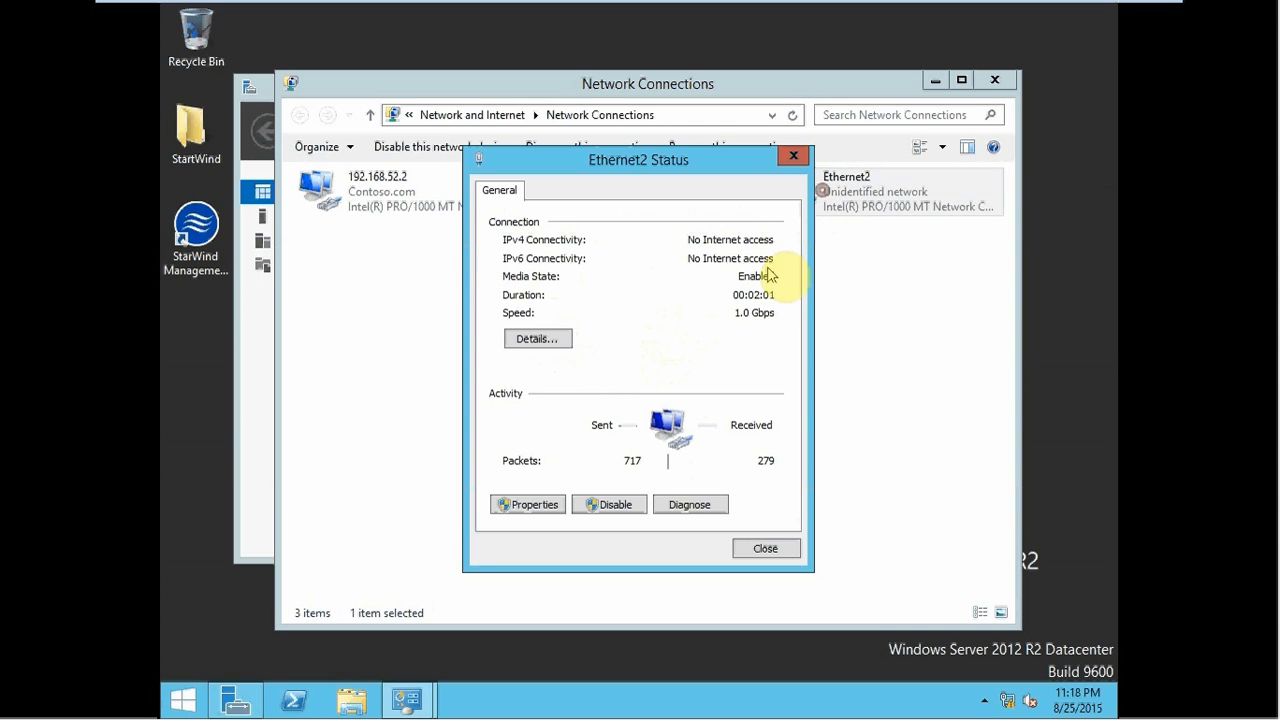
click(537, 339)
key(Escape)
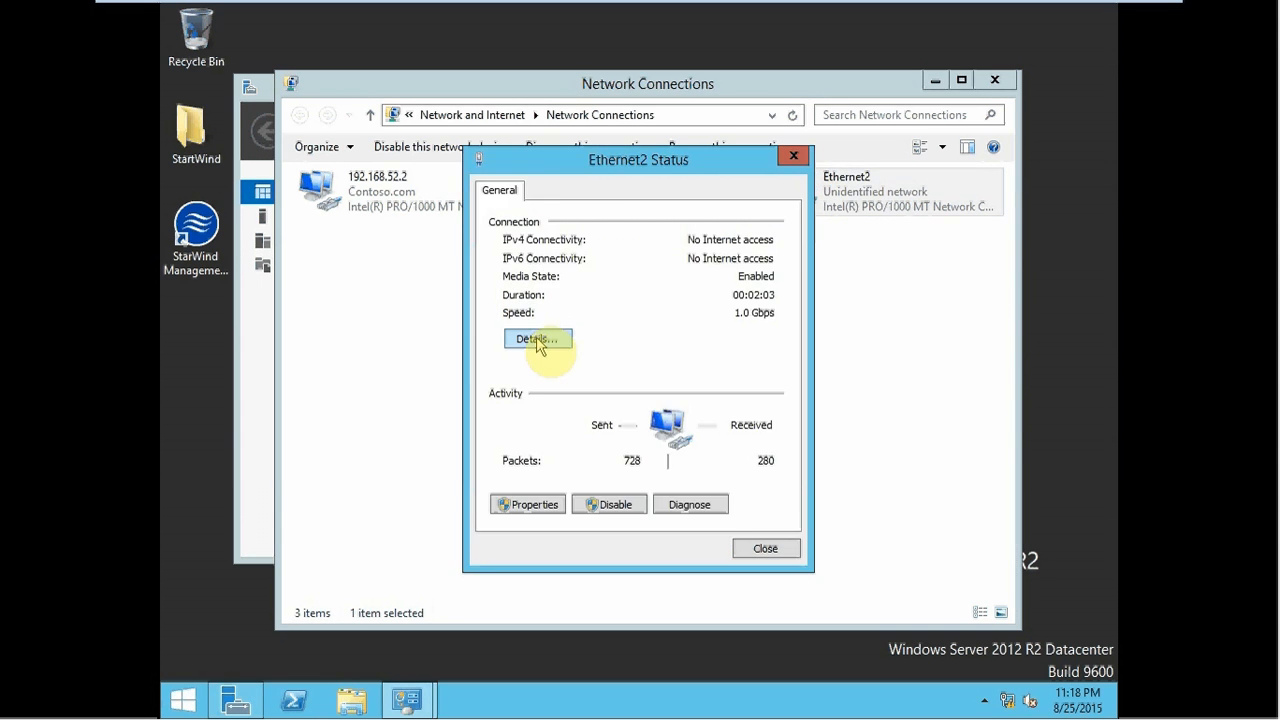
key(Escape)
key(F2)
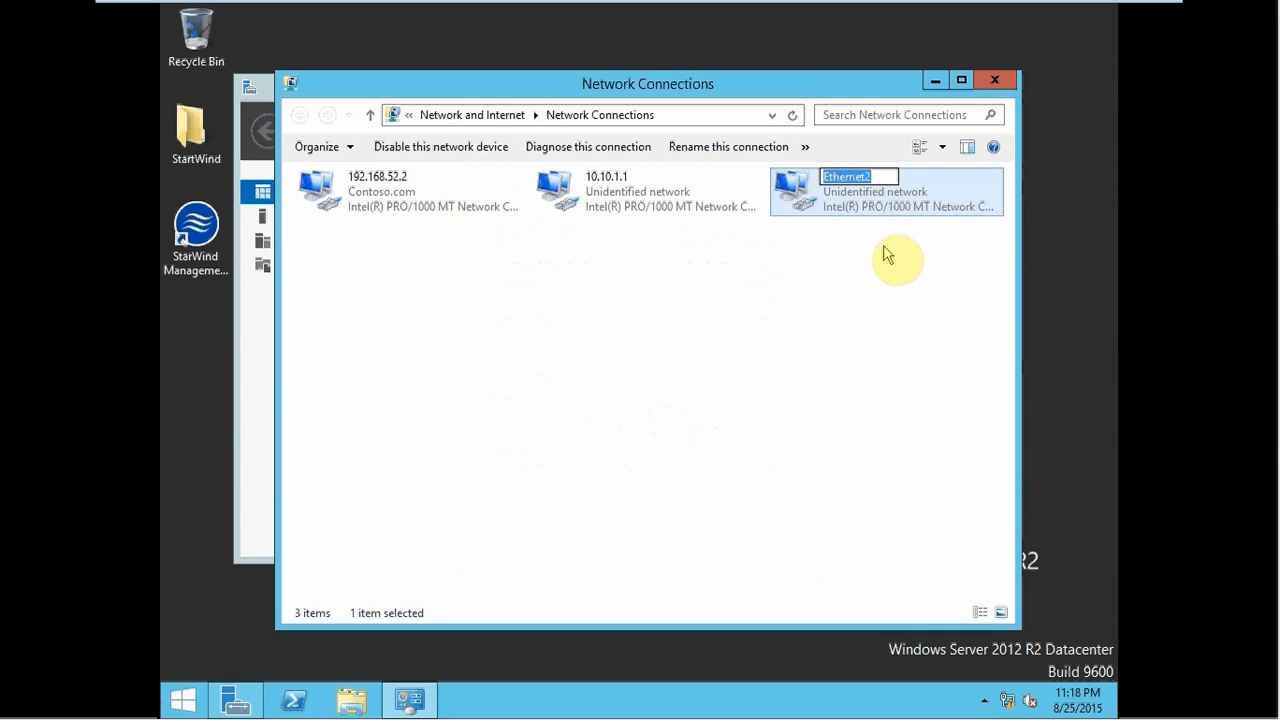
text(10.10.2.1)
click(886, 254)
mouse_move(661, 9)
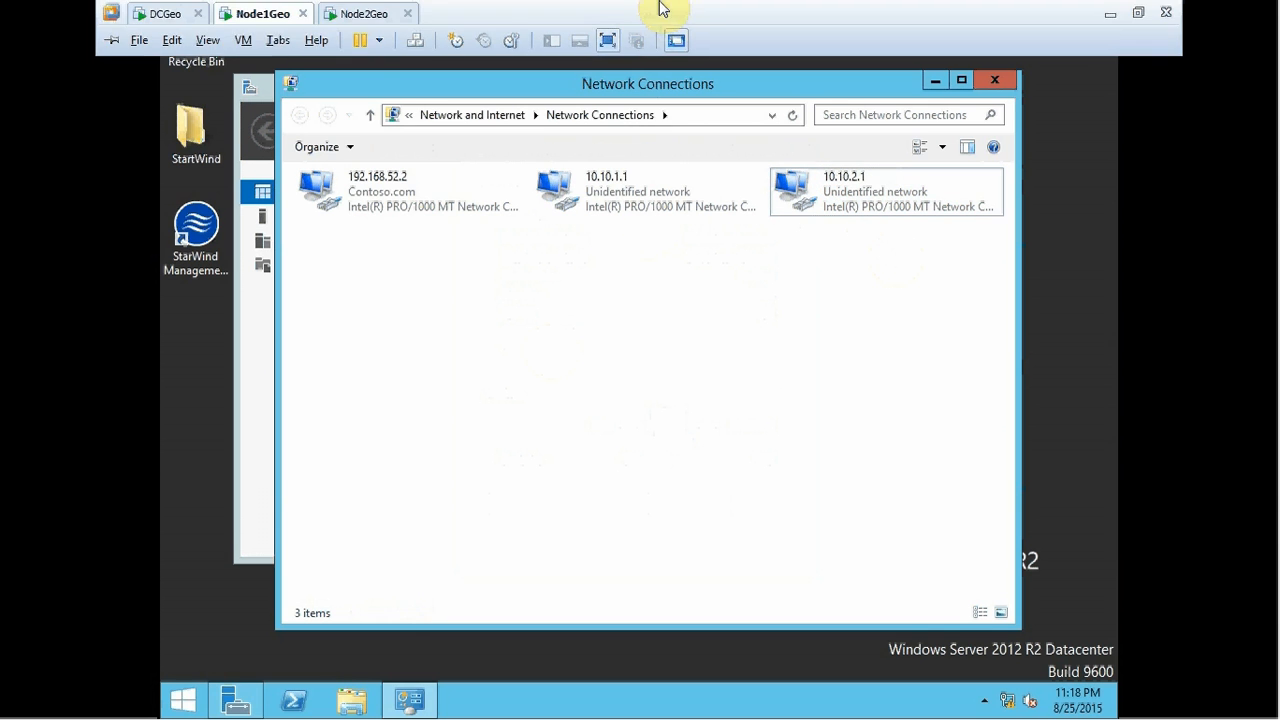
- Sign in to Node2Geo and open Network Connections with ncpa.cpl
click(340, 17)
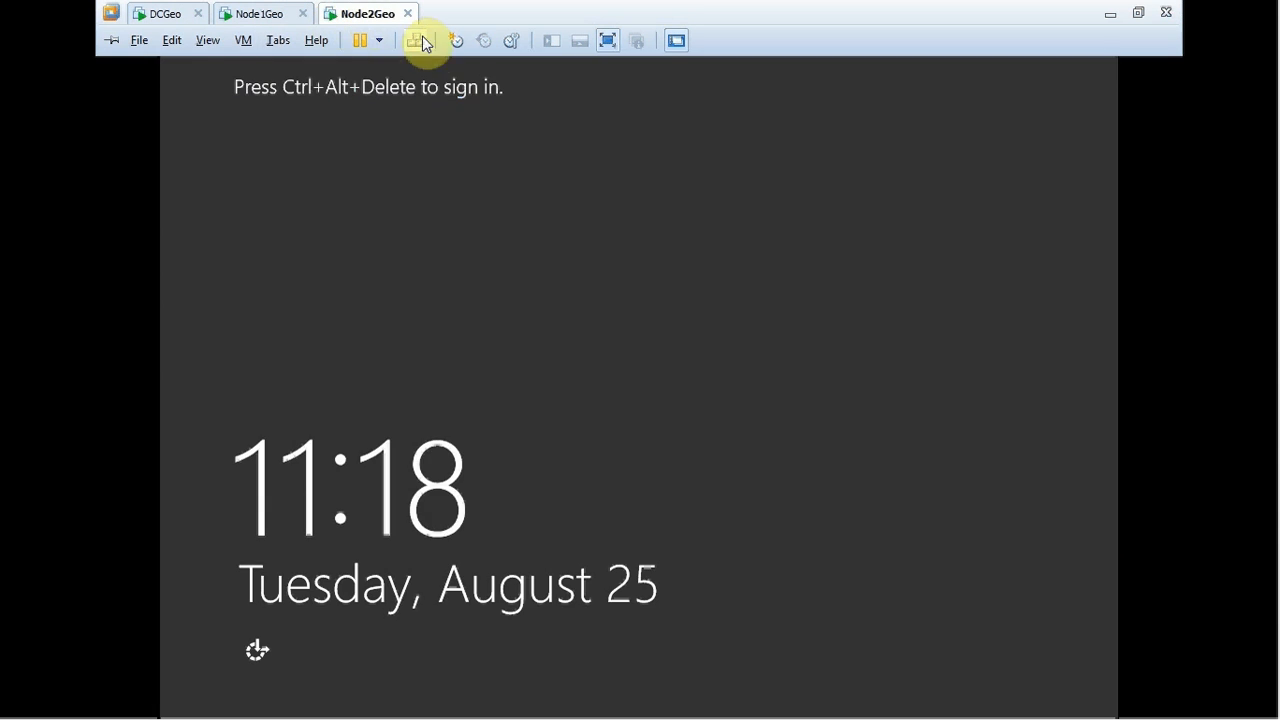
click(420, 45)
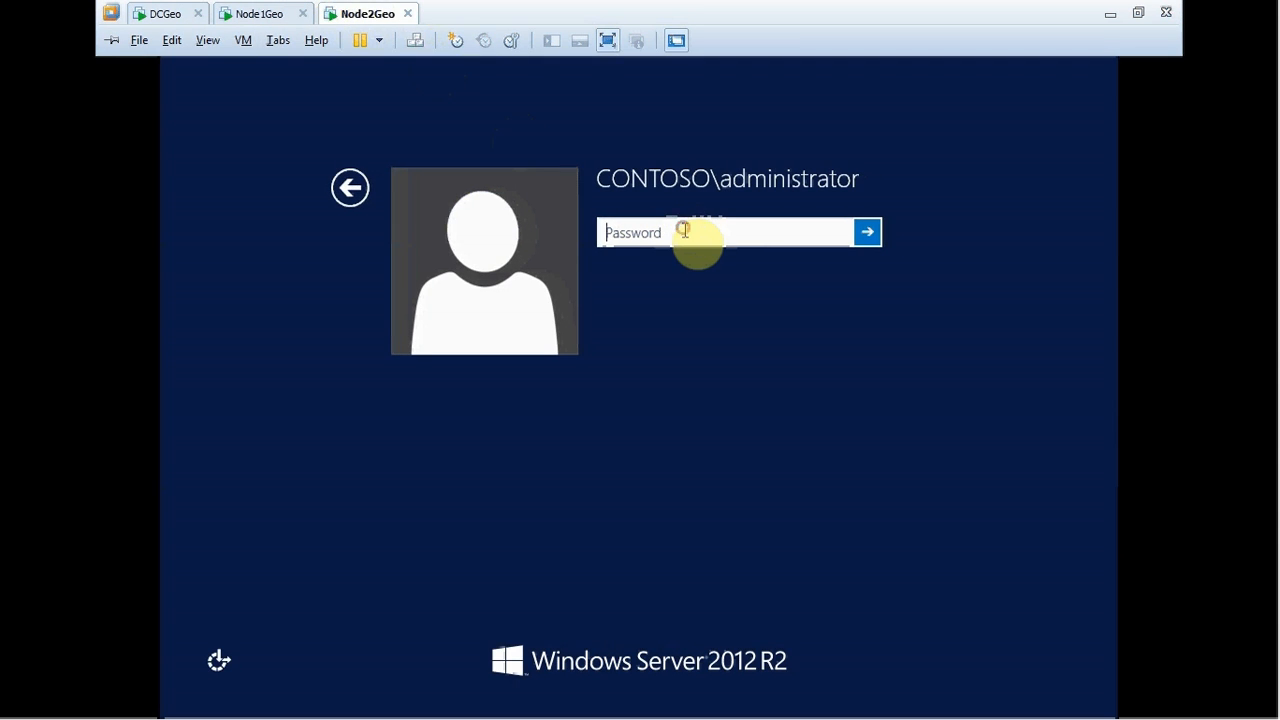
click(680, 232)
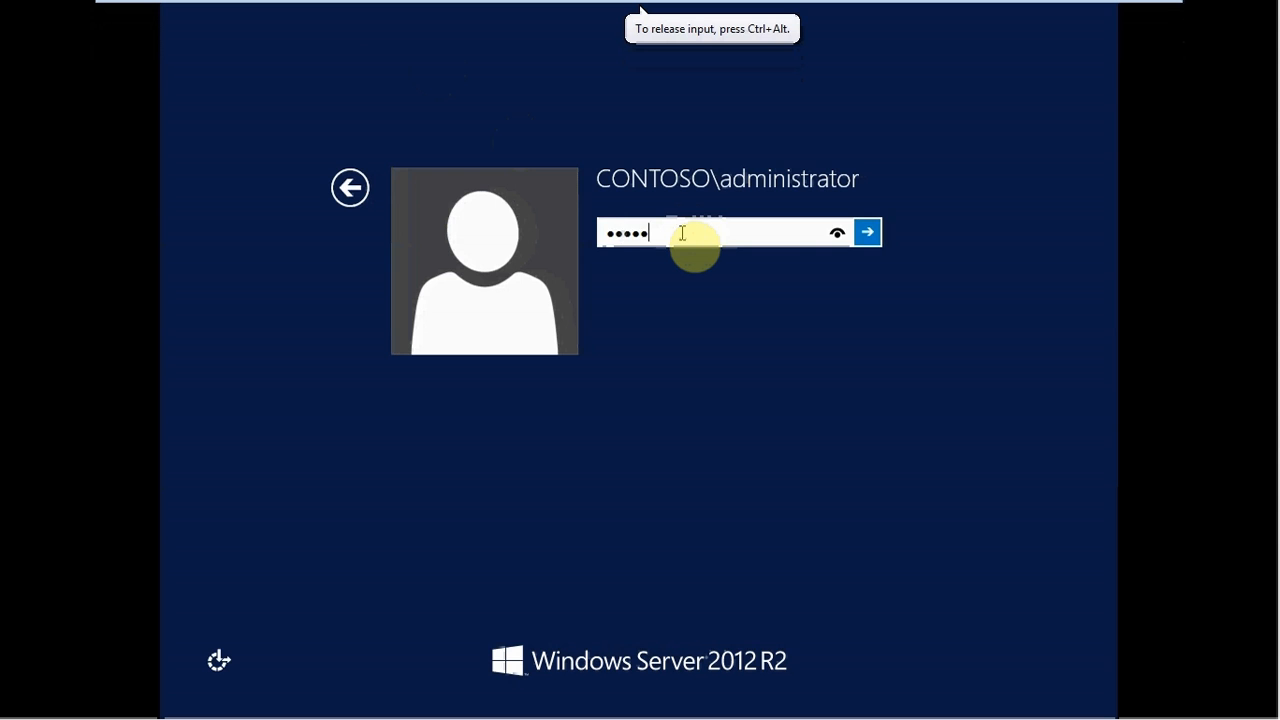
key(Return)
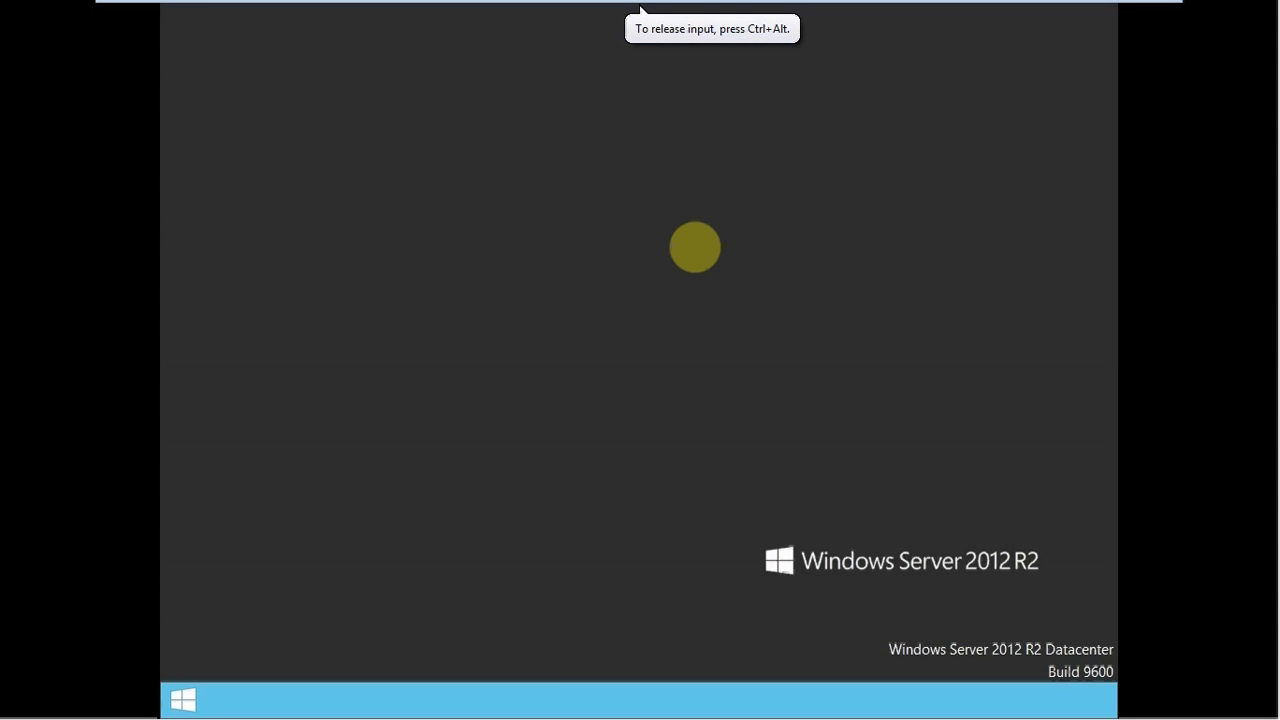
key(super+r)
text(nc)
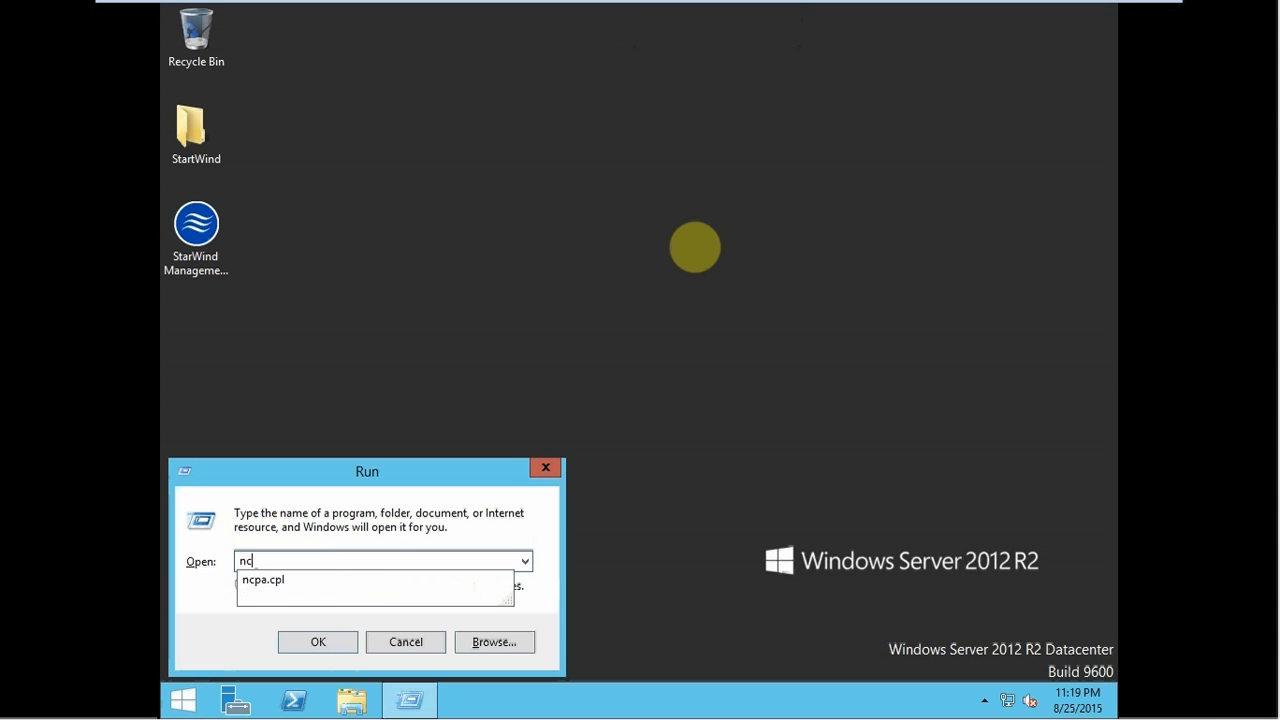
key(Down)
key(Return)
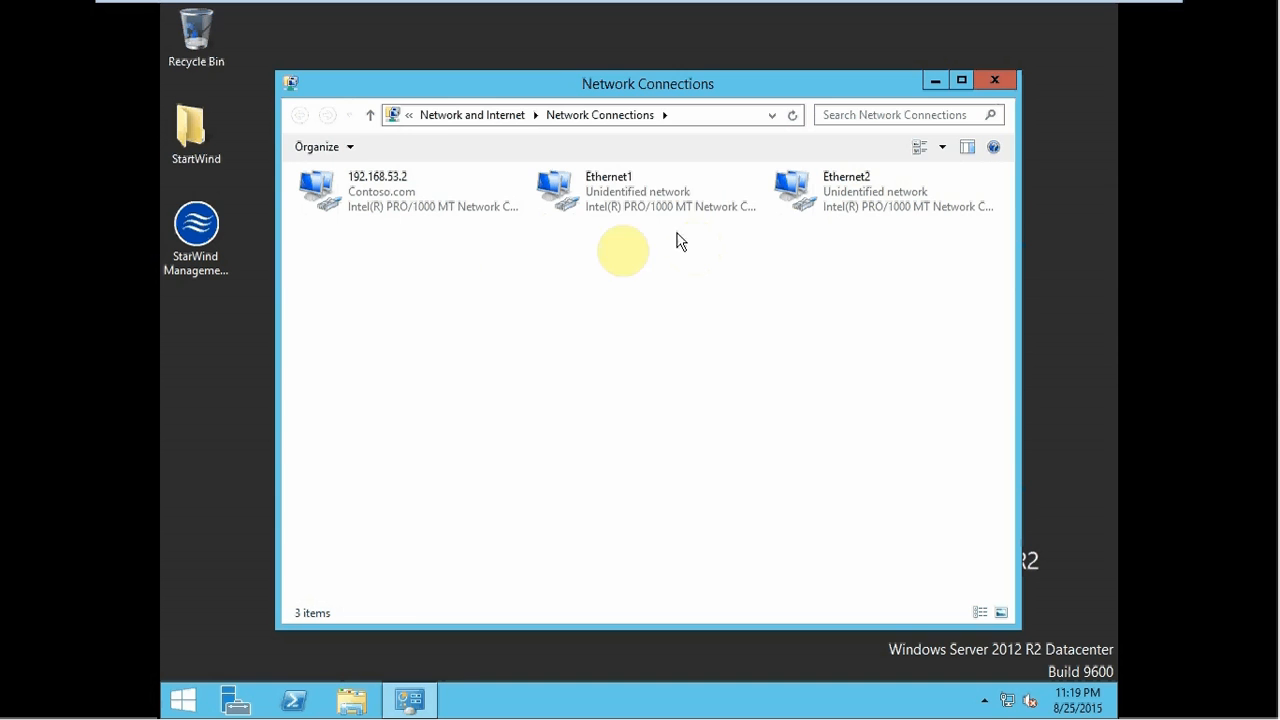
- Give Node2Geo's Ethernet1 the static IPv4 address 10.10.1.2
double_click(713, 195)
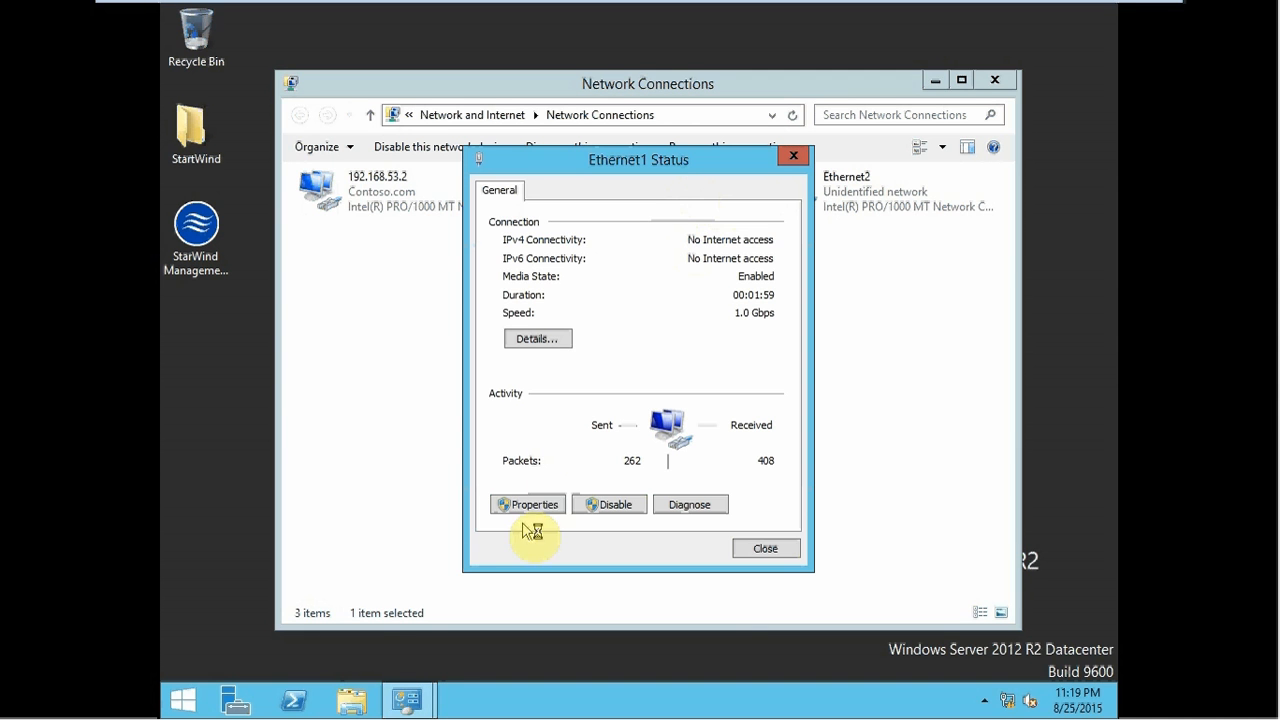
click(528, 506)
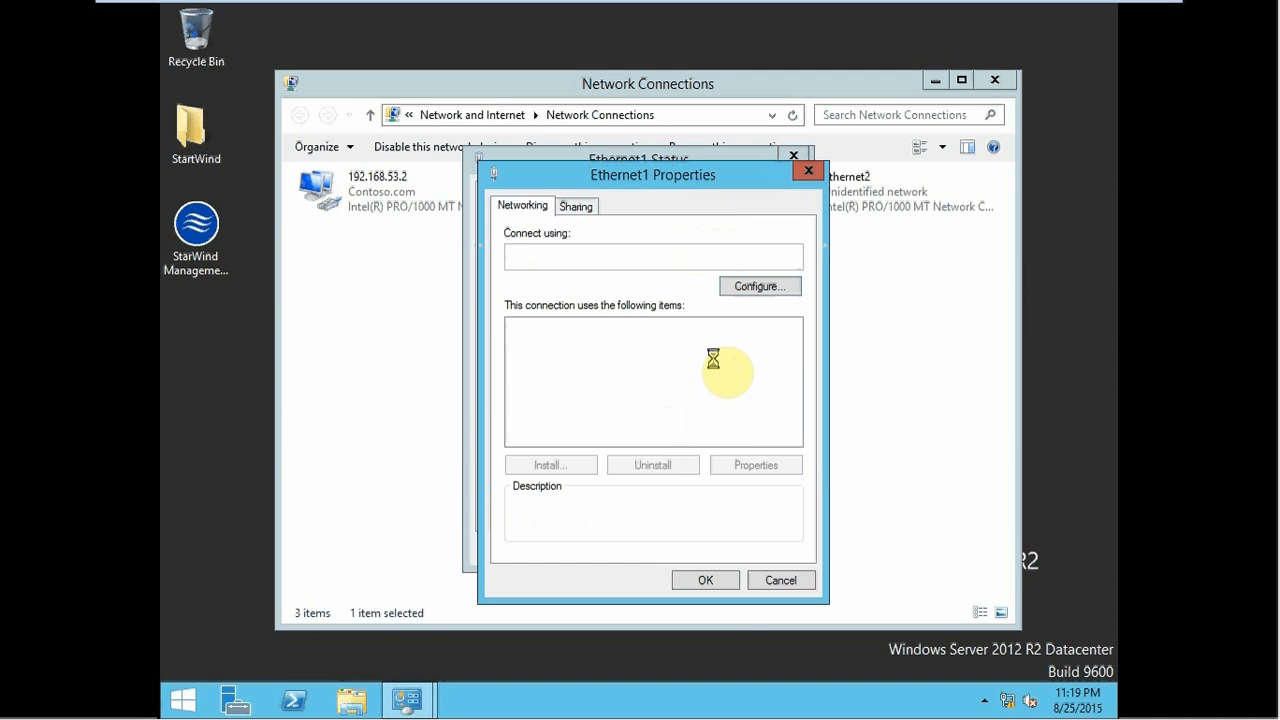
click(793, 422)
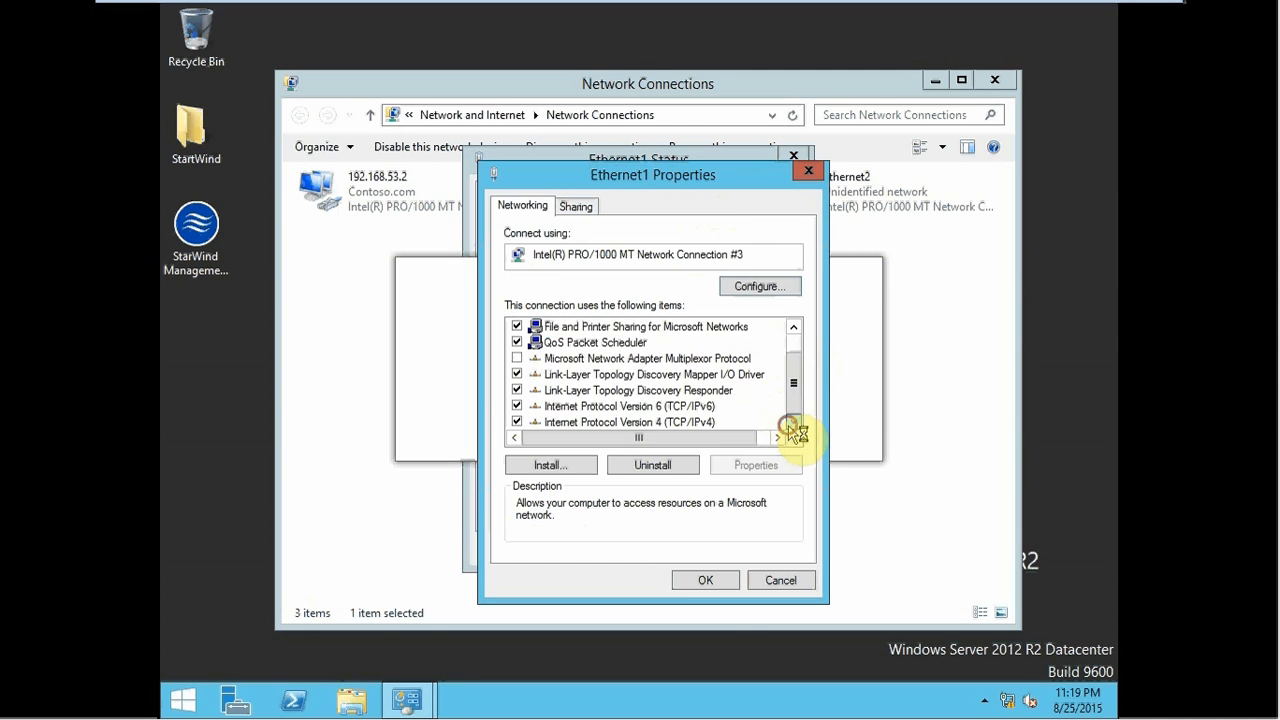
double_click(690, 421)
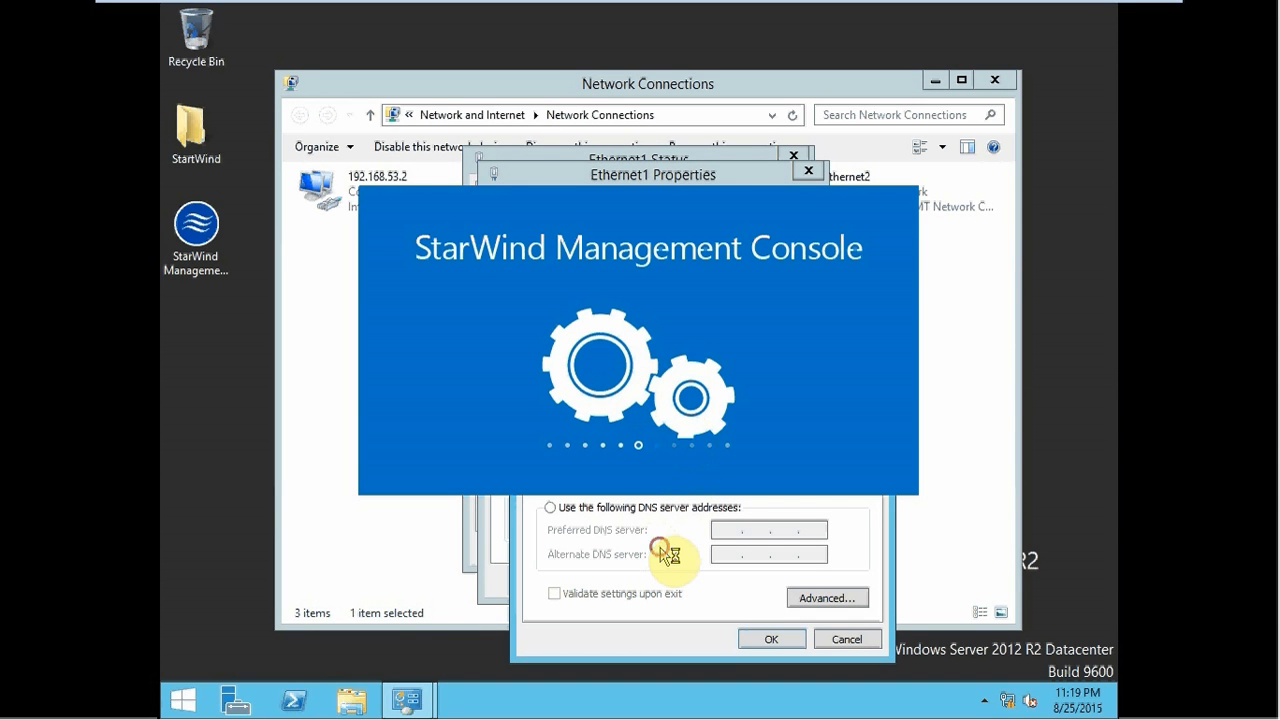
click(609, 383)
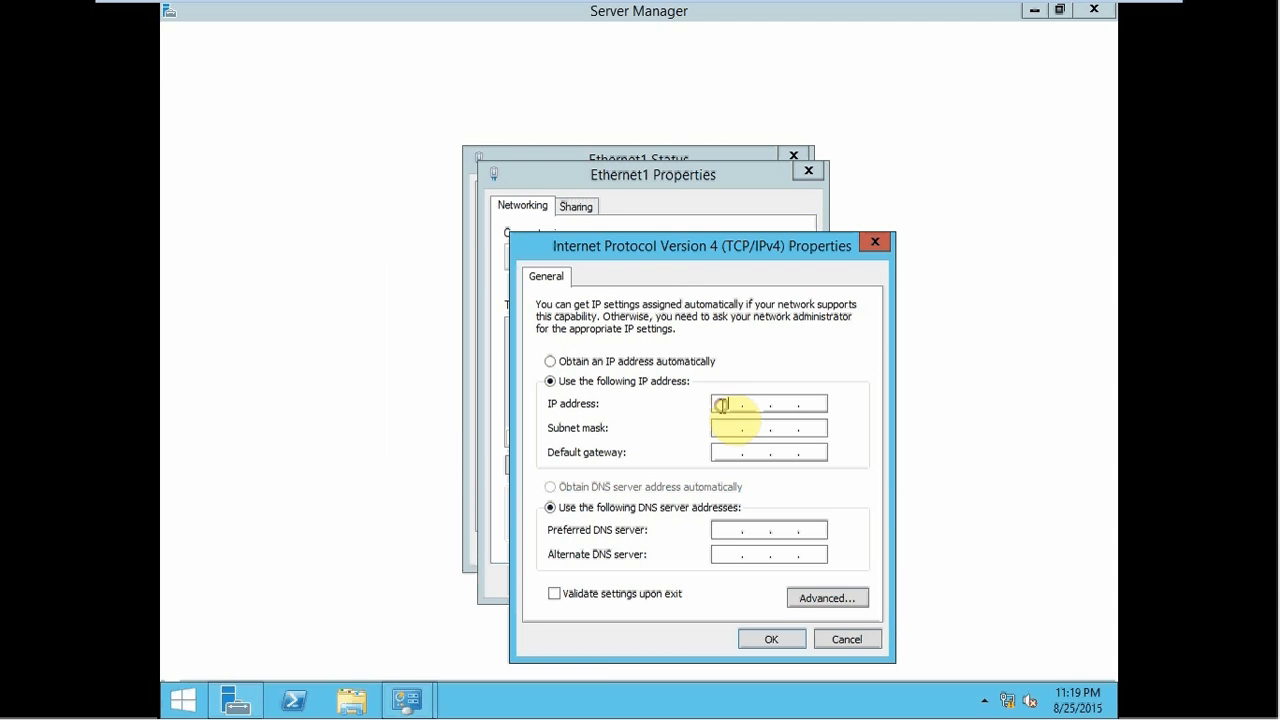
click(724, 404)
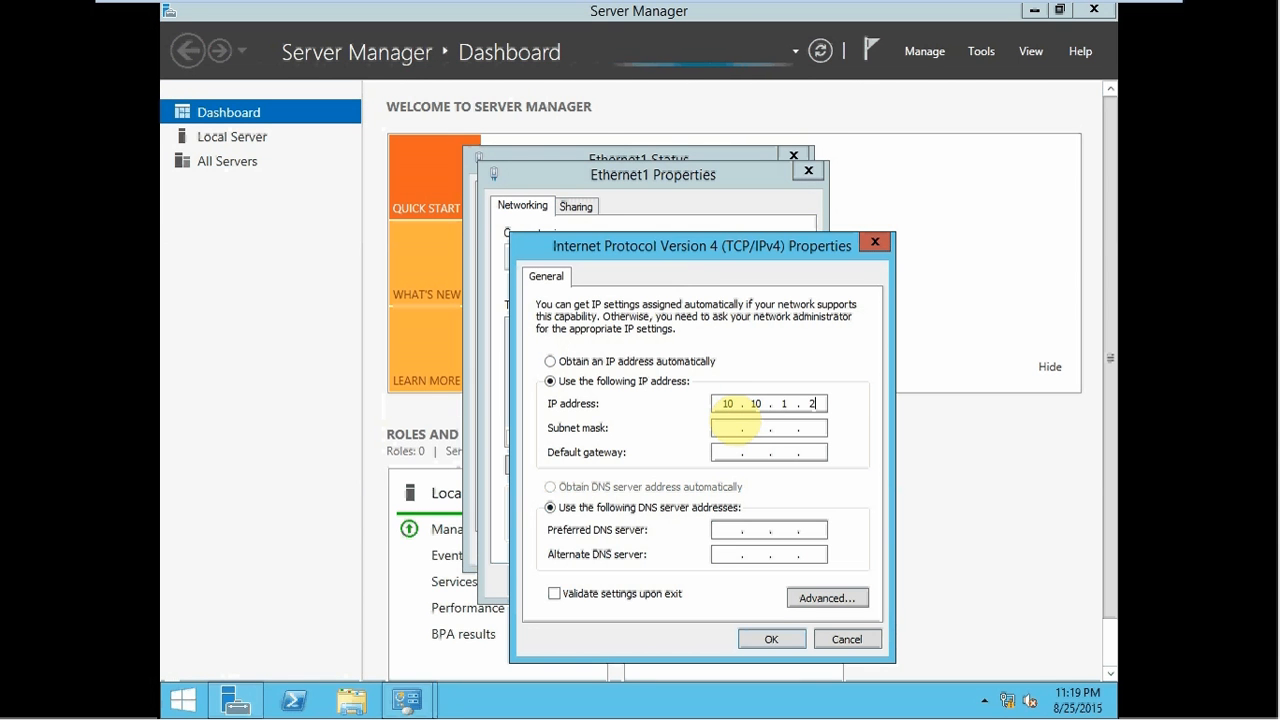
click(771, 639)
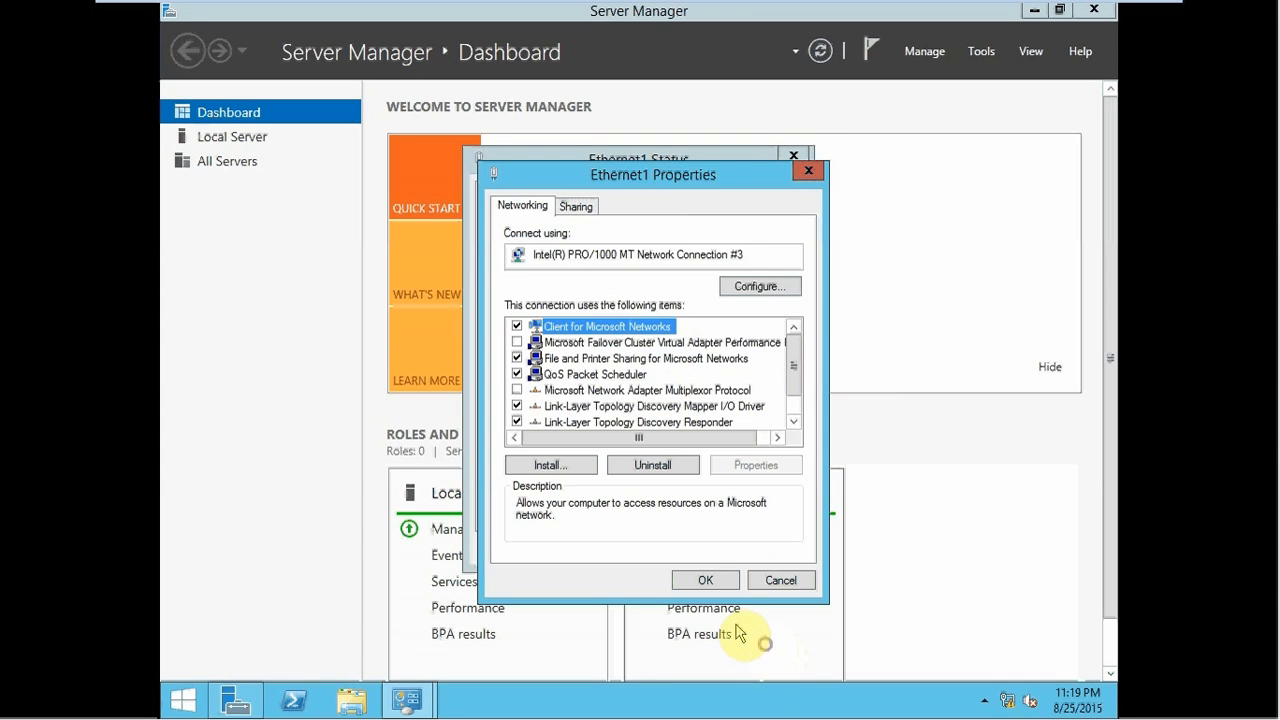
click(697, 580)
click(763, 548)
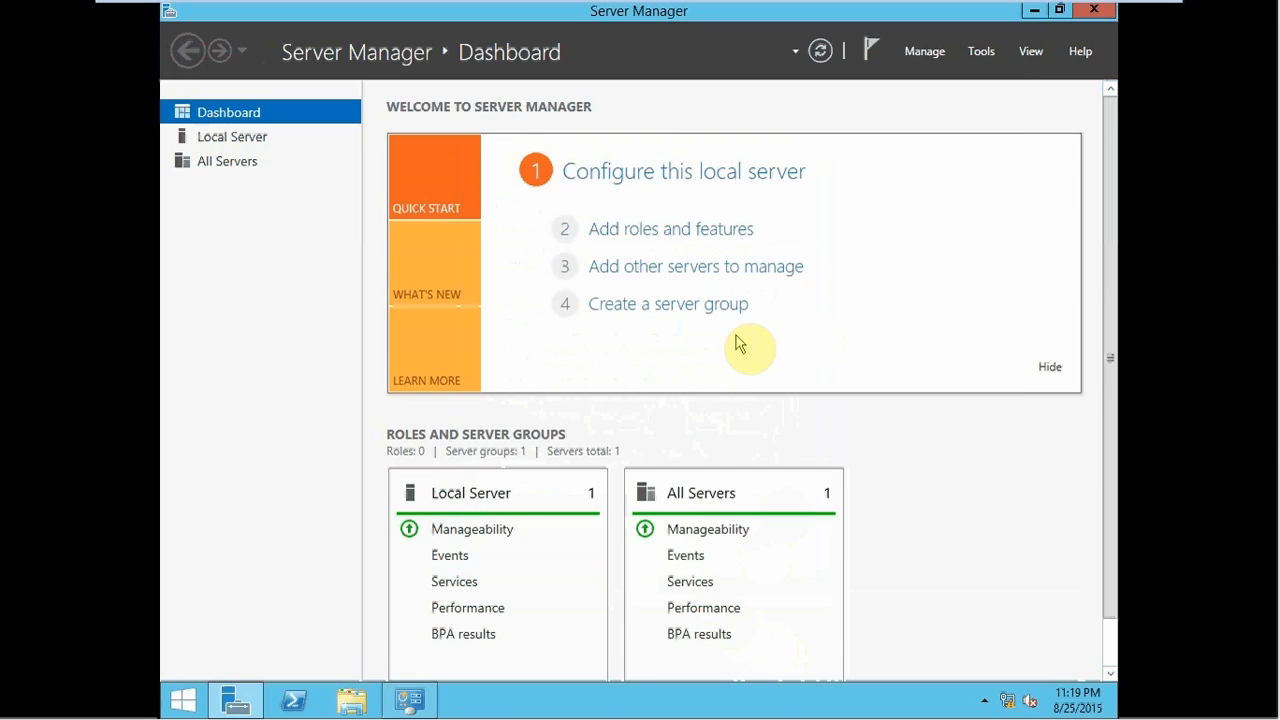
- Check Ethernet2's current address details on Node2Geo
click(825, 212)
click(820, 222)
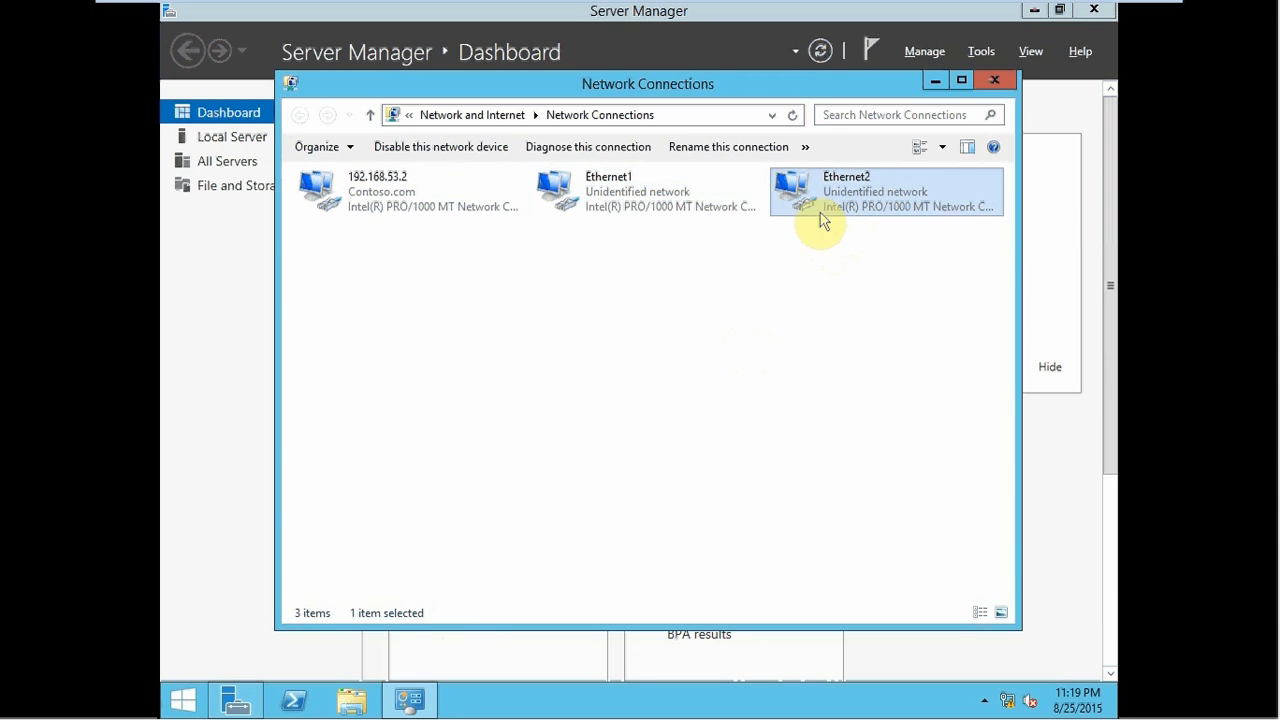
double_click(806, 216)
click(545, 340)
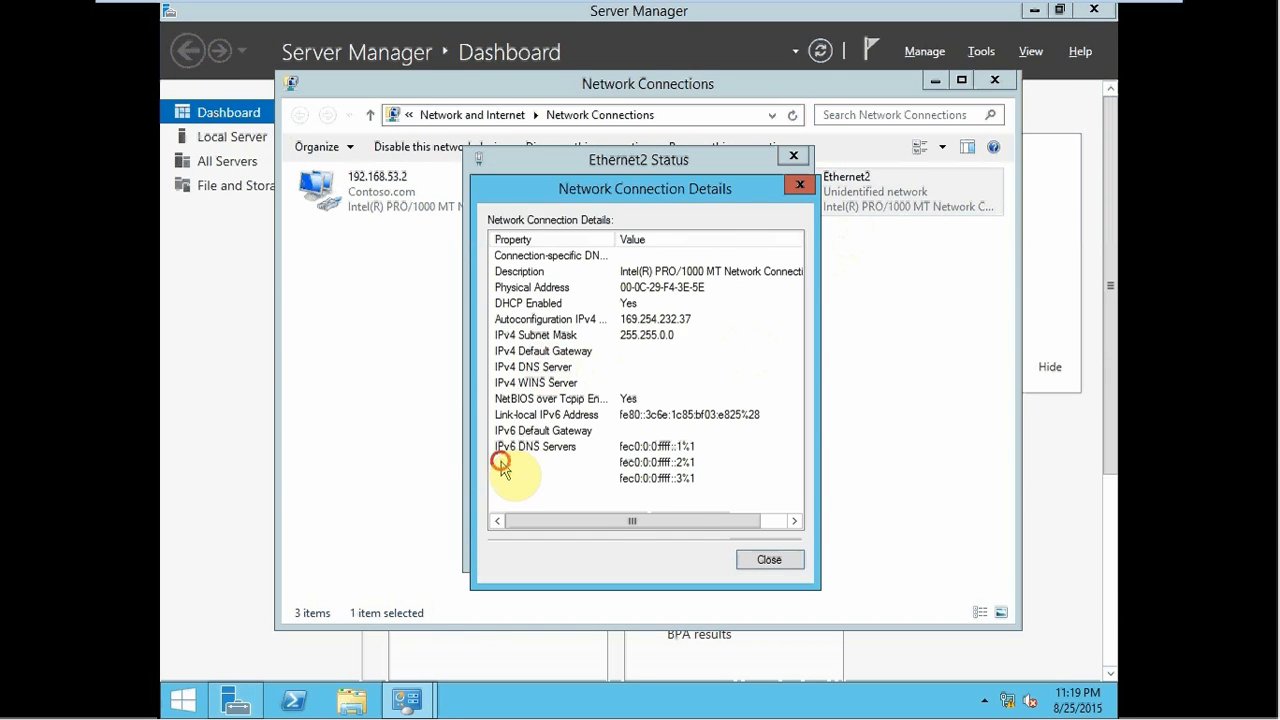
key(Escape)
- Give Ethernet2 the static IPv4 address 10.10.2.2 with the default 255.0.0.0 mask
click(503, 507)
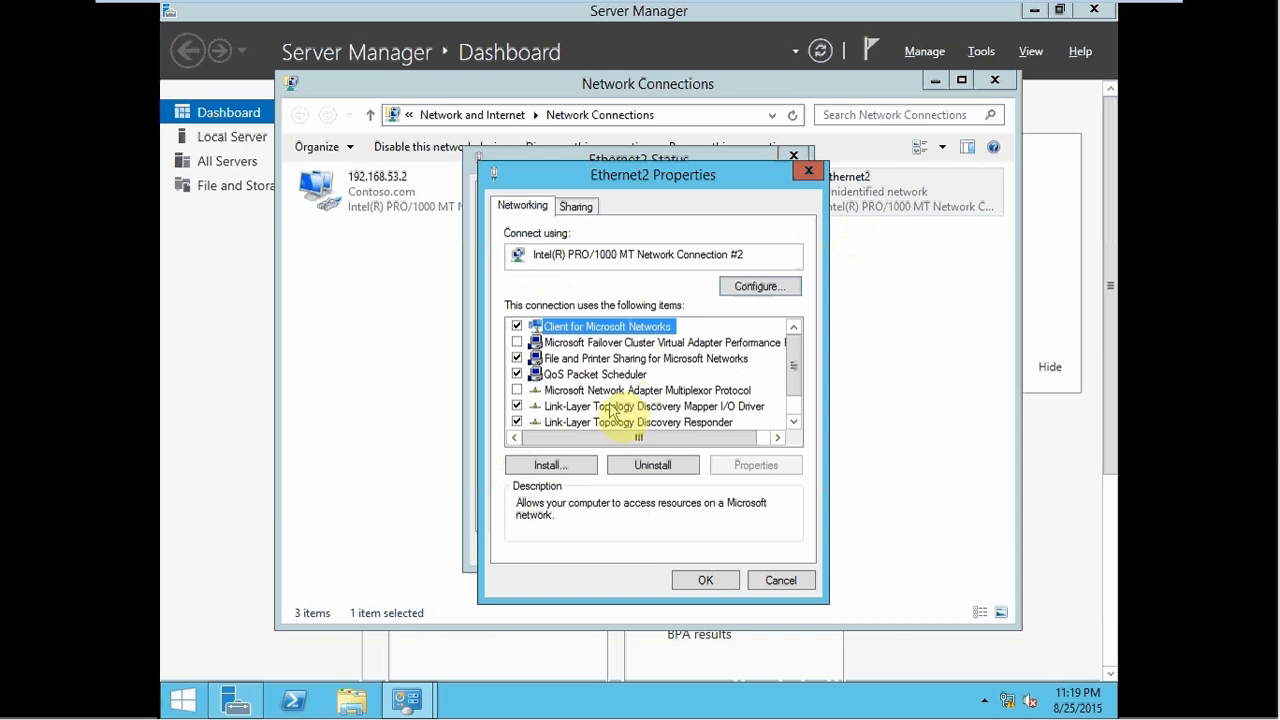
click(792, 421)
click(792, 421)
double_click(688, 421)
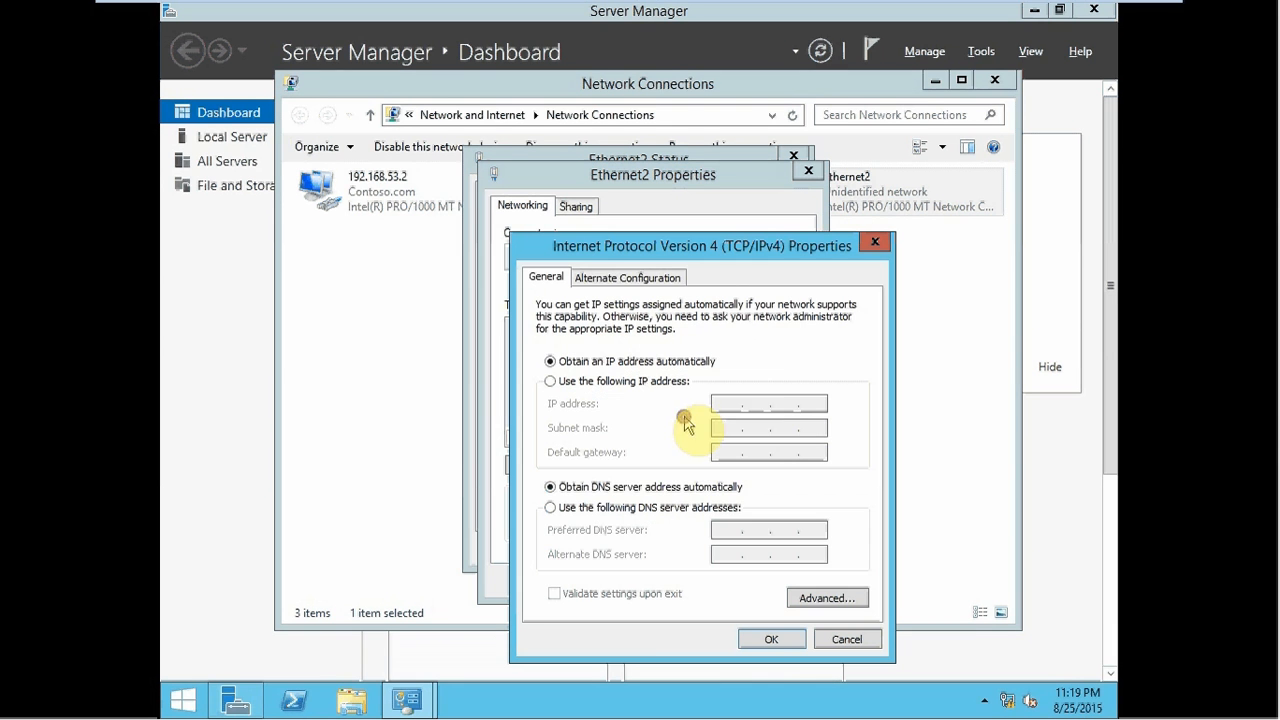
click(665, 384)
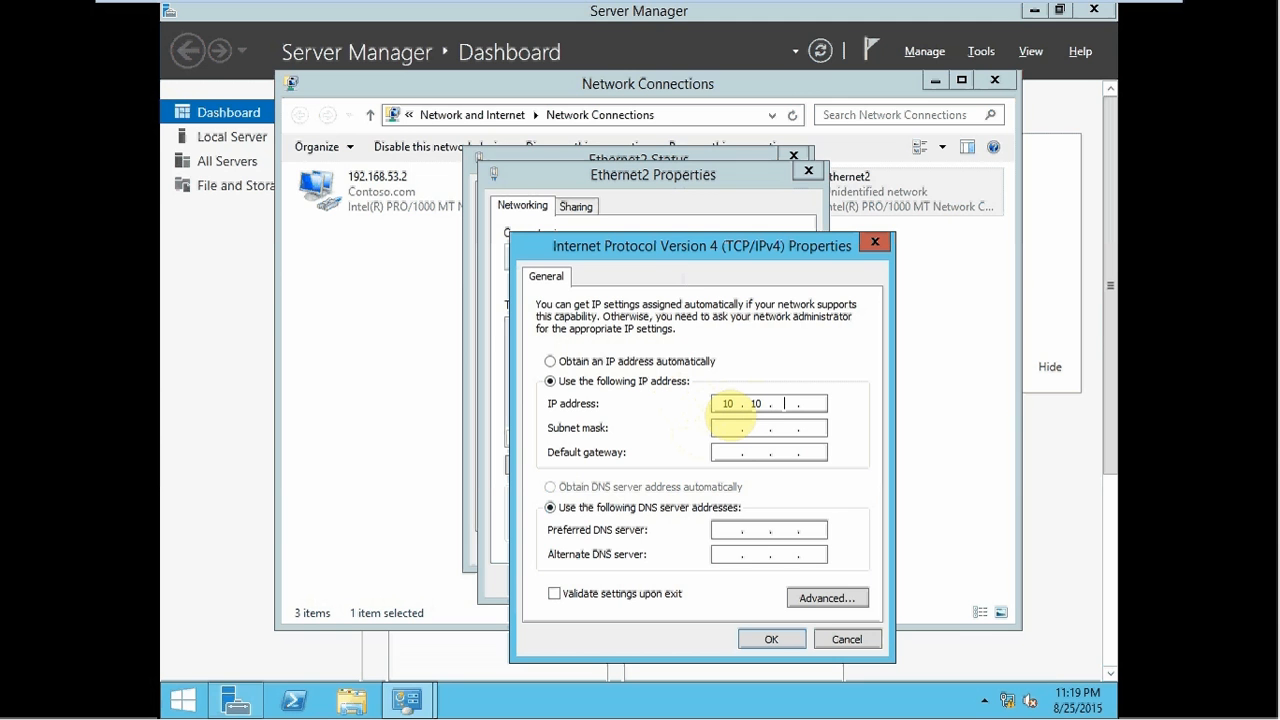
click(740, 428)
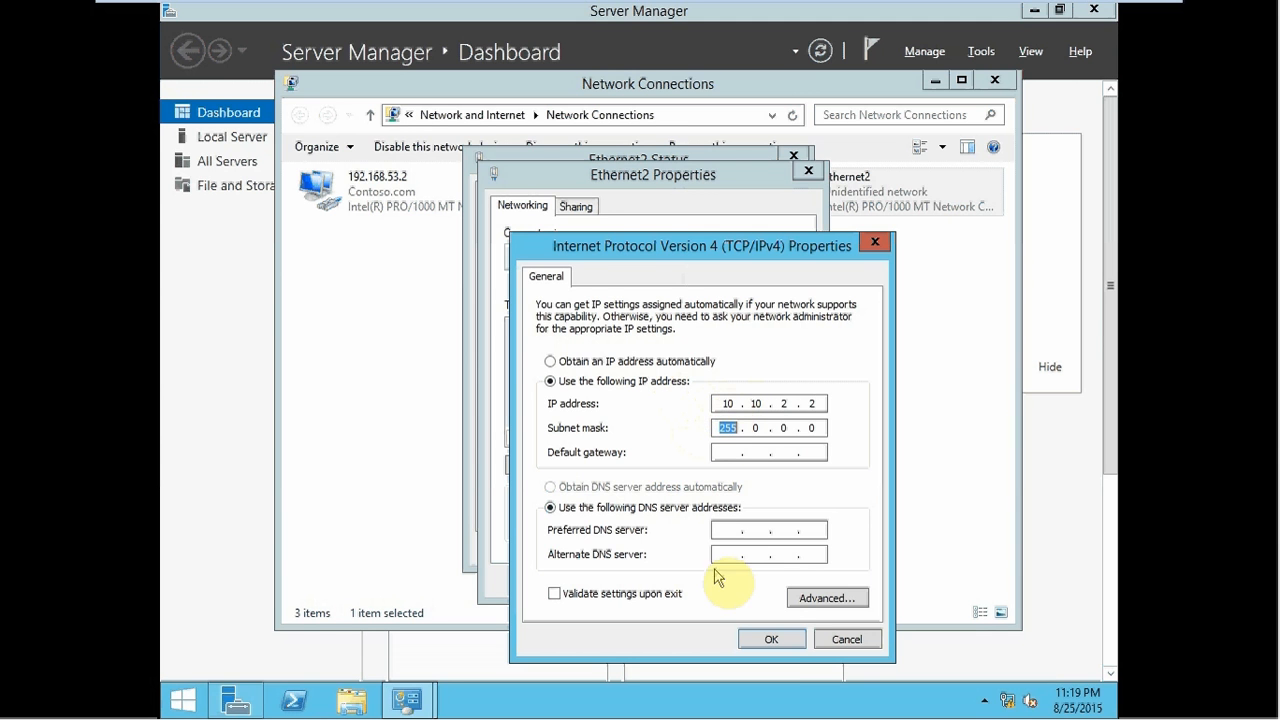
click(771, 639)
click(712, 578)
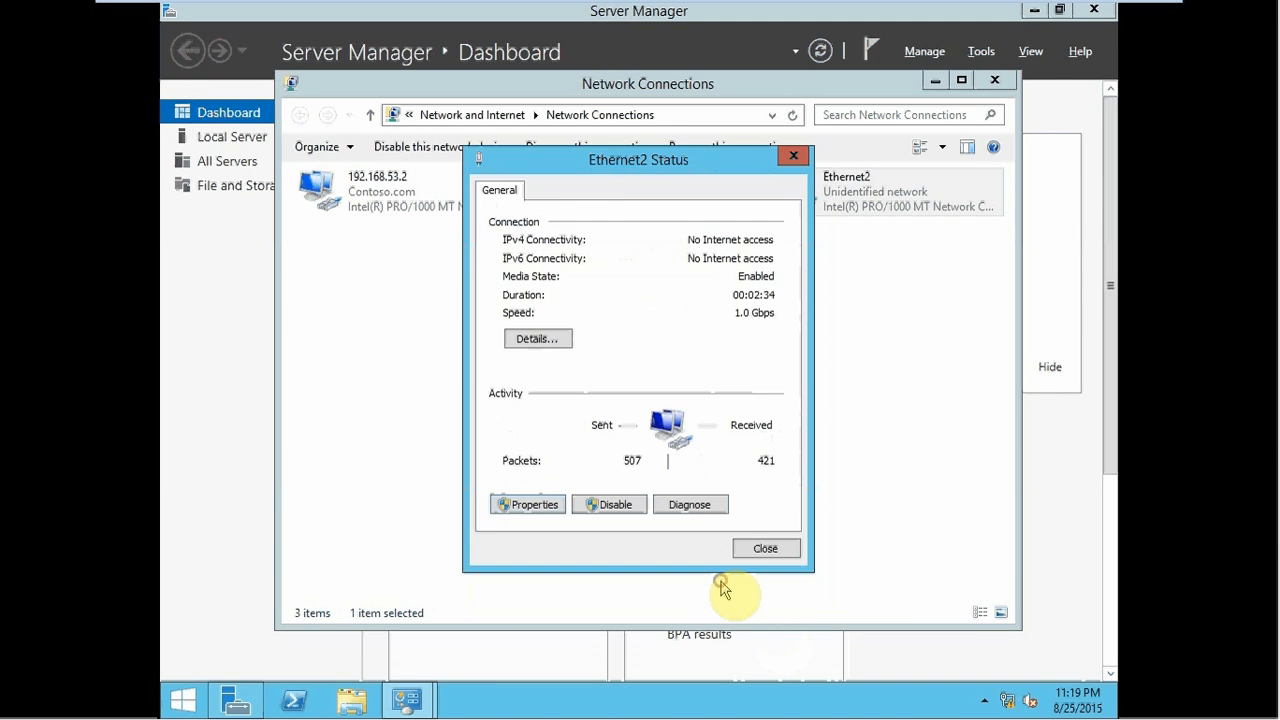
click(765, 548)
click(630, 188)
- Rename Ethernet1 to 10.10.1.2 and Ethernet2 to 10.10.2.2
click(626, 179)
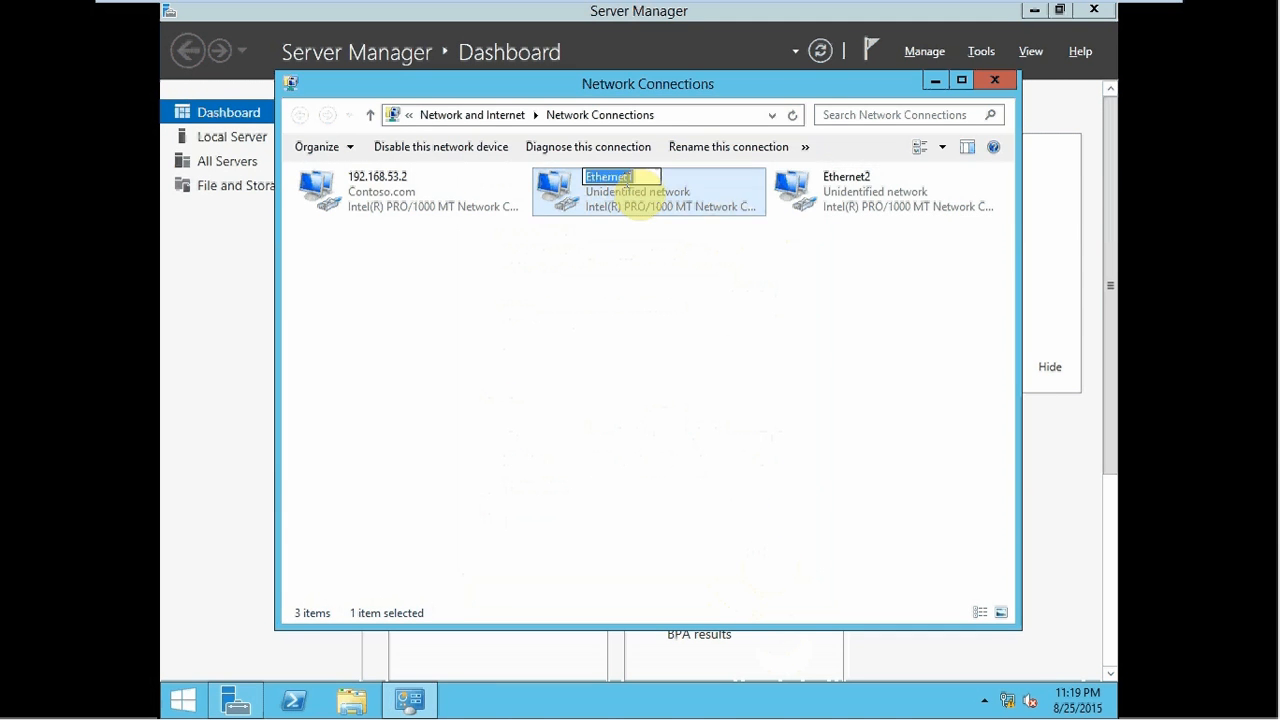
text(10.10.1.2)
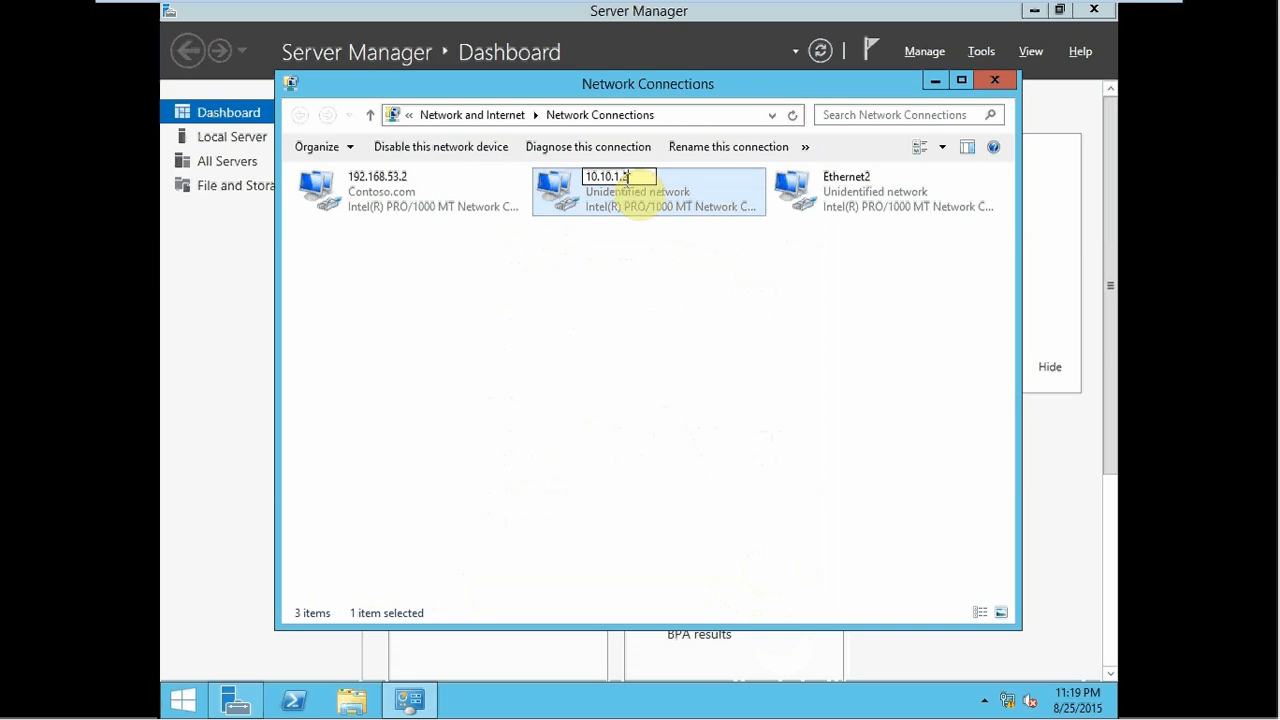
click(833, 218)
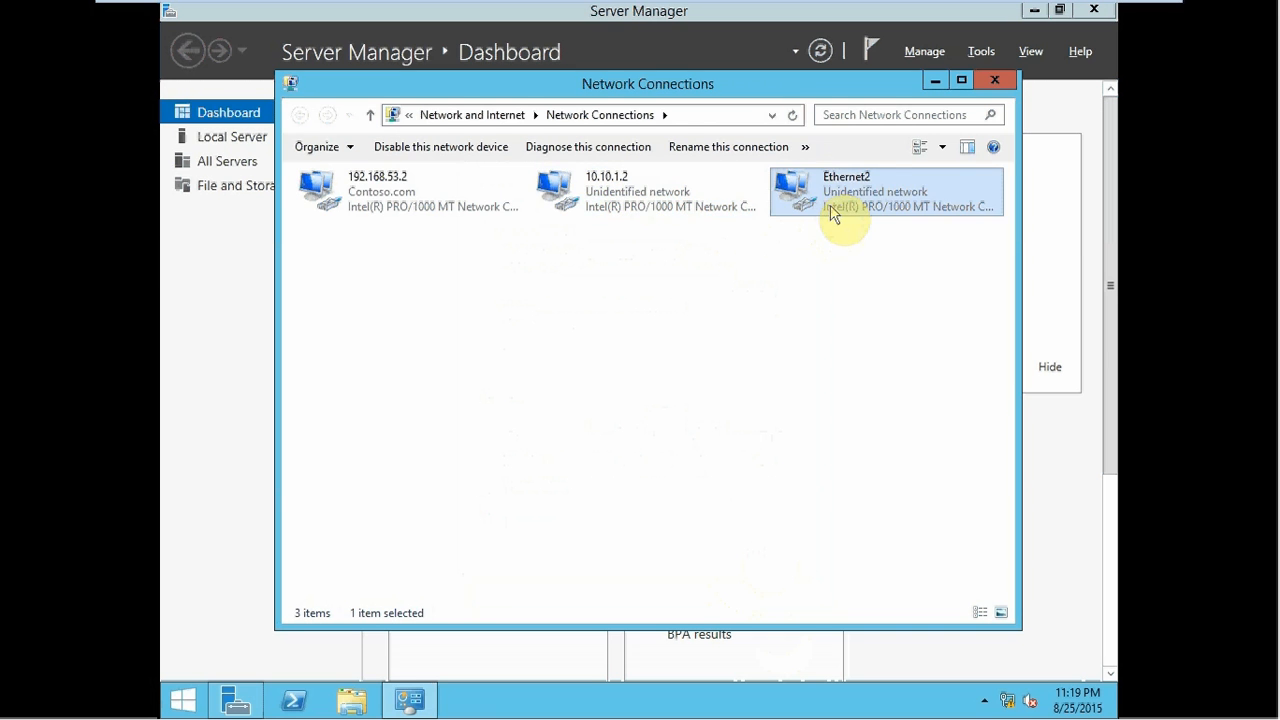
key(F2)
text(10.)
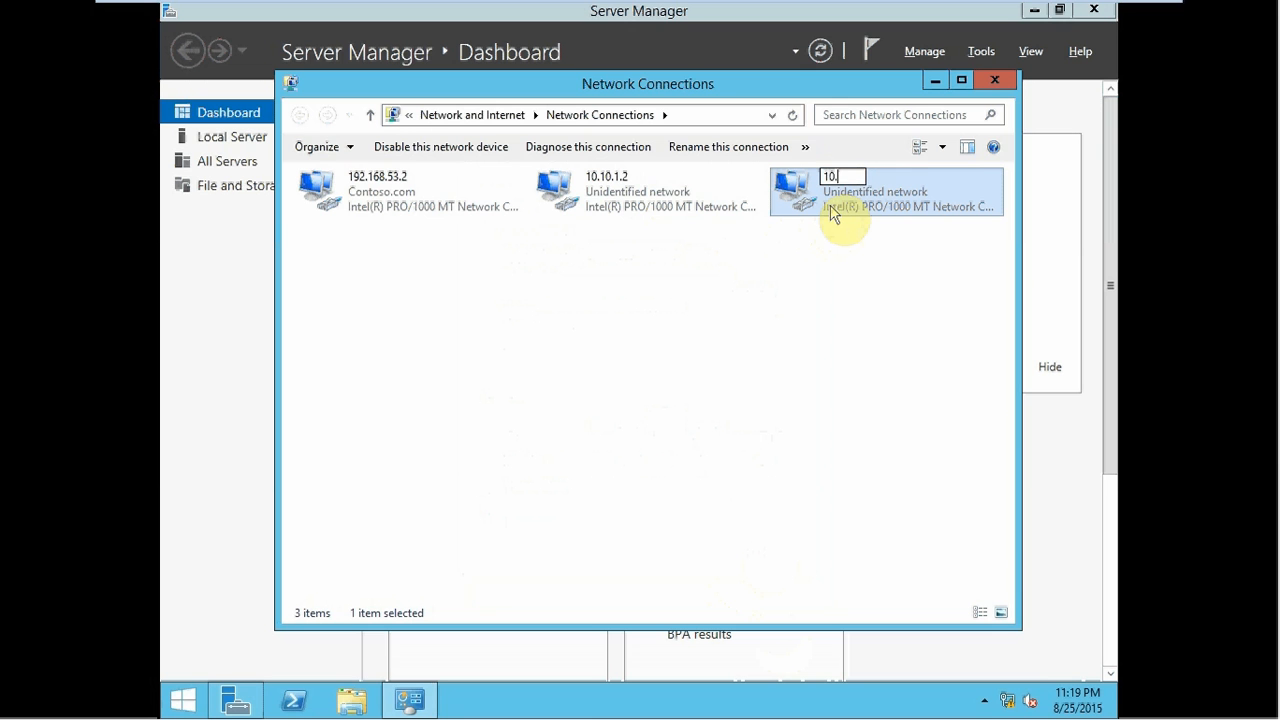
text(10.2.2)
key(Return)
- Verify the address details of the 10.10.2.2 and 10.10.1.2 connections
double_click(851, 190)
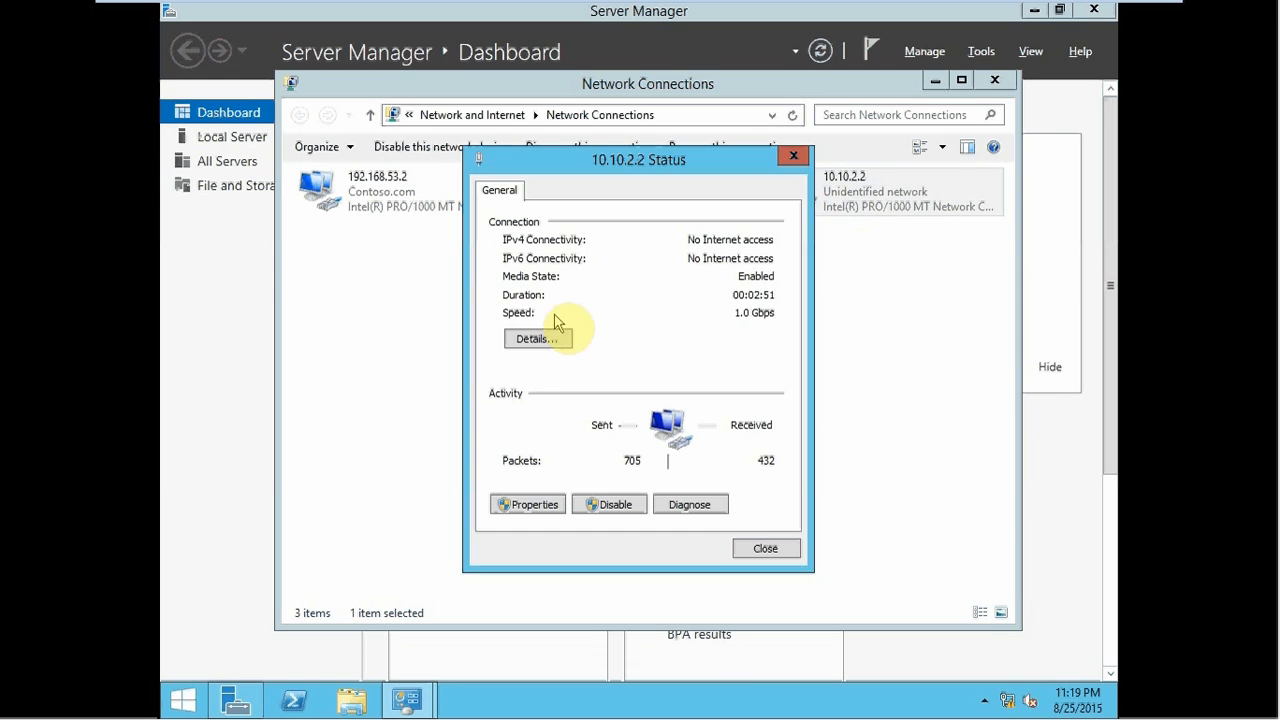
click(536, 338)
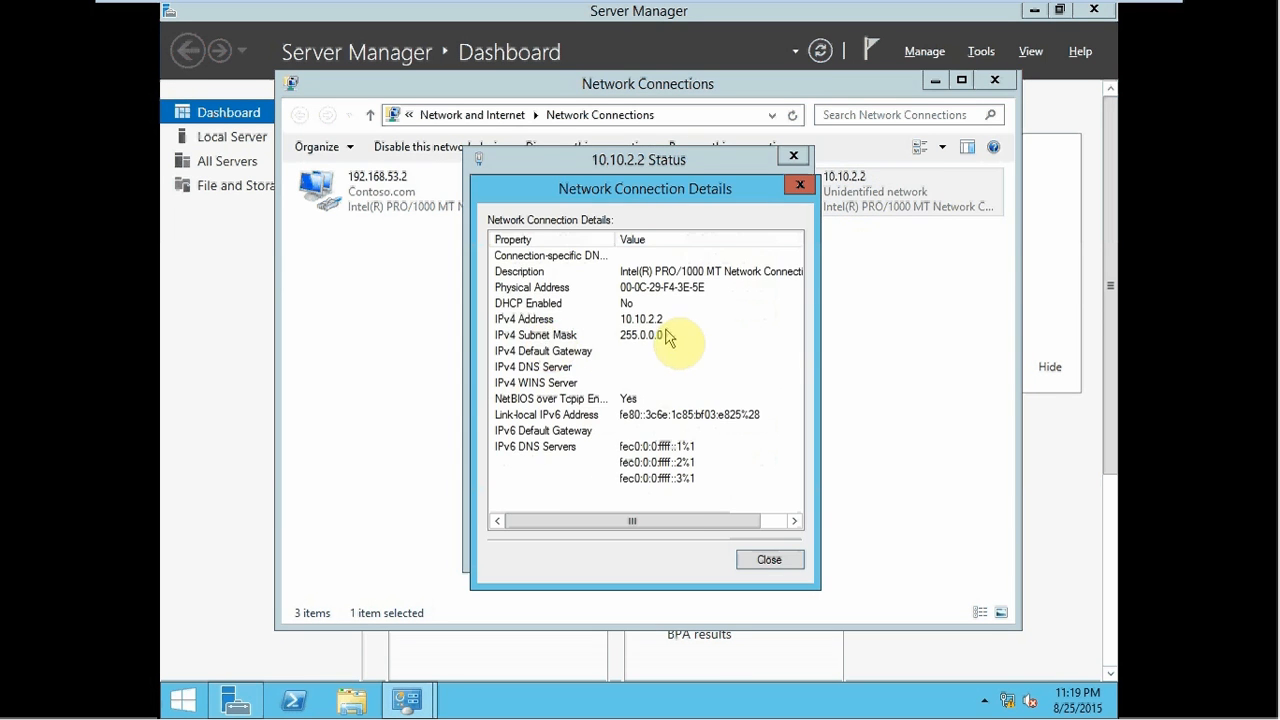
key(Escape)
key(Escape)
double_click(640, 192)
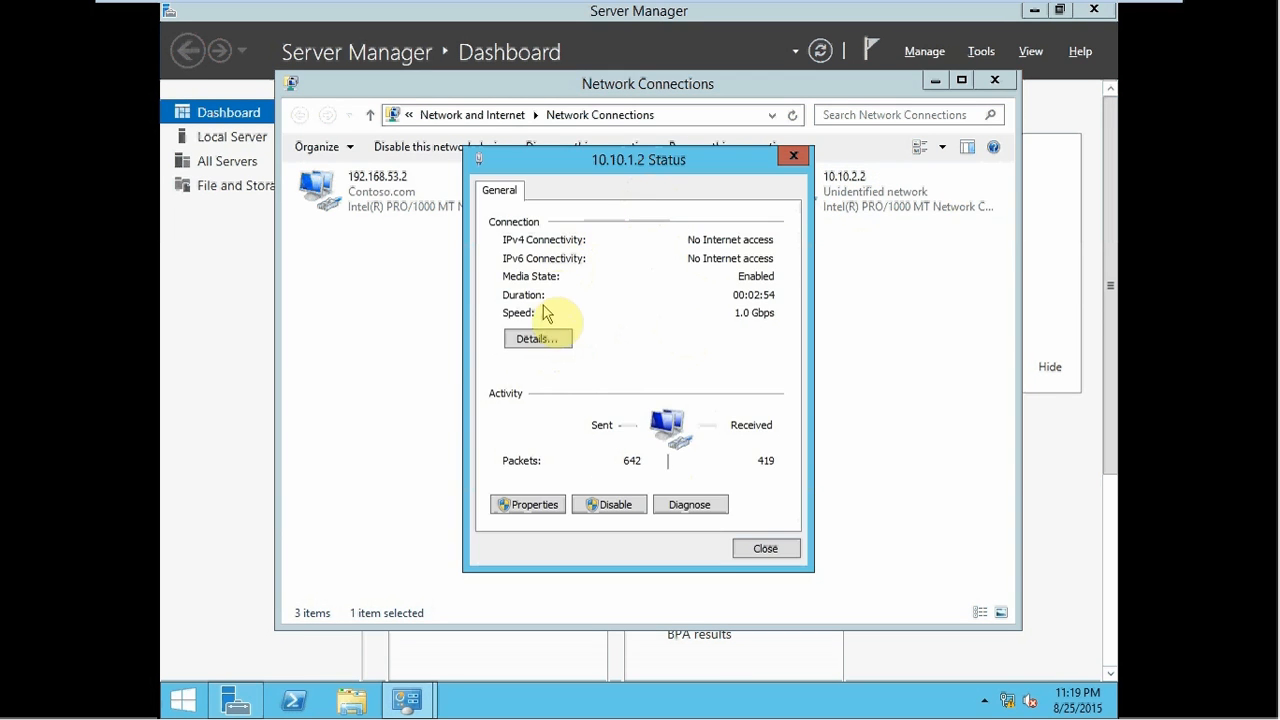
click(538, 340)
key(Escape)
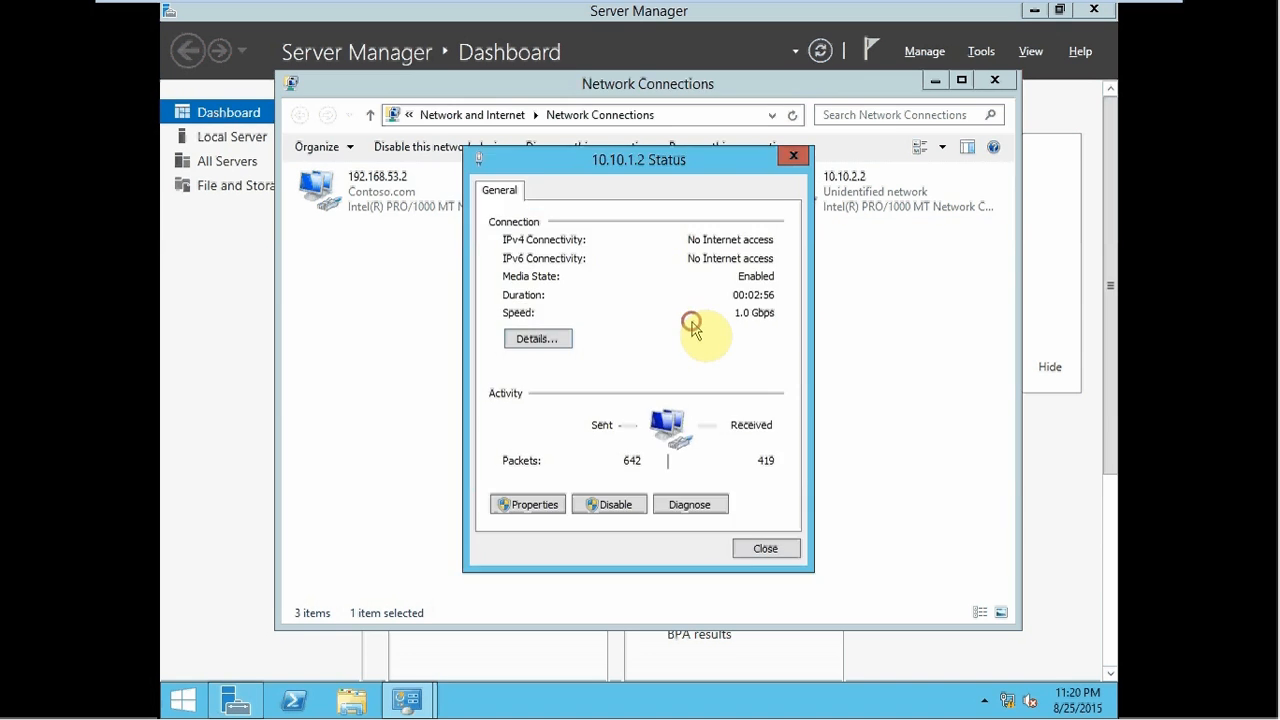
key(Escape)
- Open a command prompt on Node2Geo and ping 10.10.1.1
key(super+r)
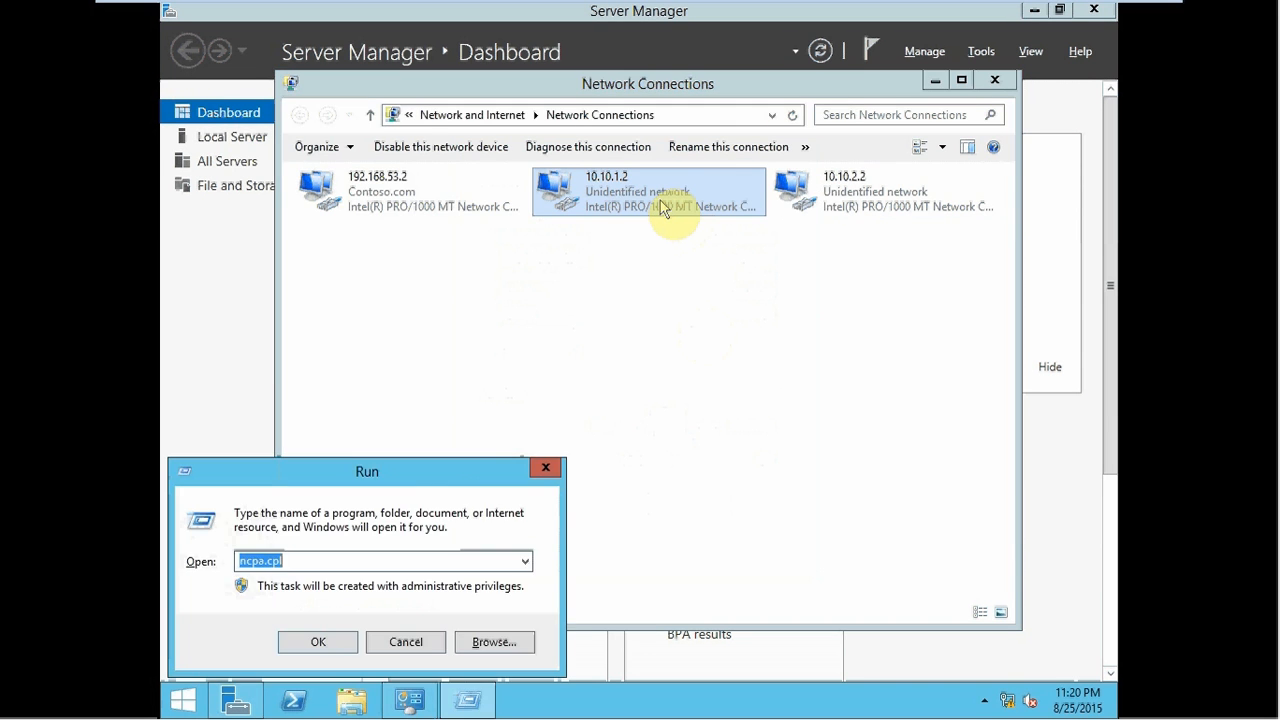
text(cmd)
key(Return)
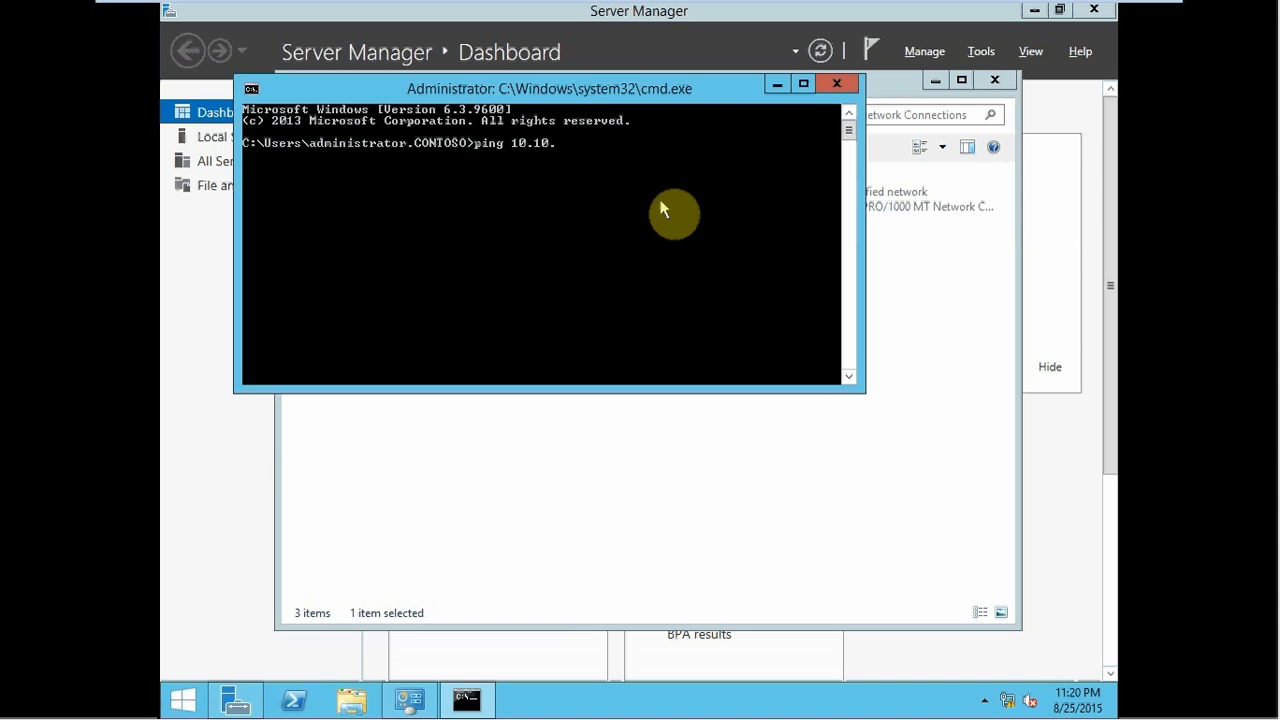
text(ping 10.10.1.1)
key(Return)
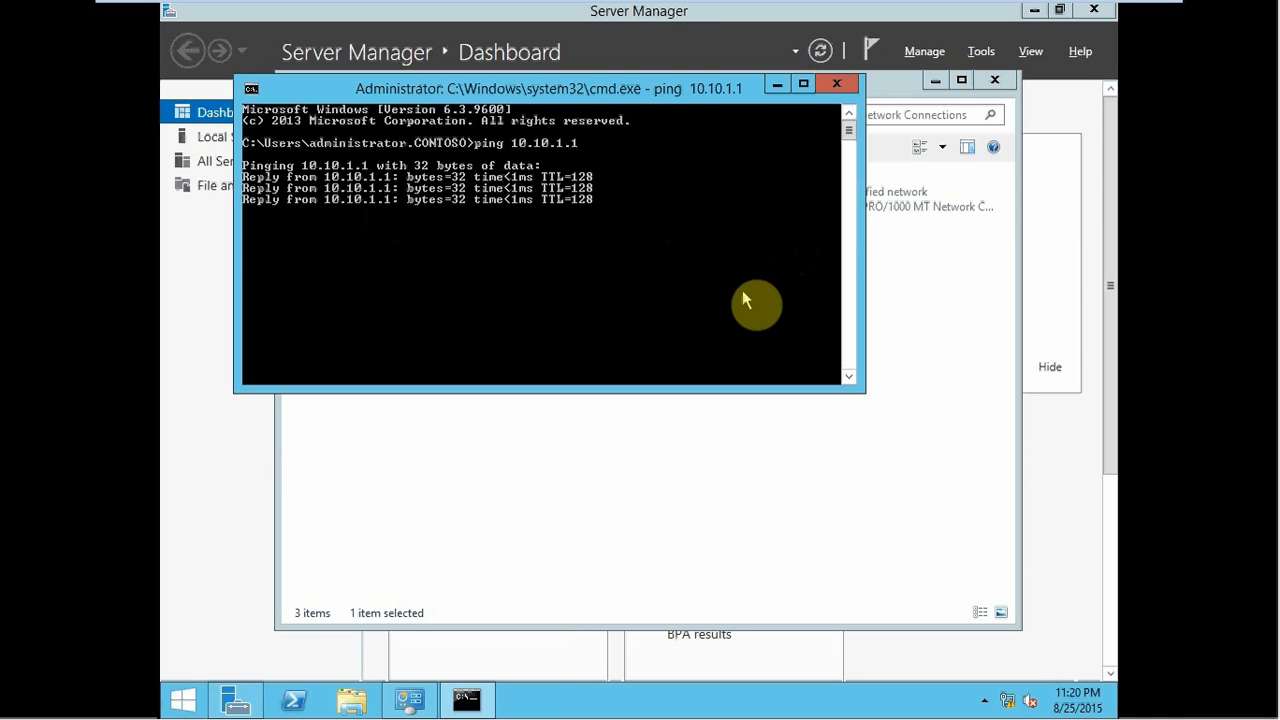
- Ping 10.10.2.1 from the same command prompt by editing the previous command
key(super+r)
key(Escape)
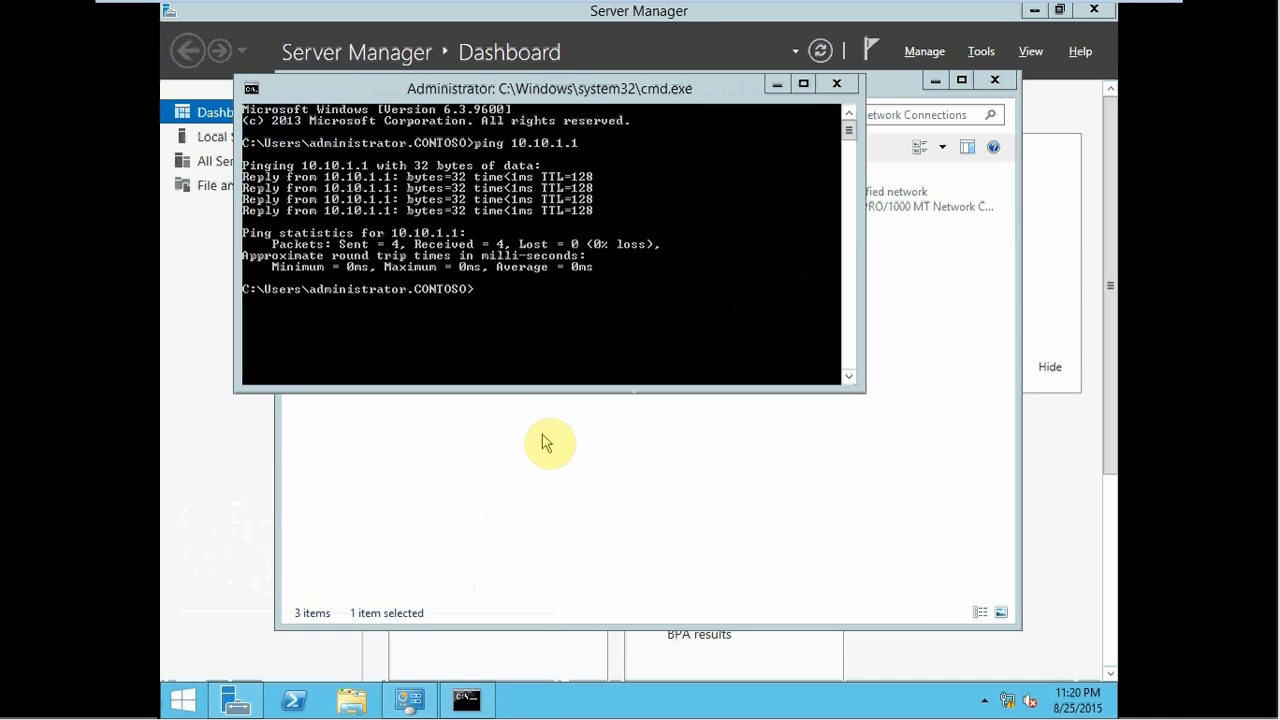
click(490, 368)
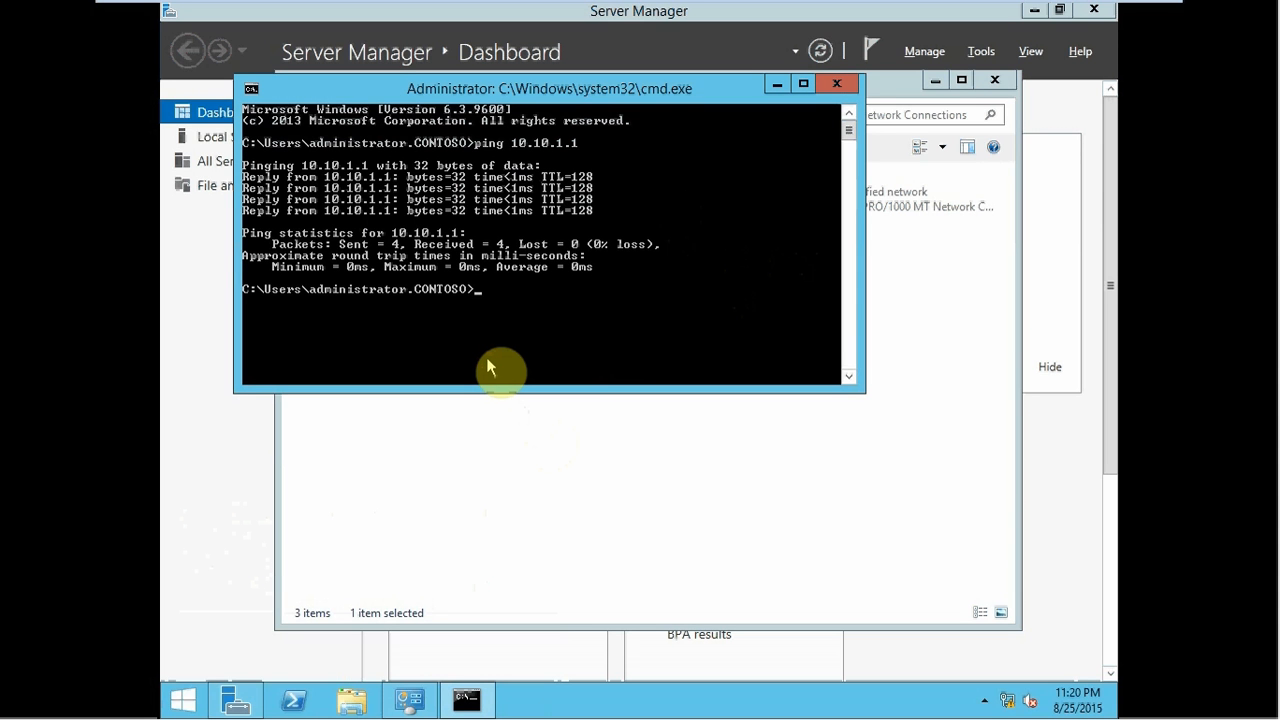
key(Up)
key(BackSpace)
text(2)
key(Return)
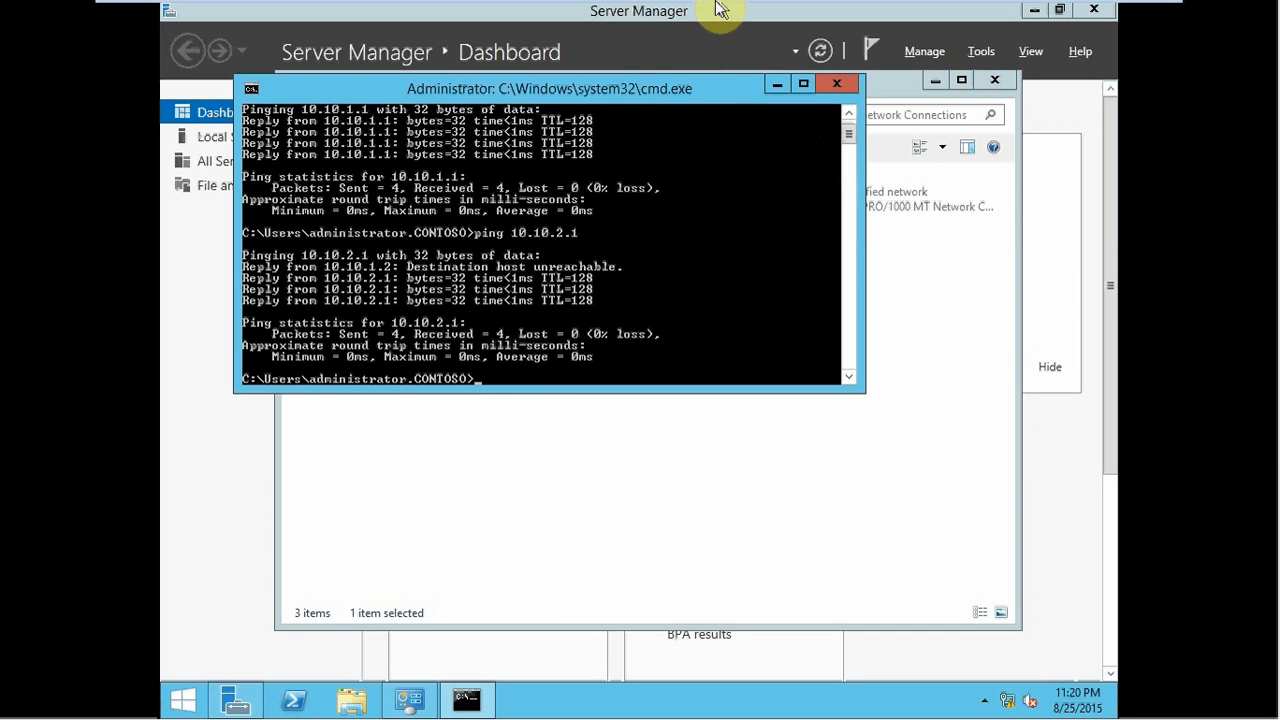
- On the Node1Geo virtual machine, open a command prompt and ping 10.10.1.2
mouse_move(549, 20)
click(258, 14)
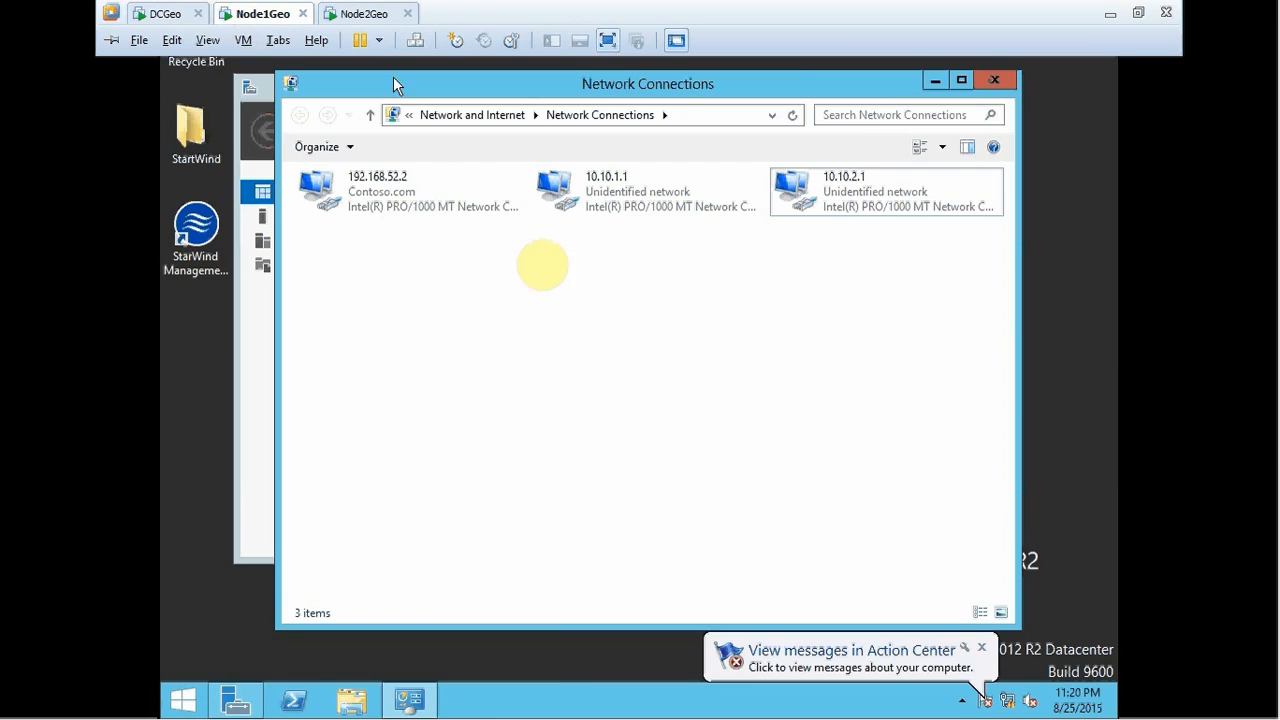
click(553, 303)
key(super+r)
text(cmd)
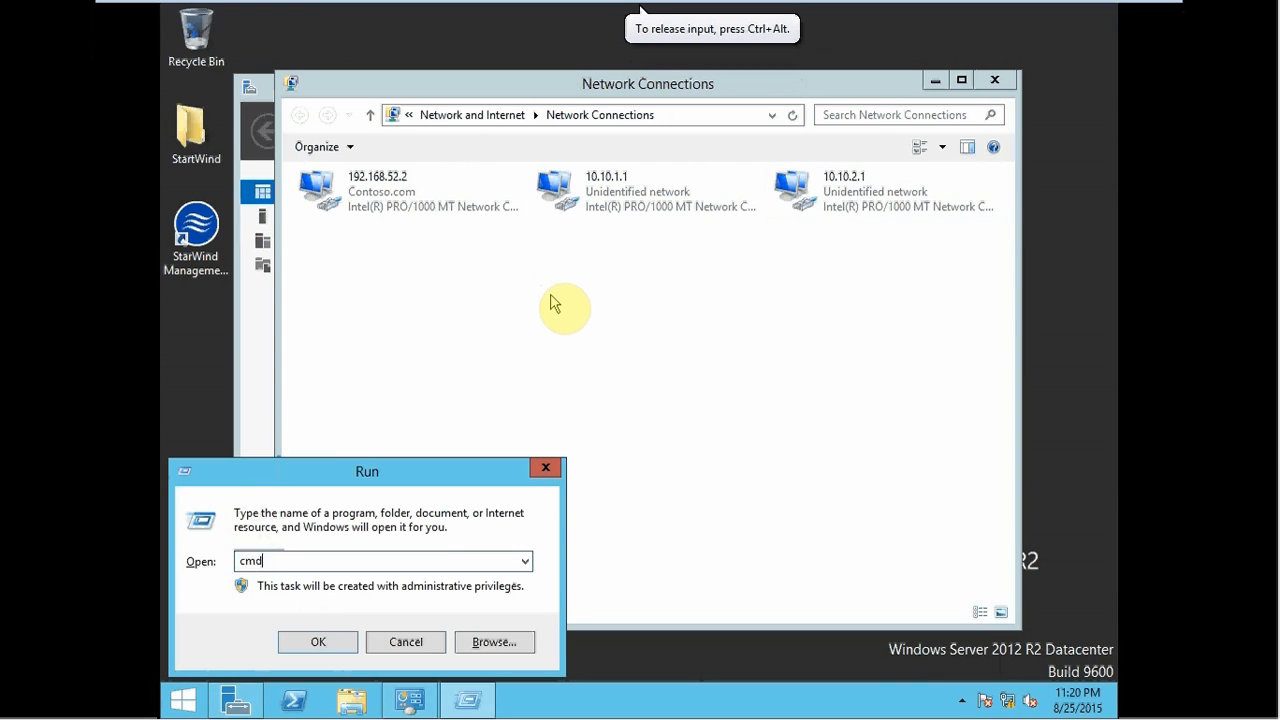
key(Return)
text(ping )
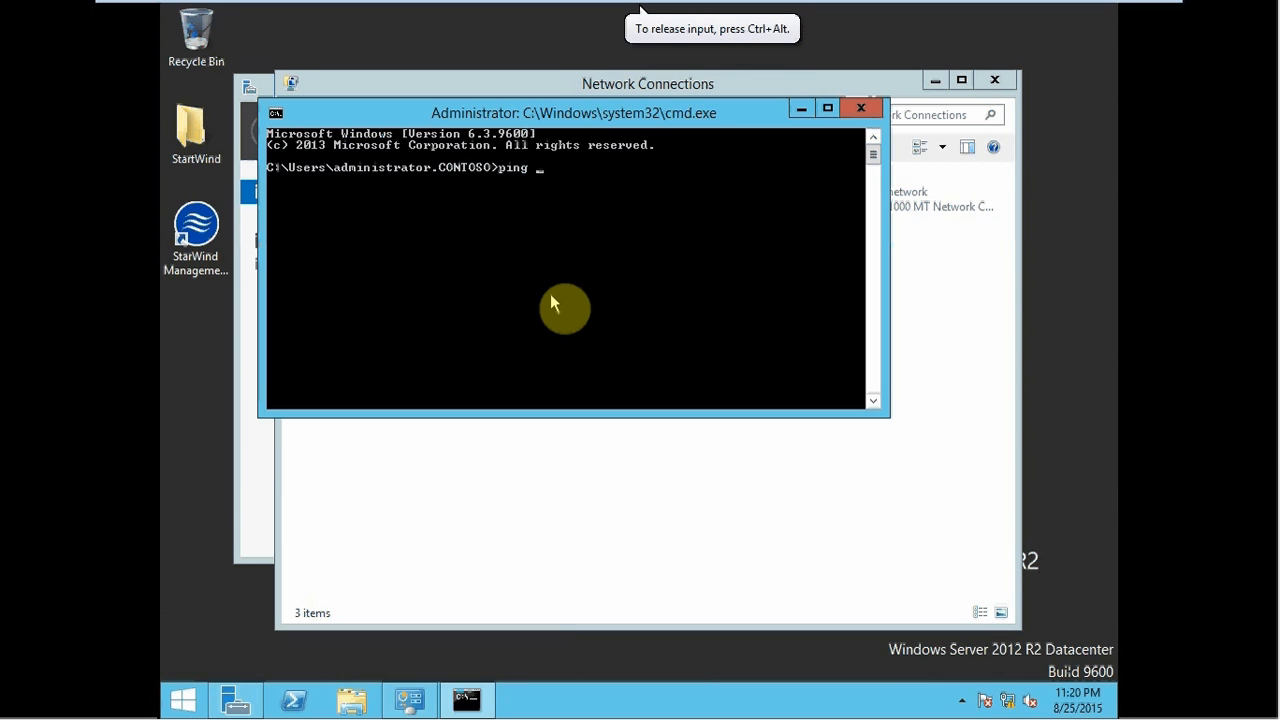
text(10.10.1.)
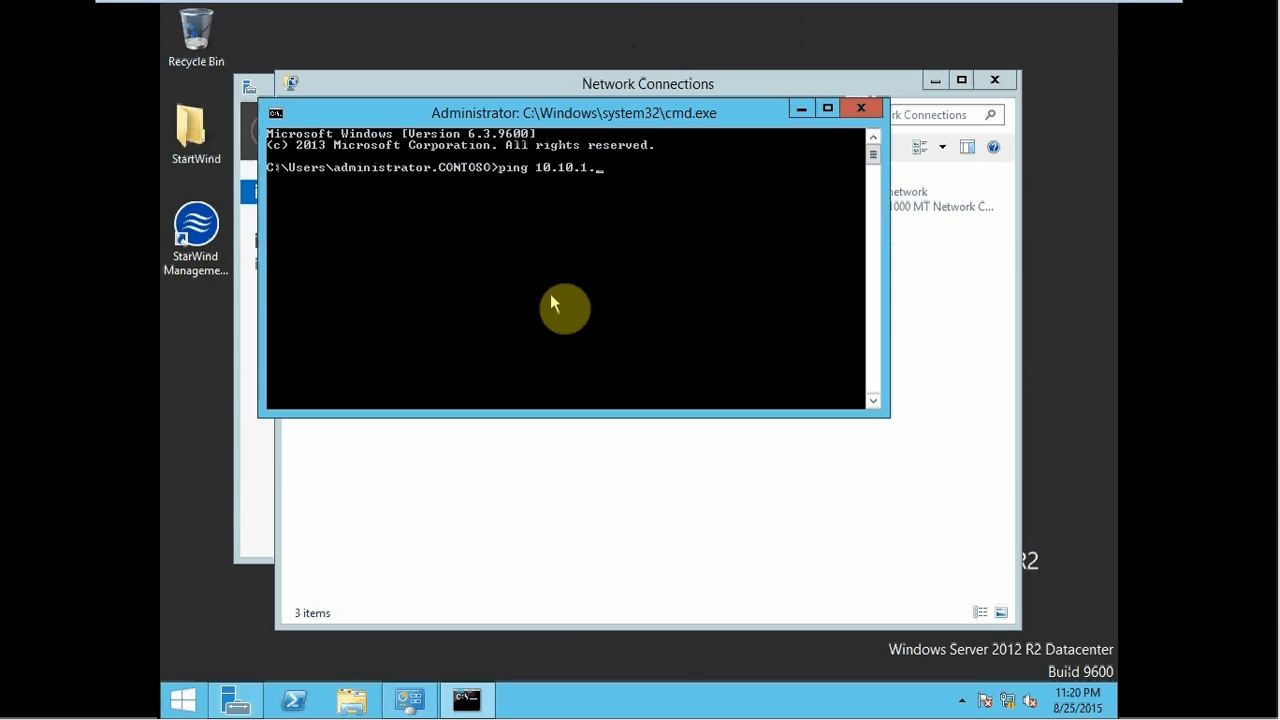
text(2)
key(Return)
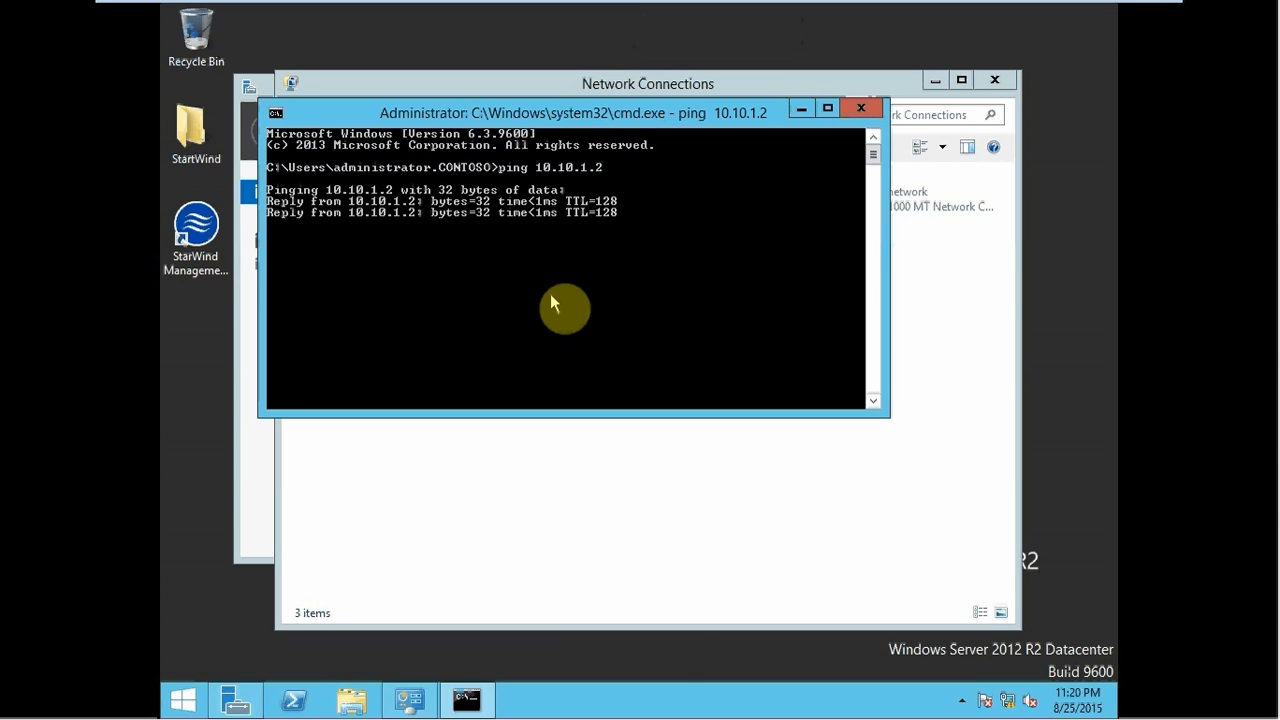
- Ping 10.10.2.2, then close the command prompt
key(Up)
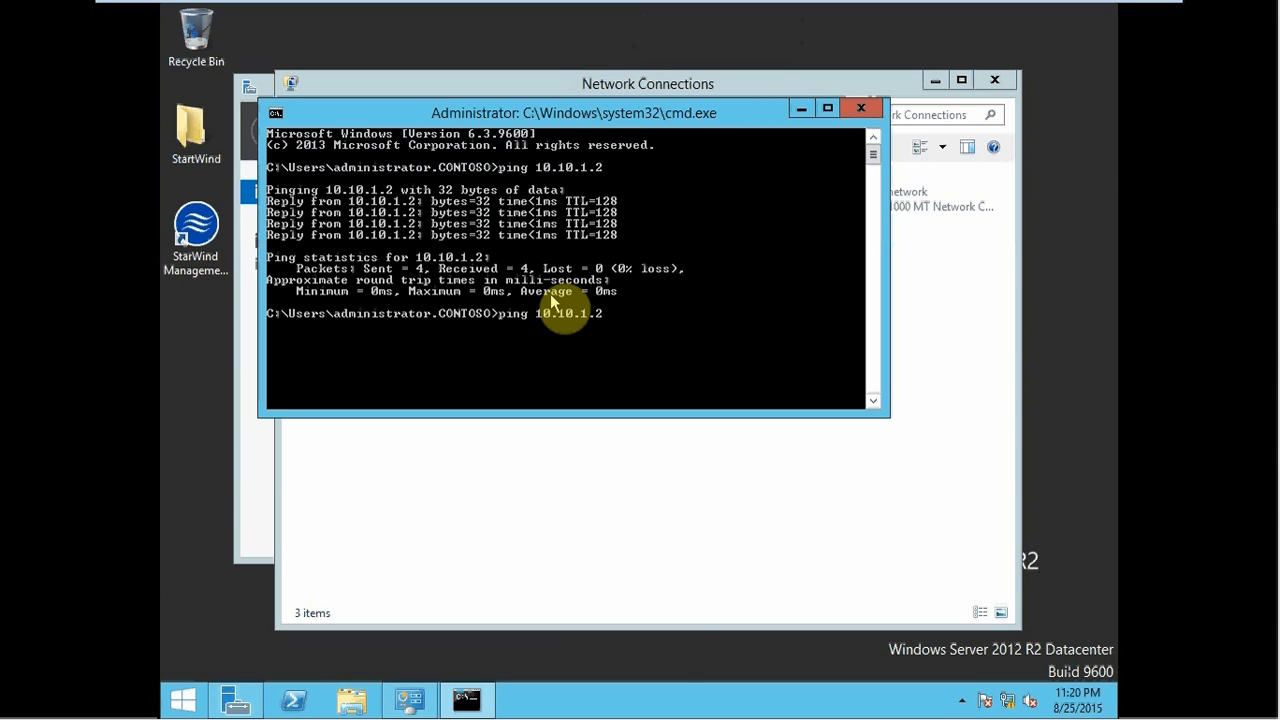
key(BackSpace)
text(2)
key(Return)
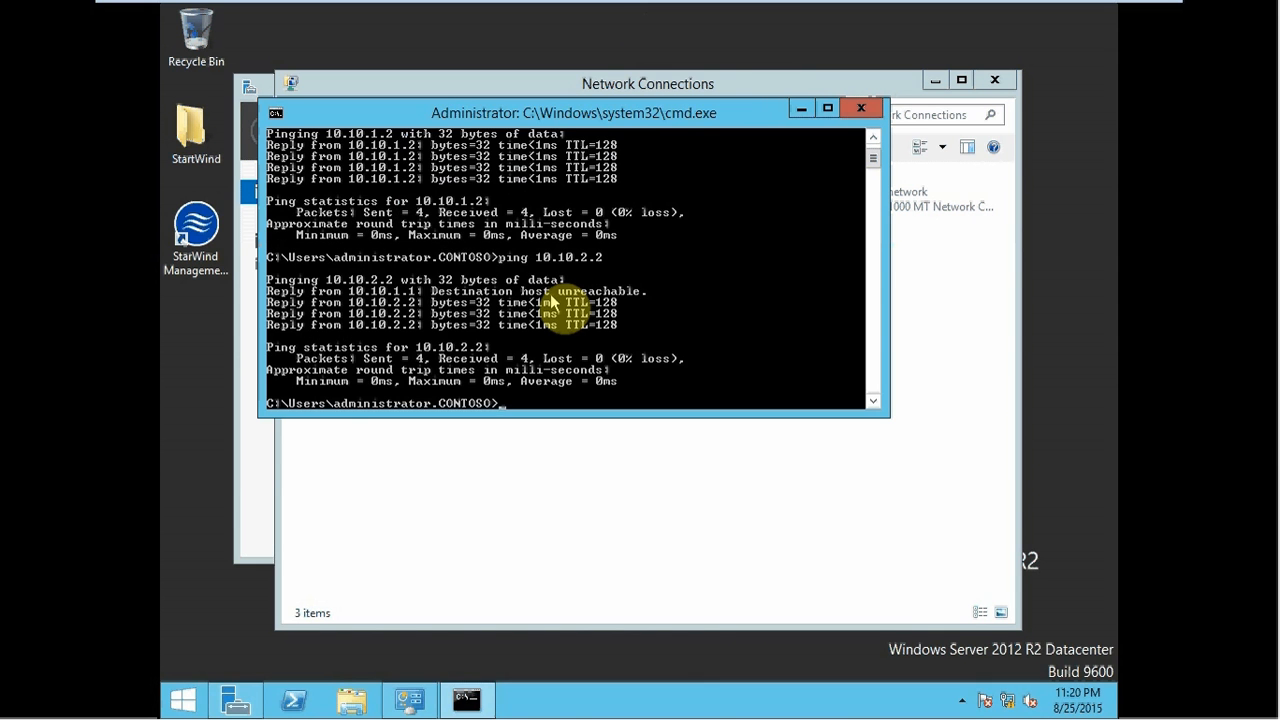
click(866, 107)
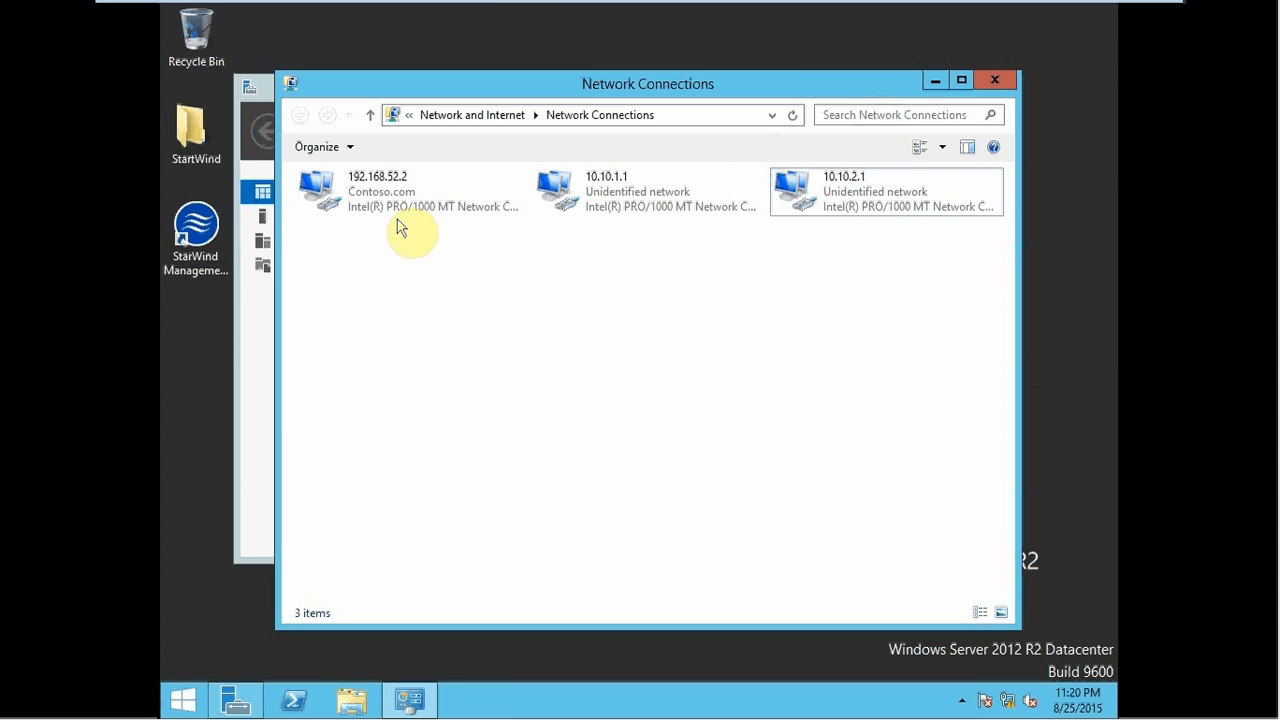
- Launch StarWind Management Console and connect to the NODE1GEO host
mouse_move(360, 10)
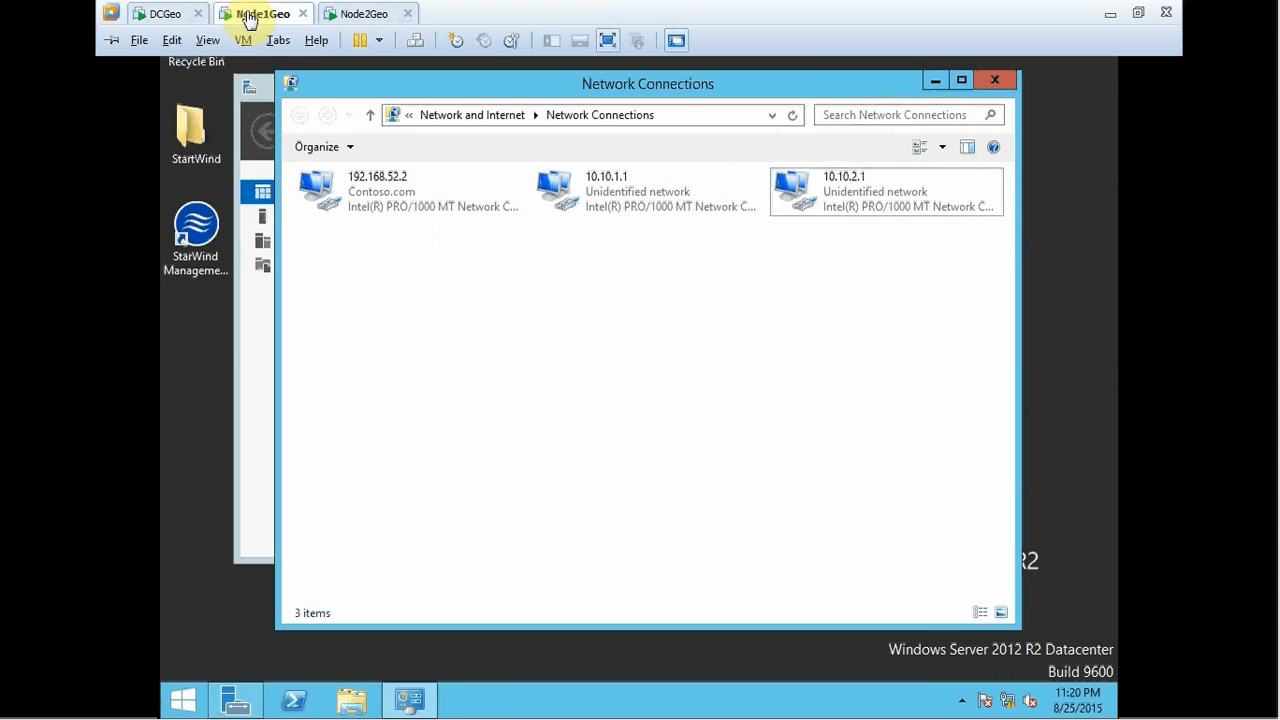
double_click(185, 230)
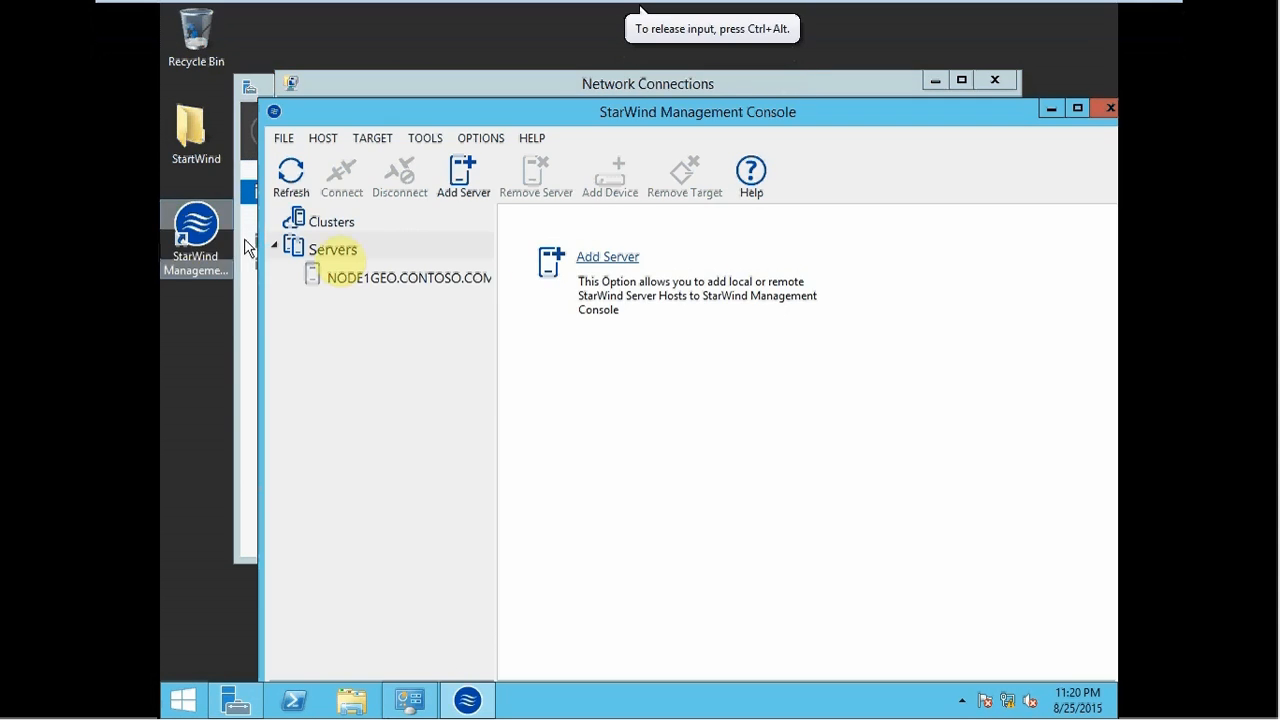
click(994, 80)
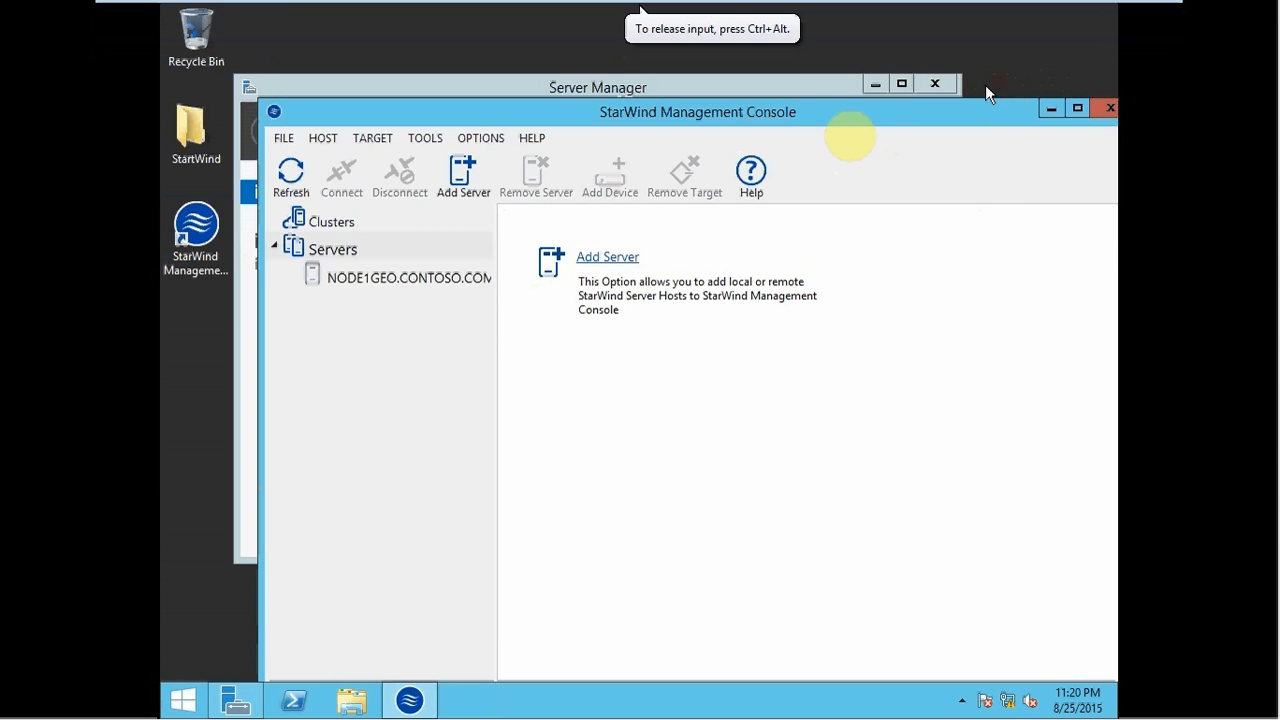
click(412, 277)
click(595, 313)
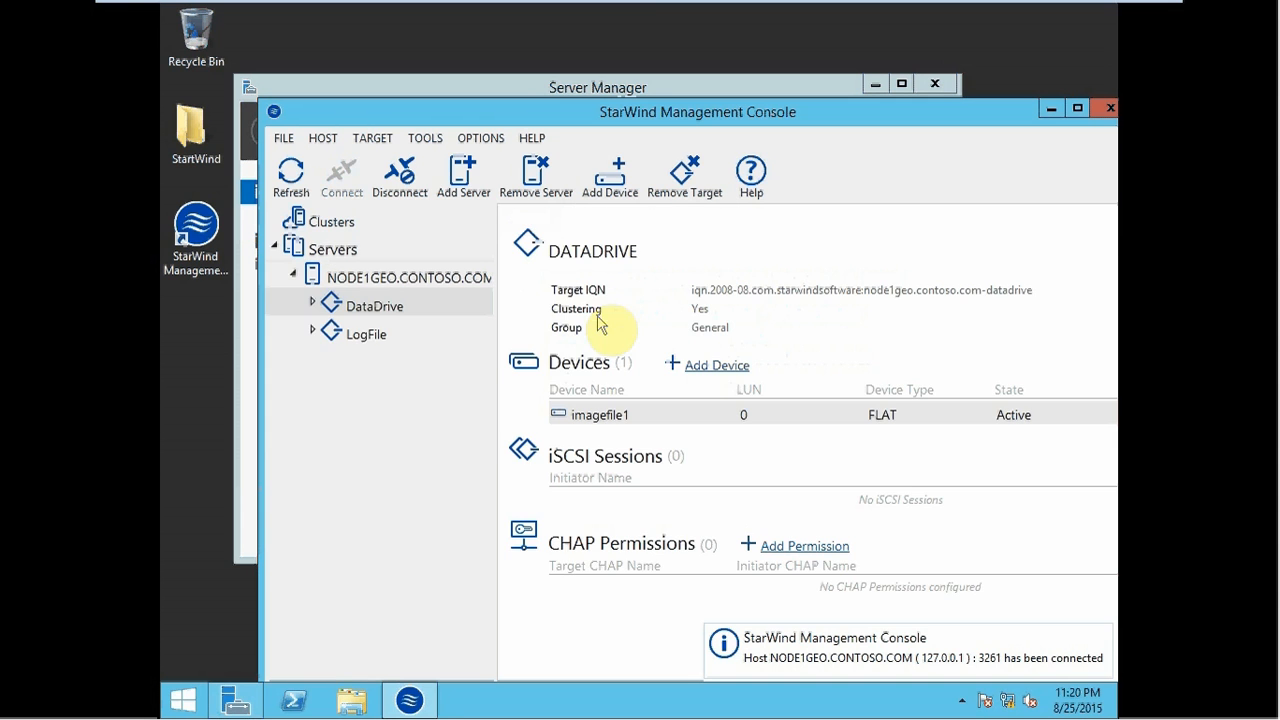
- Expand DataDrive and open replication management for the imagefile1 device
click(311, 303)
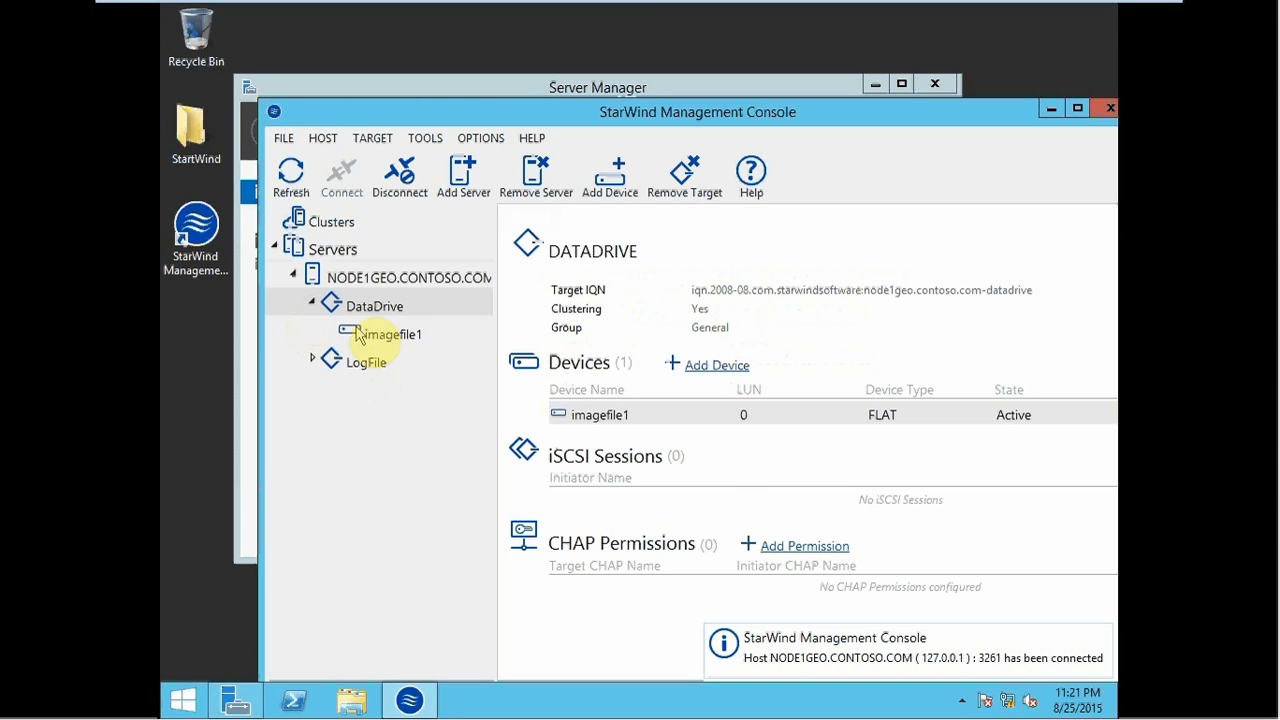
click(366, 336)
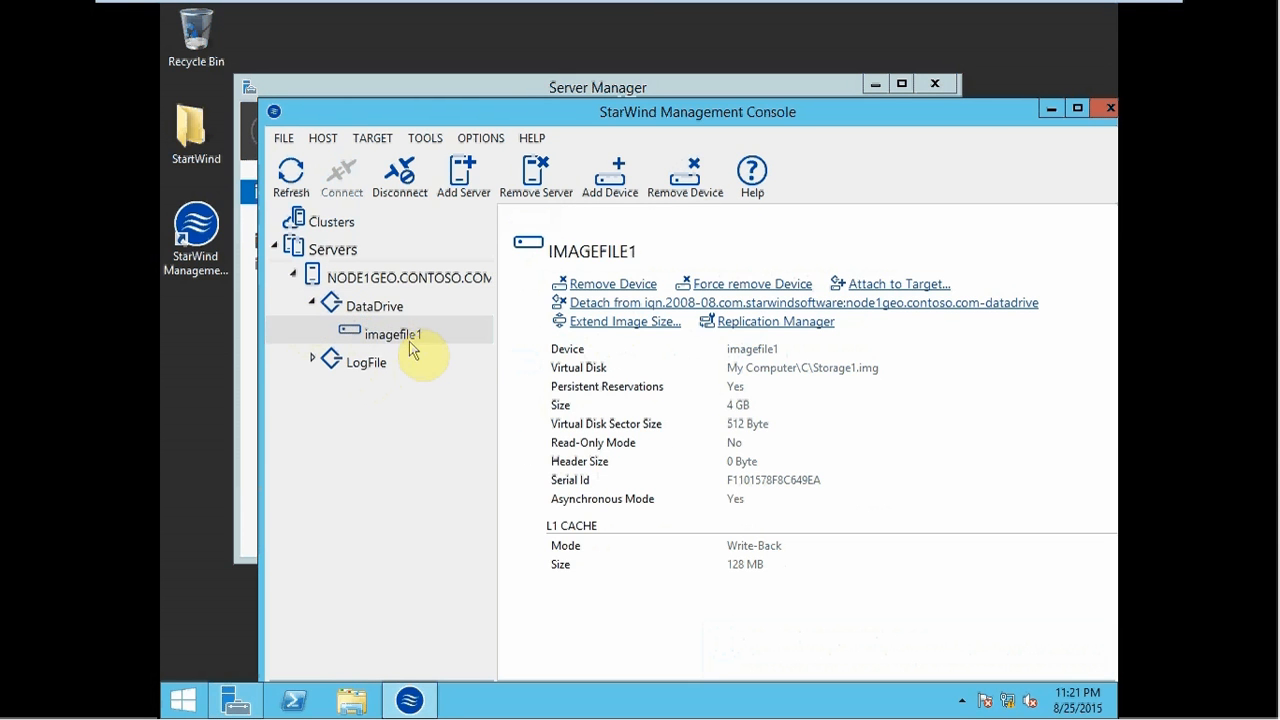
right_click(405, 338)
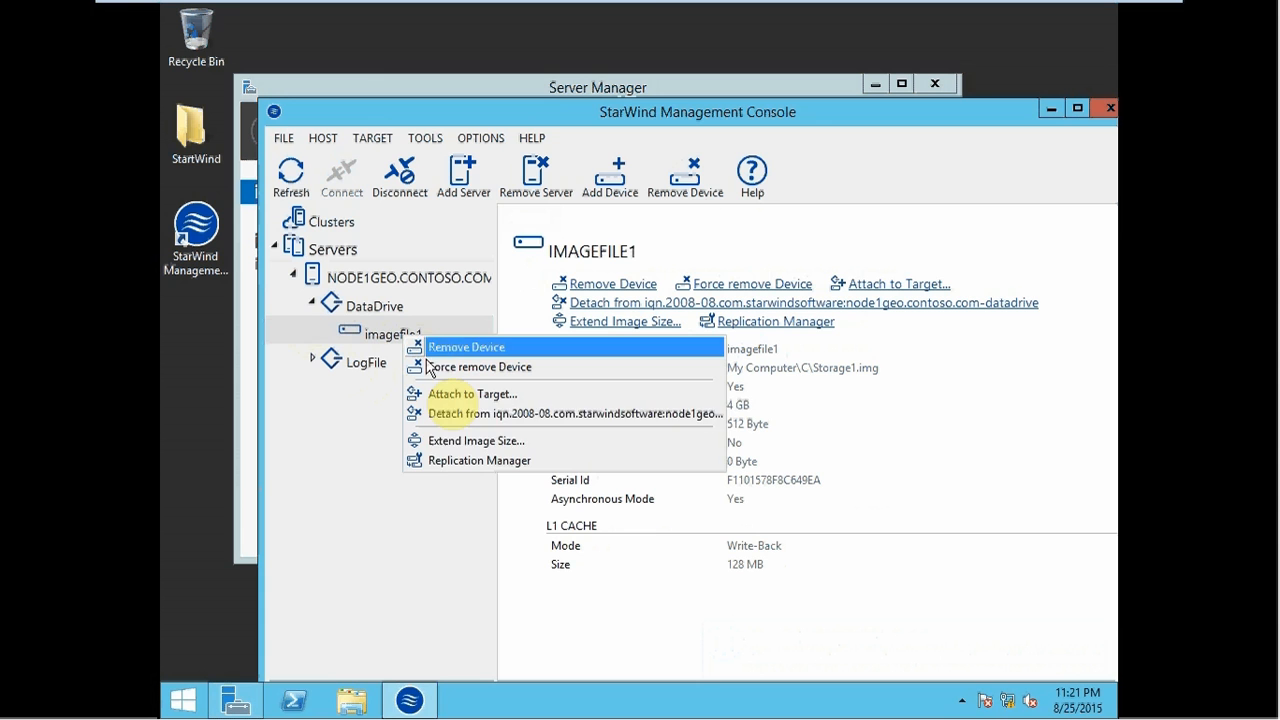
click(440, 462)
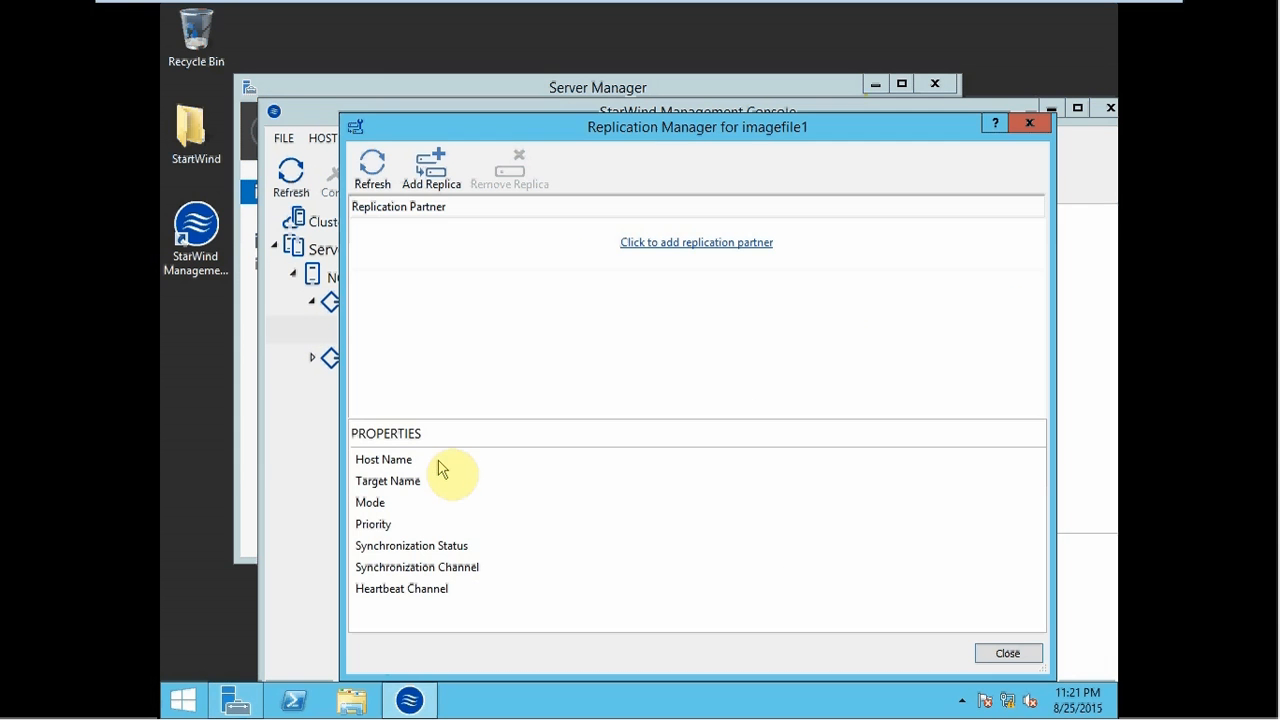
- Add a Synchronous Two-Way partner at 192.168.53.2 using a new partner device for imagefile1
click(644, 246)
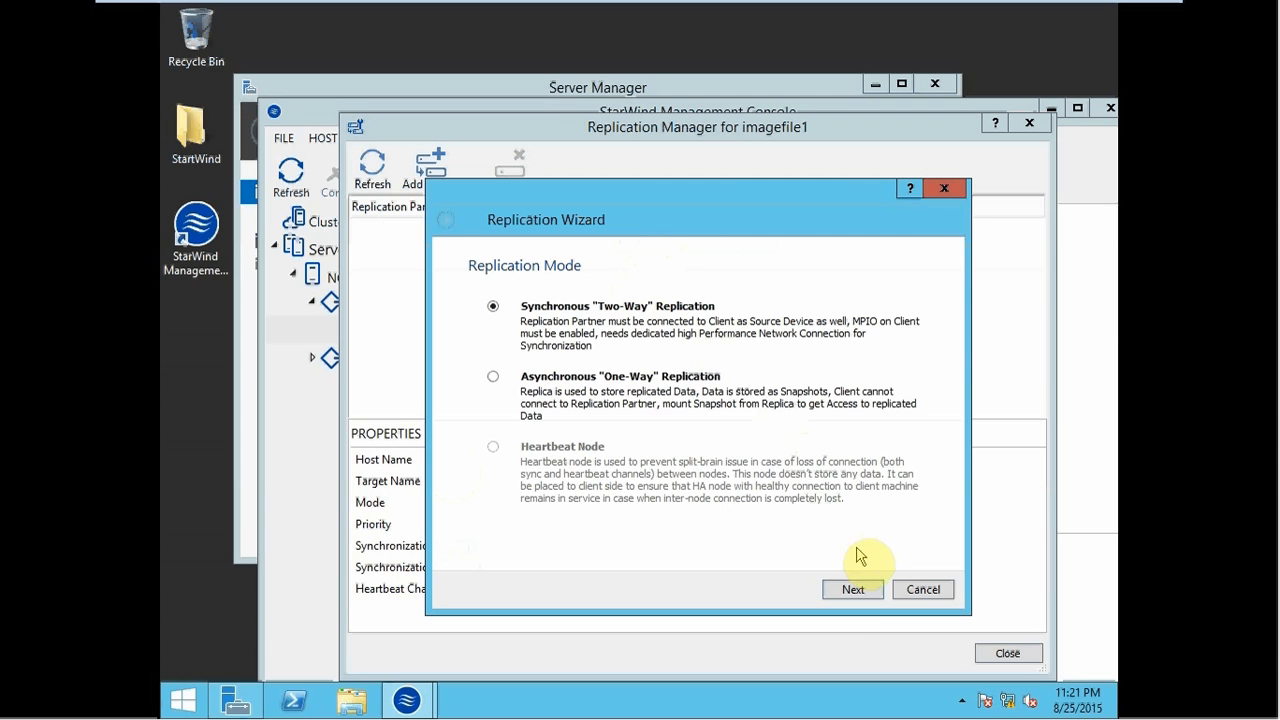
click(850, 590)
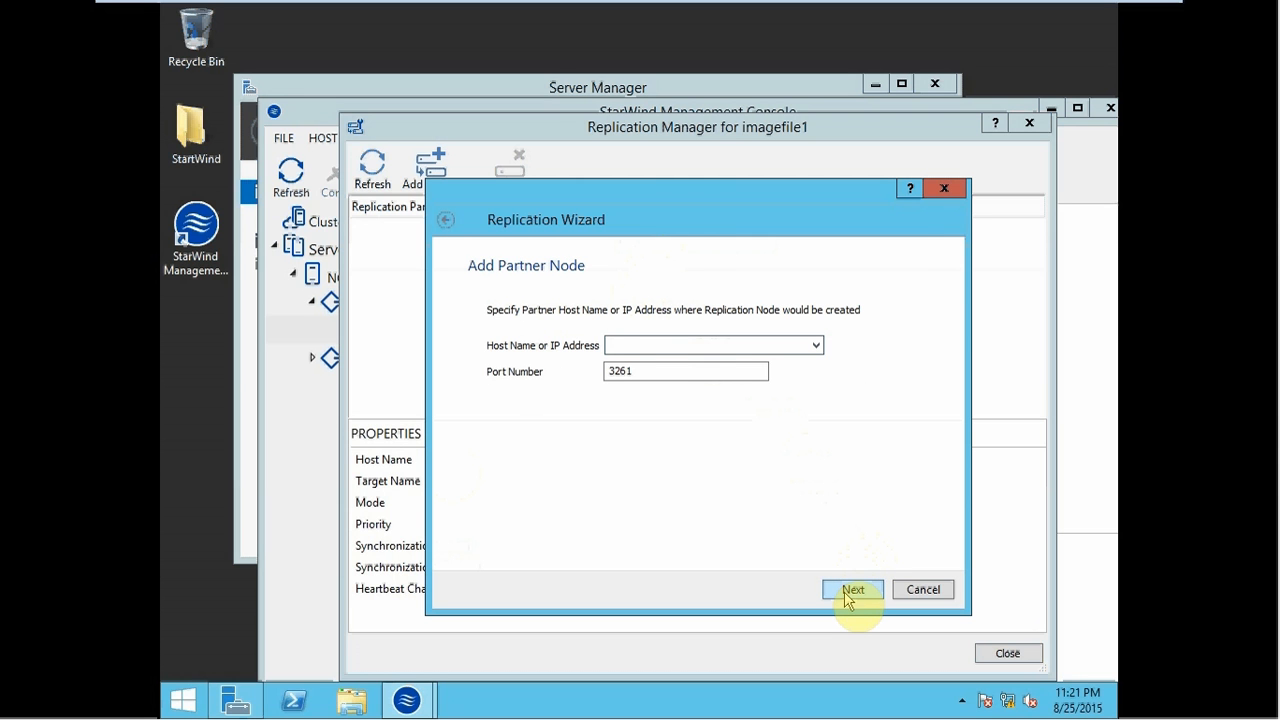
text(192.168.53.2)
click(853, 592)
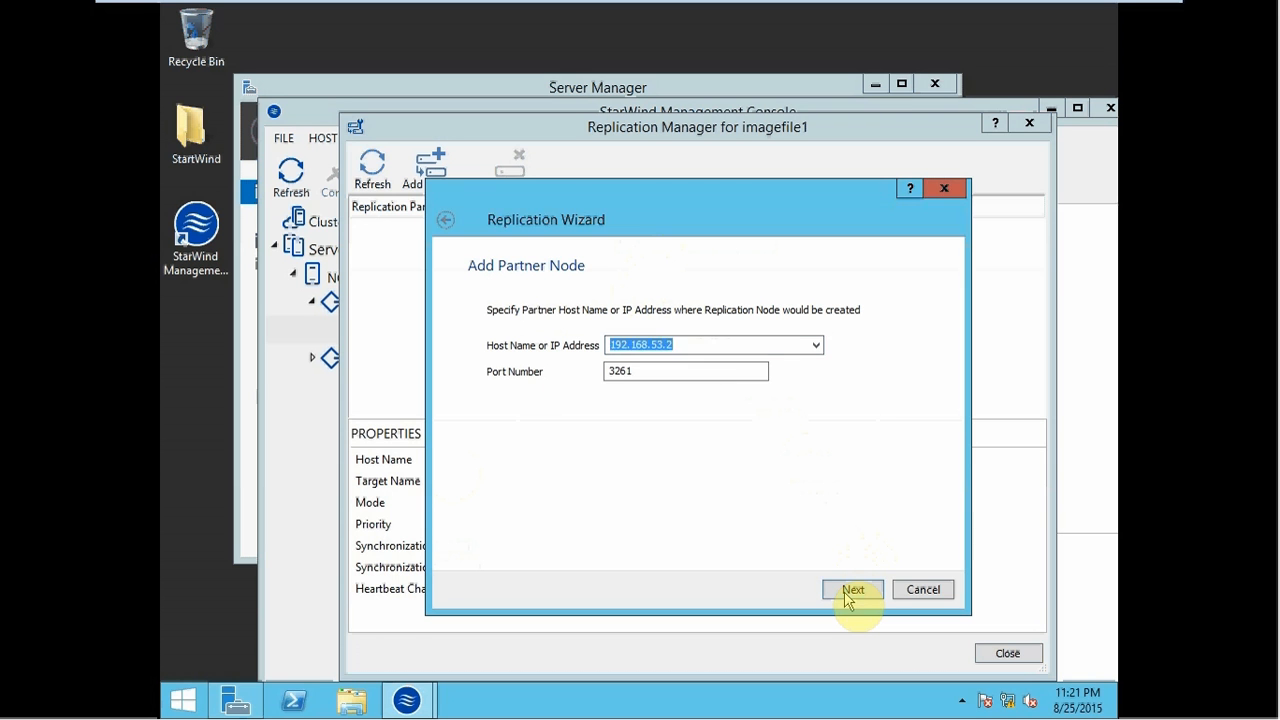
click(853, 590)
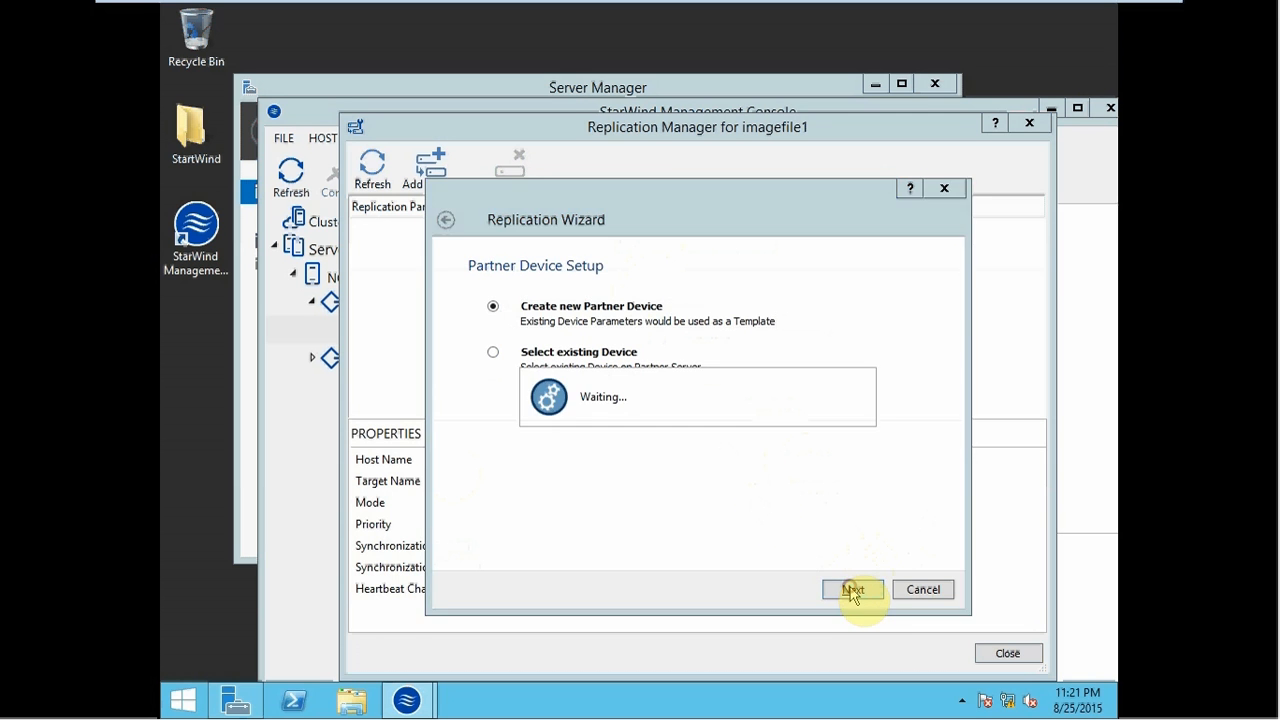
click(853, 590)
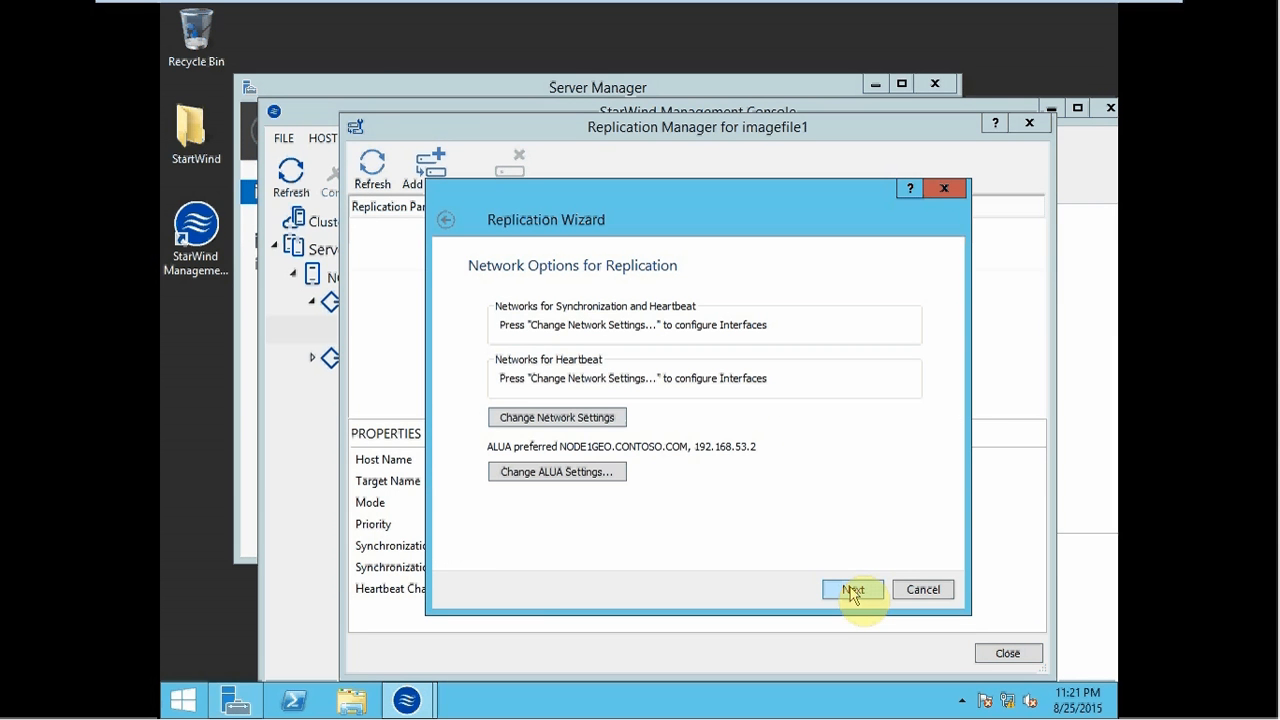
click(574, 418)
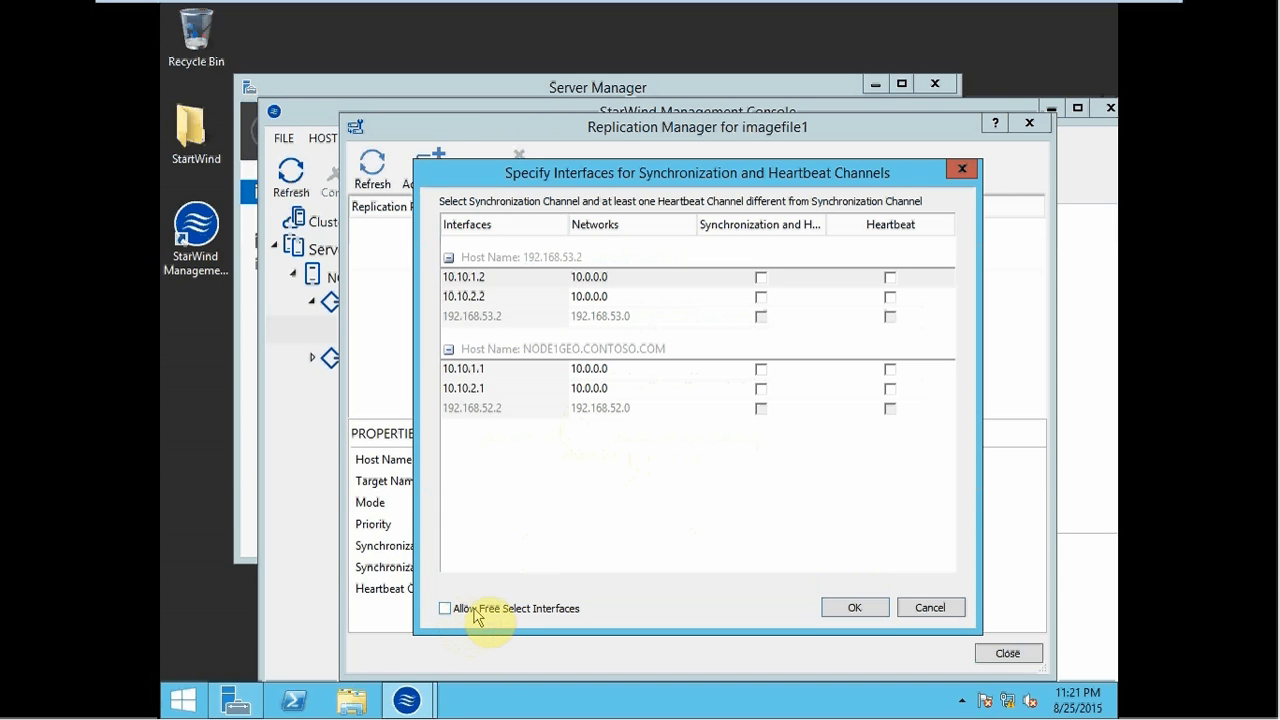
- Use 10.10.1.2 and 10.10.1.1 for heartbeat, and 10.10.2.2 and 10.10.2.1 for synchronization
click(482, 612)
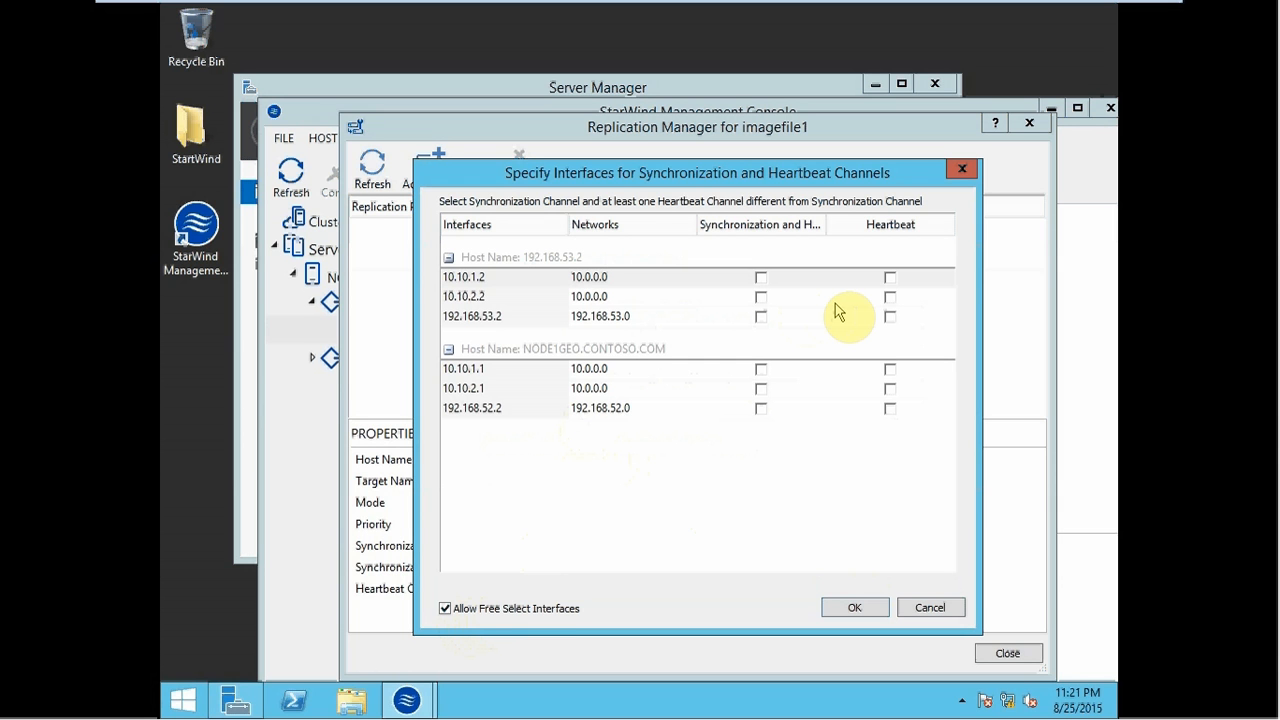
click(890, 278)
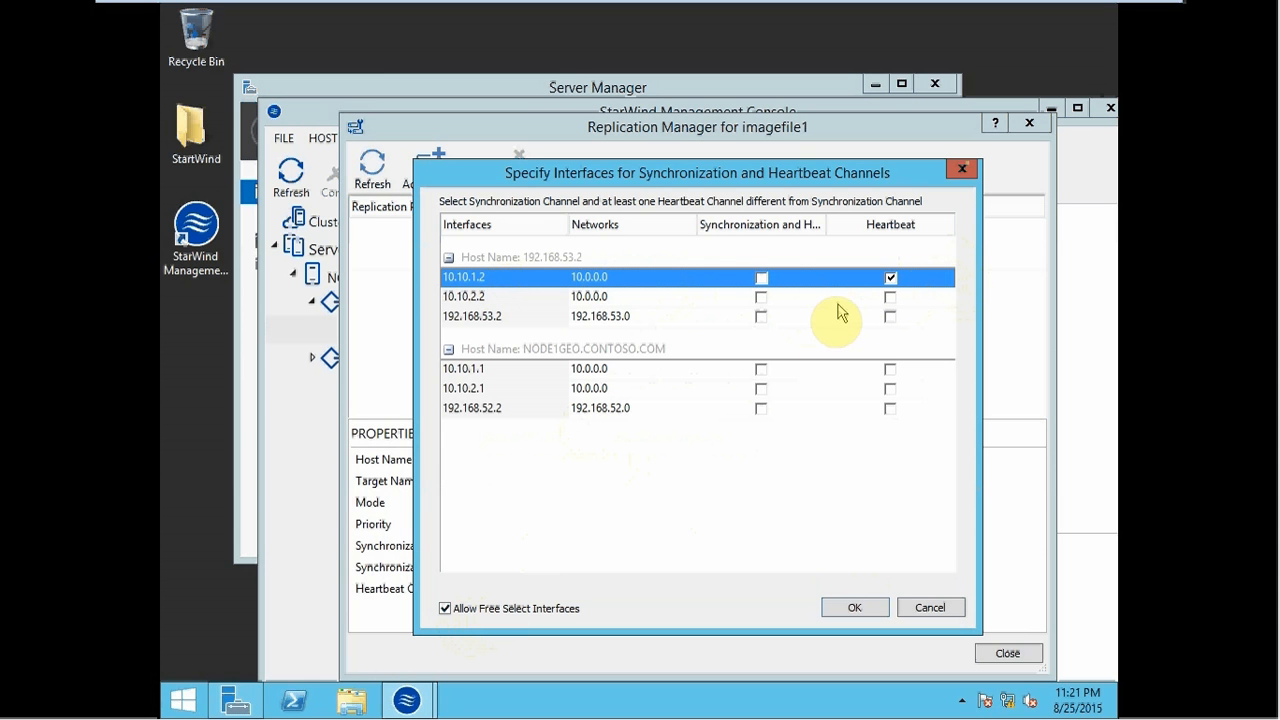
click(761, 298)
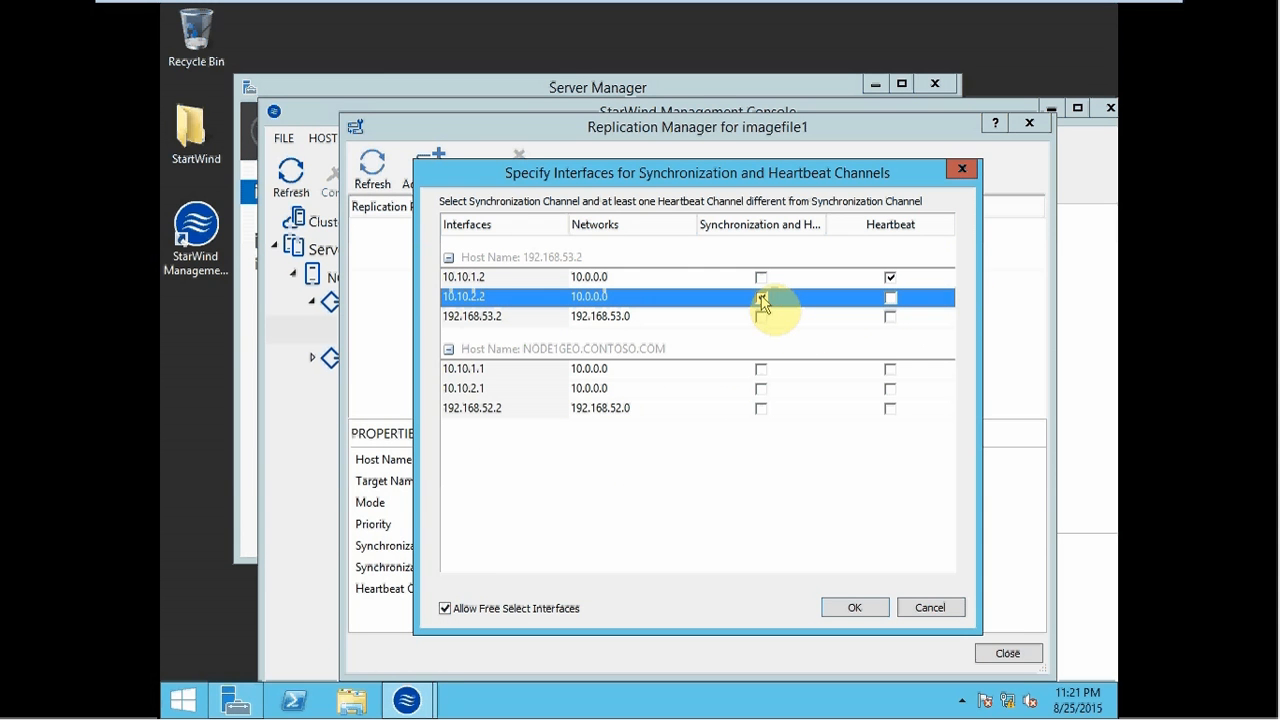
click(890, 369)
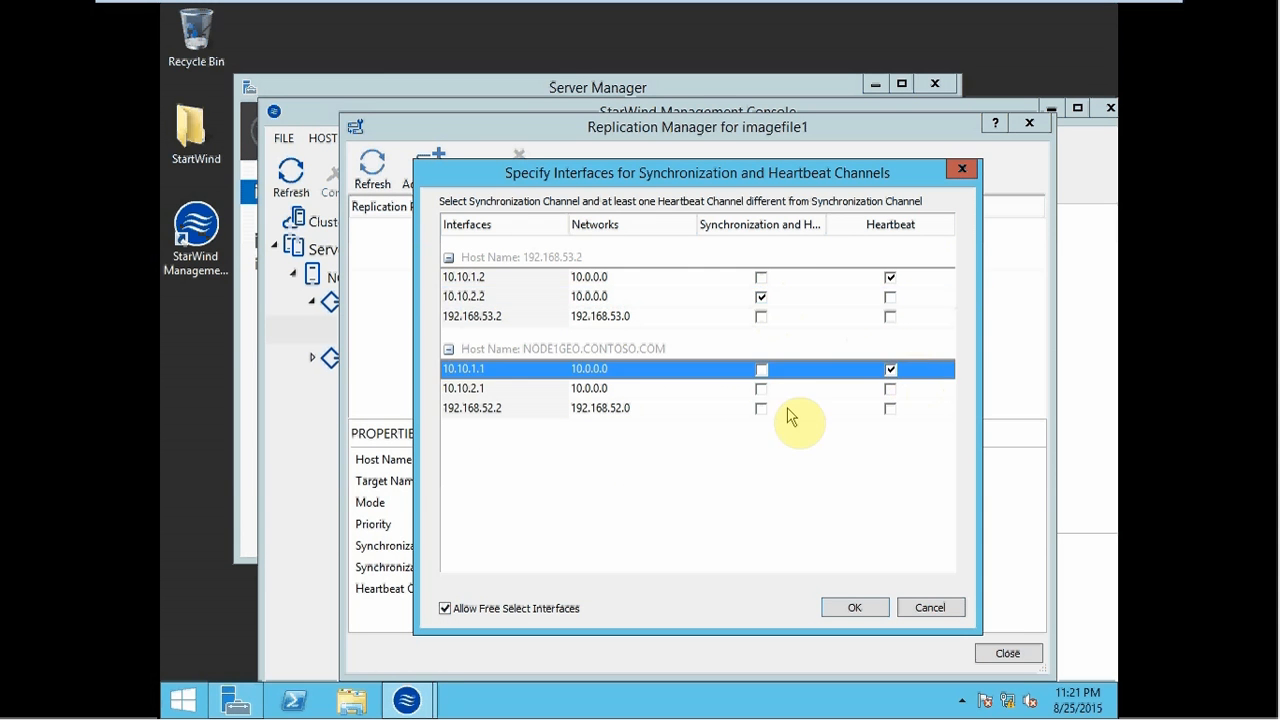
click(761, 389)
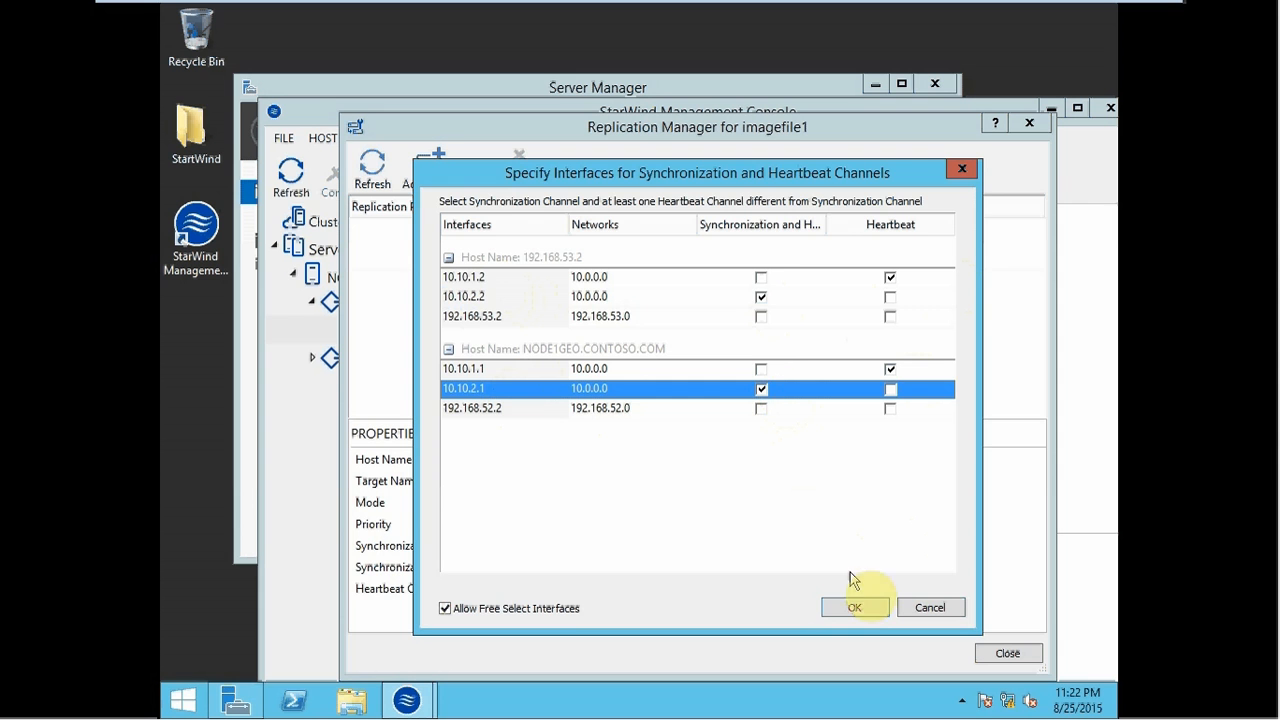
click(855, 608)
click(857, 597)
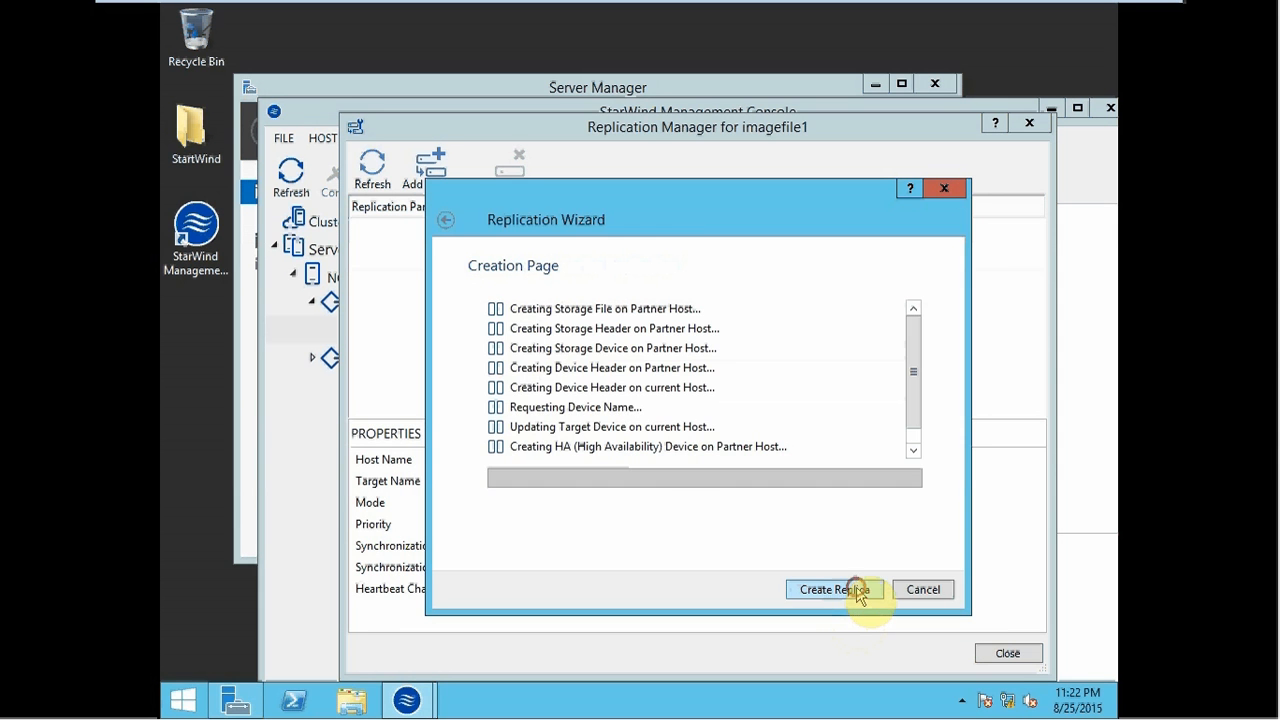
- Create the HAImage1 replica, refresh the partner status, and close the Replication Manager
click(857, 595)
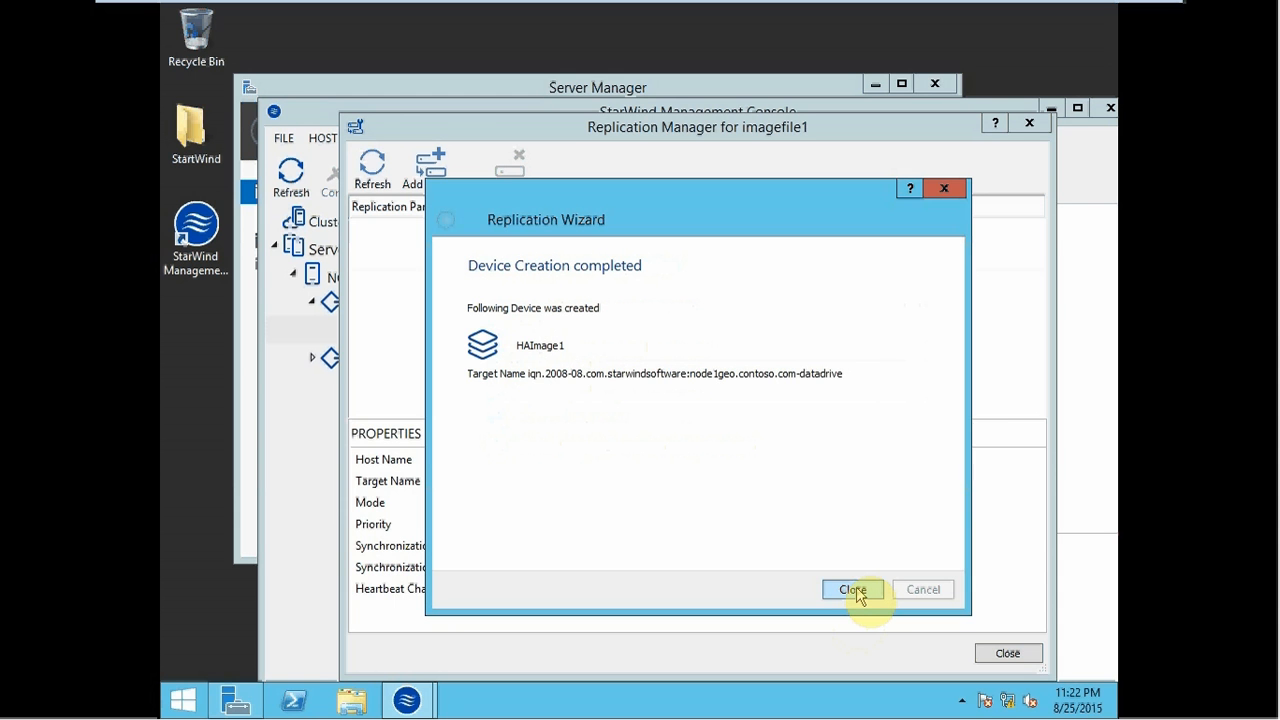
click(855, 590)
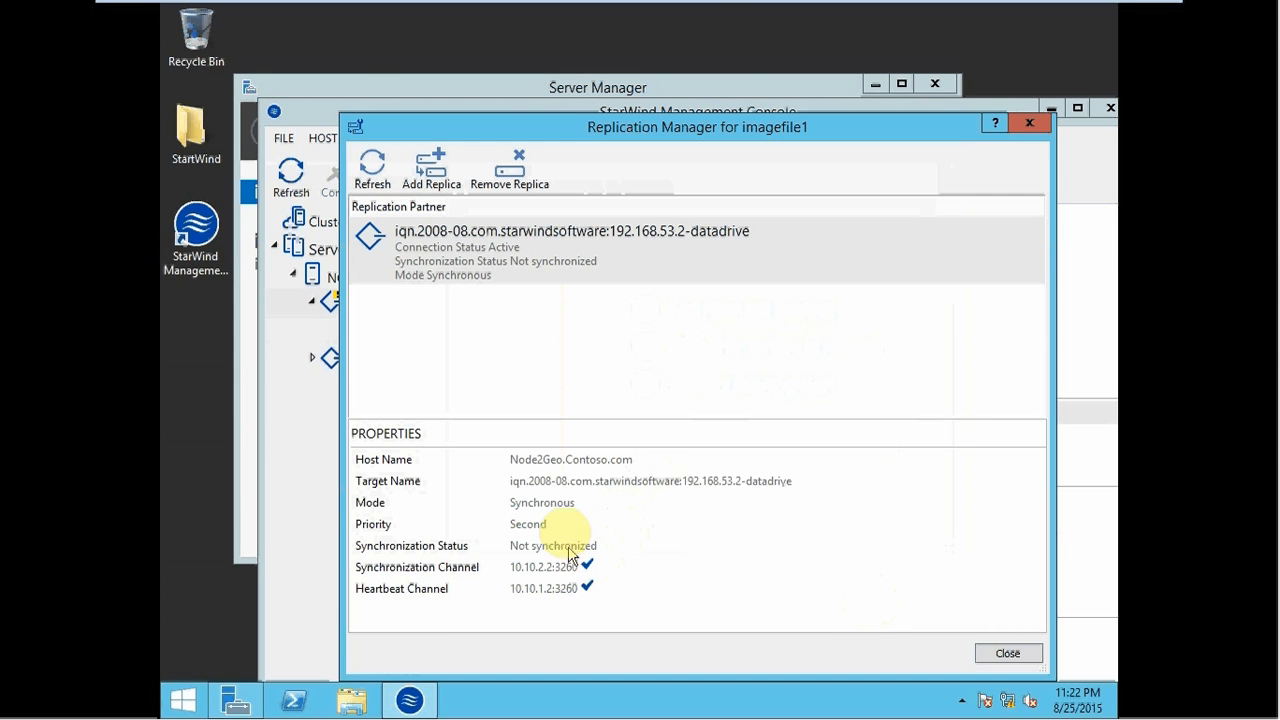
click(368, 168)
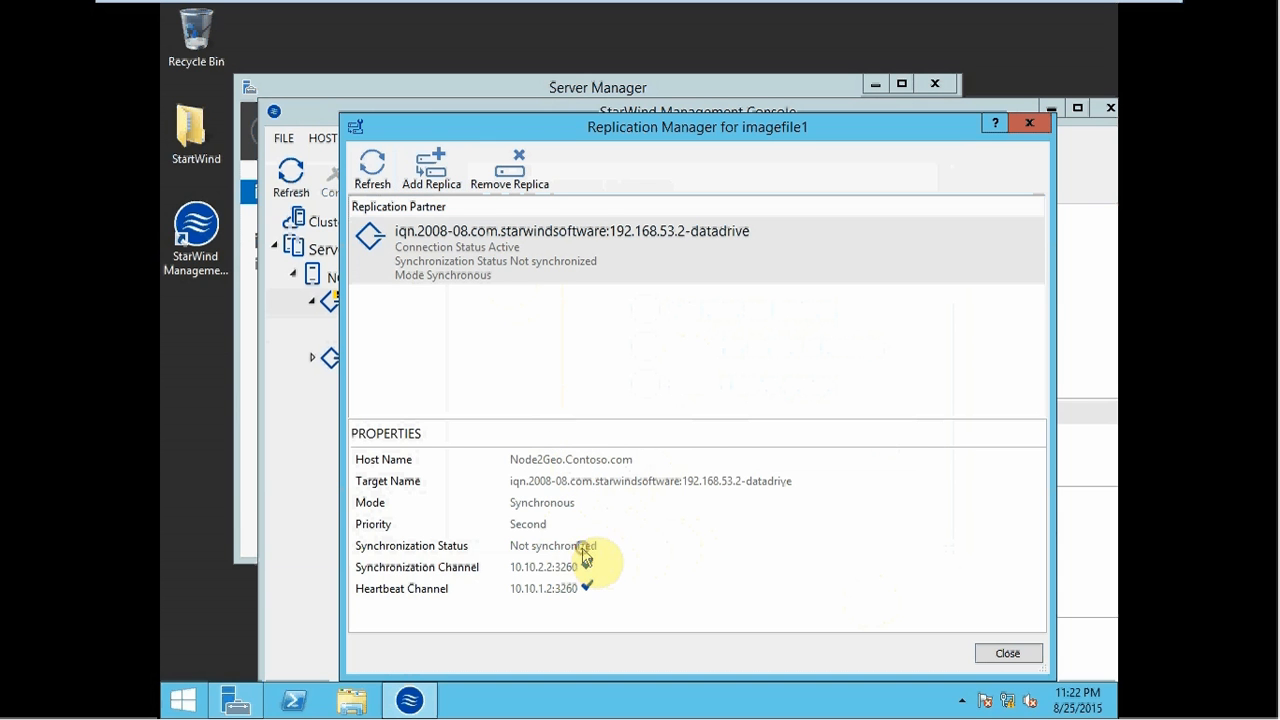
click(571, 133)
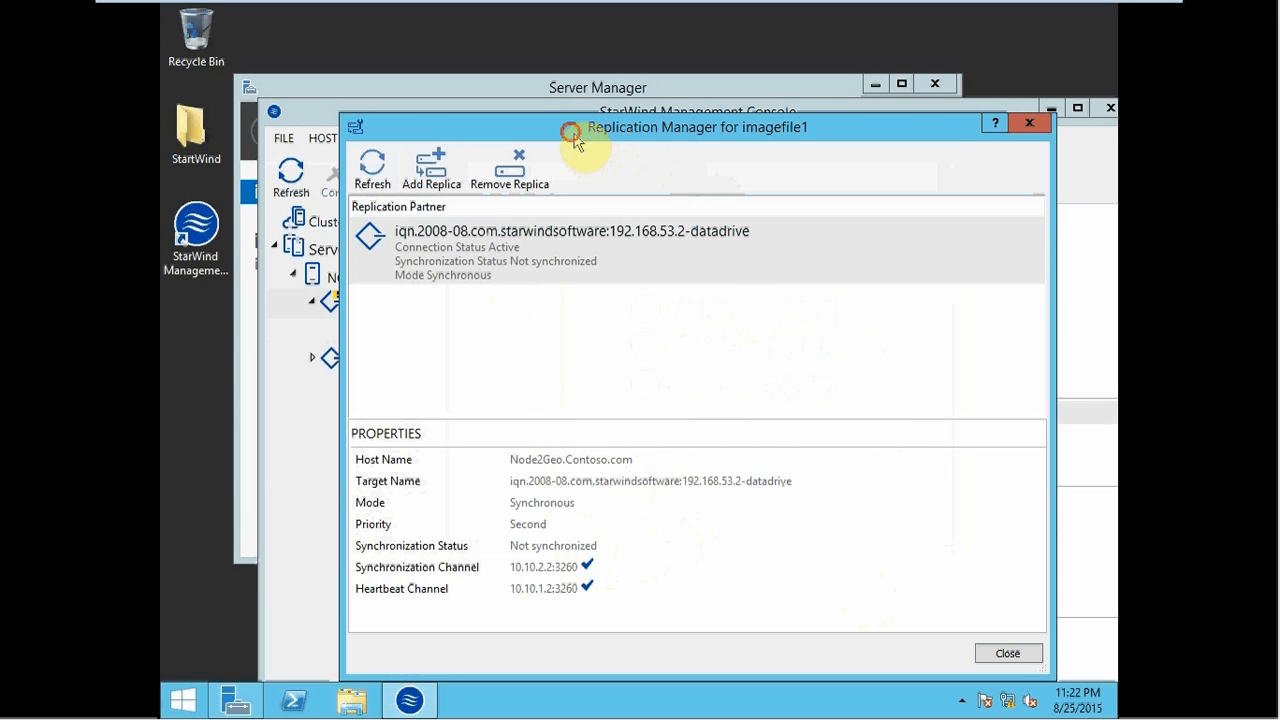
drag(574, 138, 650, 104)
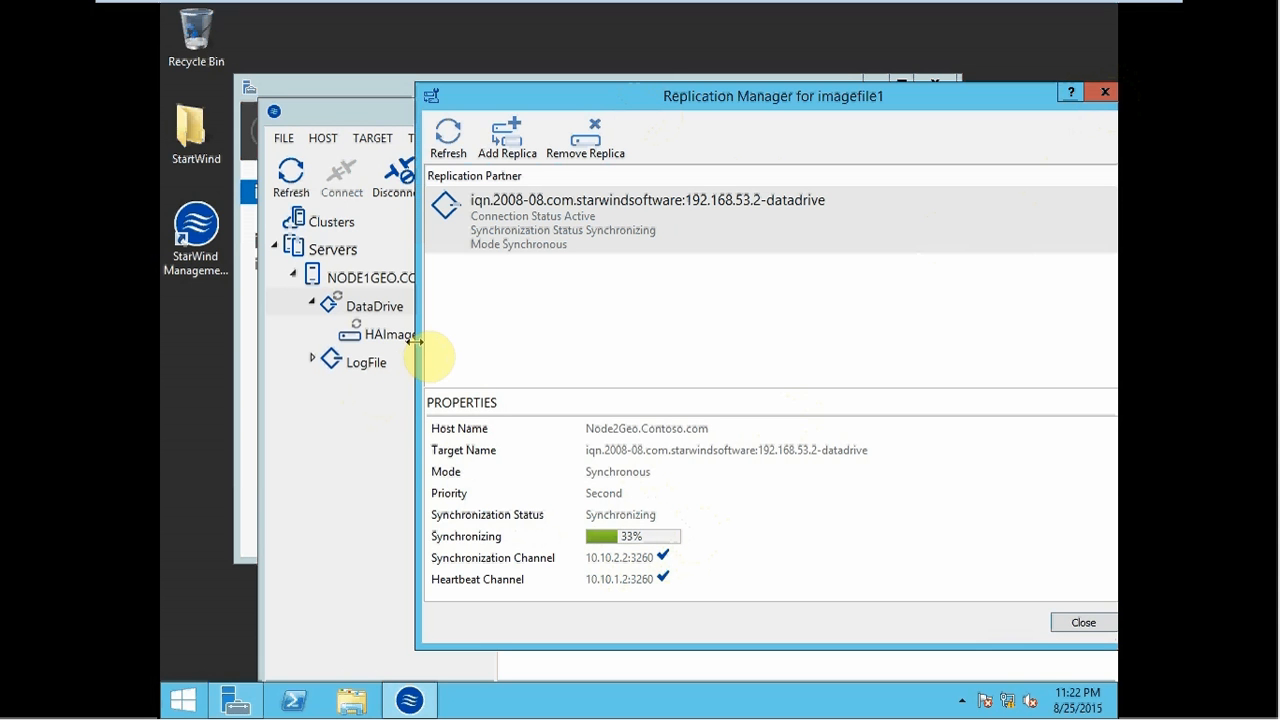
click(1104, 94)
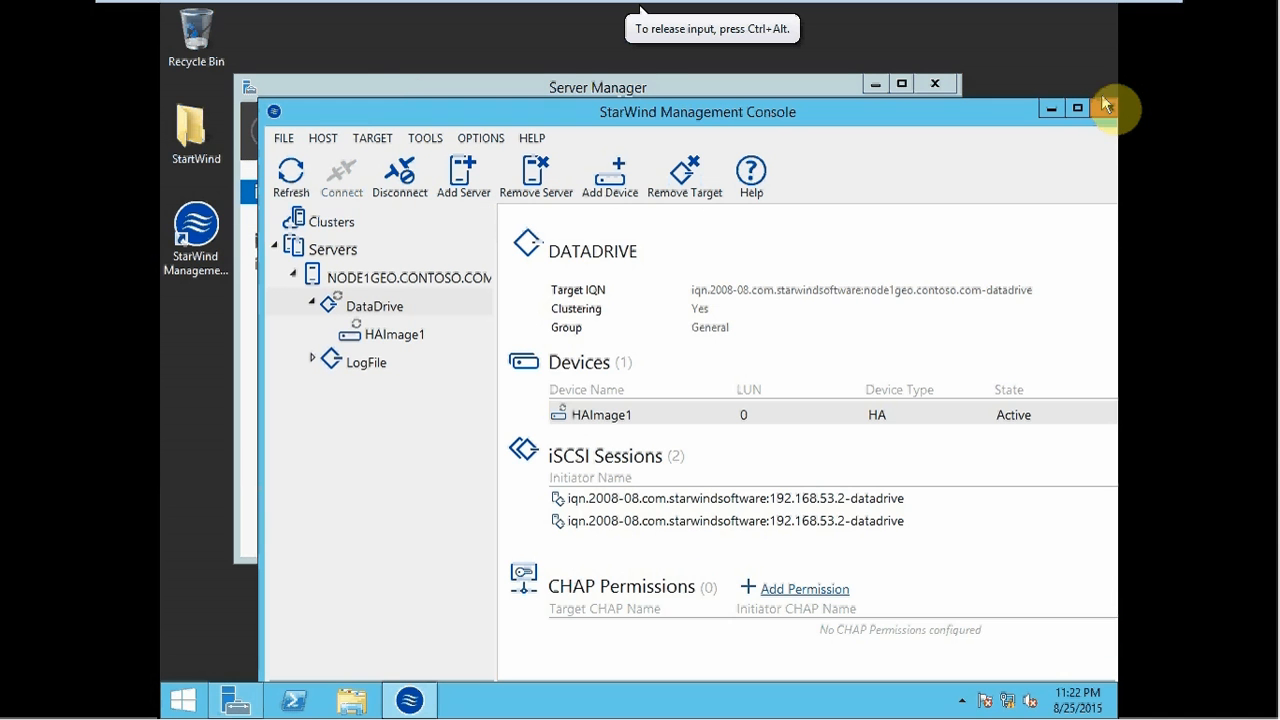
- Expand LogFile and open replication management for imagefile2
click(318, 363)
click(318, 363)
click(403, 398)
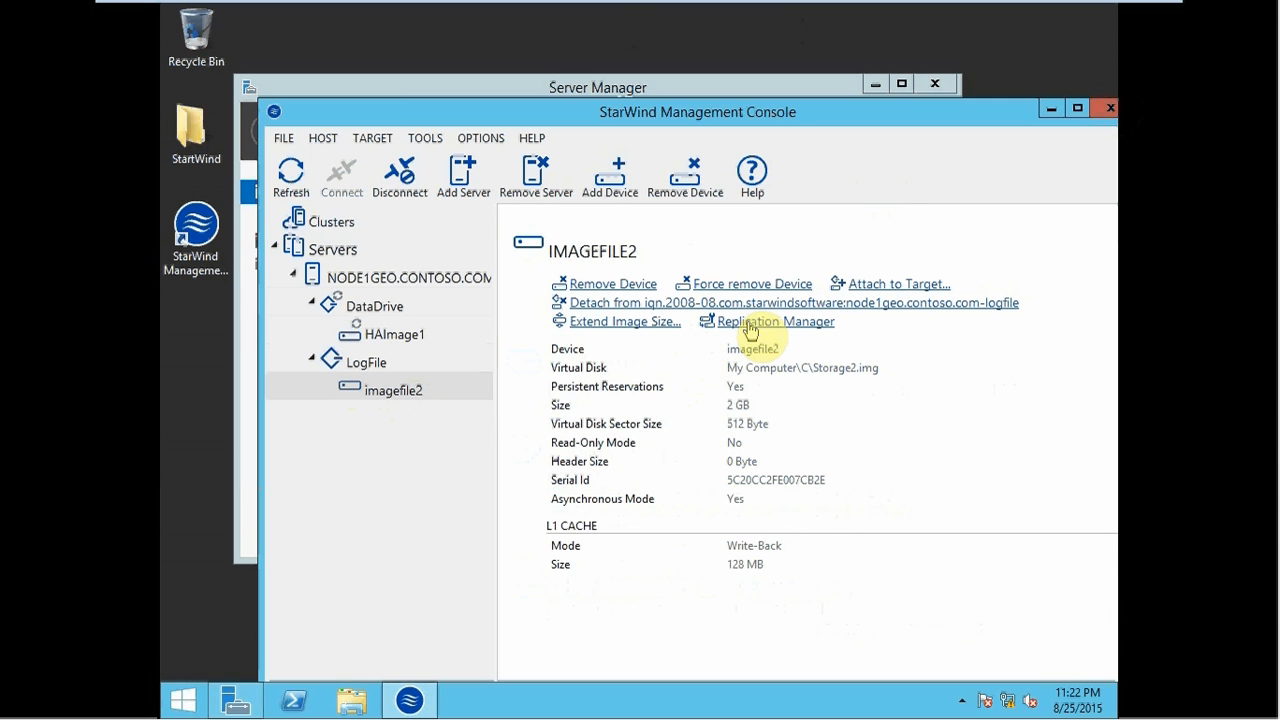
right_click(385, 390)
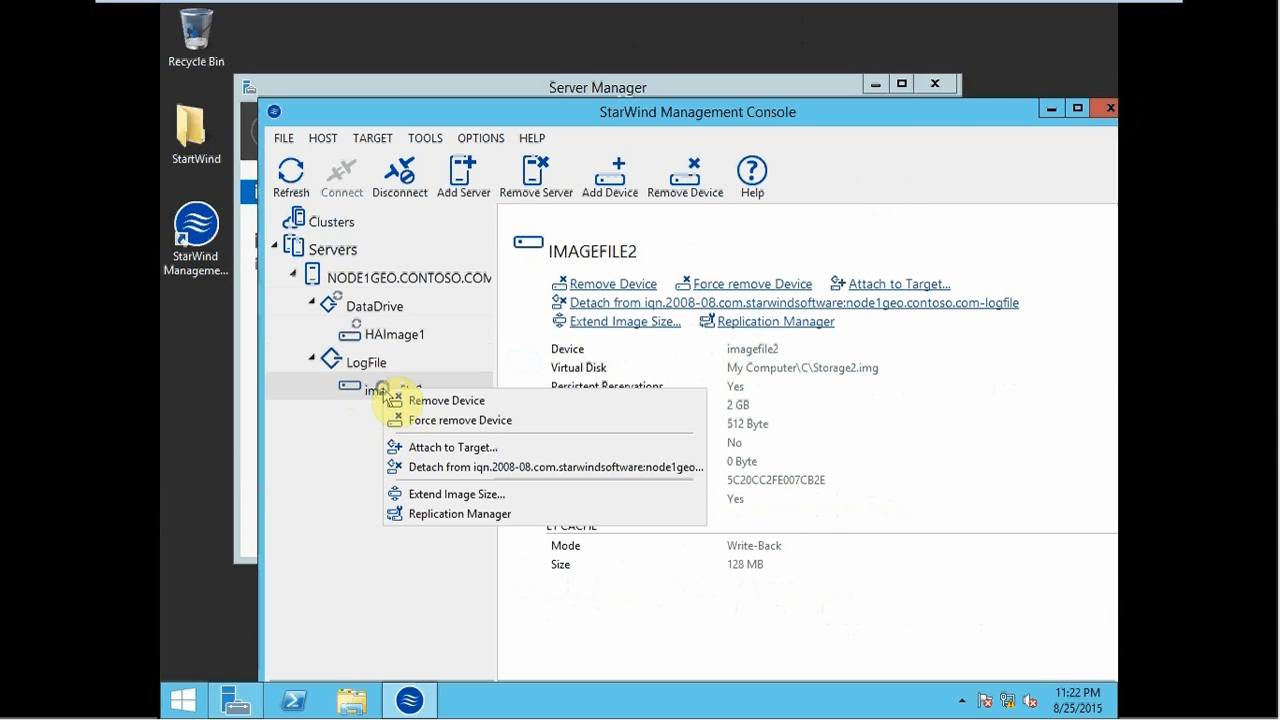
click(432, 514)
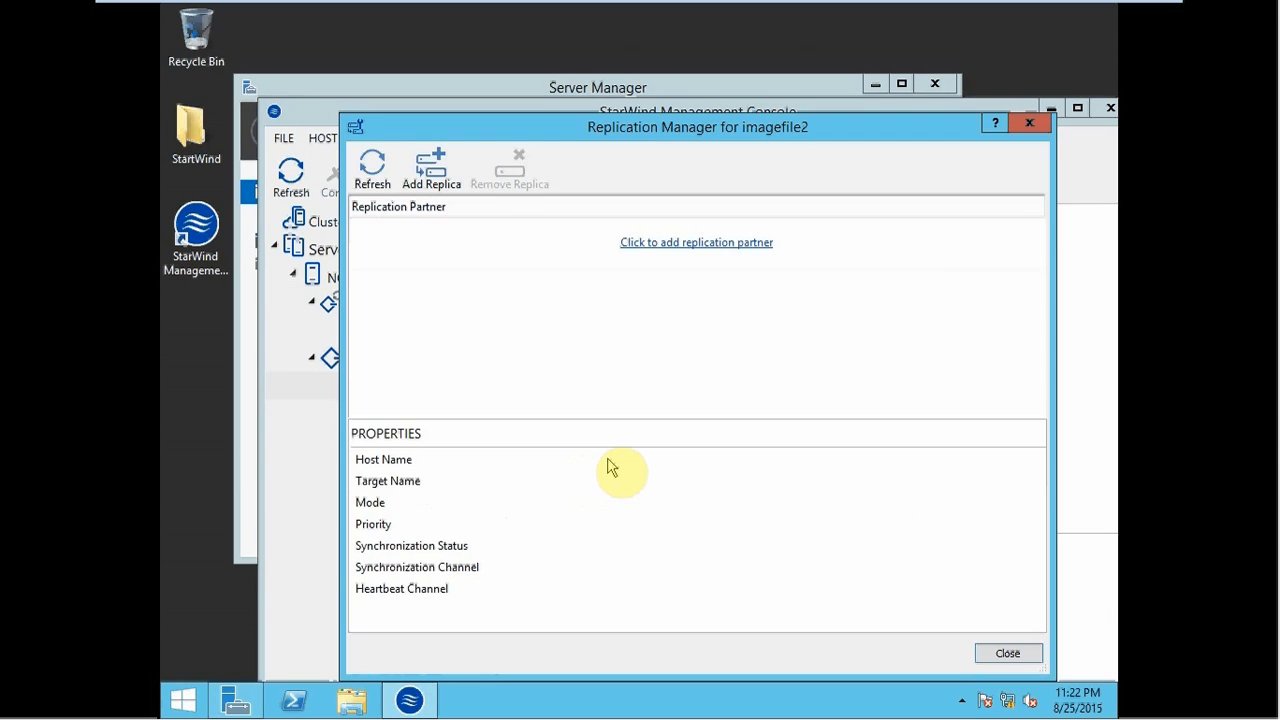
- Add a Synchronous Two-Way partner at 192.168.53.2 with a new partner device for imagefile2
click(632, 245)
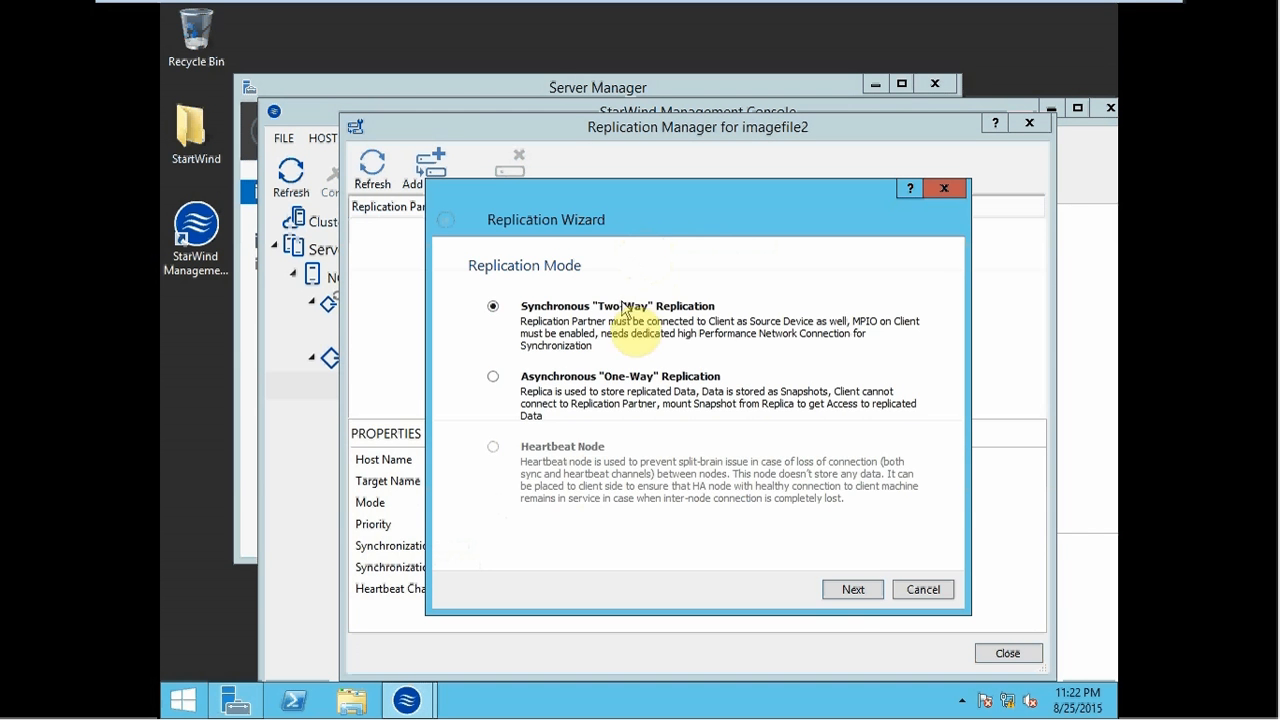
click(849, 590)
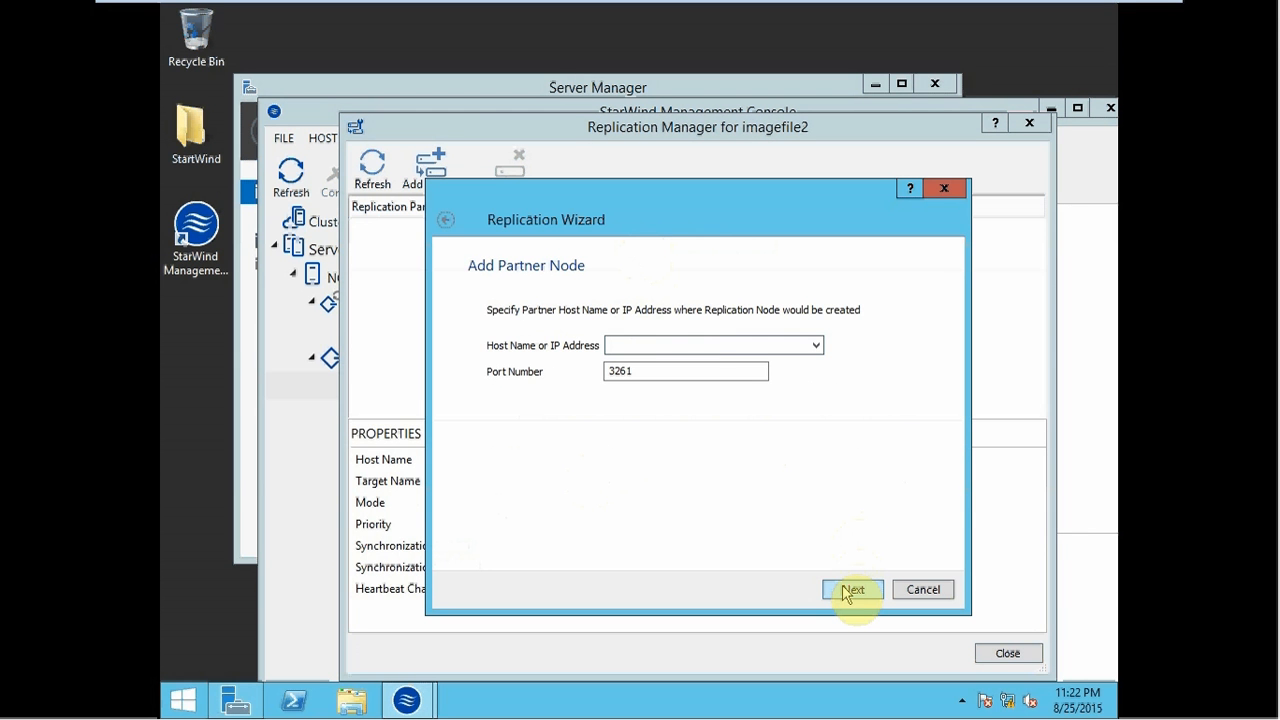
text(192.168.53.2)
click(860, 590)
click(858, 590)
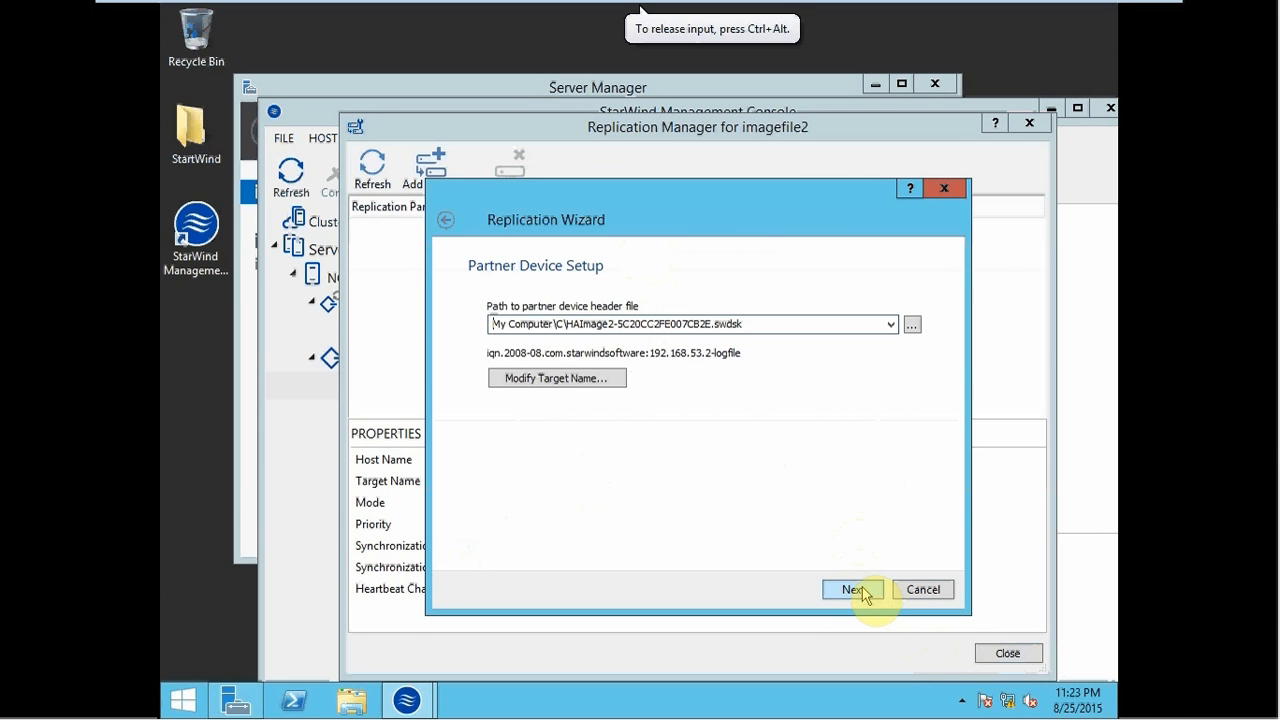
click(862, 590)
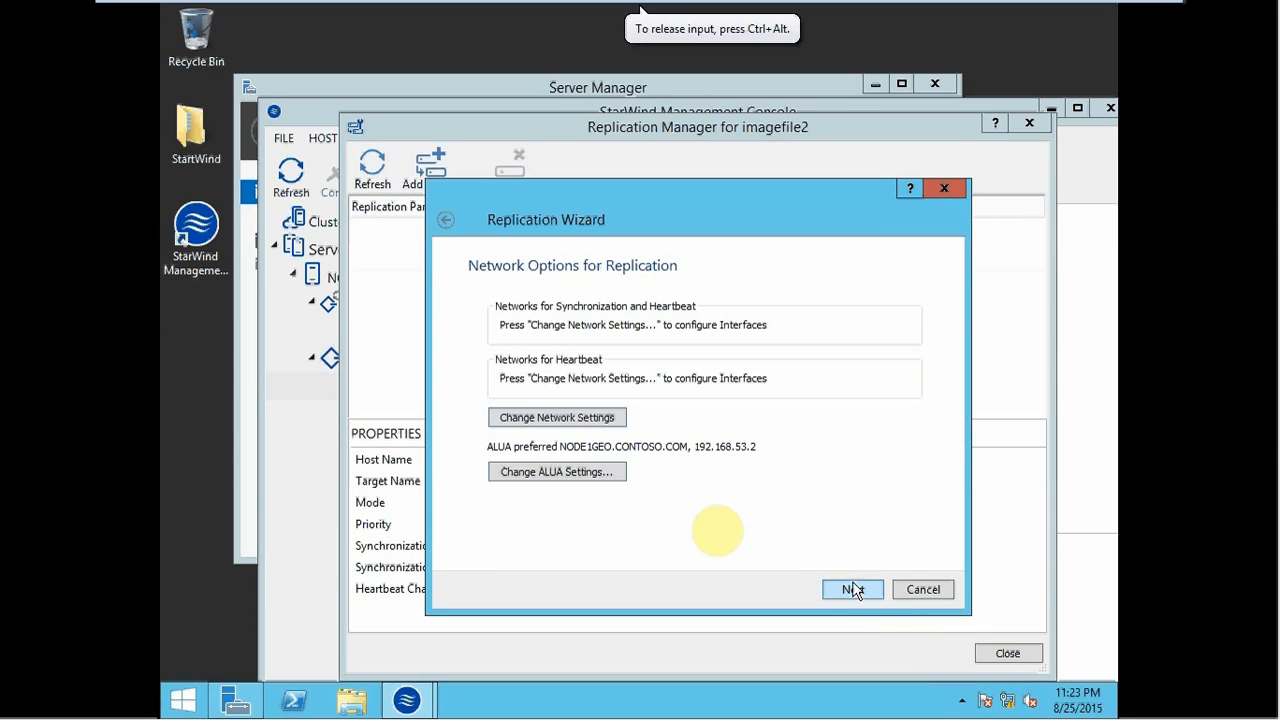
click(555, 419)
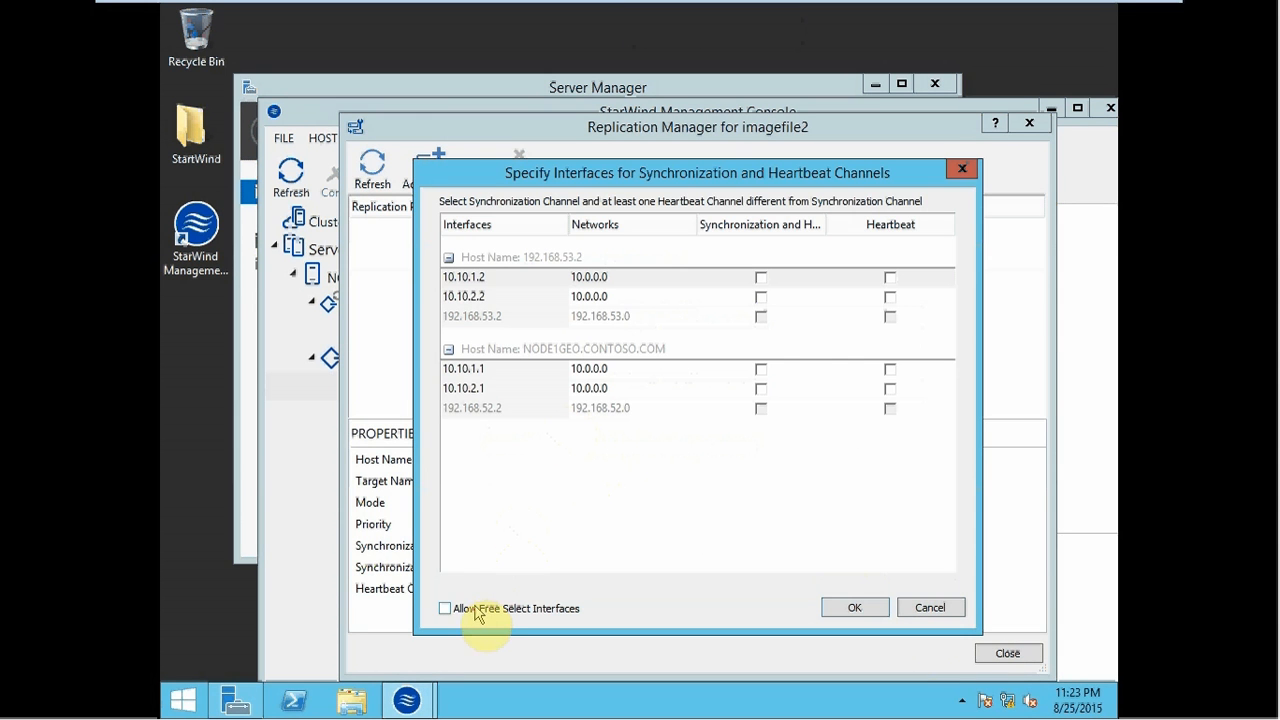
- Use 10.10.1.2 and 10.10.1.1 for heartbeat, and 10.10.2.2 and 10.10.2.1 for synchronization
click(445, 608)
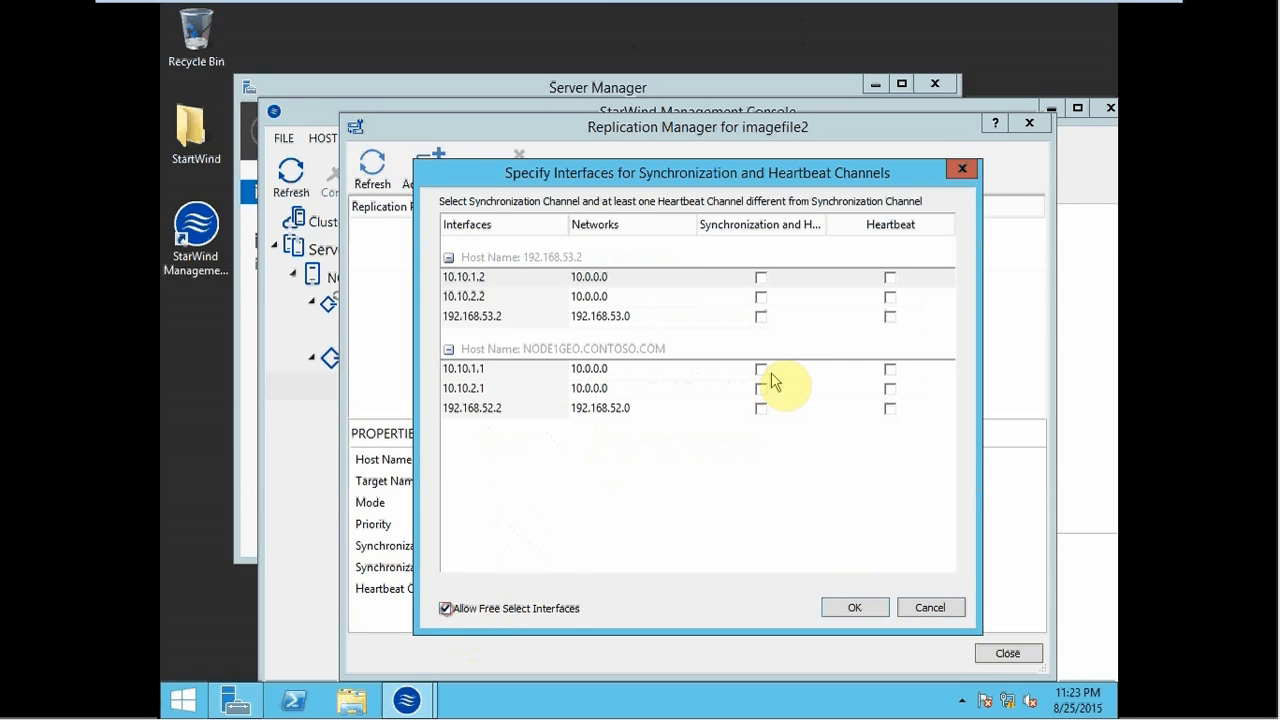
click(890, 278)
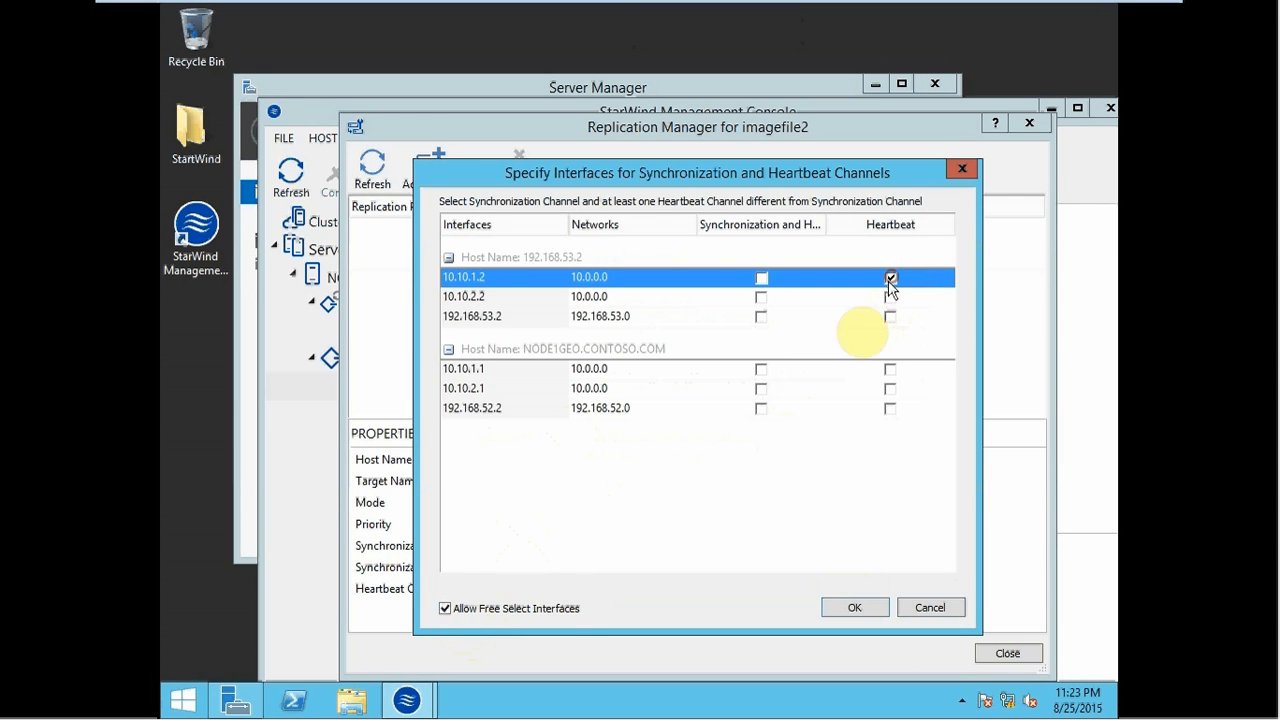
click(761, 297)
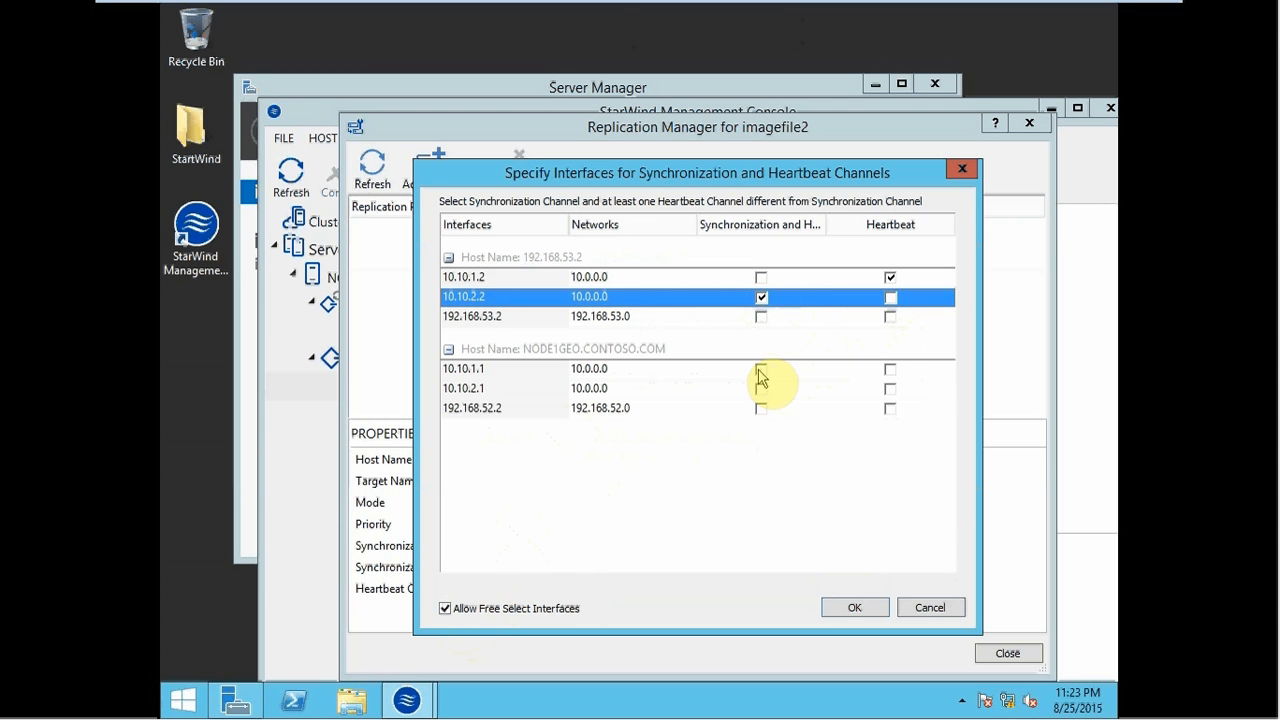
click(889, 370)
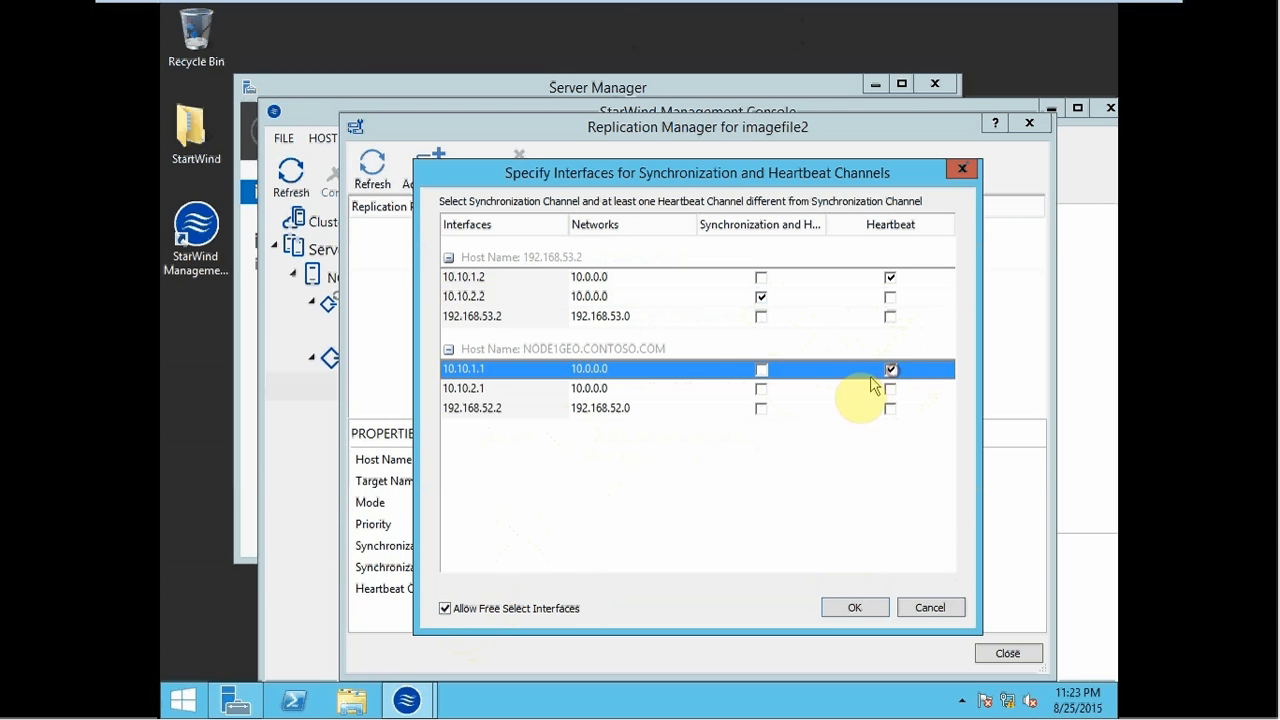
click(761, 389)
click(855, 608)
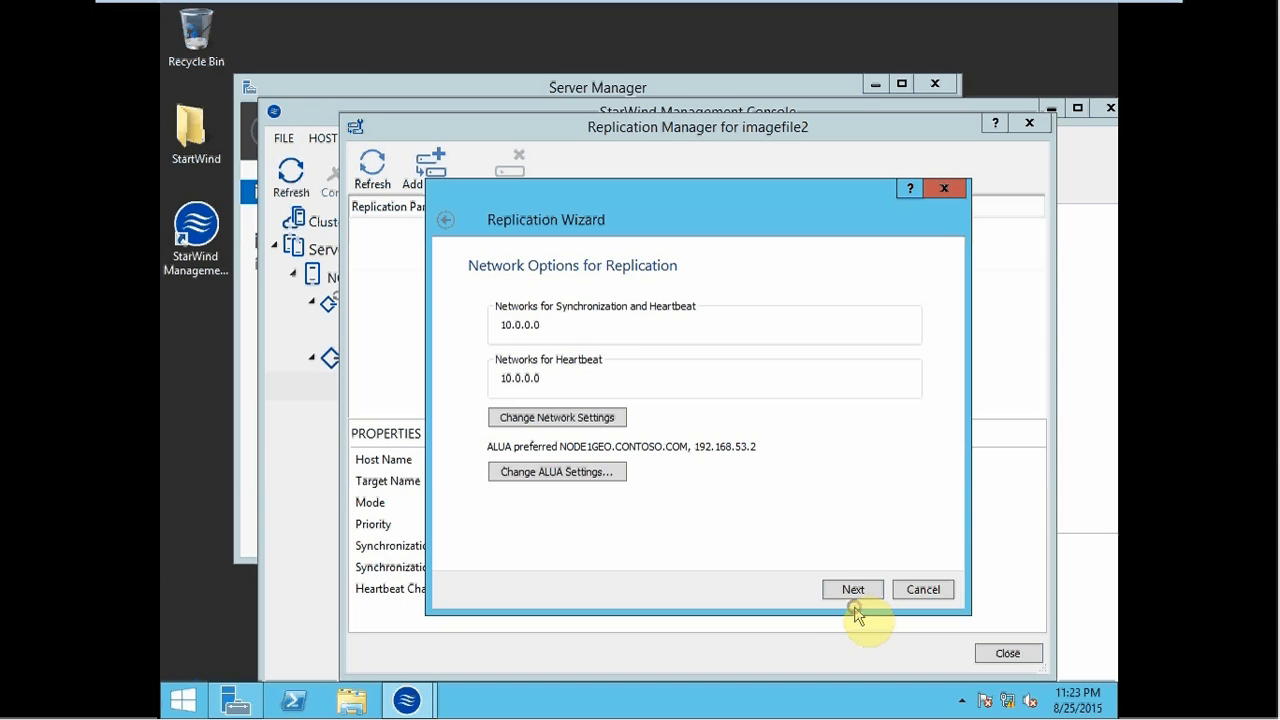
click(856, 591)
- Create the HAImage2 replica on the partner node, then close the wizard and the Replication Manager
click(834, 590)
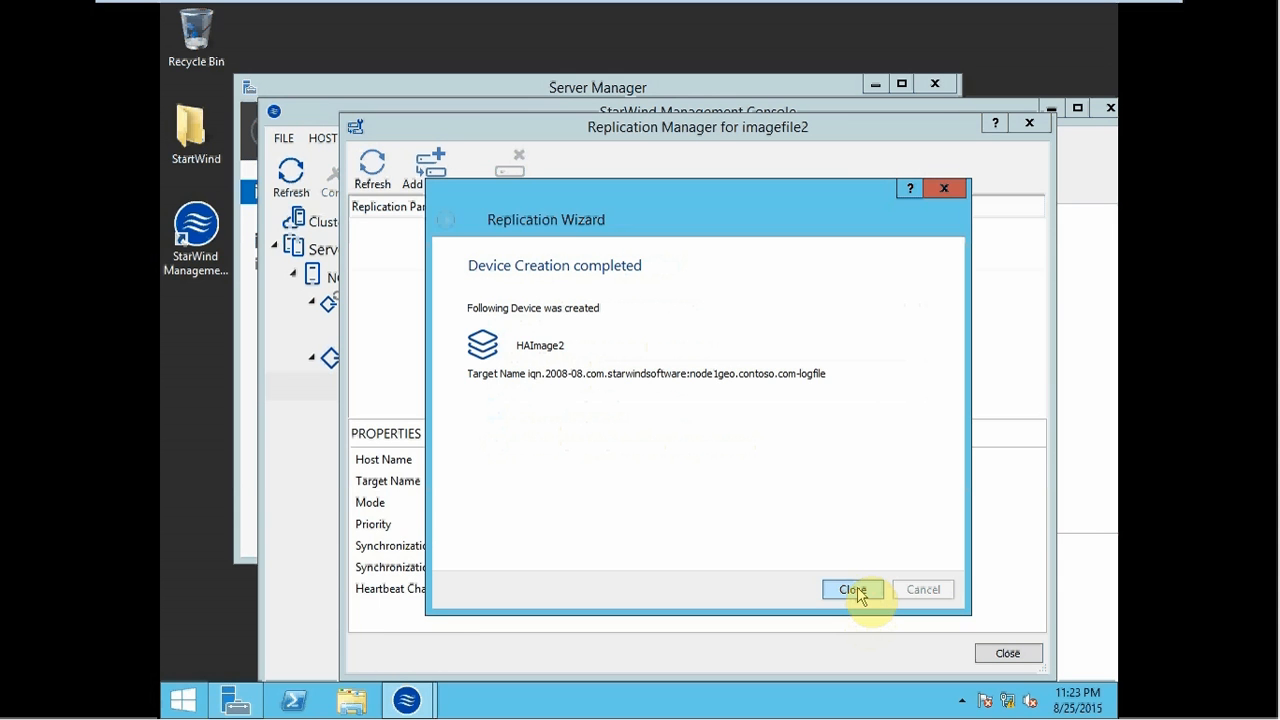
click(853, 589)
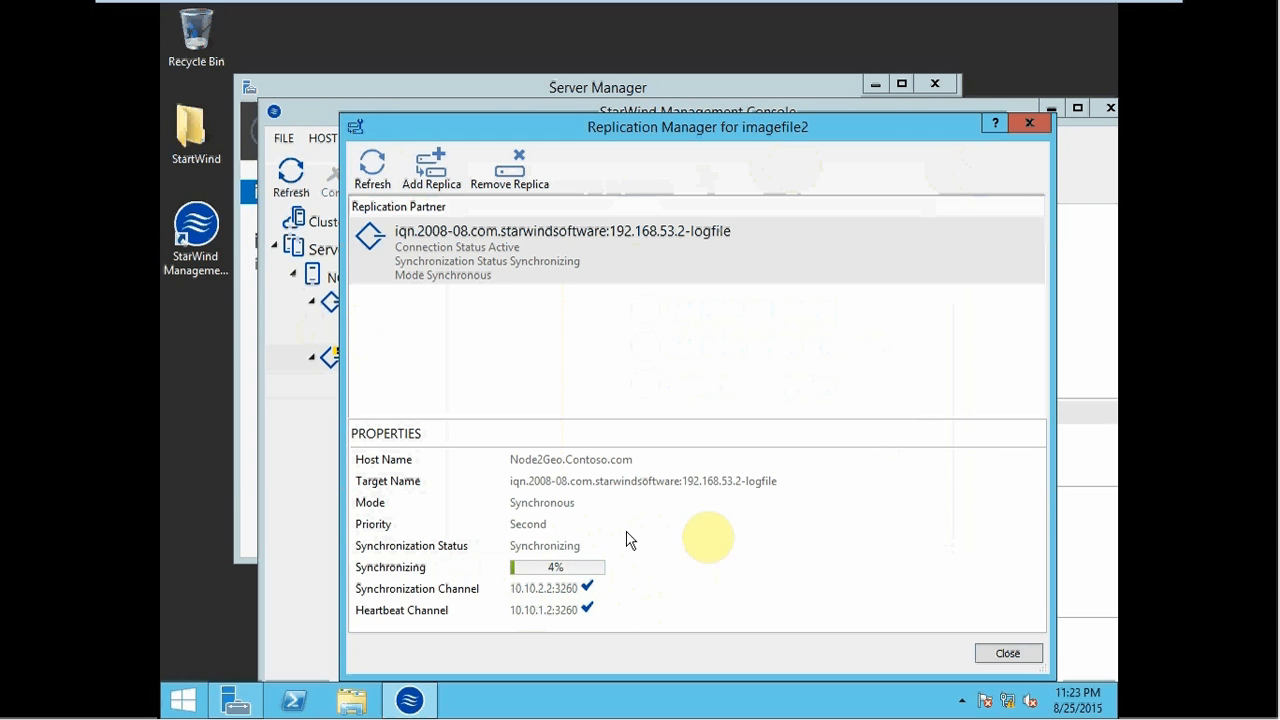
click(1007, 655)
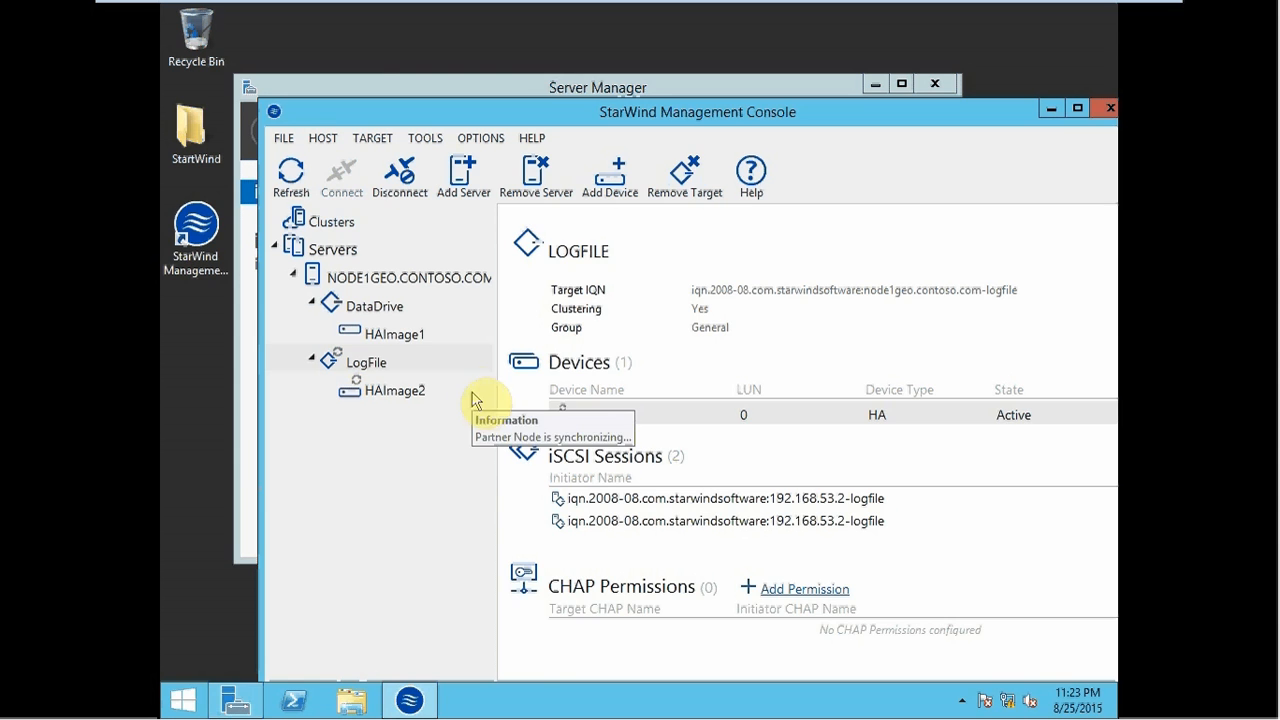
- Check the Synchronization Status of HAImage1 and then HAImage2
click(392, 334)
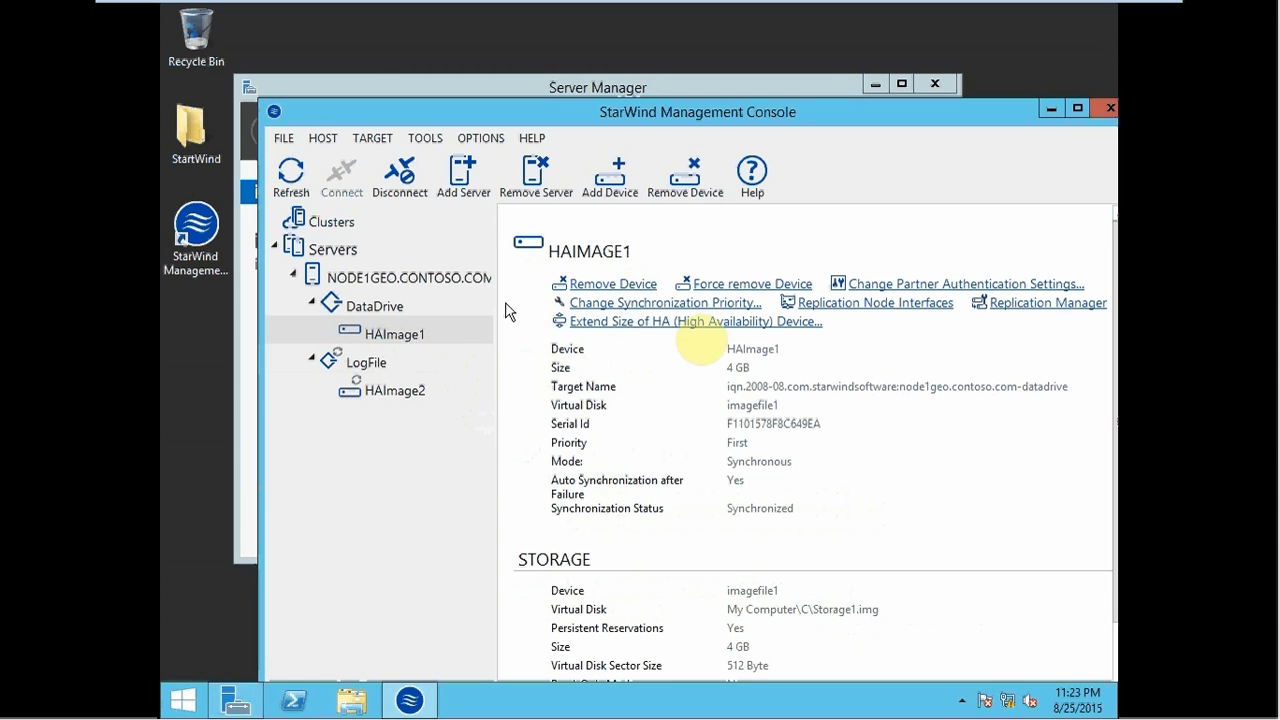
click(405, 398)
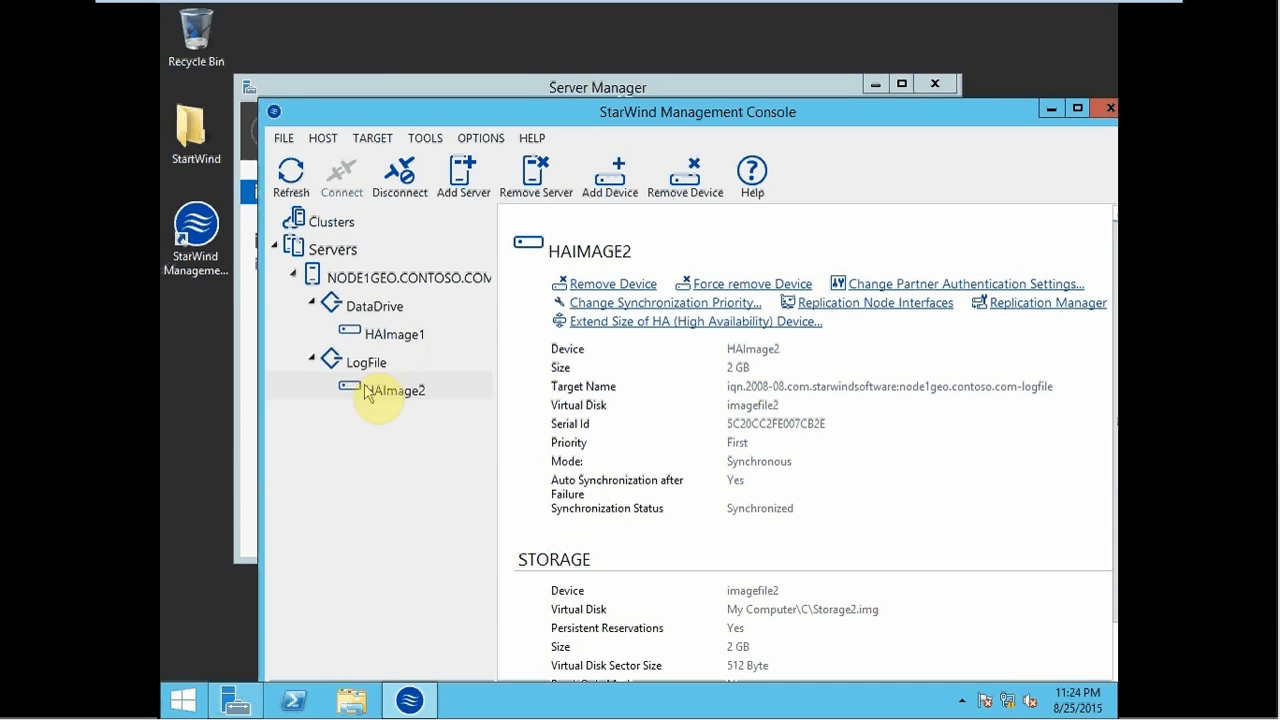
- On Node2Geo, close the command prompt, Network Connections and Server Manager windows
mouse_move(471, 9)
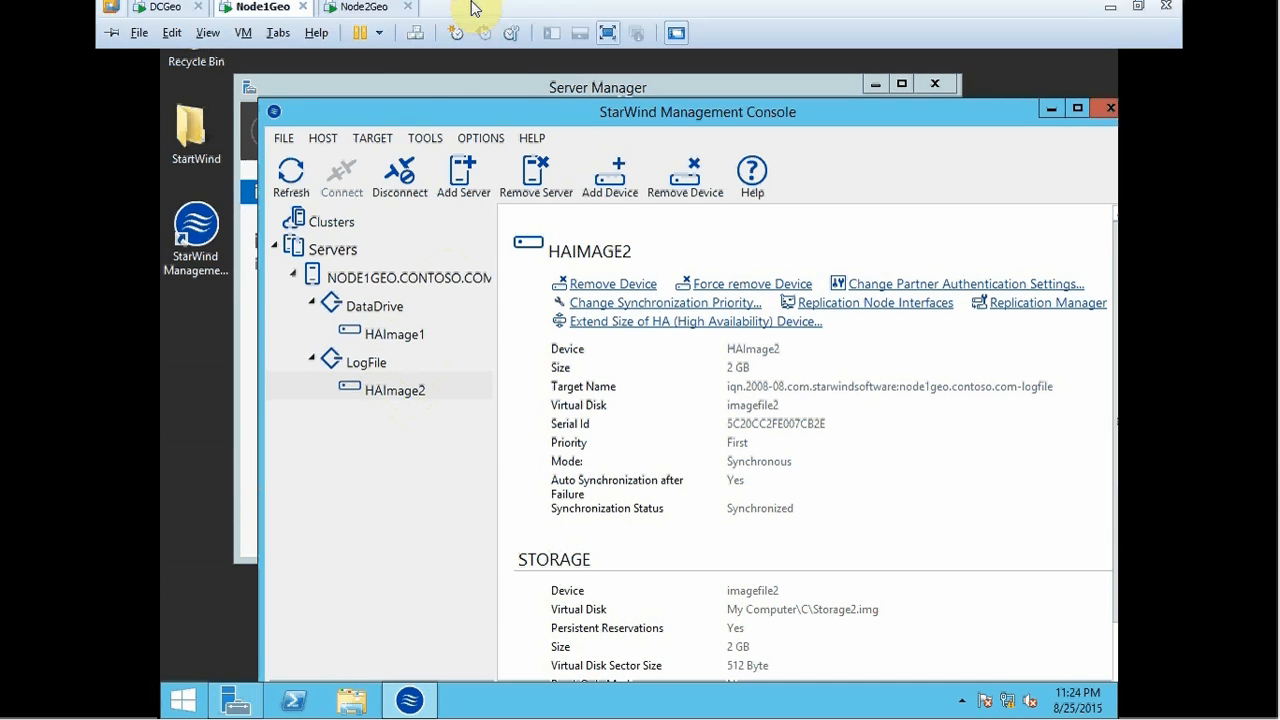
click(357, 14)
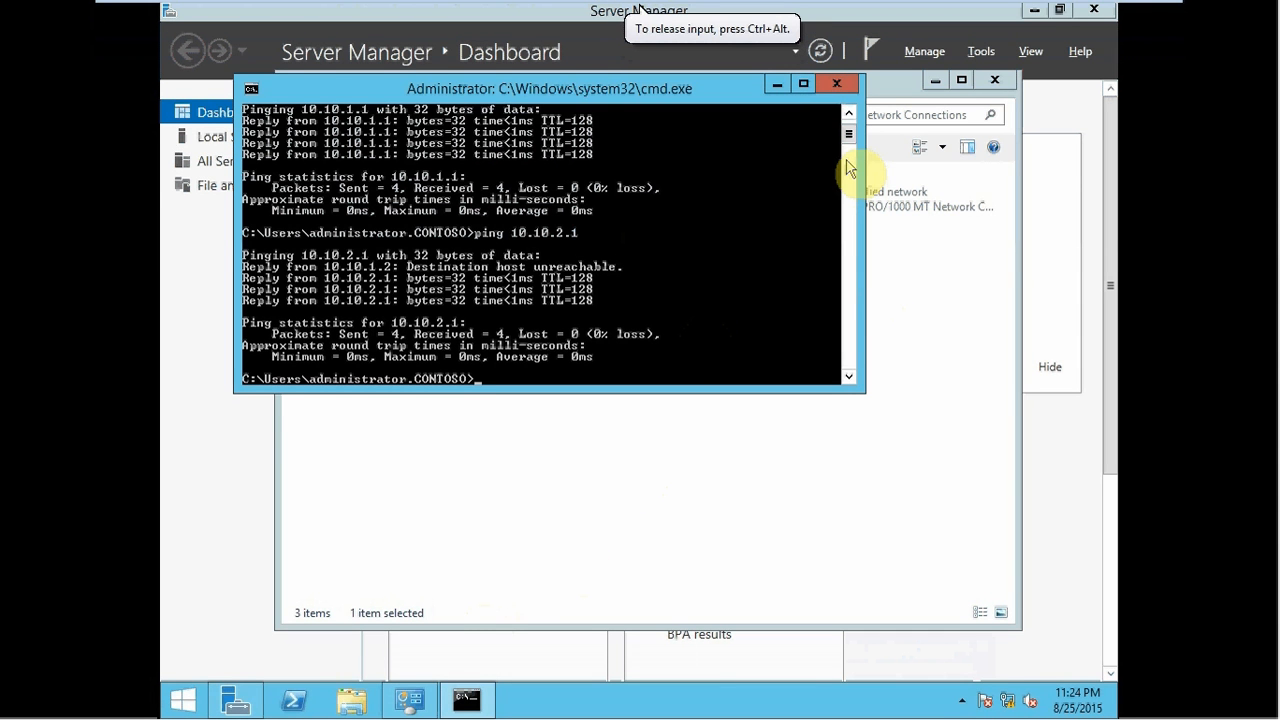
click(836, 83)
click(997, 83)
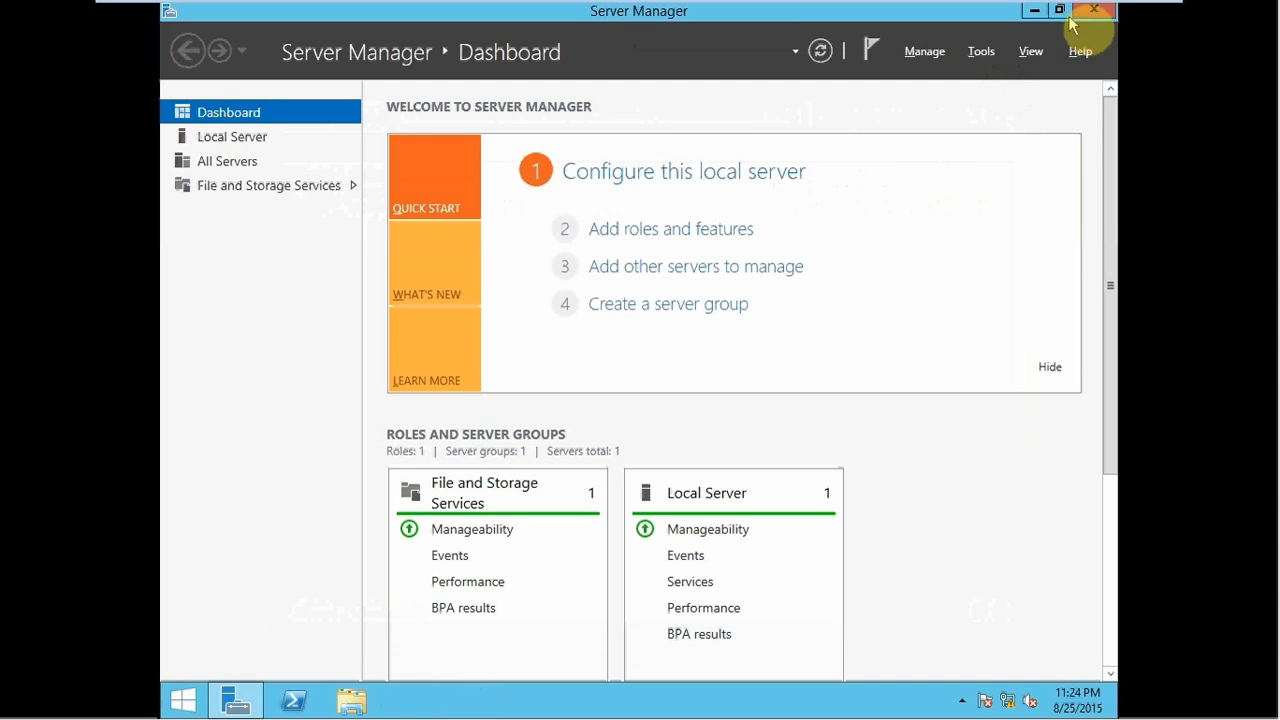
click(1092, 10)
- Launch StarWind Management Console and connect to the NODE2GEO host
double_click(216, 240)
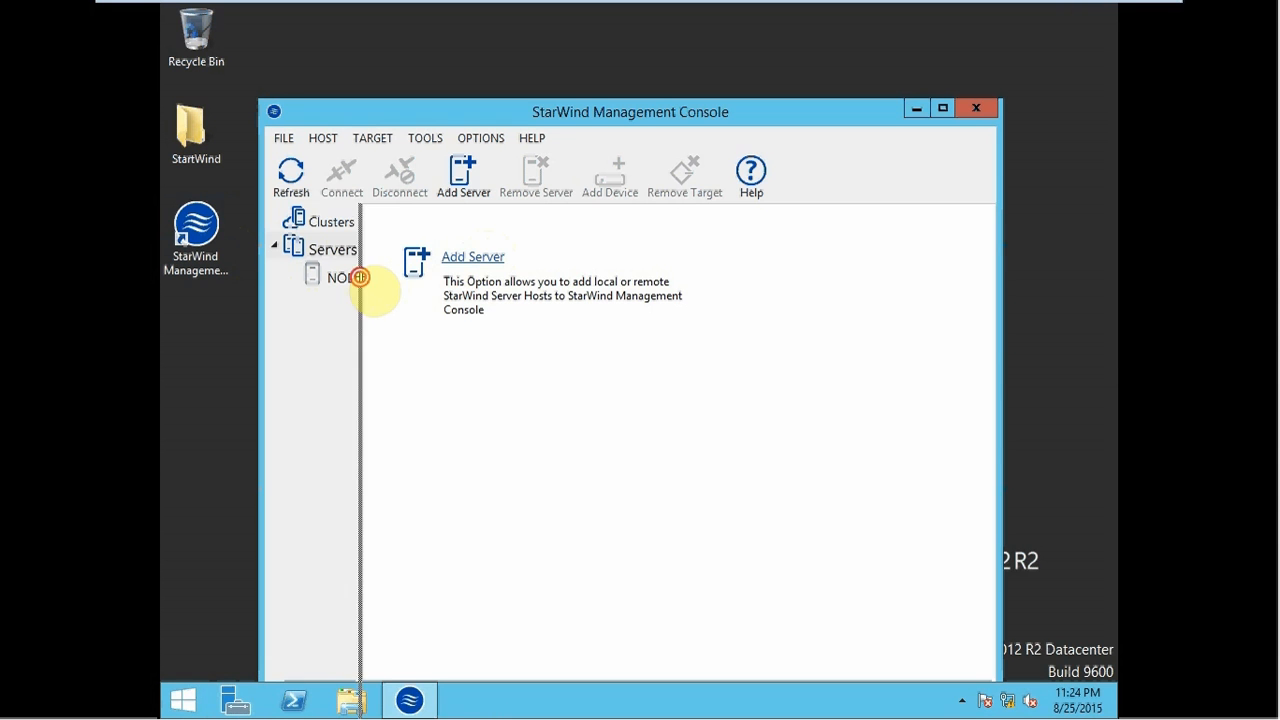
drag(360, 287, 440, 286)
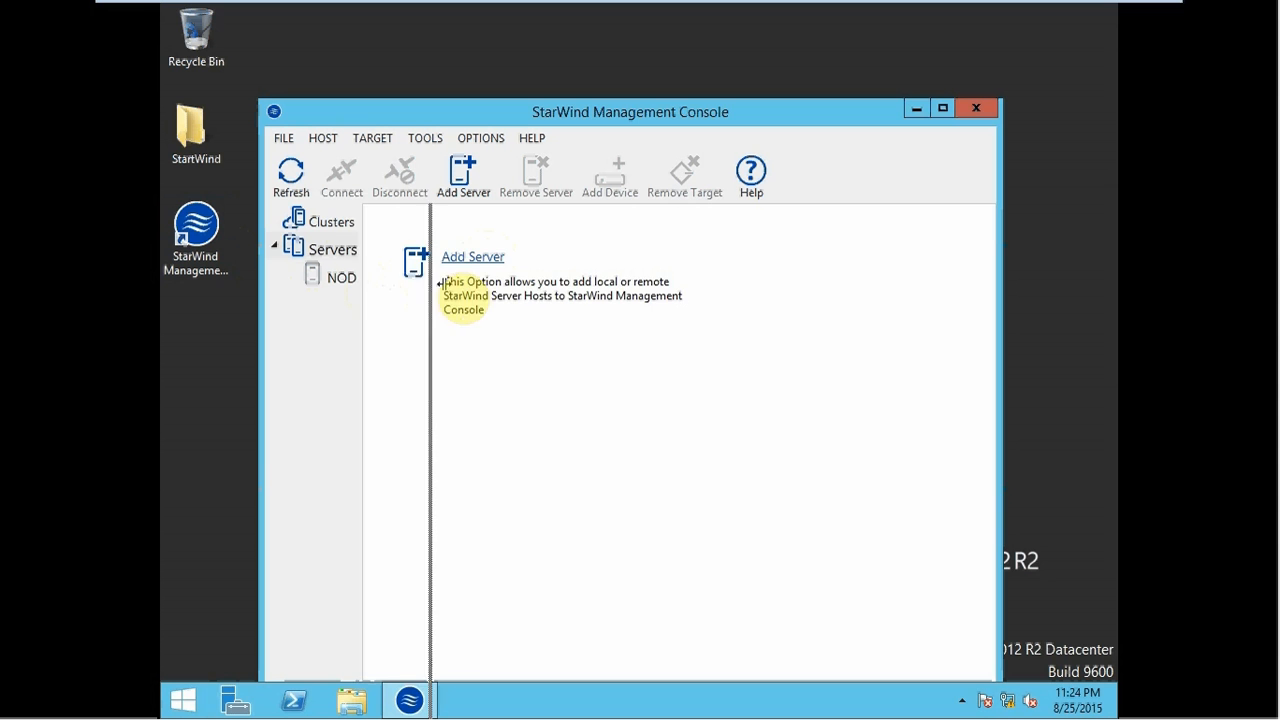
click(373, 280)
click(543, 314)
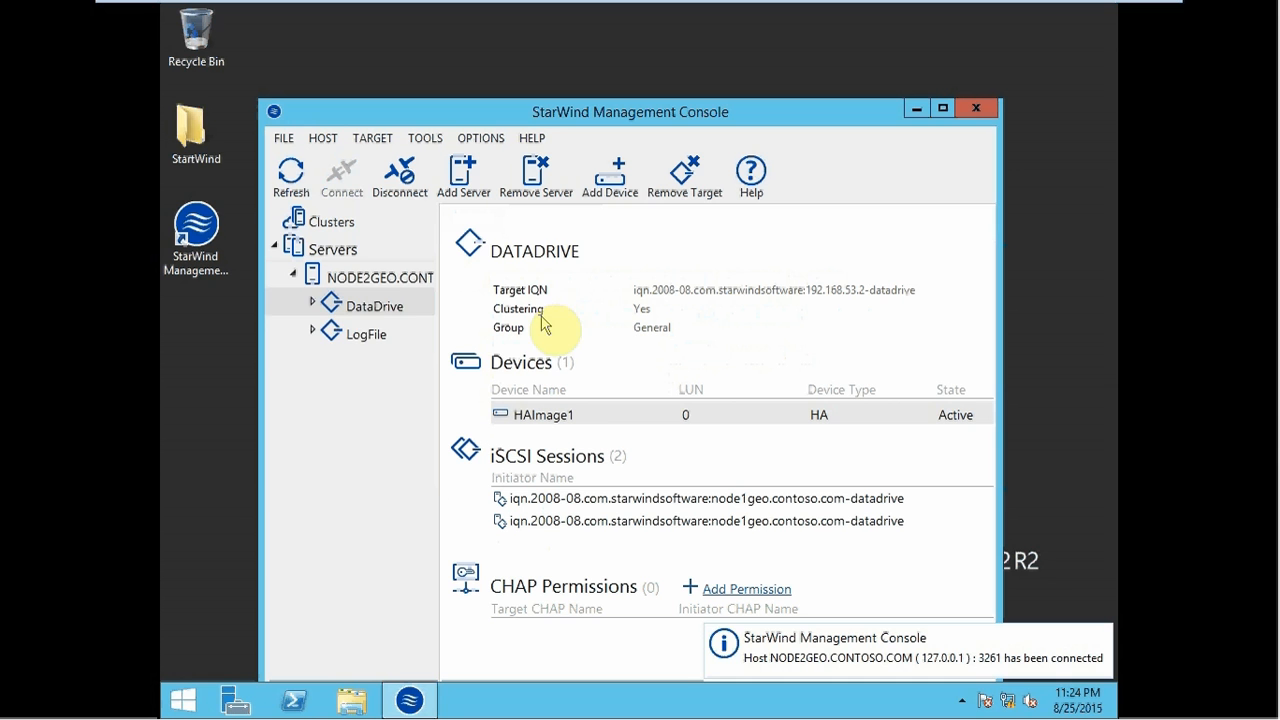
- Expand DataDrive and LogFile and check that HAImage1 and HAImage2 are synchronized
click(312, 302)
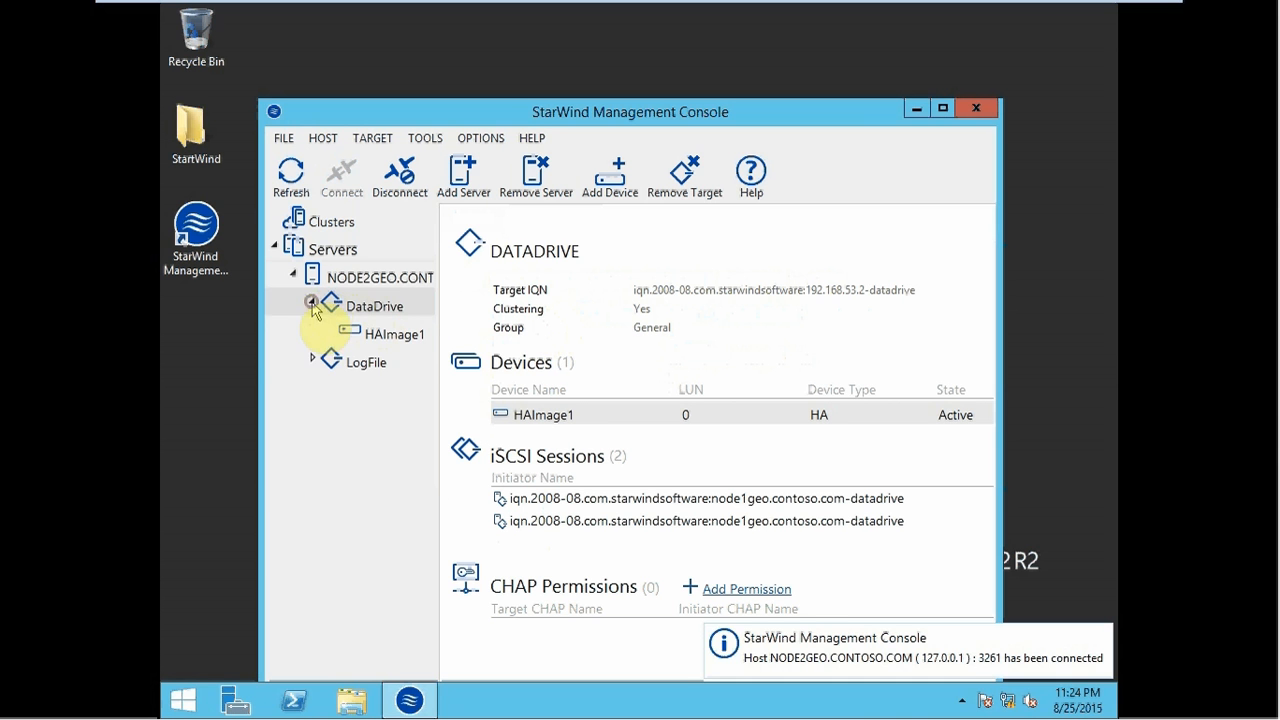
click(312, 362)
click(372, 306)
click(366, 362)
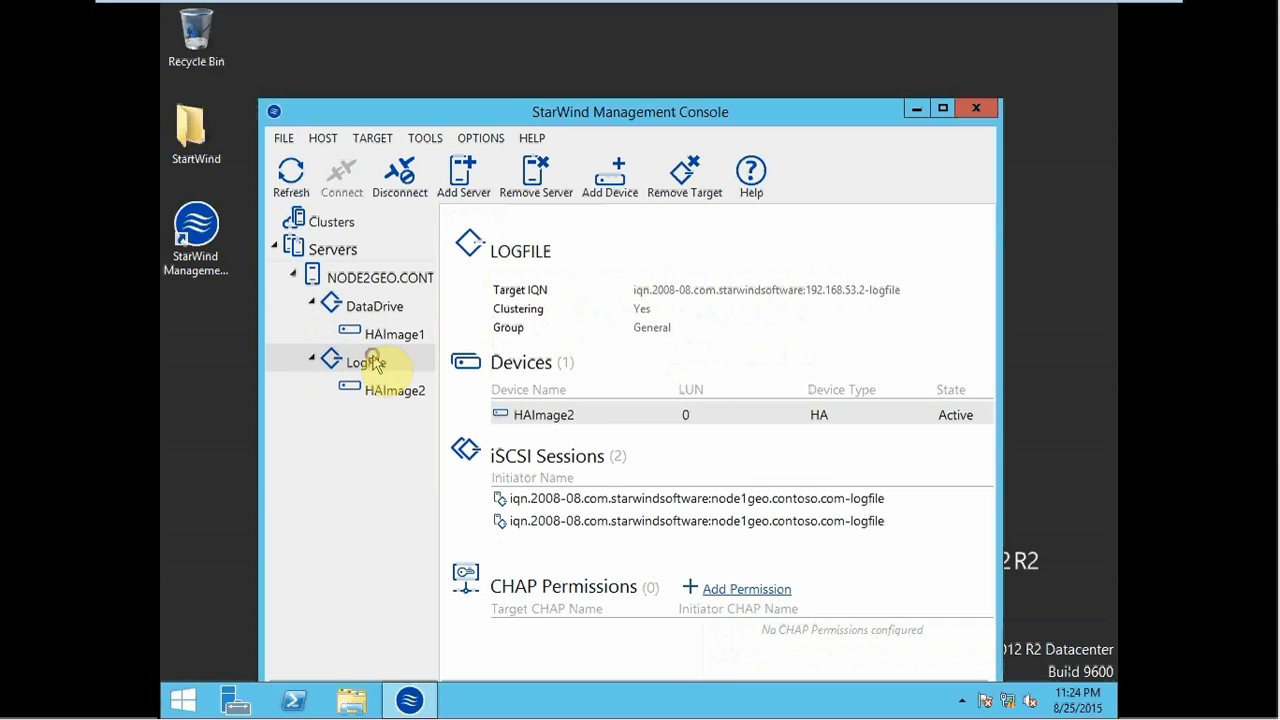
click(397, 391)
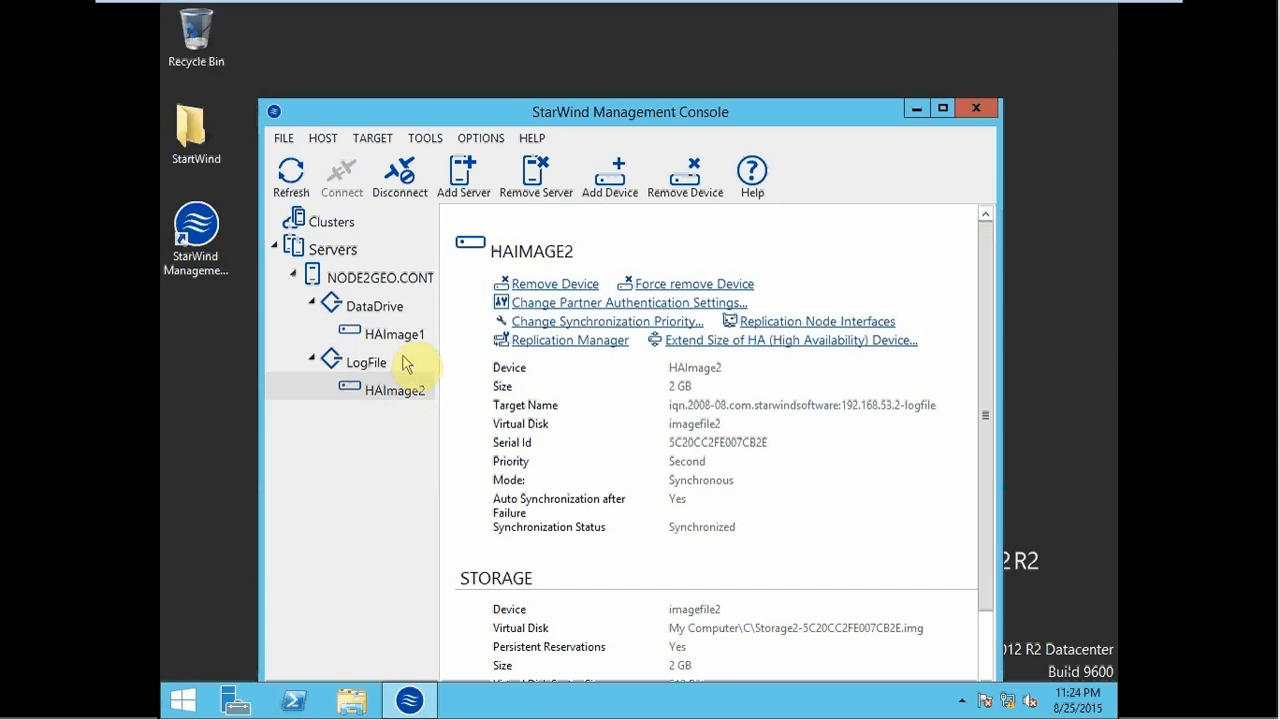
click(400, 336)
click(398, 391)
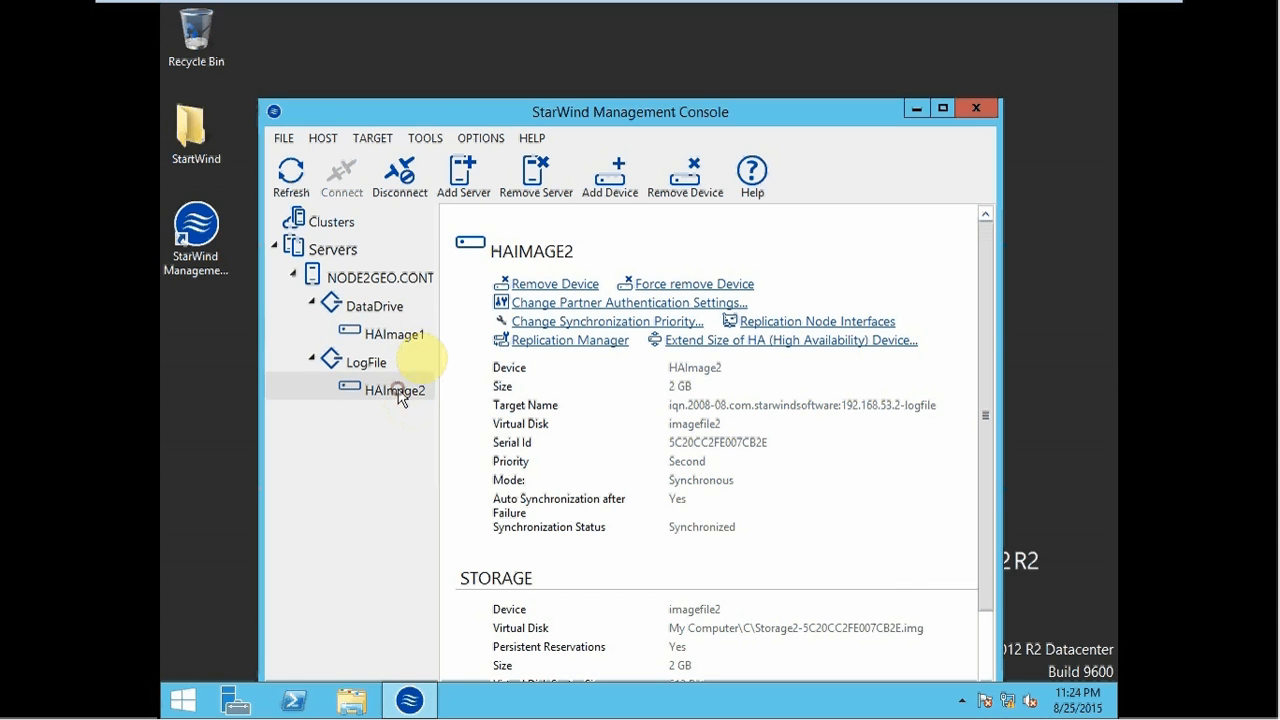
click(418, 338)
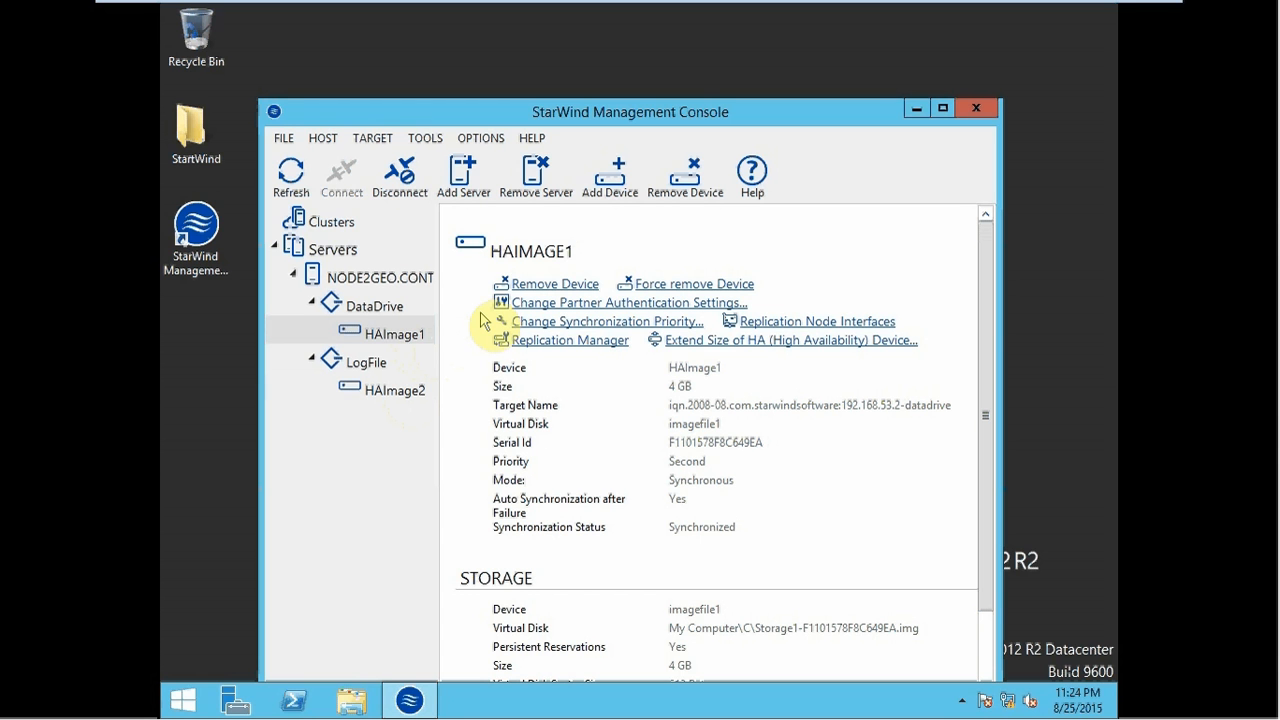
- Switch to Node1Geo and close its StarWind Management Console and Server Manager
click(916, 110)
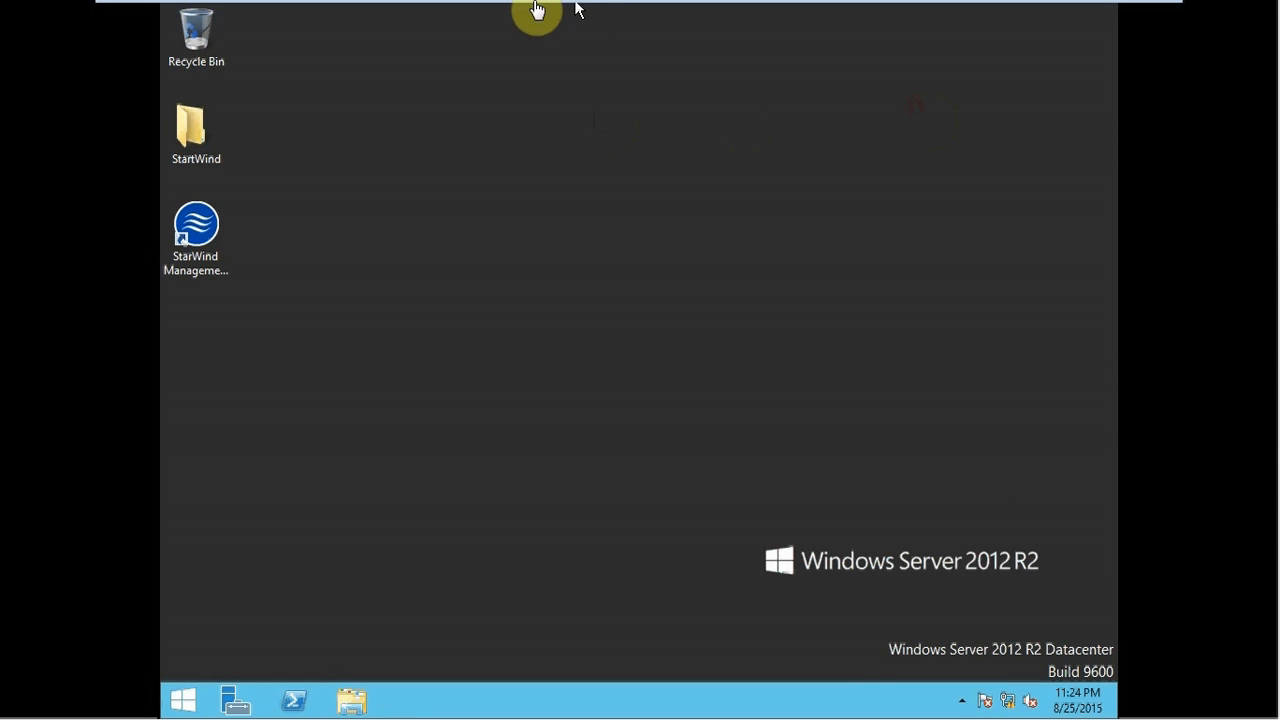
mouse_move(537, 6)
click(232, 14)
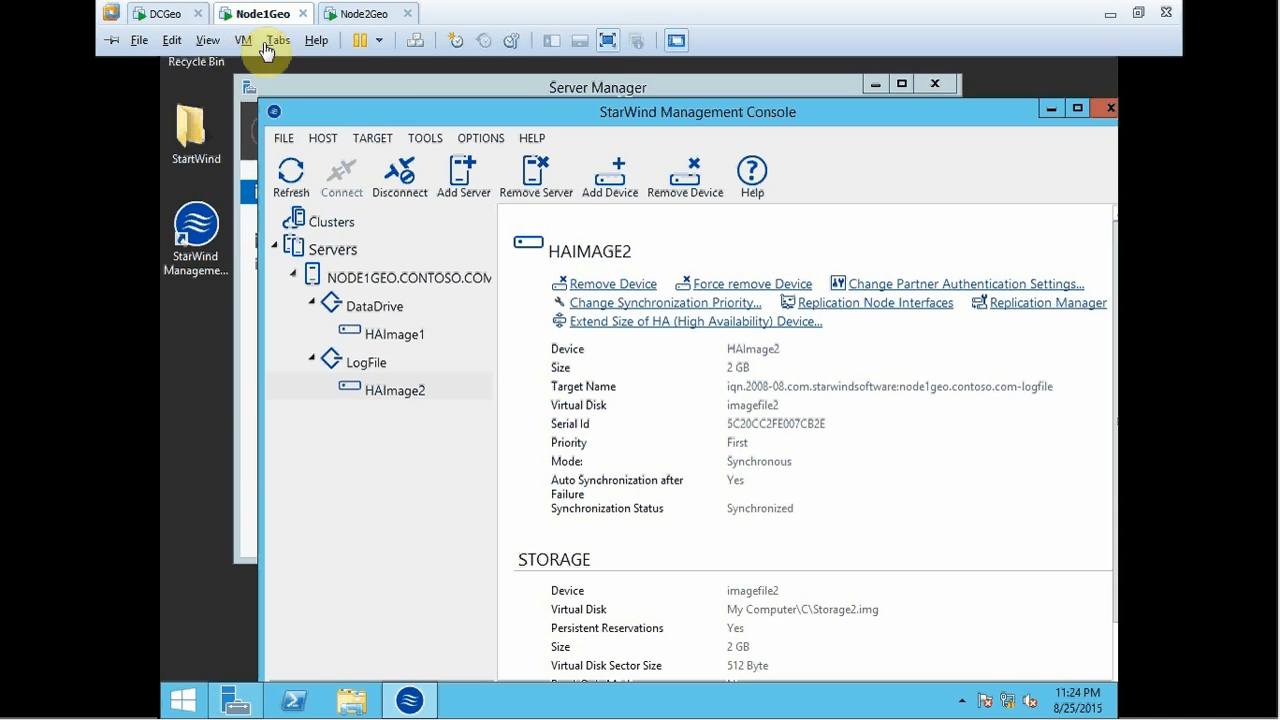
click(1107, 110)
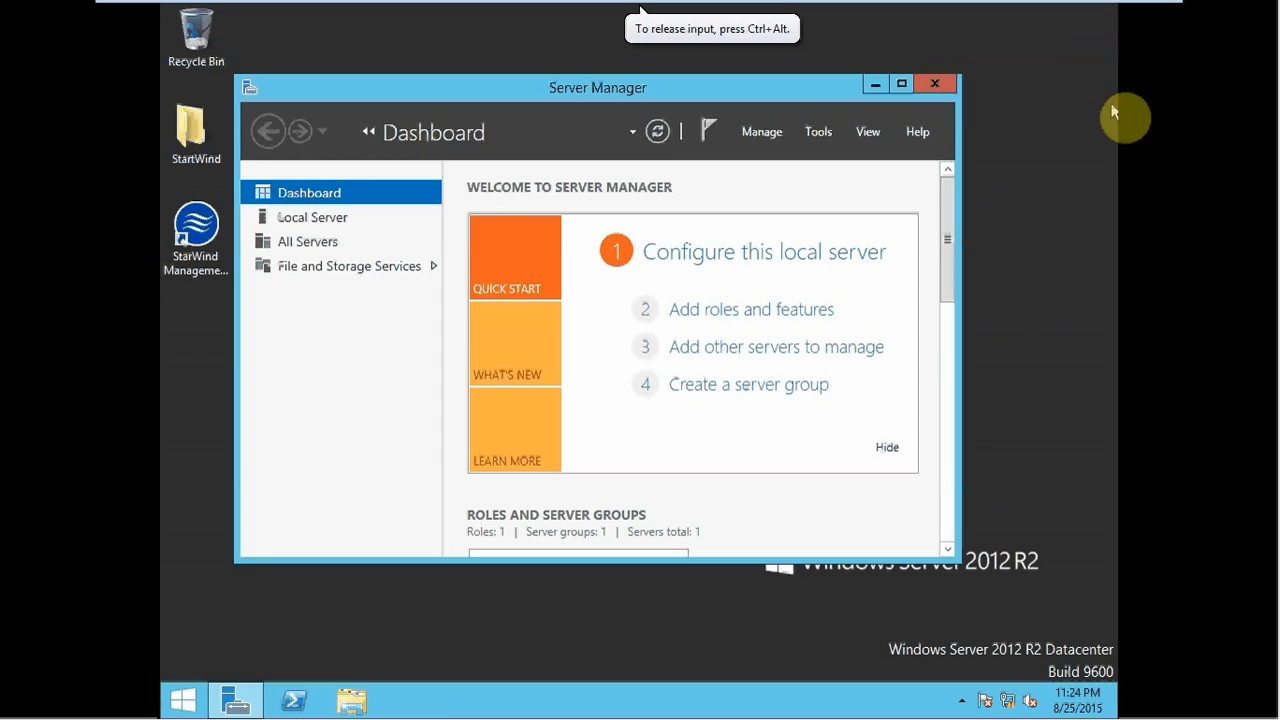
click(927, 88)
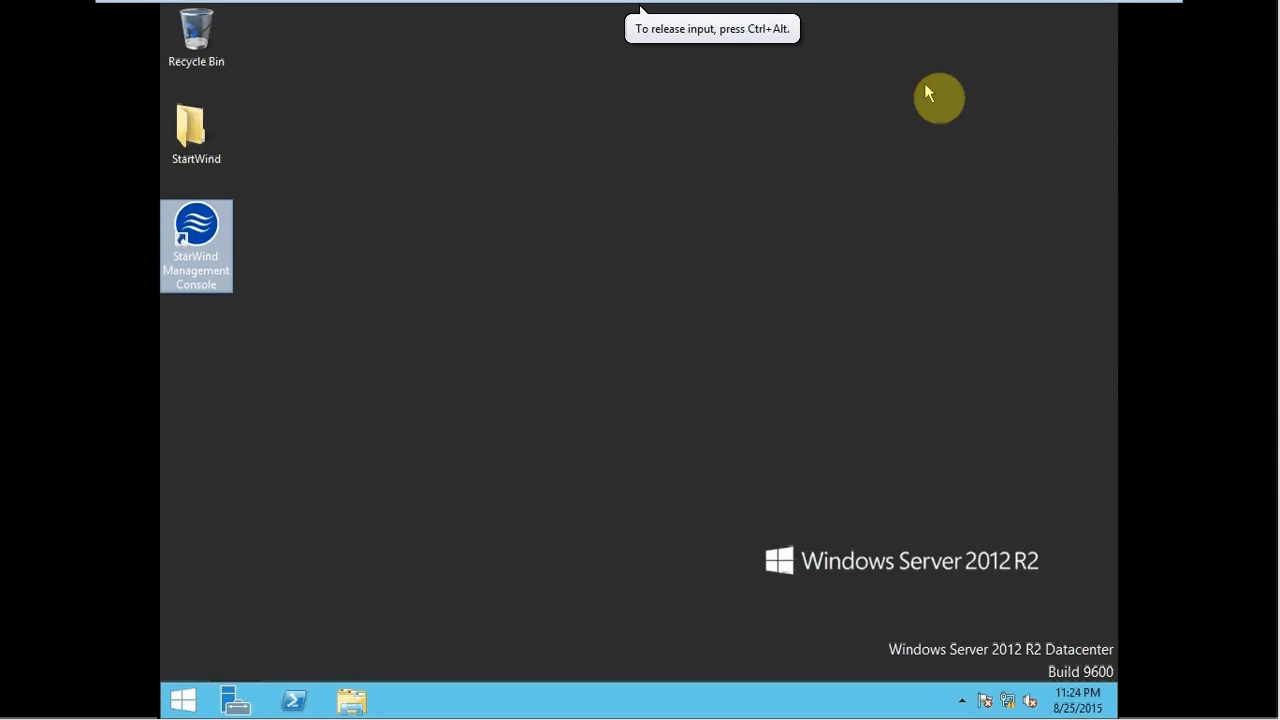
- Refresh the empty desktop and reopen Server Manager from the Start screen
right_click(473, 276)
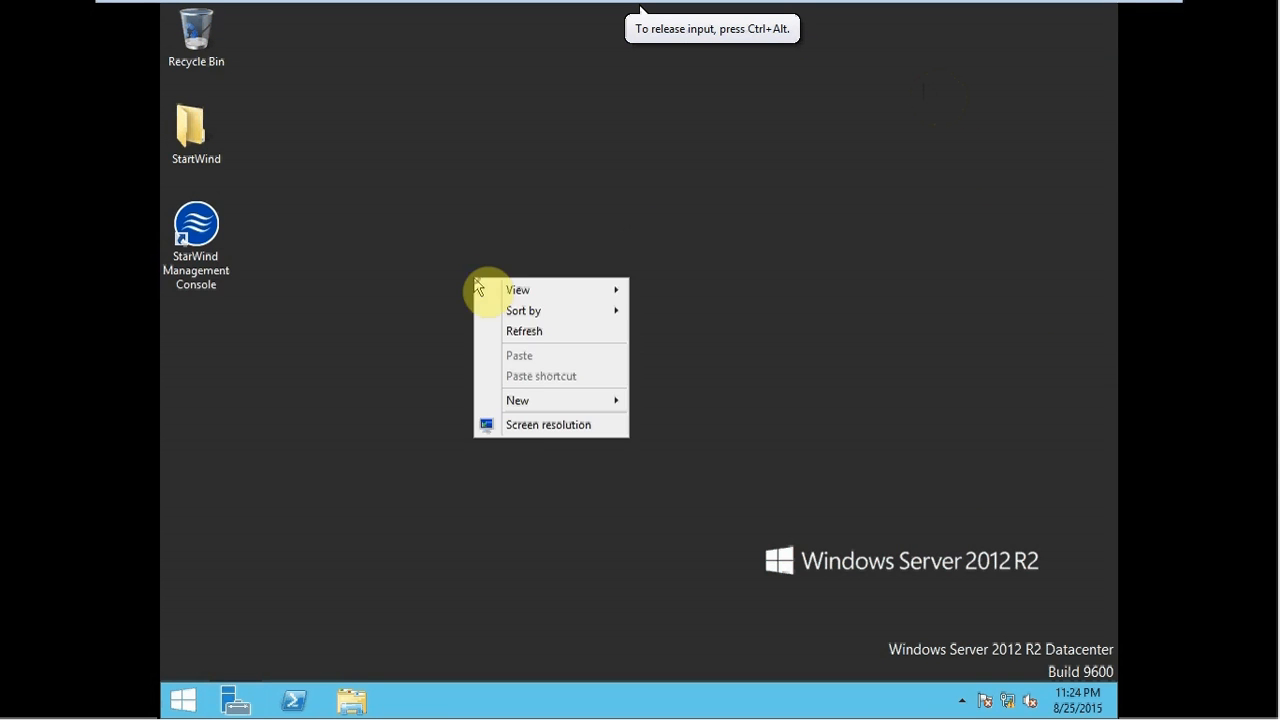
click(525, 331)
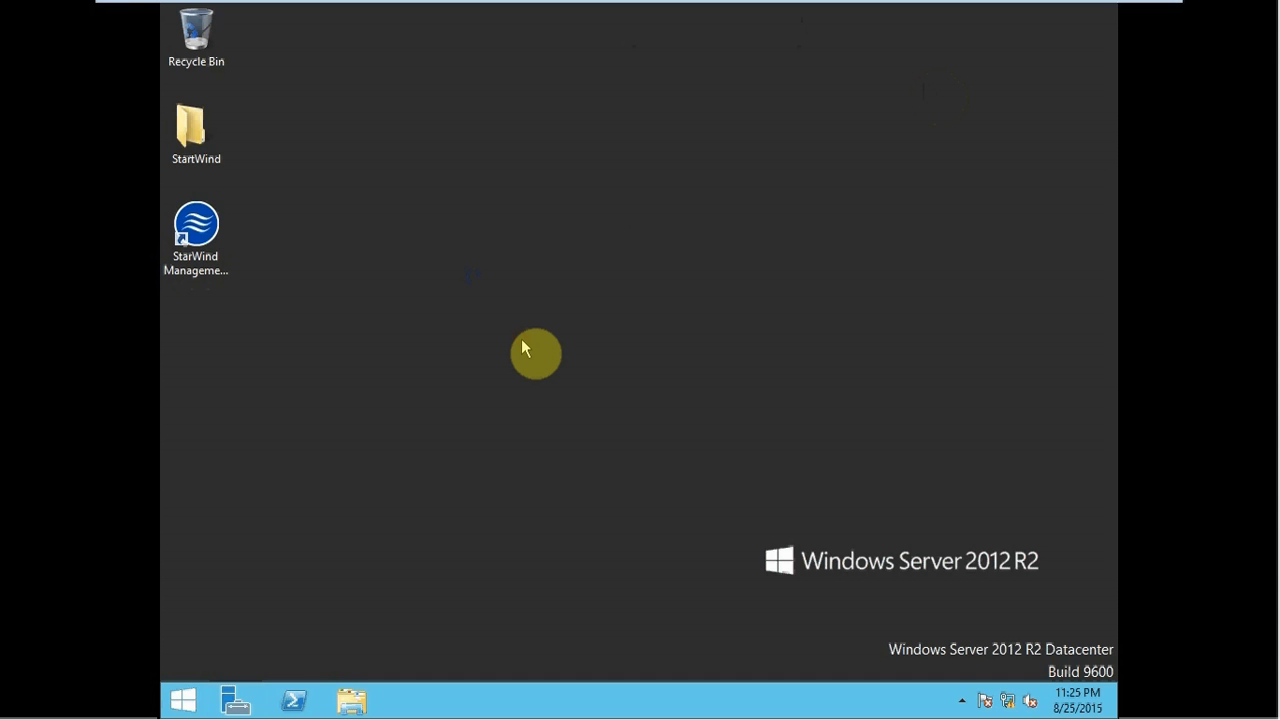
key(super)
key(super)
click(236, 702)
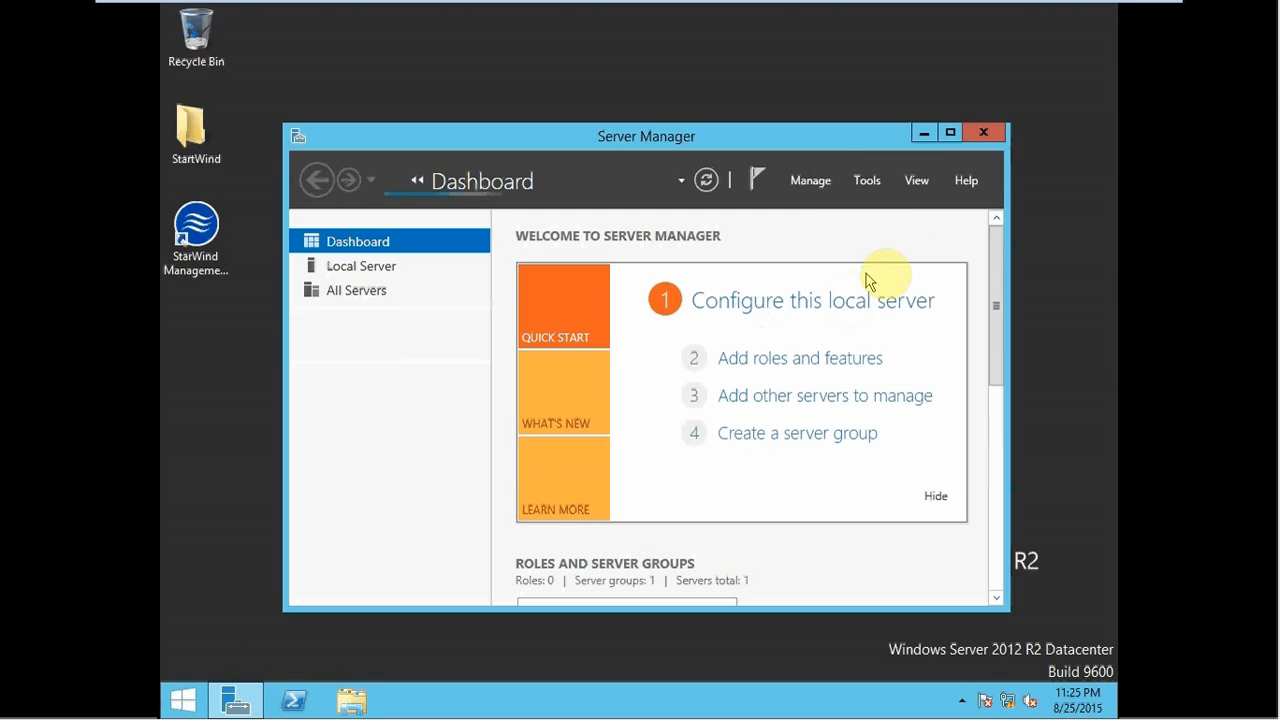
- Maximize Server Manager and launch Computer Management to its Disk Management view
double_click(812, 140)
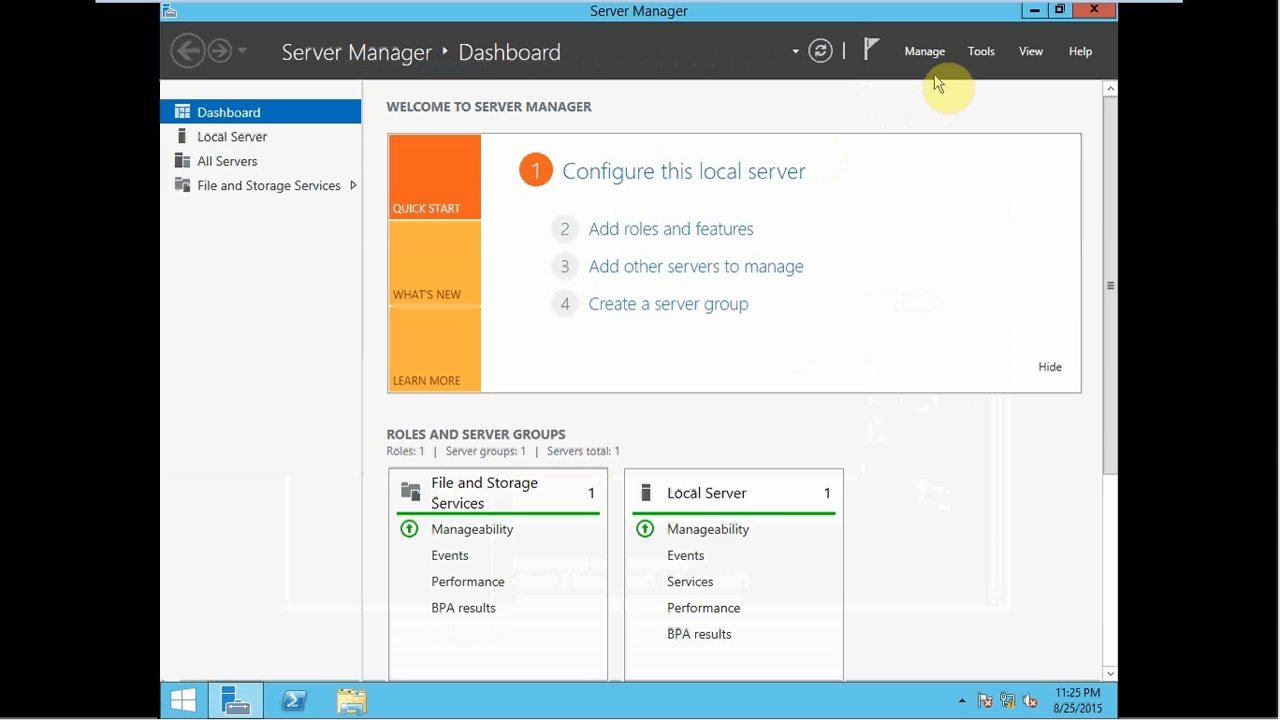
click(980, 52)
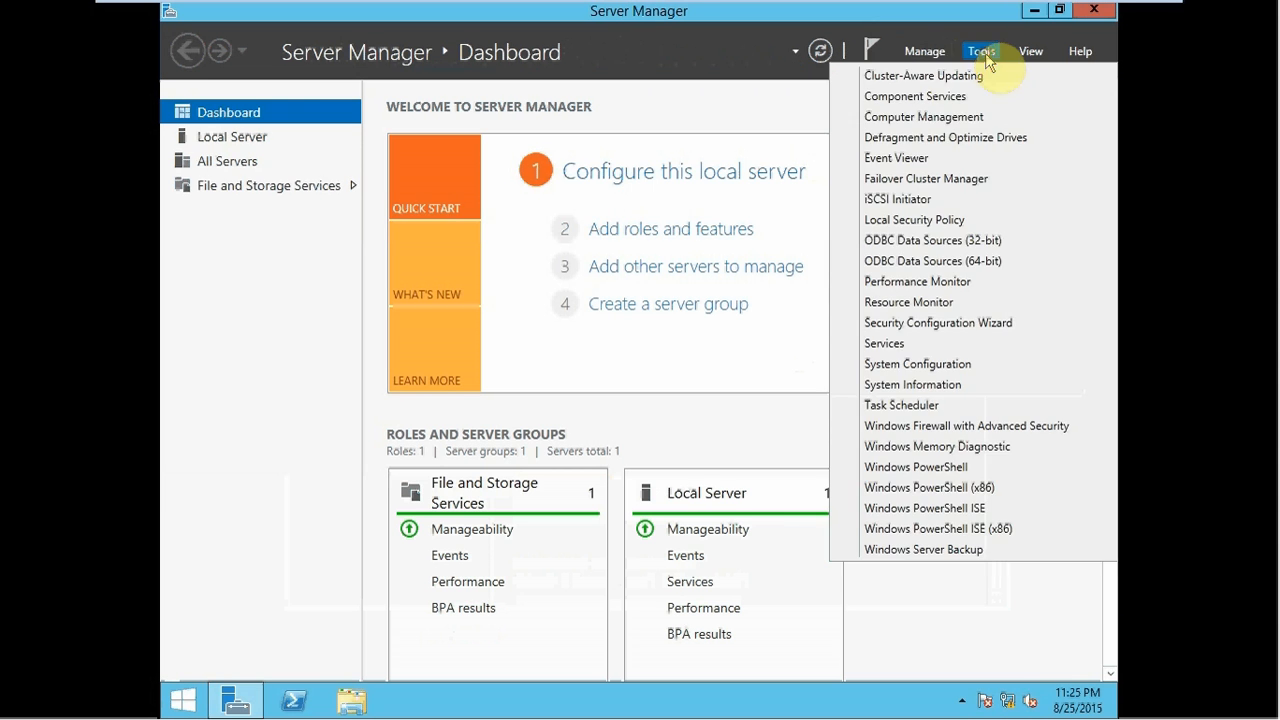
click(926, 117)
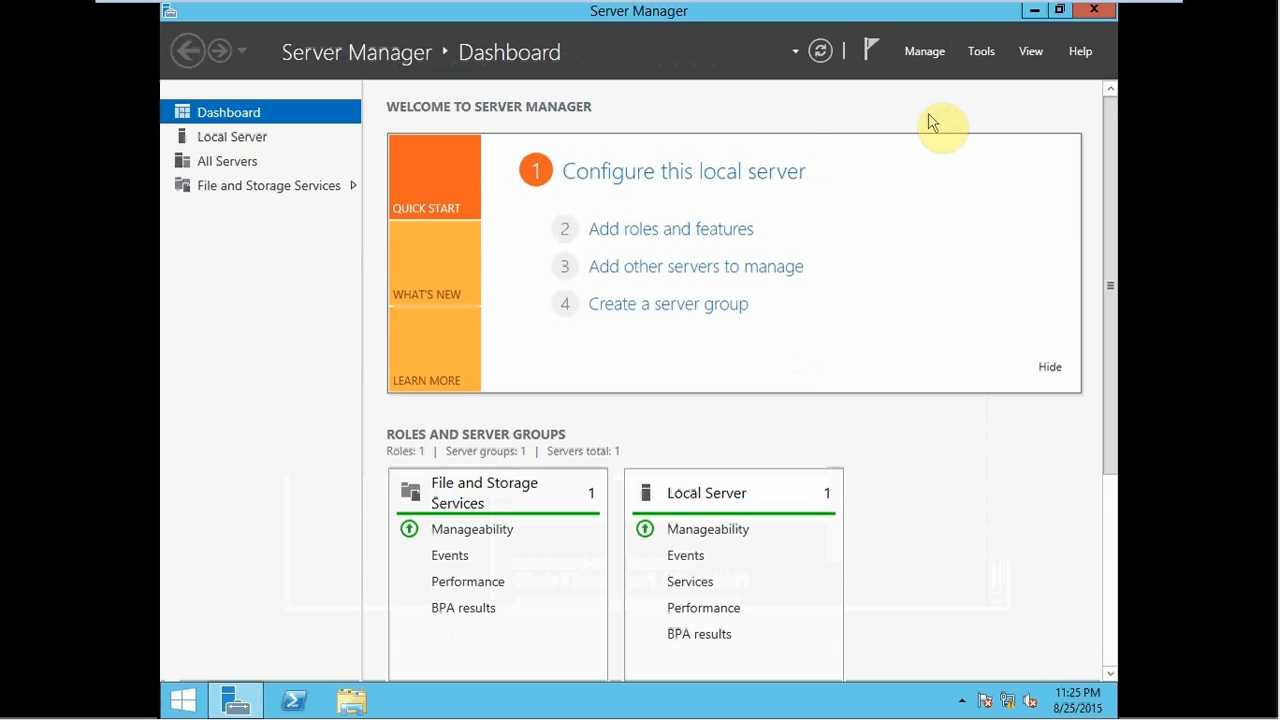
click(274, 270)
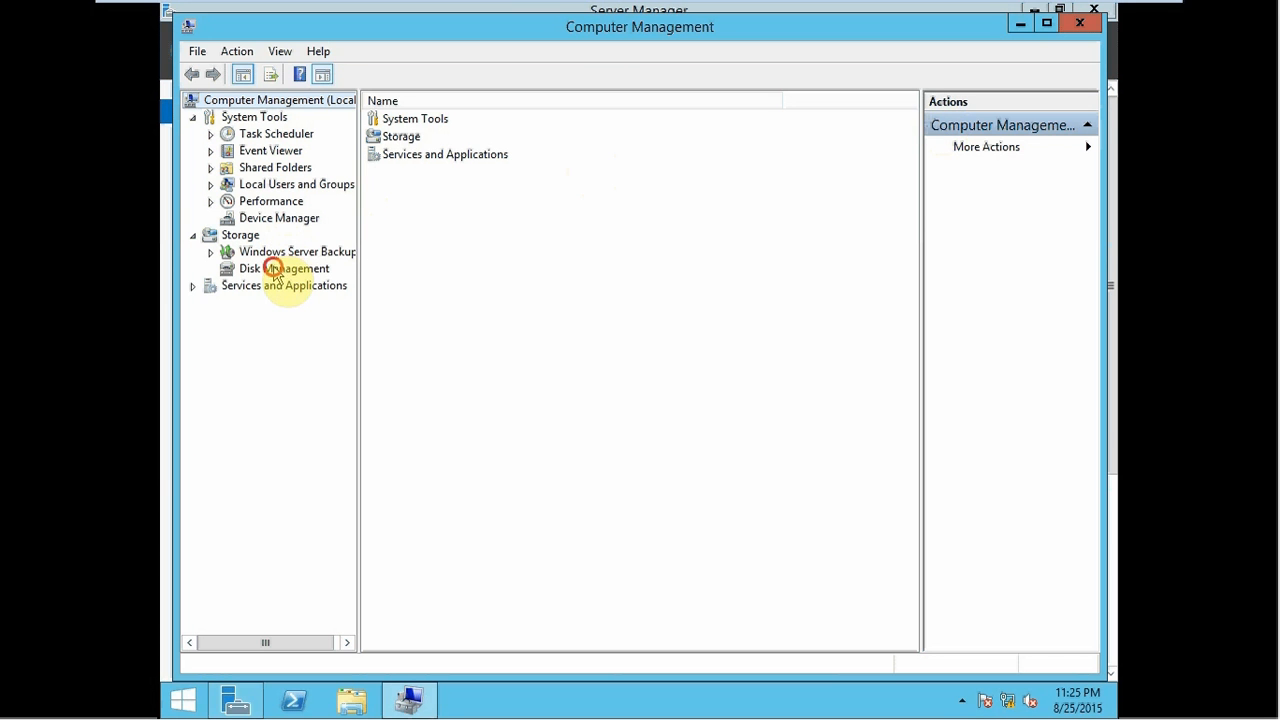
- Change the CD-ROM 0 drive letter from D: to B:, then minimize Computer Management
double_click(443, 30)
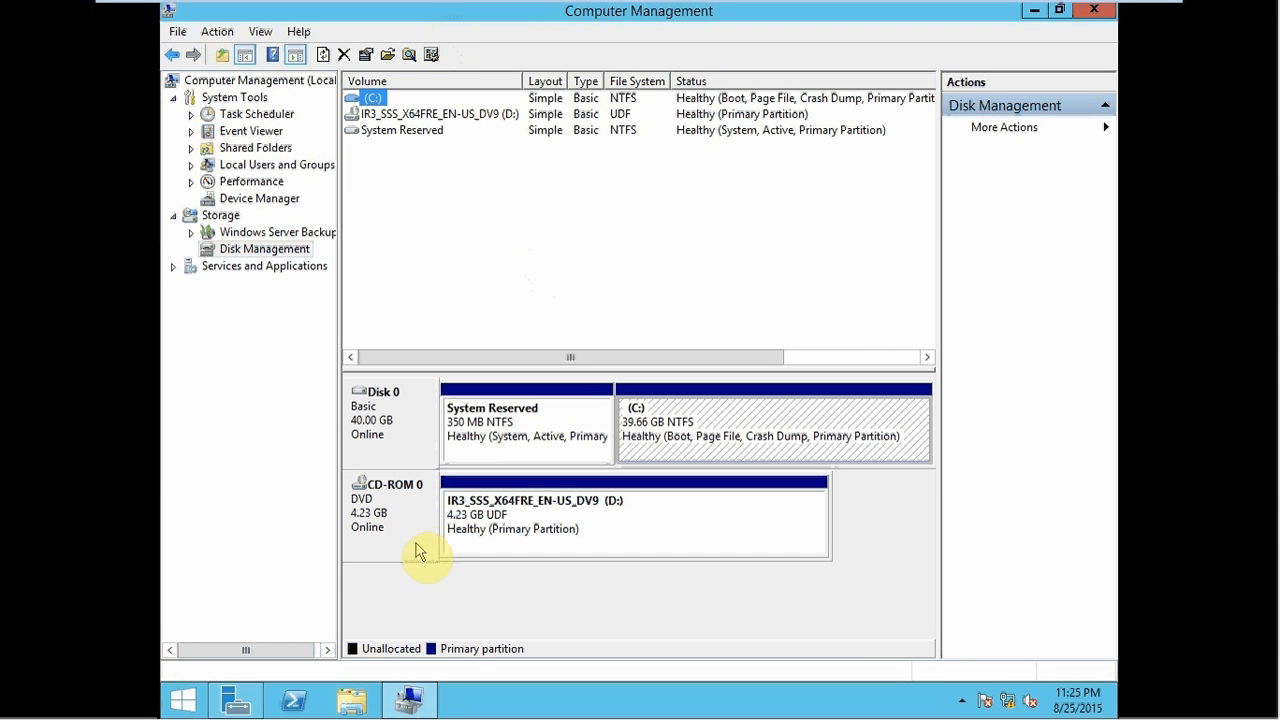
click(413, 531)
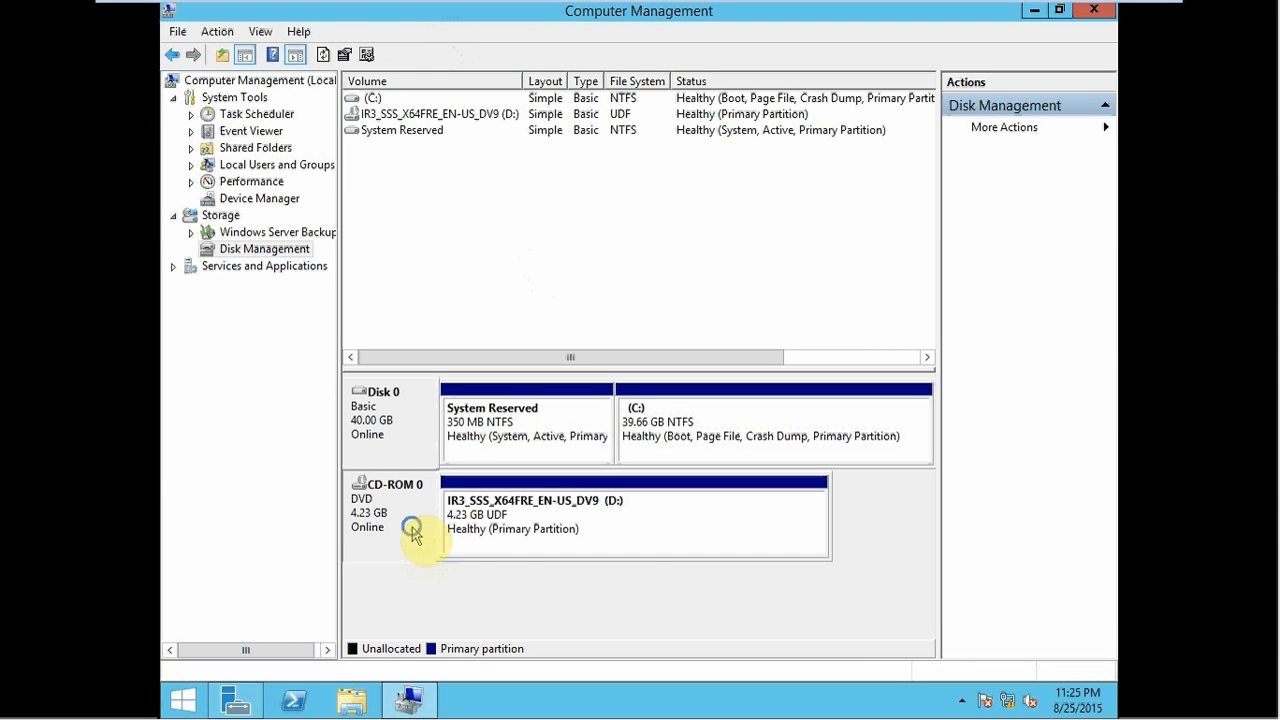
right_click(413, 531)
click(457, 541)
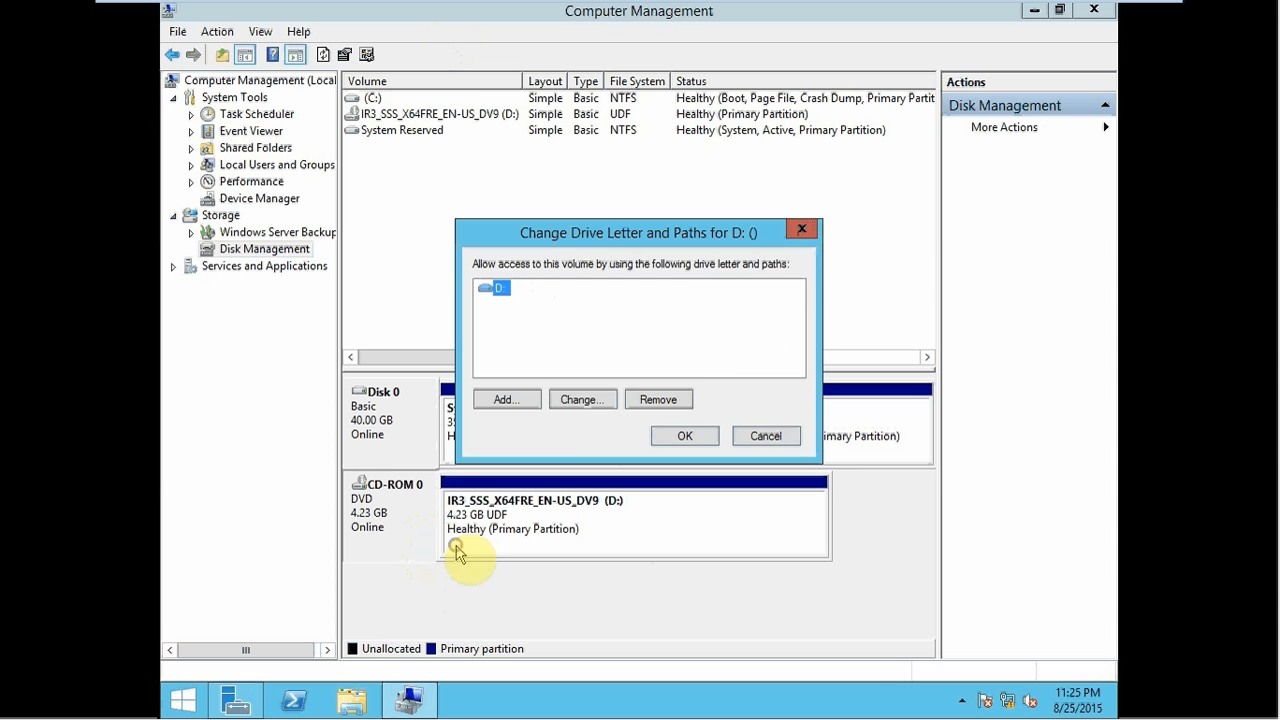
click(562, 398)
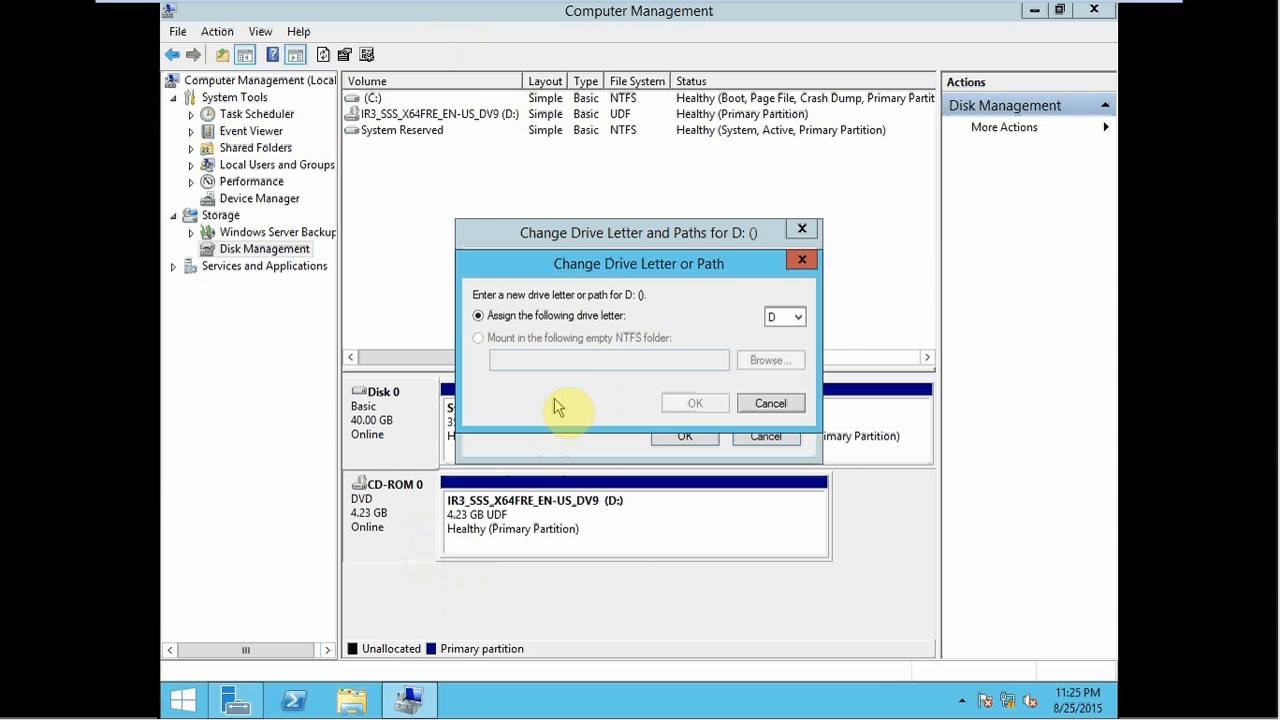
click(795, 316)
click(787, 333)
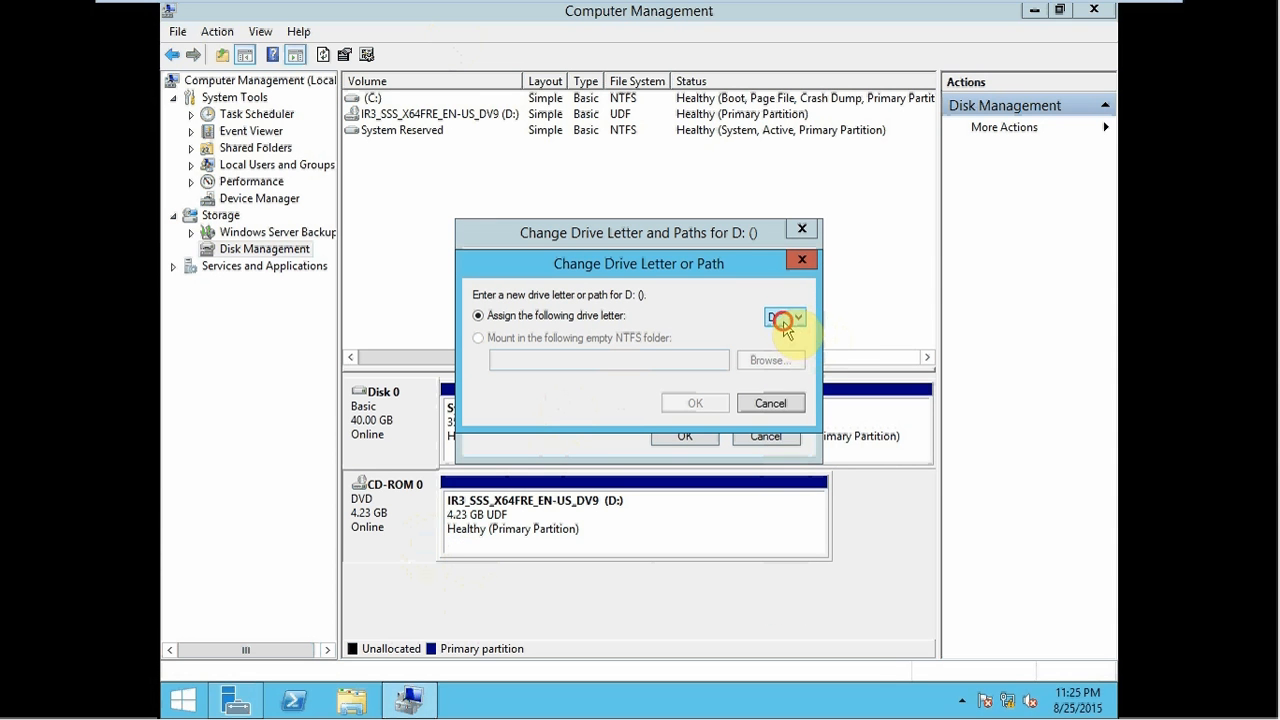
click(786, 318)
click(782, 348)
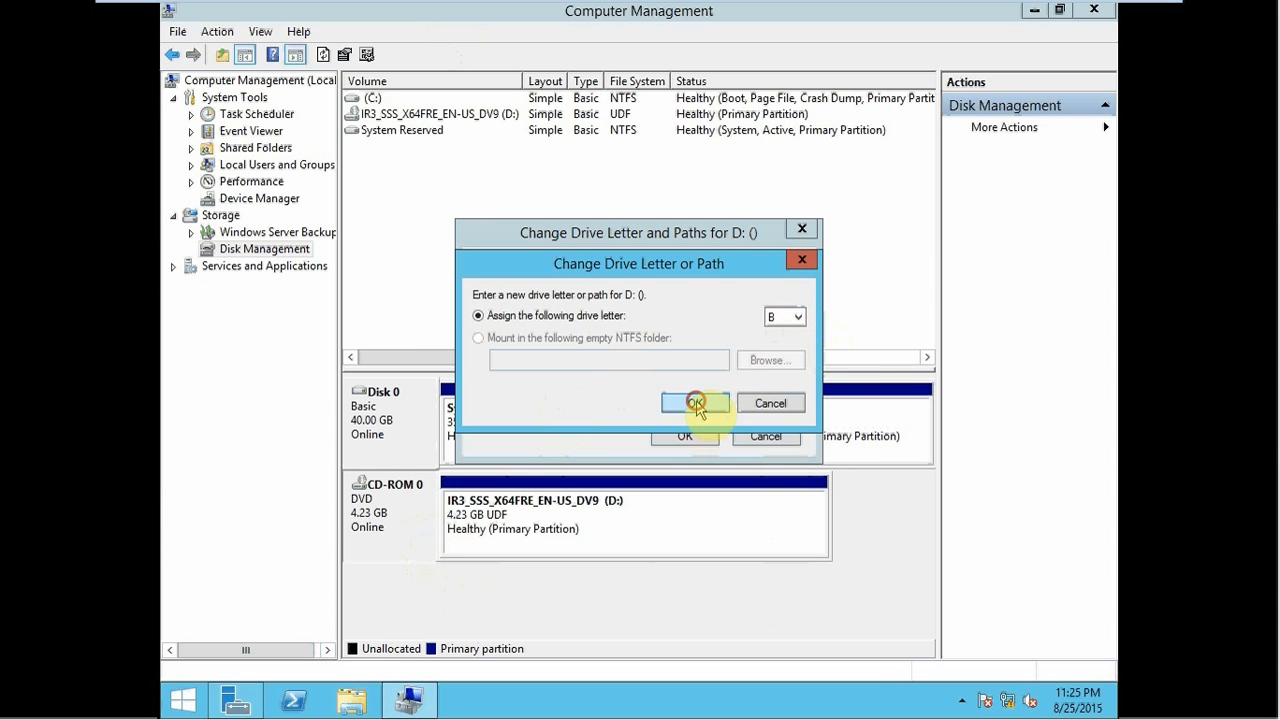
click(694, 405)
click(705, 416)
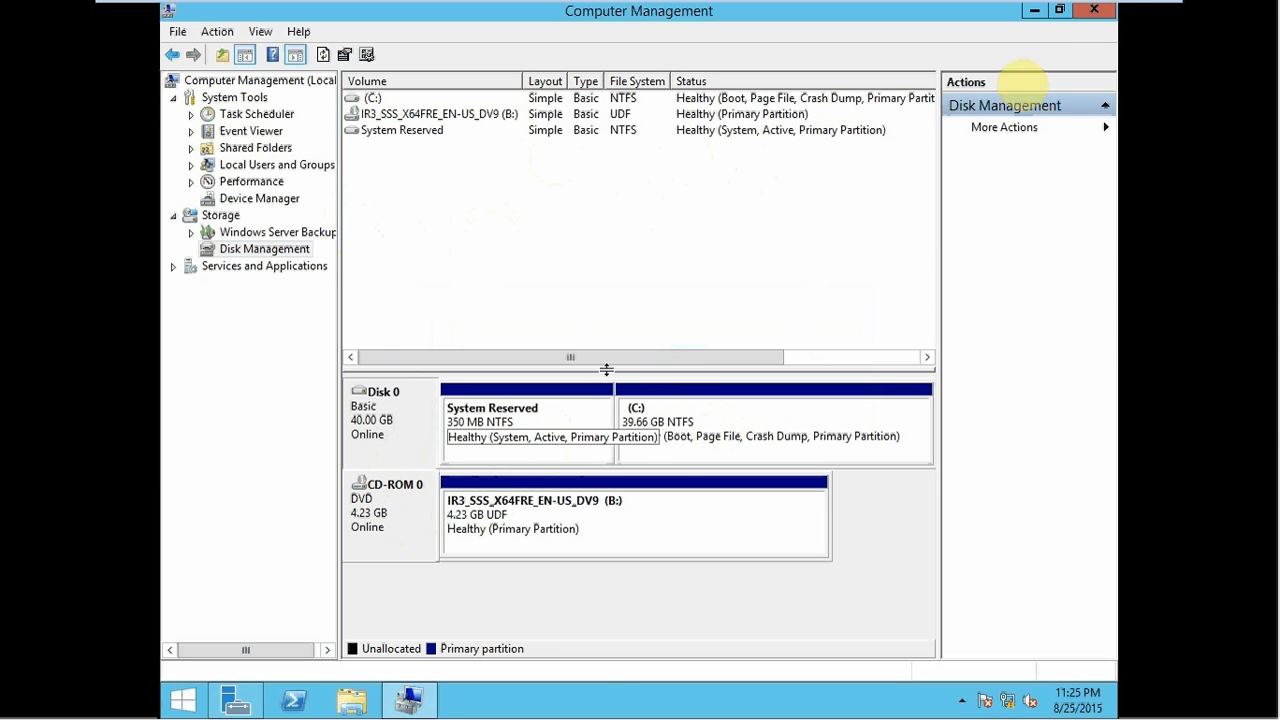
click(1033, 12)
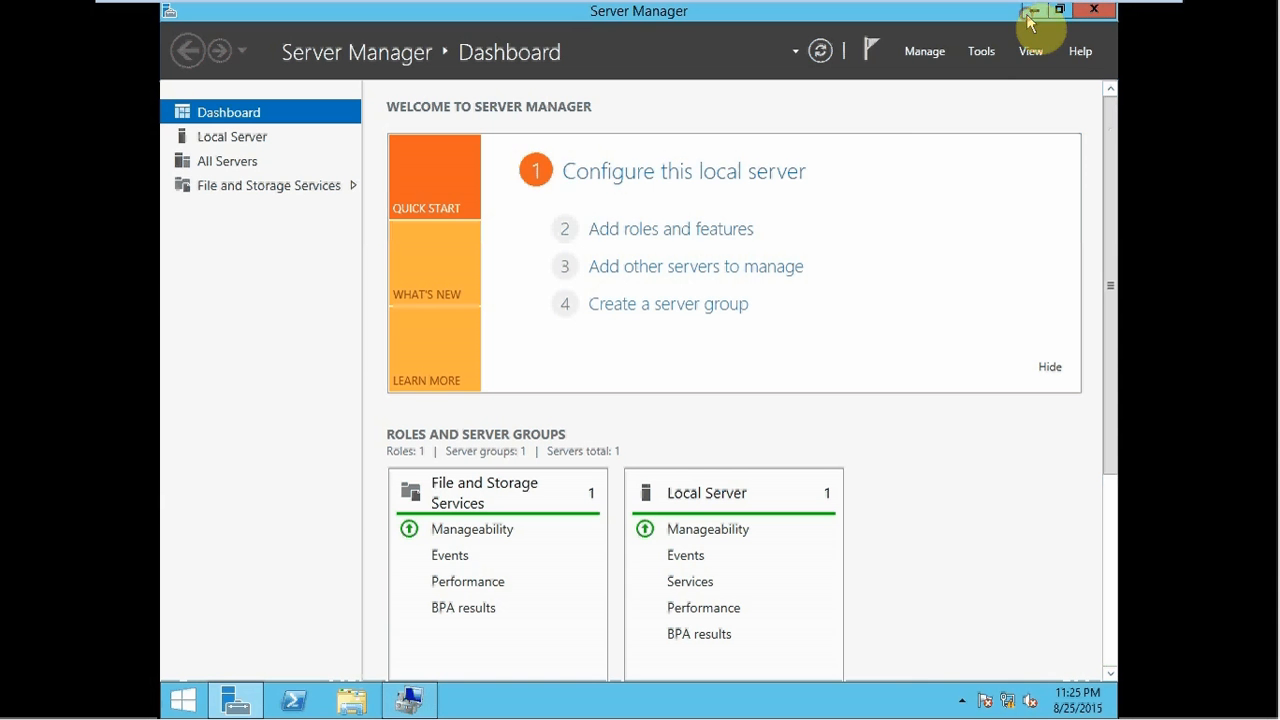
- Launch iSCSI Initiator, start its service, and add target portal 127.0.0.1 on port 3260
click(981, 58)
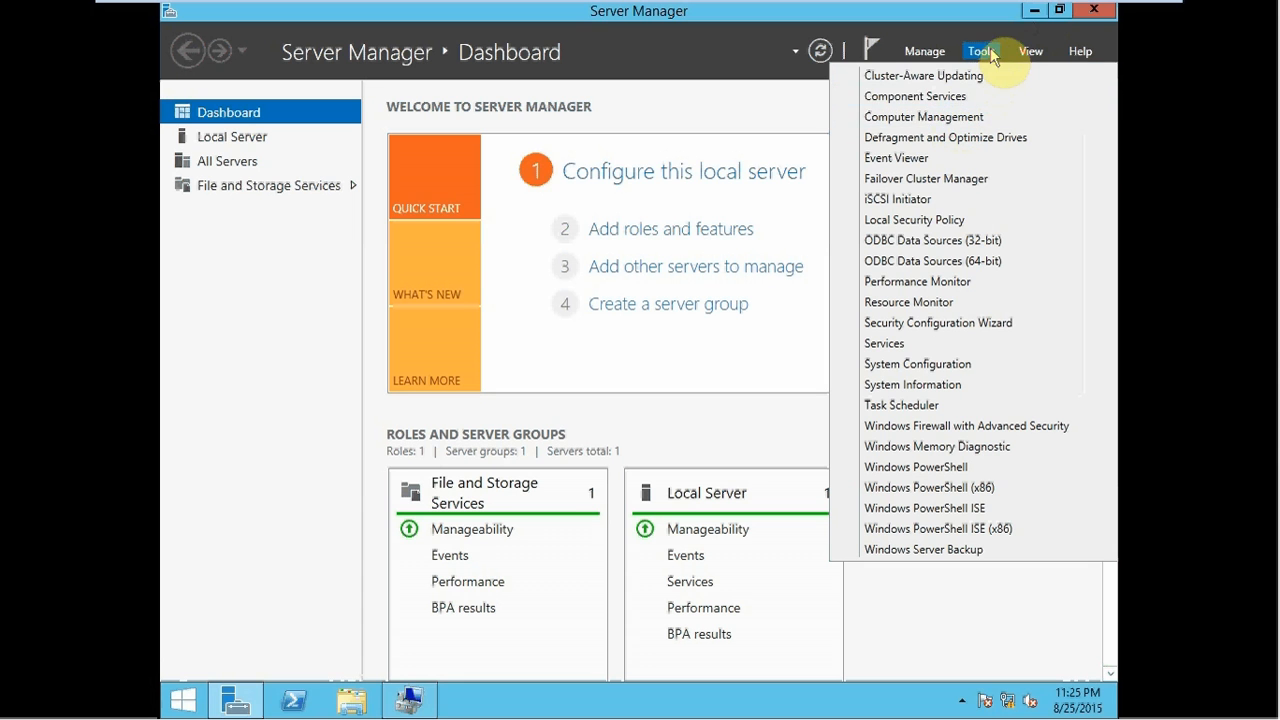
click(899, 203)
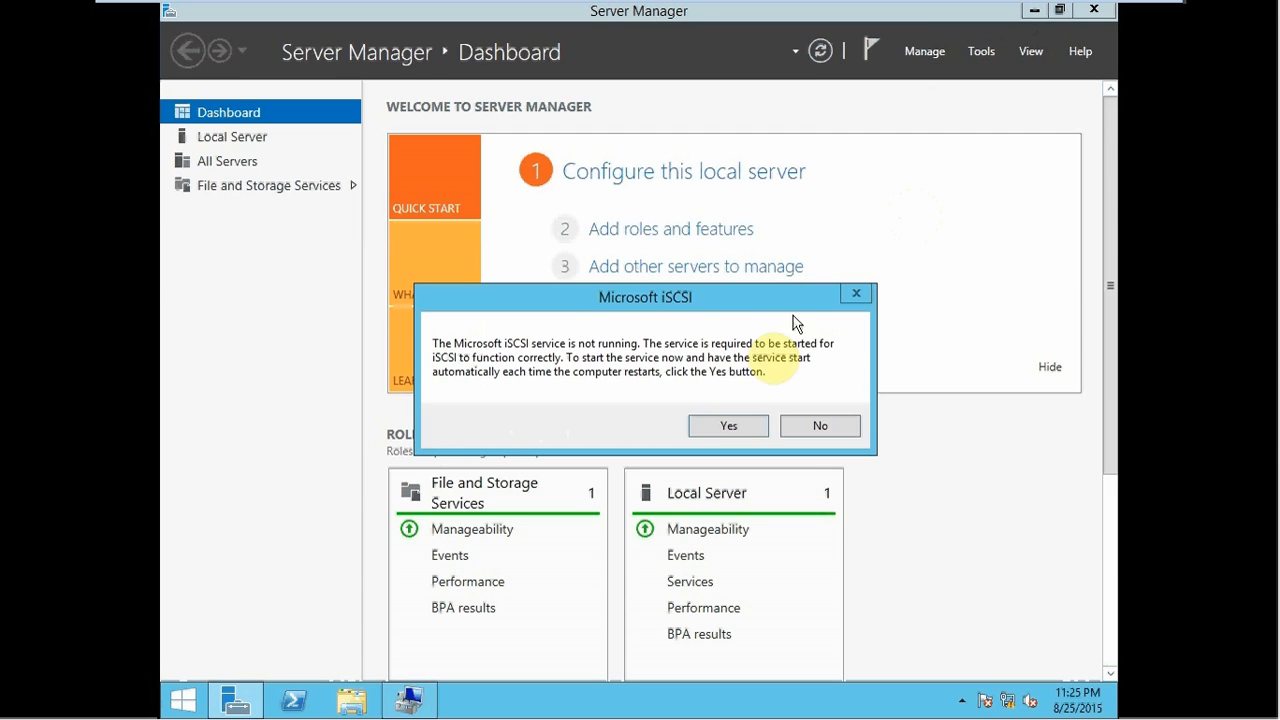
click(716, 429)
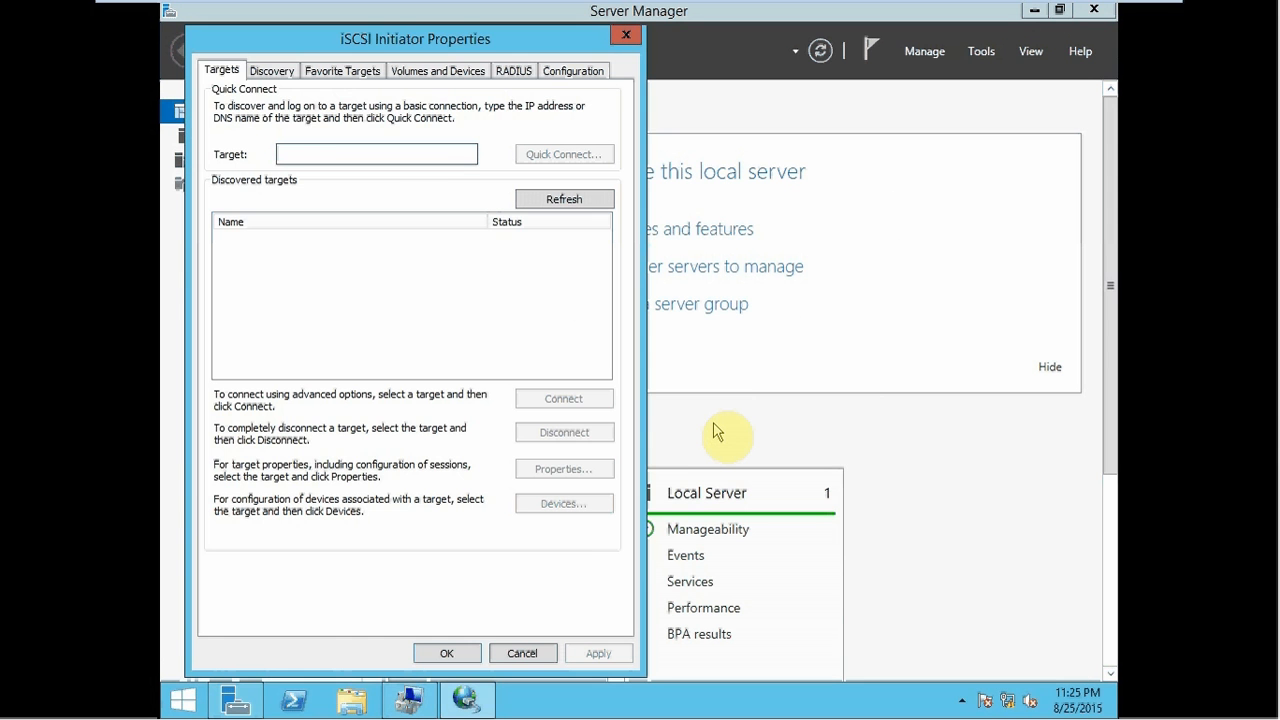
click(262, 71)
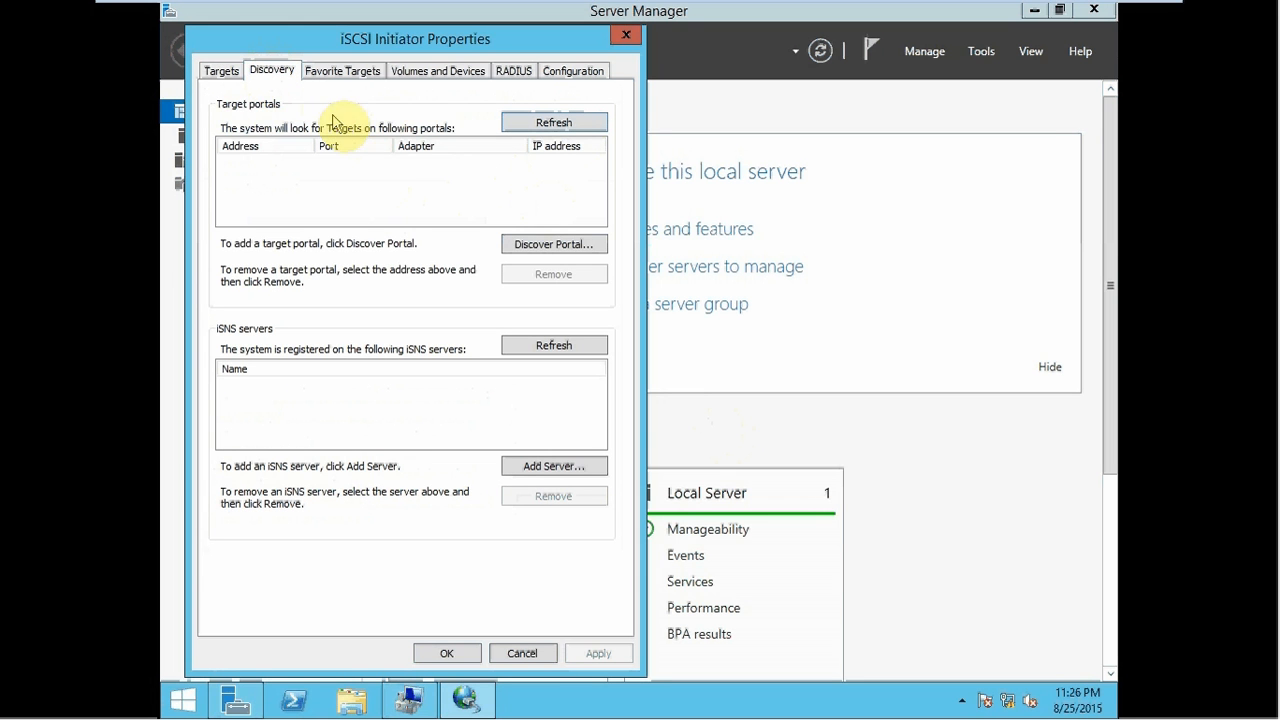
click(548, 252)
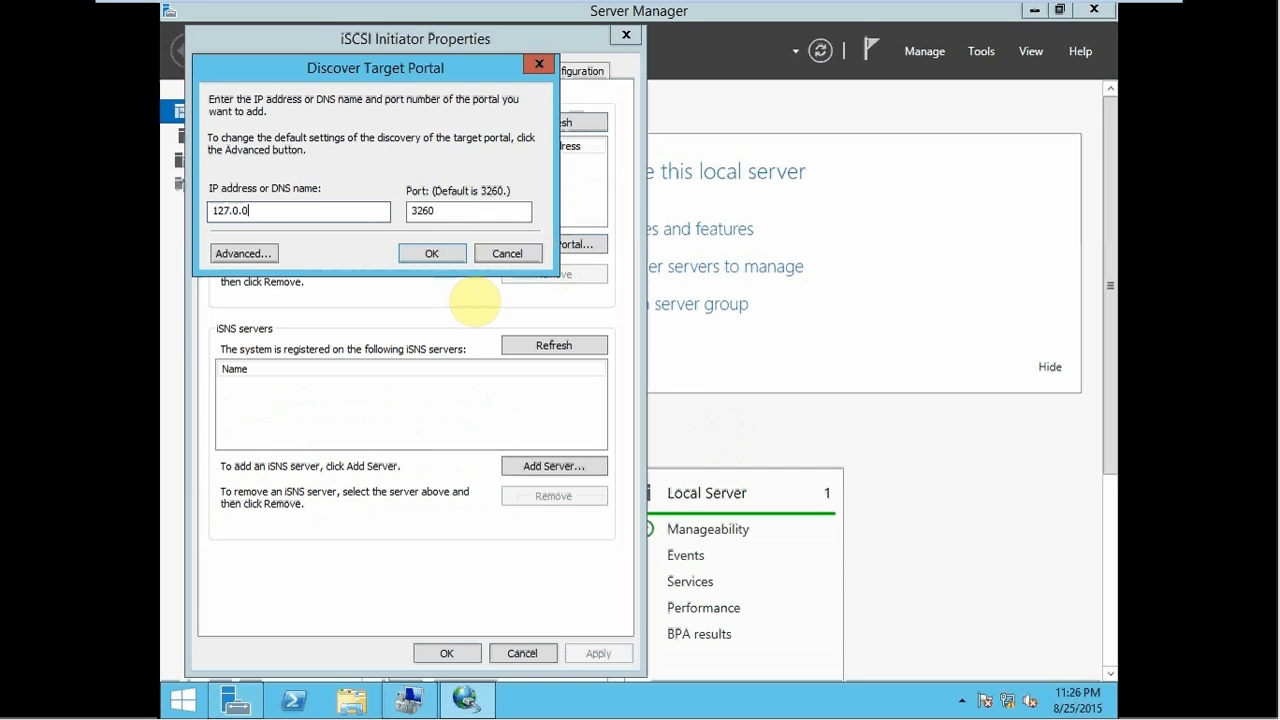
click(432, 256)
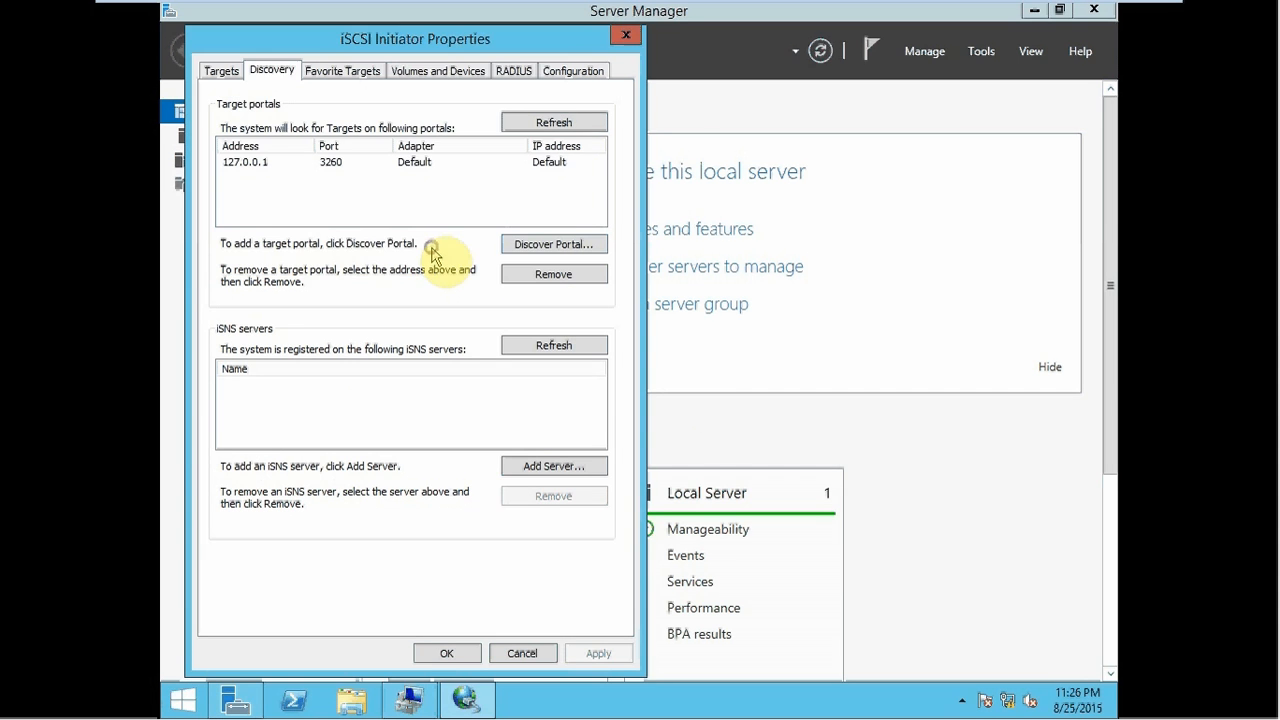
- Connect the datadrive target with multi-path enabled
click(222, 74)
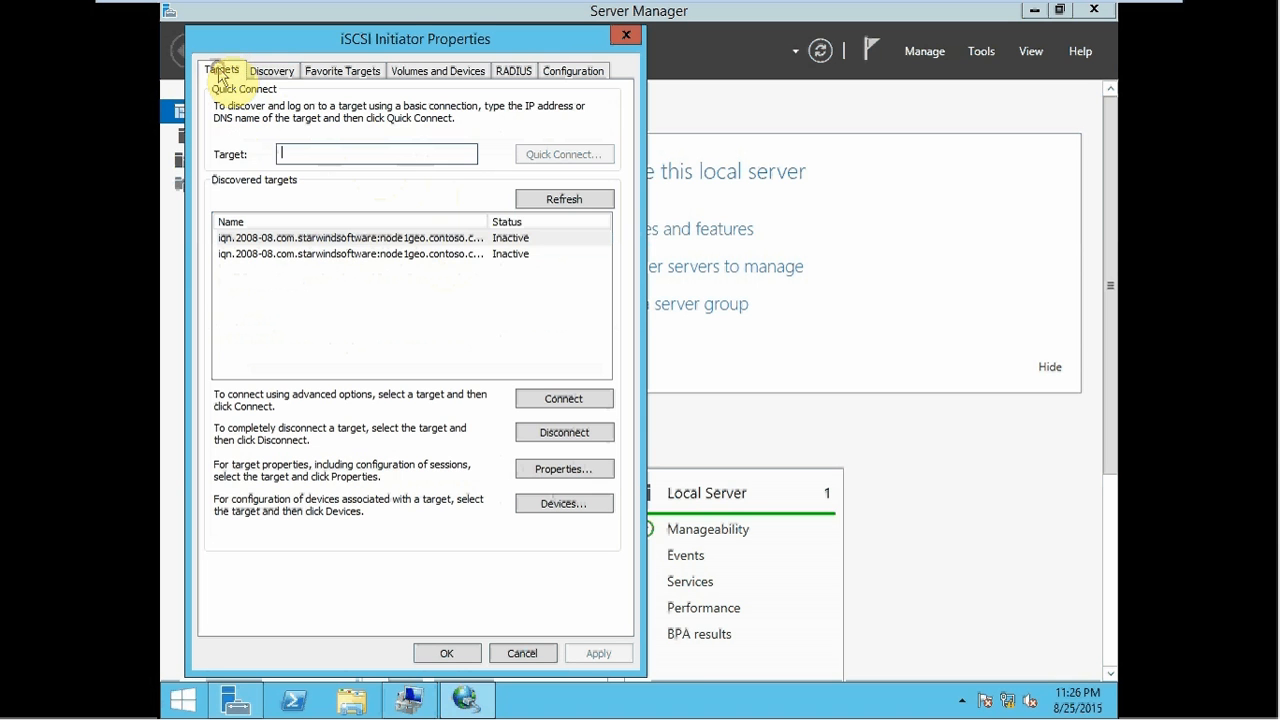
click(457, 240)
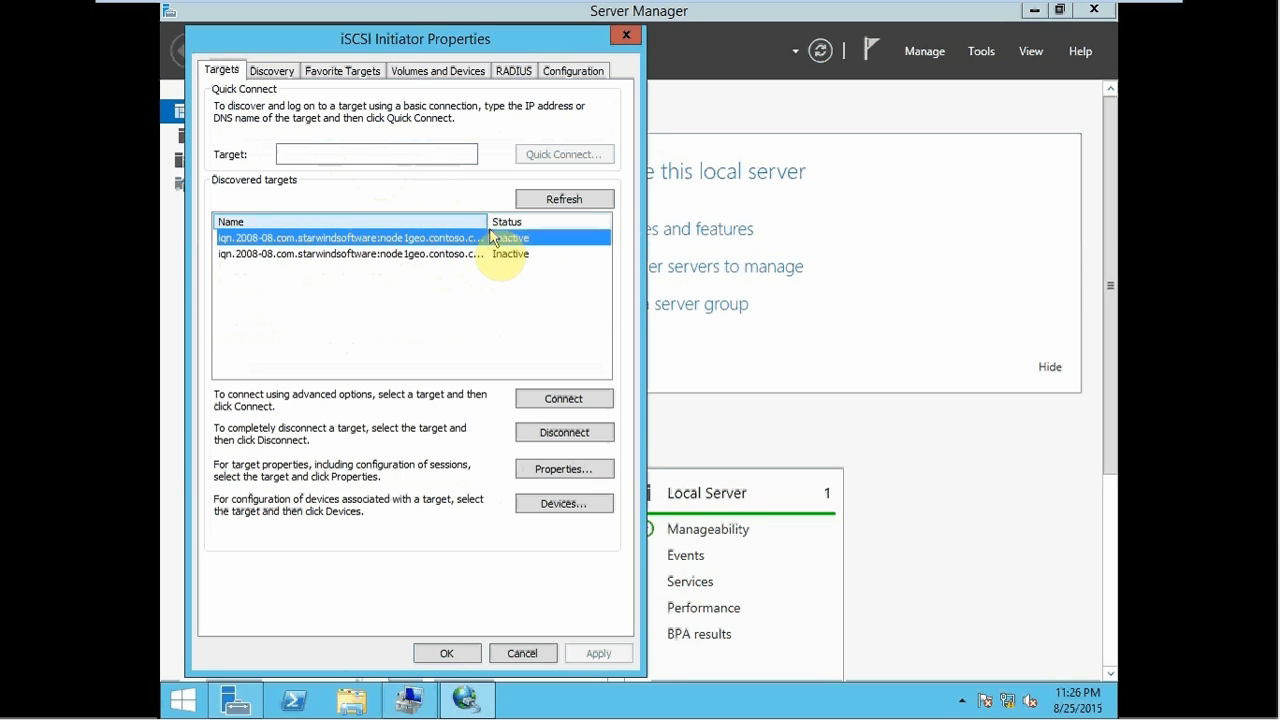
click(556, 401)
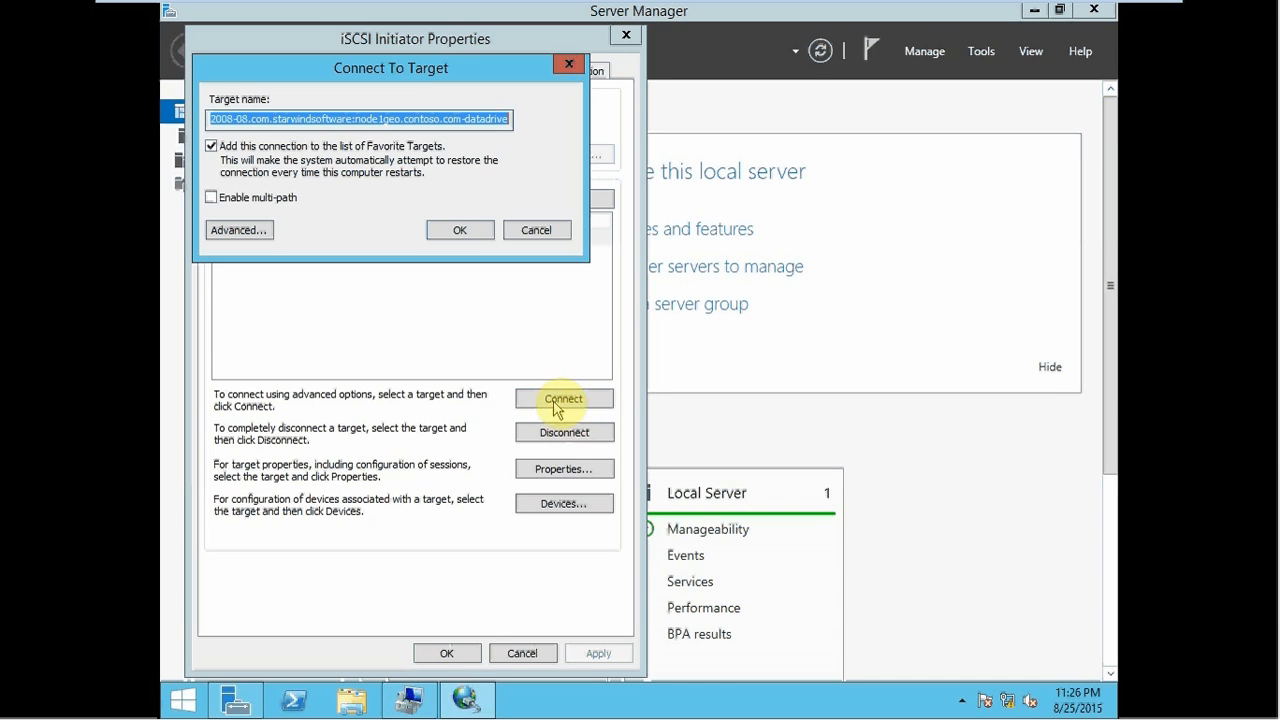
click(266, 200)
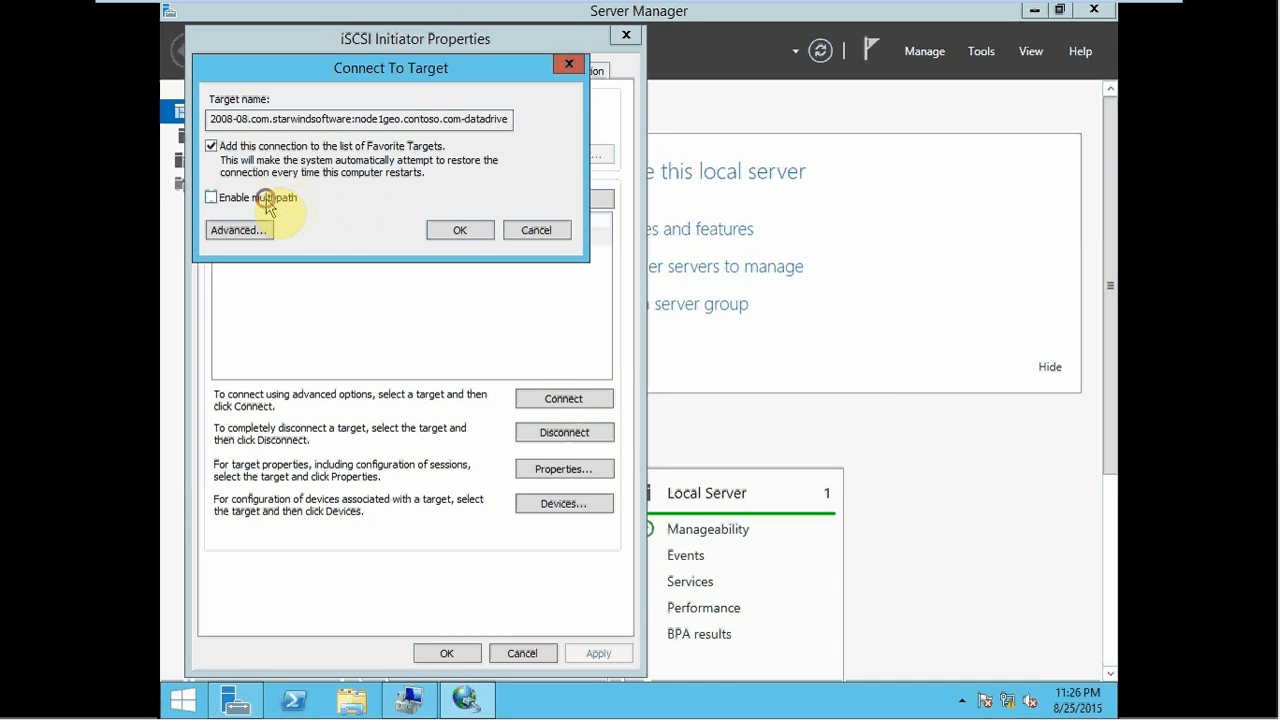
click(445, 230)
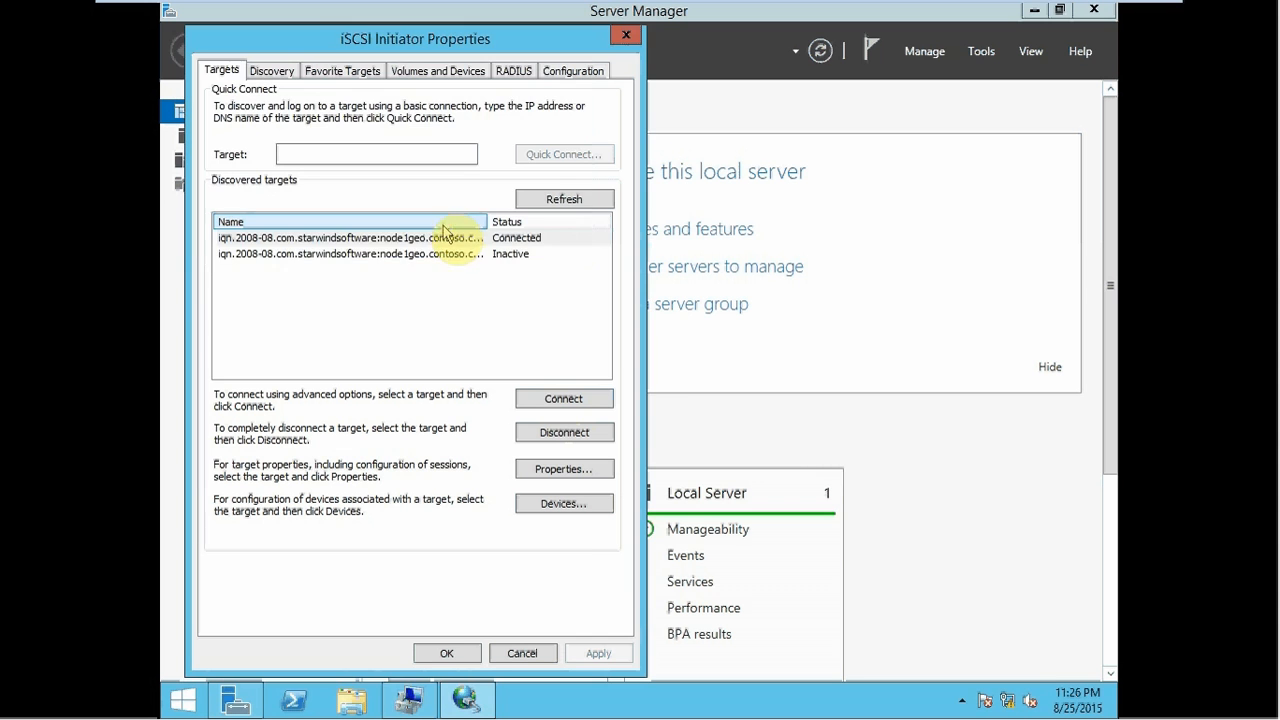
- Connect the logfile target with multi-path enabled and close iSCSI Initiator Properties
click(380, 253)
click(530, 396)
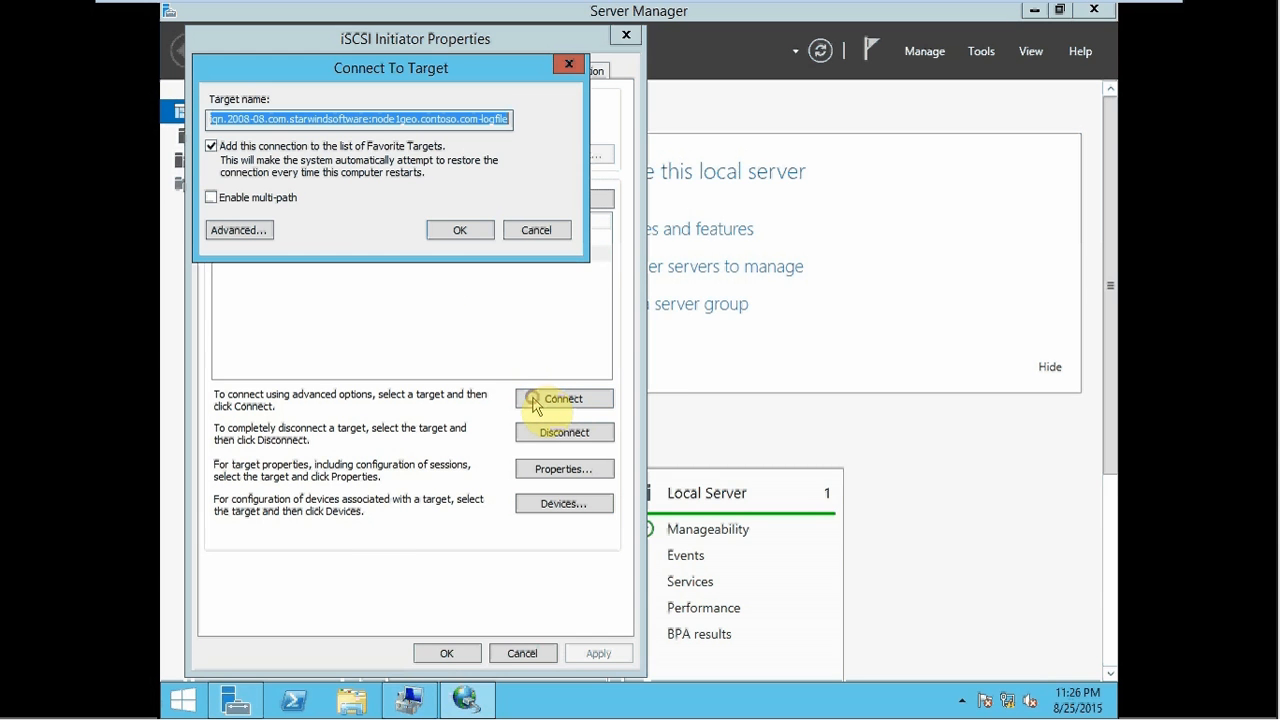
click(262, 200)
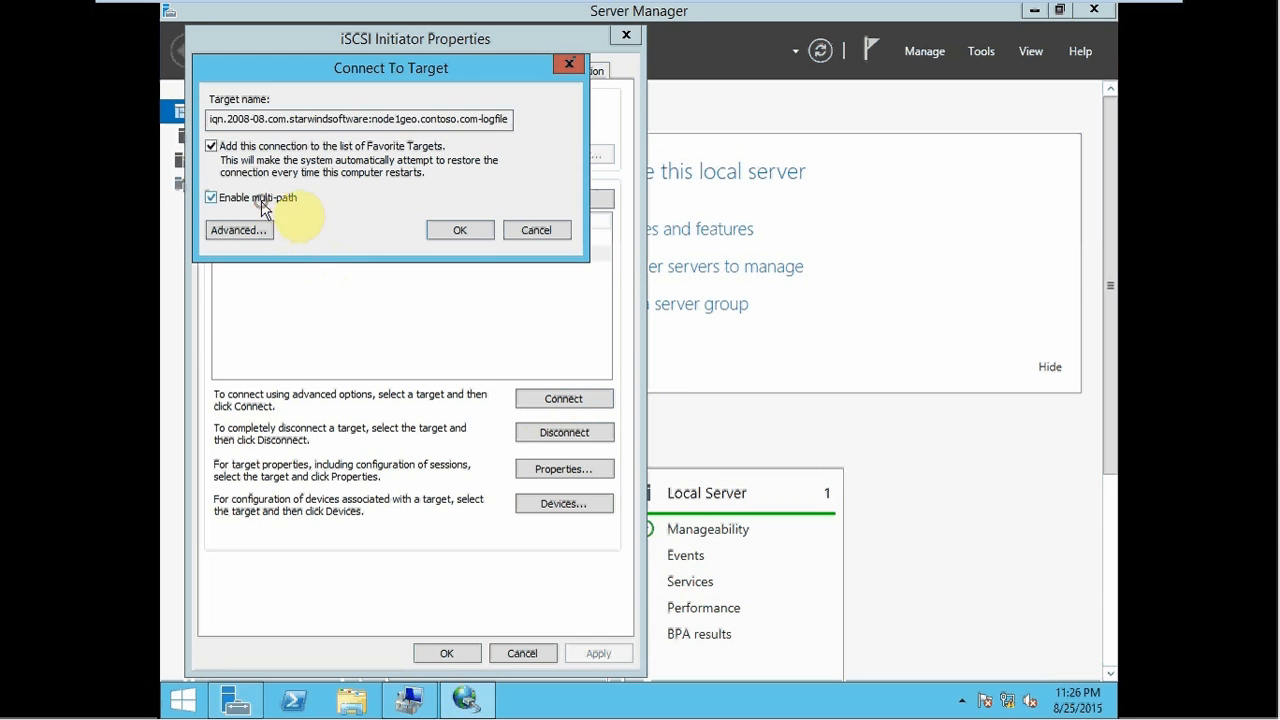
click(446, 236)
click(448, 652)
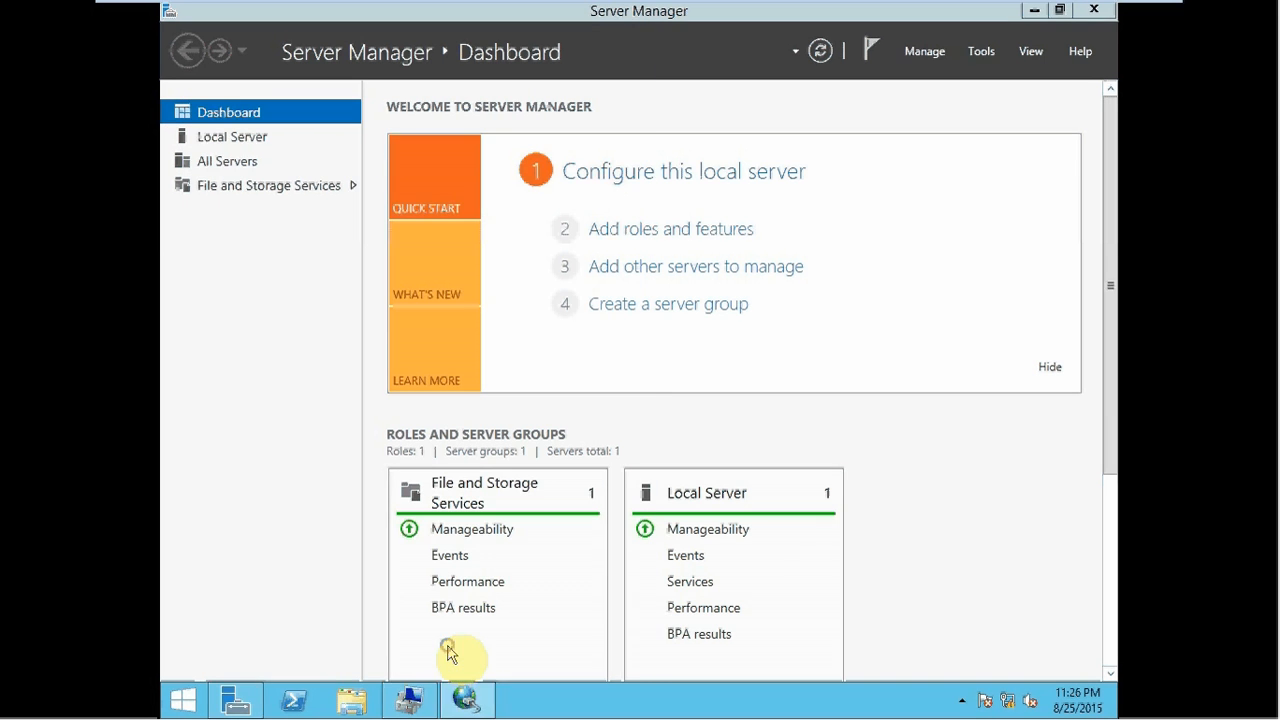
- Bring Disk 1 online and initialize it with a GPT partition style
click(420, 698)
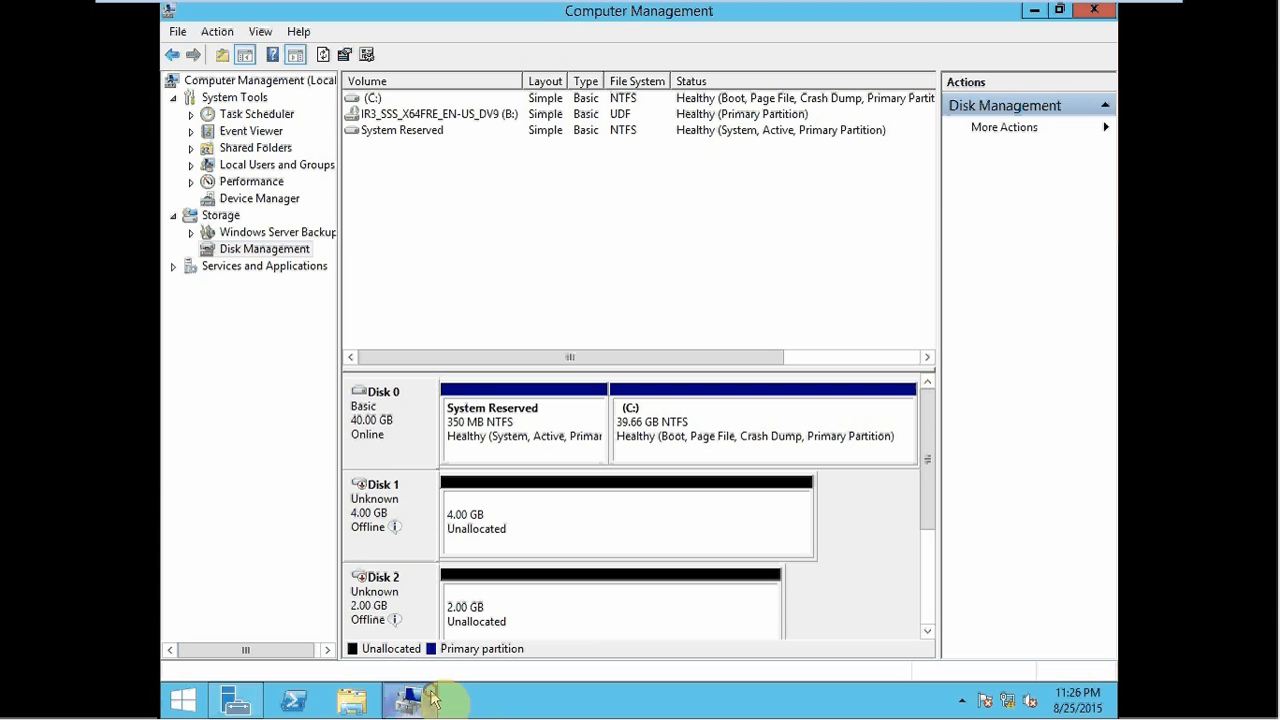
click(286, 250)
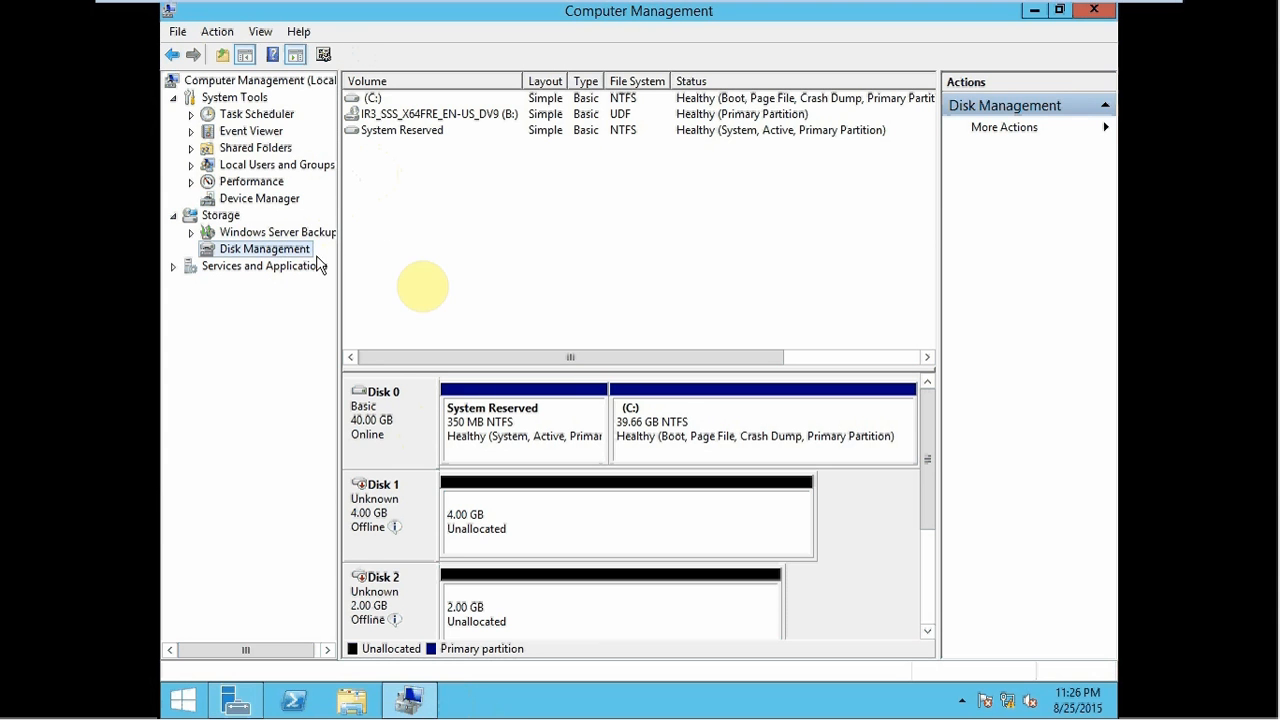
click(400, 512)
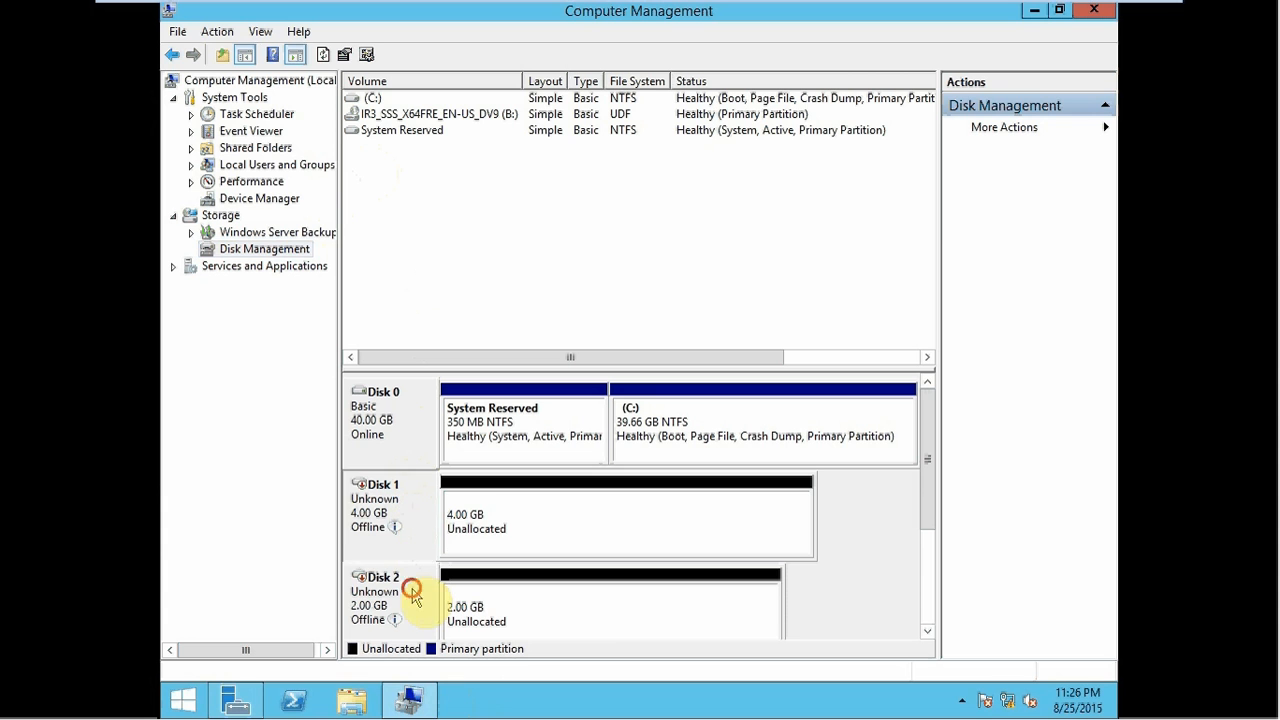
right_click(408, 508)
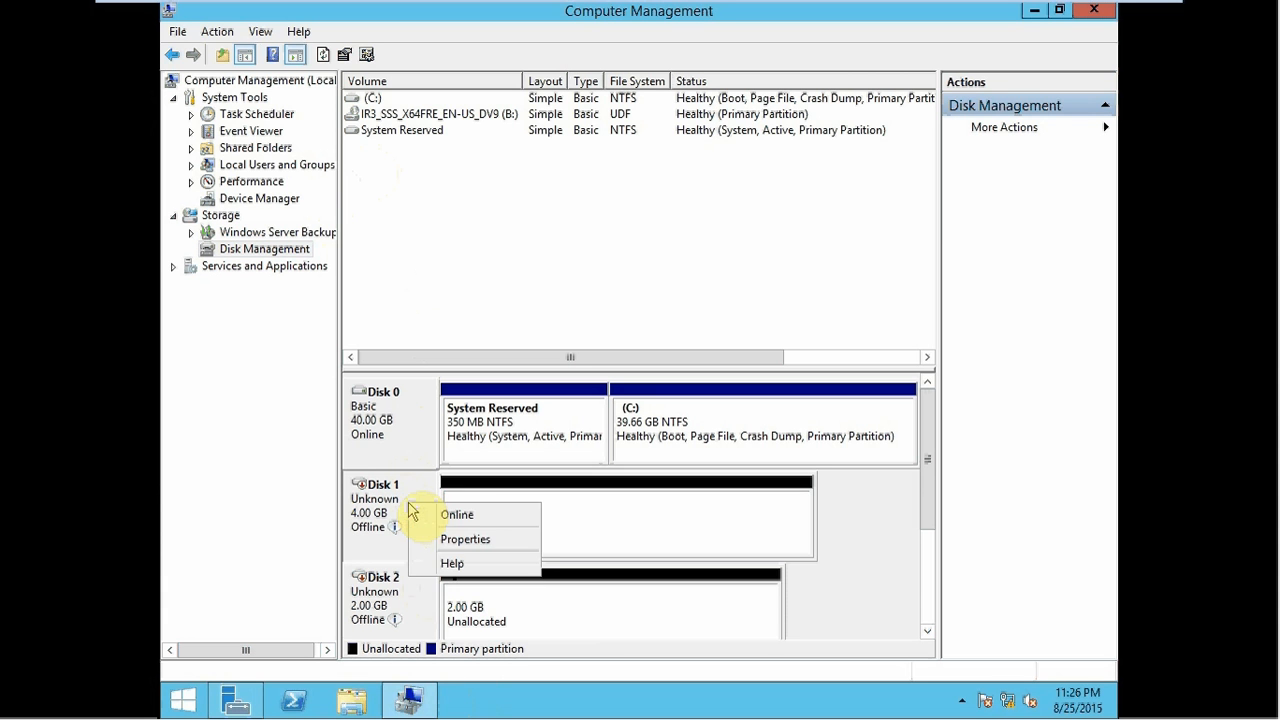
click(432, 516)
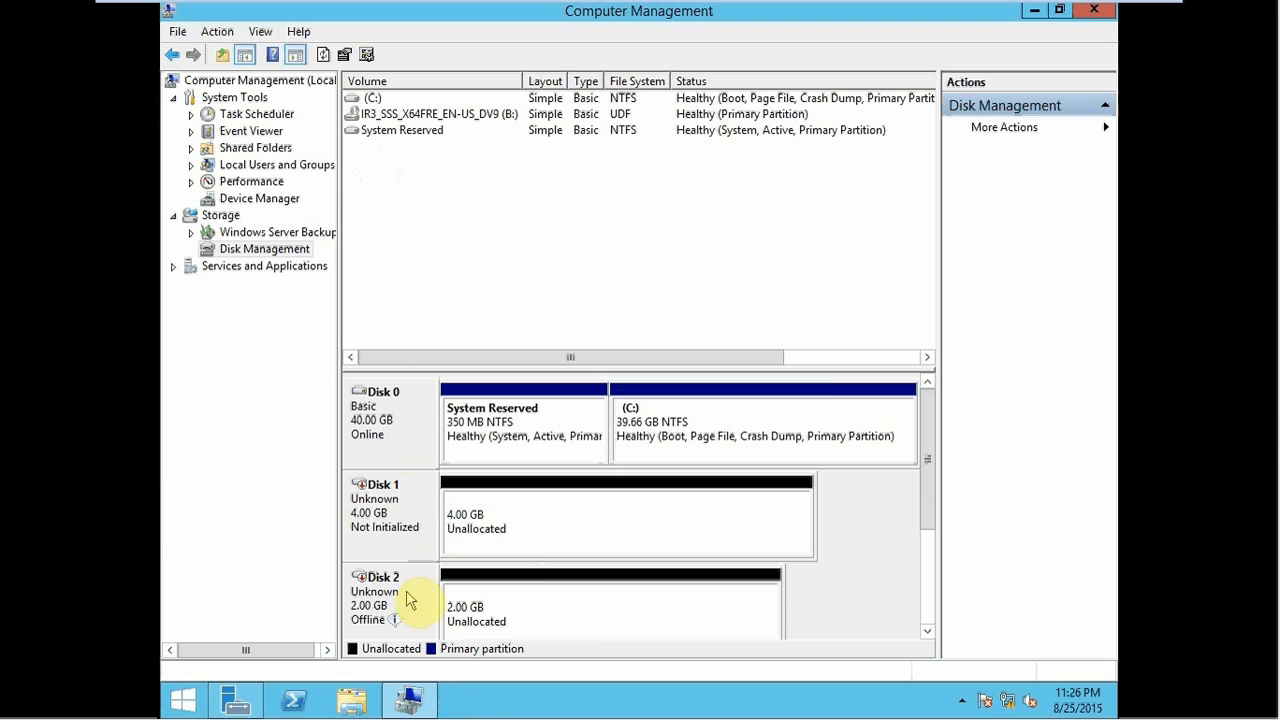
right_click(398, 513)
click(436, 527)
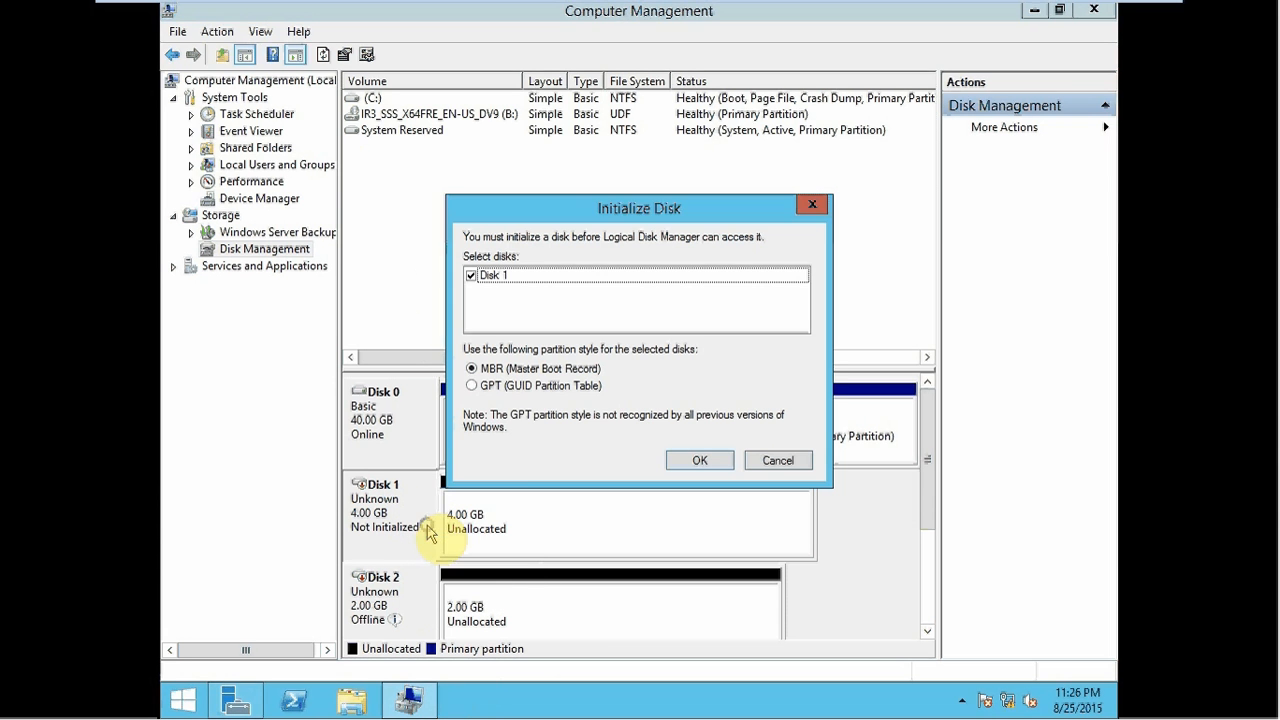
click(520, 388)
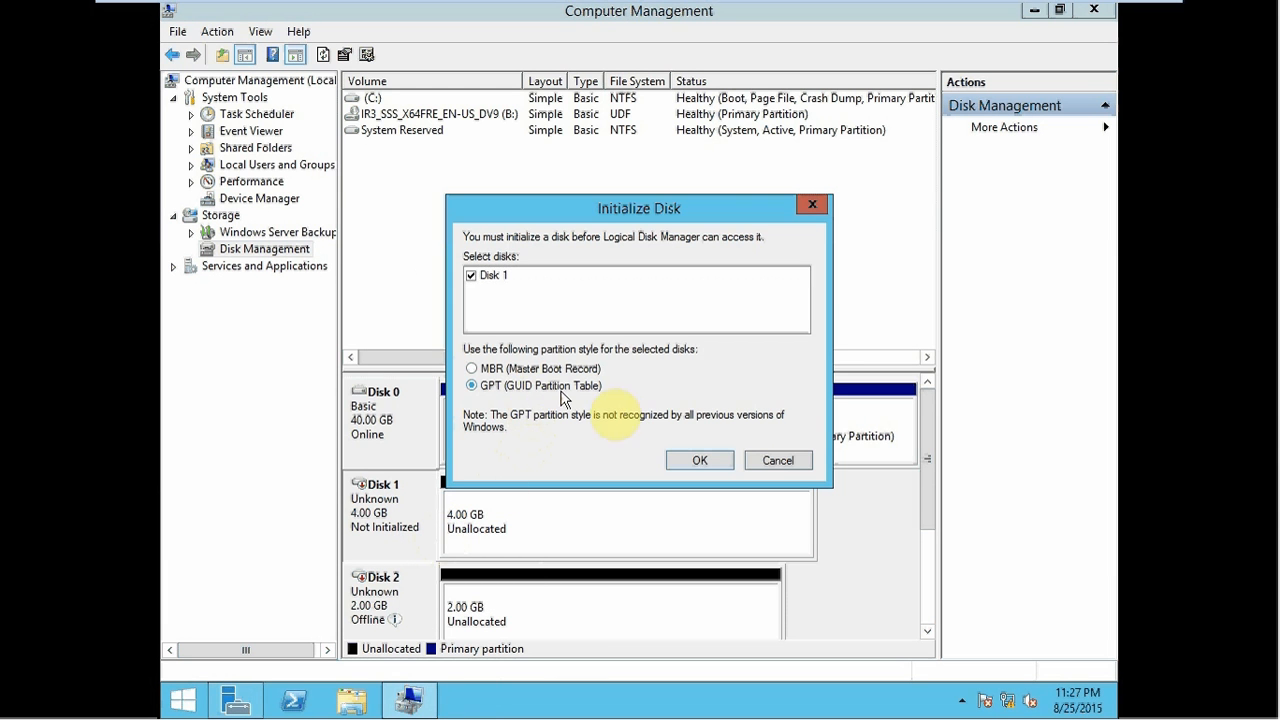
click(695, 459)
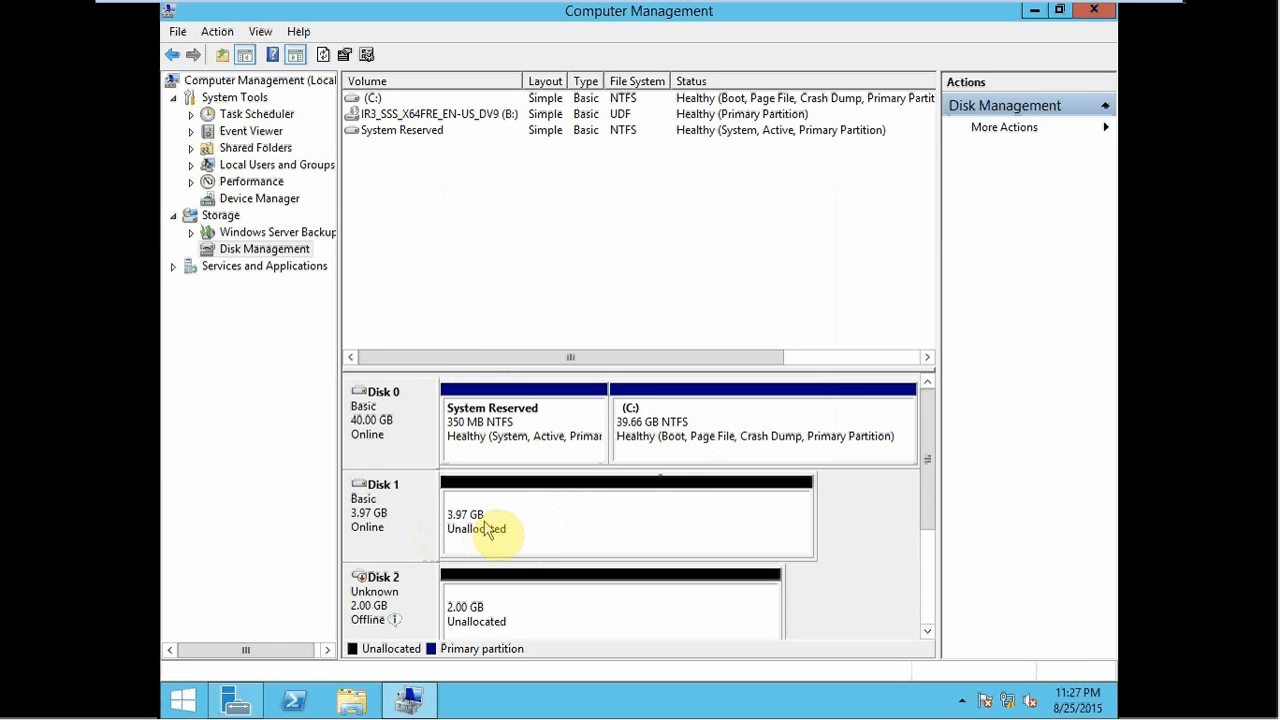
- Bring Disk 2 online and initialize it as GPT
right_click(401, 585)
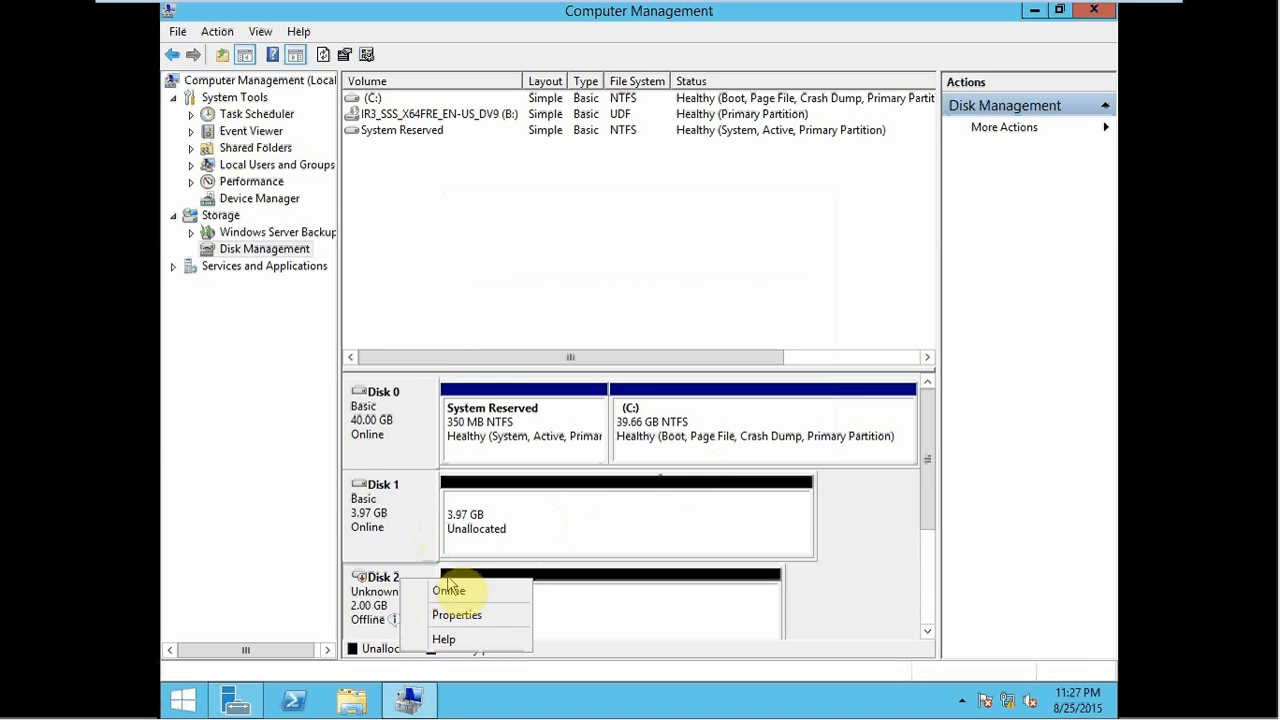
click(448, 589)
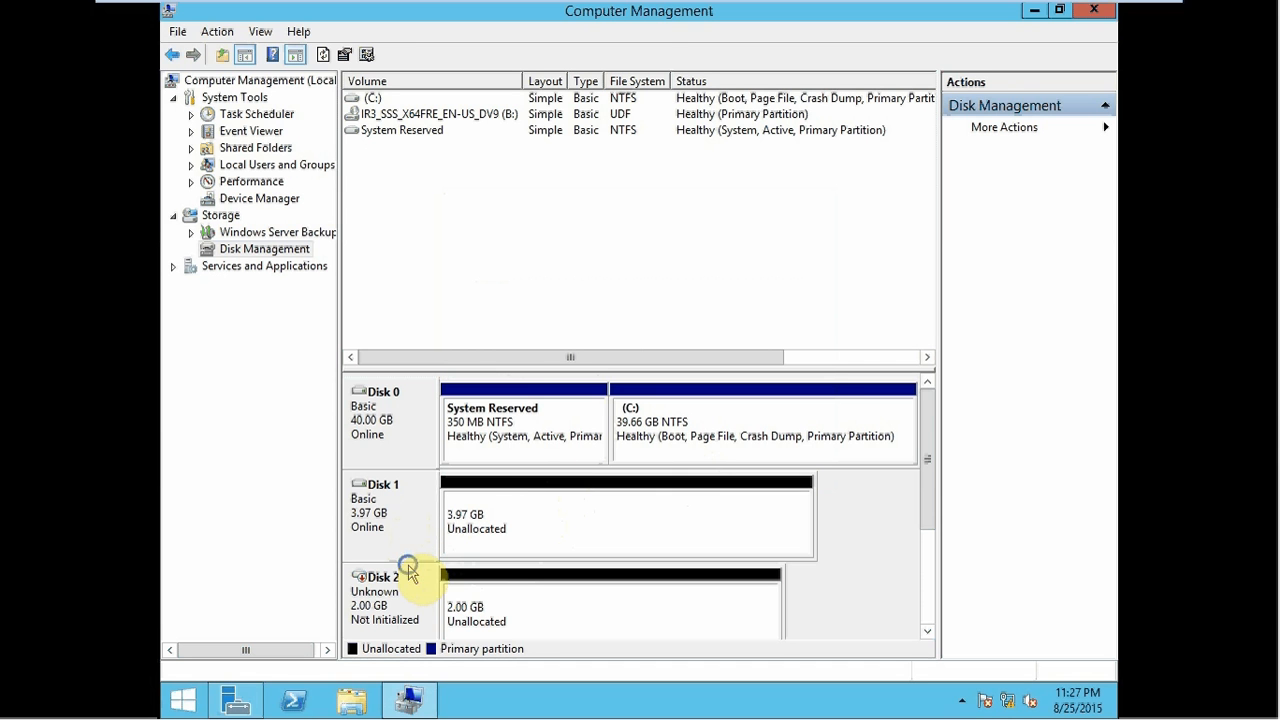
right_click(388, 588)
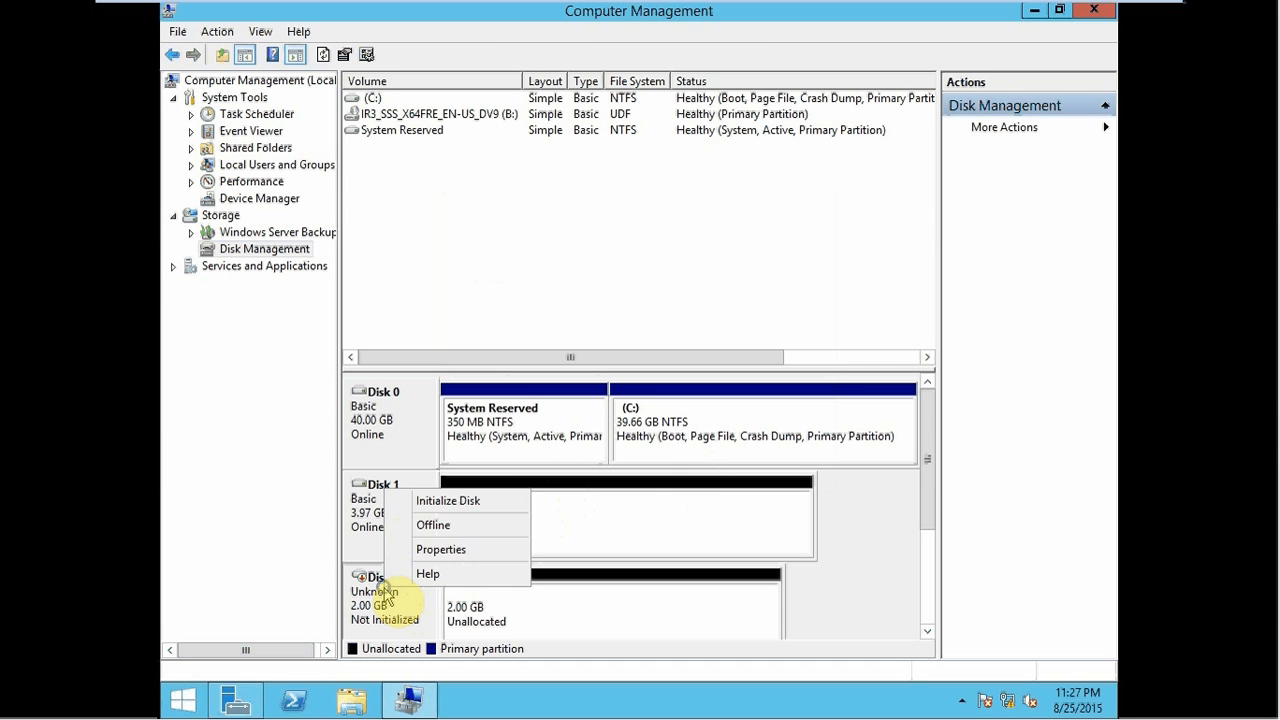
click(446, 501)
click(567, 397)
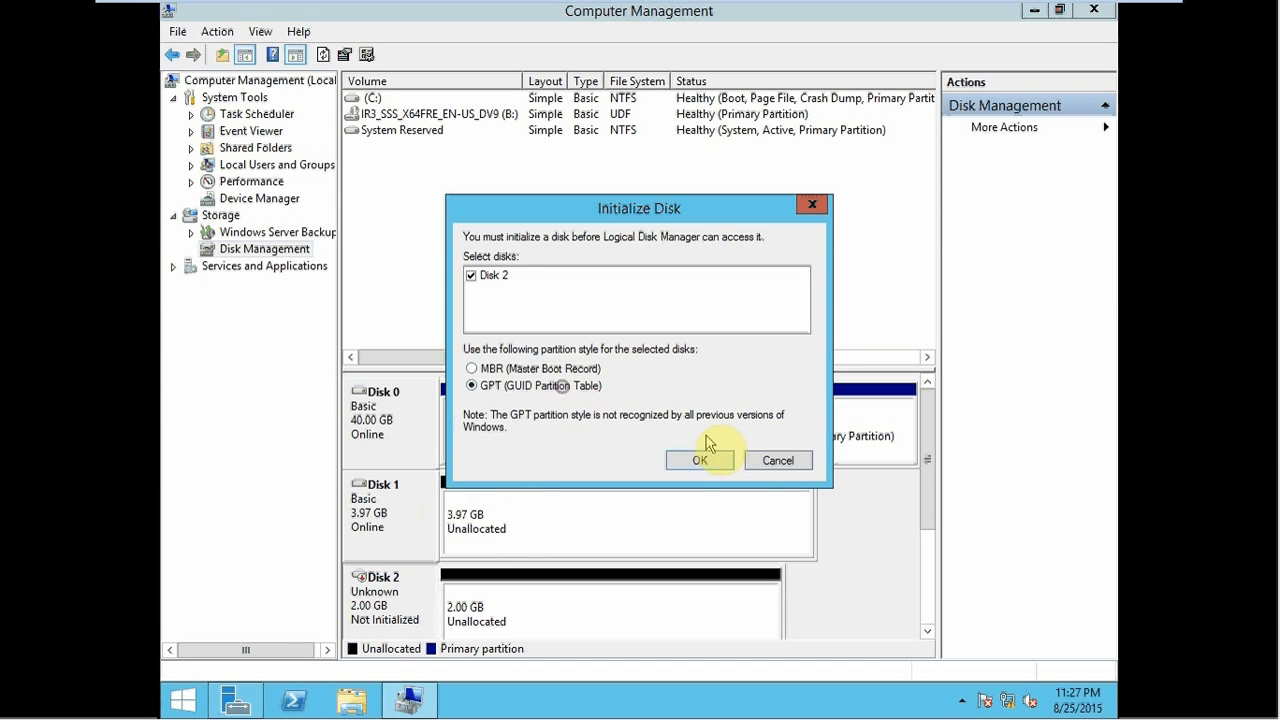
click(724, 462)
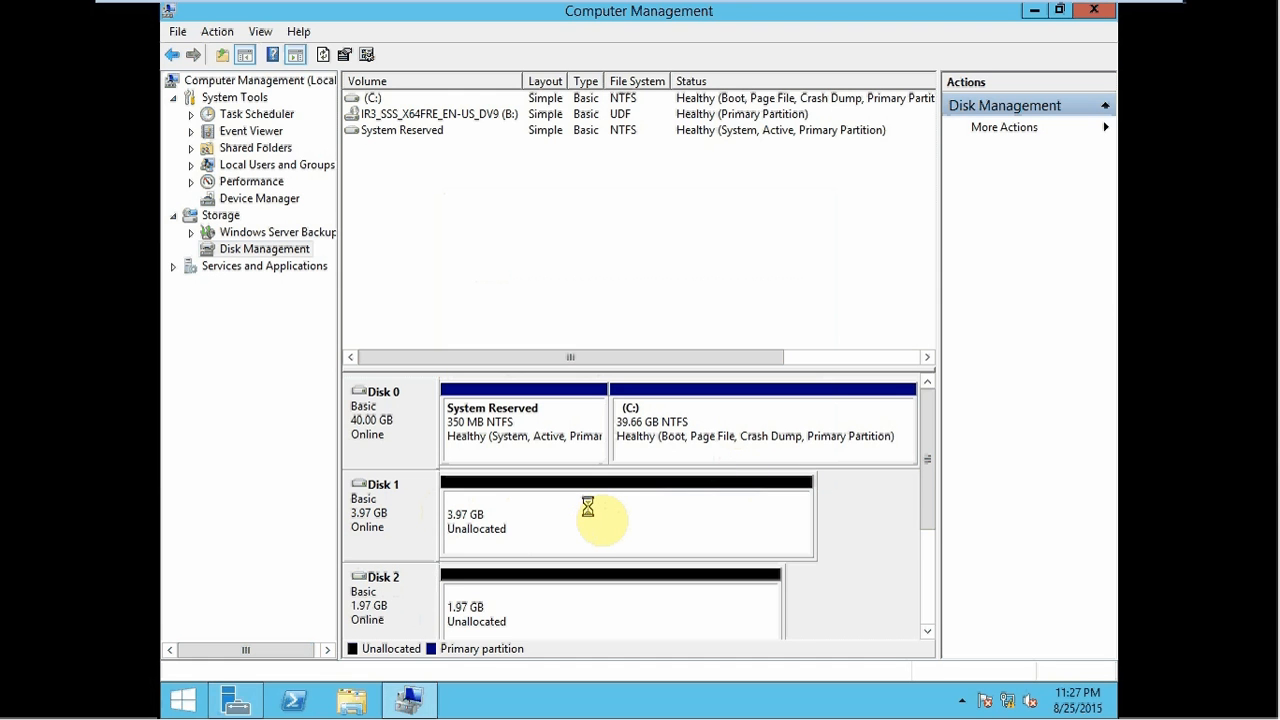
click(589, 511)
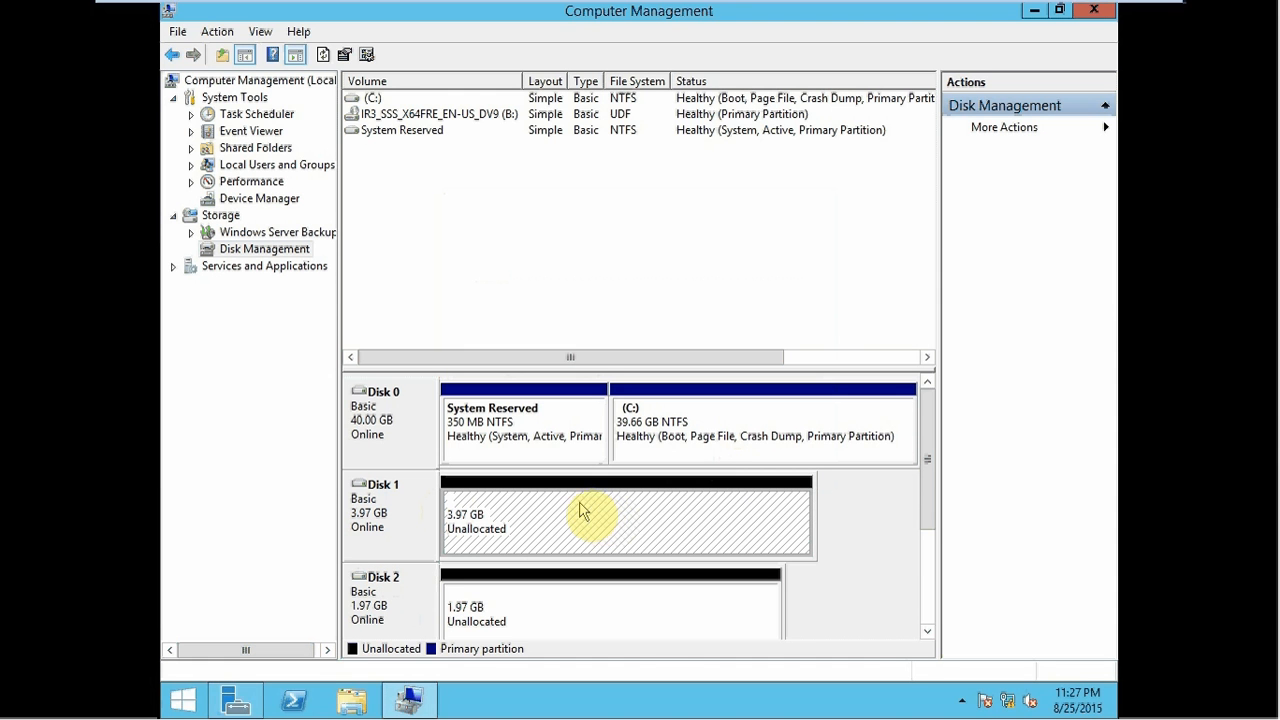
- Create a full-size NTFS simple volume on Disk 1 as D: labelled Data
right_click(580, 510)
click(638, 513)
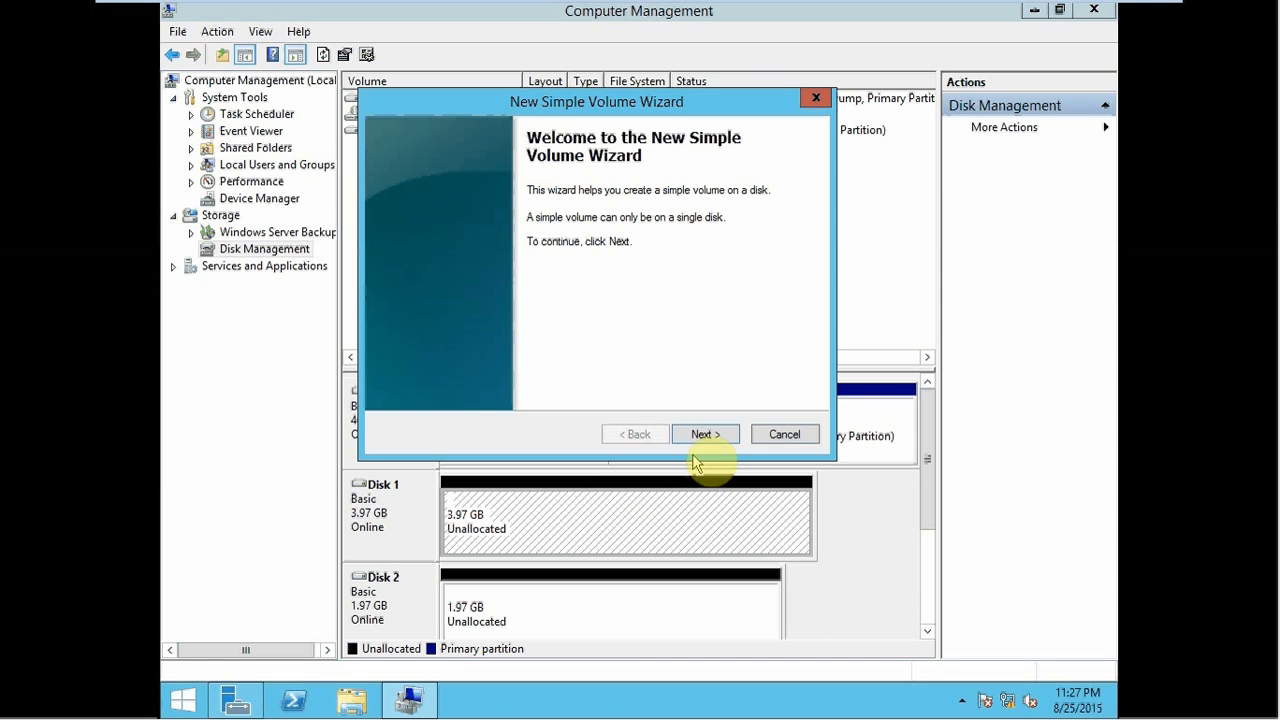
click(699, 437)
click(699, 437)
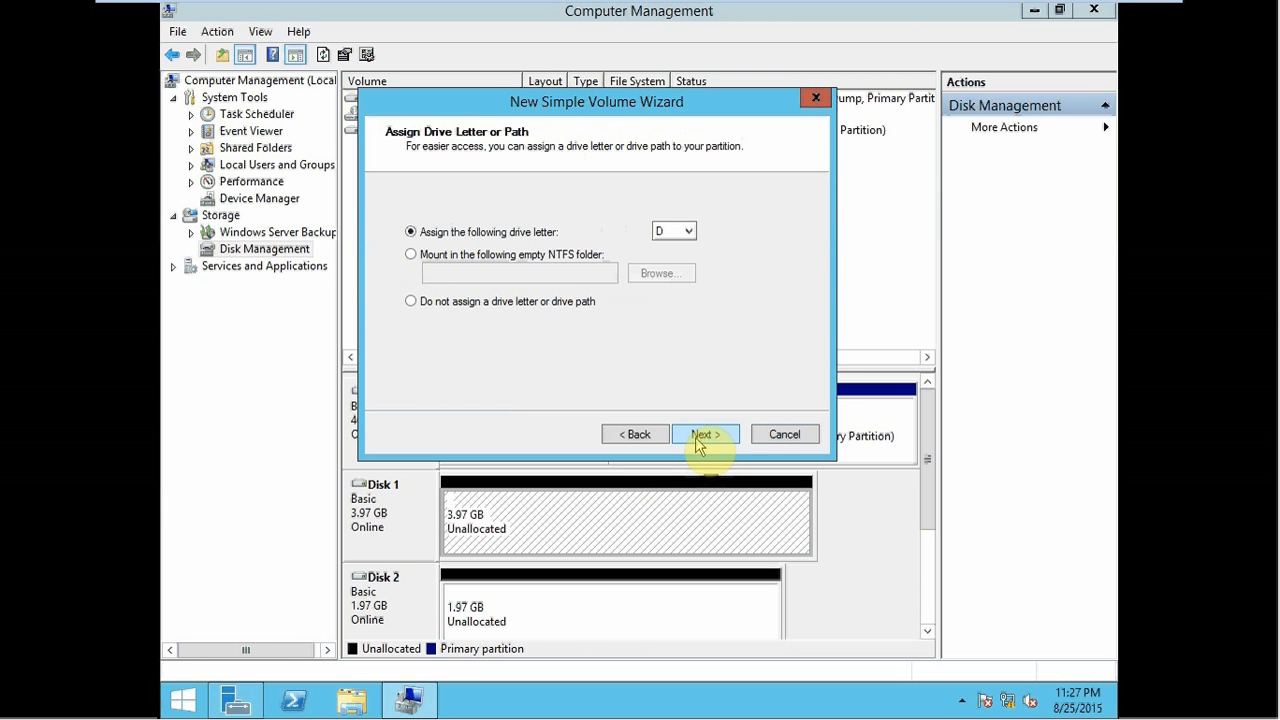
click(699, 440)
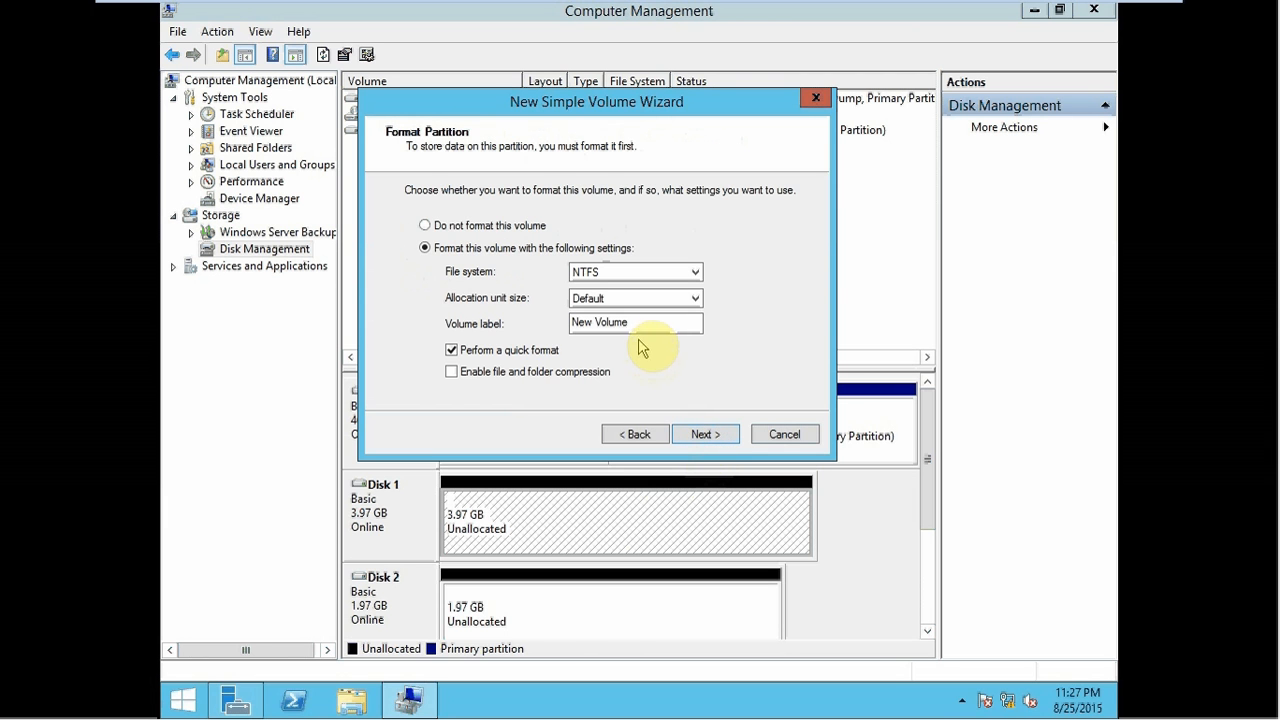
drag(638, 323, 282, 305)
text(Data)
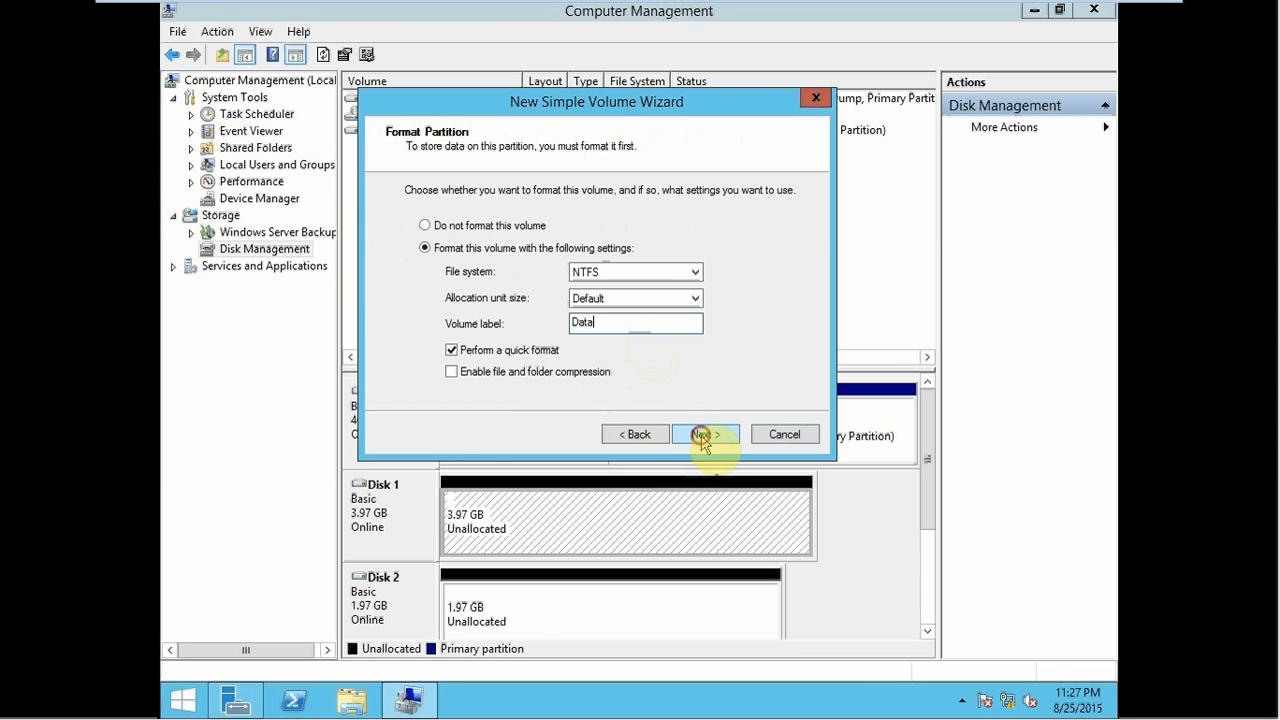
click(704, 434)
click(704, 434)
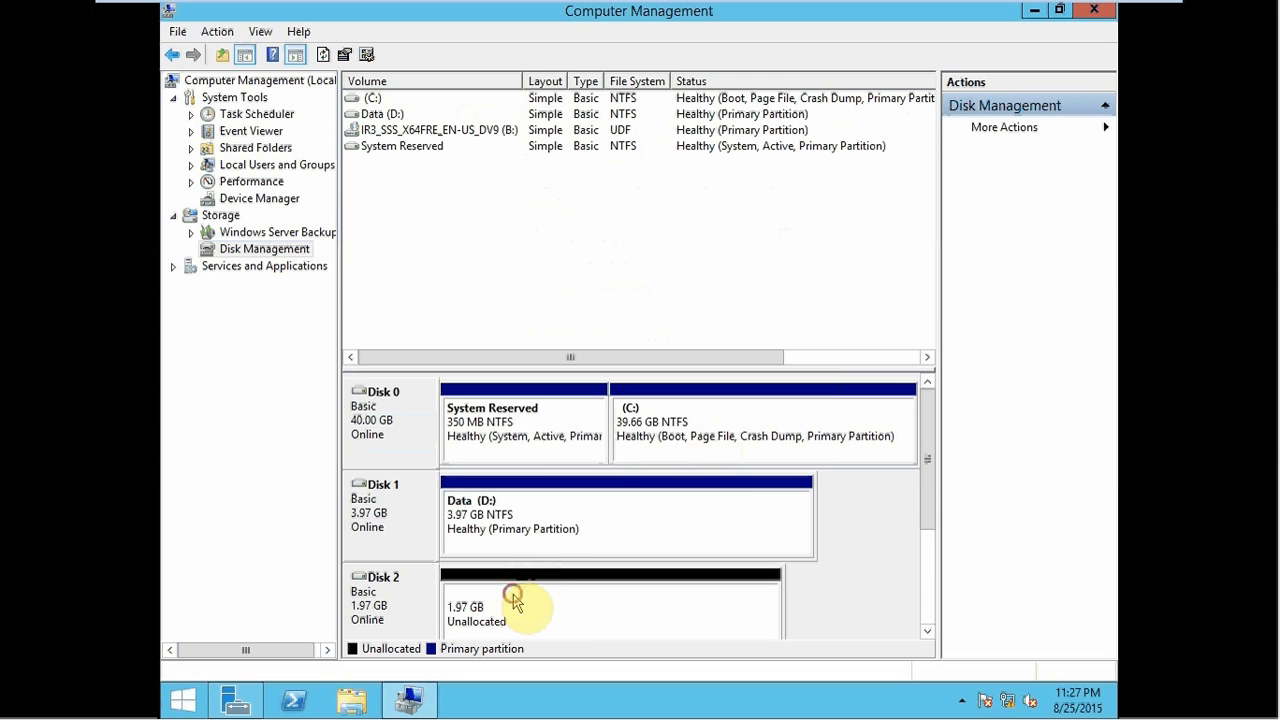
- Create a 2014 MB NTFS volume on Disk 2 as L: labelled Log, then switch to Node2Geo
right_click(513, 600)
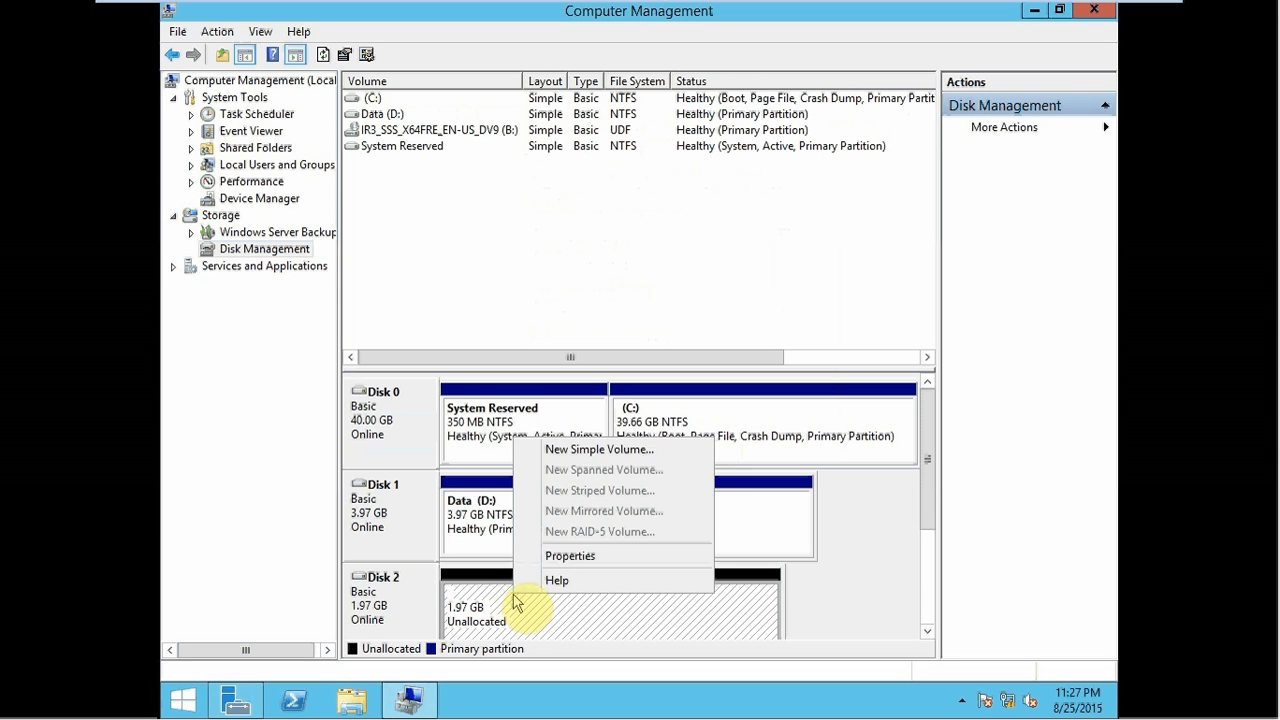
click(600, 451)
click(692, 434)
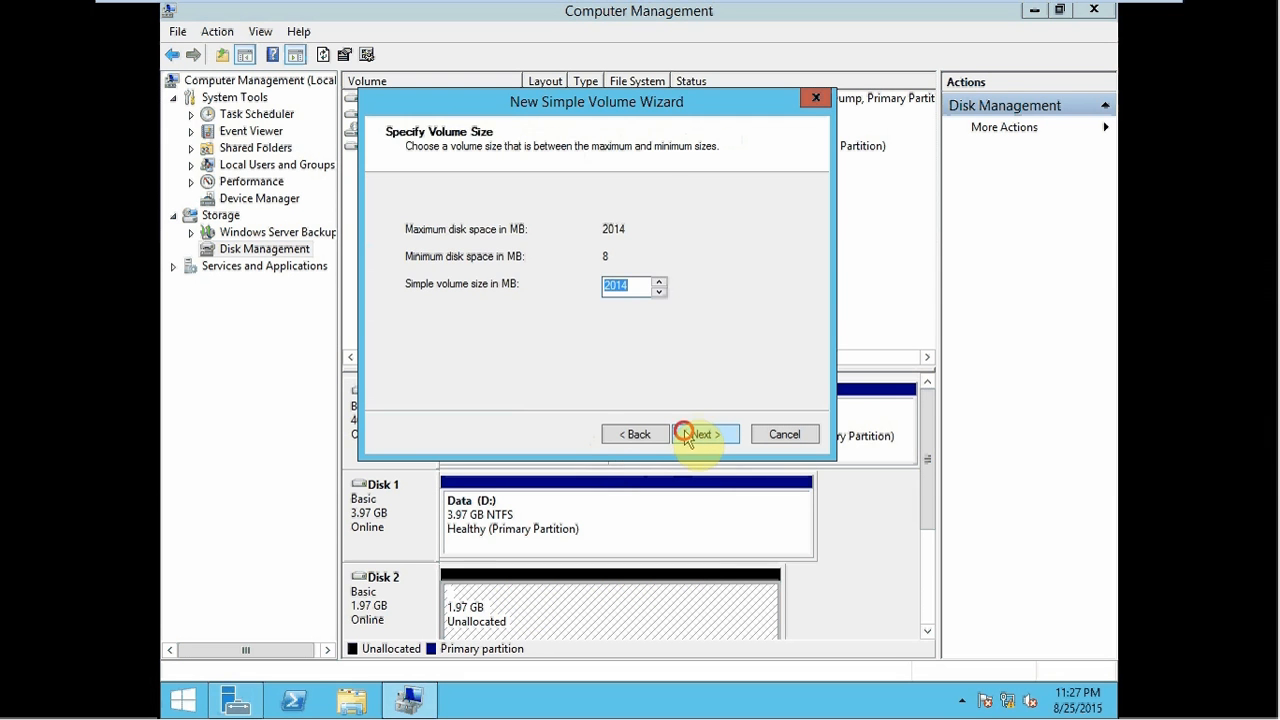
click(686, 435)
click(678, 231)
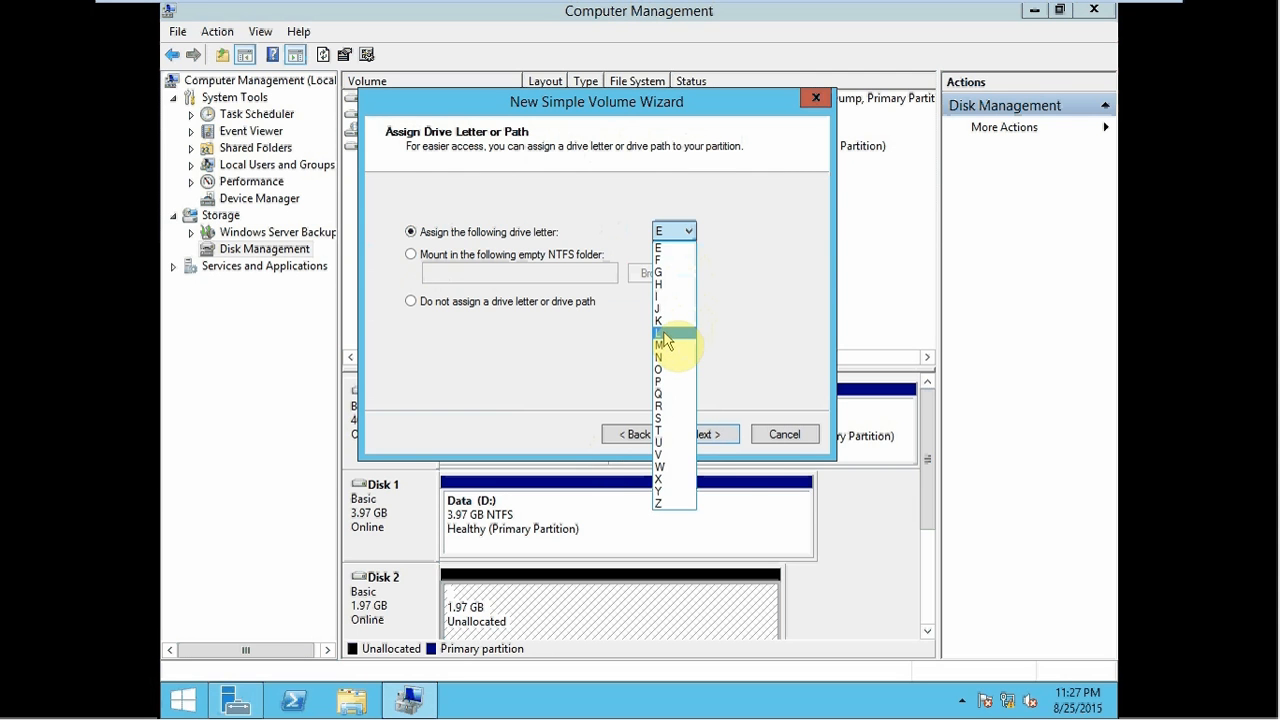
click(665, 334)
click(705, 436)
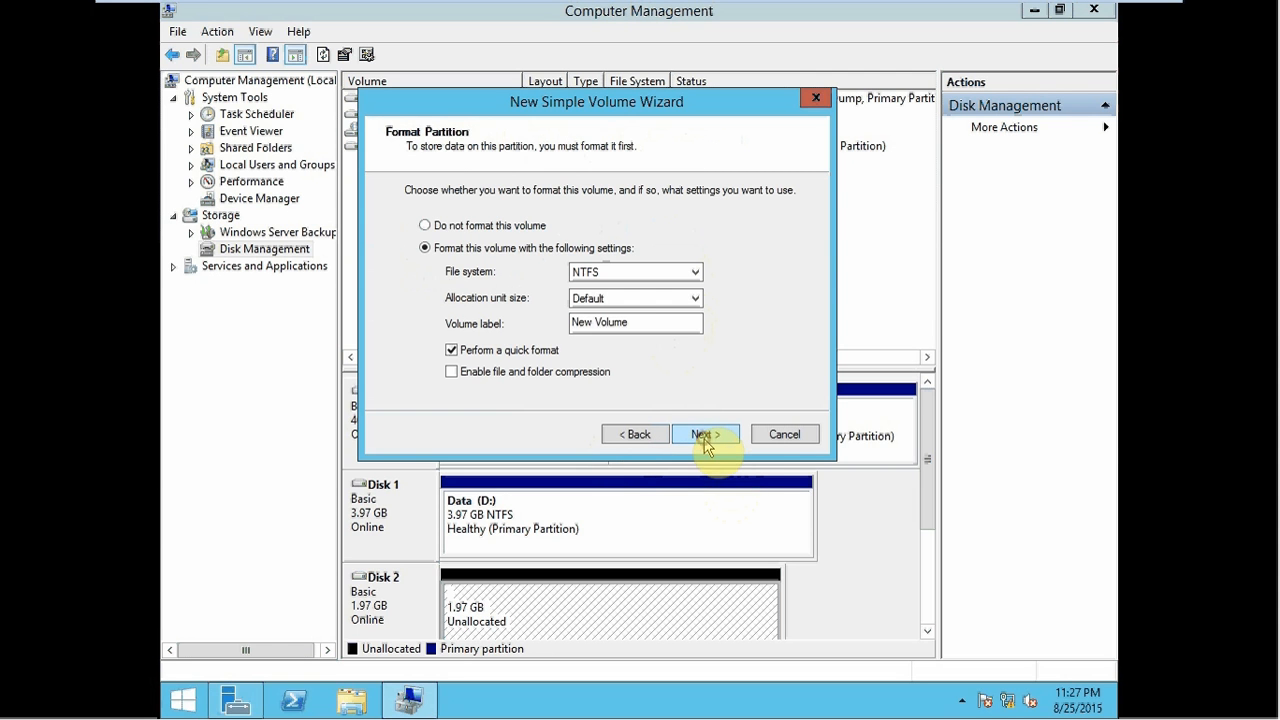
drag(655, 323, 486, 322)
text(Log)
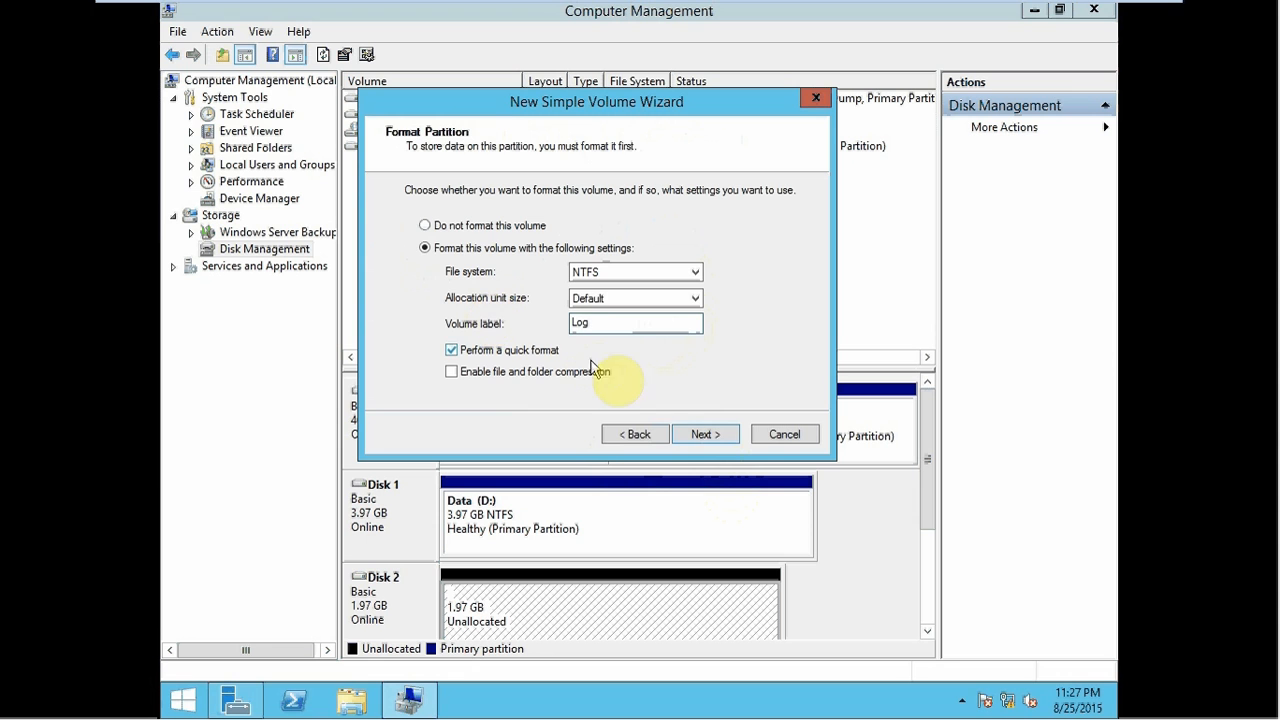
click(700, 434)
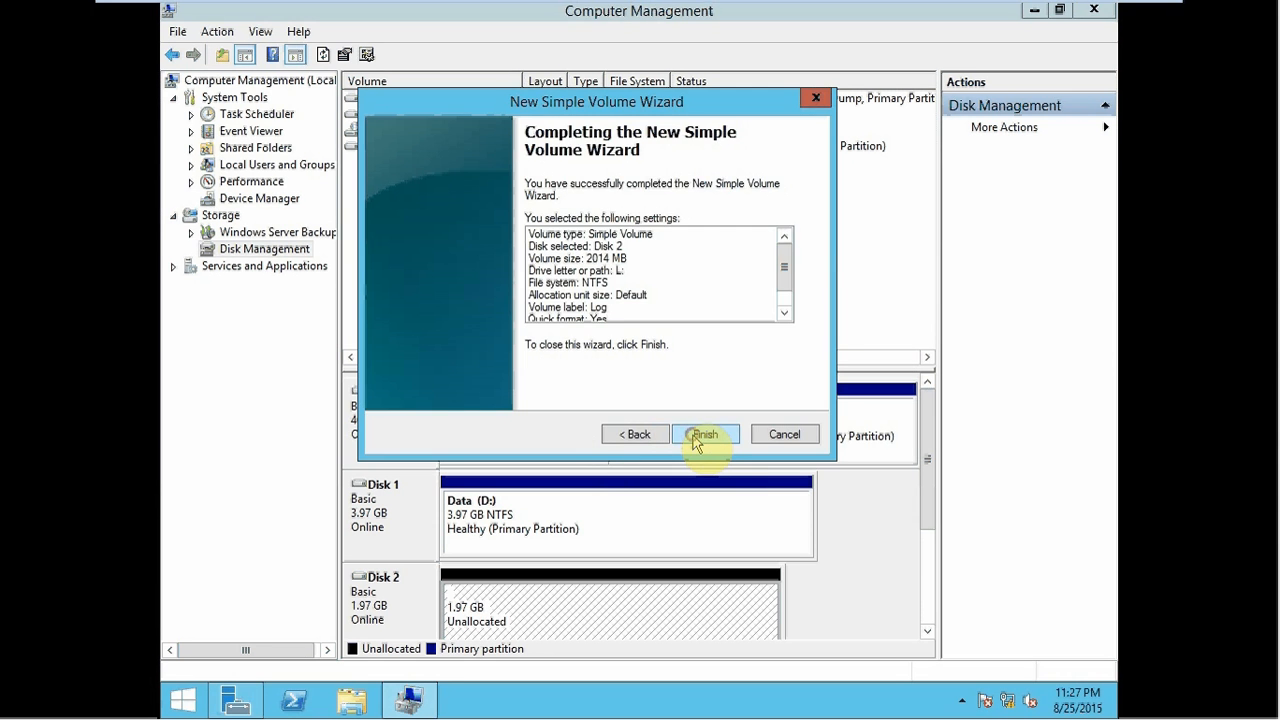
click(700, 434)
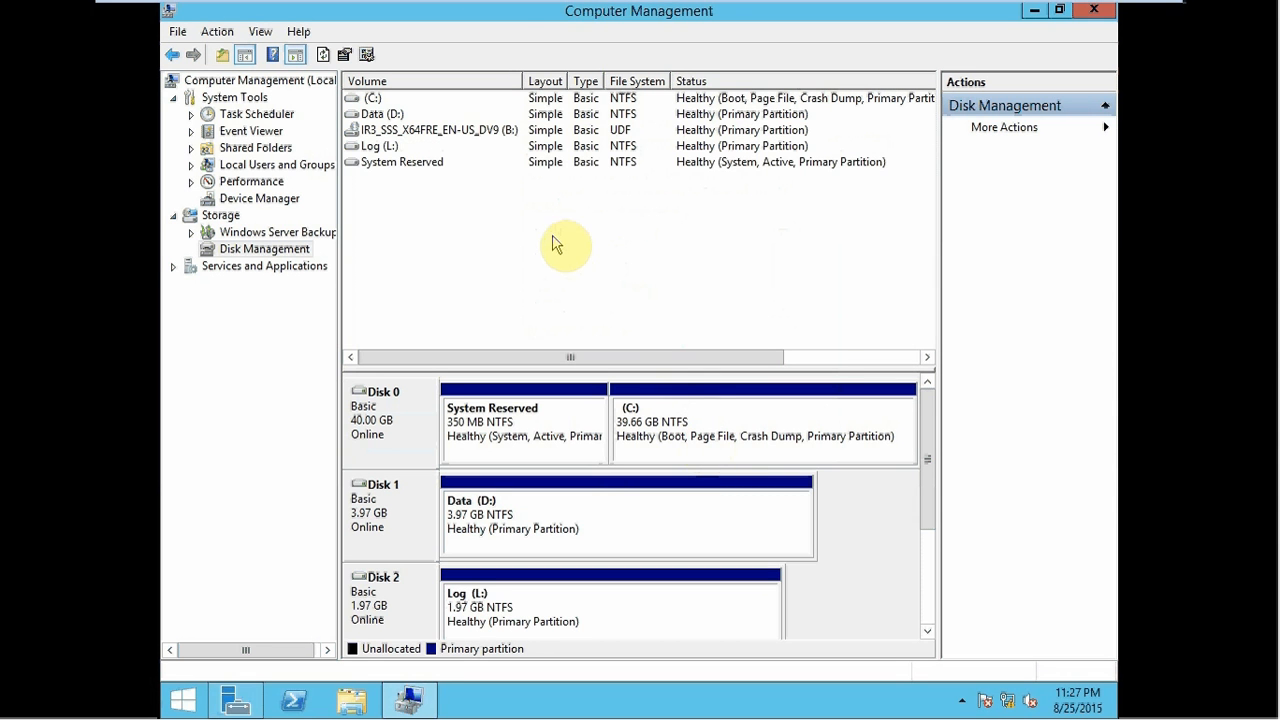
mouse_move(426, 12)
click(366, 13)
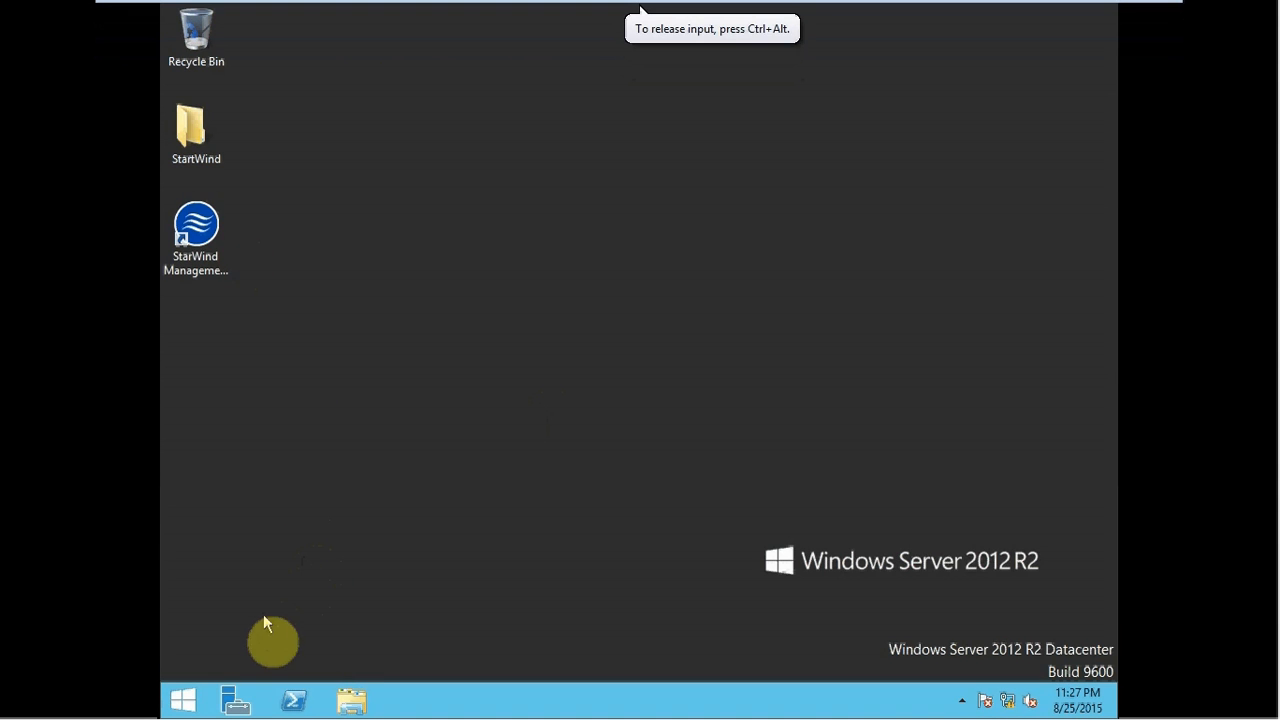
- Open Computer Management's Disk Management on Node2Geo from Server Manager
click(236, 700)
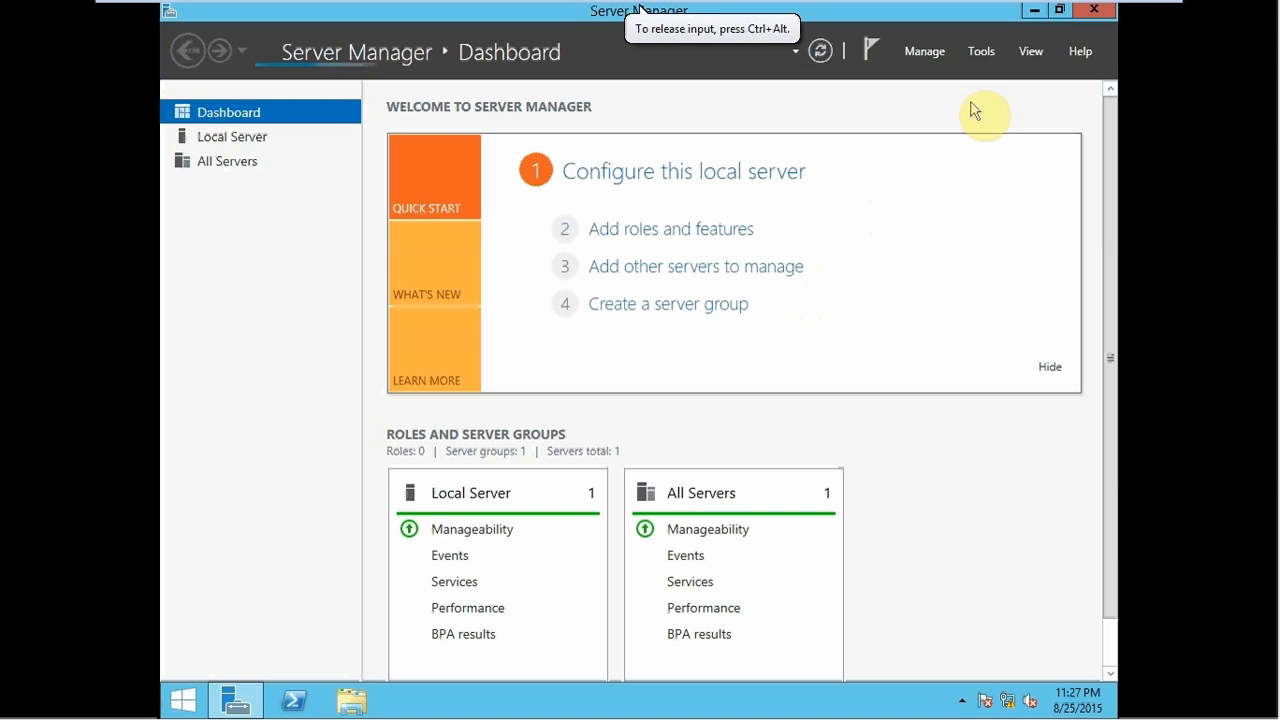
click(981, 51)
click(965, 114)
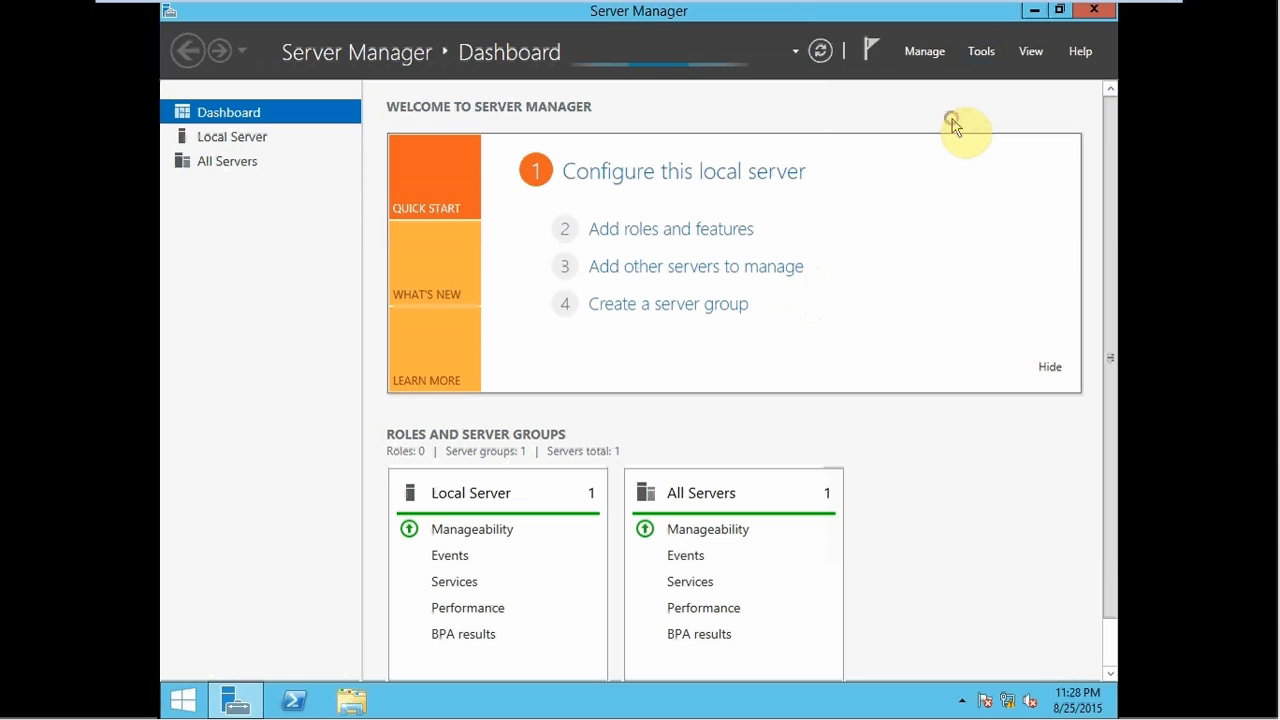
click(261, 273)
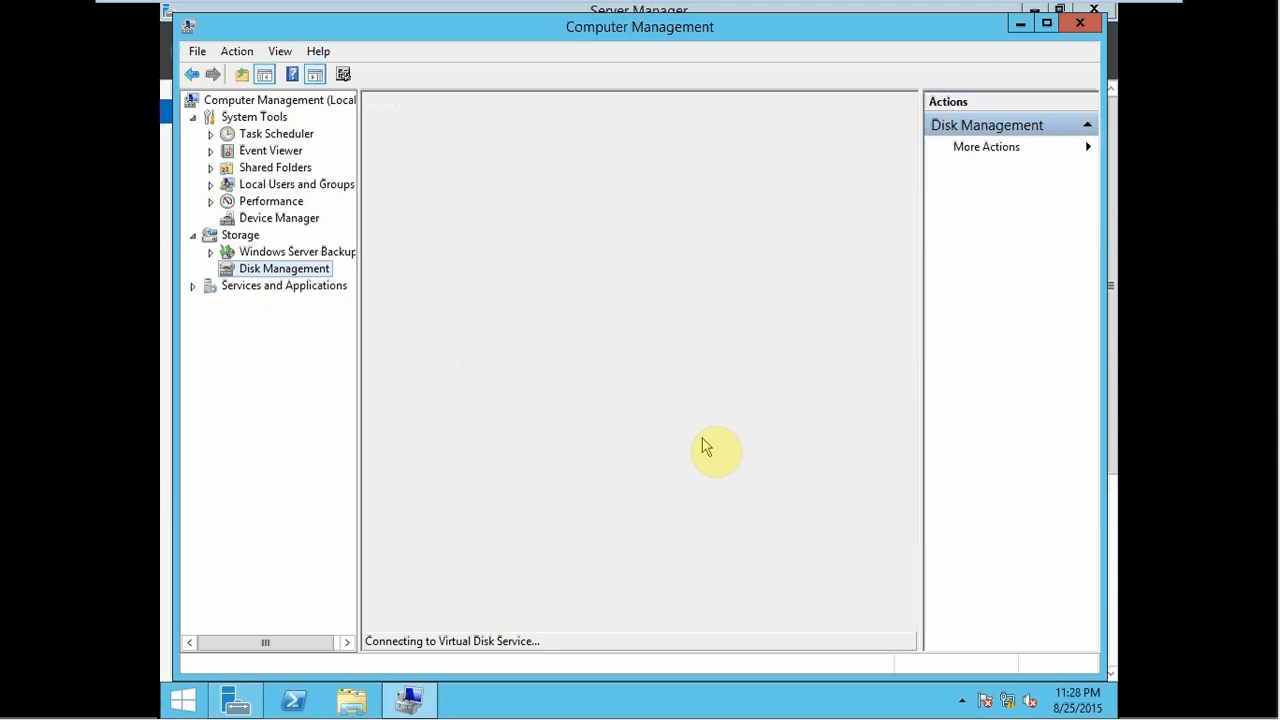
- Change the DVD drive's letter from D: to B: and accept the warning
right_click(412, 512)
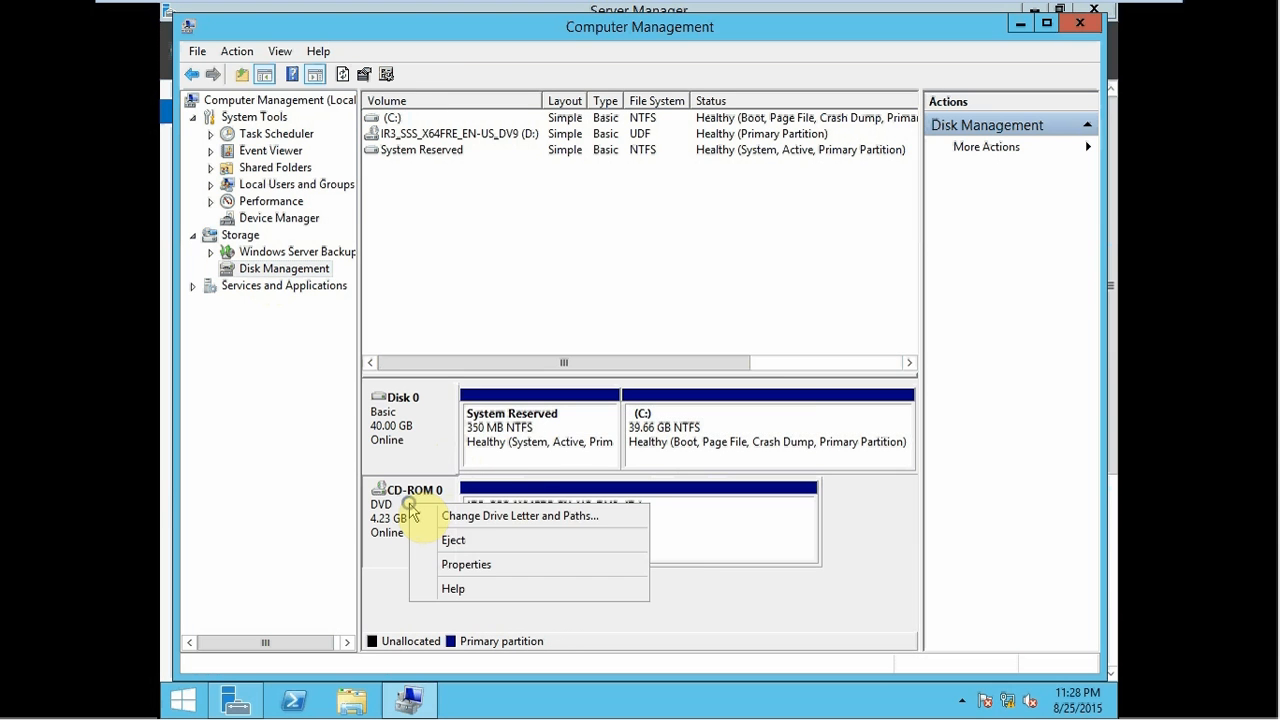
click(460, 516)
click(583, 413)
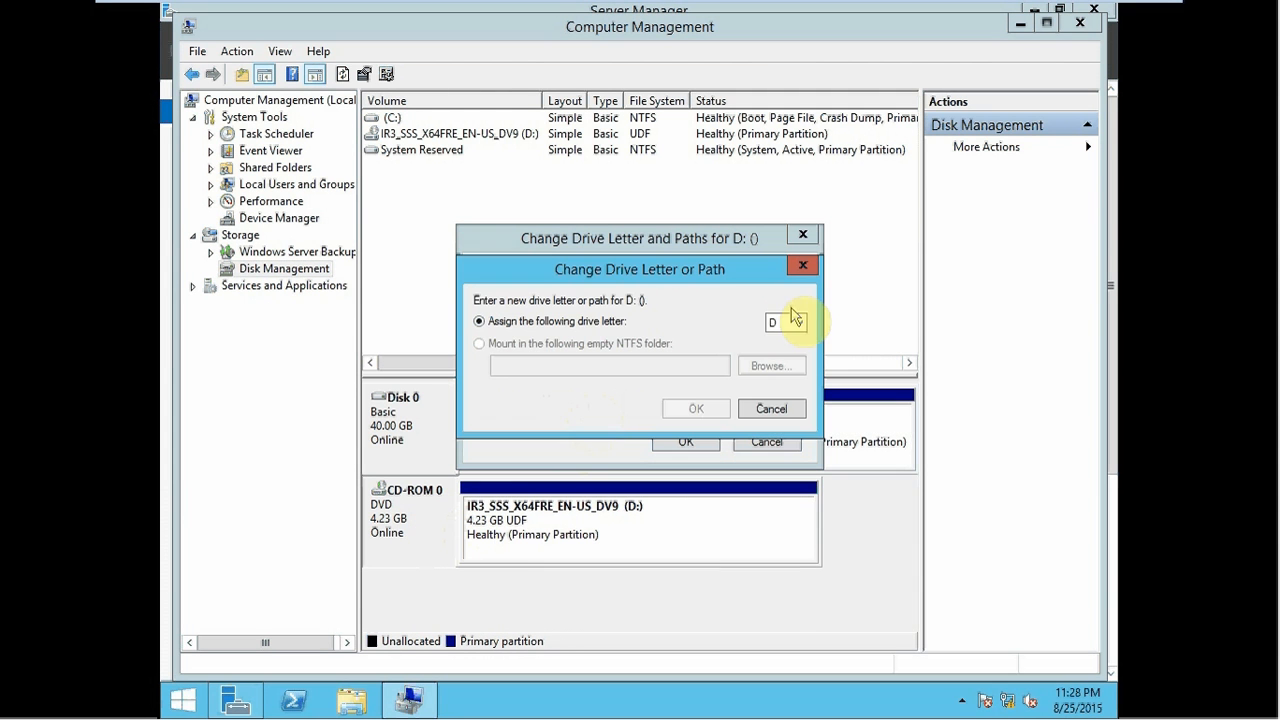
click(793, 322)
click(776, 350)
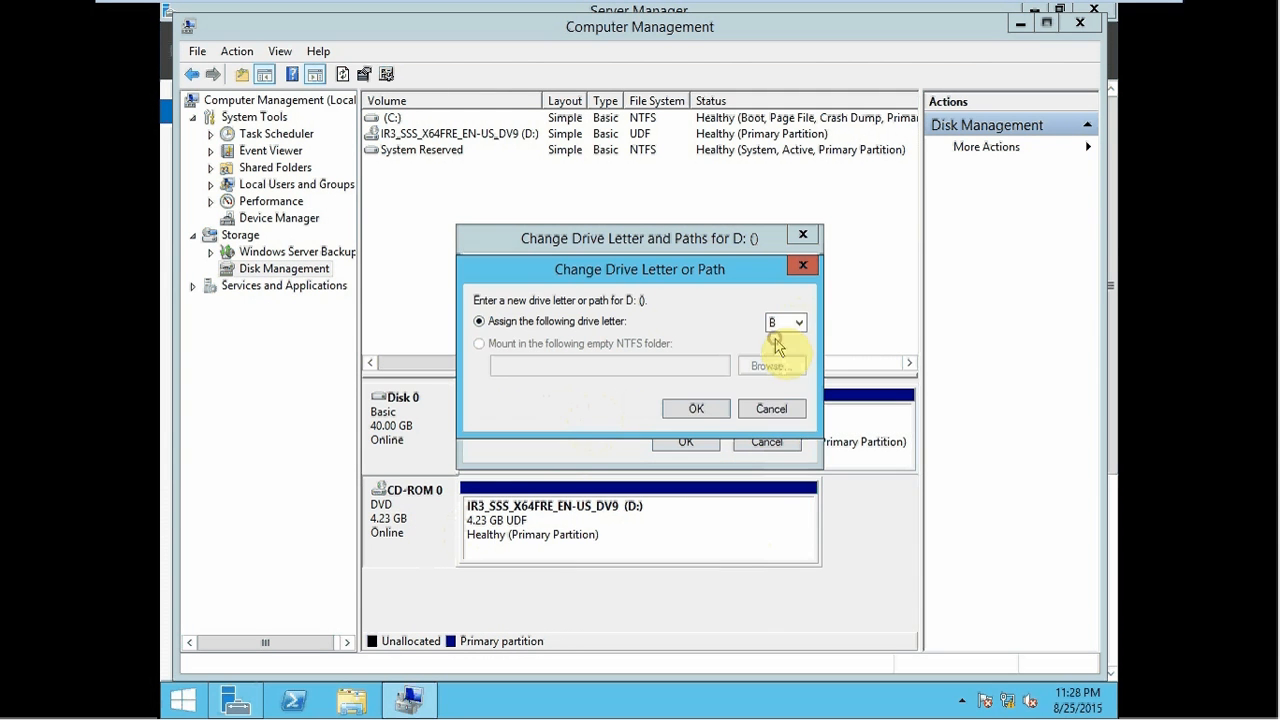
click(712, 408)
click(716, 422)
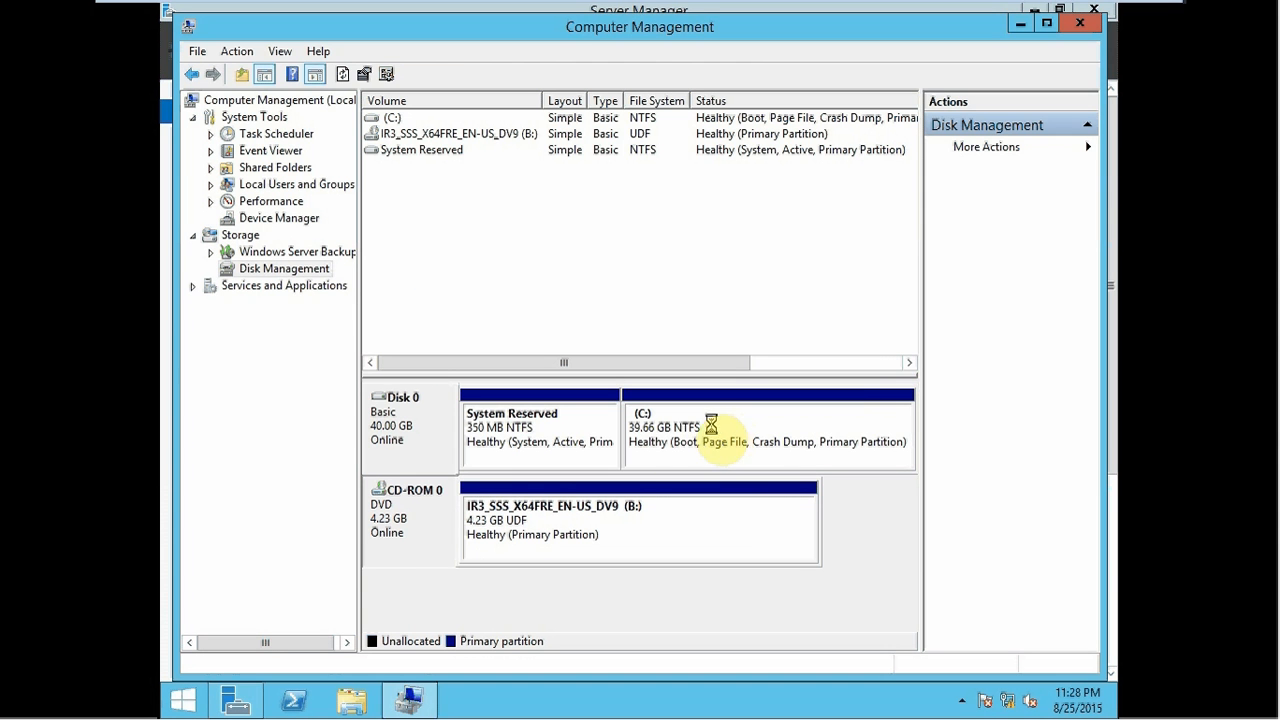
- Launch iSCSI Initiator, start its service, and add target portal 127.0.0.1
click(1020, 23)
click(981, 55)
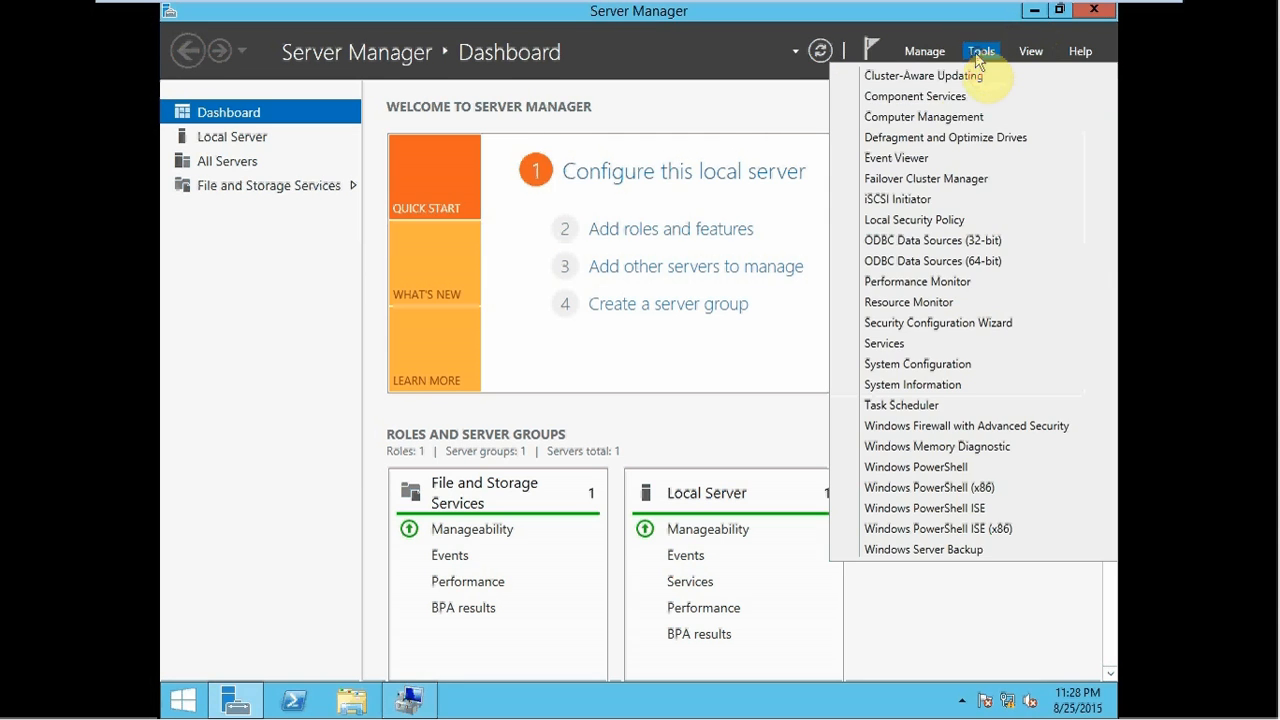
click(897, 200)
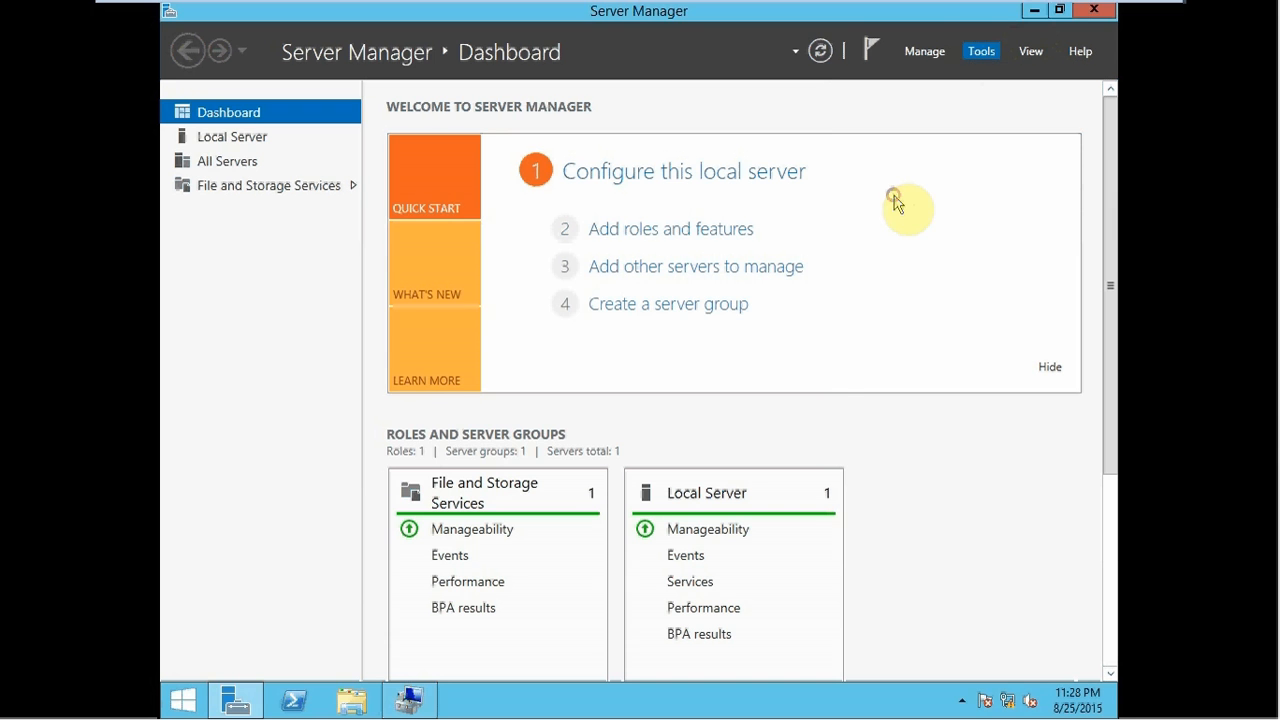
click(707, 428)
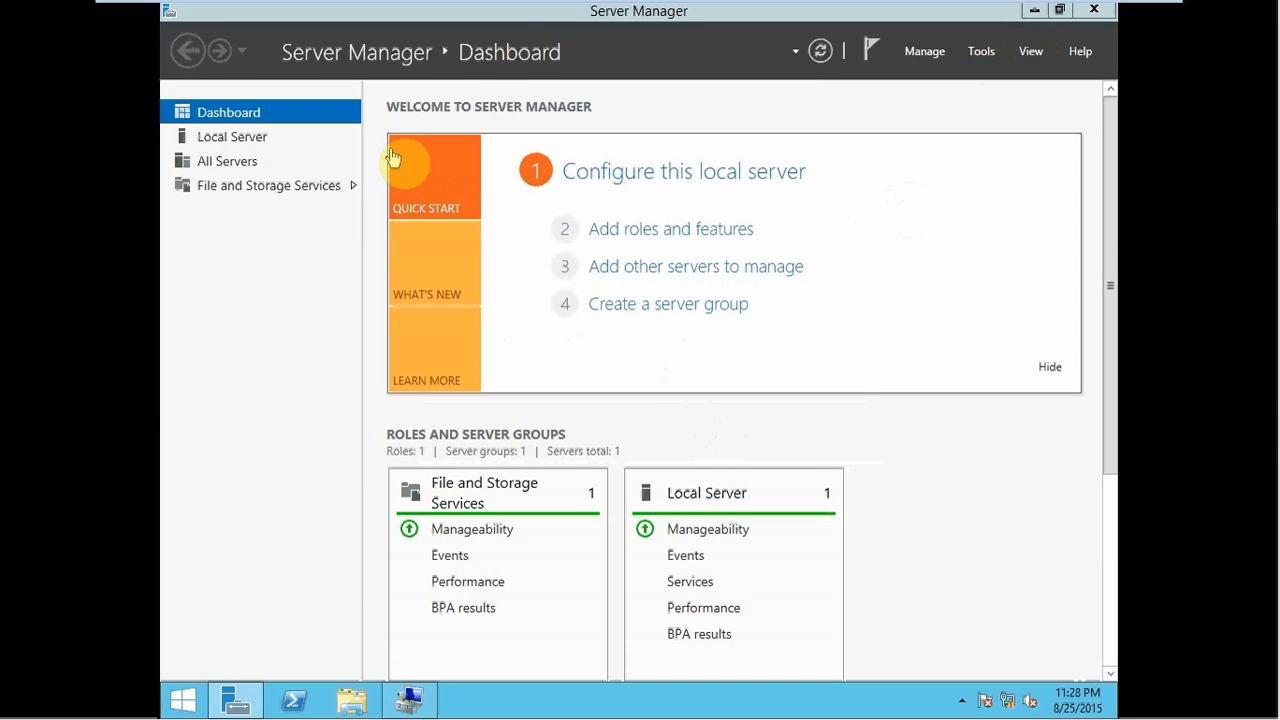
mouse_move(466, 6)
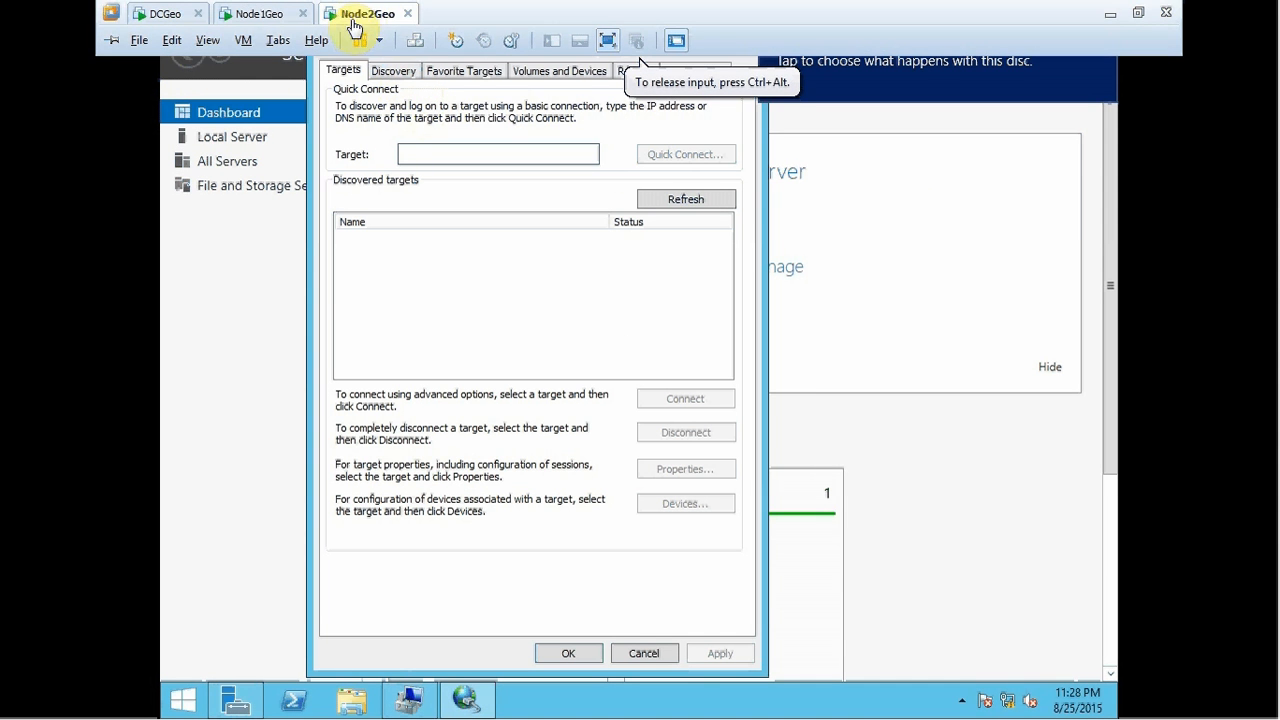
click(390, 76)
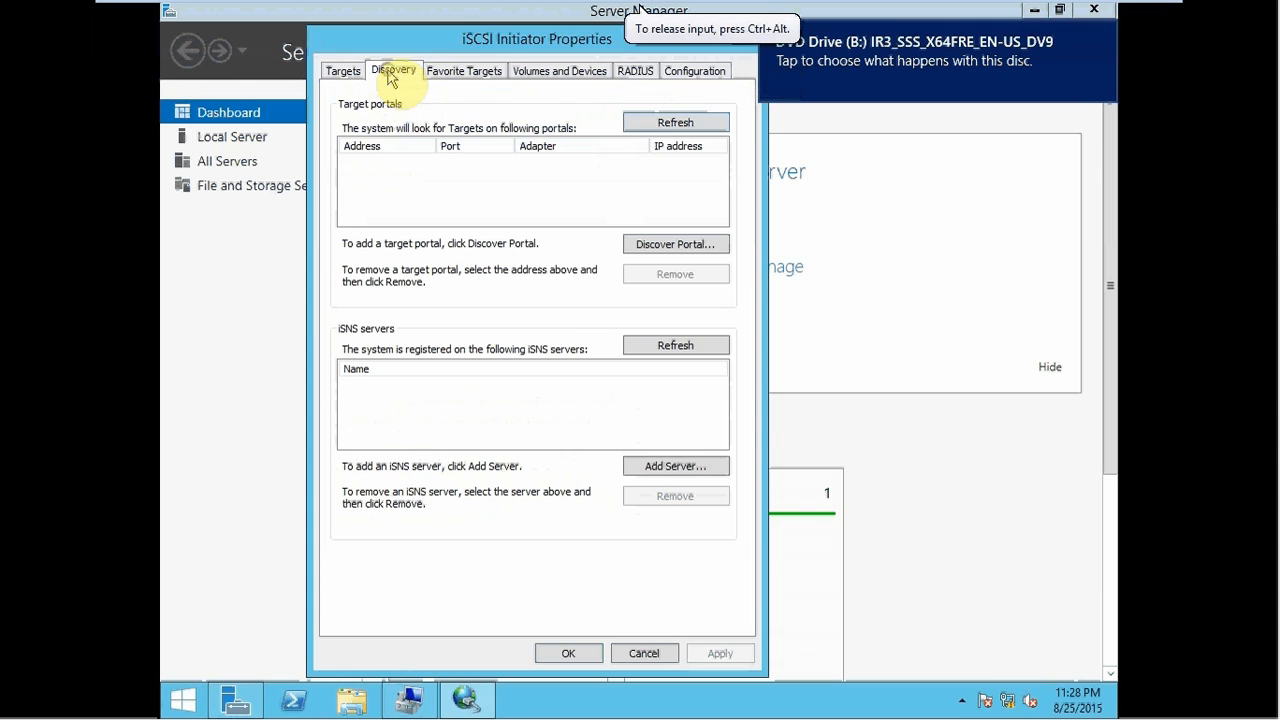
click(676, 244)
text(12)
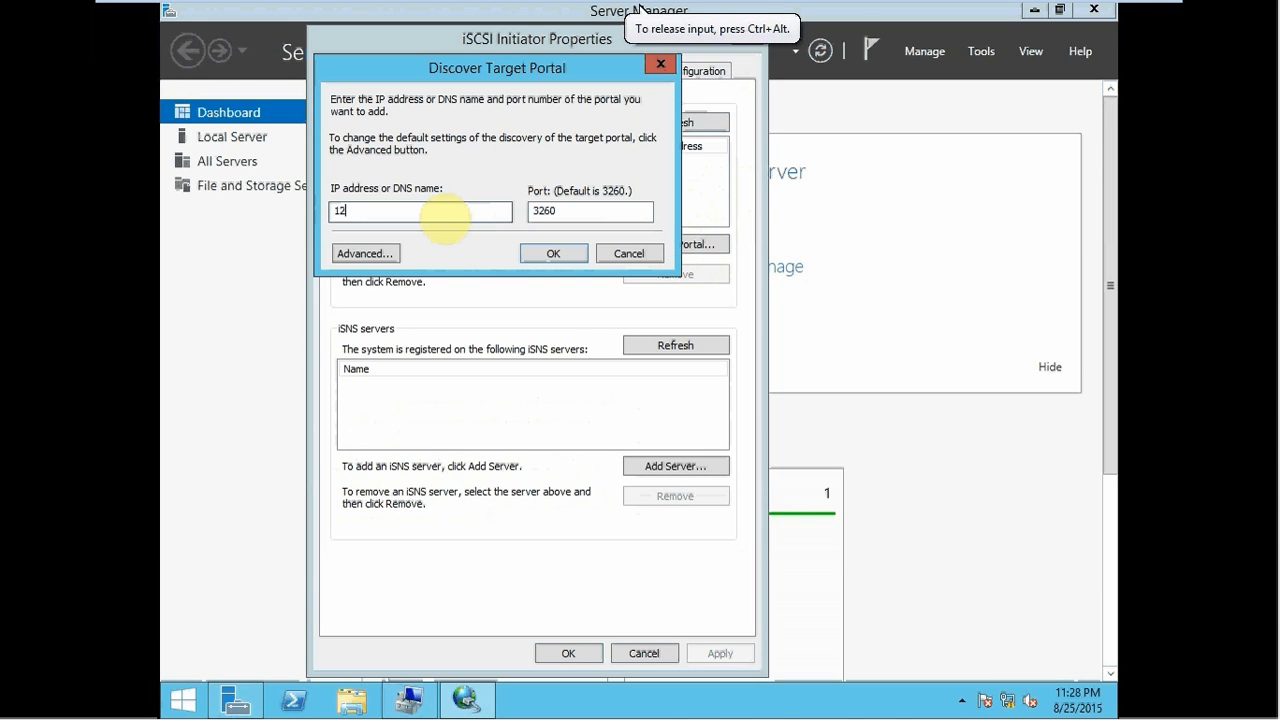
text(7.0.0)
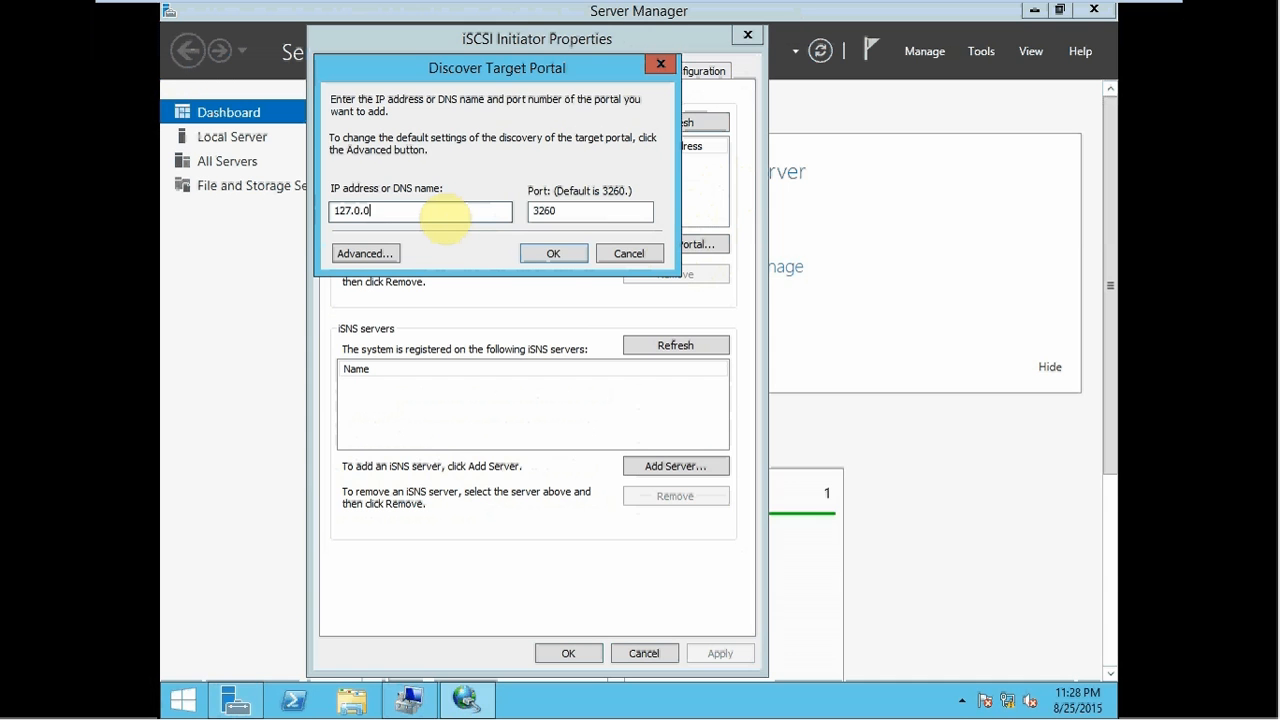
text(.1)
click(553, 253)
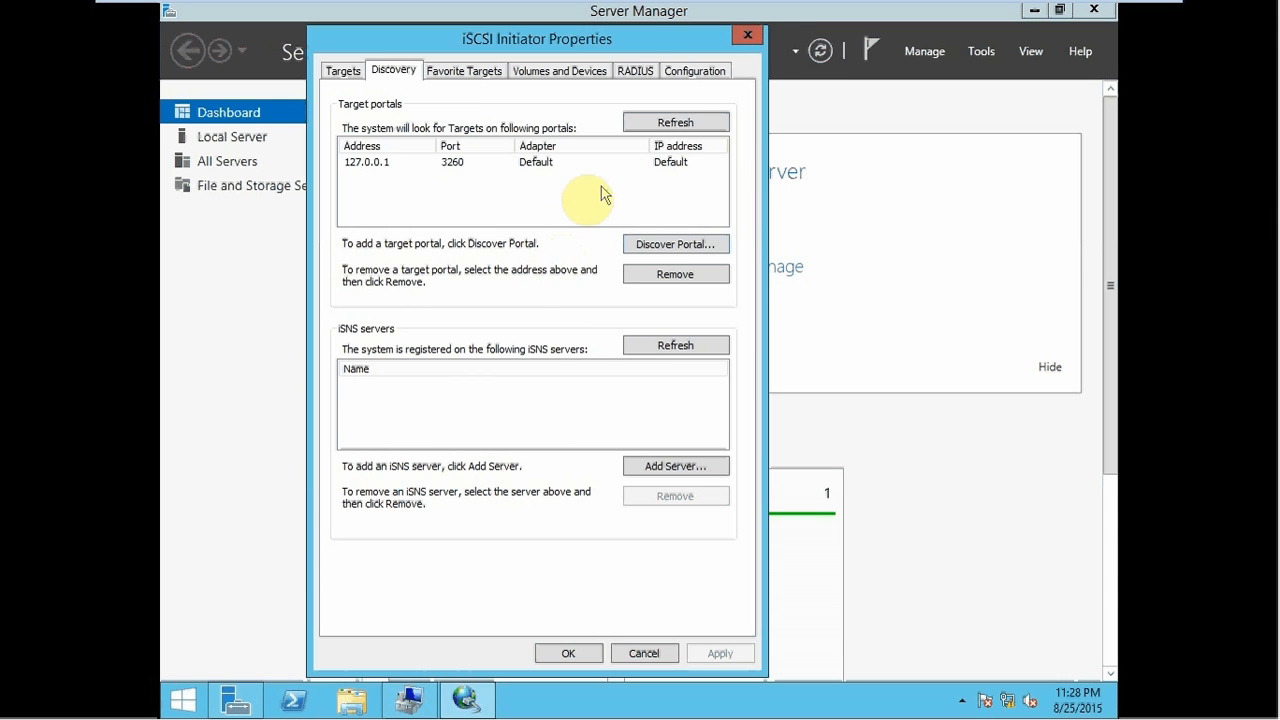
- Connect the datadrive target with multi-path enabled
click(333, 76)
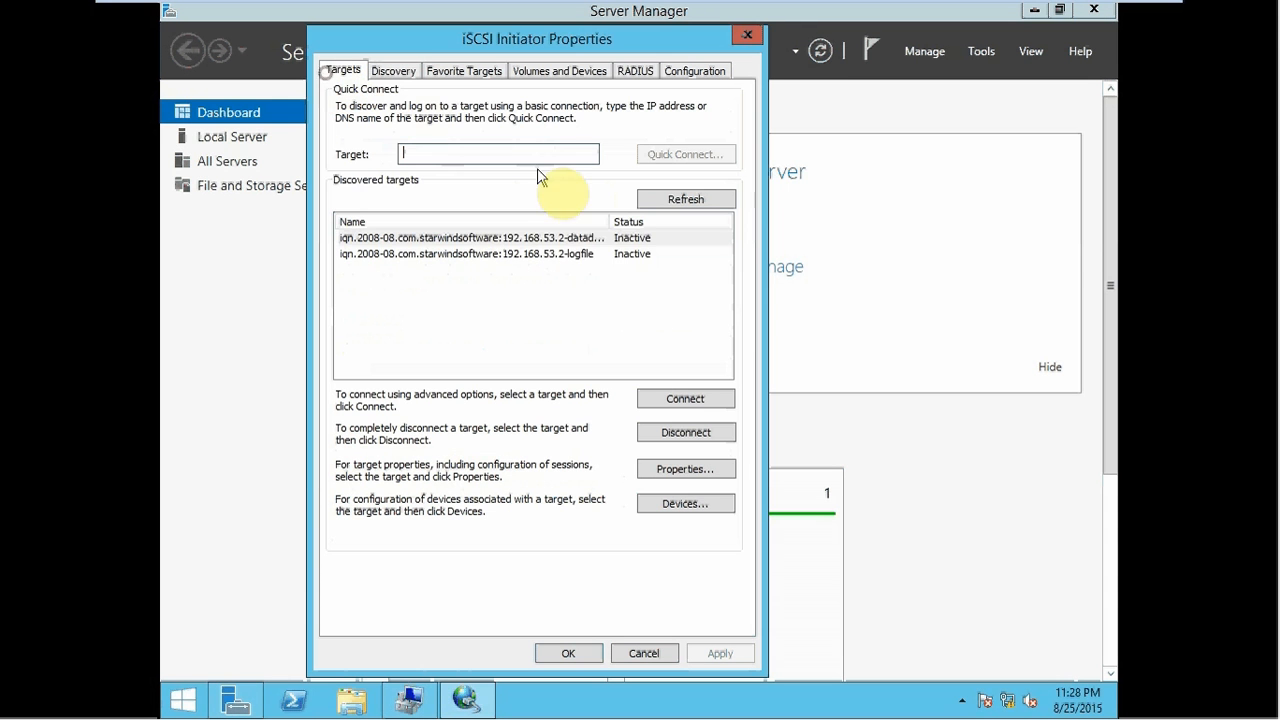
click(555, 238)
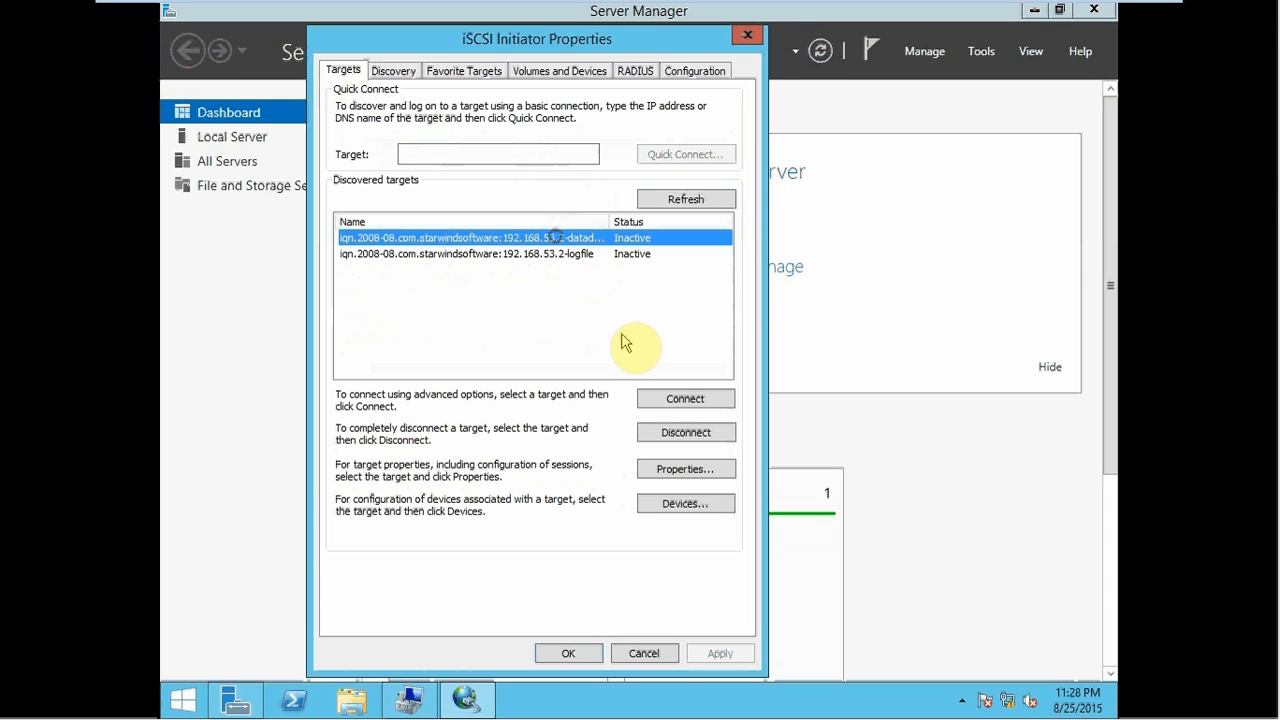
click(657, 402)
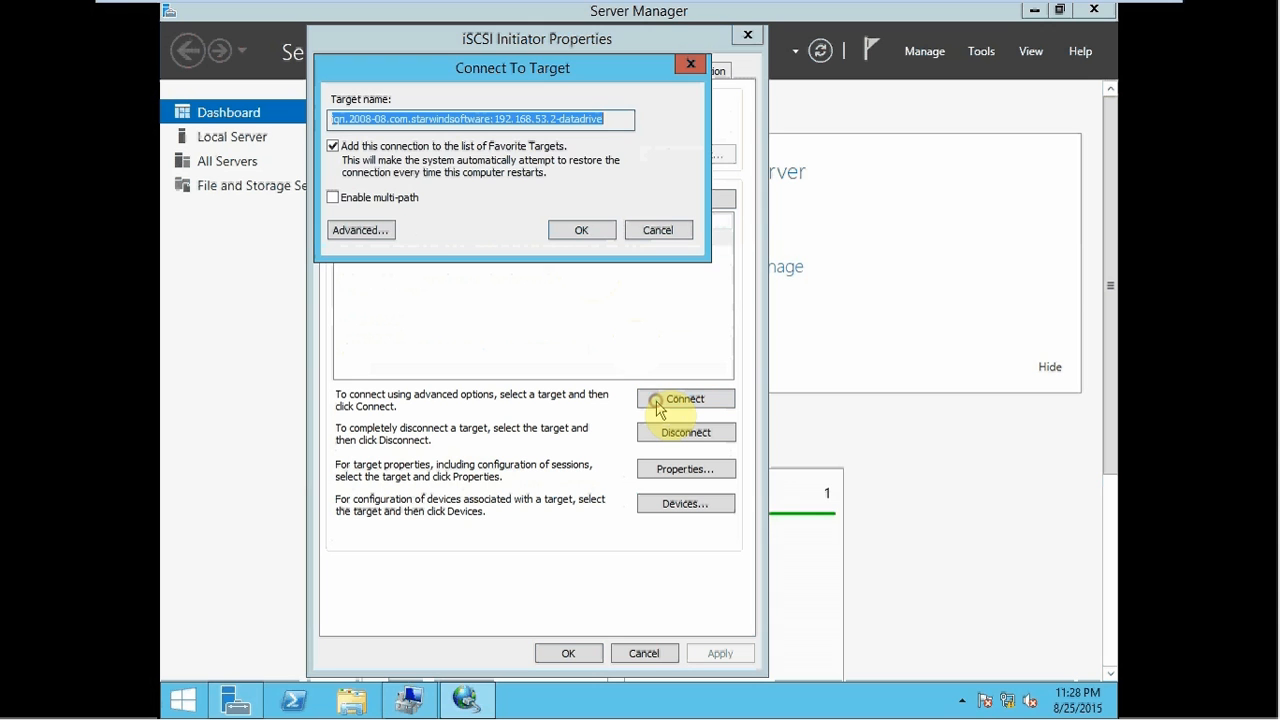
click(374, 200)
click(578, 230)
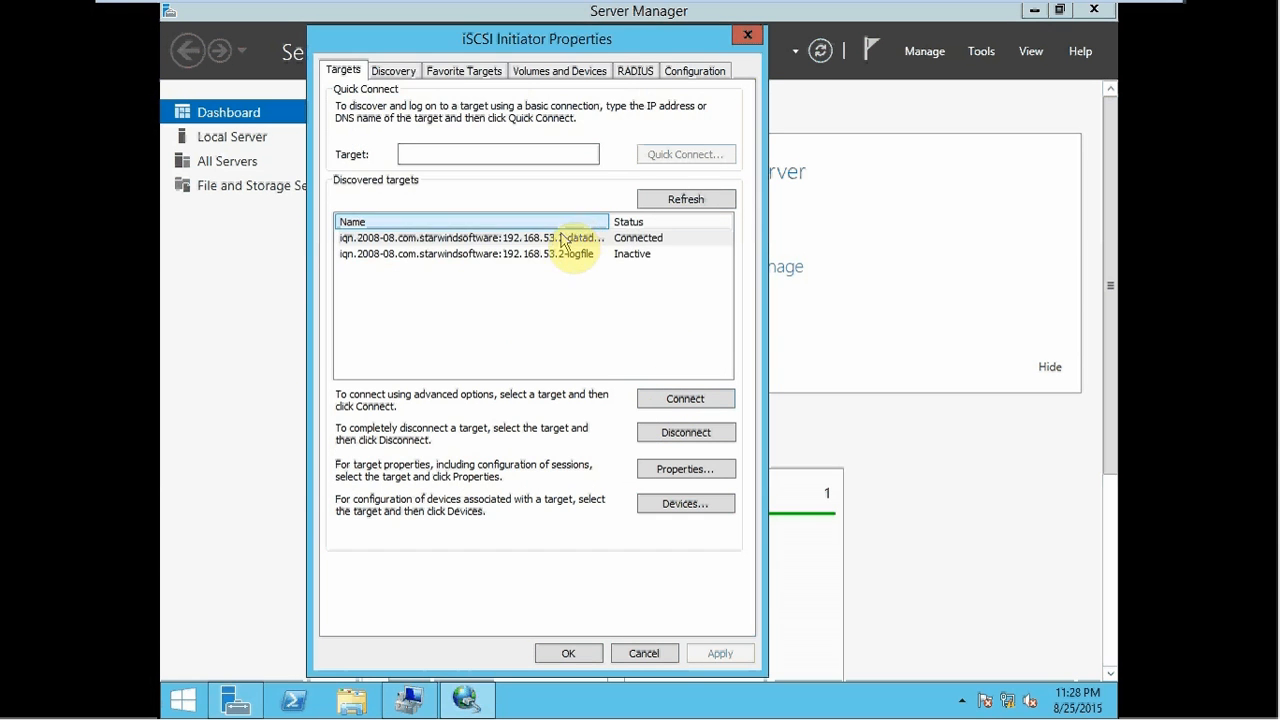
- Connect the logfile target with multi-path enabled and close the iSCSI Initiator
click(545, 256)
click(646, 399)
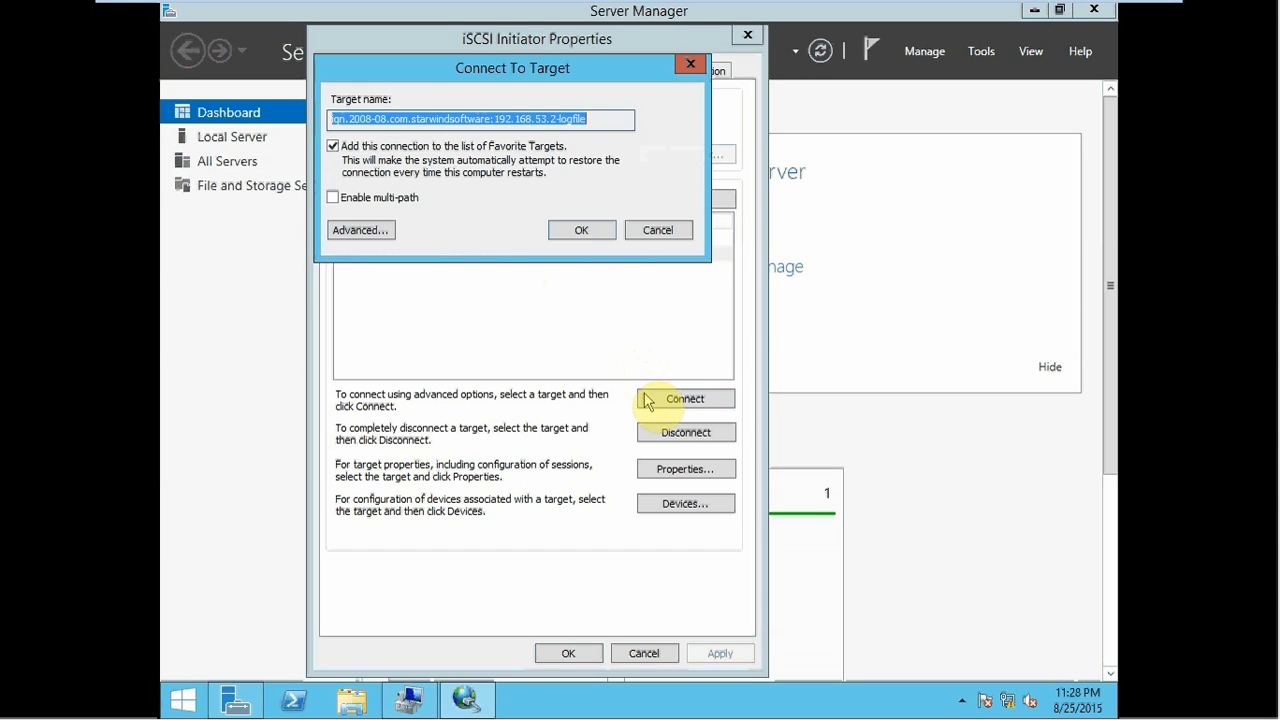
click(376, 199)
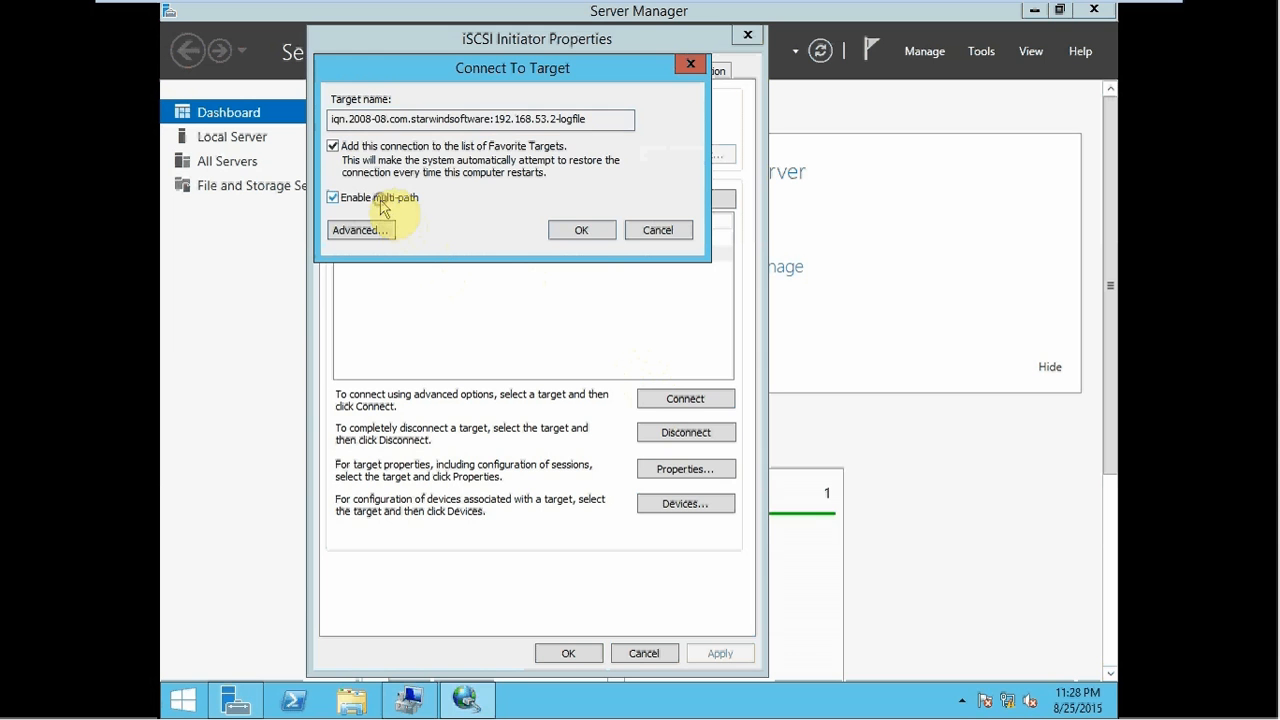
click(578, 230)
click(576, 653)
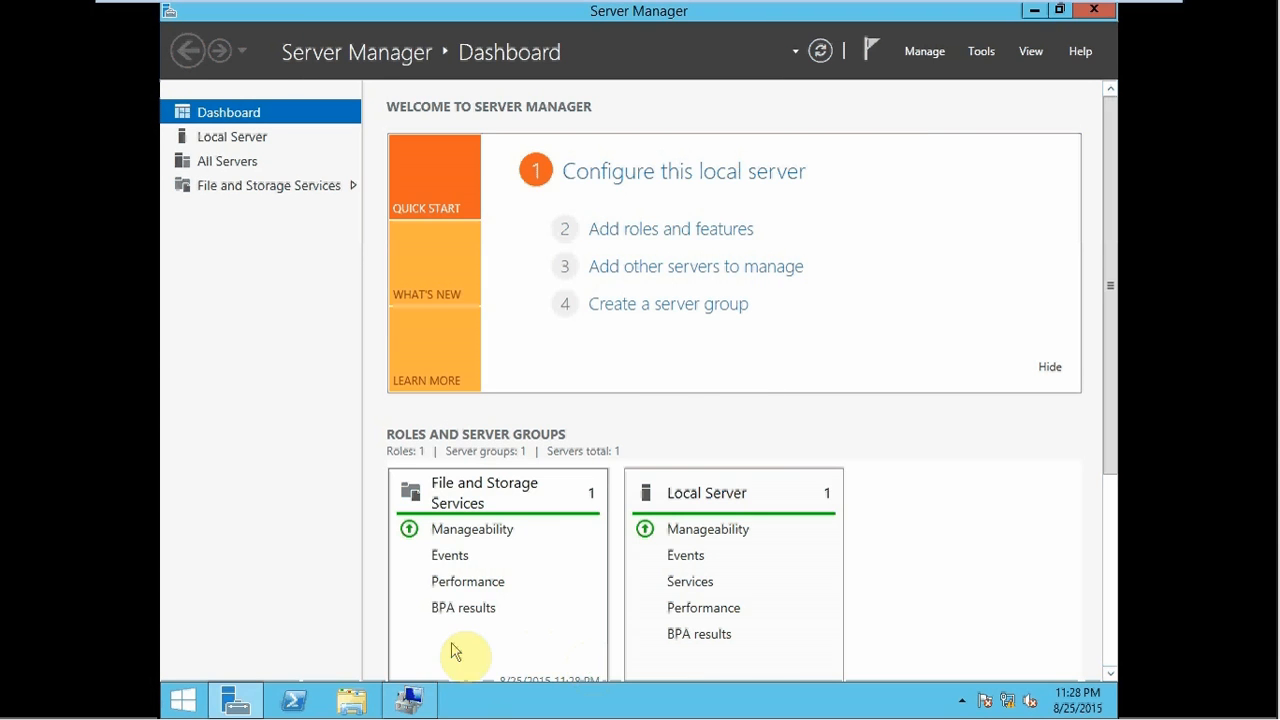
- Bring Node2Geo's Disk 1 and Disk 2 online, revealing the Data (D:) and Log (E:) volumes
click(410, 700)
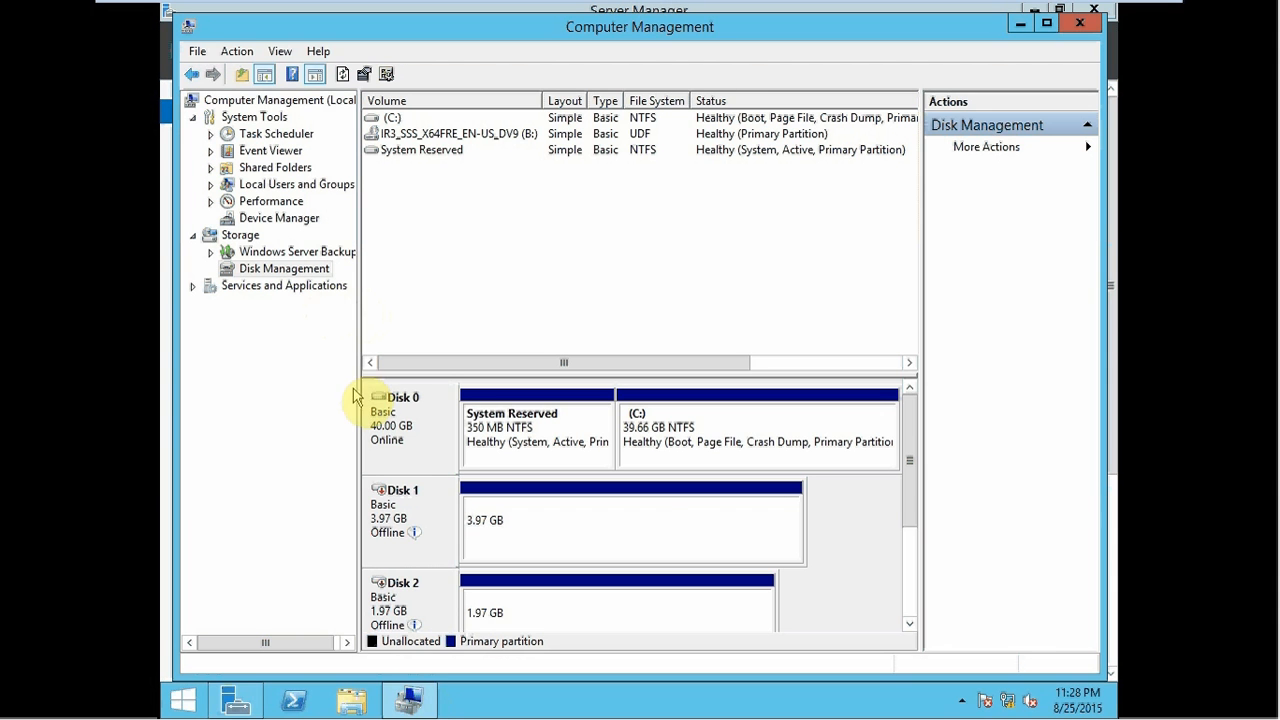
right_click(402, 486)
click(464, 500)
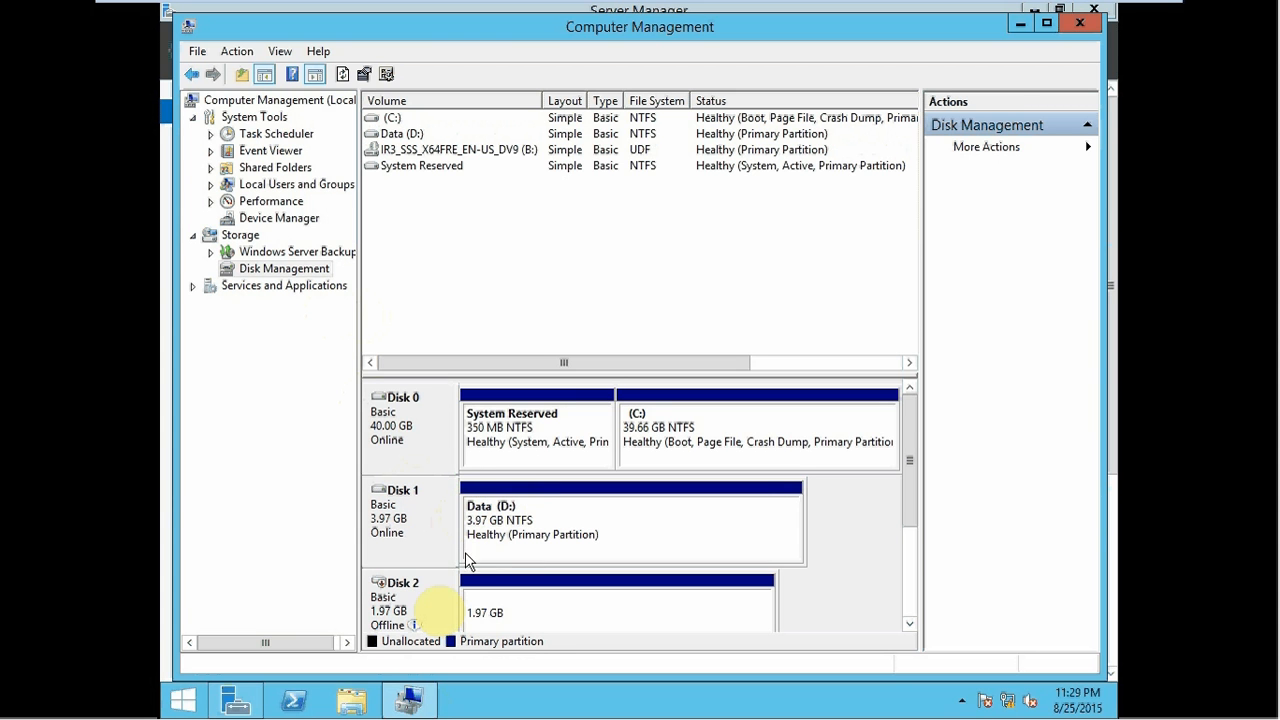
right_click(424, 598)
click(472, 606)
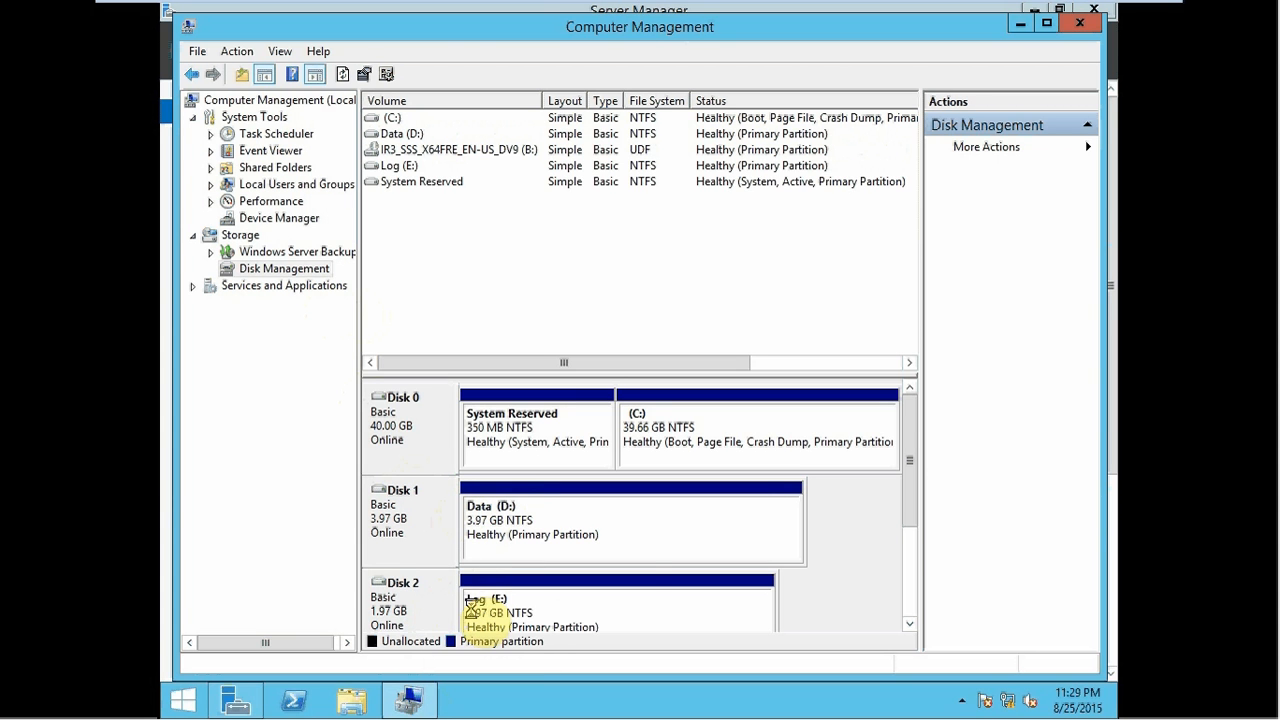
click(516, 600)
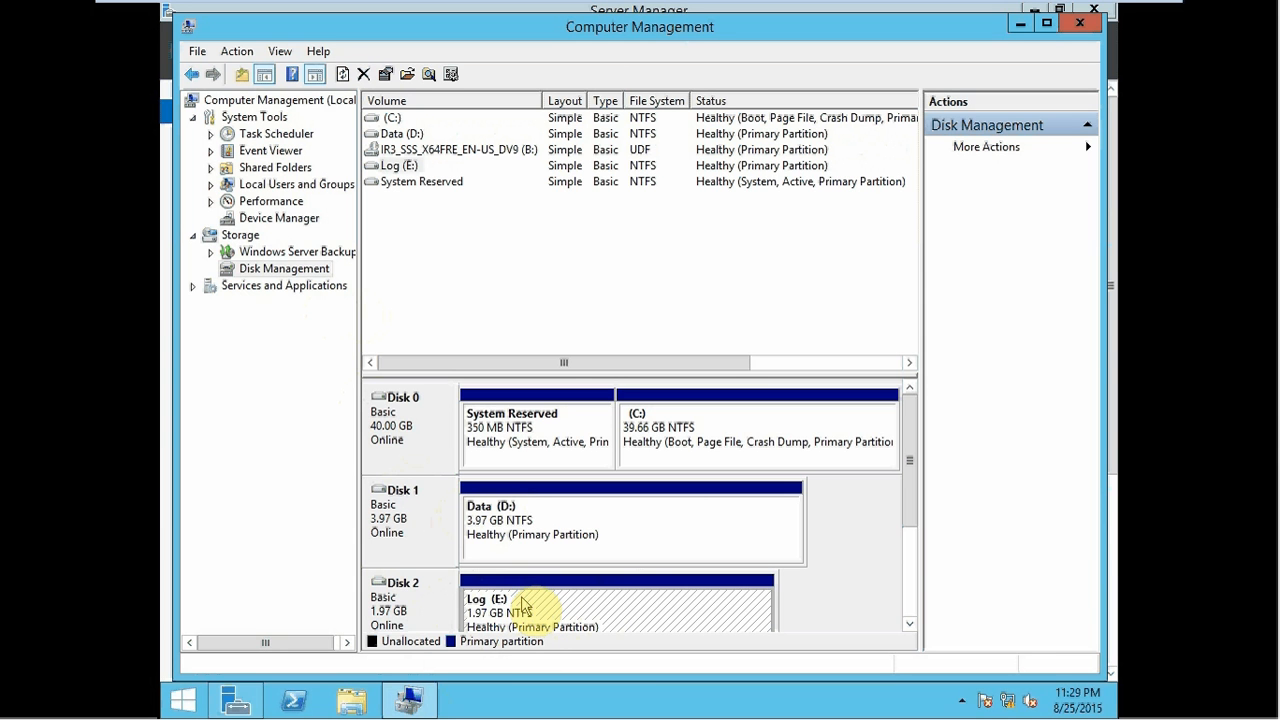
- Reassign the Log volume from E: to L:, then check the Data (D:) and Log (L:) partitions
right_click(520, 600)
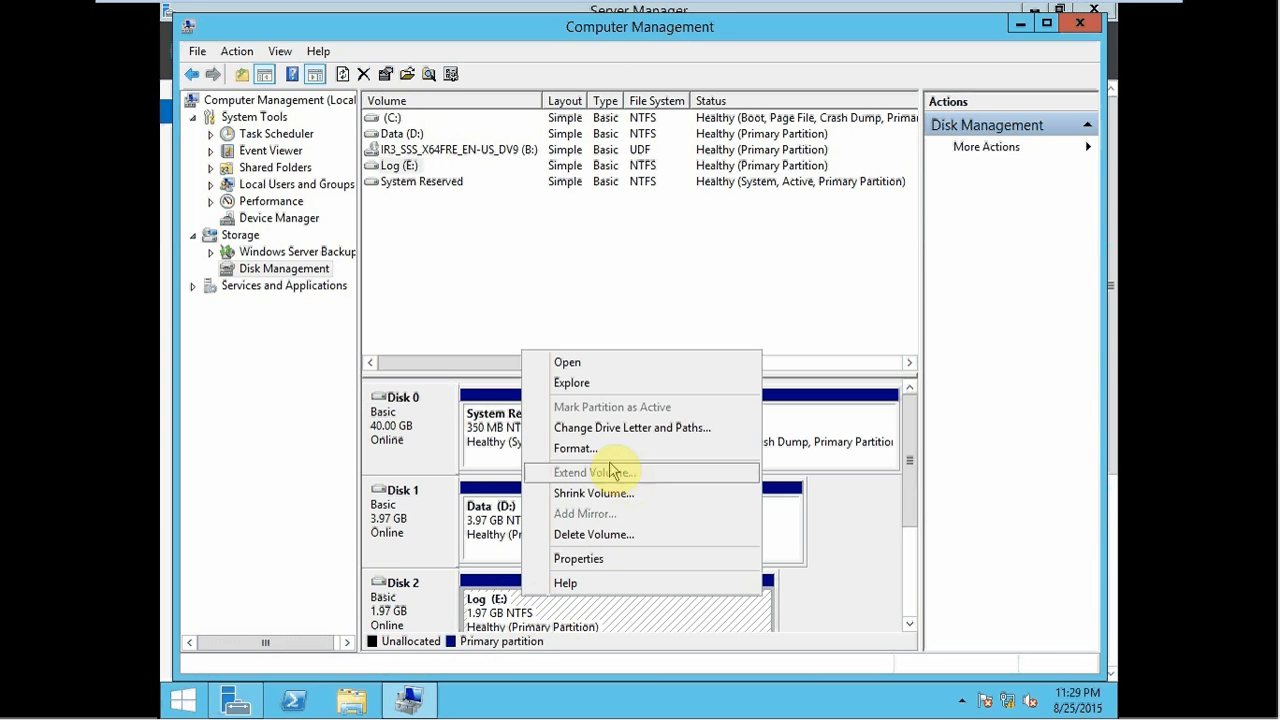
click(588, 428)
click(578, 405)
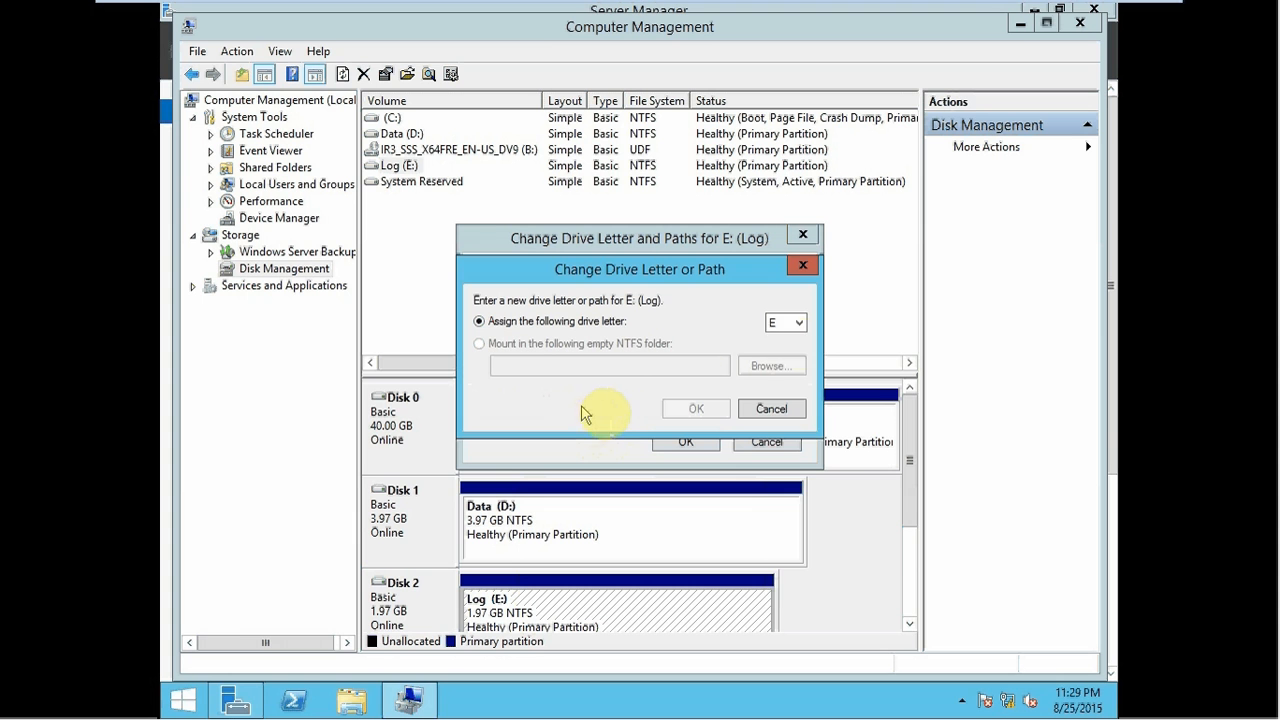
click(786, 323)
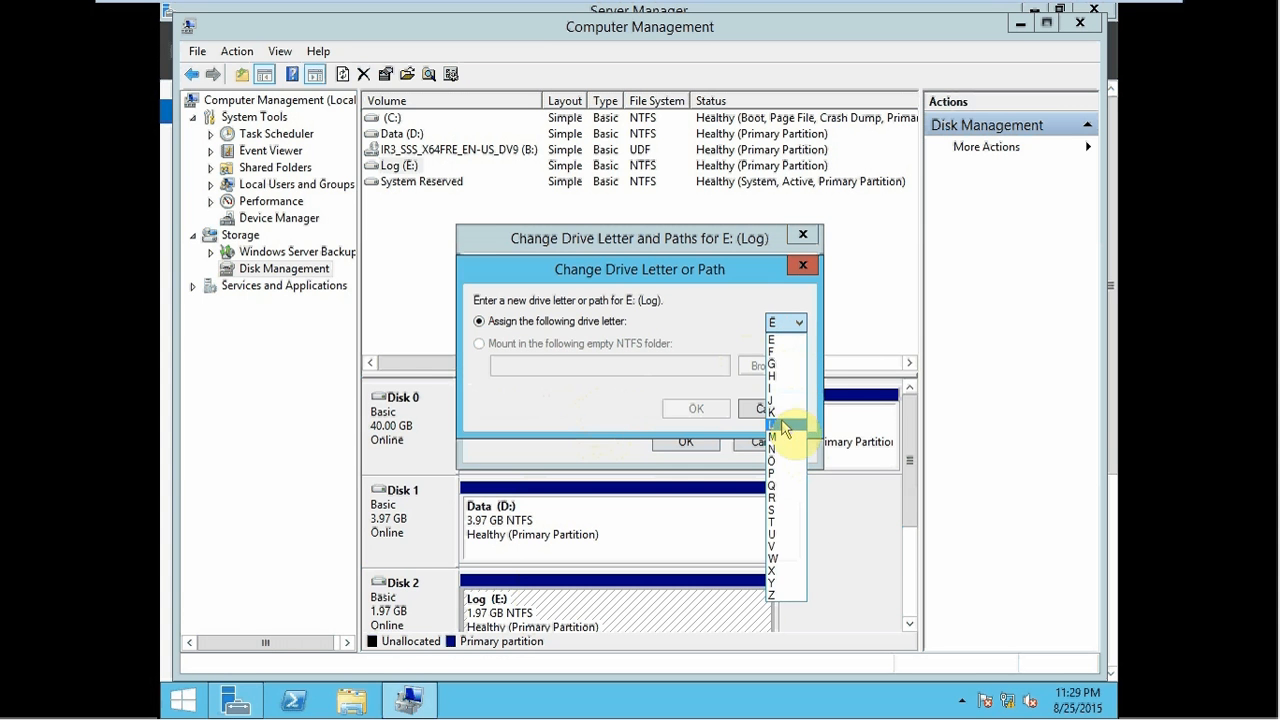
click(773, 424)
click(696, 408)
click(697, 428)
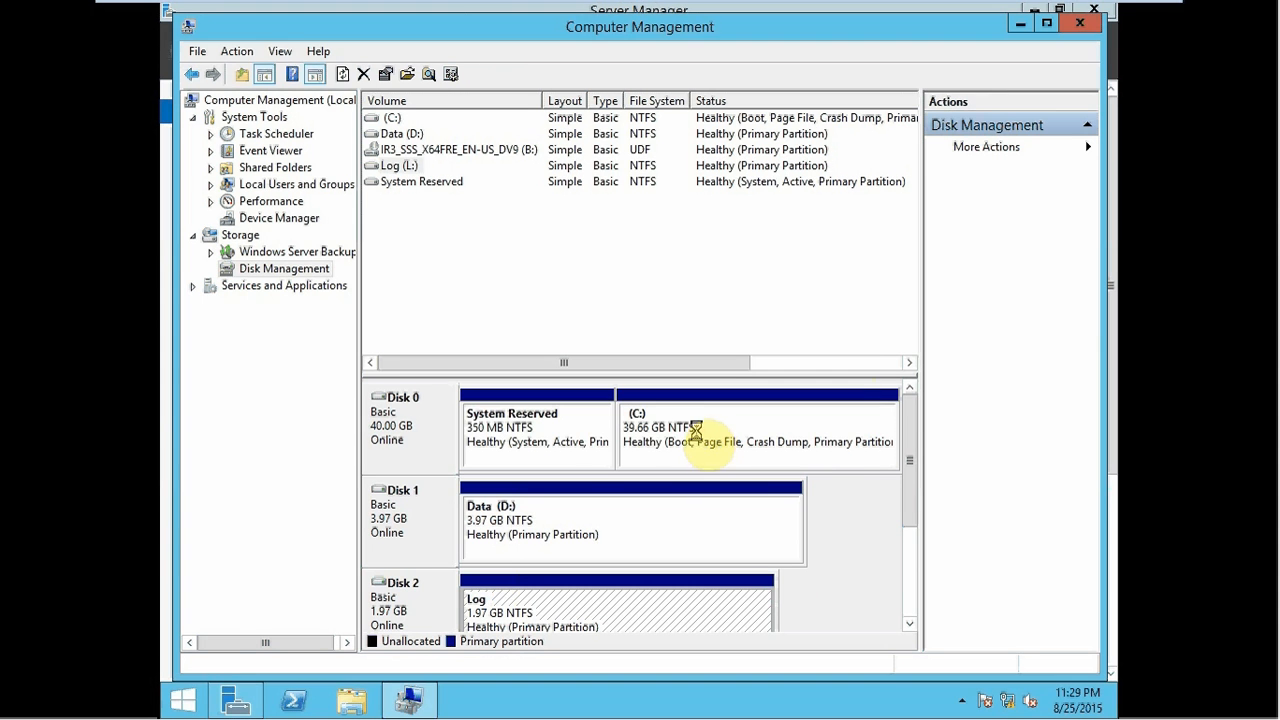
click(583, 537)
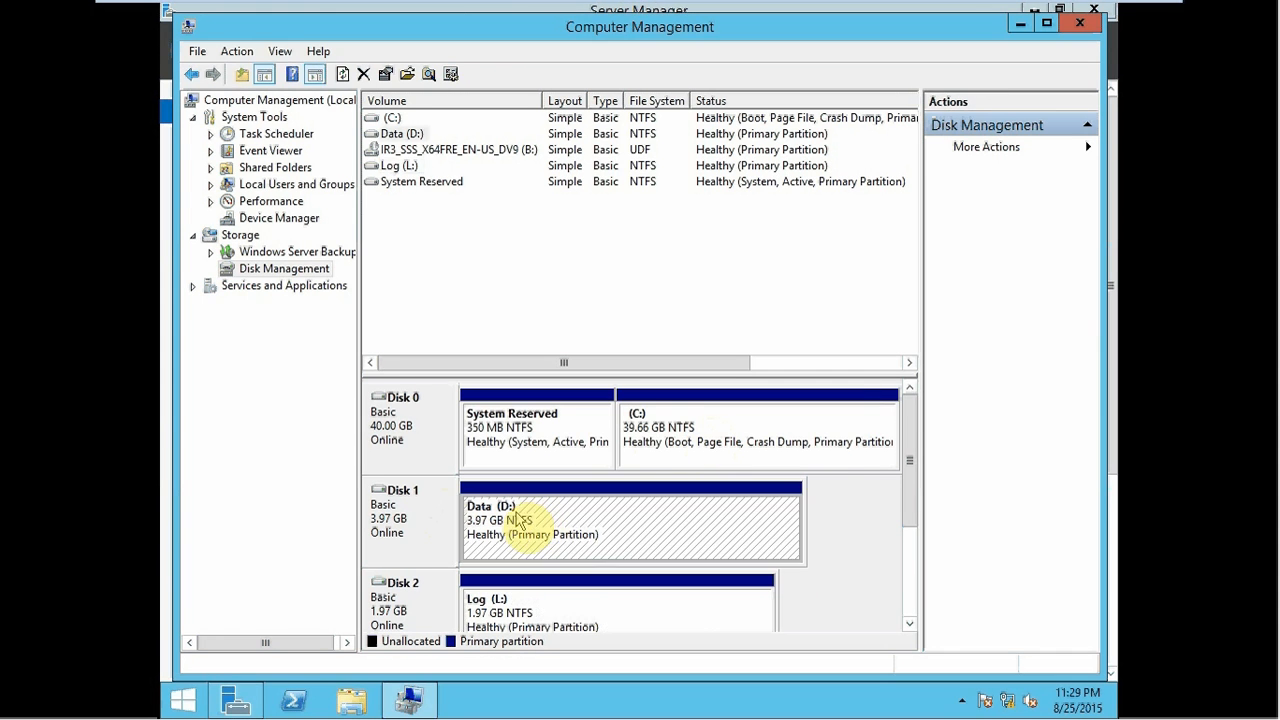
click(514, 620)
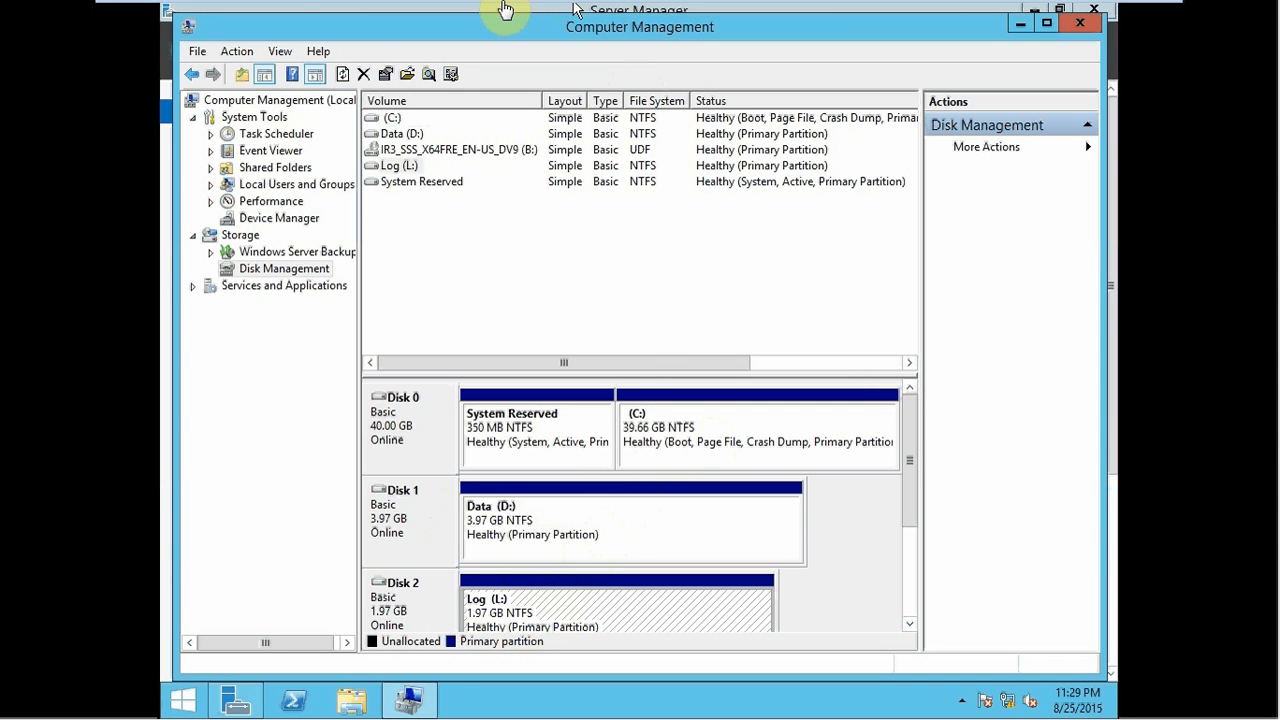
- Switch to Node1Geo and close its Computer Management and Server Manager windows
mouse_move(508, 10)
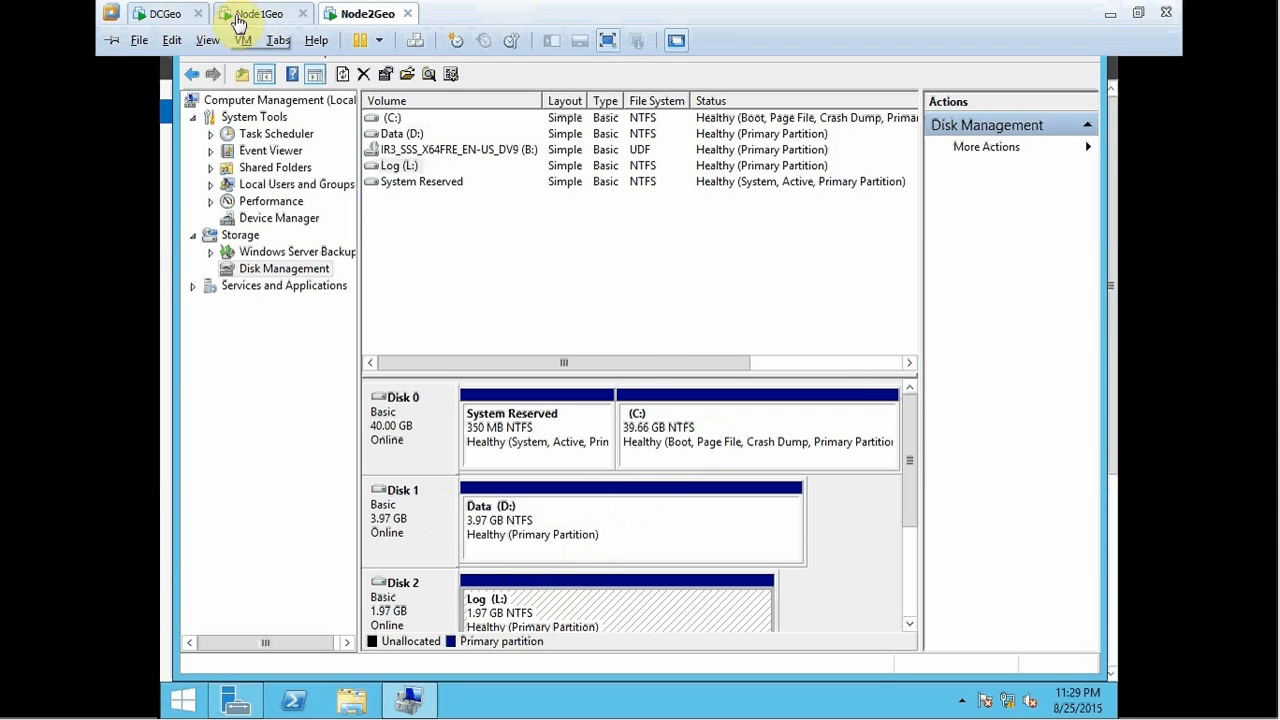
click(229, 17)
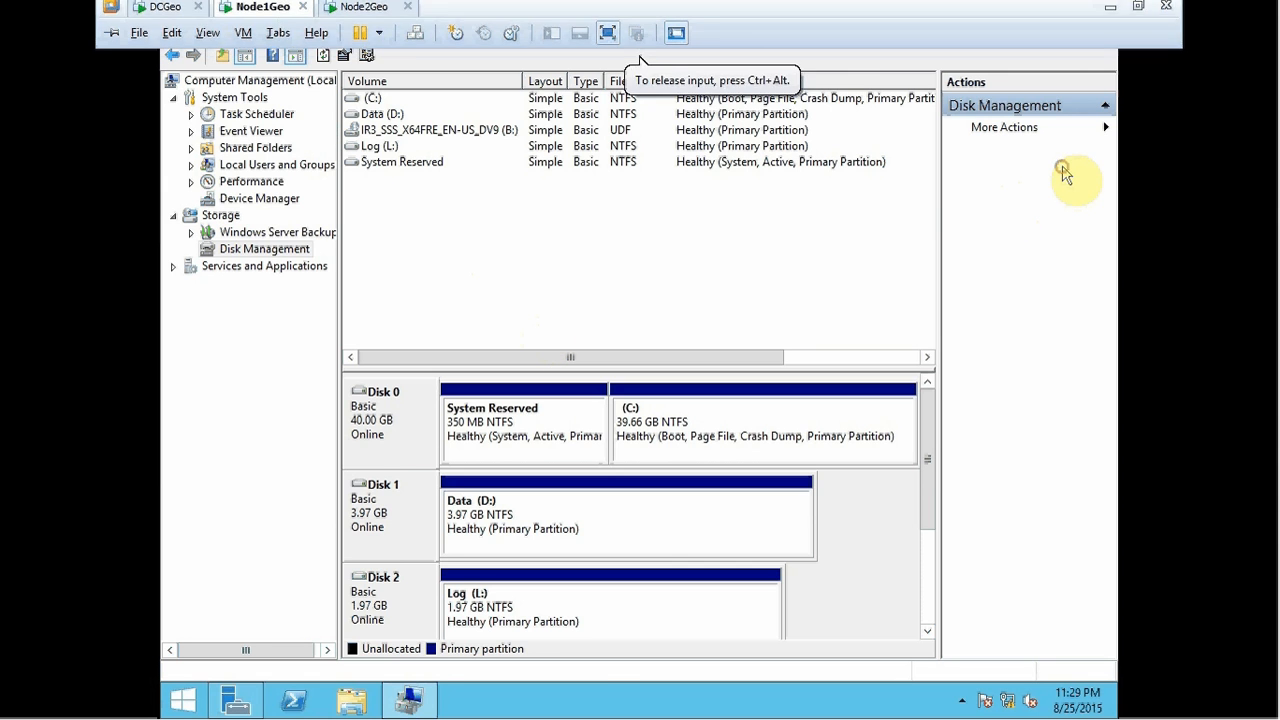
click(1097, 10)
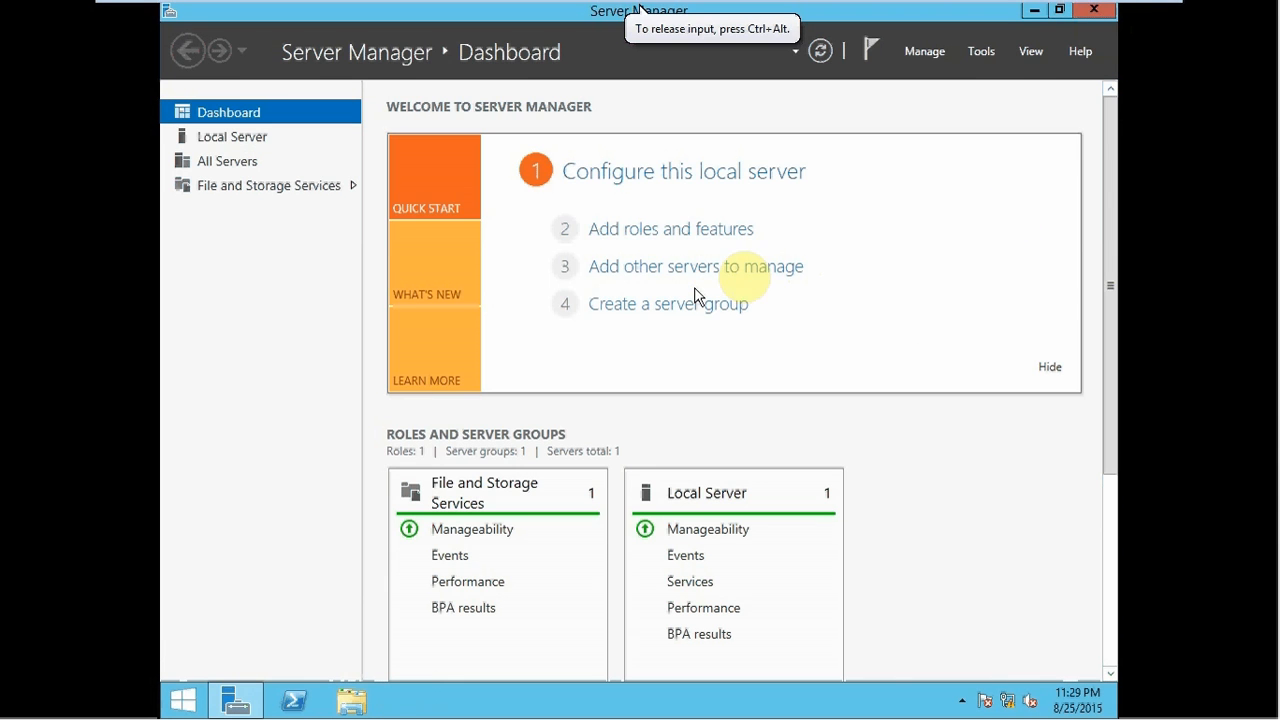
click(1093, 10)
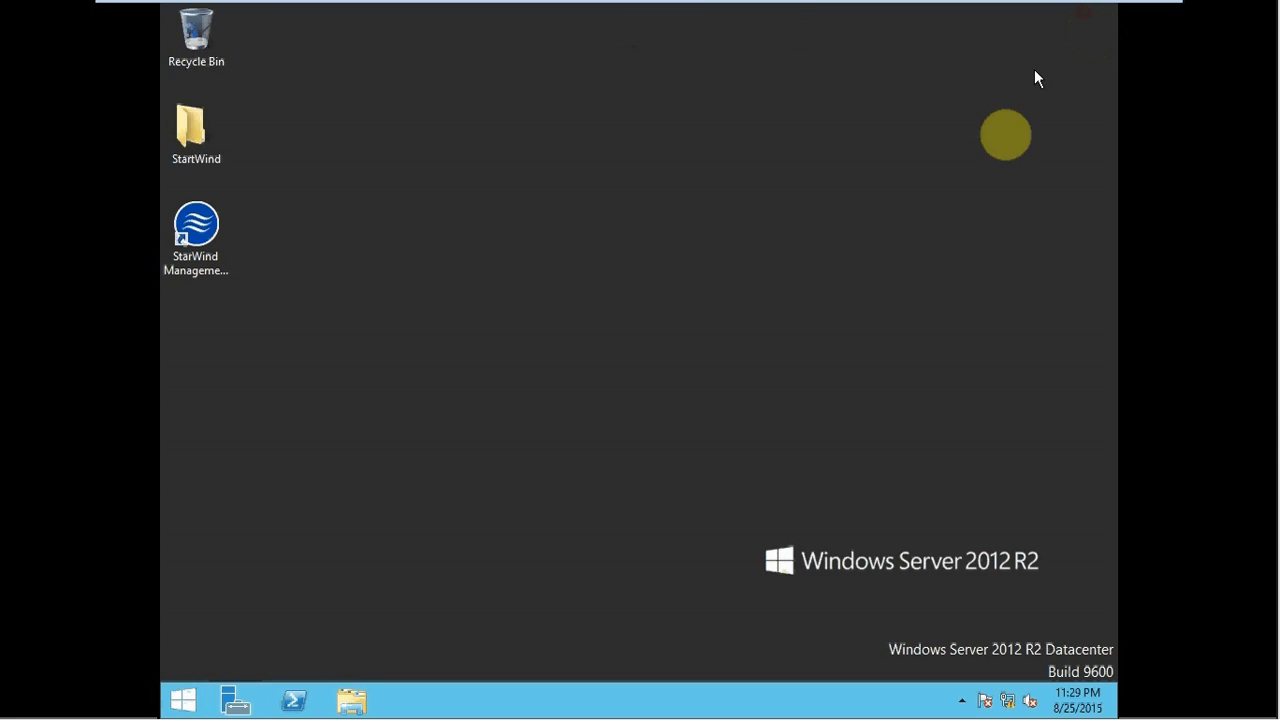
- Launch Failover Cluster Manager from the Start screen search 'fail' and refresh the desktop
key(super)
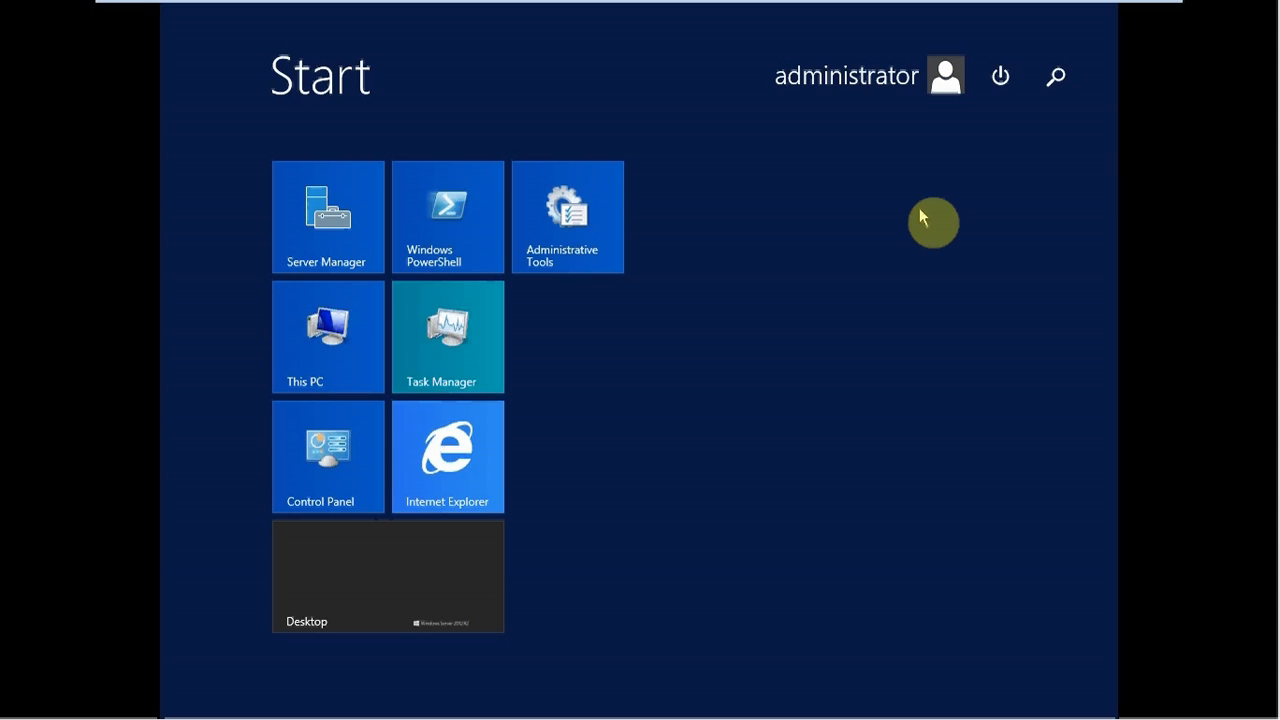
text(failover Cluster Manager)
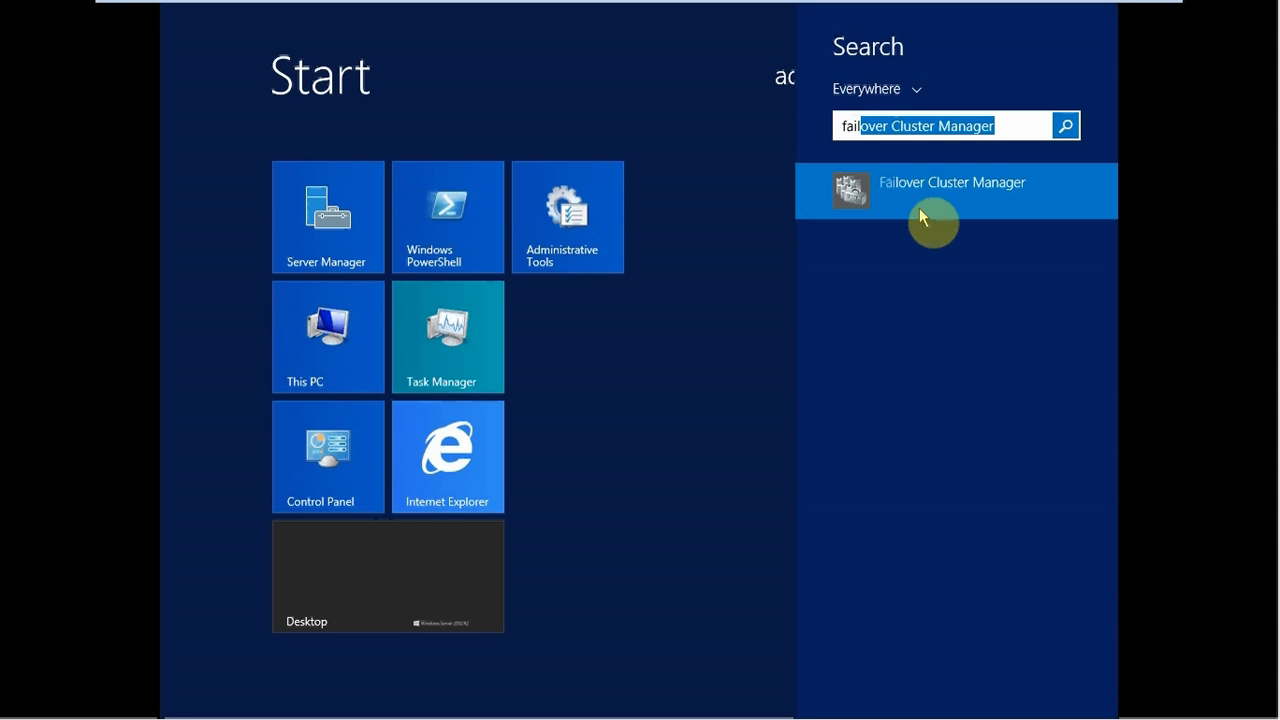
click(922, 214)
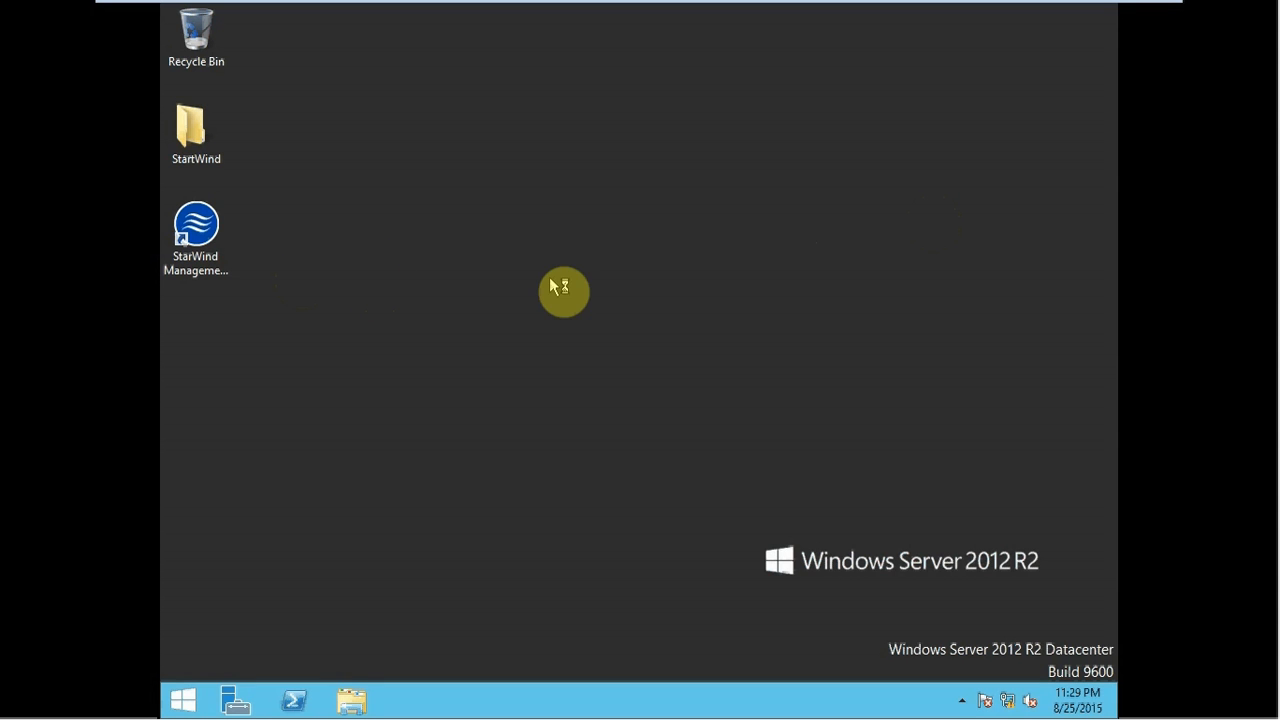
right_click(550, 280)
click(591, 327)
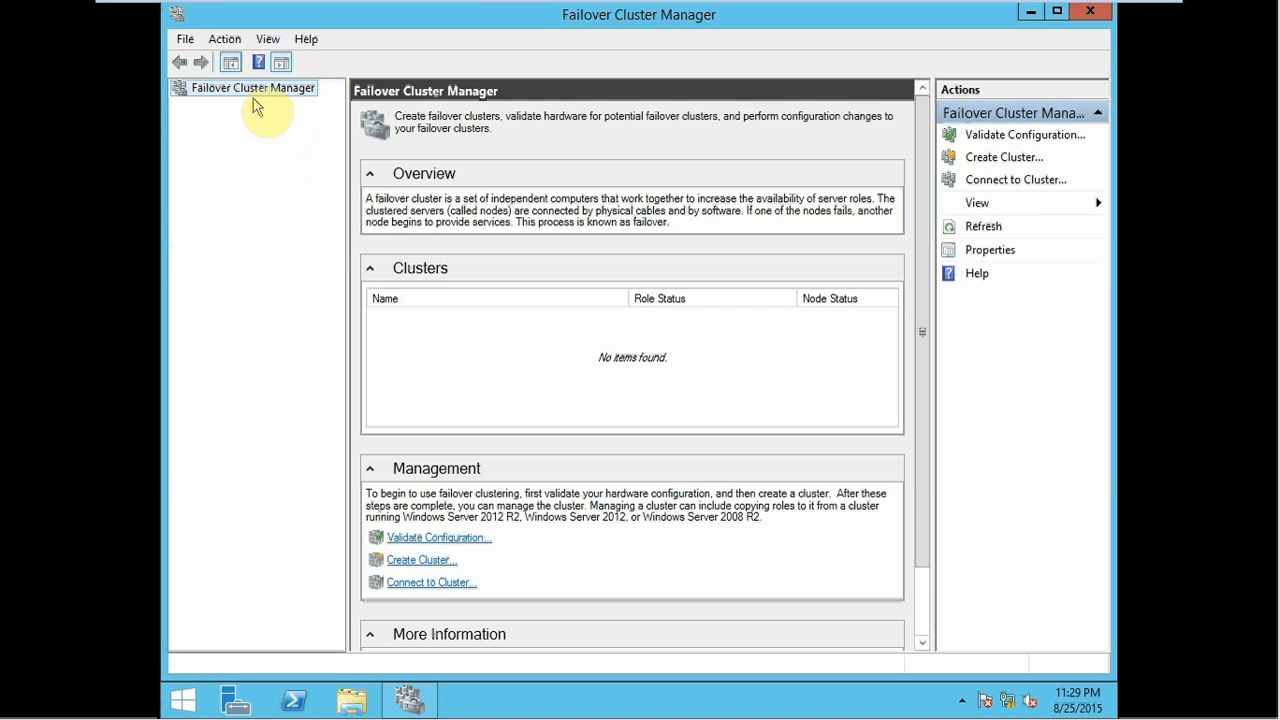
- Start the Create Cluster Wizard from the root node and pass the introduction page
right_click(246, 90)
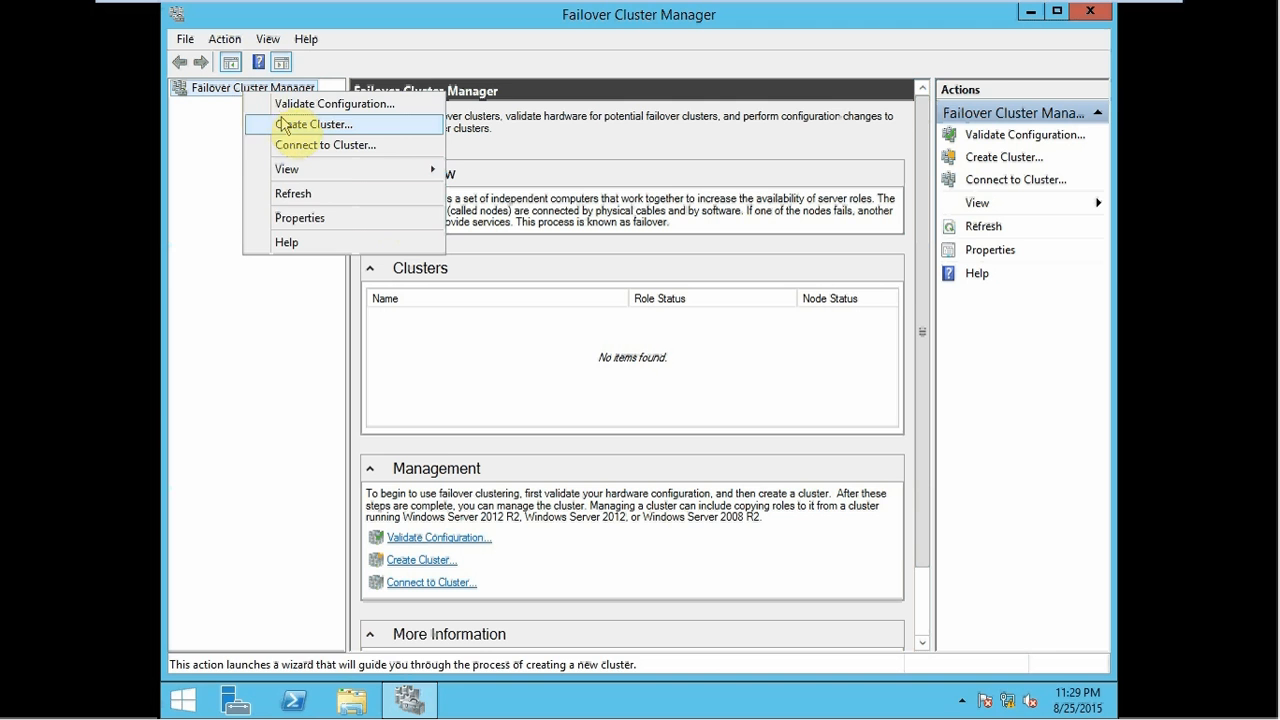
click(284, 124)
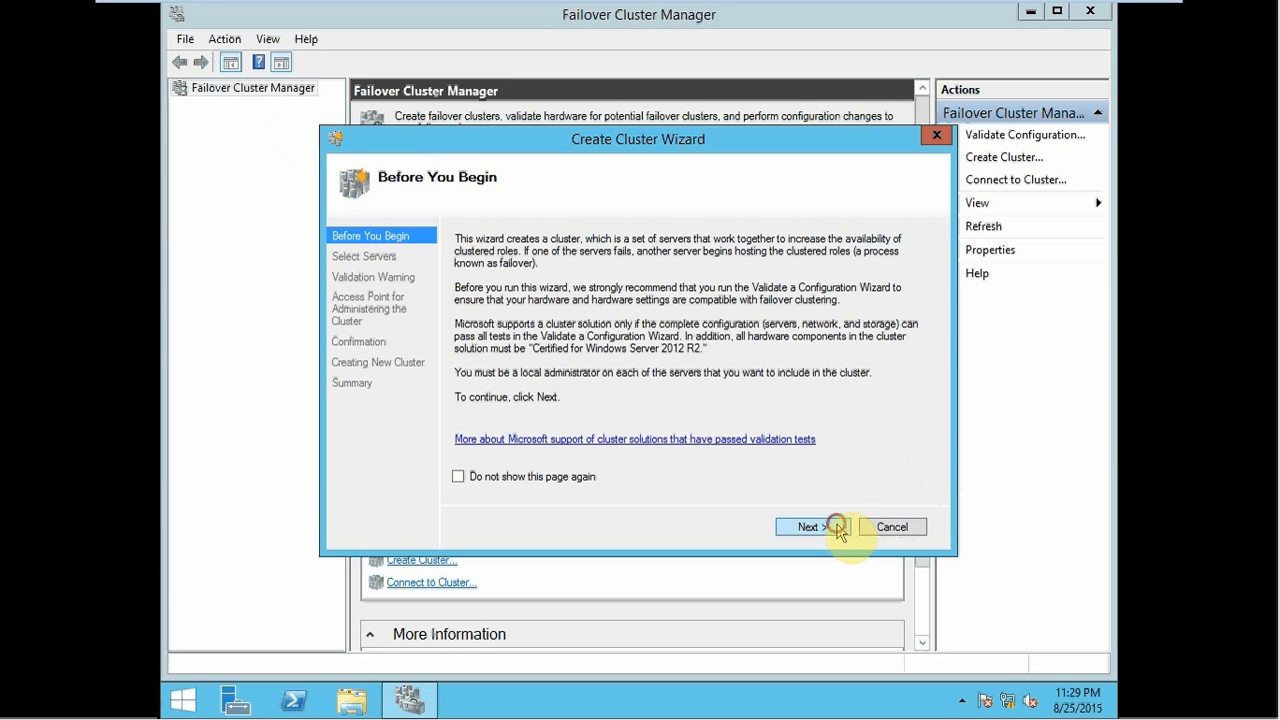
click(838, 527)
- Add Node1Geo and Node2Geo as the cluster's servers and continue
text(node1geo)
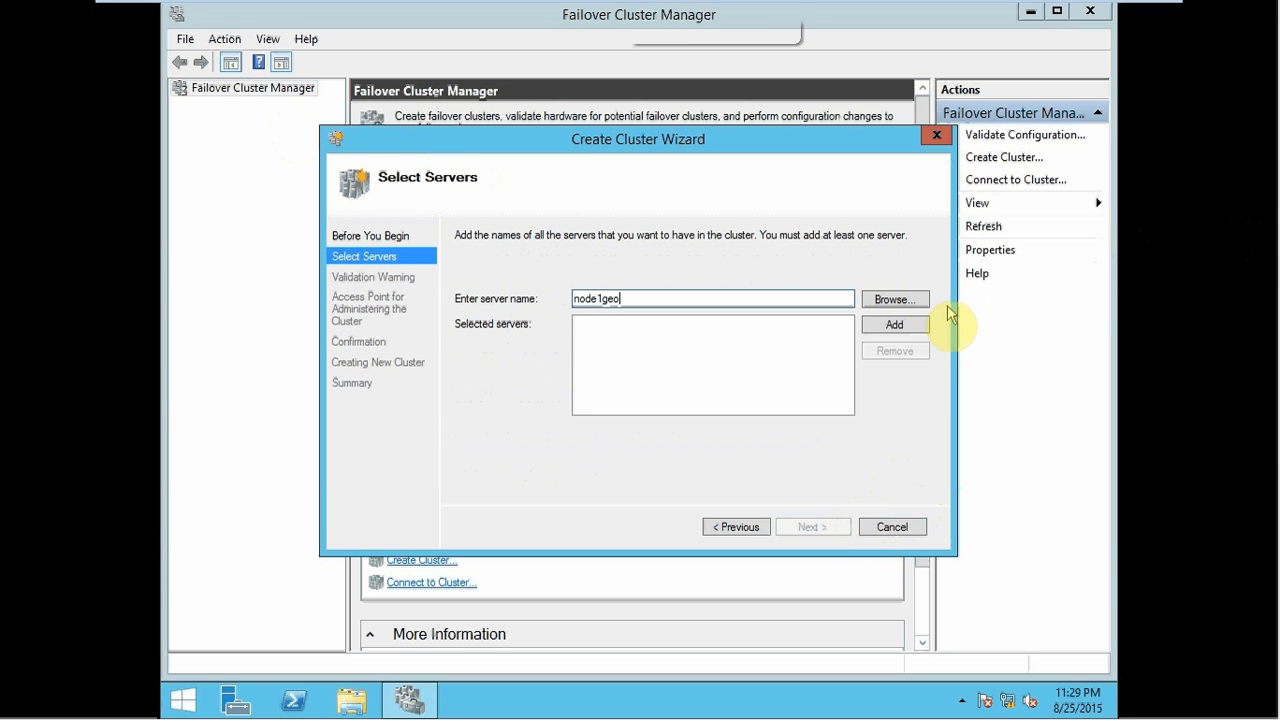
click(894, 325)
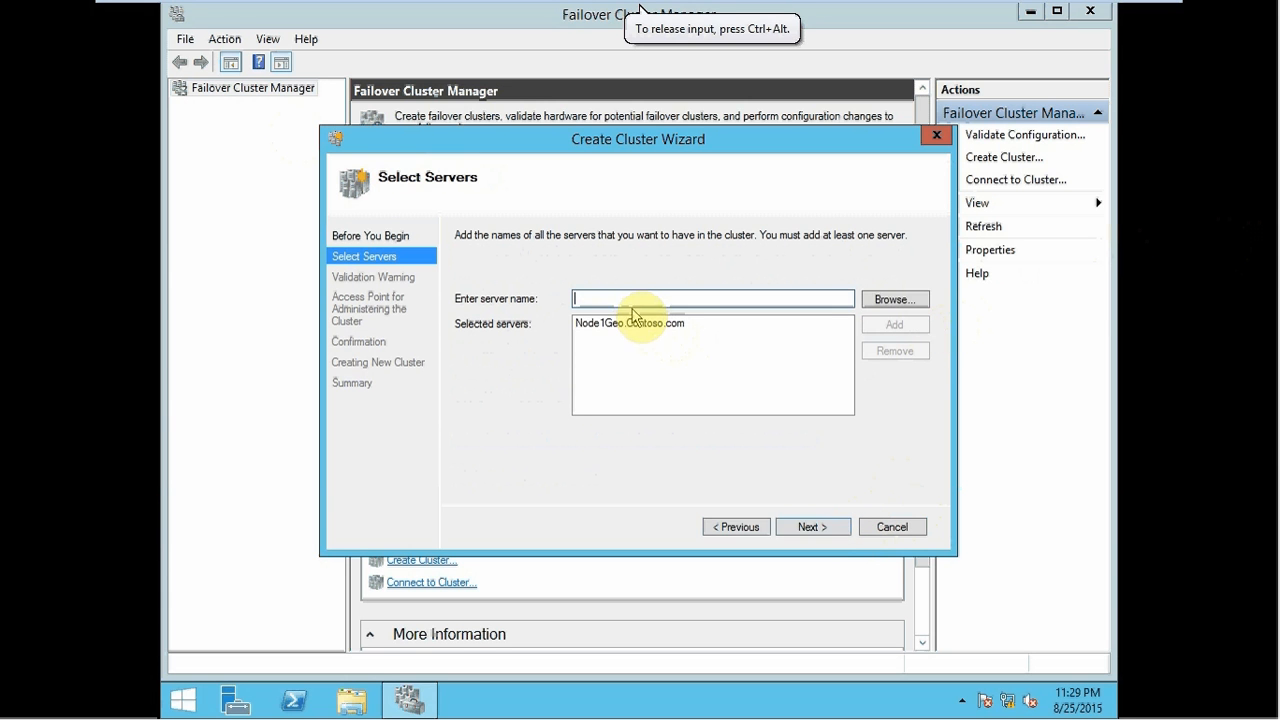
text(node2ge)
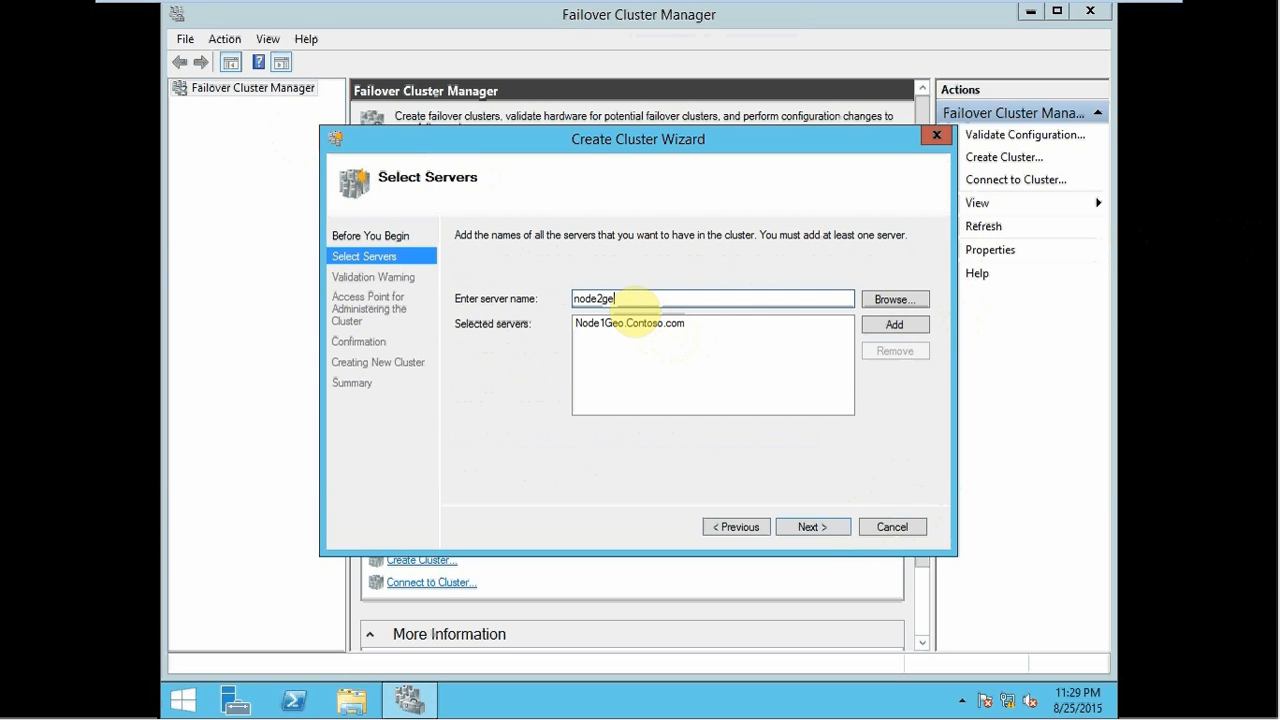
text(o)
click(888, 324)
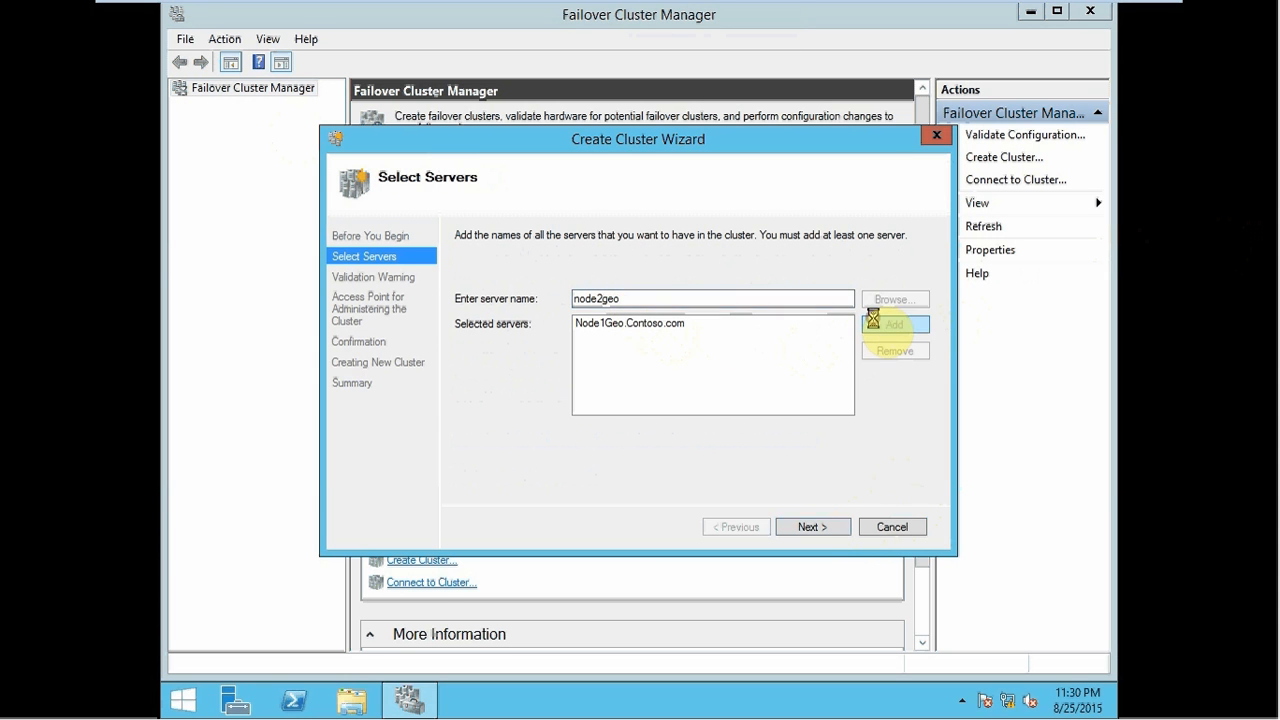
click(795, 530)
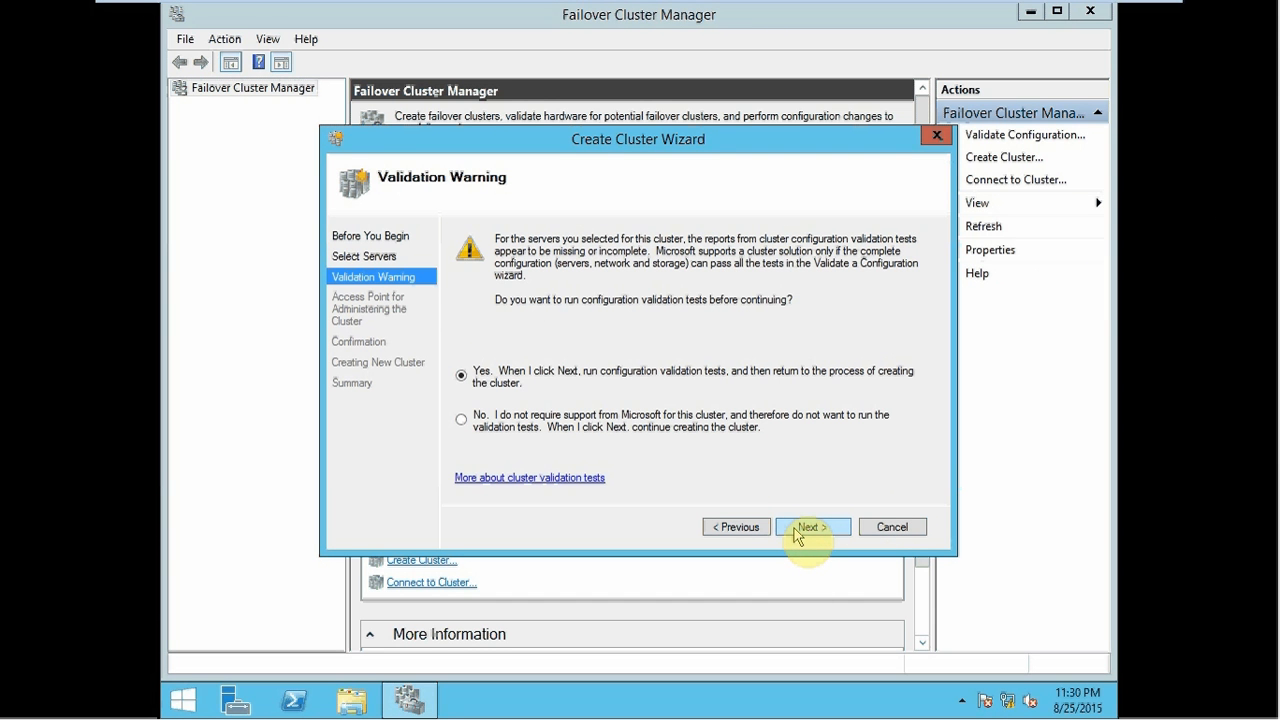
- Run all validation tests on Node1Geo and Node2Geo, then exit the VM's full-screen view
click(797, 533)
click(797, 533)
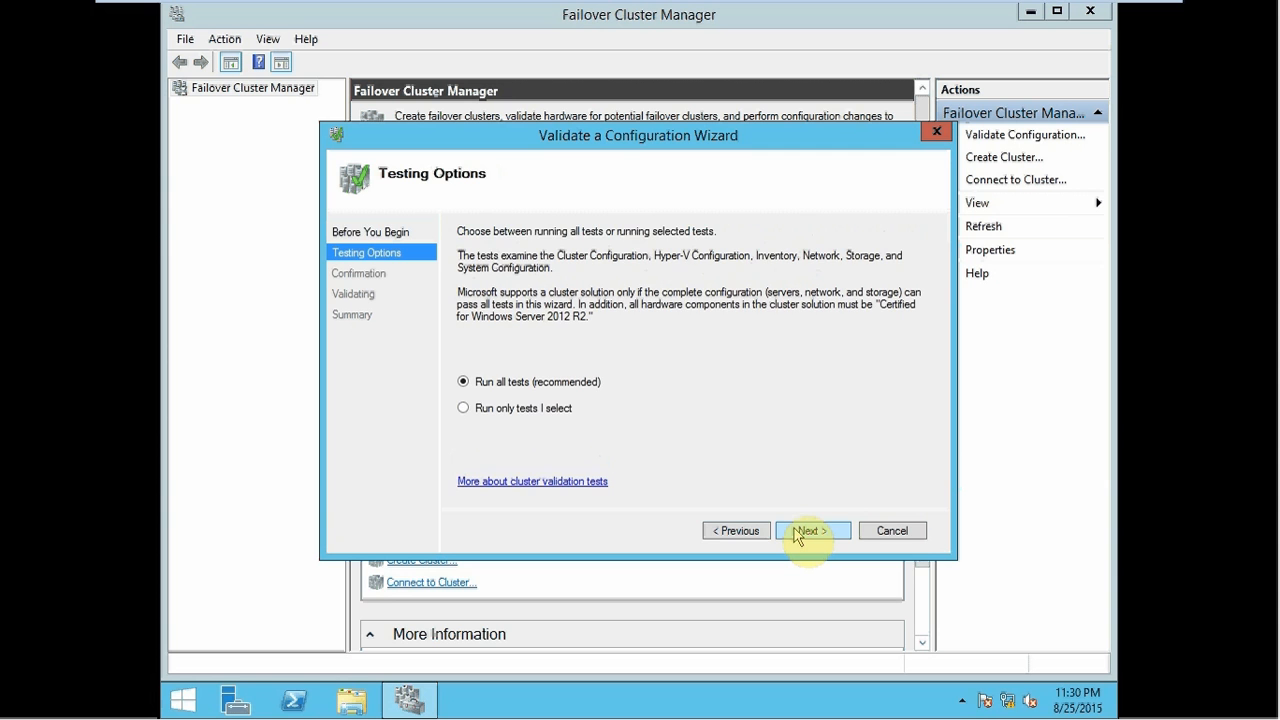
click(797, 533)
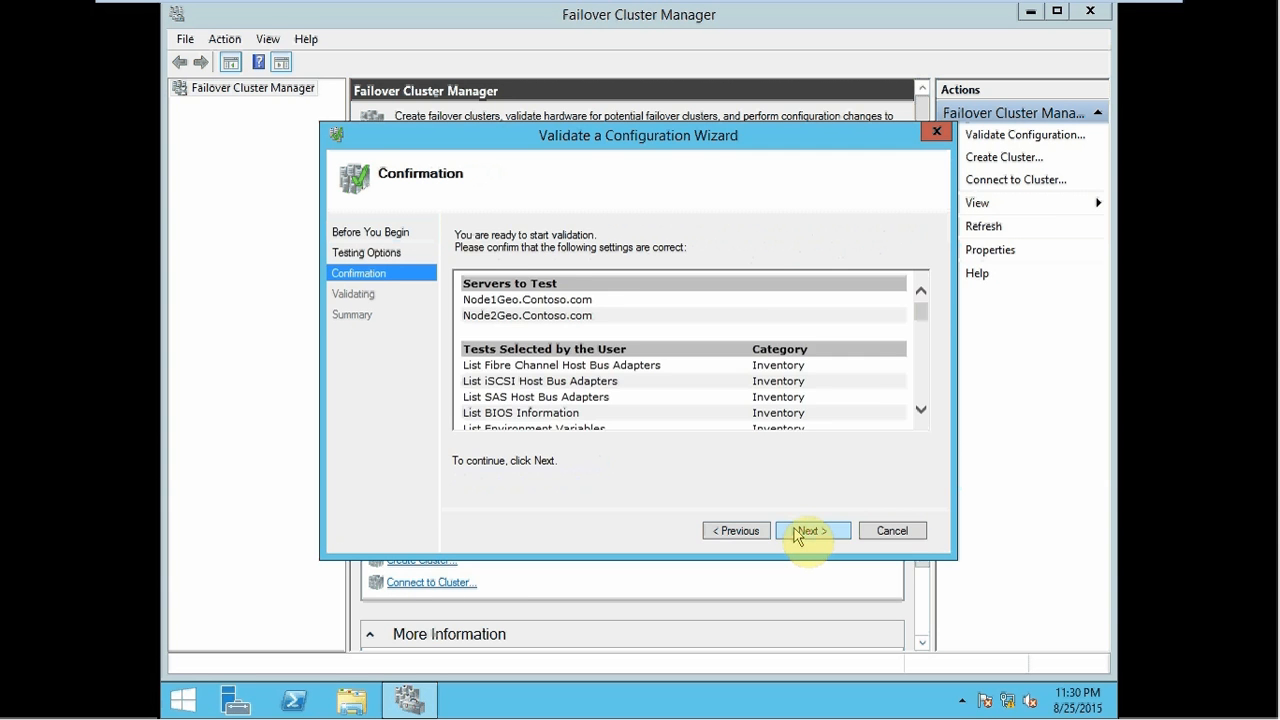
click(797, 533)
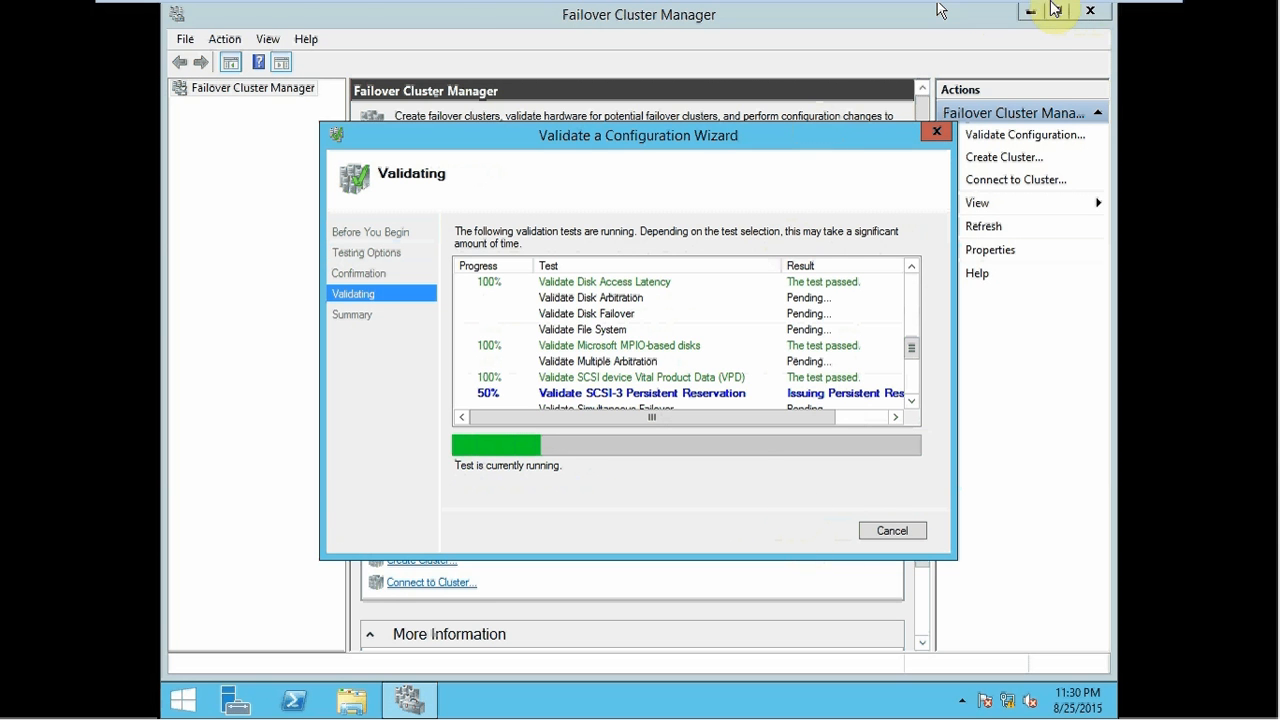
mouse_move(1050, 9)
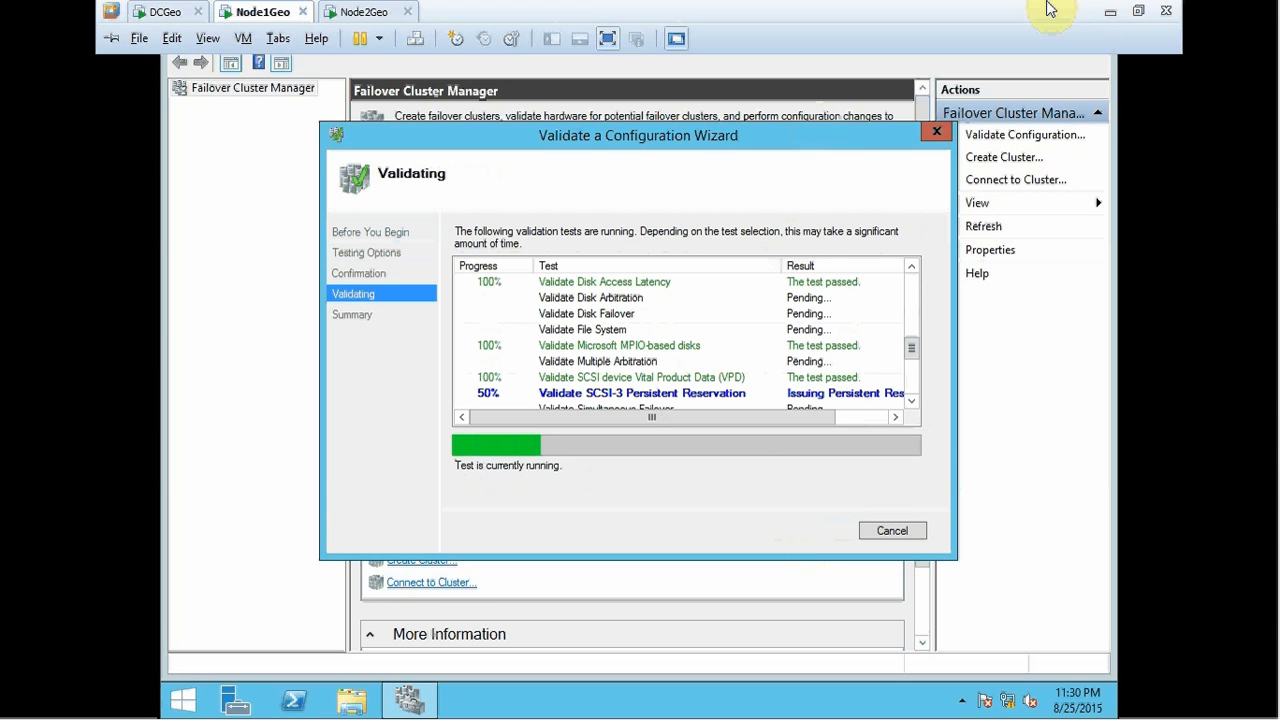
click(1141, 17)
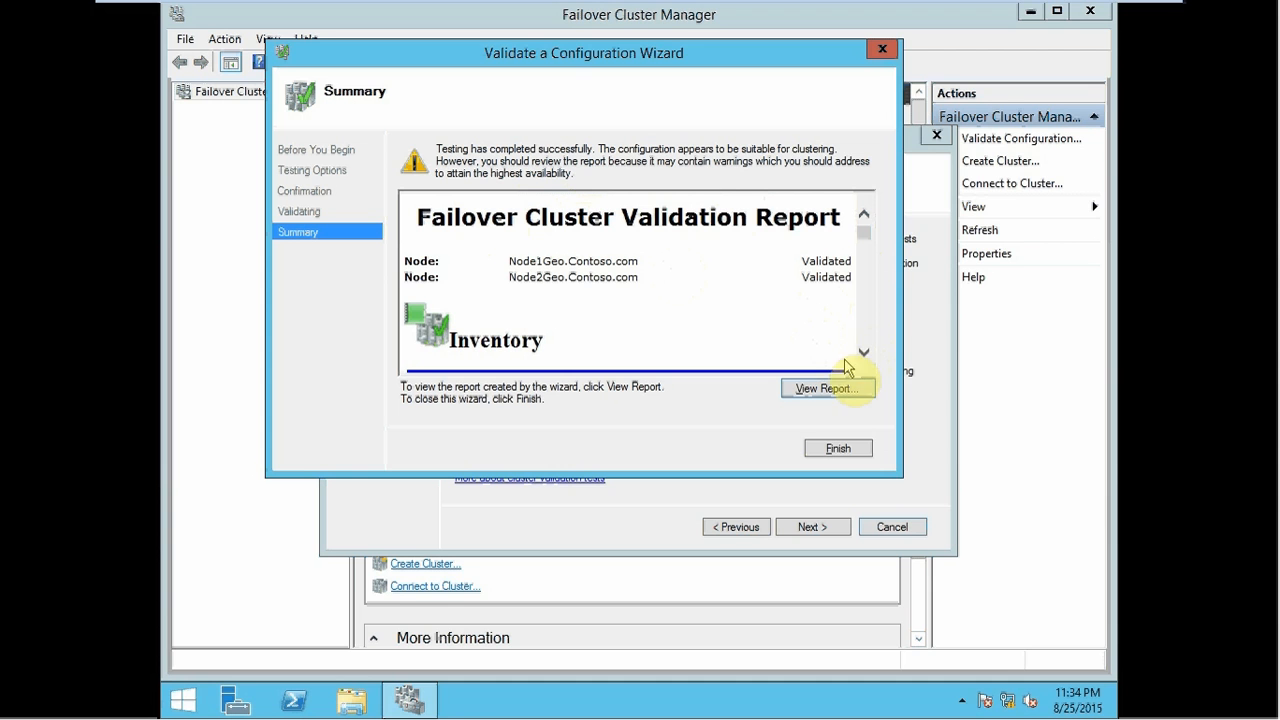
click(826, 389)
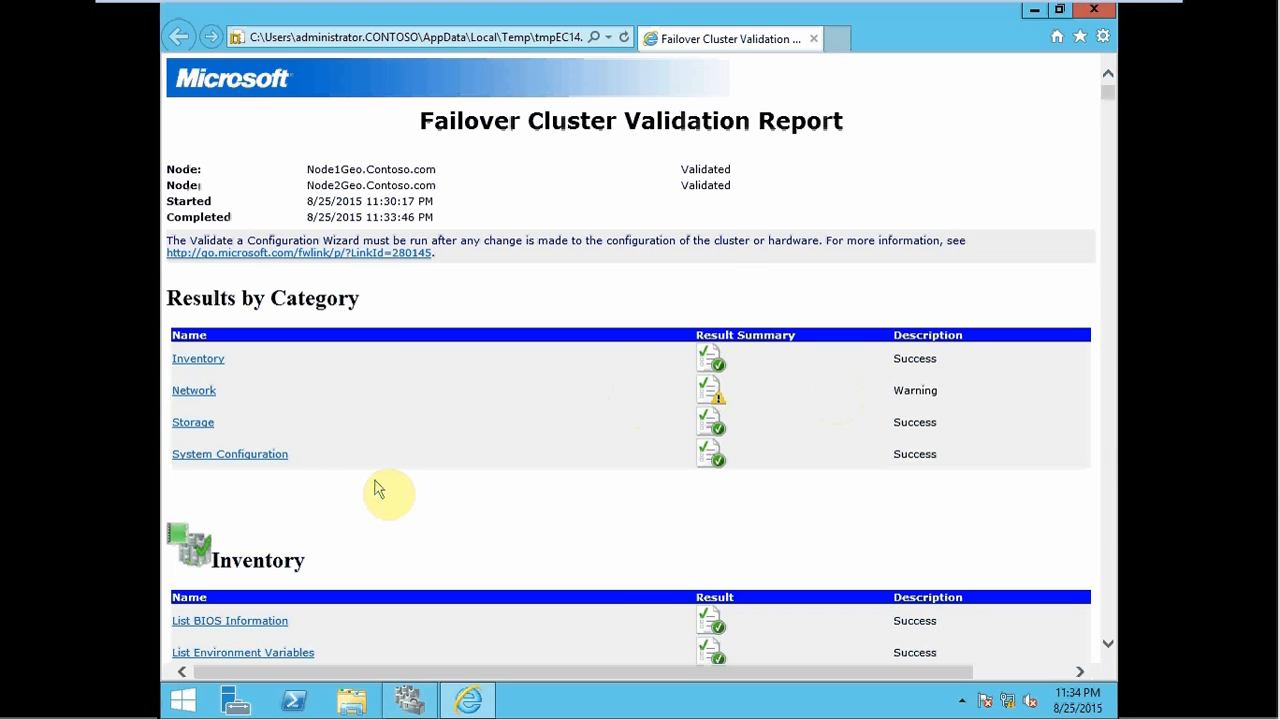
click(205, 392)
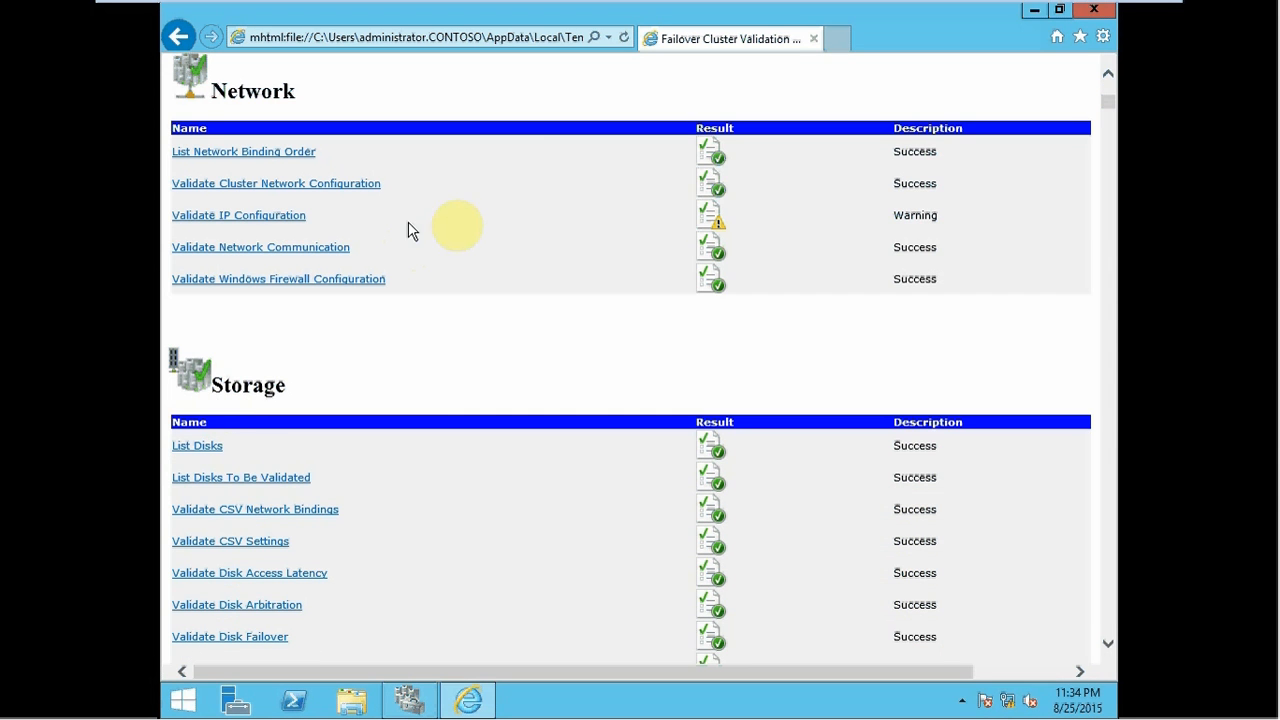
click(284, 220)
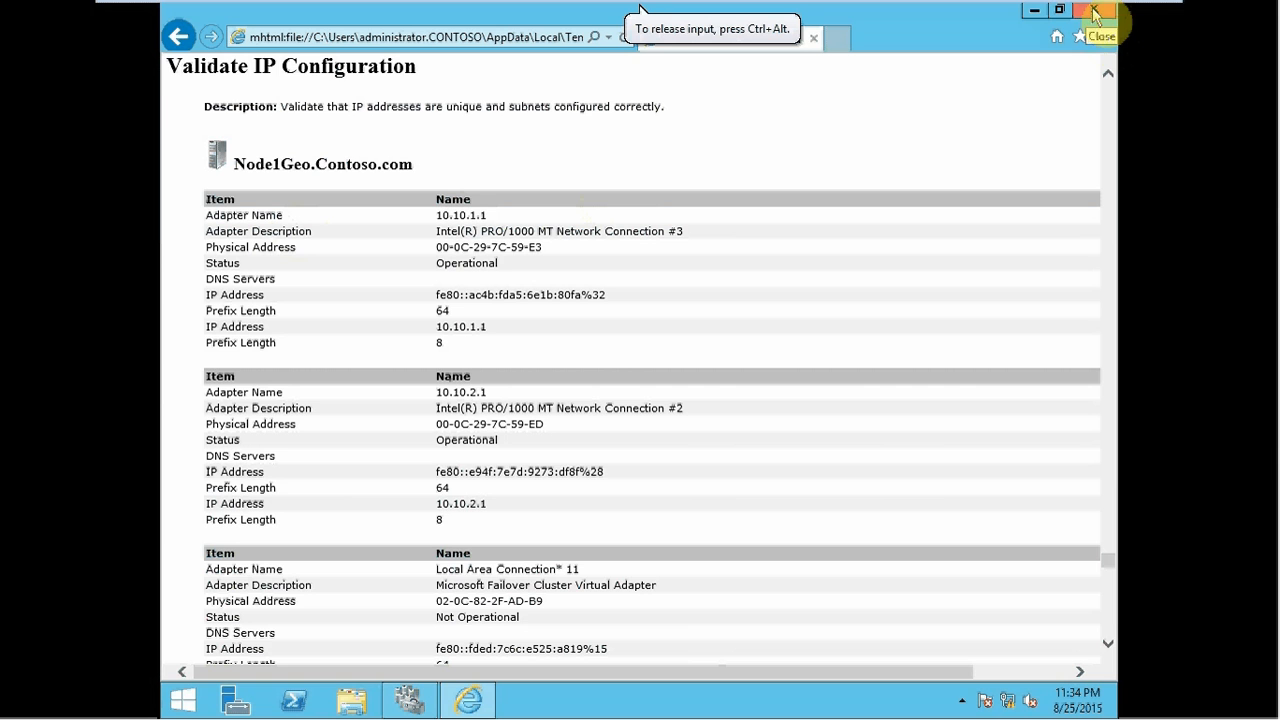
click(176, 38)
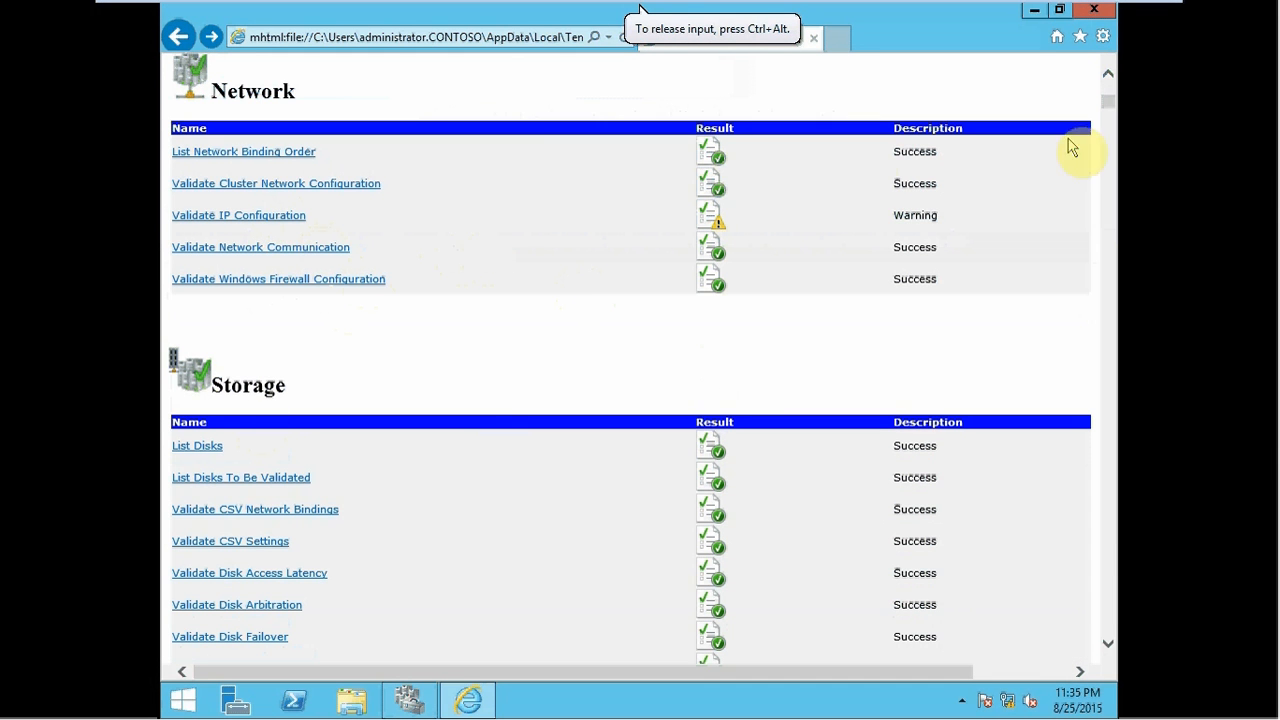
drag(1109, 102, 1108, 71)
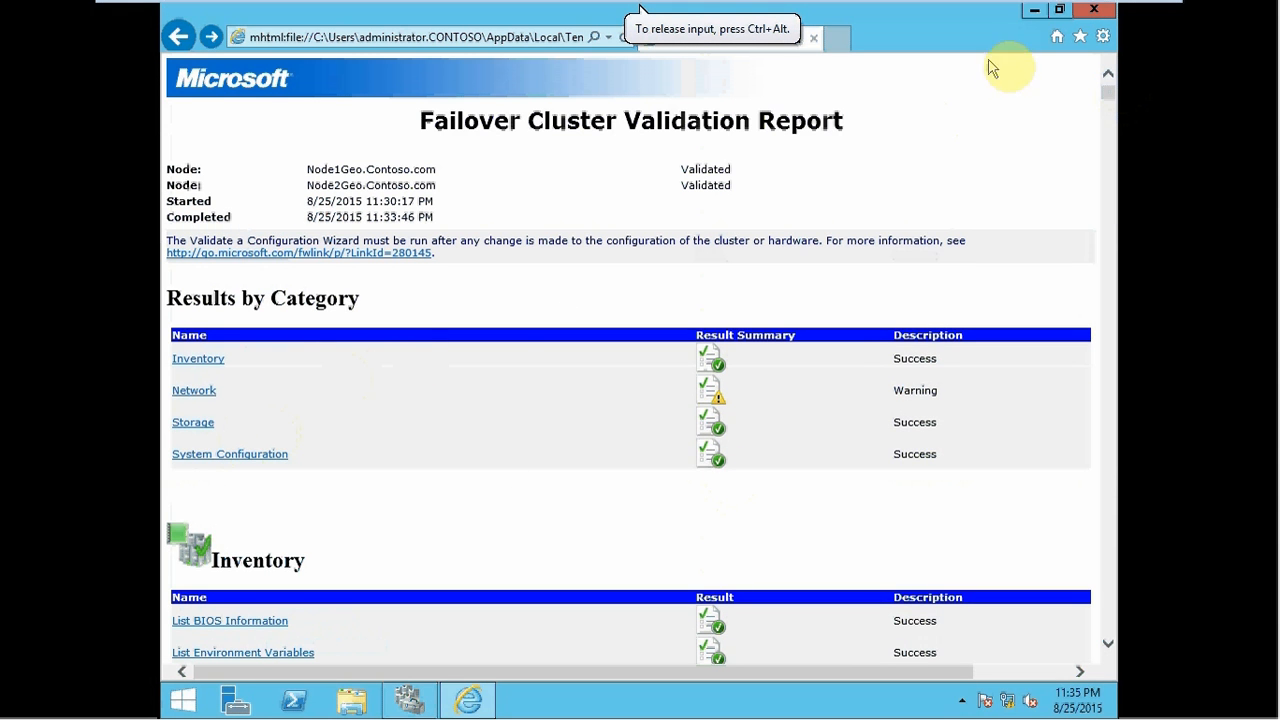
click(1093, 12)
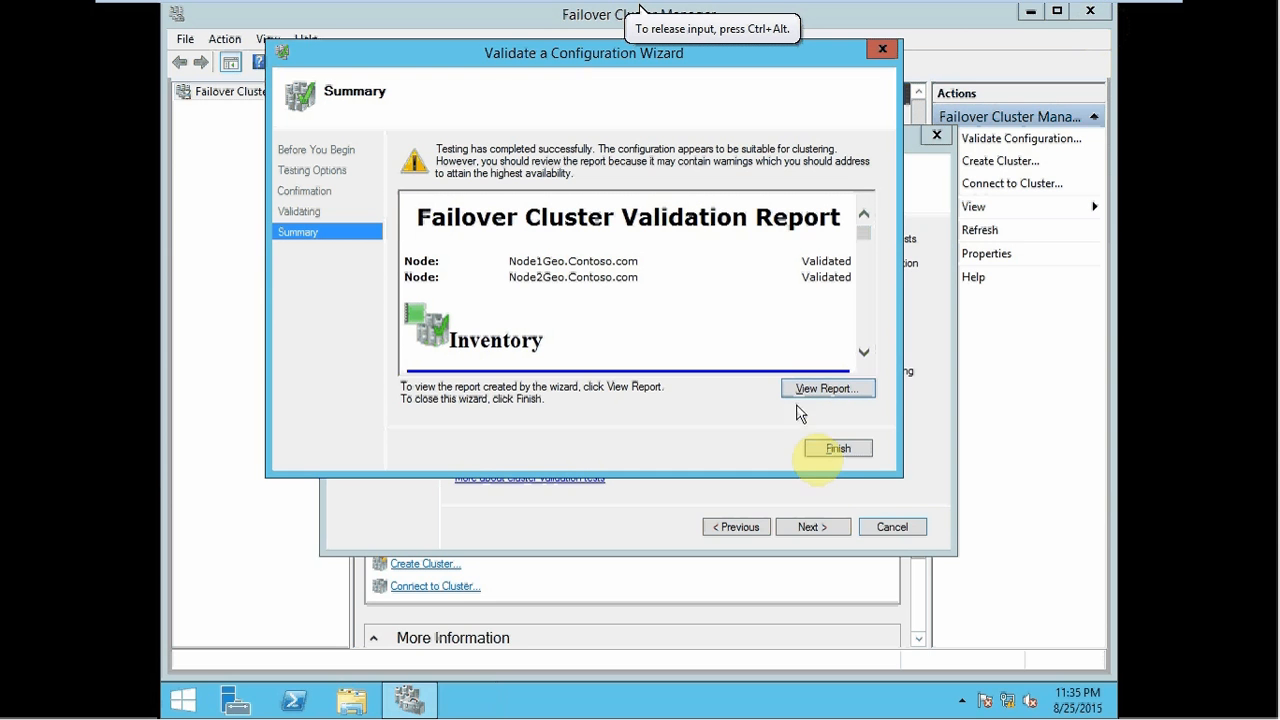
click(835, 449)
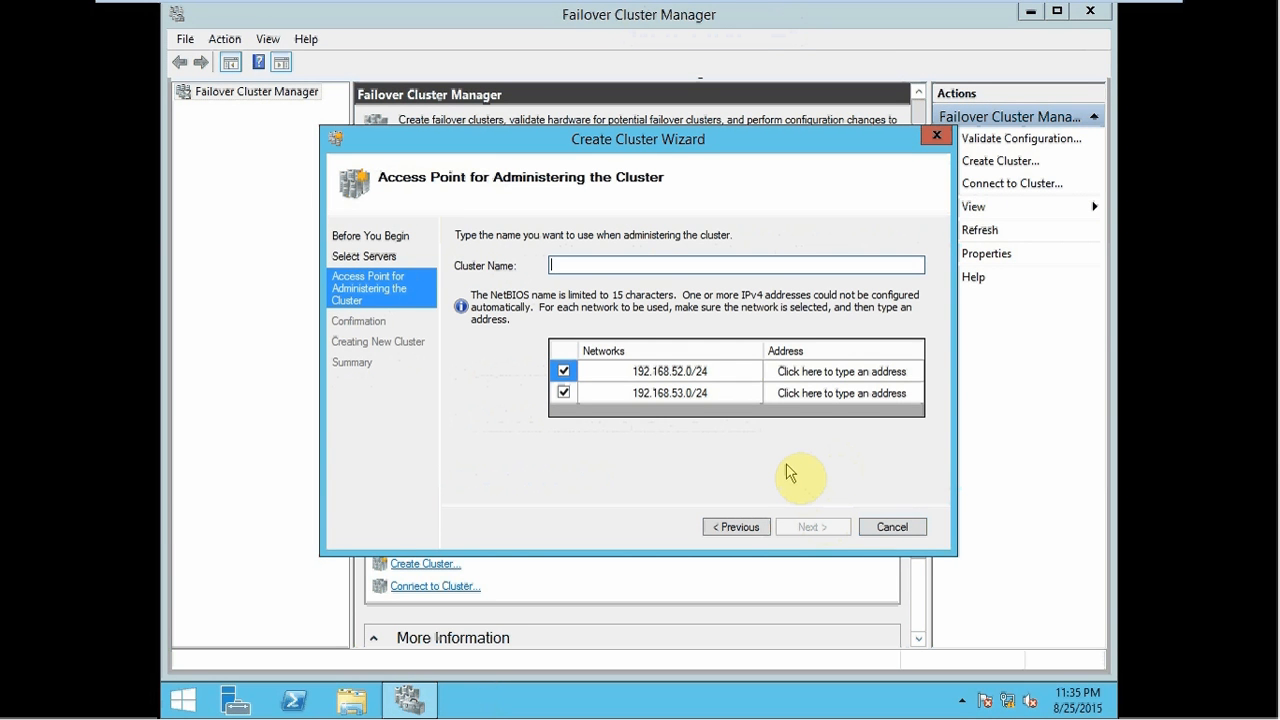
- Enter cluster name GeoWinClust with addresses 192.168.52.20 and 192.168.53.20, then continue
text(Gw)
click(880, 371)
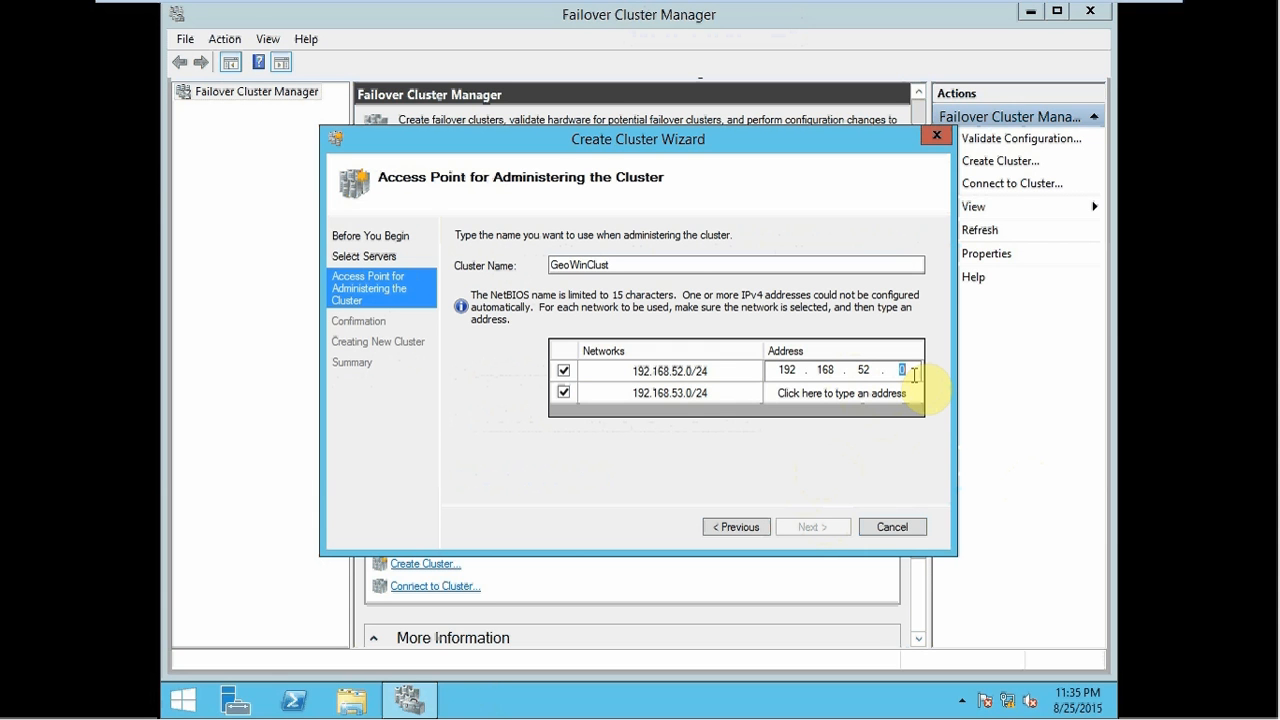
text(20)
click(905, 392)
text(20)
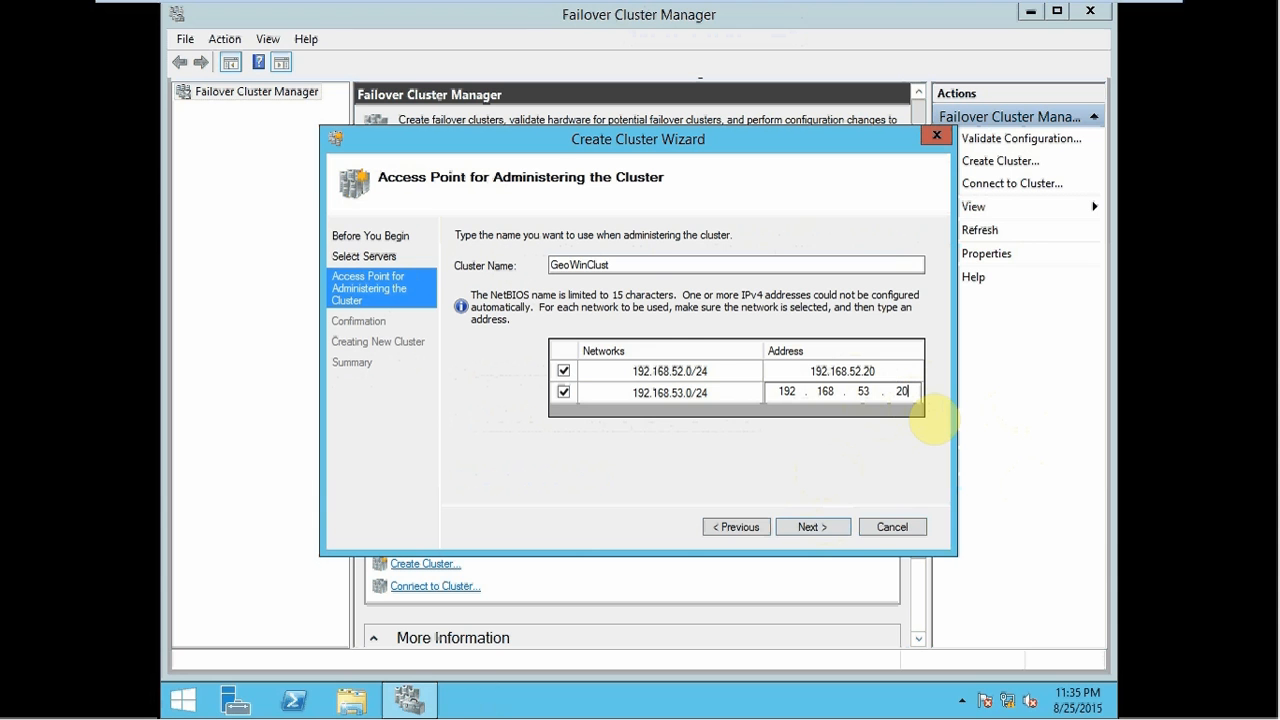
click(810, 528)
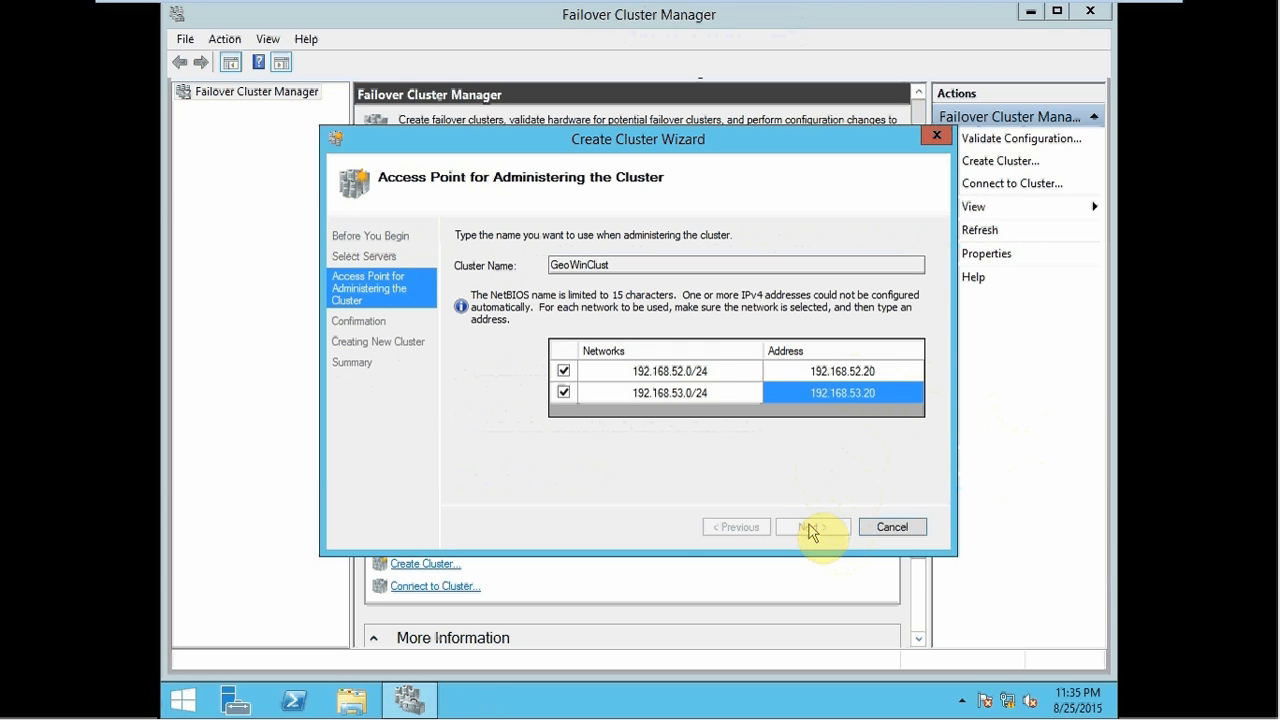
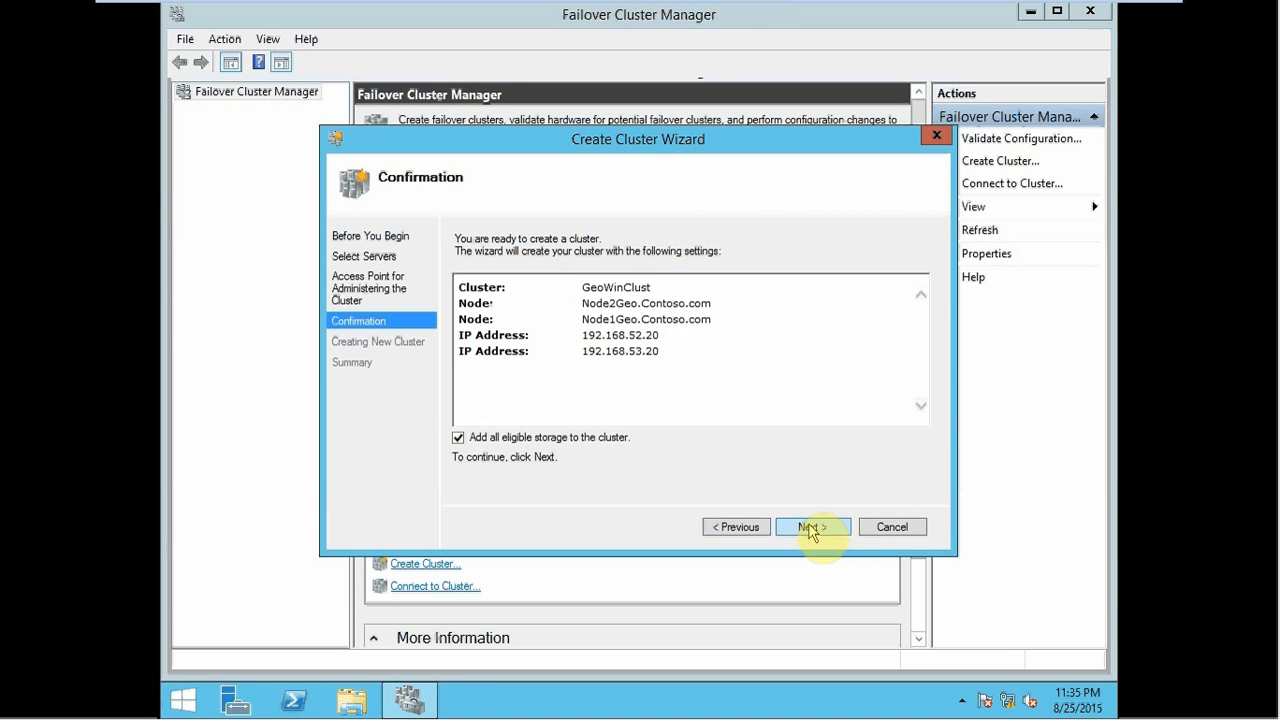
- Confirm the settings to build the two-node GeoWinClust.Contoso.com cluster, then finish the wizard
click(810, 528)
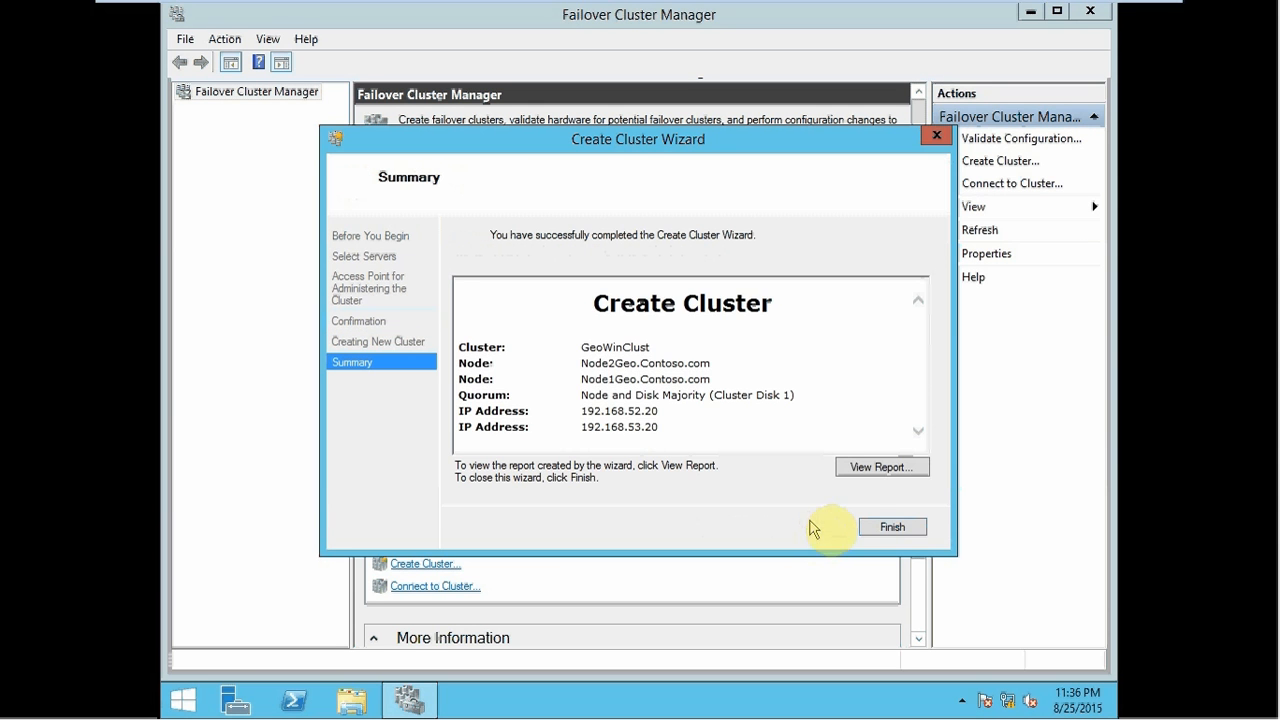
click(892, 527)
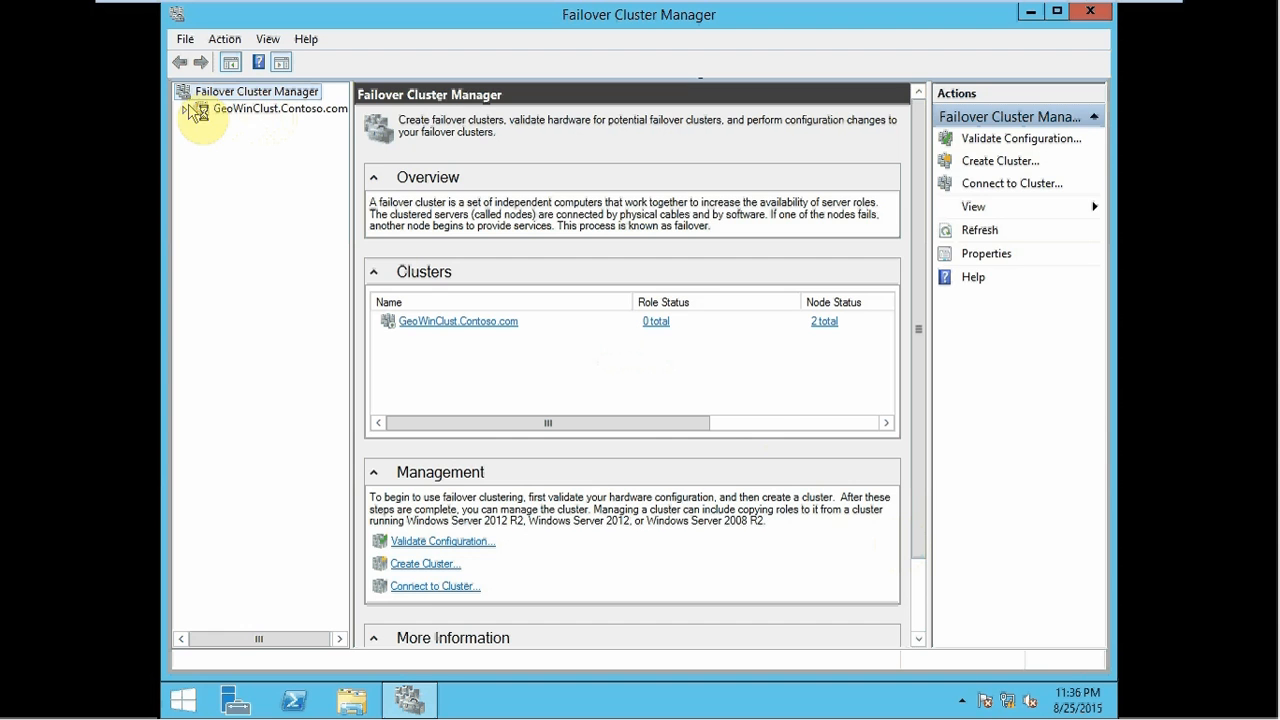
- Check that both GeoWinClust cluster disks are Online and view Cluster Disk 2's volume
click(190, 110)
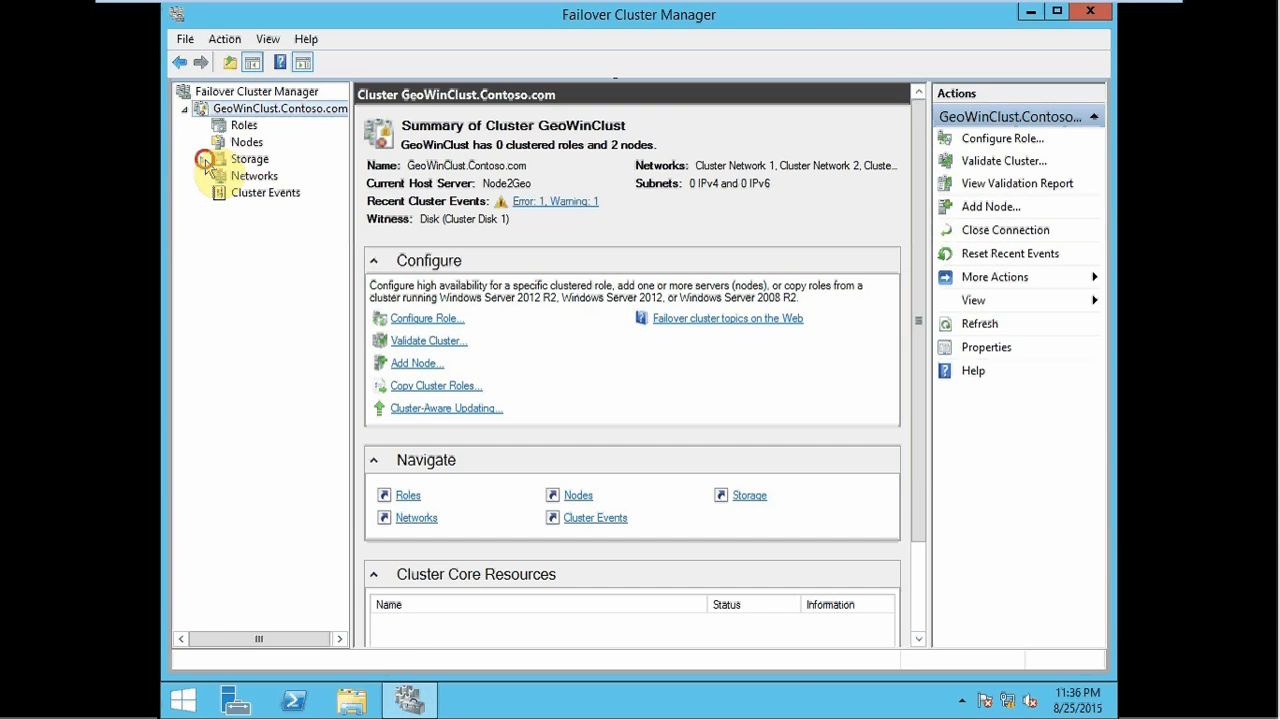
click(202, 159)
click(261, 177)
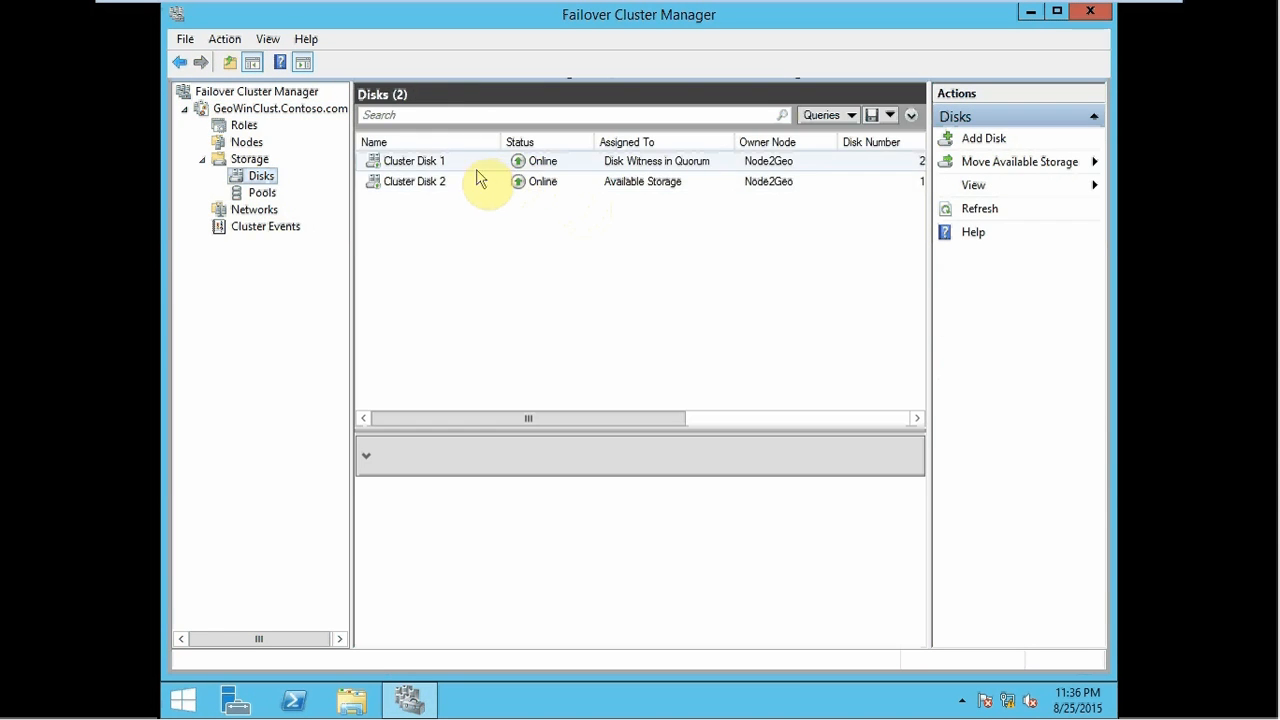
click(468, 182)
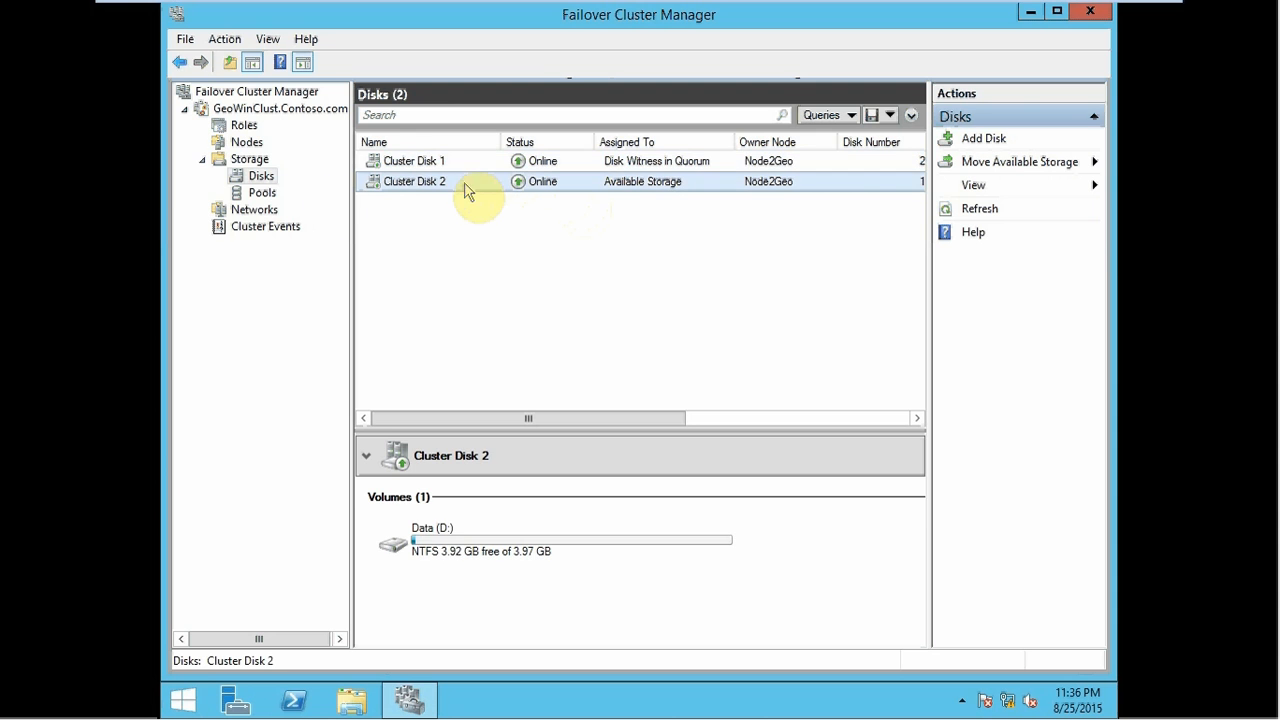
- List the cluster nodes sorted by status and name, confirming Node1Geo and Node2Geo are Up
click(238, 142)
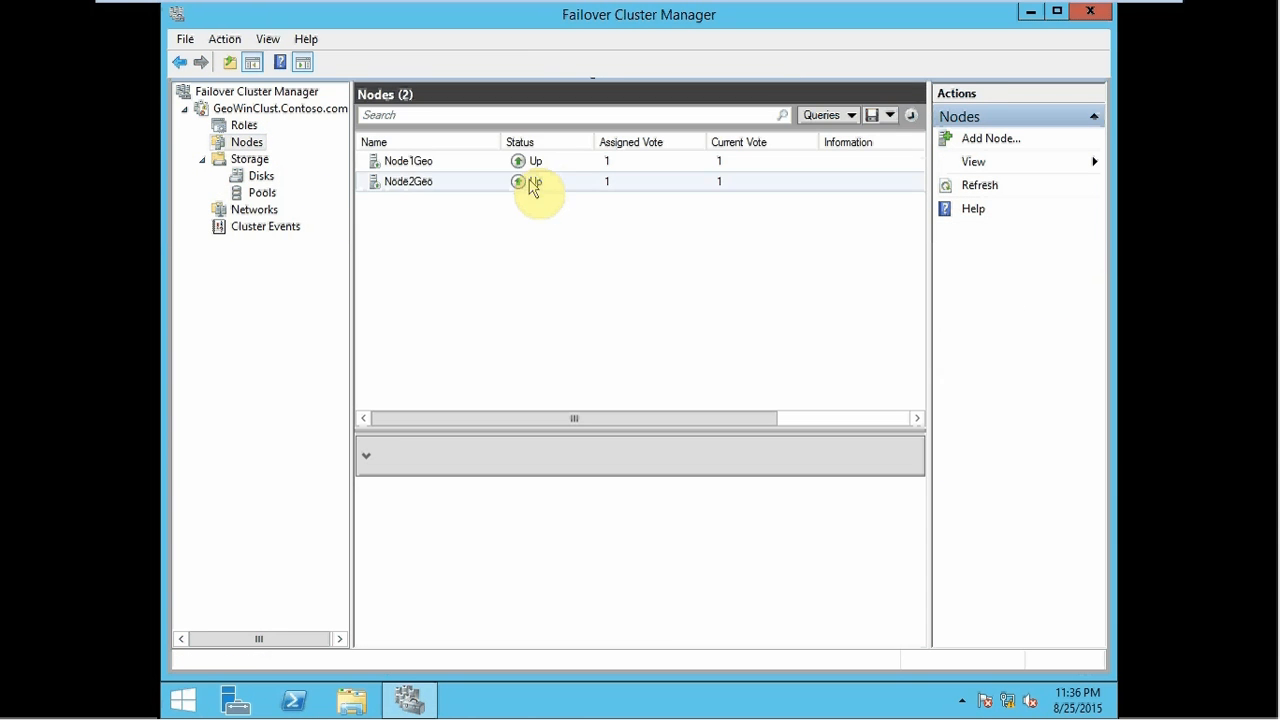
click(531, 186)
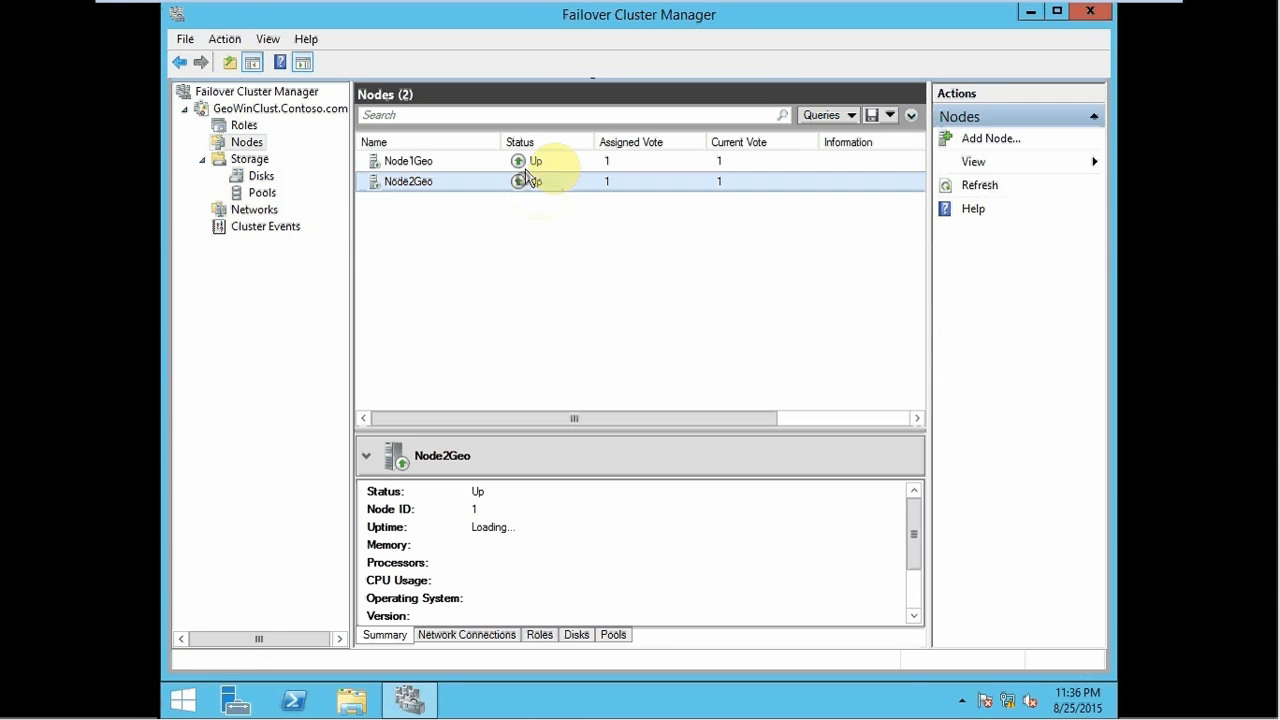
click(538, 145)
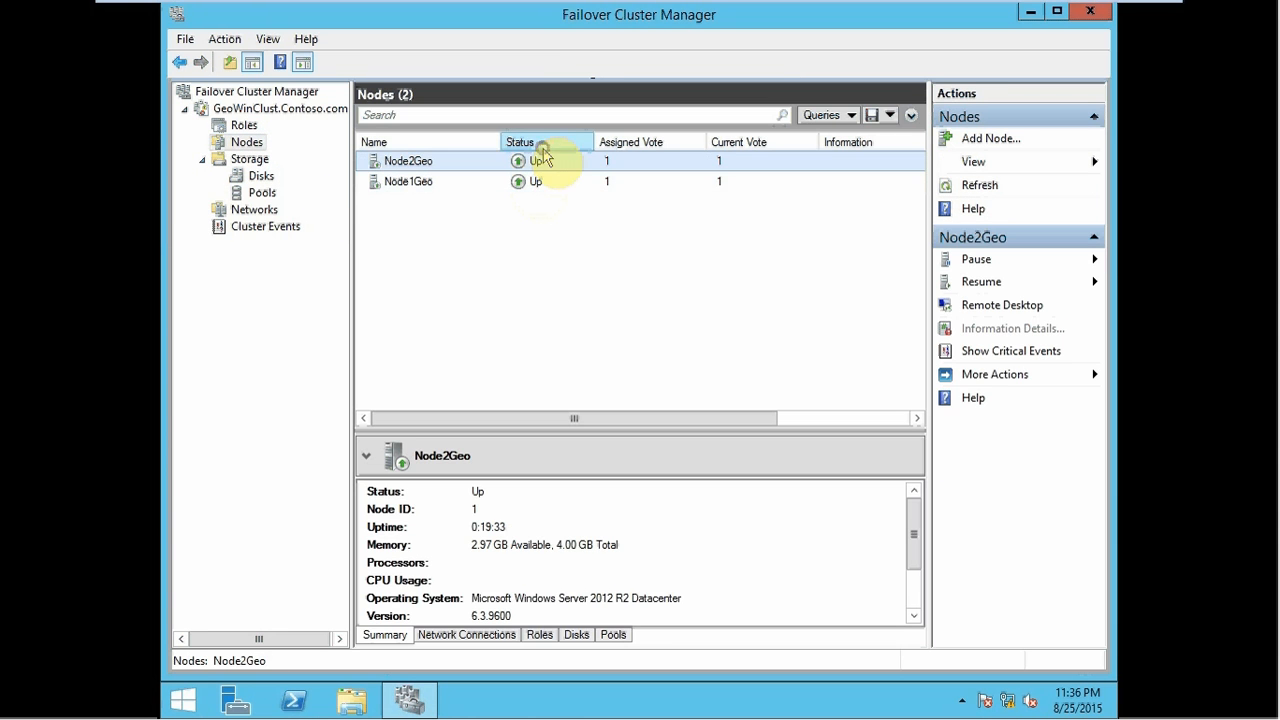
click(466, 142)
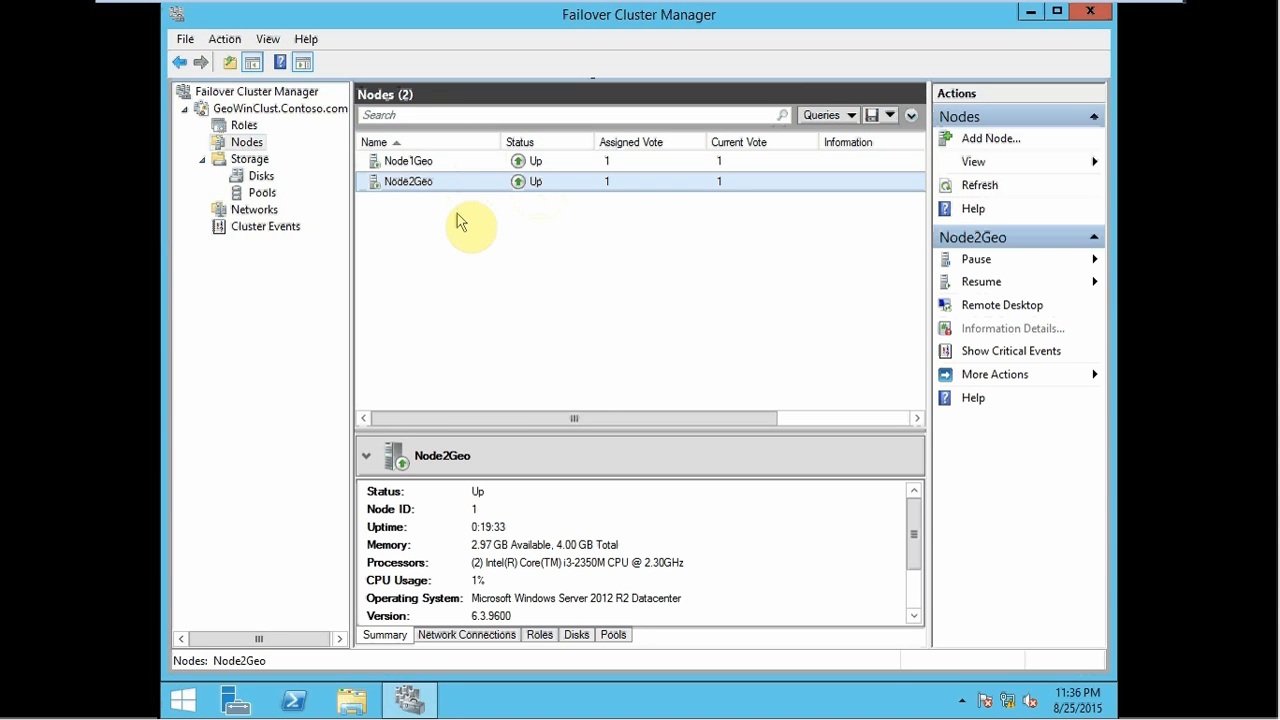